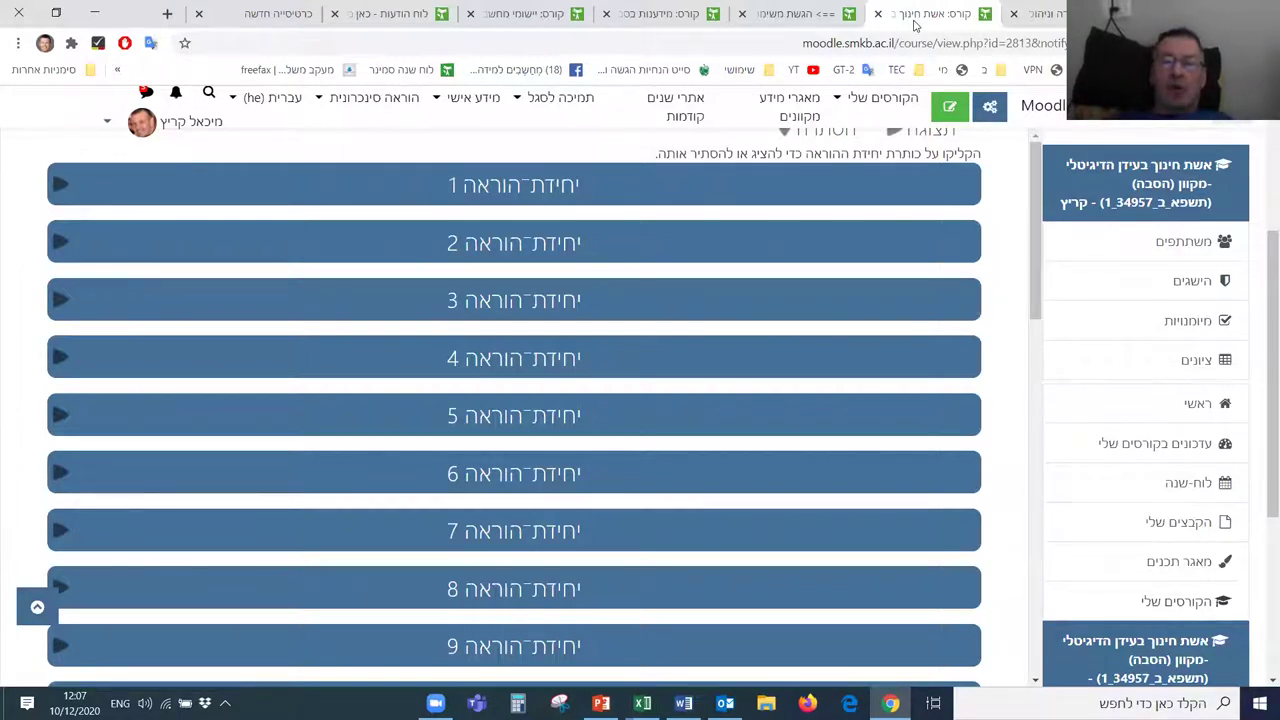
Step: Turn on course editing and add a peer assessment (הערכת־עמיתים) activity to יחידת־הוראה 2
{"action": "left_click", "coordinate": [950, 107]}
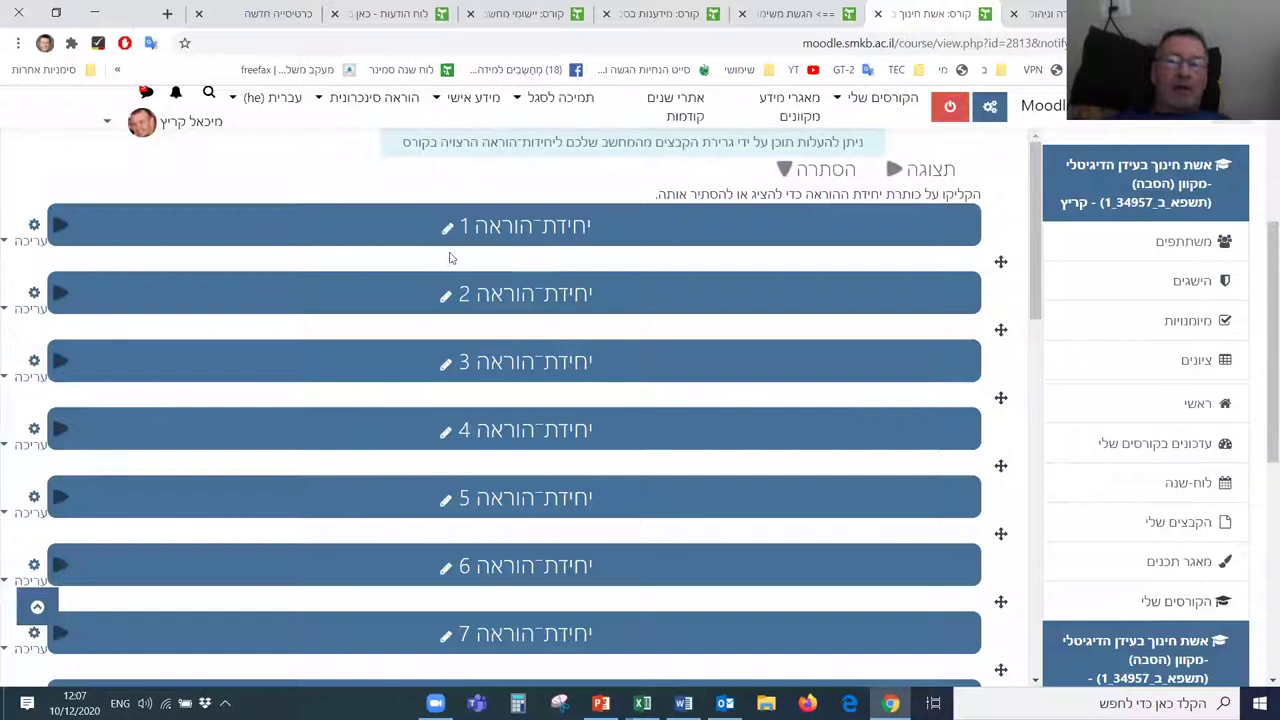
{"action": "left_click", "coordinate": [345, 293]}
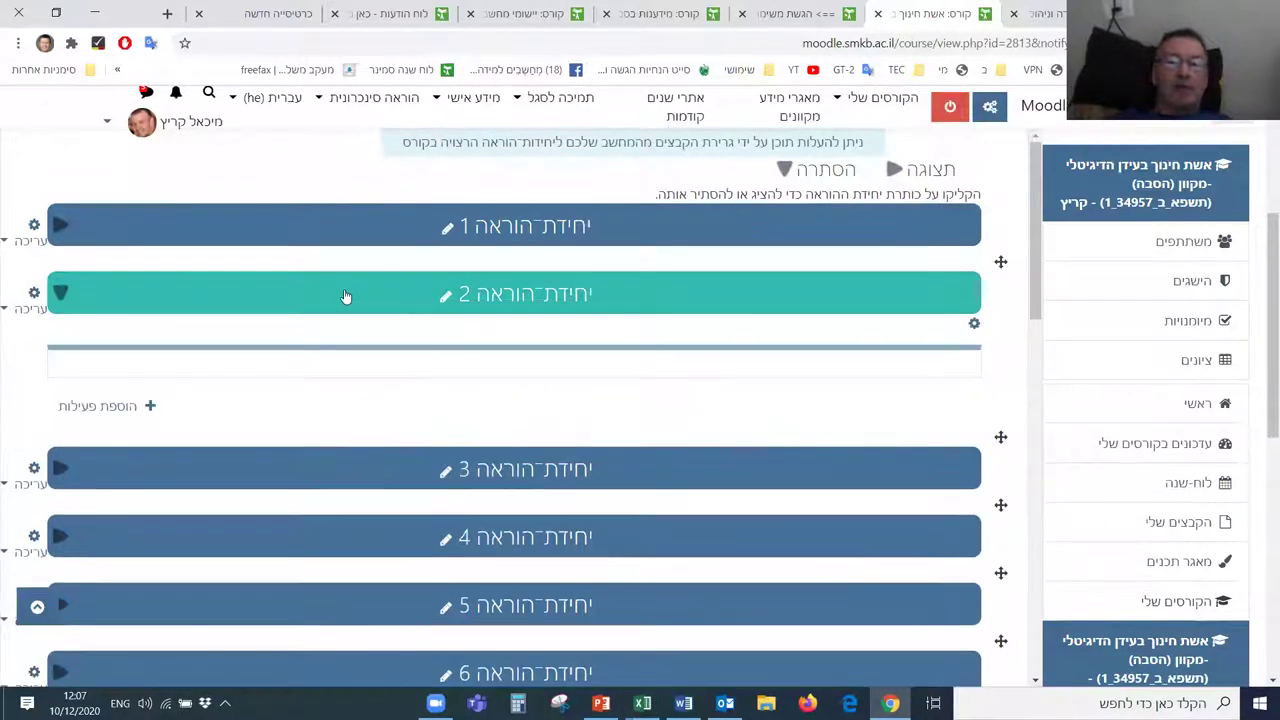
{"action": "left_click", "coordinate": [118, 408]}
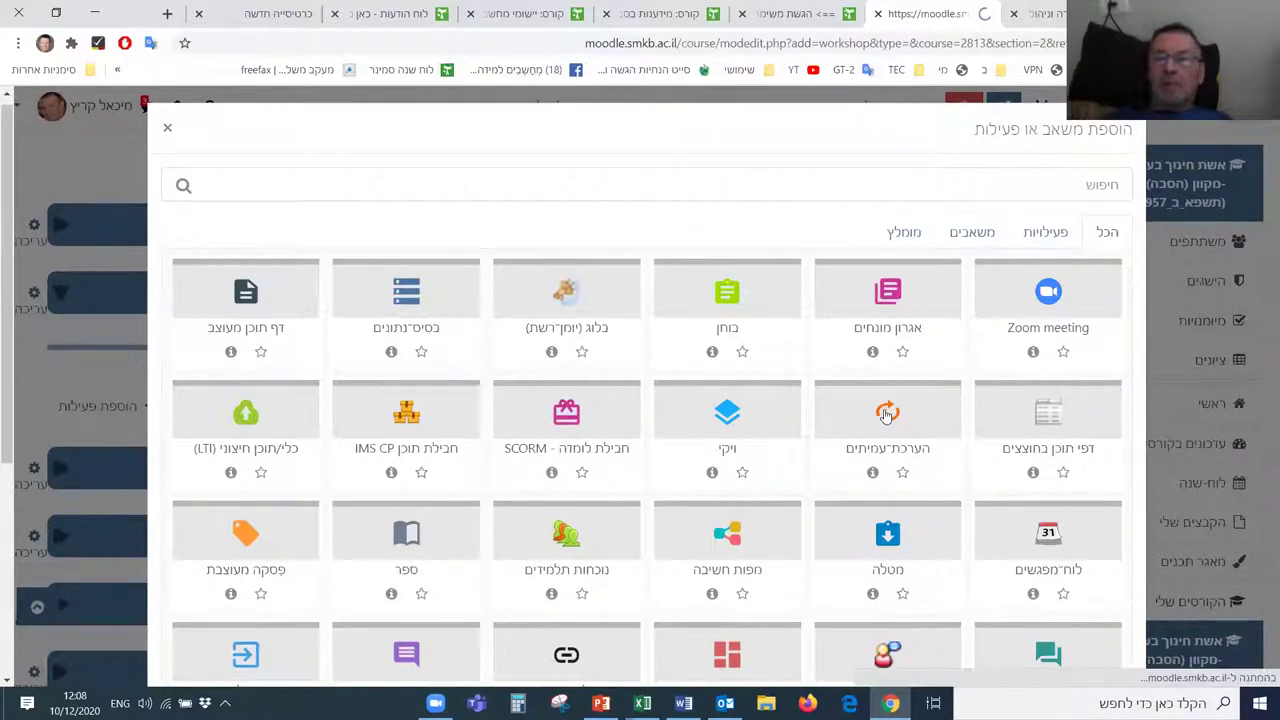
Step: Enter הערכת עמיתים as the name of the new peer assessment activity
{"action": "scroll", "coordinate": [790, 458], "scroll_direction": "down", "scroll_amount": 2}
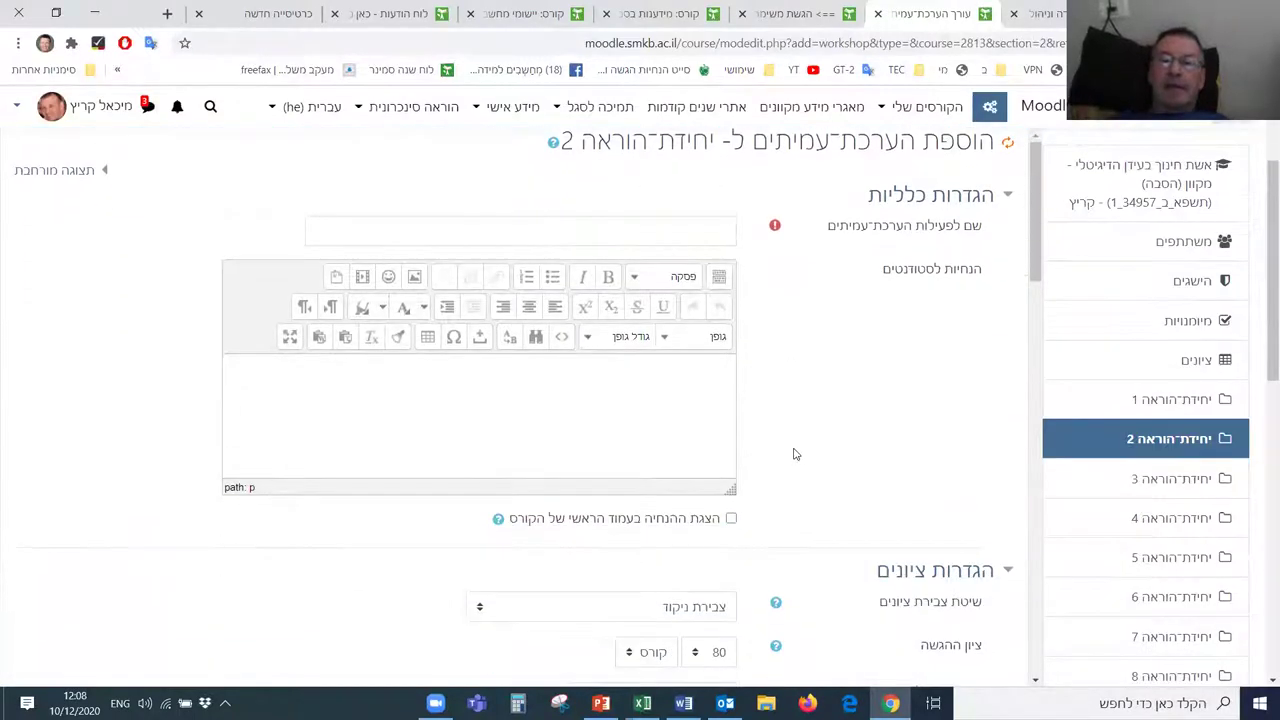
{"action": "left_click", "coordinate": [684, 231]}
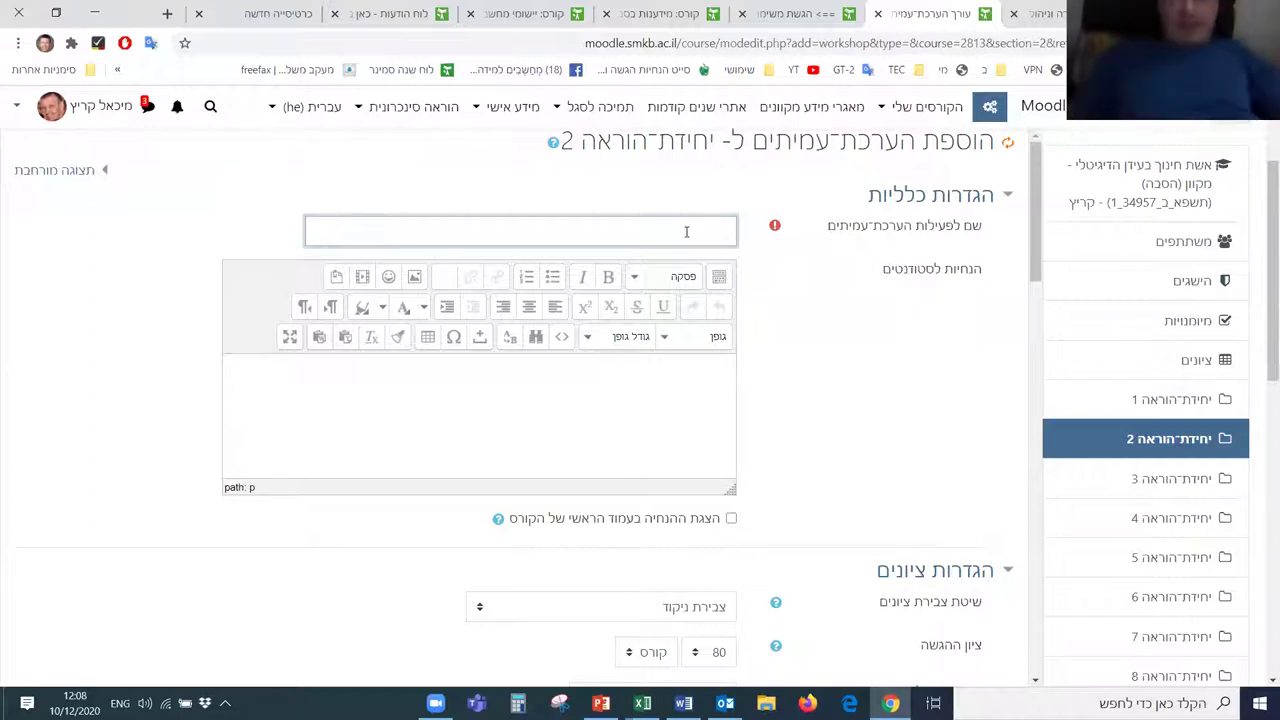
{"action": "type", "text": "vgrf"}
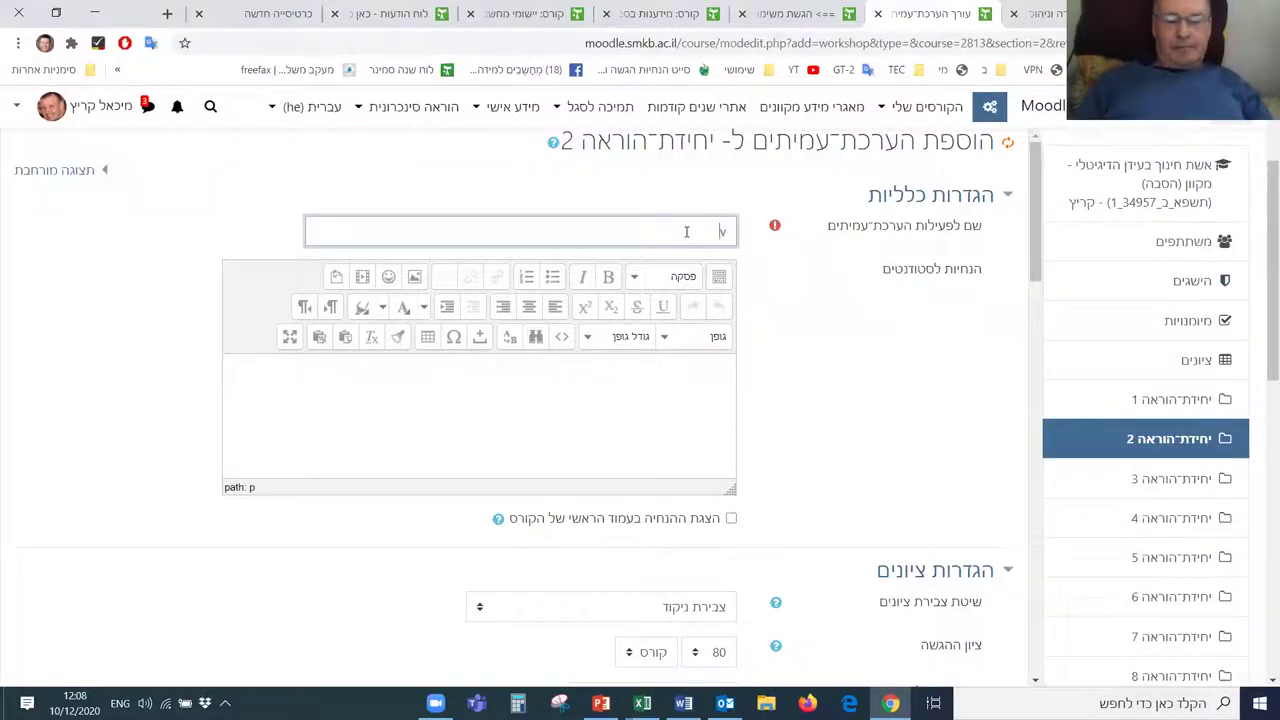
{"action": "key", "text": "BackSpace"}
{"action": "key", "text": "BackSpace"}
{"action": "key", "text": "BackSpace"}
{"action": "key", "text": "BackSpace"}
{"action": "key", "text": "BackSpace"}
{"action": "key", "text": "alt+shift"}
{"action": "type", "text": "הערכתעמיתים"}
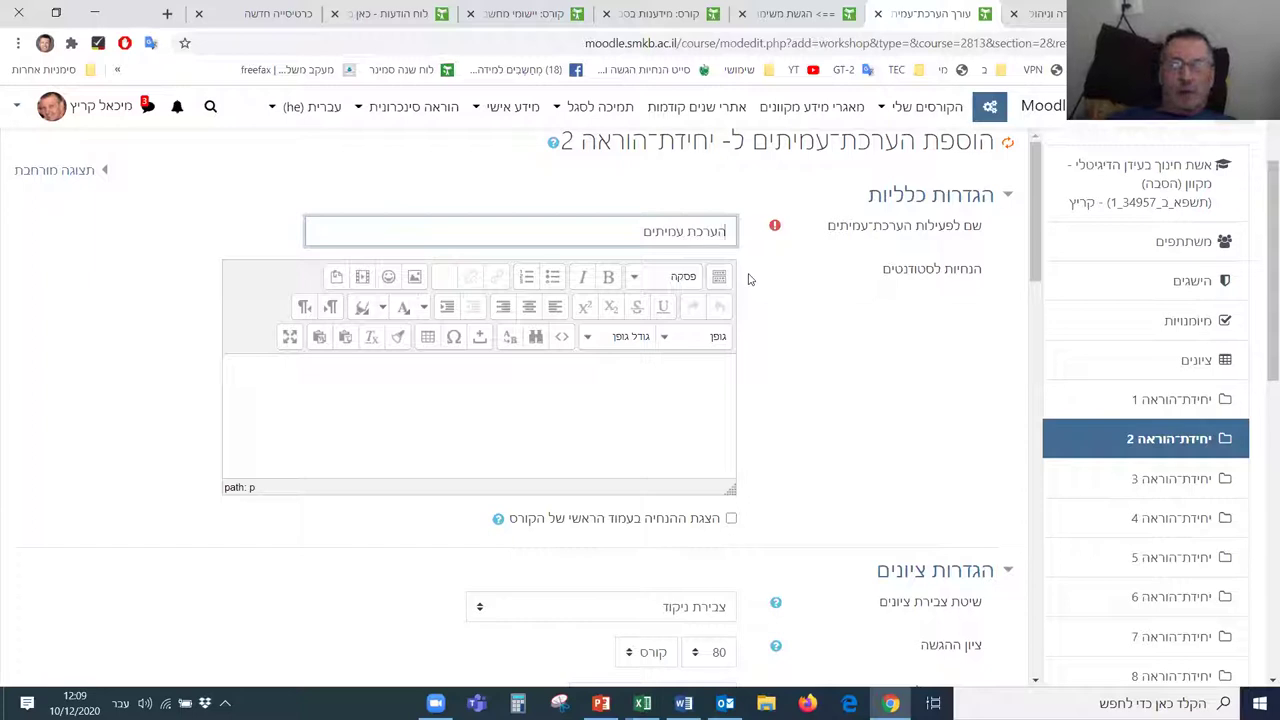
Step: Add לחצו הגשת מטלה 3 in front of הערכת עמיתים in the activity name
{"action": "type", "text": "הגשת "}
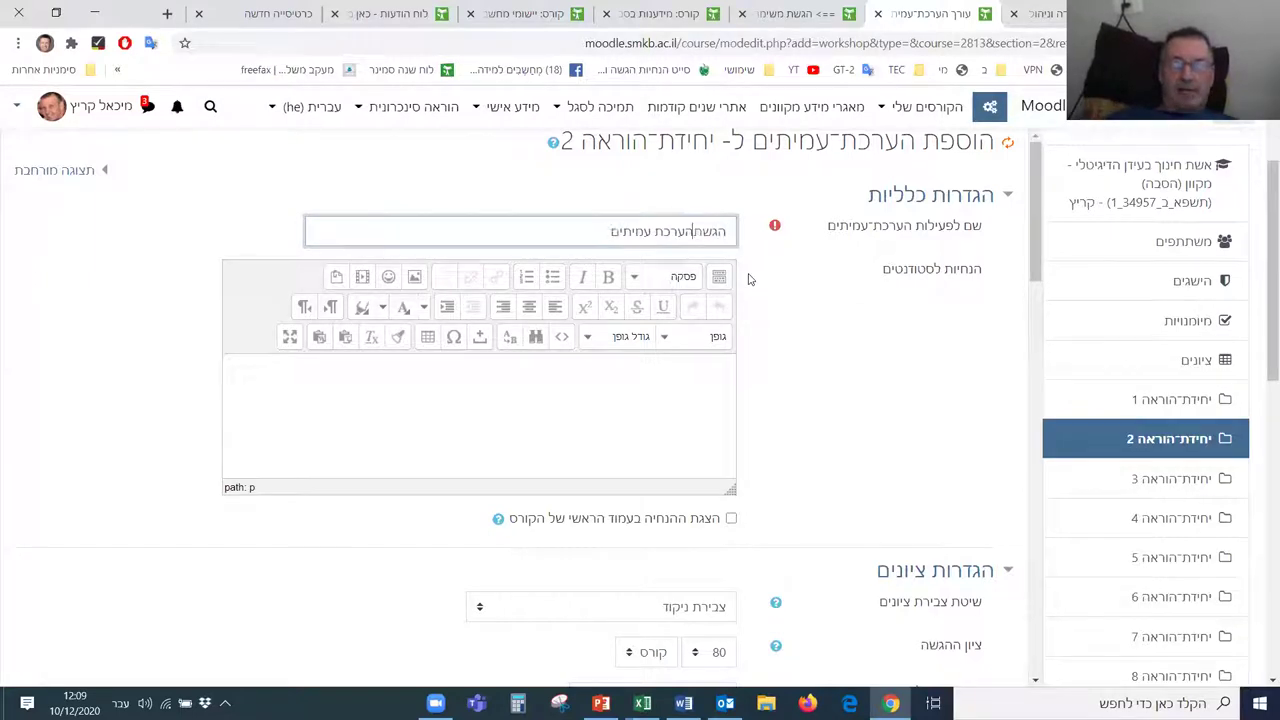
{"action": "type", "text": "מטלה"}
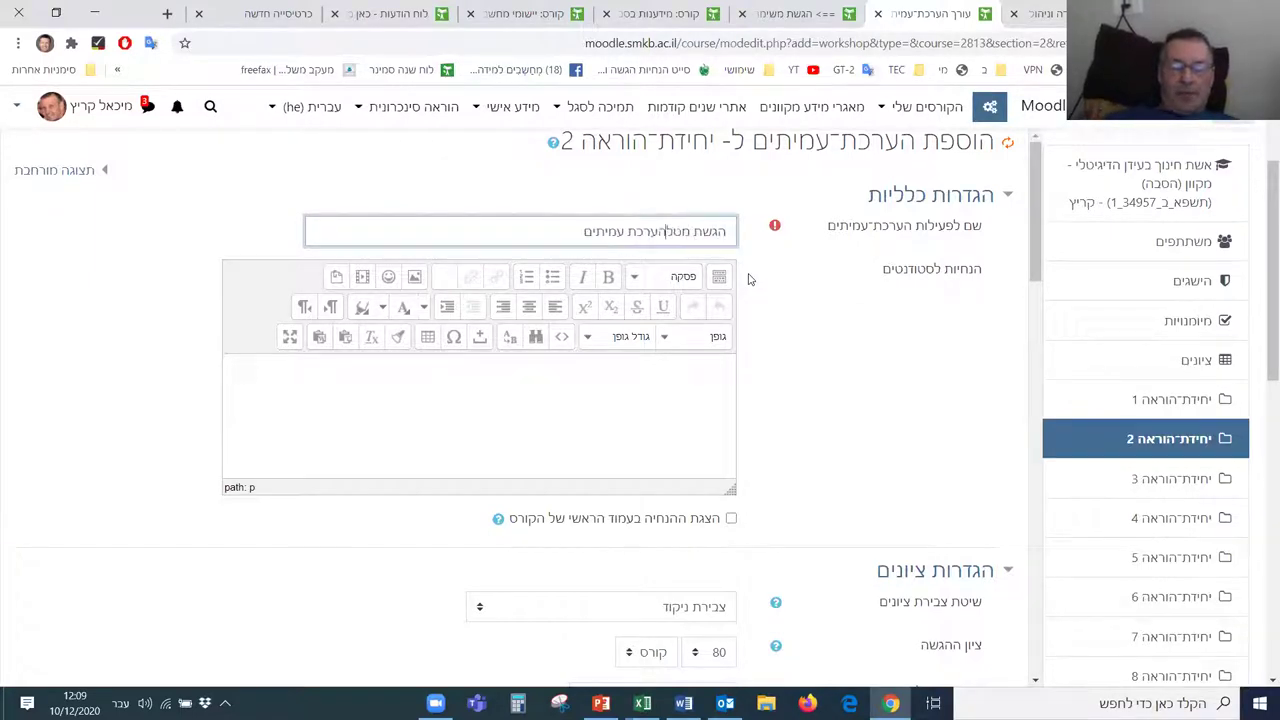
{"action": "type", "text": " 3"}
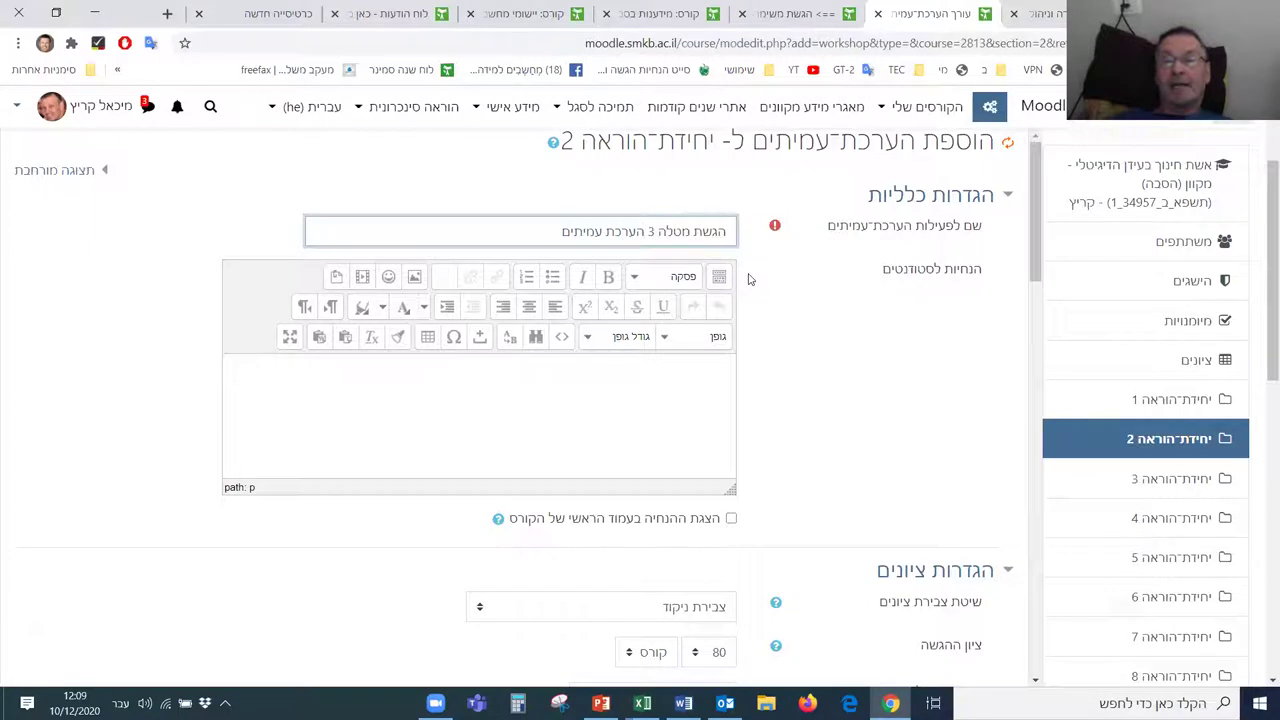
{"action": "key", "text": "Home"}
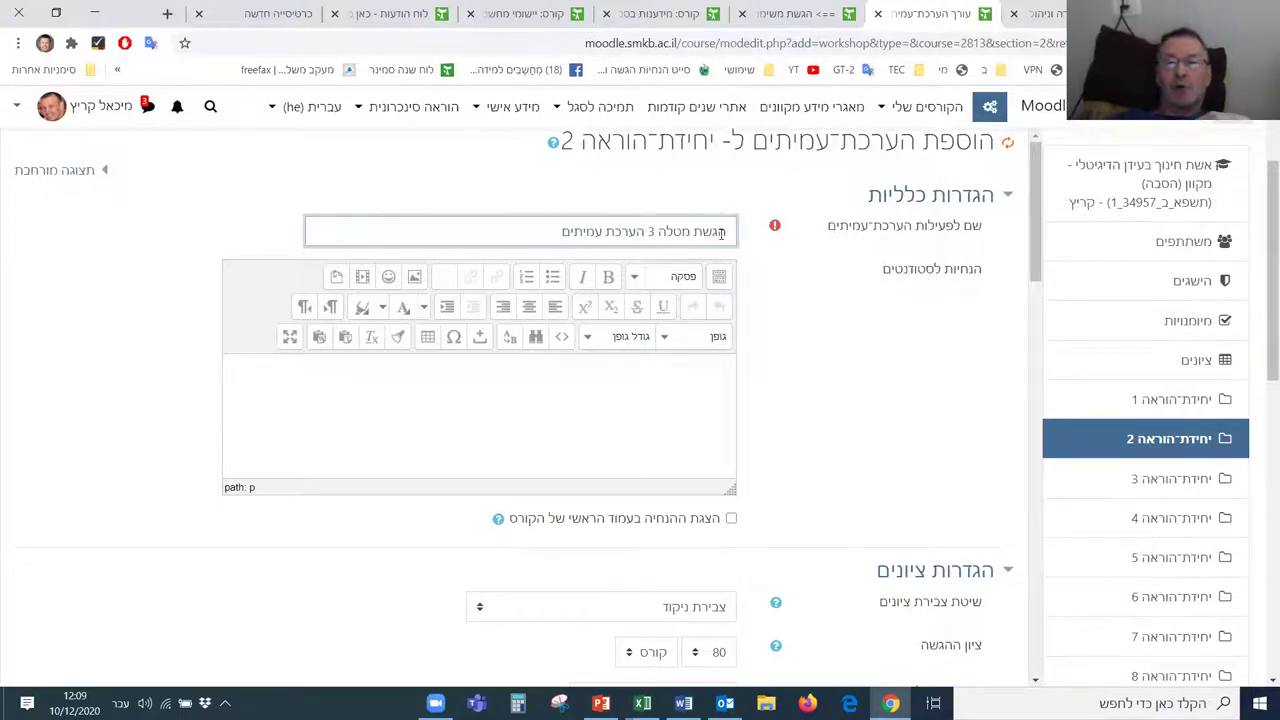
{"action": "type", "text": "לחצו"}
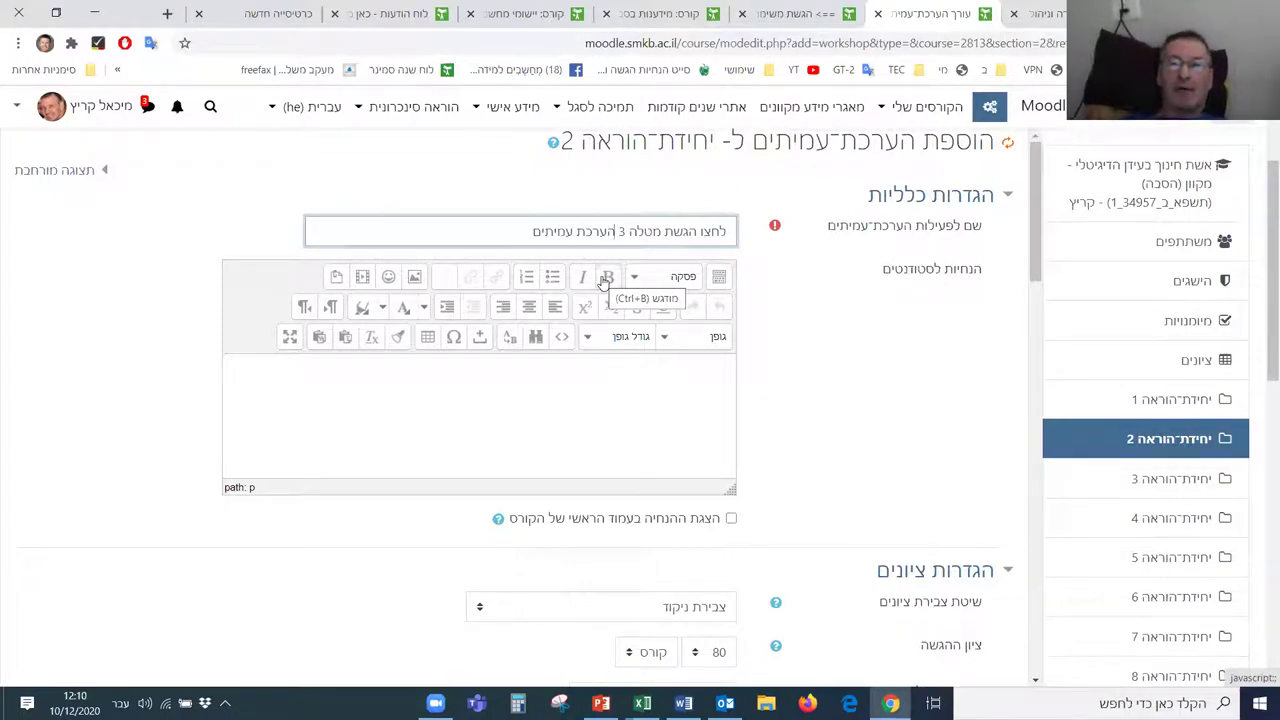
Step: Insert ובהמשך תתבצע כאן before הערכת עמיתים in the activity name
{"action": "type", "text": "ובהמשך"}
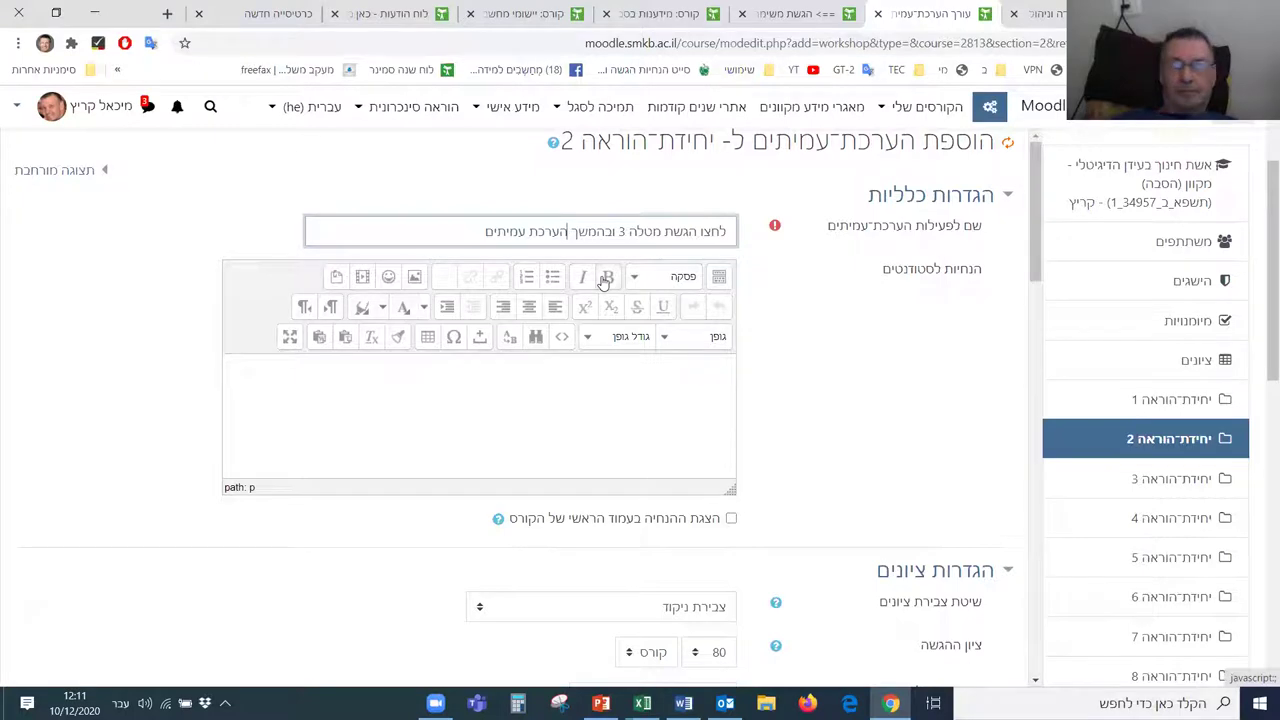
{"action": "type", "text": " תתבצ"}
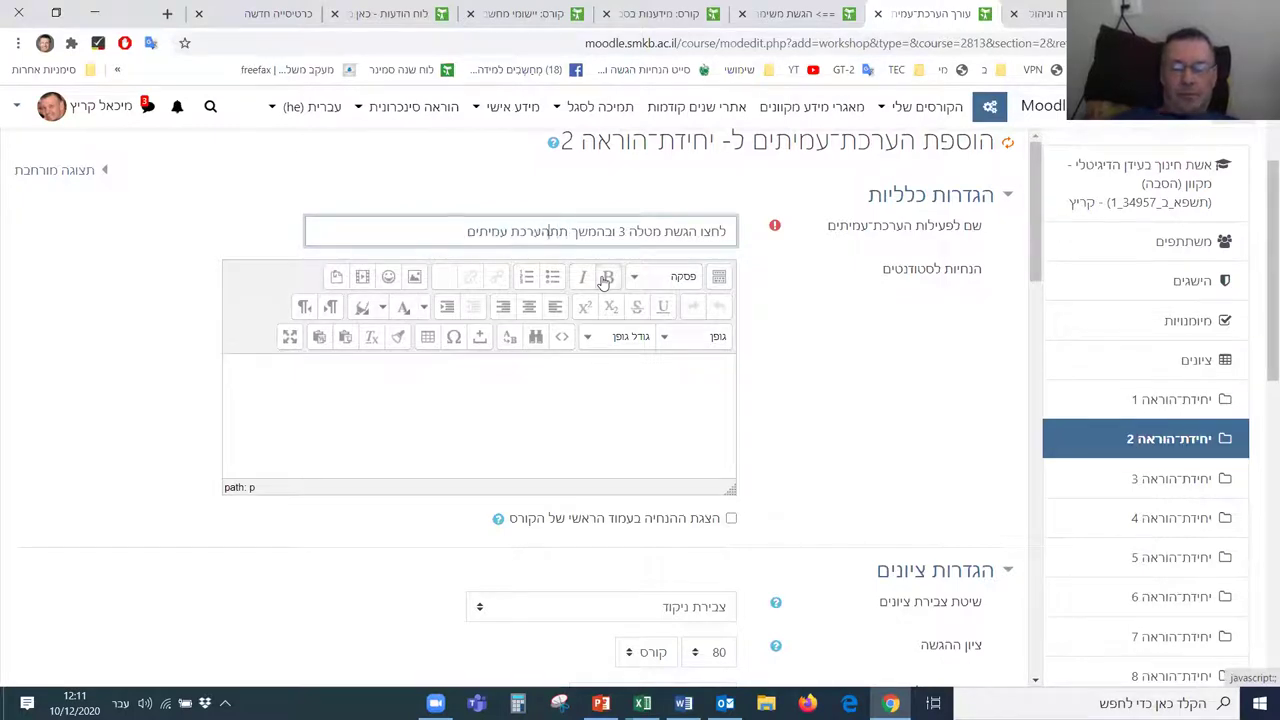
{"action": "type", "text": "ע"}
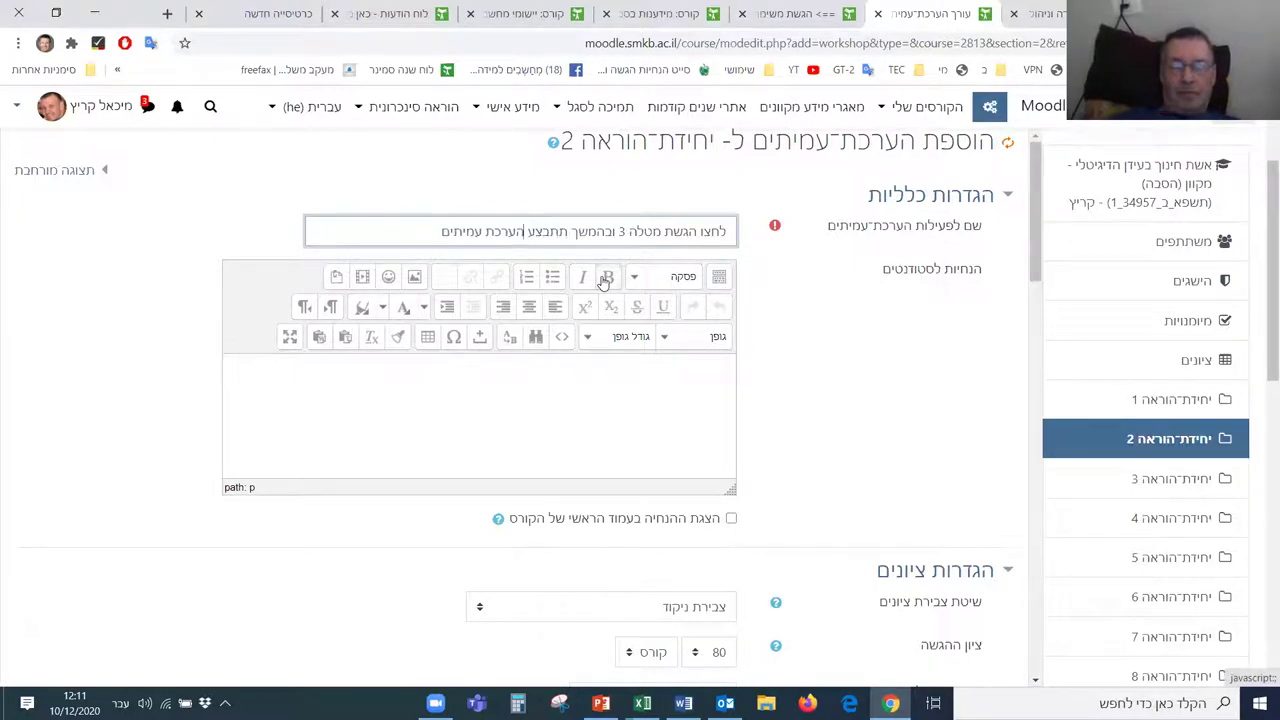
{"action": "key", "text": "BackSpace"}
{"action": "key", "text": "BackSpace"}
{"action": "type", "text": "ה"}
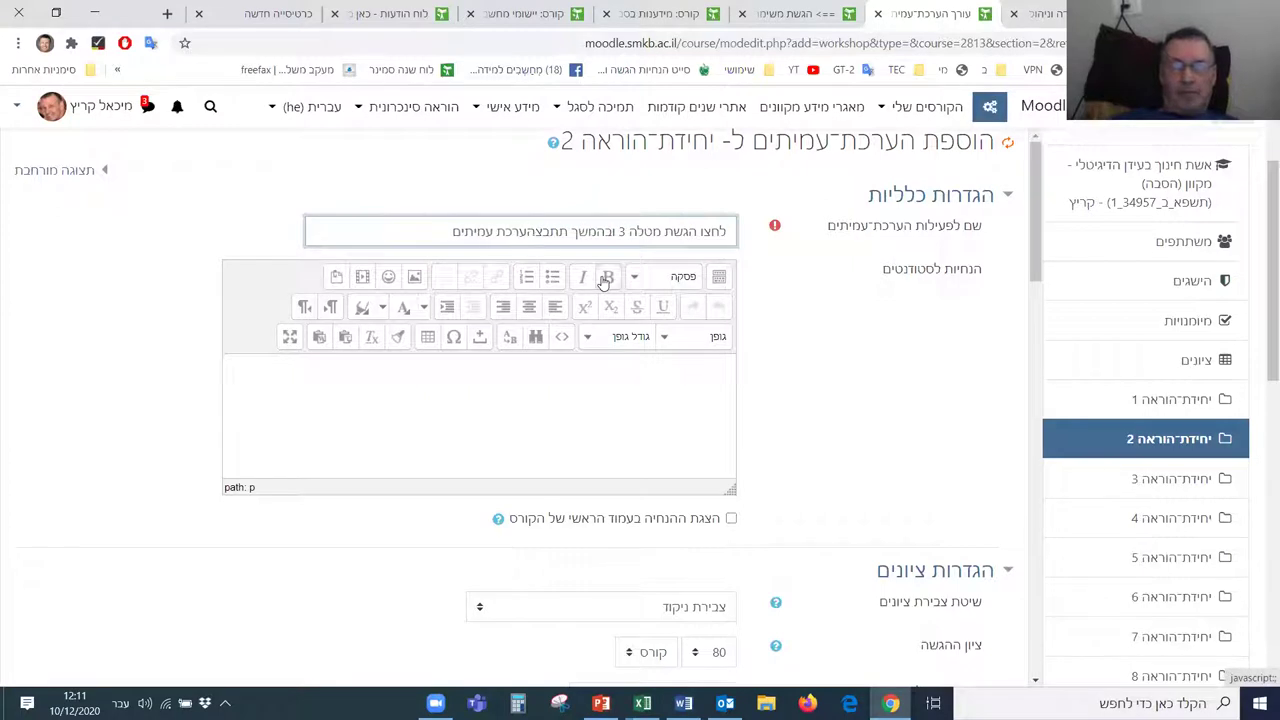
{"action": "type", "text": "ע "}
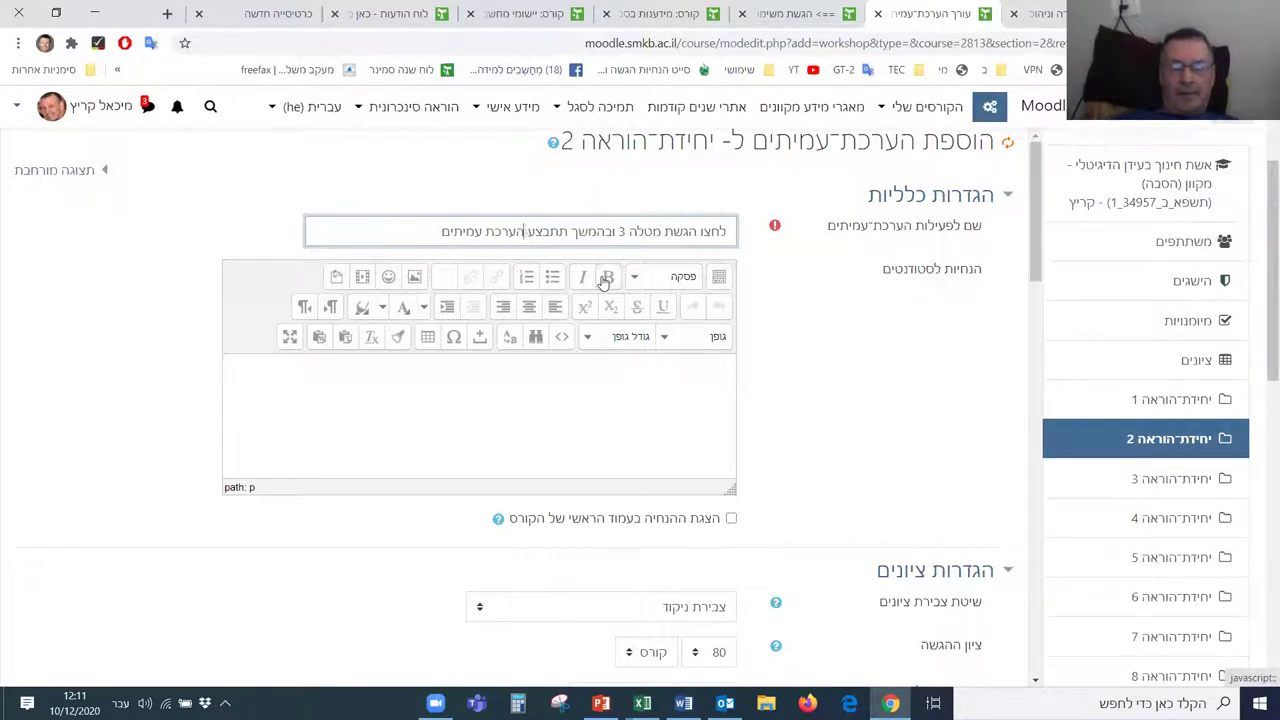
{"action": "type", "text": "כאן"}
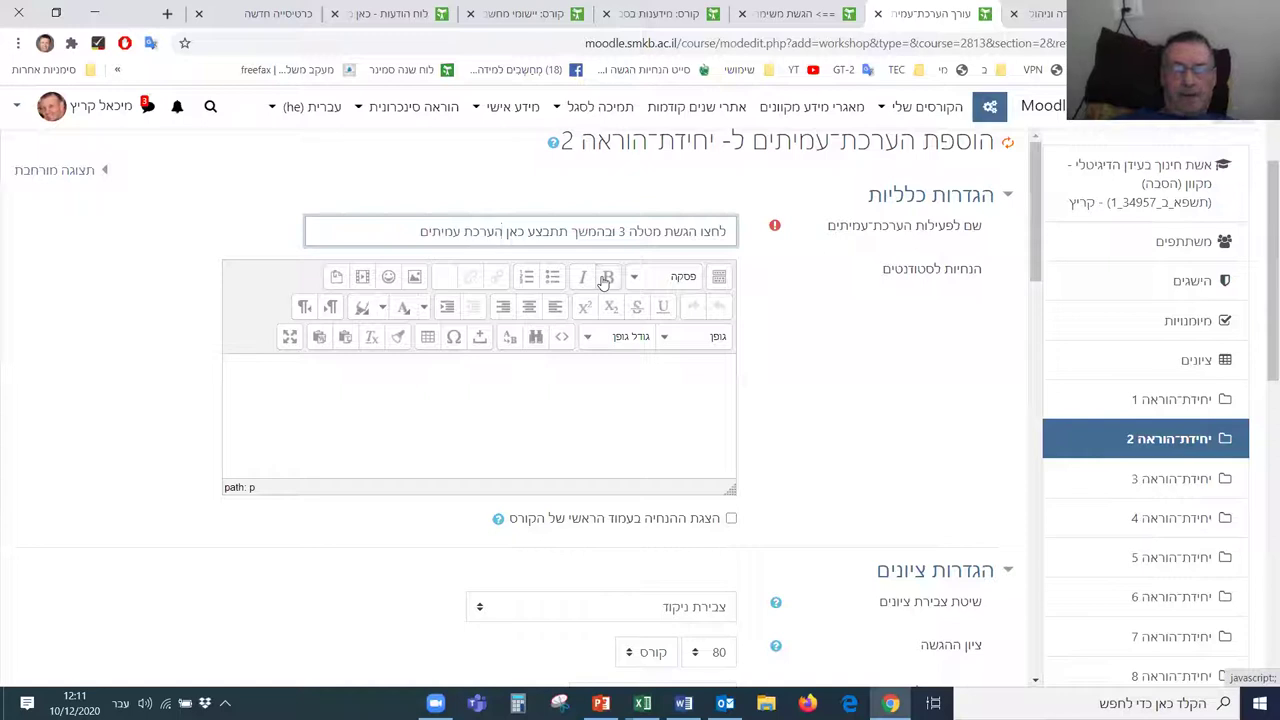
{"action": "left_click", "coordinate": [410, 227]}
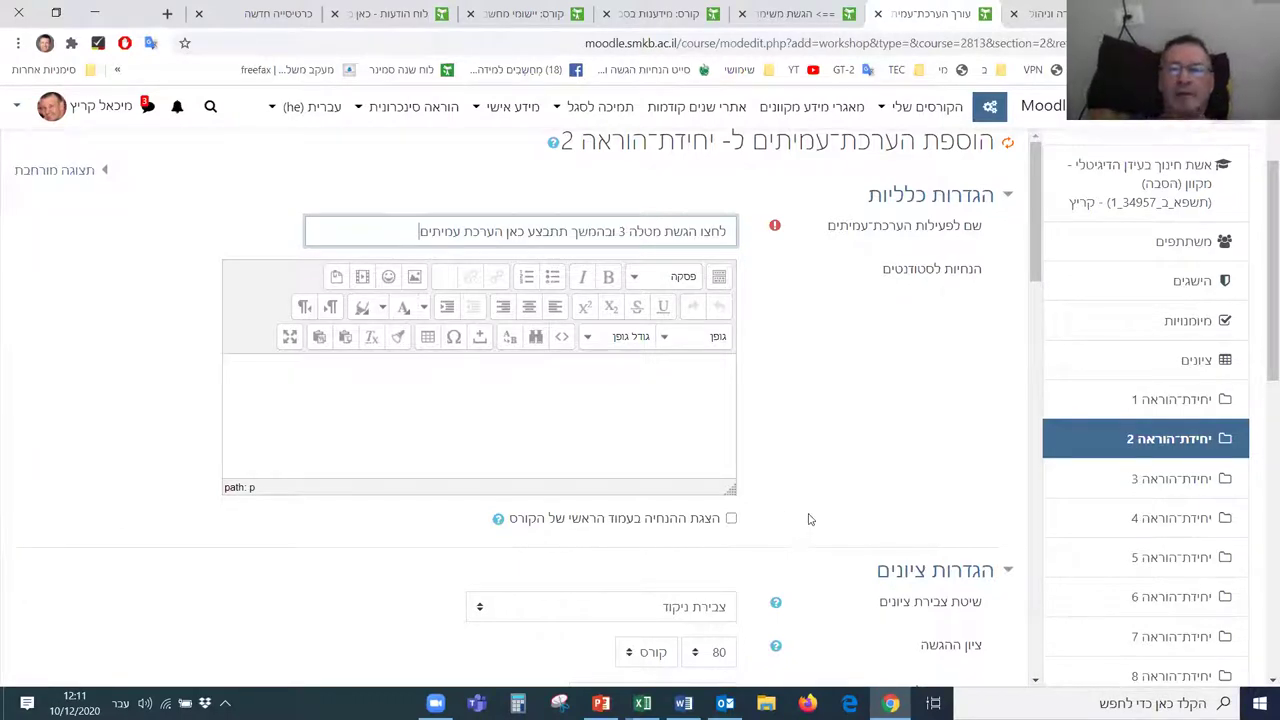
Step: Save the activity with its default settings, returning to the course, and open it from יחידת־הוראה 2 to view its phases
{"action": "scroll", "coordinate": [810, 519], "scroll_direction": "down", "scroll_amount": 3}
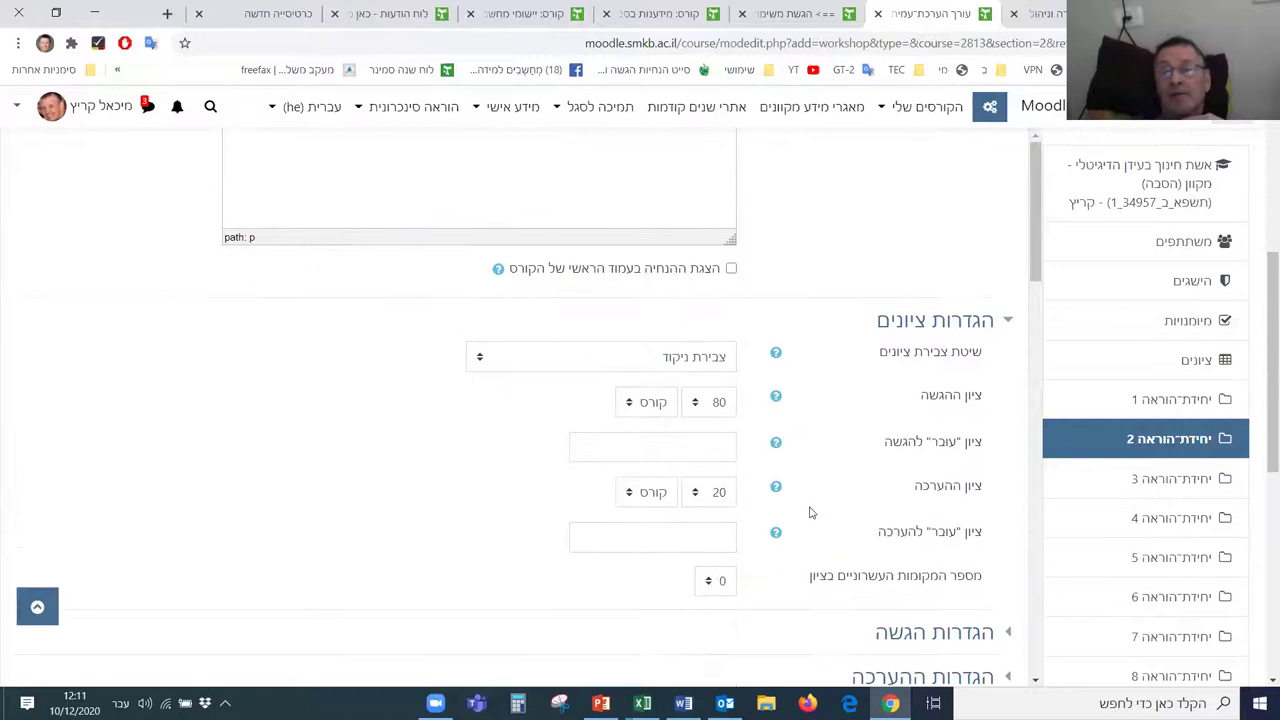
{"action": "scroll", "coordinate": [810, 485], "scroll_direction": "down", "scroll_amount": 3}
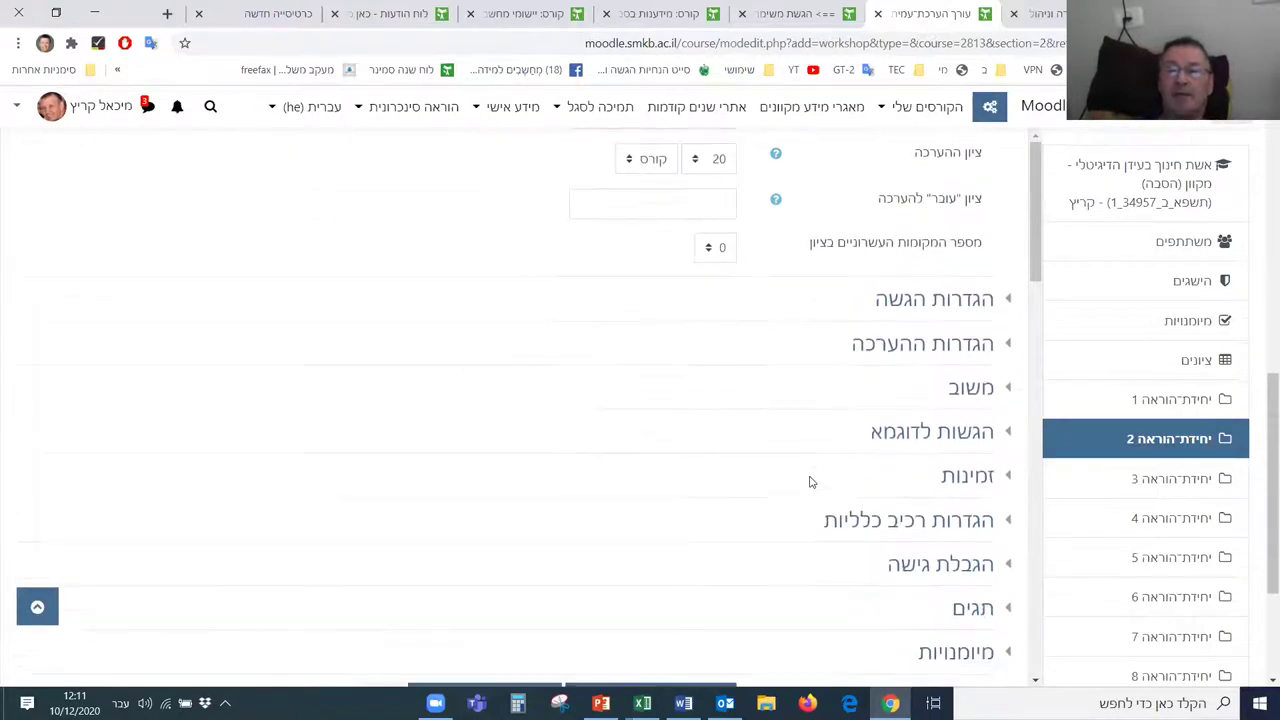
{"action": "scroll", "coordinate": [810, 477], "scroll_direction": "down", "scroll_amount": 2}
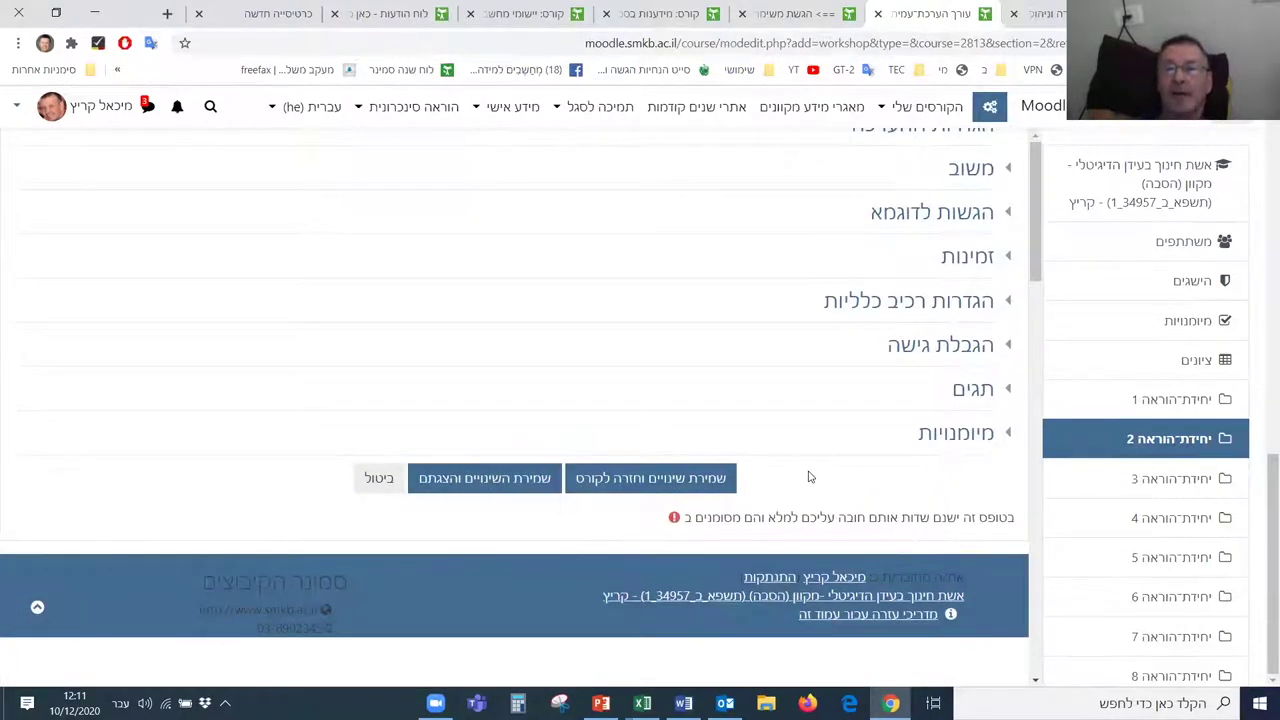
{"action": "scroll", "coordinate": [810, 477], "scroll_direction": "up", "scroll_amount": 3}
{"action": "scroll", "coordinate": [810, 477], "scroll_direction": "up", "scroll_amount": 4}
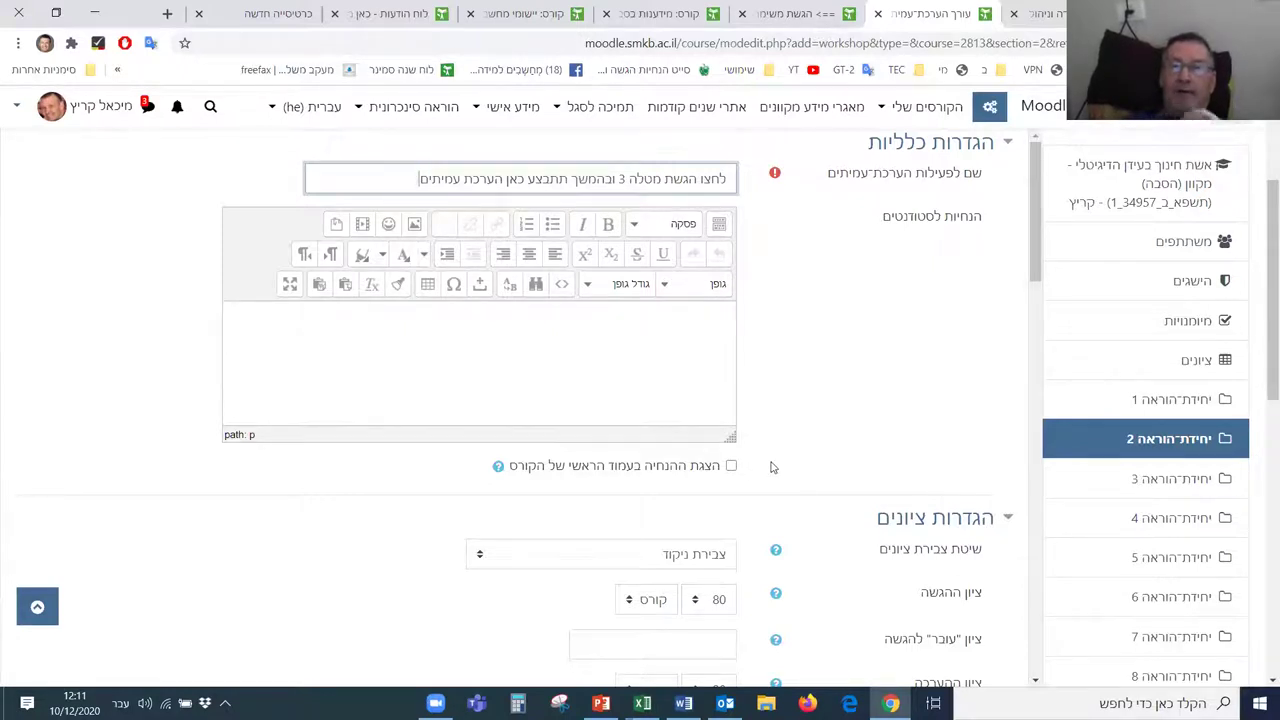
{"action": "scroll", "coordinate": [771, 463], "scroll_direction": "down", "scroll_amount": 7}
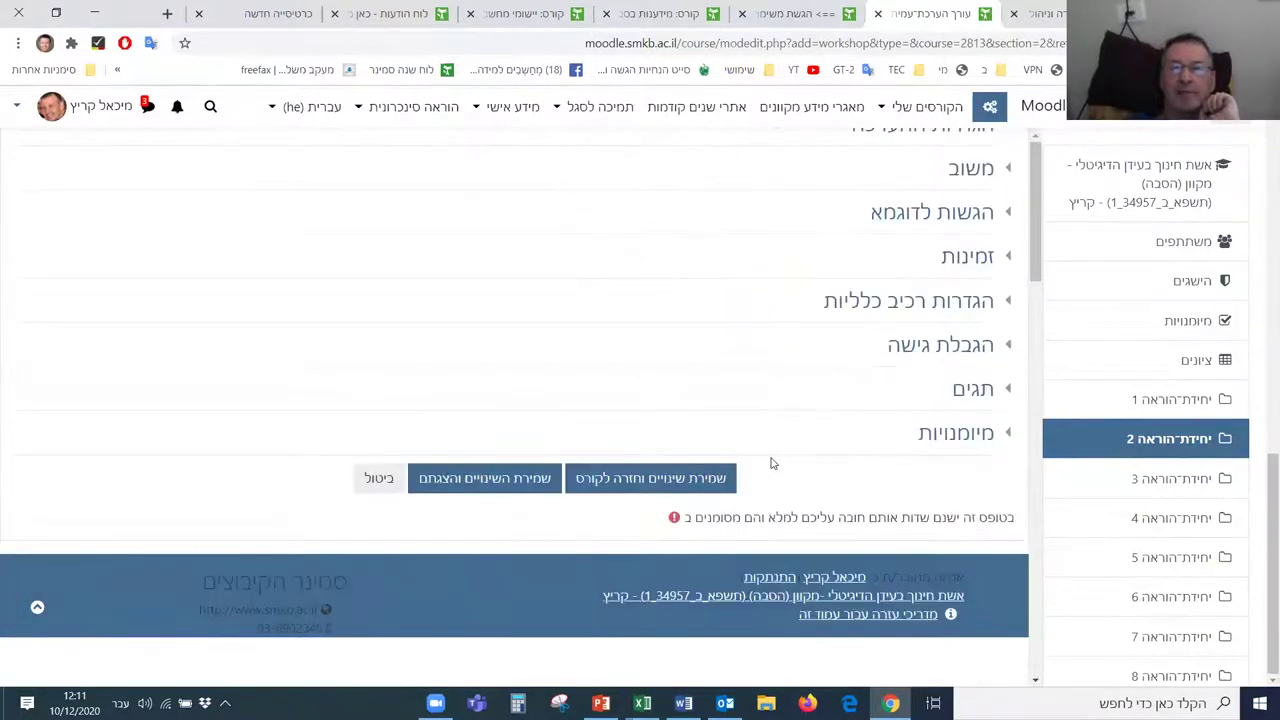
{"action": "left_click", "coordinate": [628, 480]}
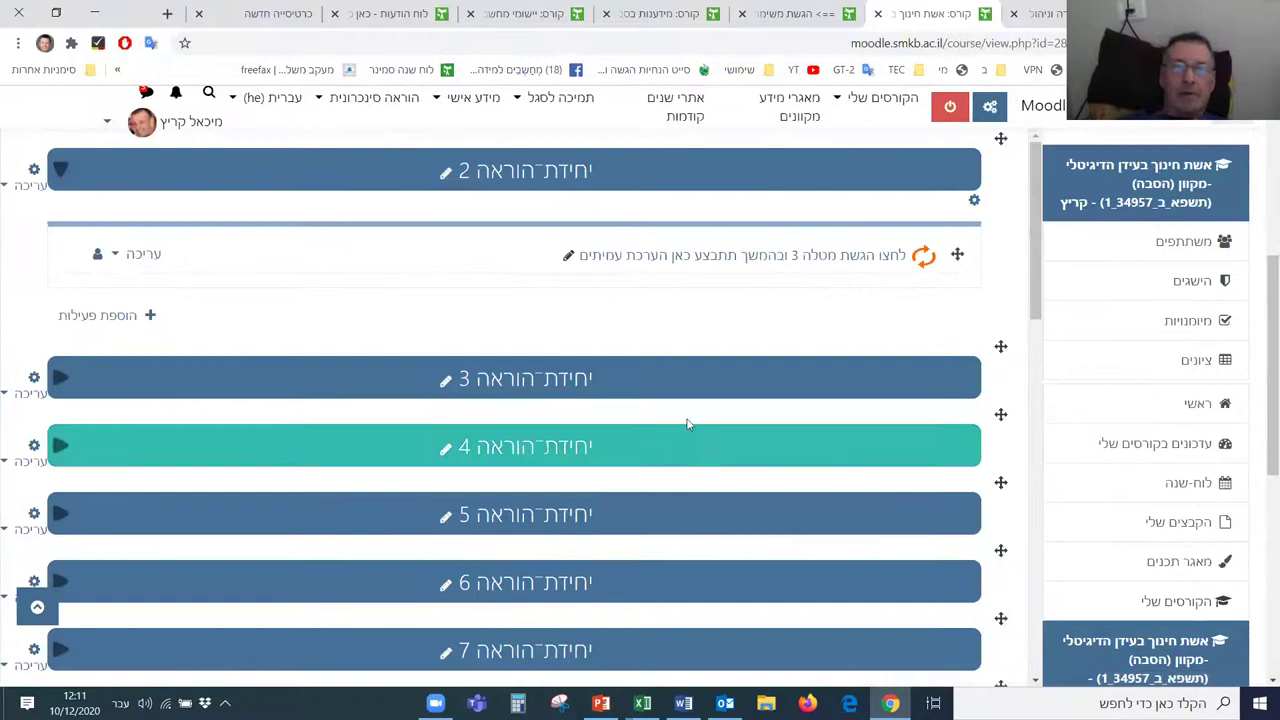
{"action": "left_click", "coordinate": [757, 257]}
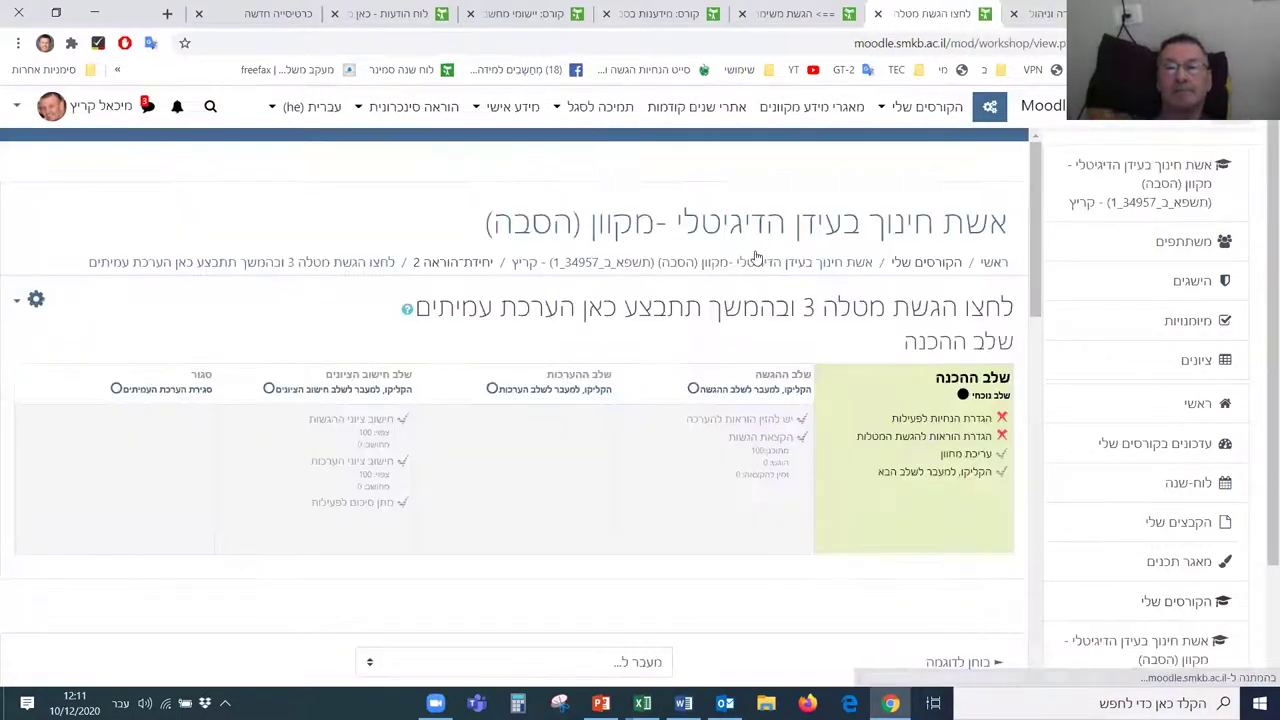
{"action": "scroll", "coordinate": [706, 415], "scroll_direction": "down", "scroll_amount": 1}
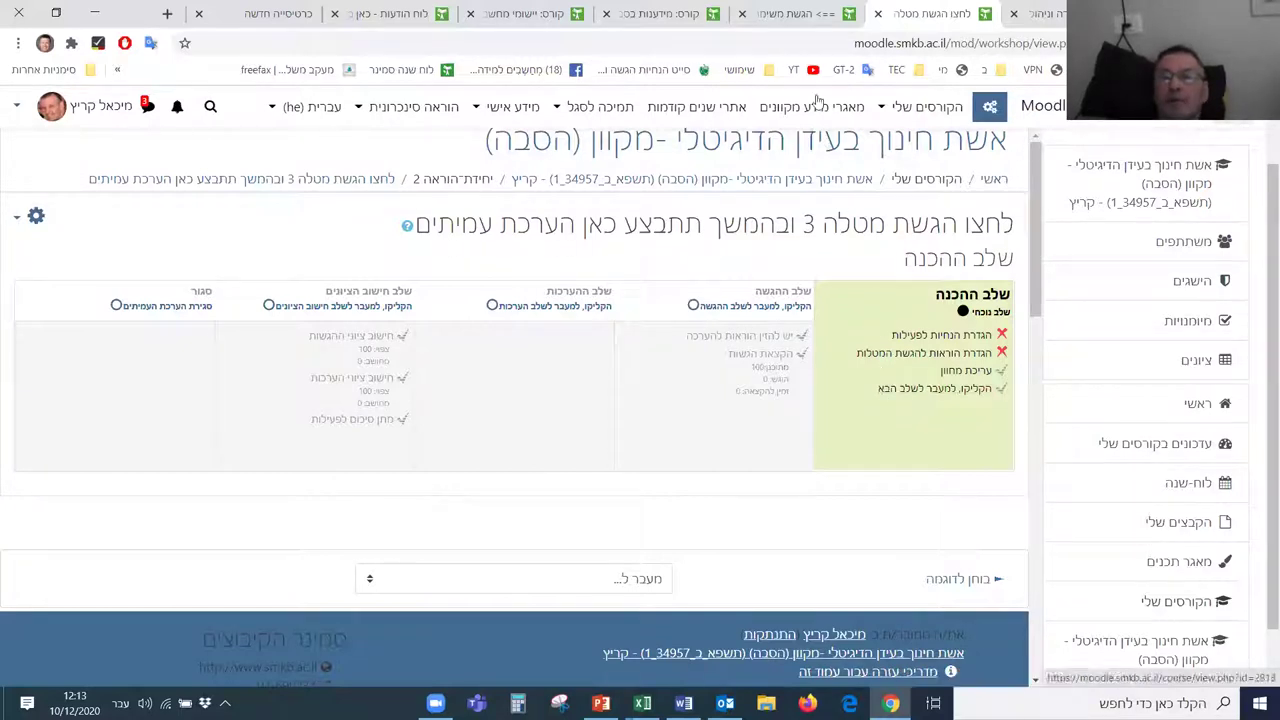
Step: Switch the existing הגשת משימה 2 peer assessment in the other course to the submission phase (שלב ההגשה)
{"action": "left_click", "coordinate": [795, 15]}
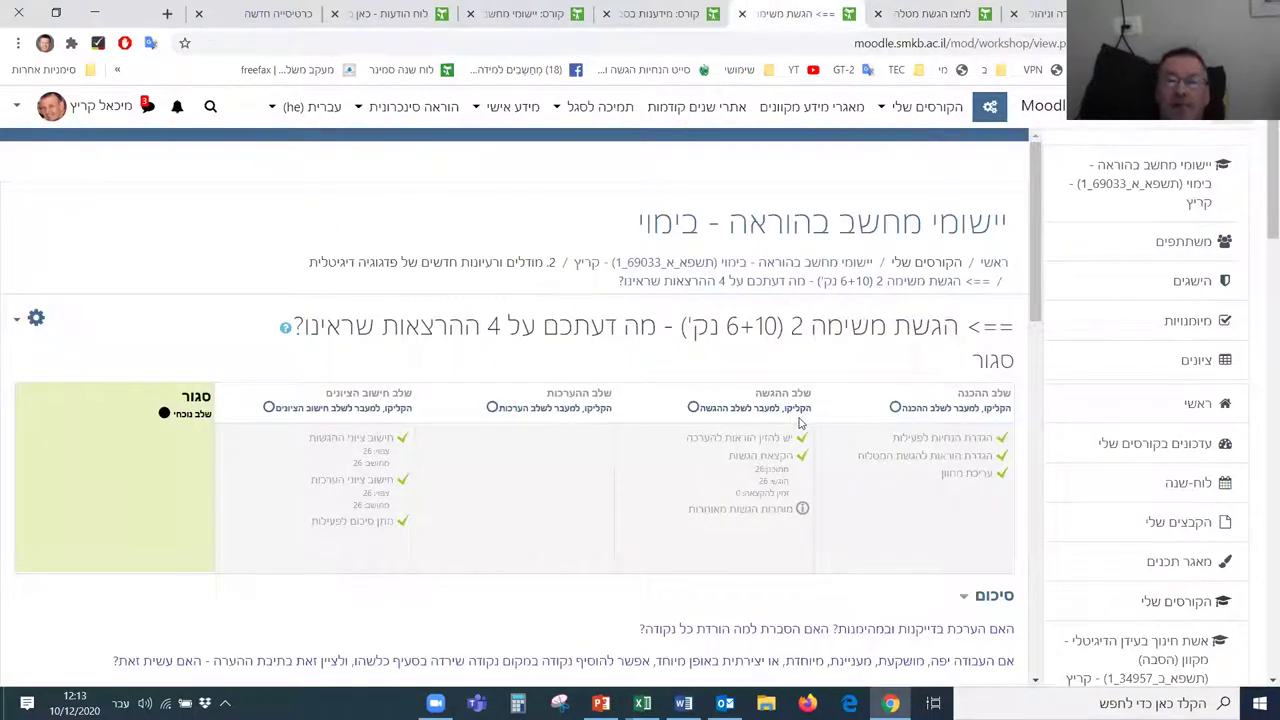
{"action": "scroll", "coordinate": [800, 423], "scroll_direction": "down", "scroll_amount": 1}
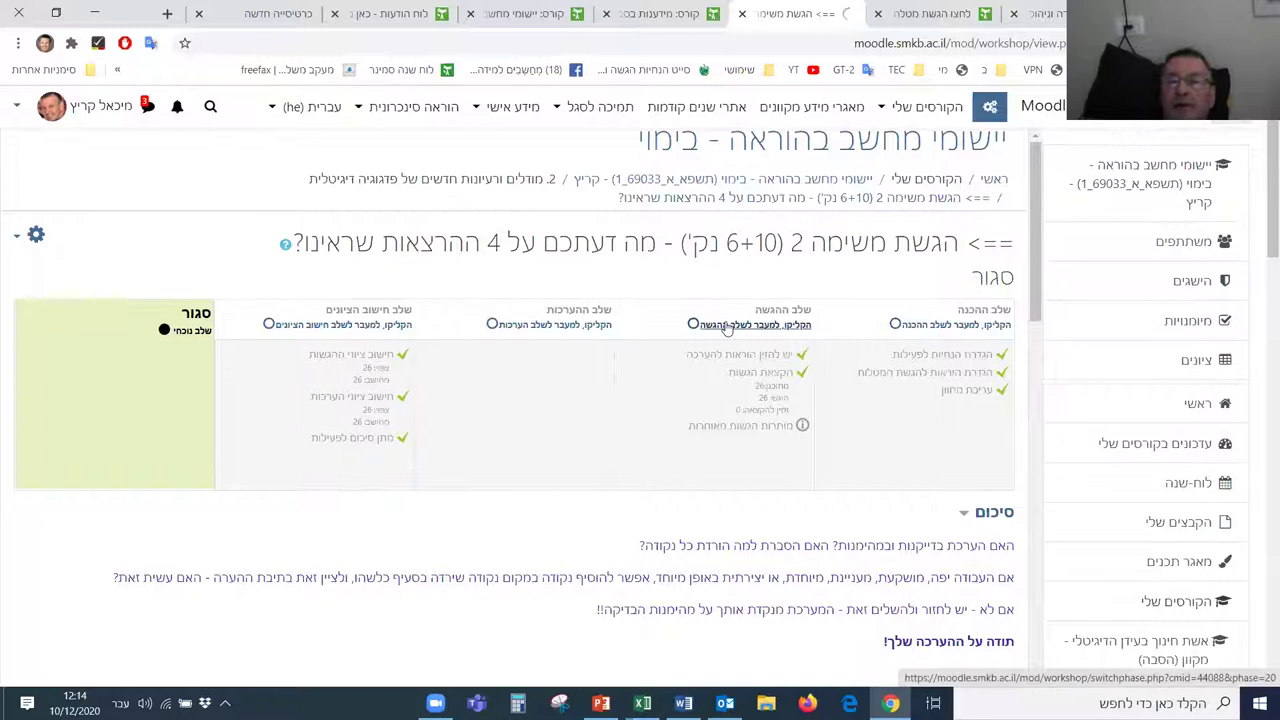
{"action": "left_click", "coordinate": [726, 330]}
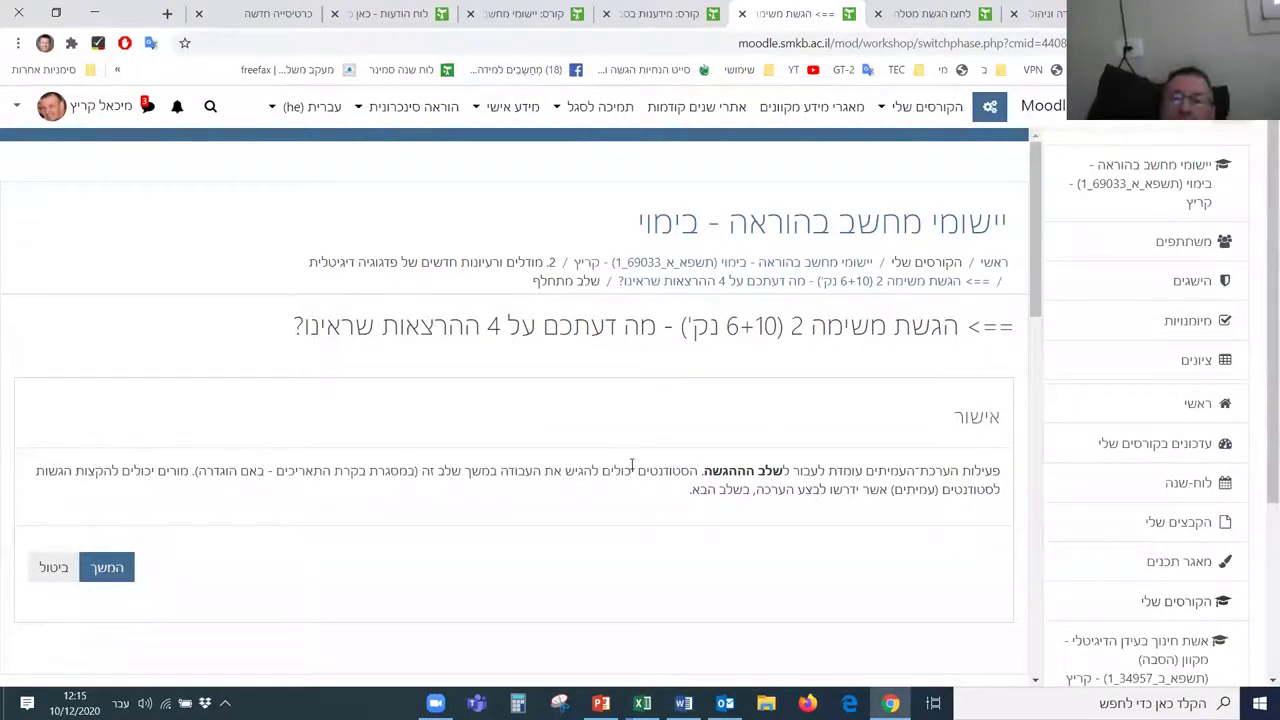
{"action": "left_click", "coordinate": [97, 570]}
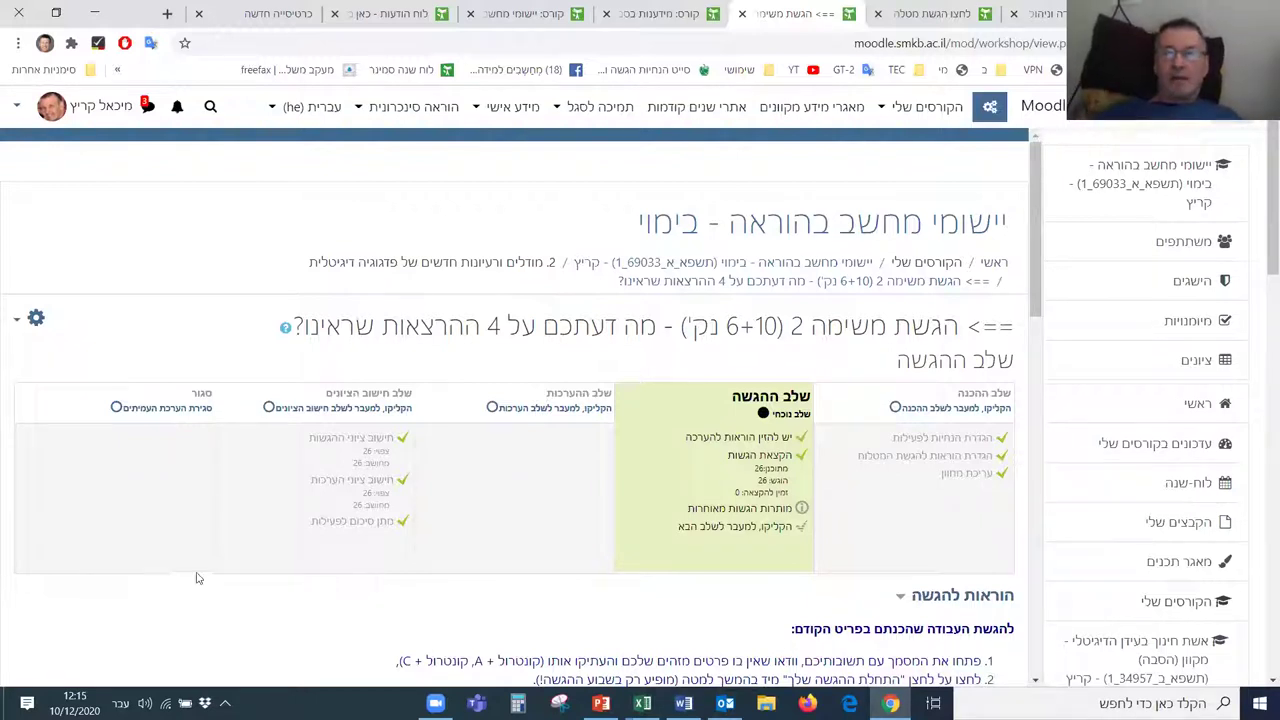
Step: Review the submission instructions and the students' submissions report of the משימה 2 peer assessment
{"action": "scroll", "coordinate": [362, 515], "scroll_direction": "down", "scroll_amount": 1}
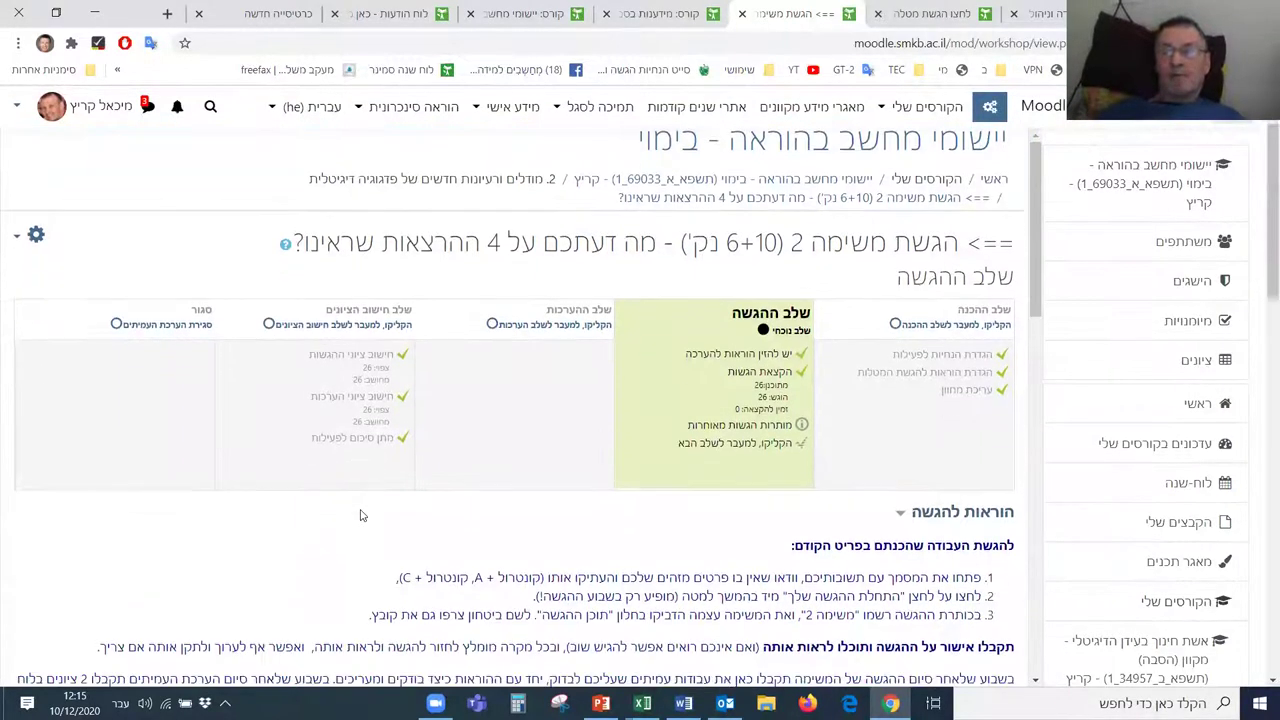
{"action": "scroll", "coordinate": [362, 515], "scroll_direction": "down", "scroll_amount": 4}
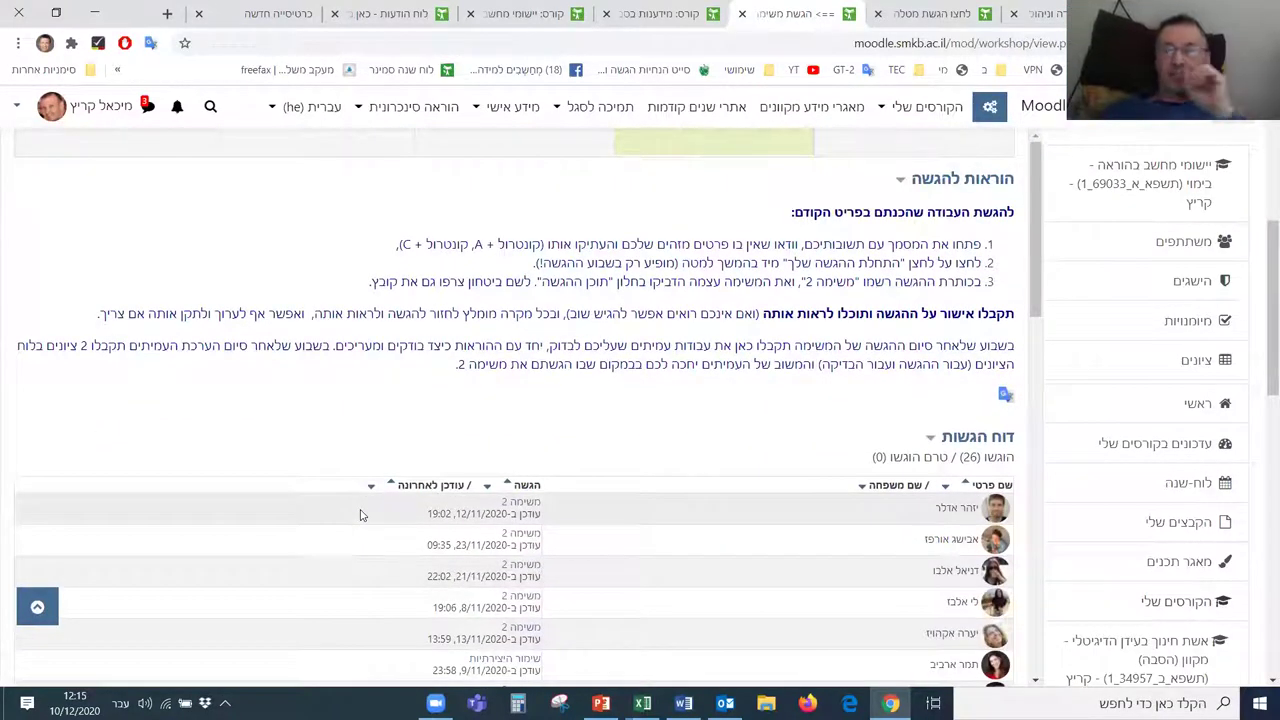
{"action": "scroll", "coordinate": [360, 514], "scroll_direction": "up", "scroll_amount": 1}
{"action": "scroll", "coordinate": [345, 518], "scroll_direction": "down", "scroll_amount": 2}
{"action": "scroll", "coordinate": [333, 520], "scroll_direction": "down", "scroll_amount": 3}
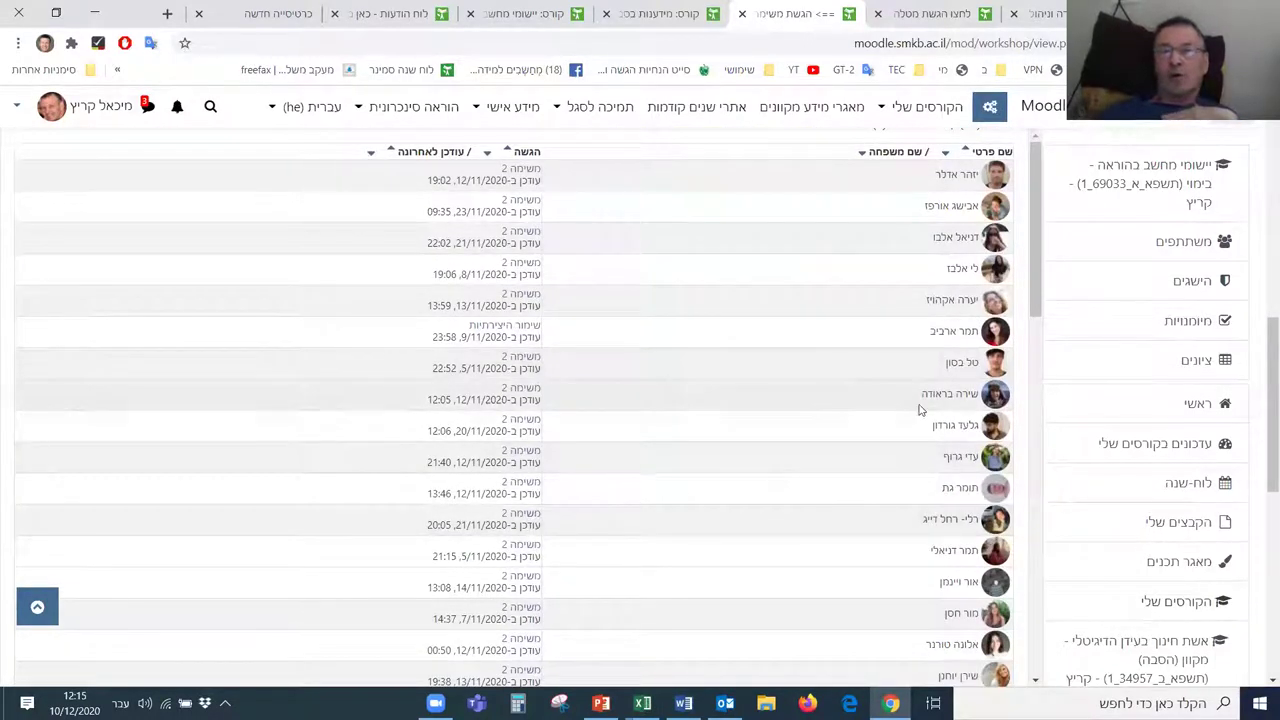
{"action": "scroll", "coordinate": [922, 418], "scroll_direction": "up", "scroll_amount": 9}
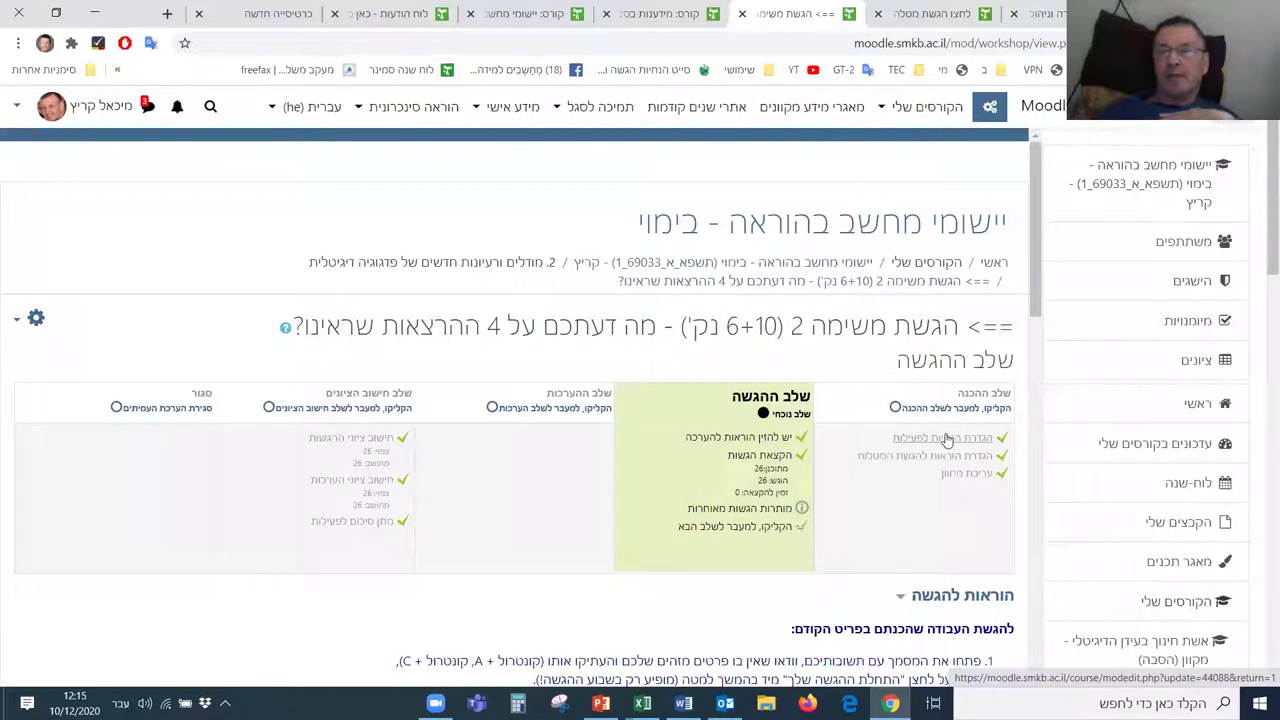
Step: Compare the submission phase of the הגשת משימה 2 peer assessment with the preparation phase of the new מטלה 3 activity
{"action": "scroll", "coordinate": [942, 442], "scroll_direction": "down", "scroll_amount": 1}
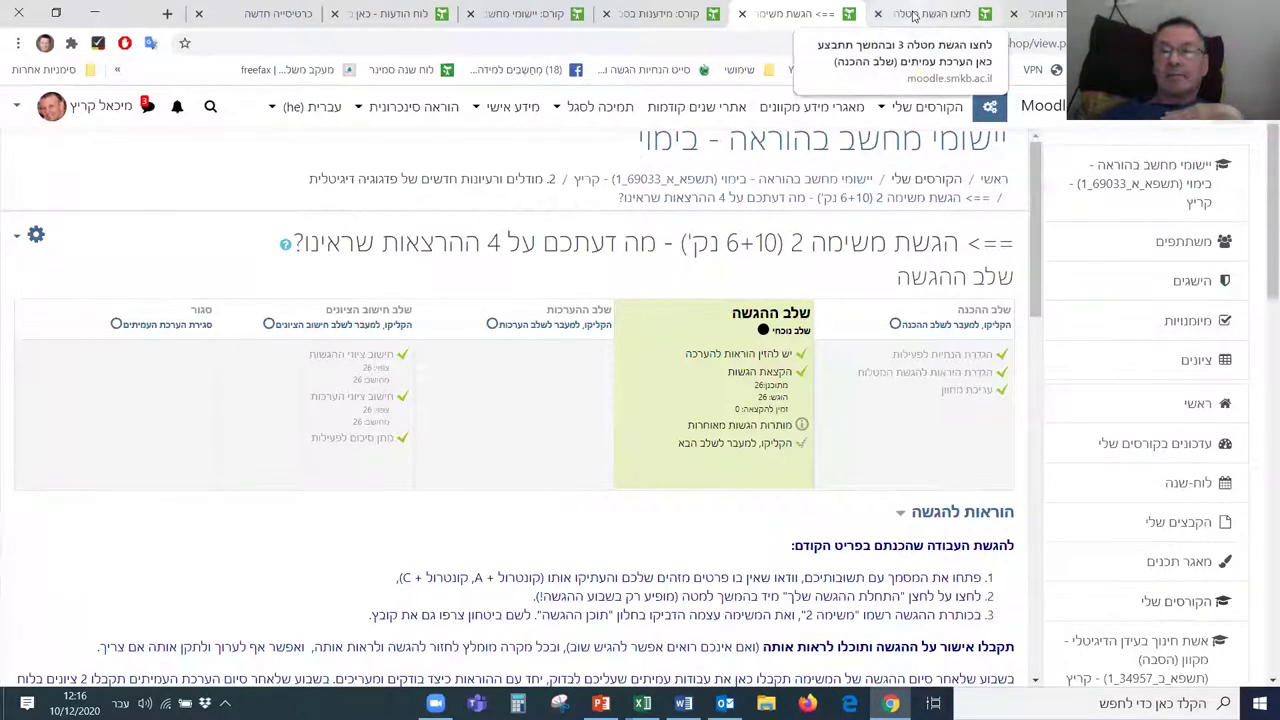
{"action": "left_click", "coordinate": [918, 14]}
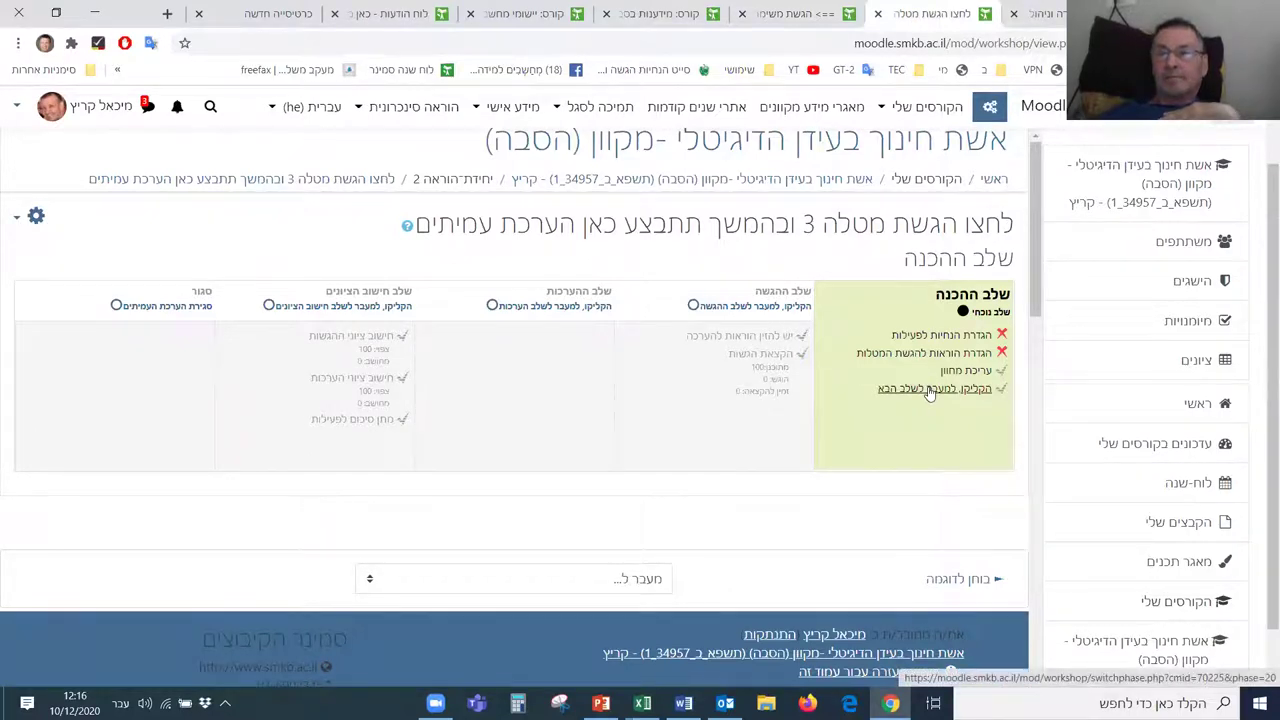
{"action": "left_click", "coordinate": [773, 14]}
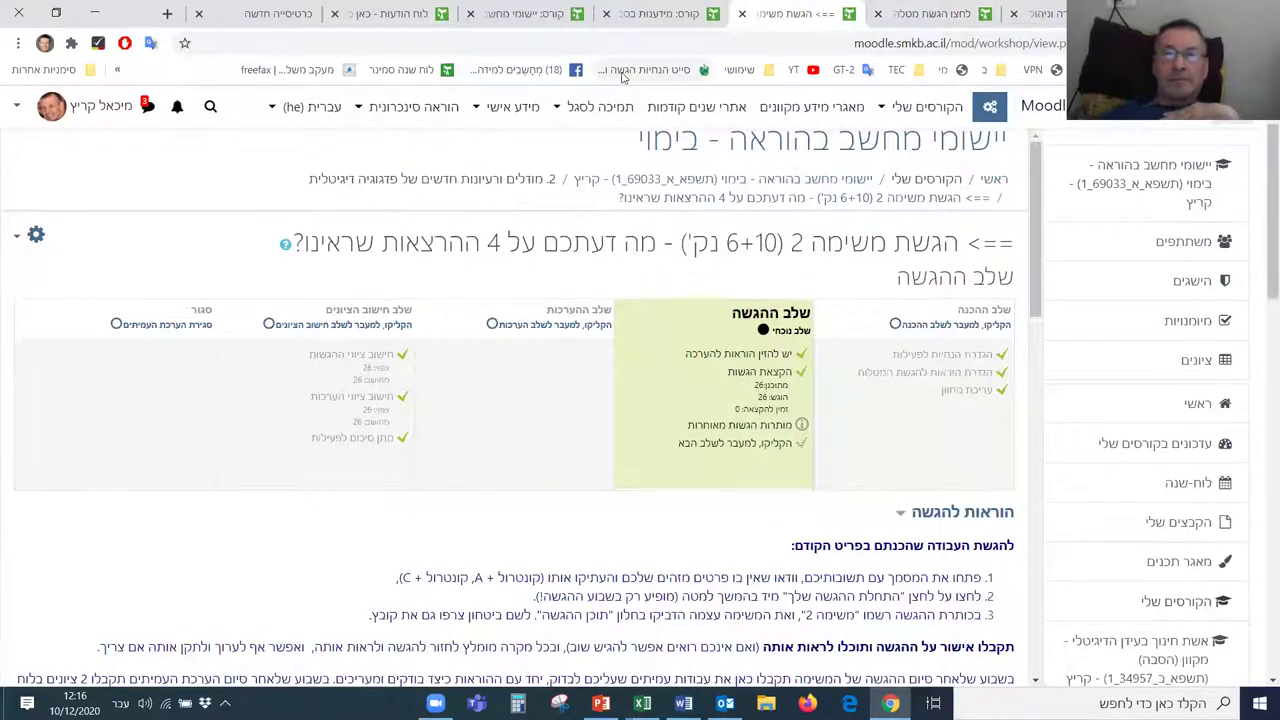
Step: Open the הנחיות לביצוע משימה 2 page in the מידענות בסביבות דיגיטאליות course and read its questions and submission guidelines
{"action": "left_click", "coordinate": [660, 14]}
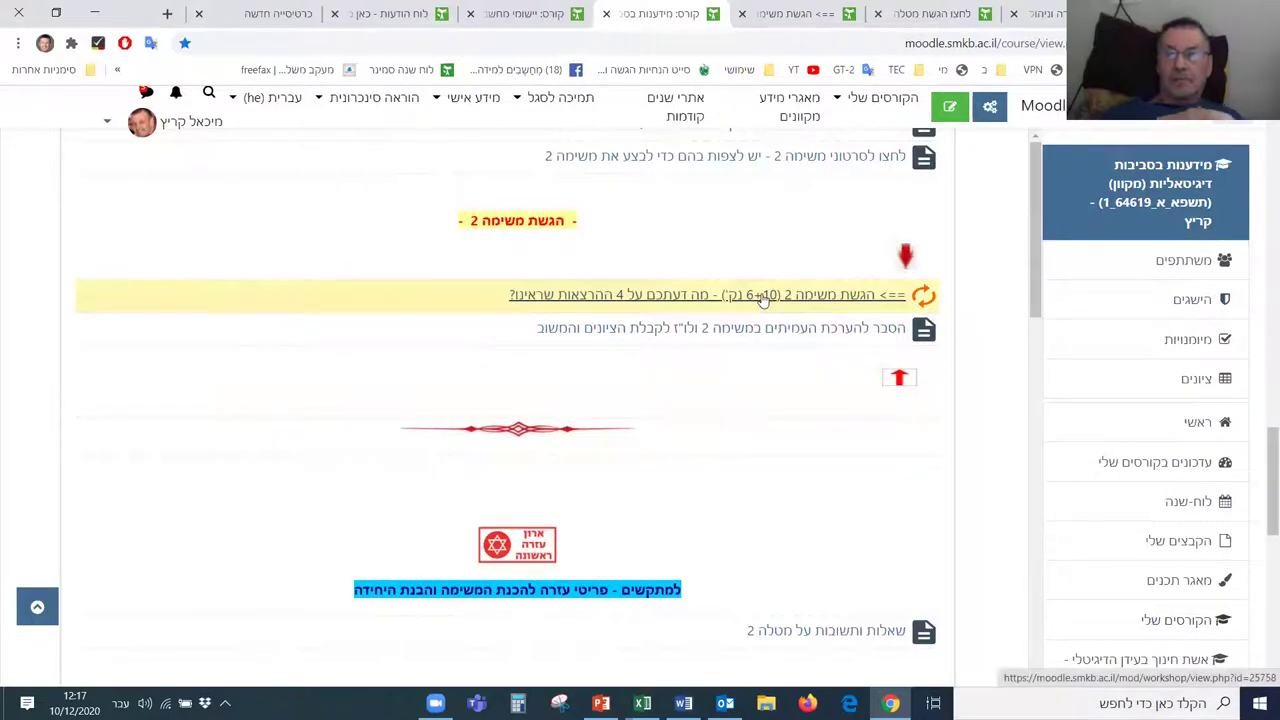
{"action": "scroll", "coordinate": [763, 300], "scroll_direction": "up", "scroll_amount": 2}
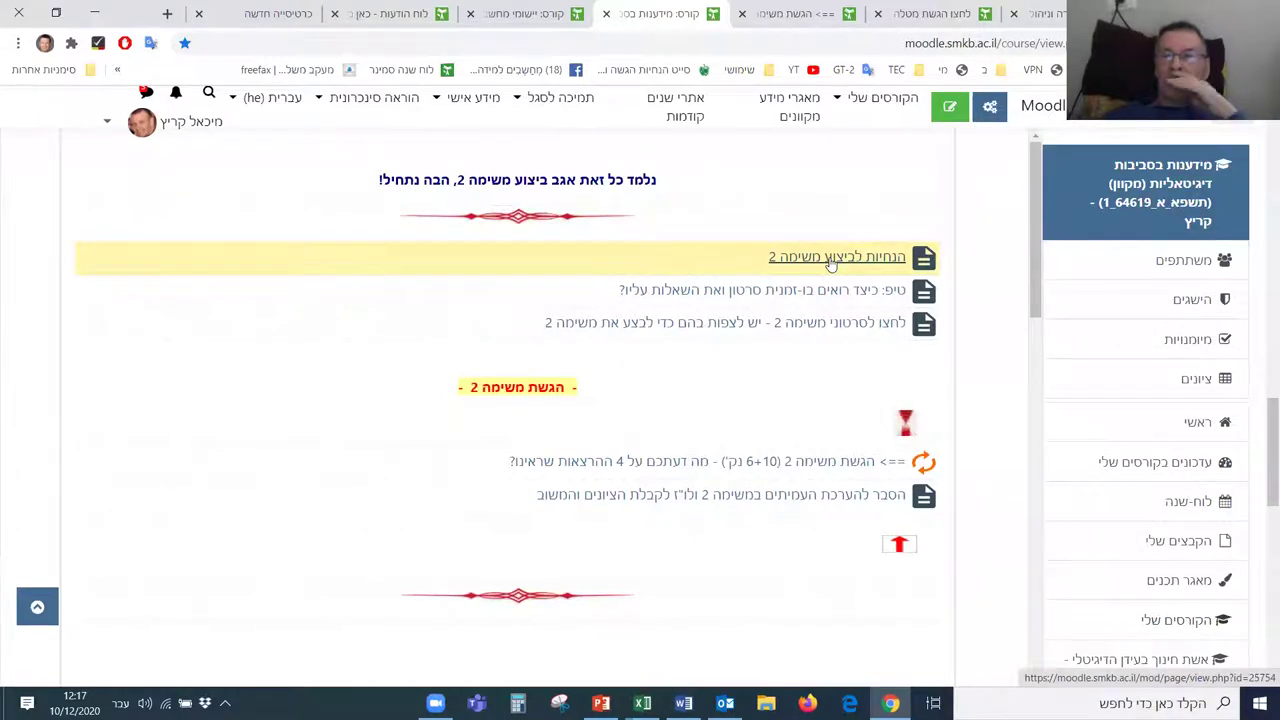
{"action": "scroll", "coordinate": [830, 264], "scroll_direction": "down", "scroll_amount": 1}
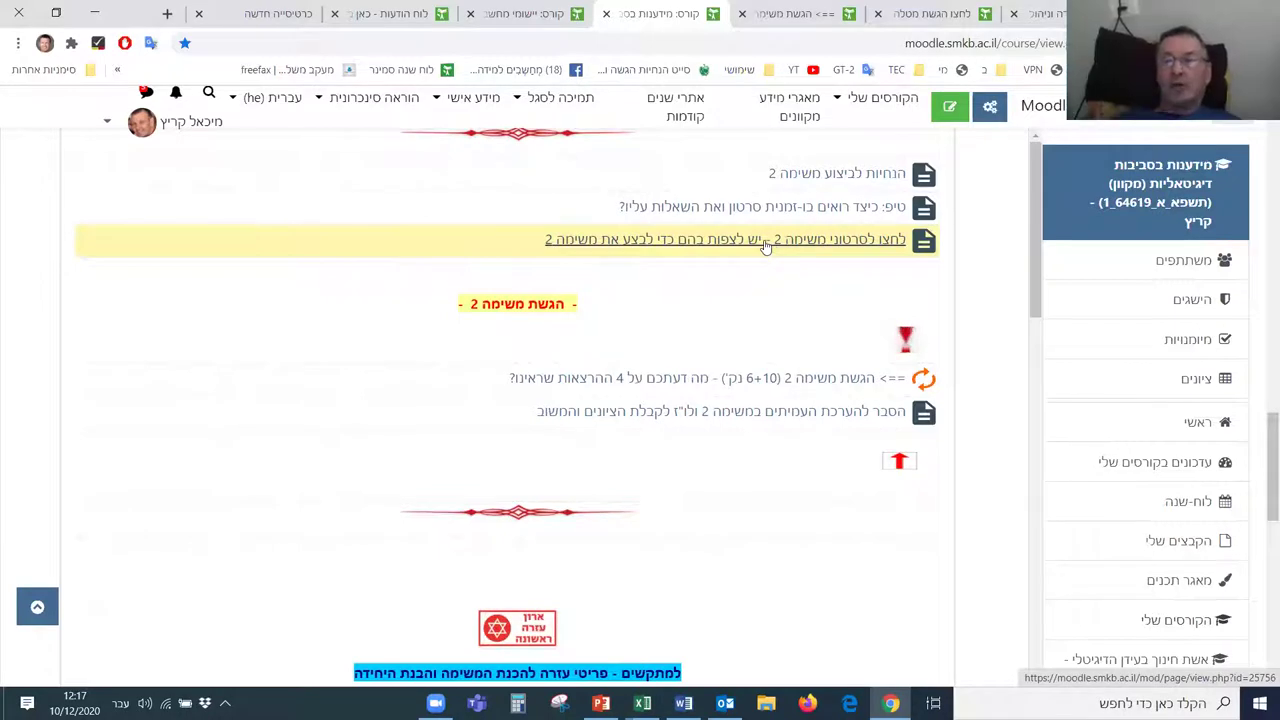
{"action": "left_click", "coordinate": [833, 175]}
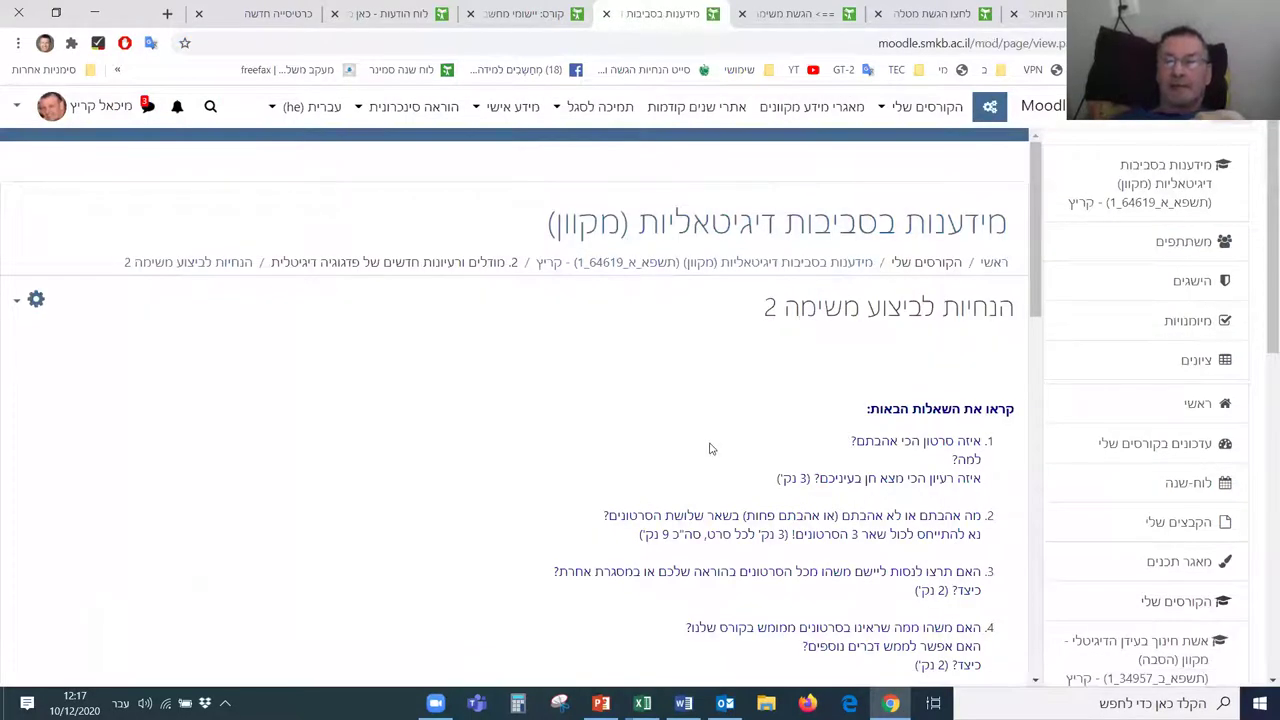
{"action": "scroll", "coordinate": [700, 445], "scroll_direction": "down", "scroll_amount": 3}
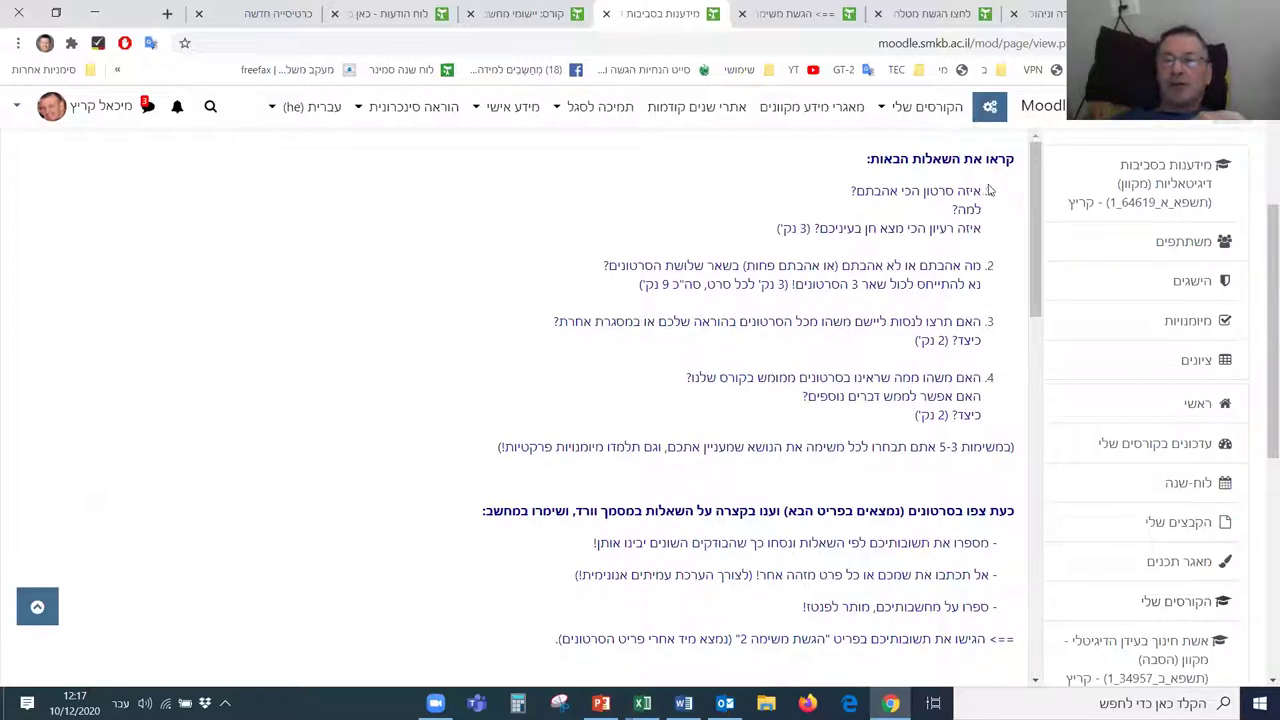
{"action": "scroll", "coordinate": [907, 465], "scroll_direction": "down", "scroll_amount": 3}
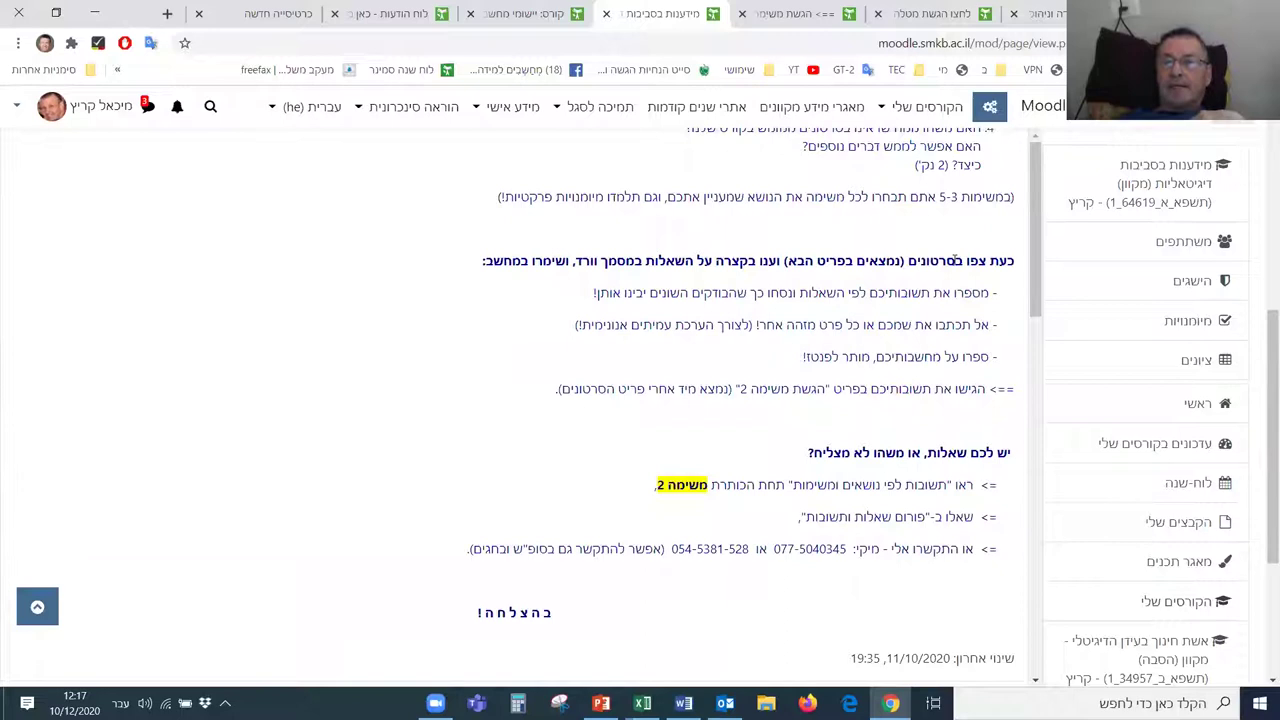
{"action": "scroll", "coordinate": [880, 480], "scroll_direction": "up", "scroll_amount": 3}
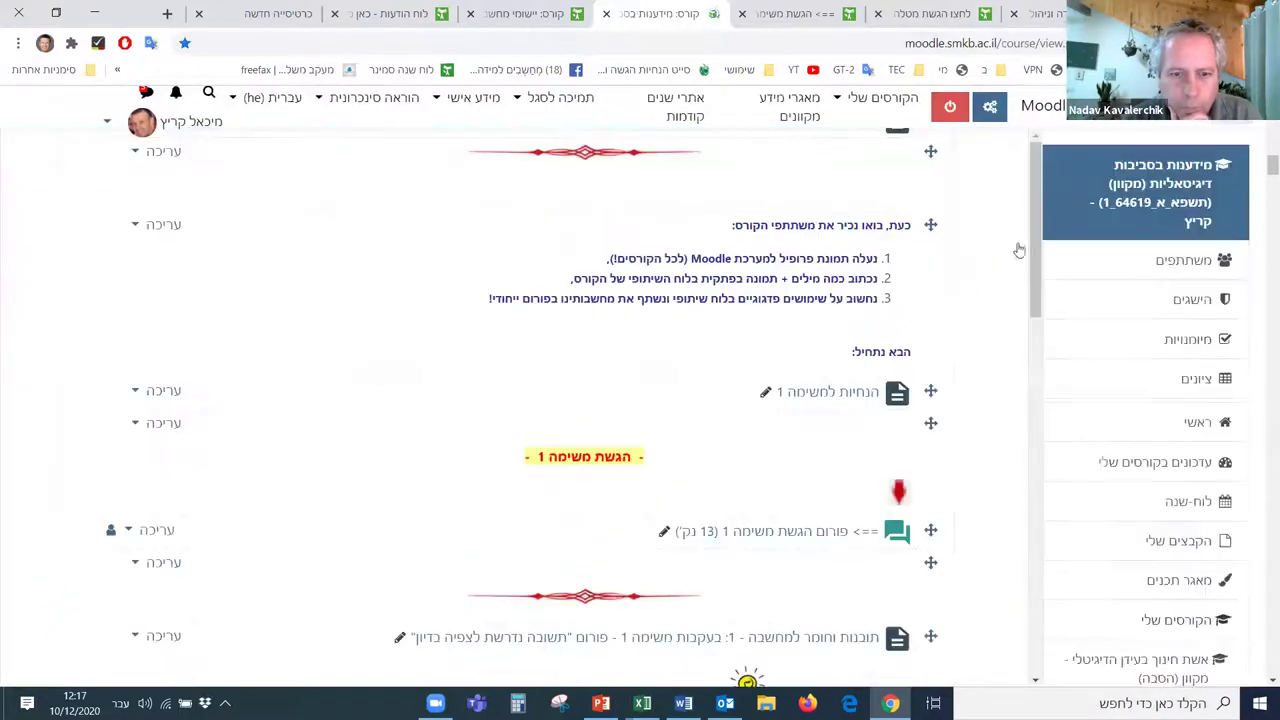
Step: Return to the מידענות בסביבות דיגיטאליות course page and turn off its editing mode
{"action": "scroll", "coordinate": [812, 430], "scroll_direction": "down", "scroll_amount": 2}
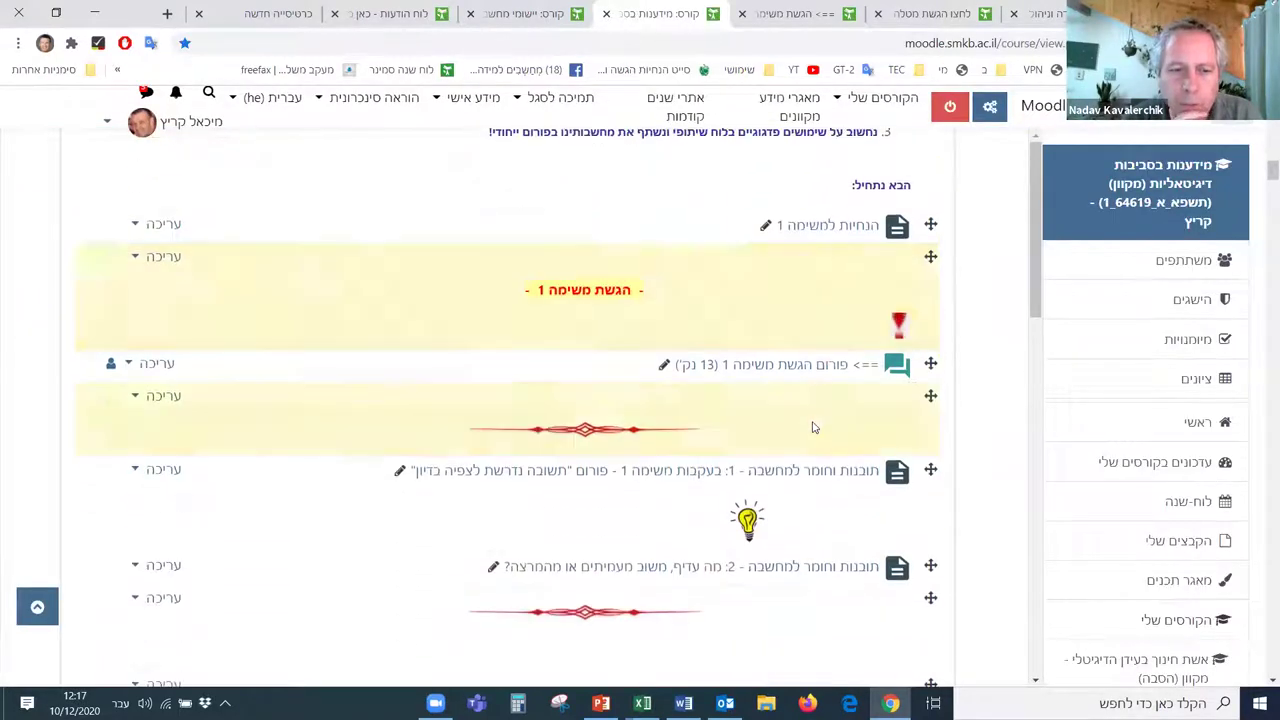
{"action": "scroll", "coordinate": [795, 412], "scroll_direction": "down", "scroll_amount": 4}
{"action": "scroll", "coordinate": [791, 408], "scroll_direction": "up", "scroll_amount": 4}
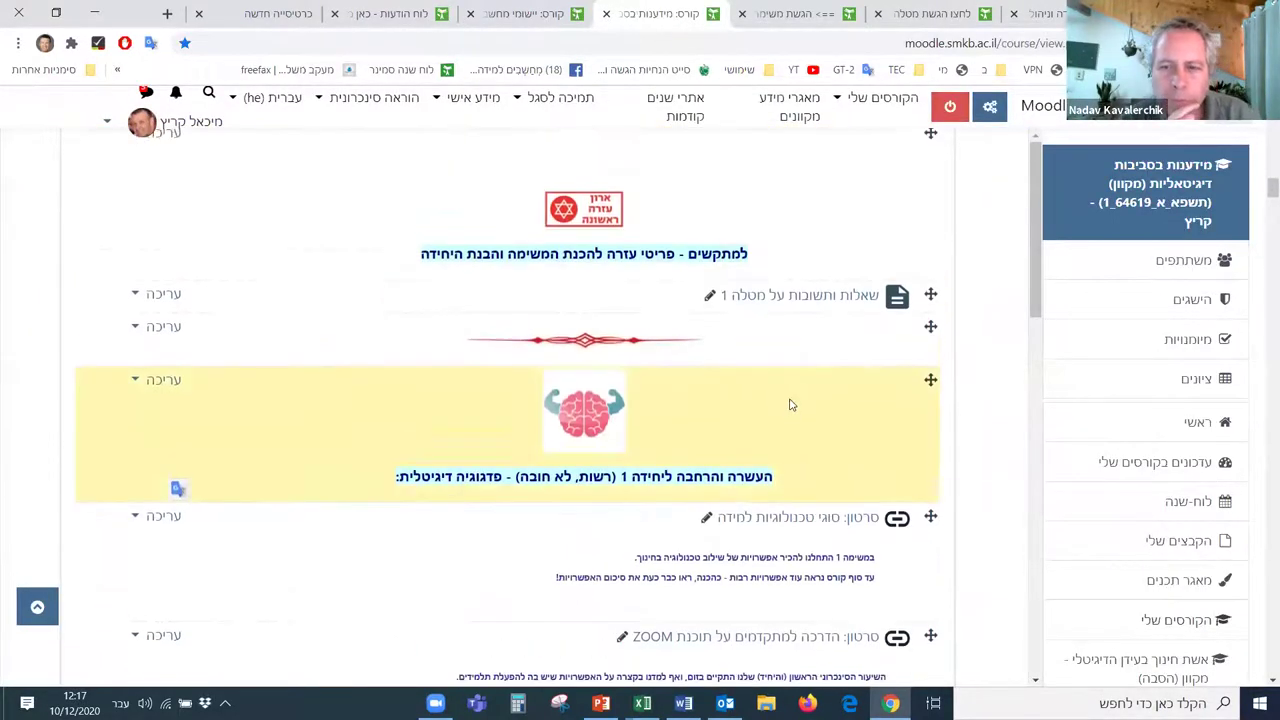
{"action": "scroll", "coordinate": [791, 406], "scroll_direction": "up", "scroll_amount": 8}
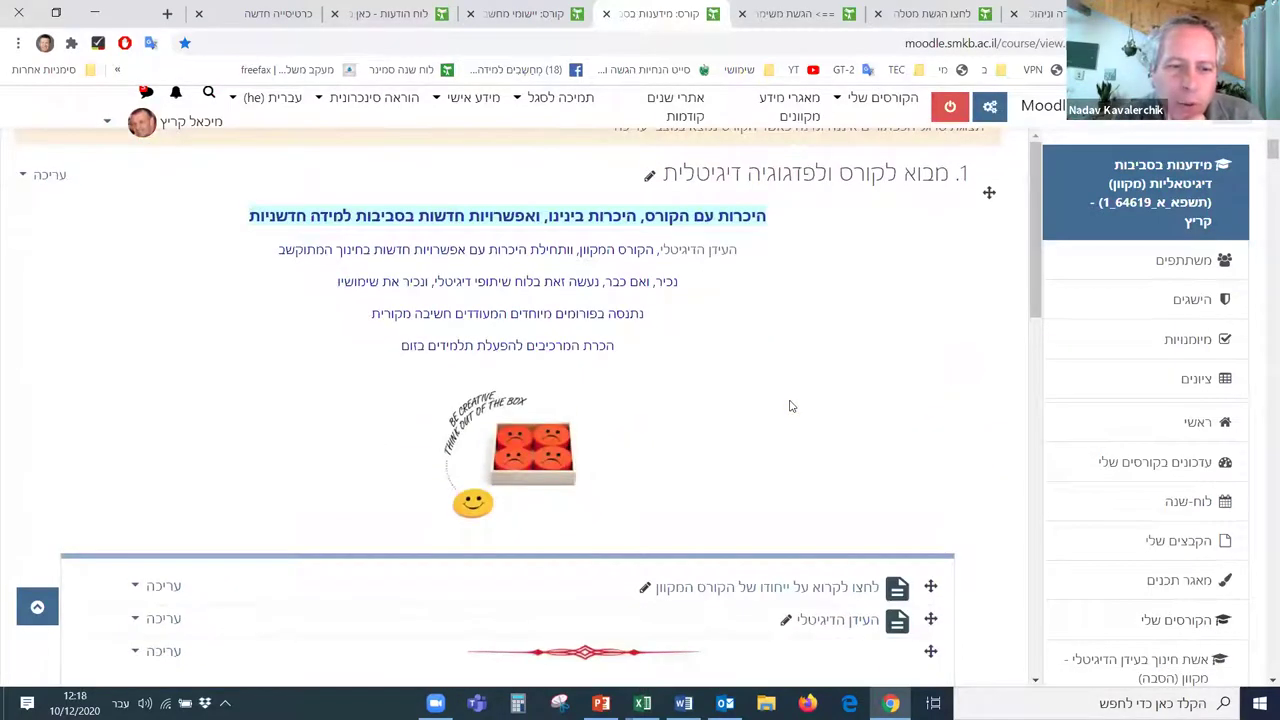
{"action": "scroll", "coordinate": [790, 406], "scroll_direction": "up", "scroll_amount": 3}
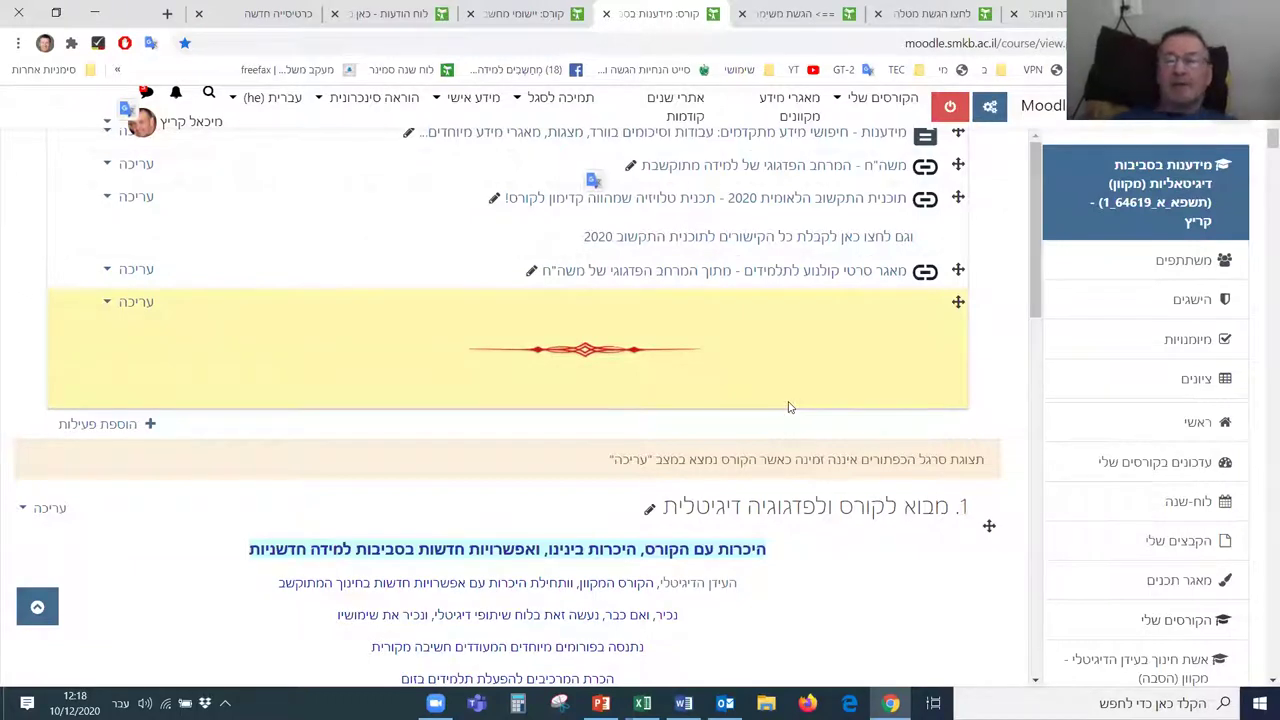
{"action": "scroll", "coordinate": [788, 407], "scroll_direction": "down", "scroll_amount": 1}
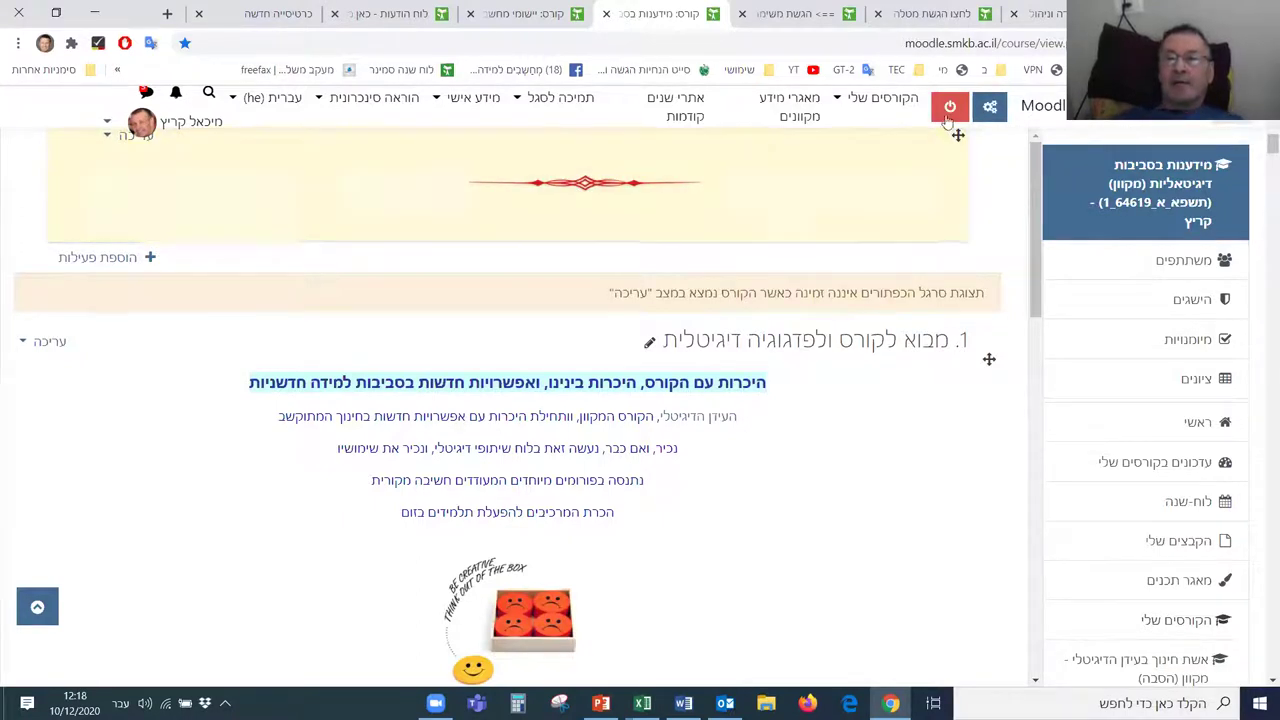
{"action": "left_click", "coordinate": [948, 108]}
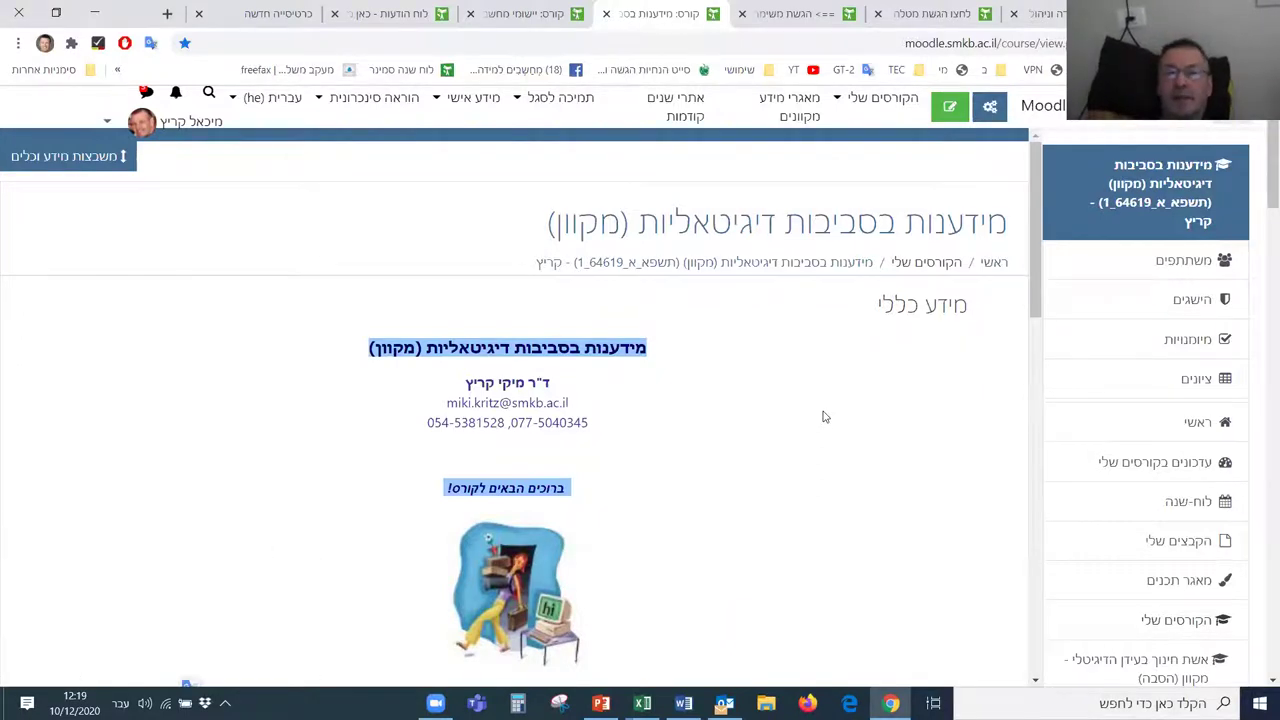
Step: Locate the משימה 2 items in unit 2 of the course and open the לחצו לסרטוני משימה 2 page
{"action": "scroll", "coordinate": [830, 420], "scroll_direction": "down", "scroll_amount": 8}
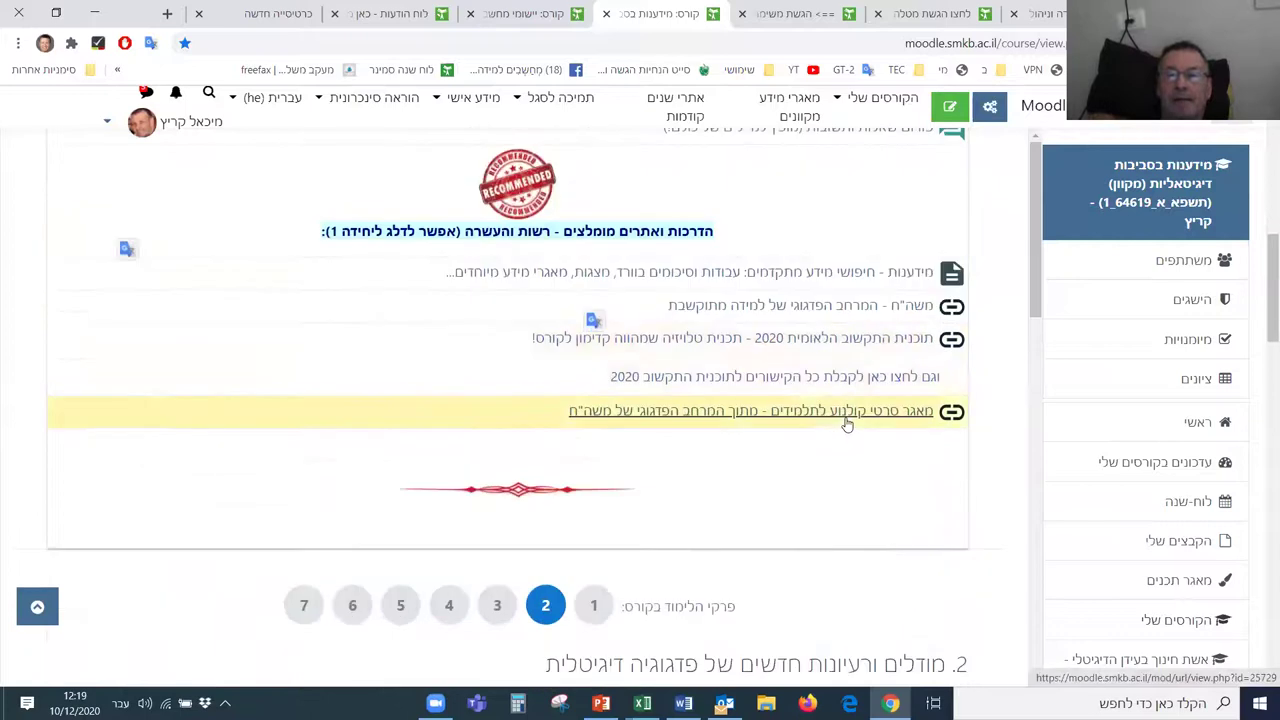
{"action": "scroll", "coordinate": [846, 424], "scroll_direction": "down", "scroll_amount": 8}
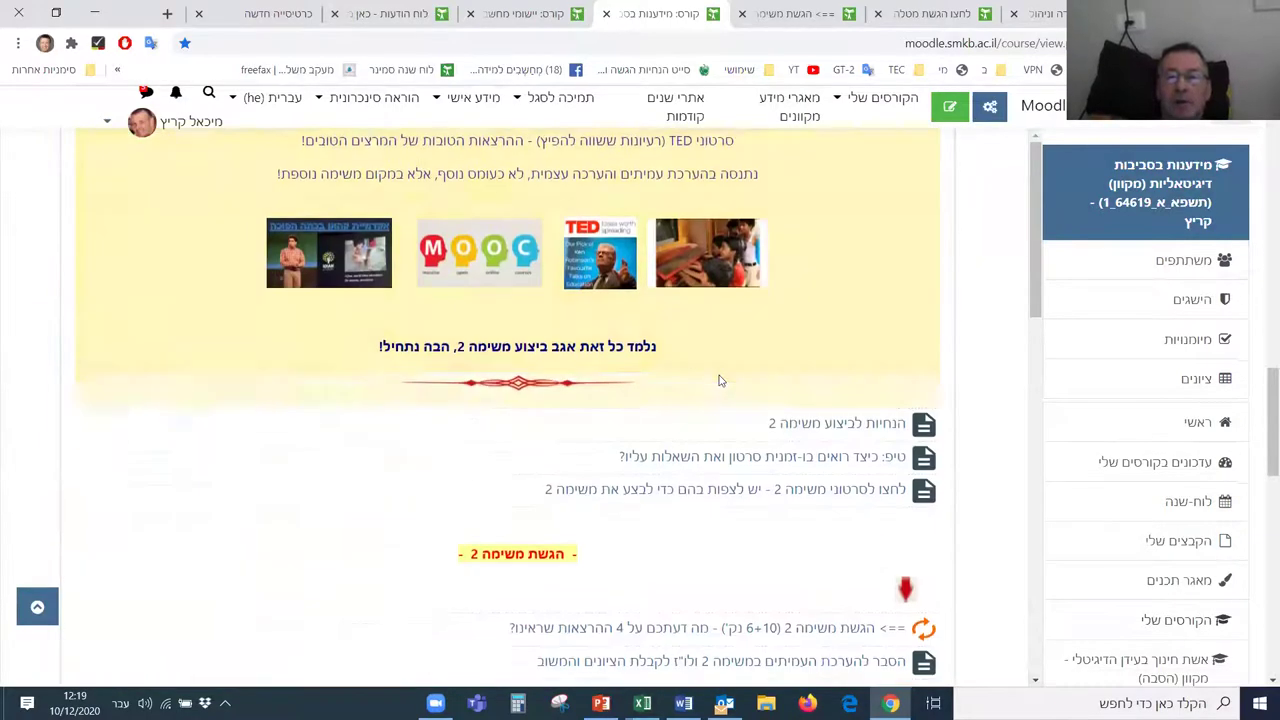
{"action": "scroll", "coordinate": [718, 380], "scroll_direction": "down", "scroll_amount": 2}
{"action": "scroll", "coordinate": [718, 380], "scroll_direction": "up", "scroll_amount": 1}
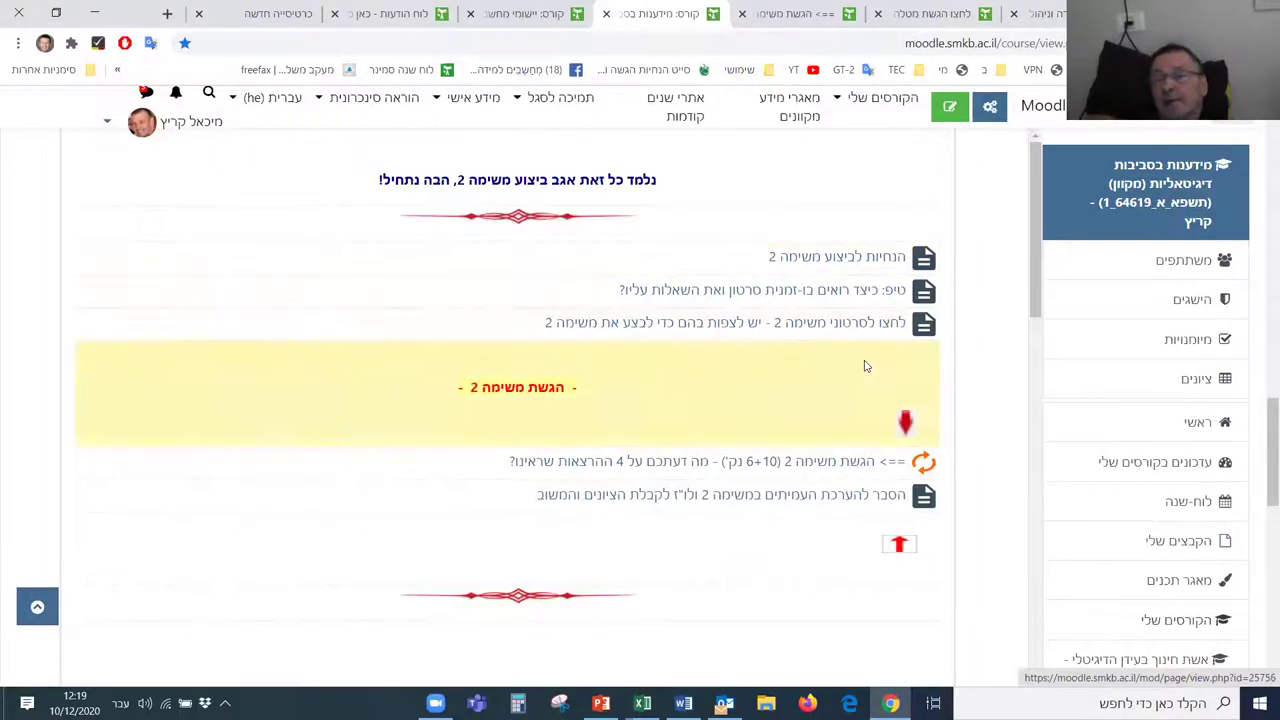
{"action": "left_click", "coordinate": [778, 323]}
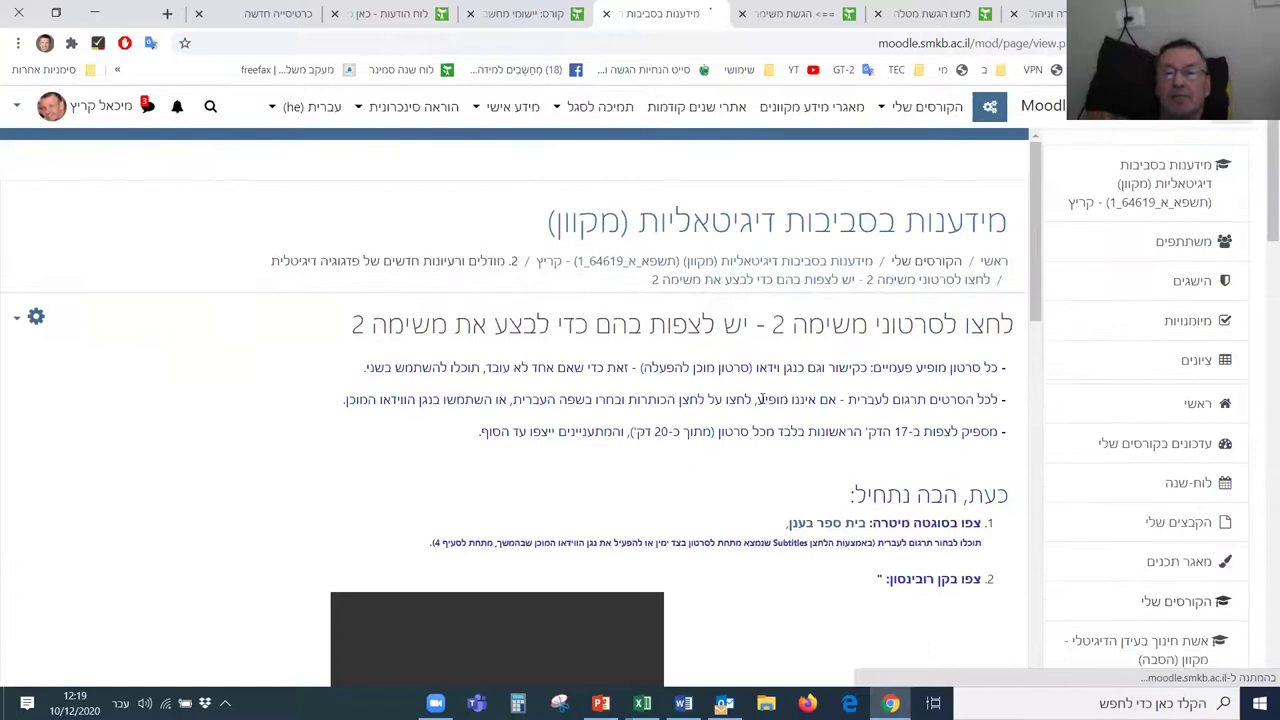
Step: Look through the TED lecture links and embedded players on the משימה 2 videos page, and start the Ken Robinson video
{"action": "scroll", "coordinate": [760, 400], "scroll_direction": "down", "scroll_amount": 4}
{"action": "scroll", "coordinate": [760, 403], "scroll_direction": "down", "scroll_amount": 3}
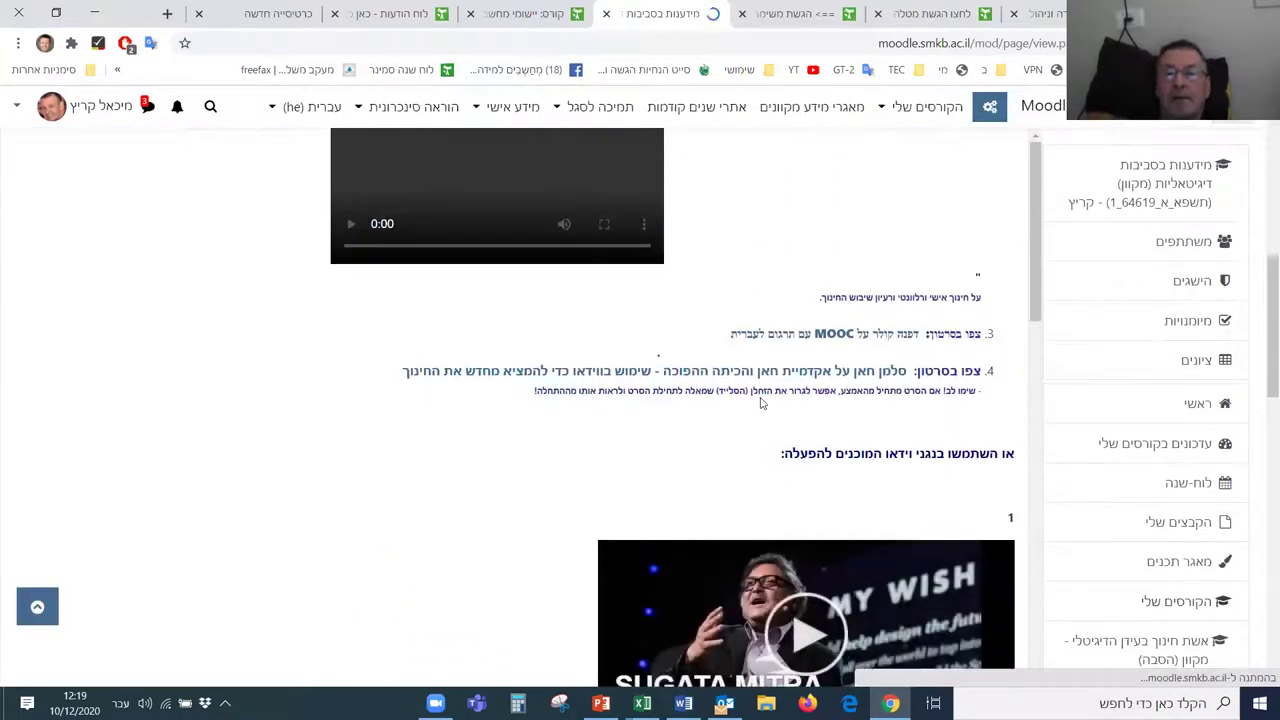
{"action": "scroll", "coordinate": [760, 403], "scroll_direction": "down", "scroll_amount": 10}
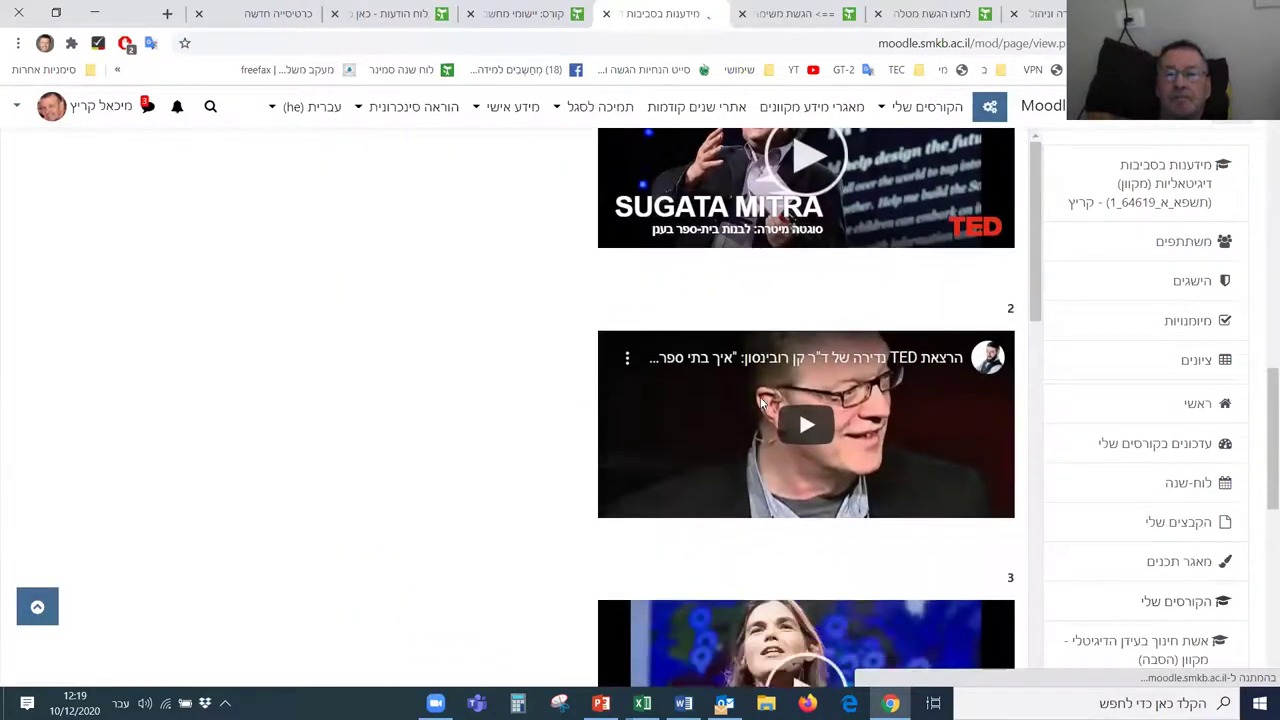
{"action": "scroll", "coordinate": [760, 403], "scroll_direction": "up", "scroll_amount": 6}
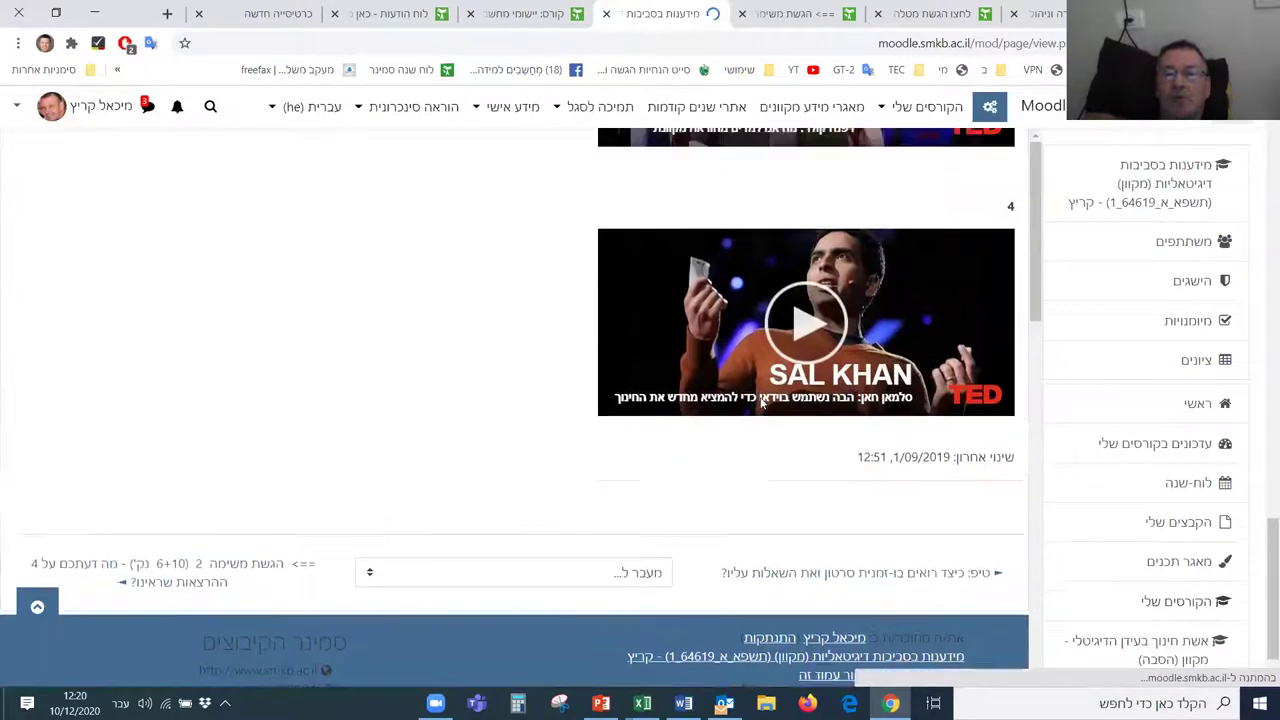
{"action": "scroll", "coordinate": [763, 405], "scroll_direction": "up", "scroll_amount": 2}
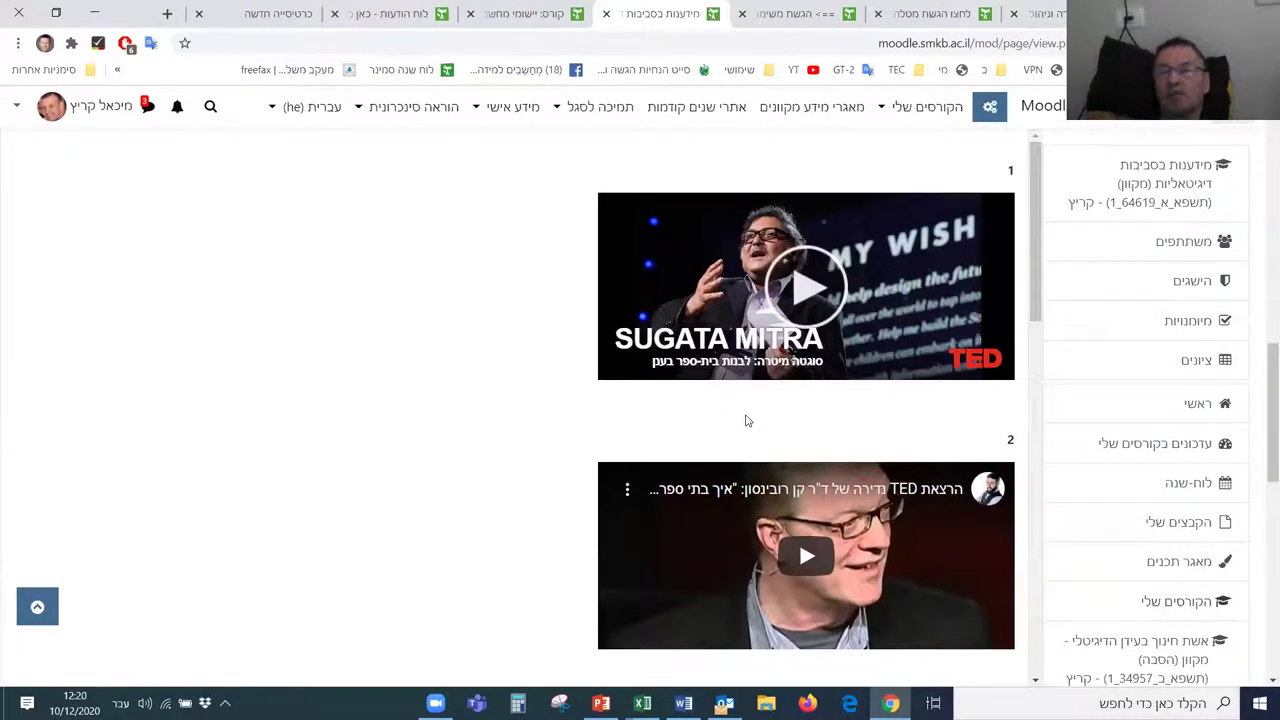
{"action": "scroll", "coordinate": [745, 420], "scroll_direction": "up", "scroll_amount": 5}
{"action": "scroll", "coordinate": [741, 418], "scroll_direction": "up", "scroll_amount": 3}
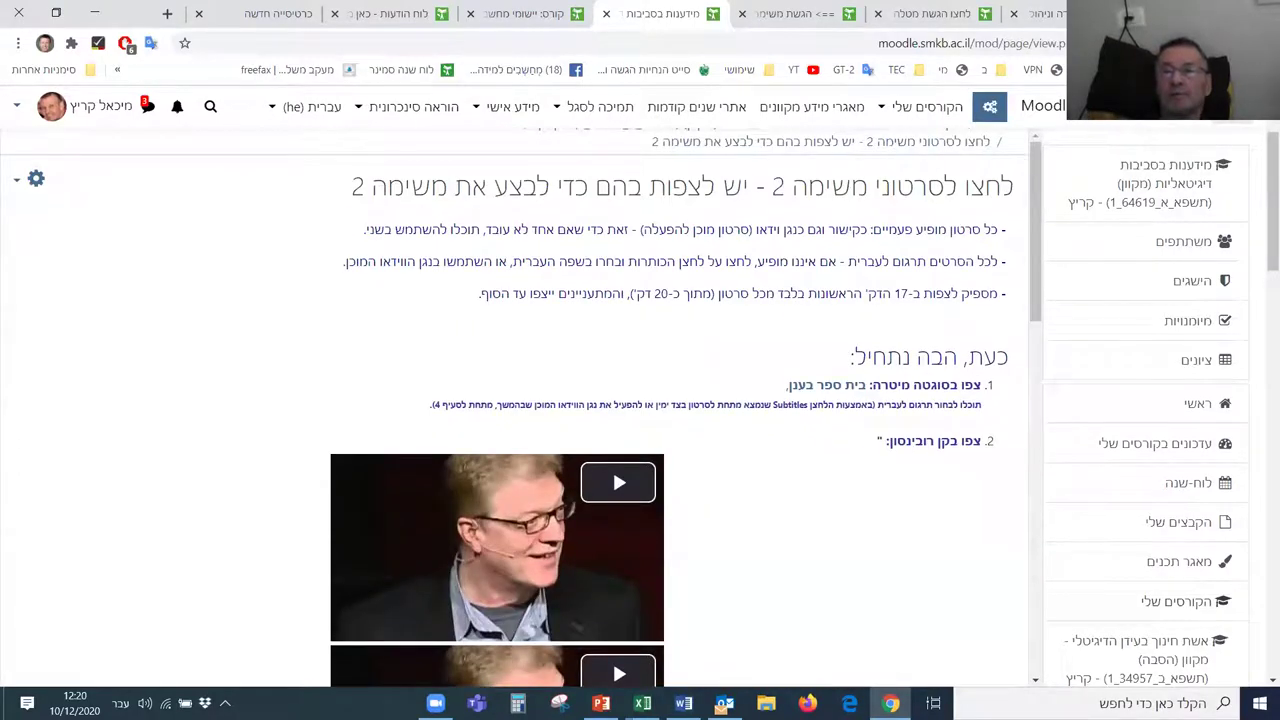
{"action": "left_click", "coordinate": [612, 468]}
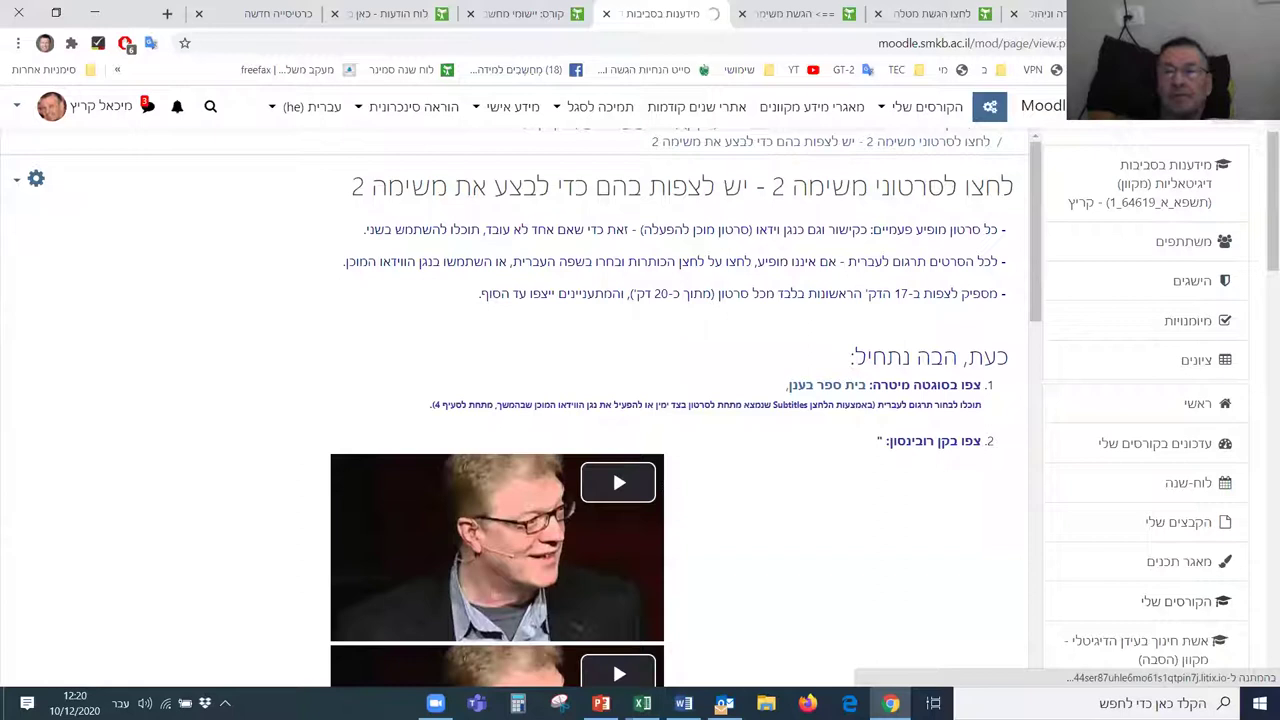
Step: Return to the הגשת משימה 2 peer assessment in the יישומי מחשב בהוראה course and open its הגדרת הנחיות לפעילות settings
{"action": "scroll", "coordinate": [870, 450], "scroll_direction": "down", "scroll_amount": 4}
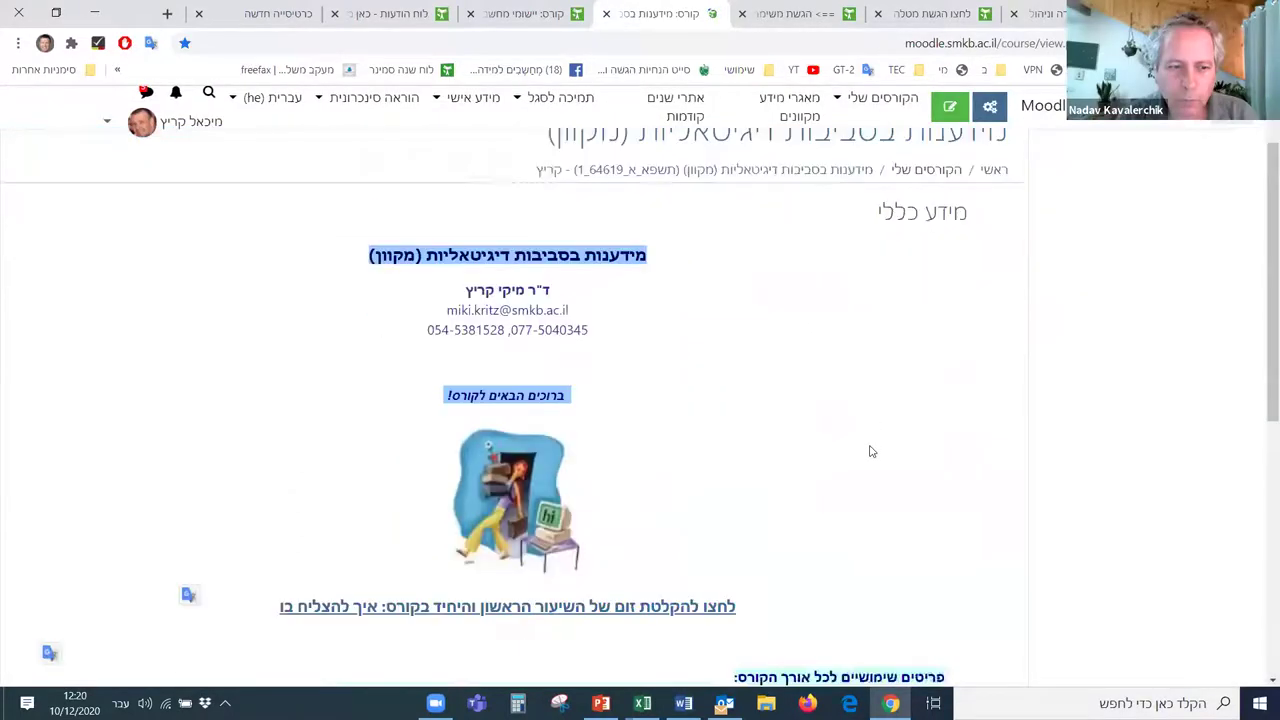
{"action": "scroll", "coordinate": [870, 452], "scroll_direction": "down", "scroll_amount": 3}
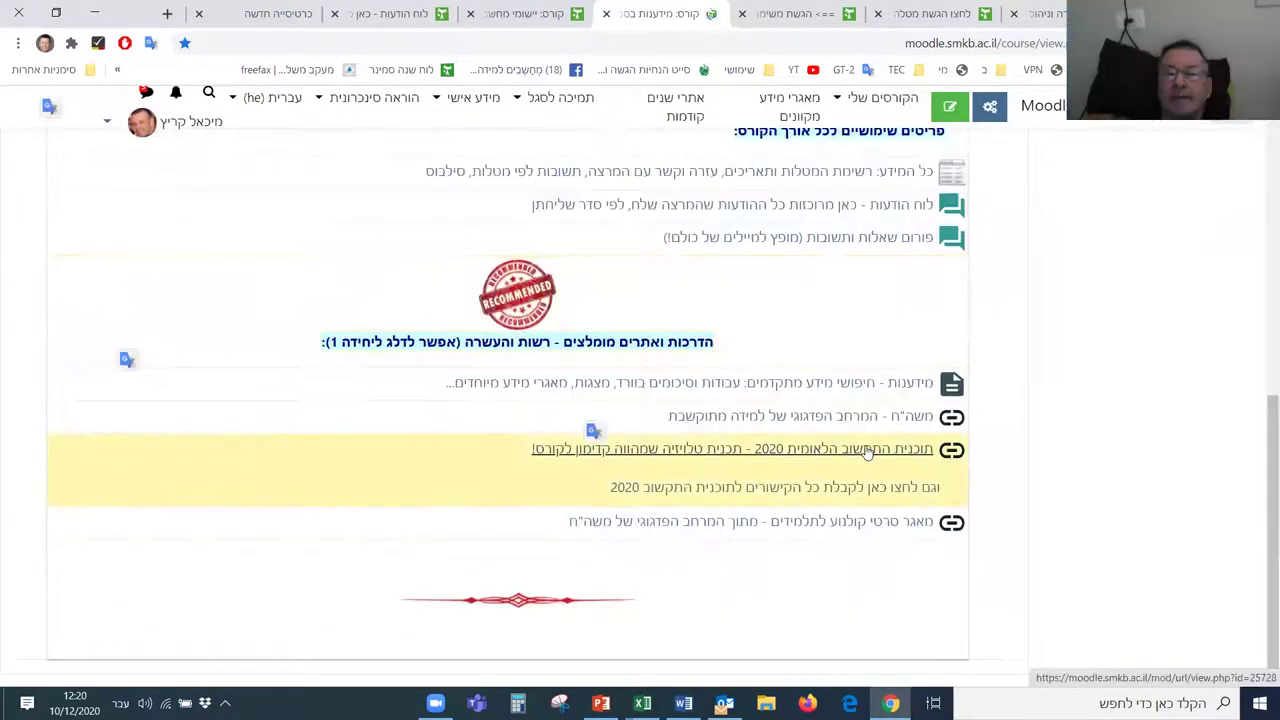
{"action": "left_click", "coordinate": [783, 14]}
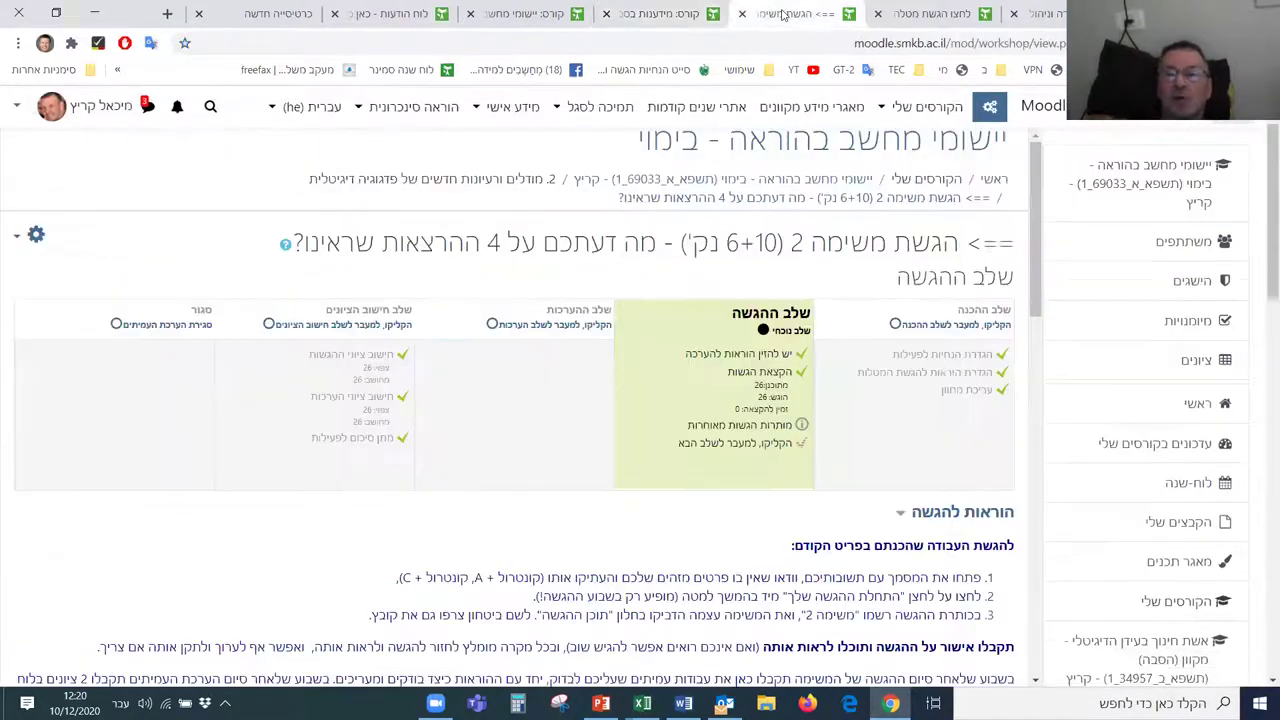
{"action": "left_click", "coordinate": [943, 356]}
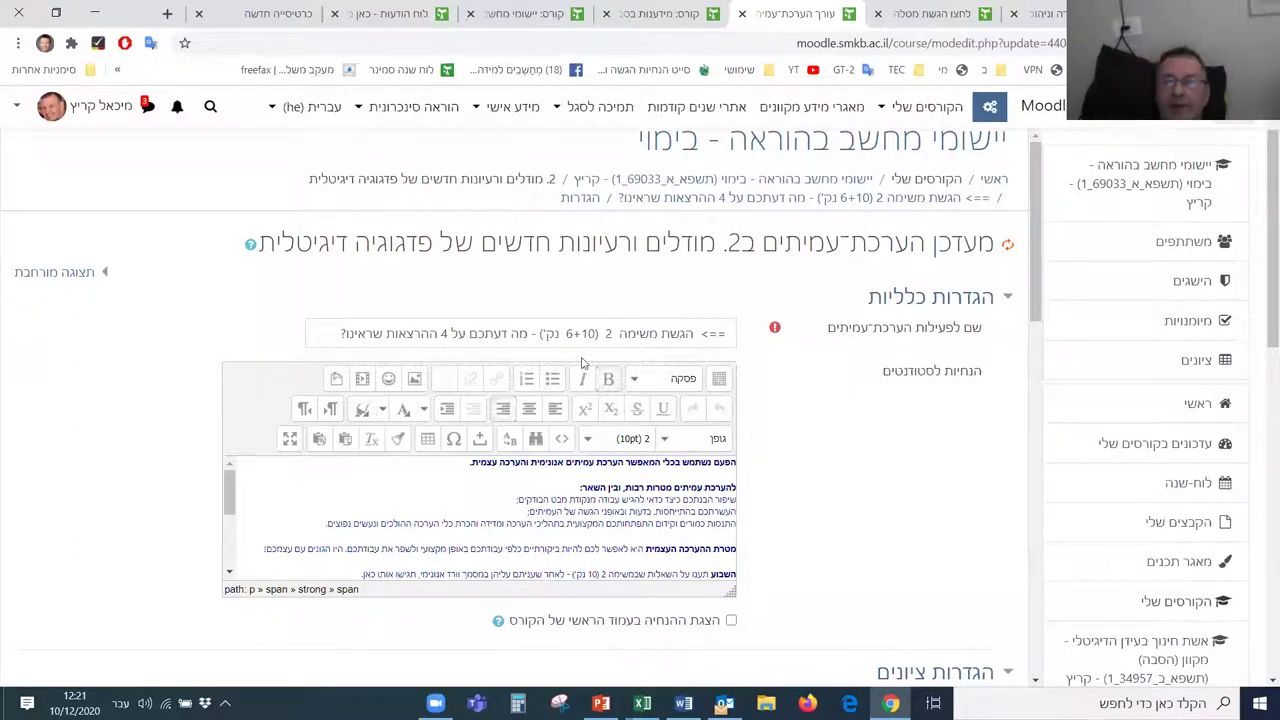
Step: Enlarge the editor of the הנחיות לסטודנטים field, magnify the page to 125%, and read the peer assessment instructions
{"action": "scroll", "coordinate": [888, 457], "scroll_direction": "down", "scroll_amount": 3}
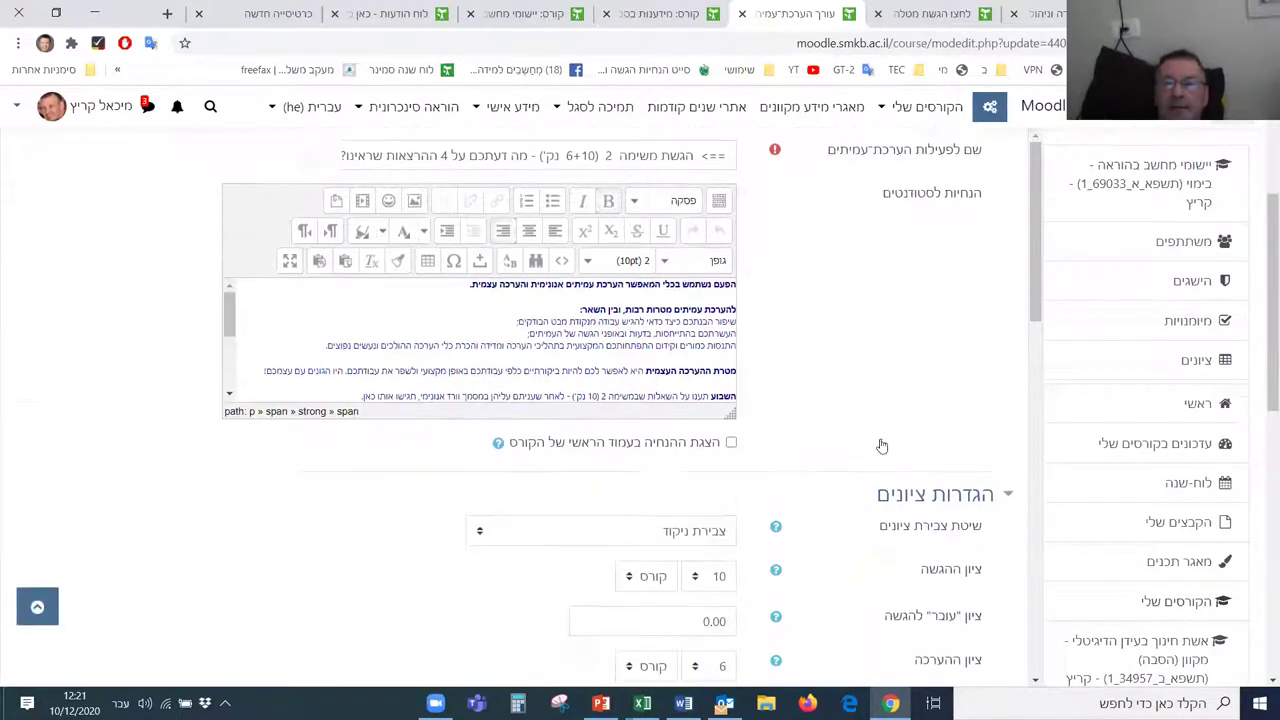
{"action": "left_click_drag", "start_coordinate": [730, 346], "coordinate": [704, 556]}
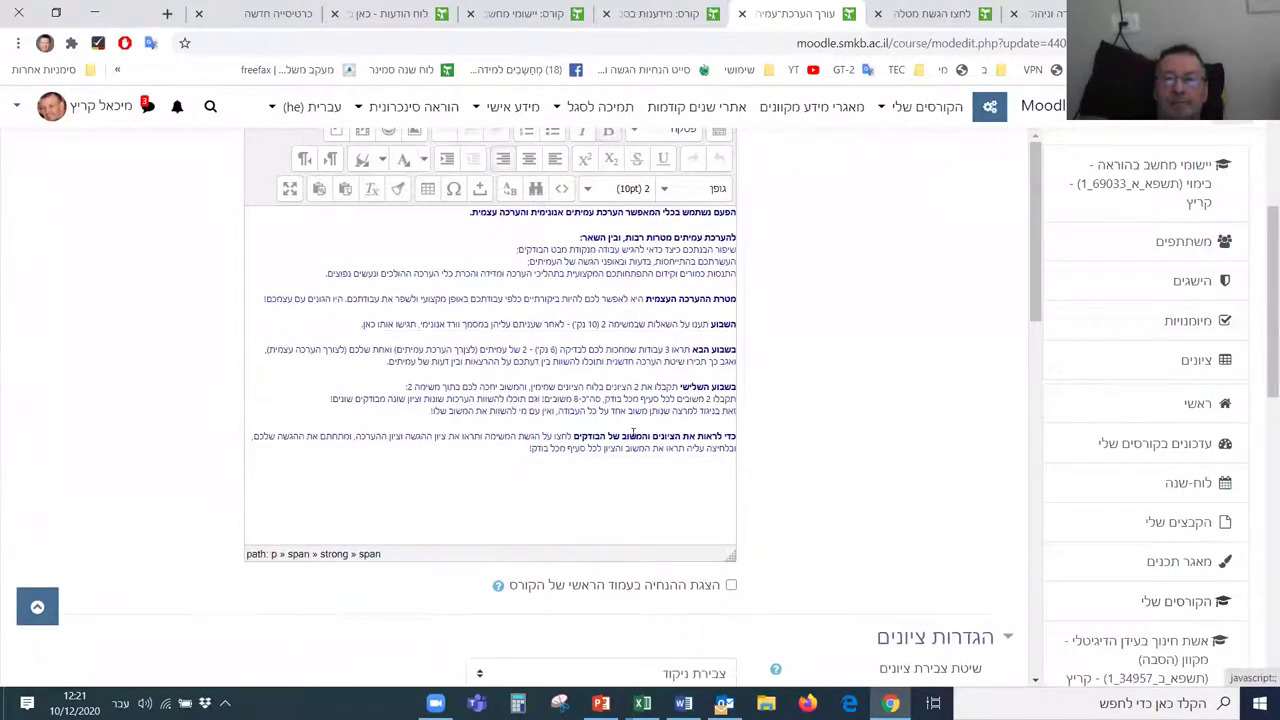
{"action": "scroll", "coordinate": [634, 433], "scroll_direction": "up", "scroll_amount": 1}
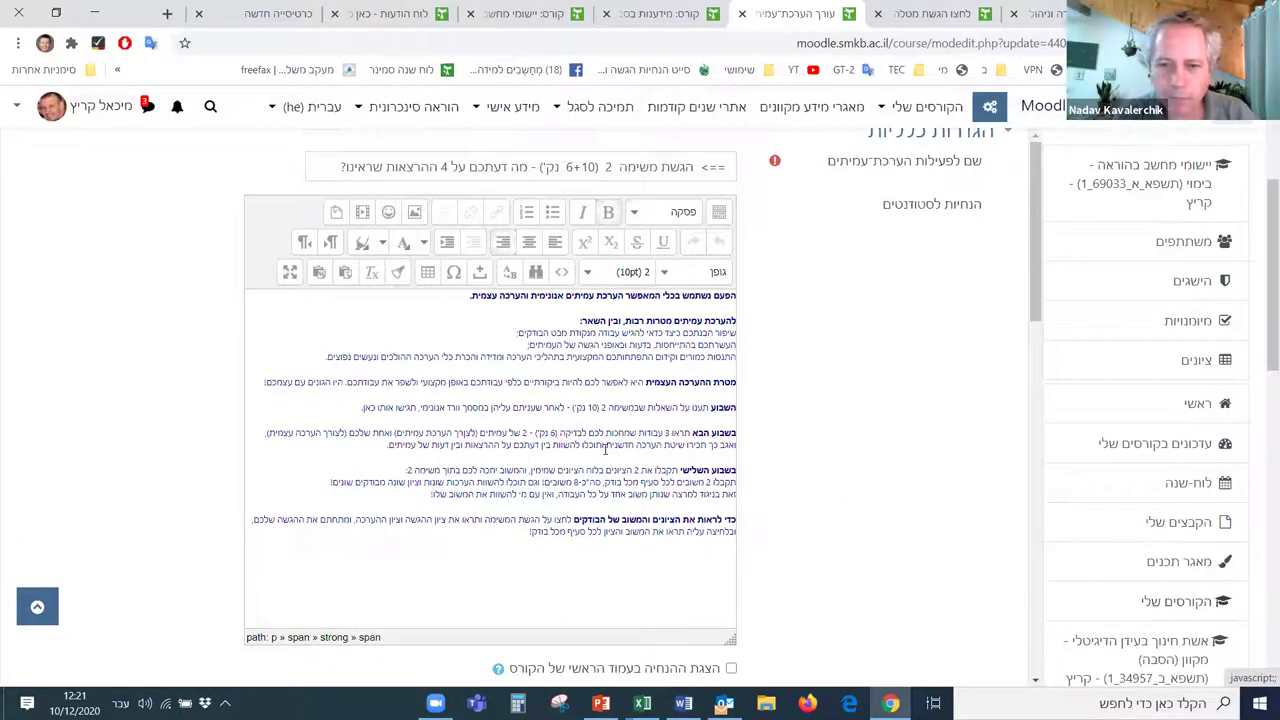
{"action": "key", "text": "ctrl+plus"}
{"action": "key", "text": "ctrl+plus"}
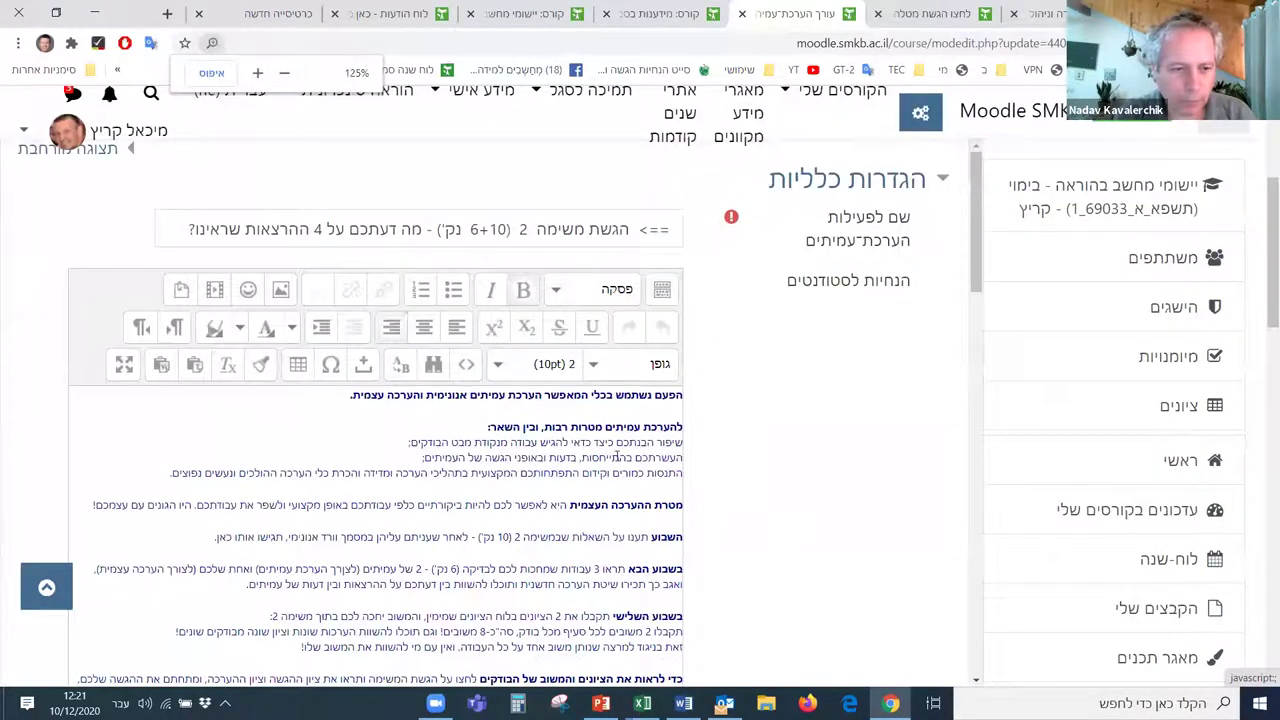
{"action": "scroll", "coordinate": [795, 525], "scroll_direction": "down", "scroll_amount": 2}
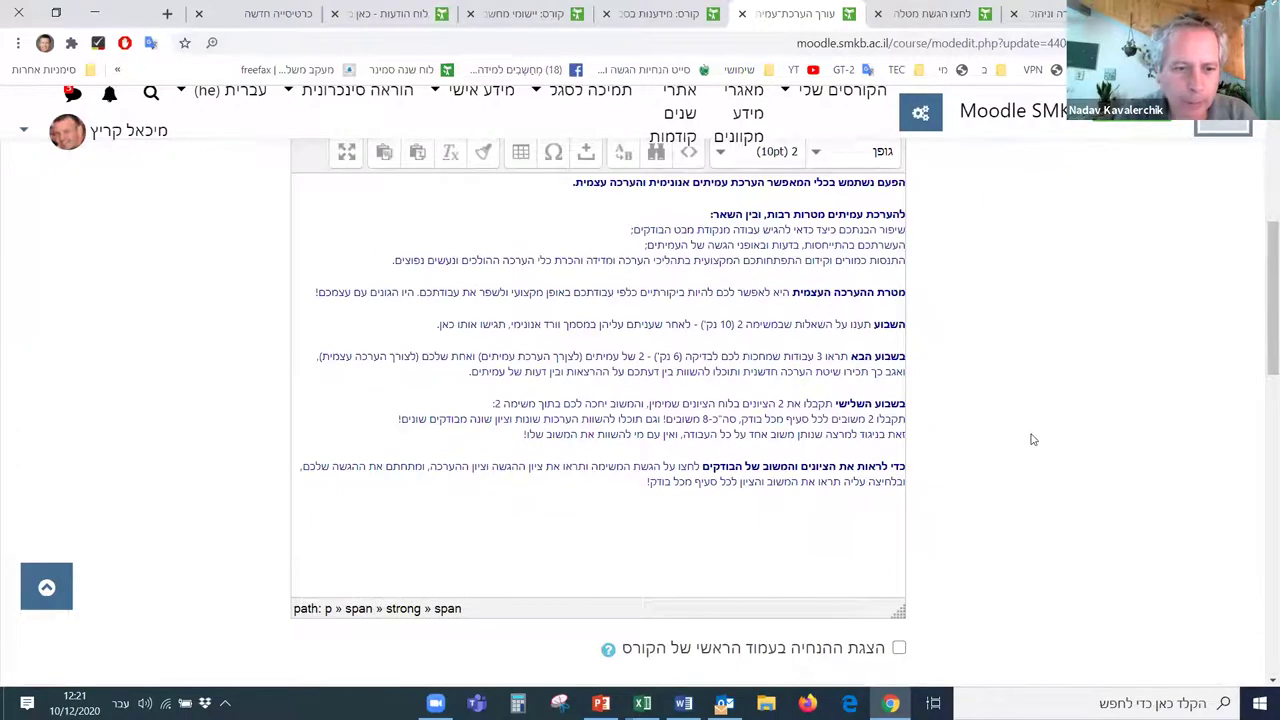
Step: Review the peer assessment instructions in the הנחיות לסטודנטים editor and look over the other open windows
{"action": "scroll", "coordinate": [1033, 439], "scroll_direction": "down", "scroll_amount": 1}
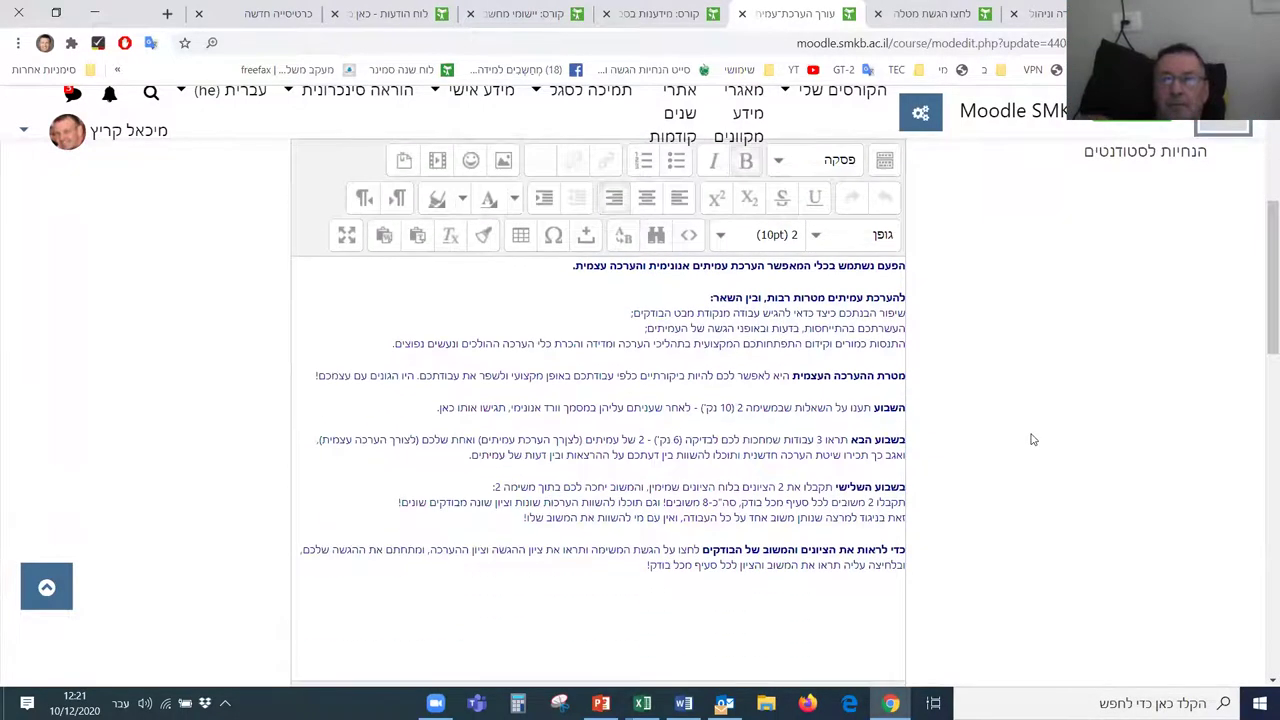
{"action": "scroll", "coordinate": [1033, 439], "scroll_direction": "down", "scroll_amount": 1}
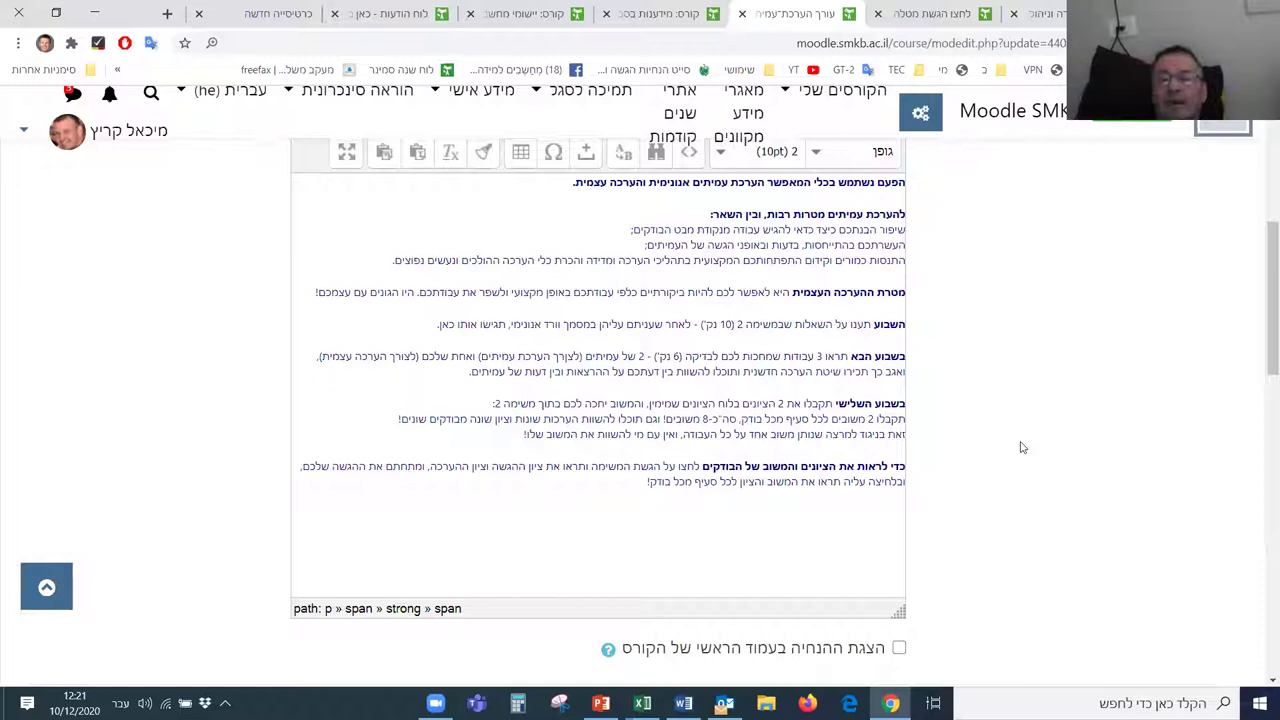
{"action": "scroll", "coordinate": [1013, 450], "scroll_direction": "up", "scroll_amount": 1}
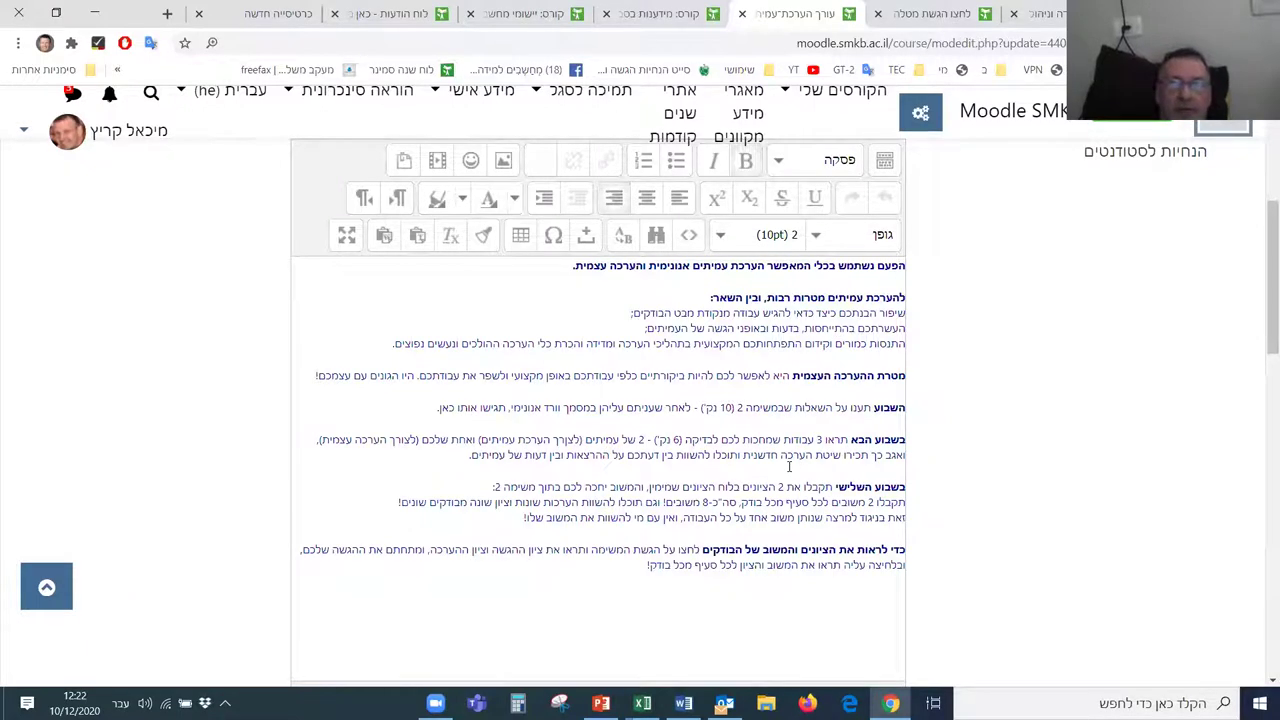
{"action": "key", "text": "alt+Tab"}
{"action": "key", "text": "alt+Tab"}
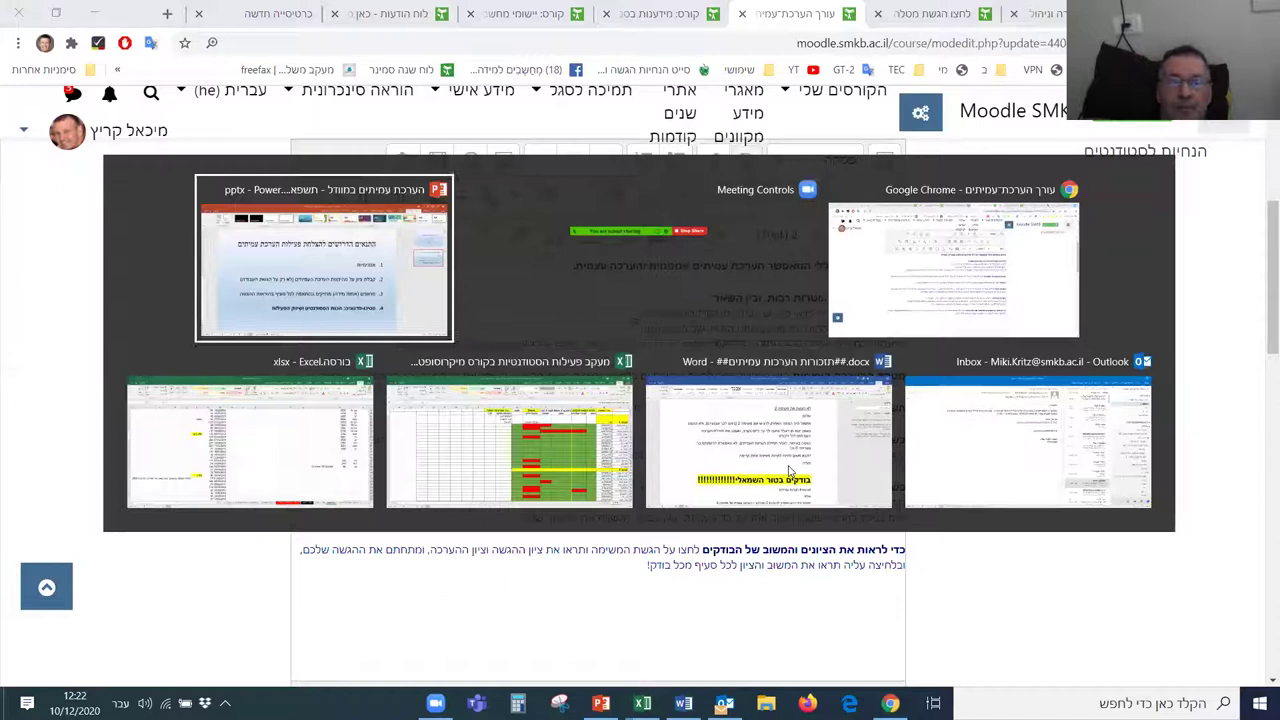
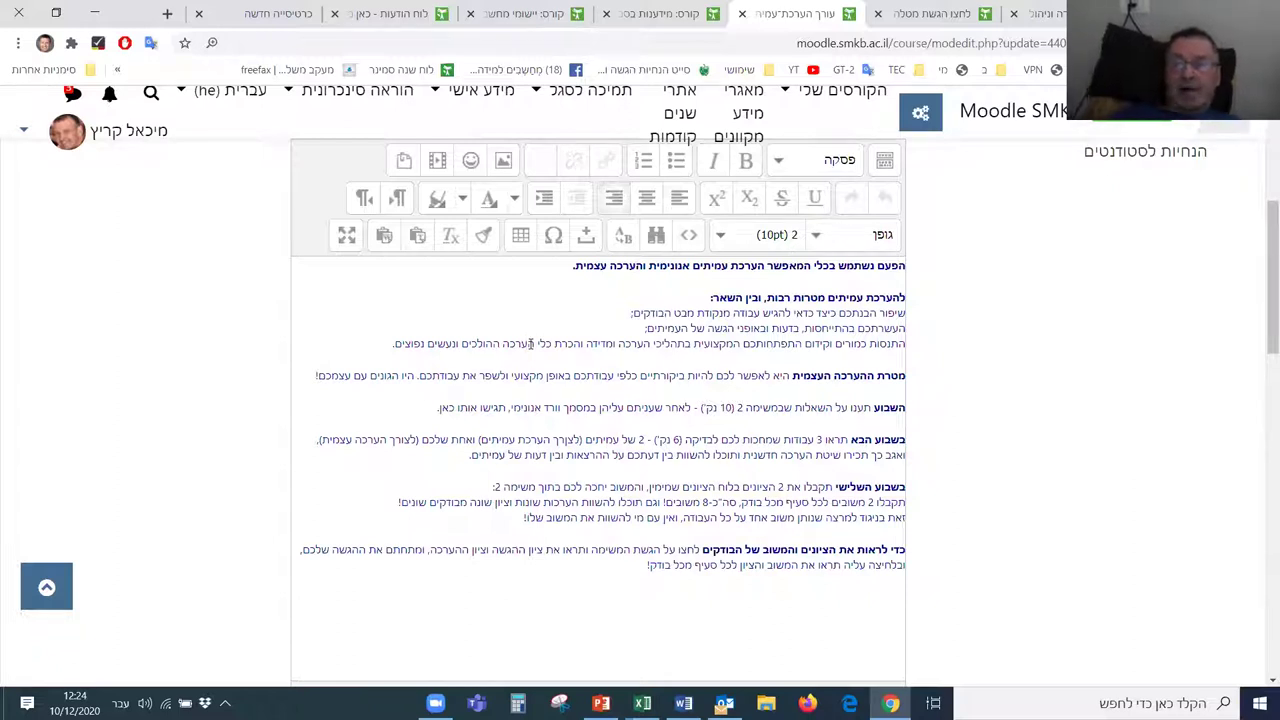
Step: Highlight the השבוע paragraph and the start of the בשבוע הבא paragraph in the student instructions
{"action": "left_click", "coordinate": [530, 343]}
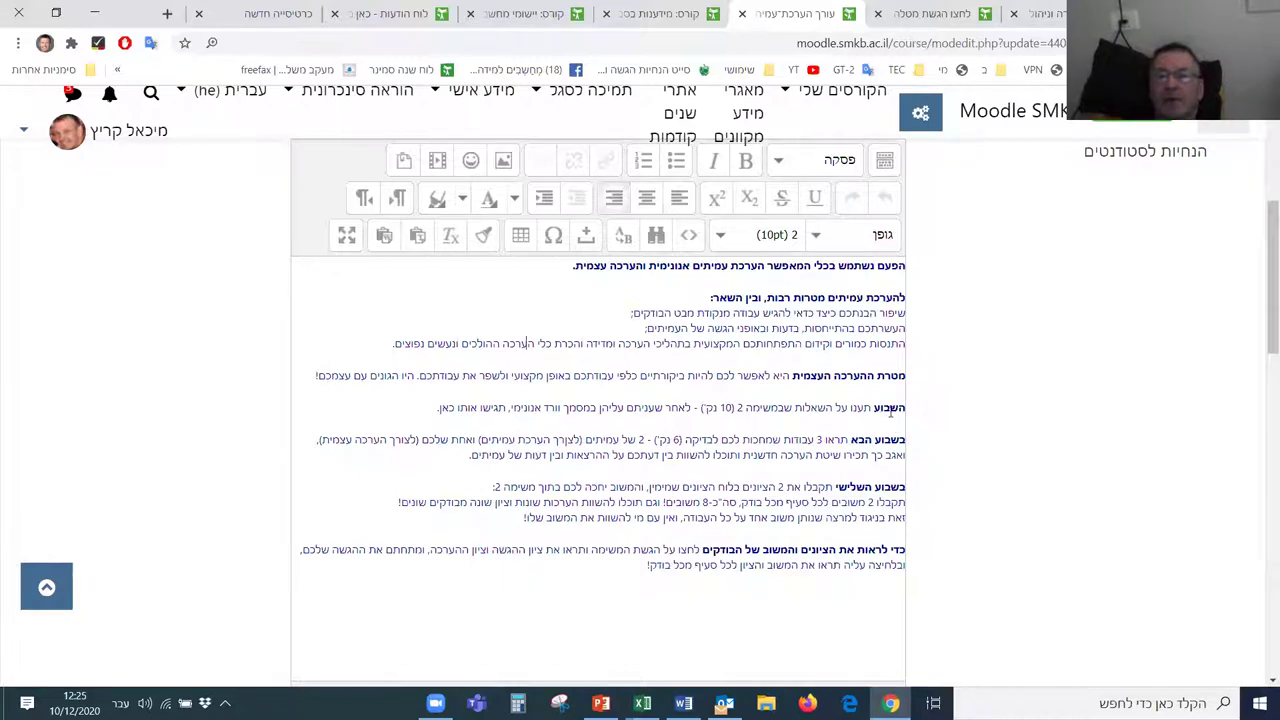
{"action": "left_click_drag", "start_coordinate": [904, 408], "coordinate": [822, 452]}
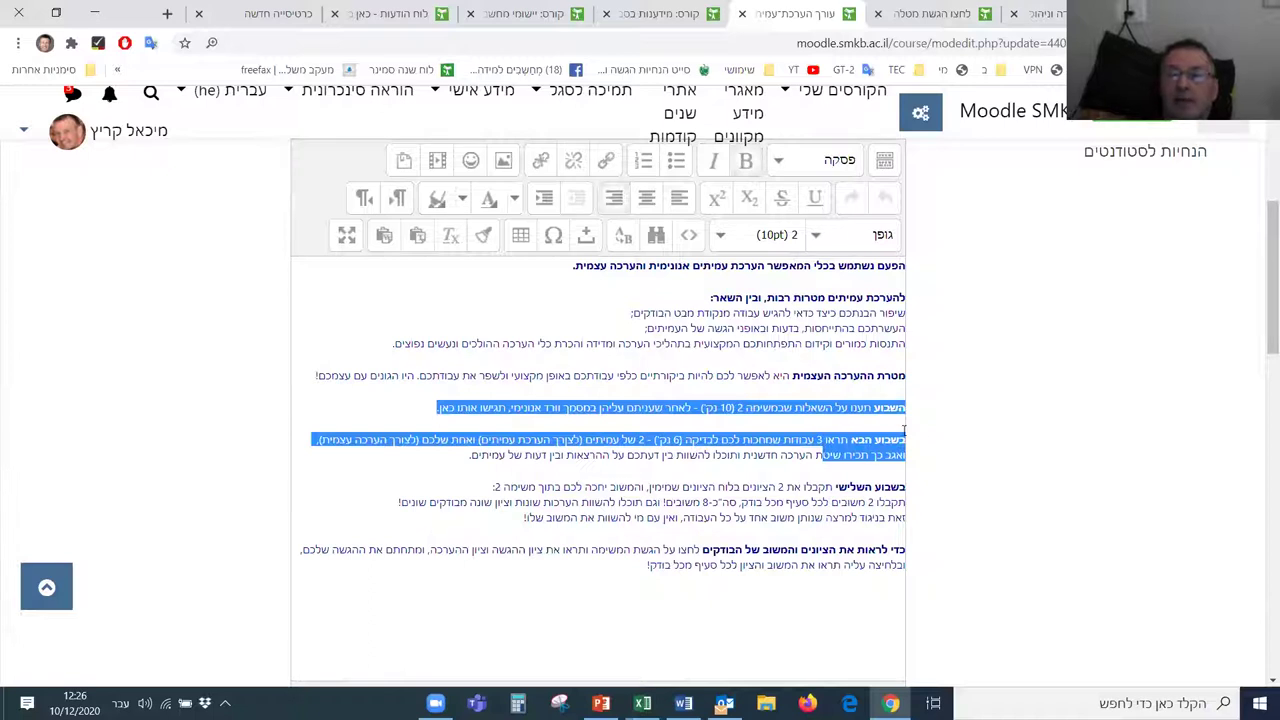
{"action": "scroll", "coordinate": [860, 476], "scroll_direction": "down", "scroll_amount": 1}
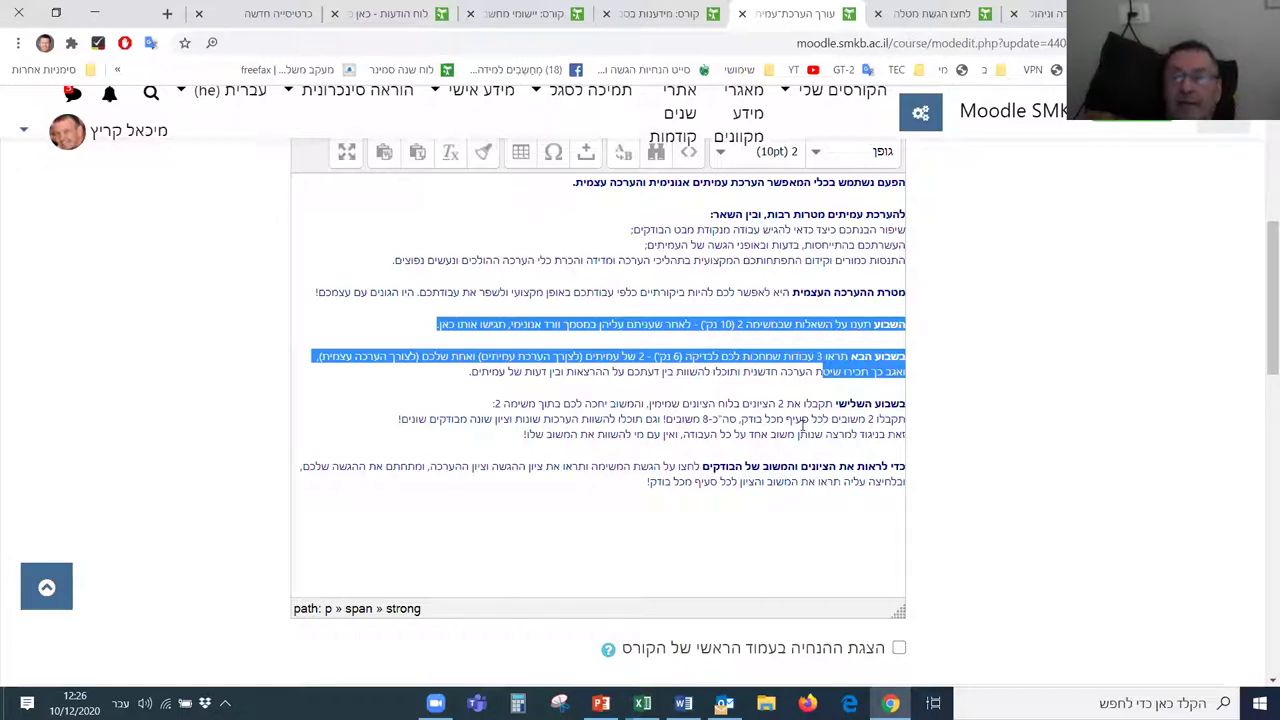
{"action": "scroll", "coordinate": [1108, 538], "scroll_direction": "up", "scroll_amount": 1}
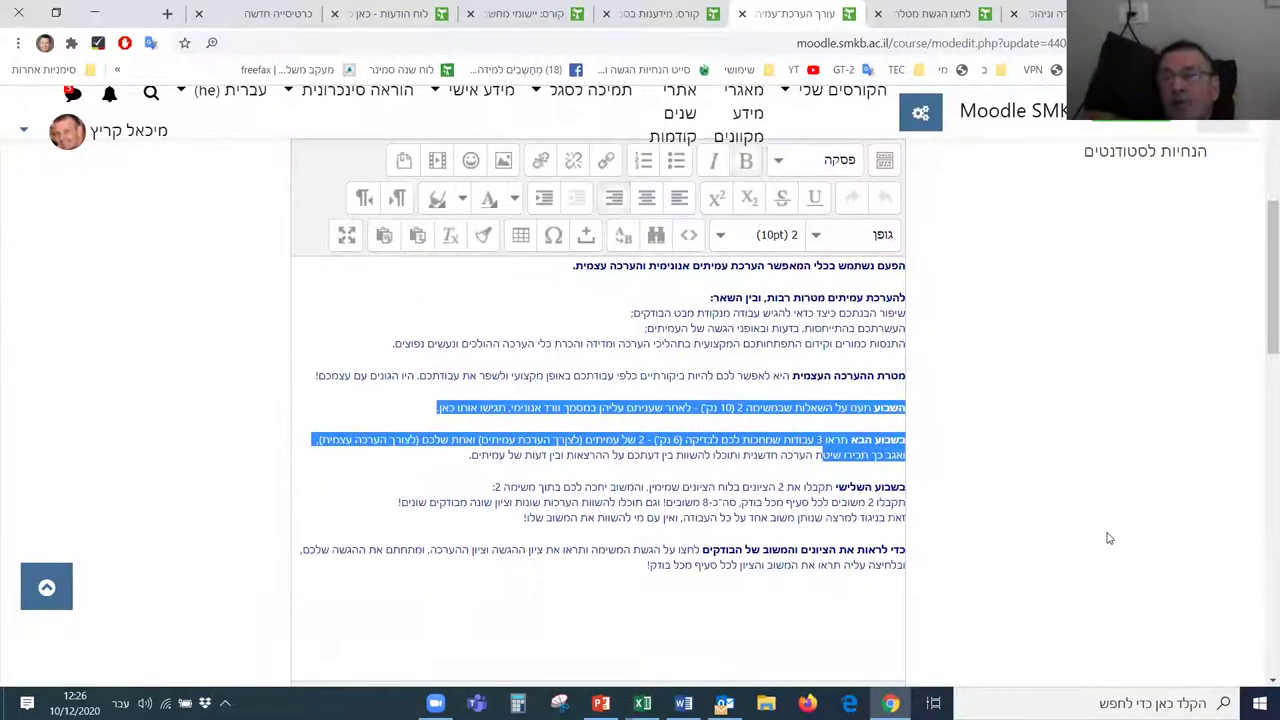
{"action": "scroll", "coordinate": [1078, 513], "scroll_direction": "down", "scroll_amount": 1}
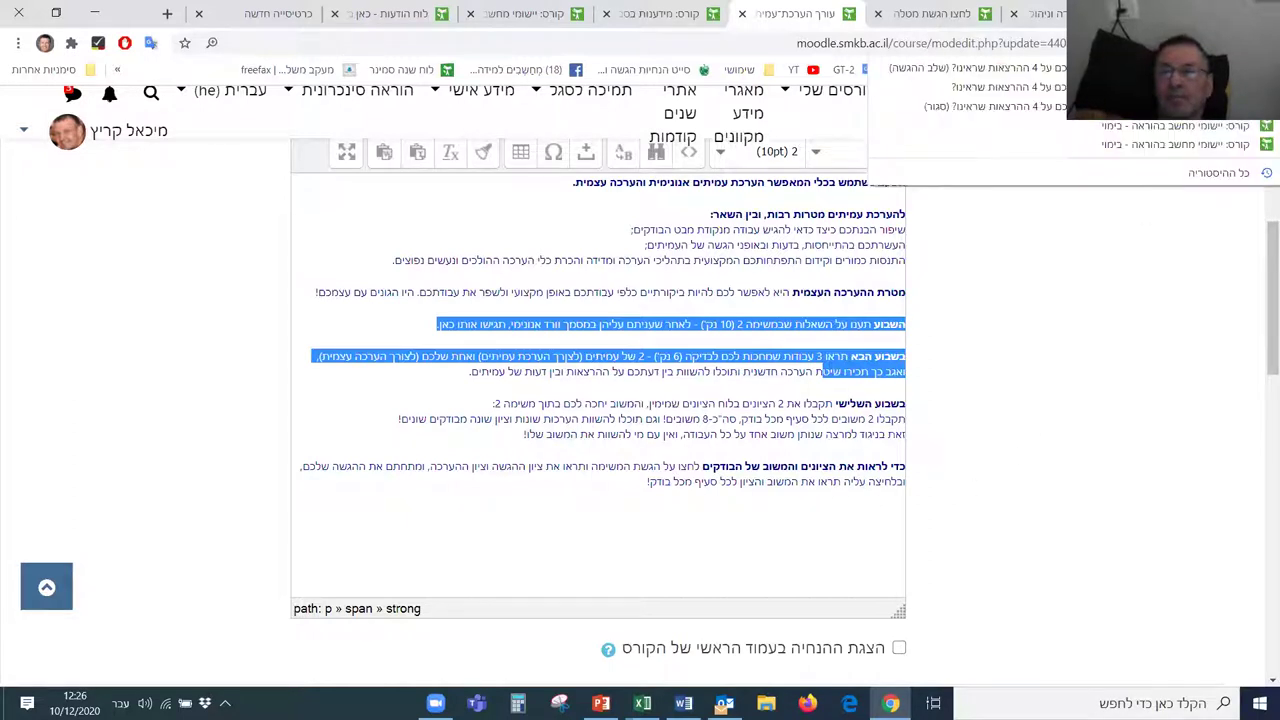
Step: Examine the הצגת ההנחיה בעמוד הראשי של הקורס option below the editor together with the student instructions above it
{"action": "scroll", "coordinate": [800, 416], "scroll_direction": "down", "scroll_amount": 3}
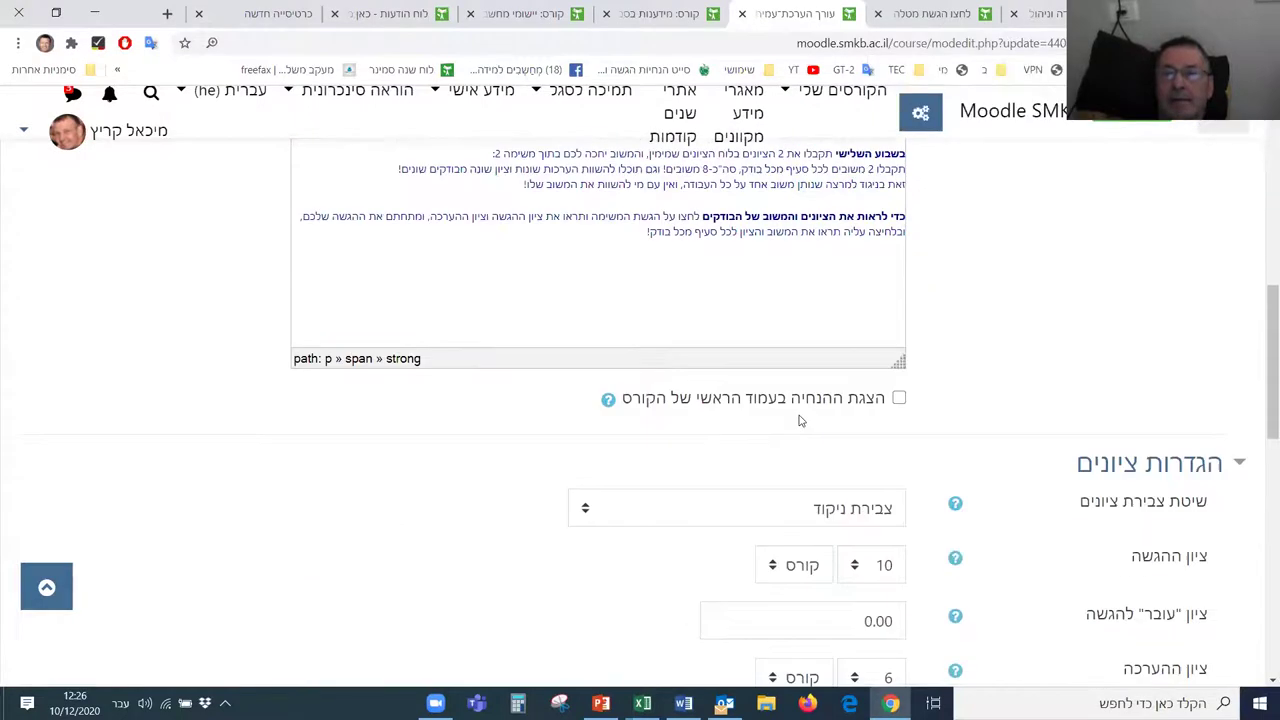
{"action": "scroll", "coordinate": [800, 416], "scroll_direction": "up", "scroll_amount": 2}
{"action": "scroll", "coordinate": [800, 416], "scroll_direction": "down", "scroll_amount": 1}
{"action": "scroll", "coordinate": [800, 416], "scroll_direction": "down", "scroll_amount": 1}
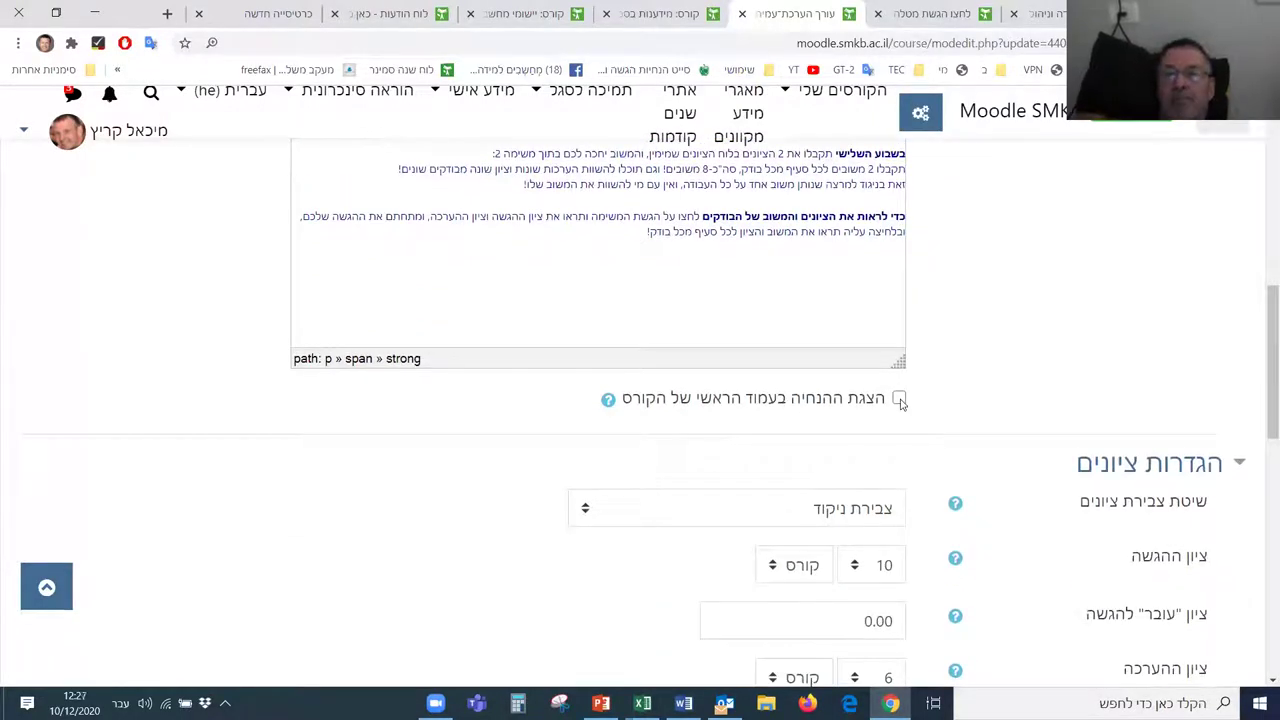
{"action": "scroll", "coordinate": [831, 351], "scroll_direction": "up", "scroll_amount": 5}
{"action": "left_click_drag", "start_coordinate": [834, 363], "coordinate": [829, 343]}
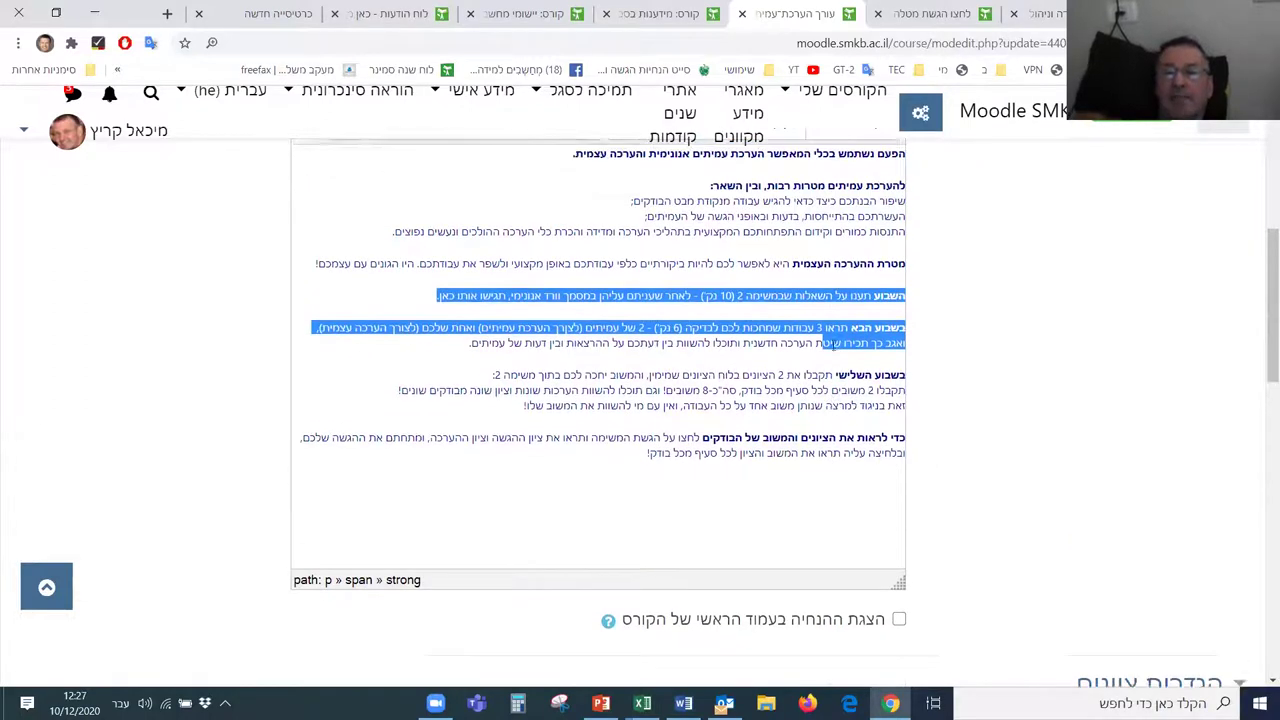
{"action": "scroll", "coordinate": [833, 350], "scroll_direction": "down", "scroll_amount": 2}
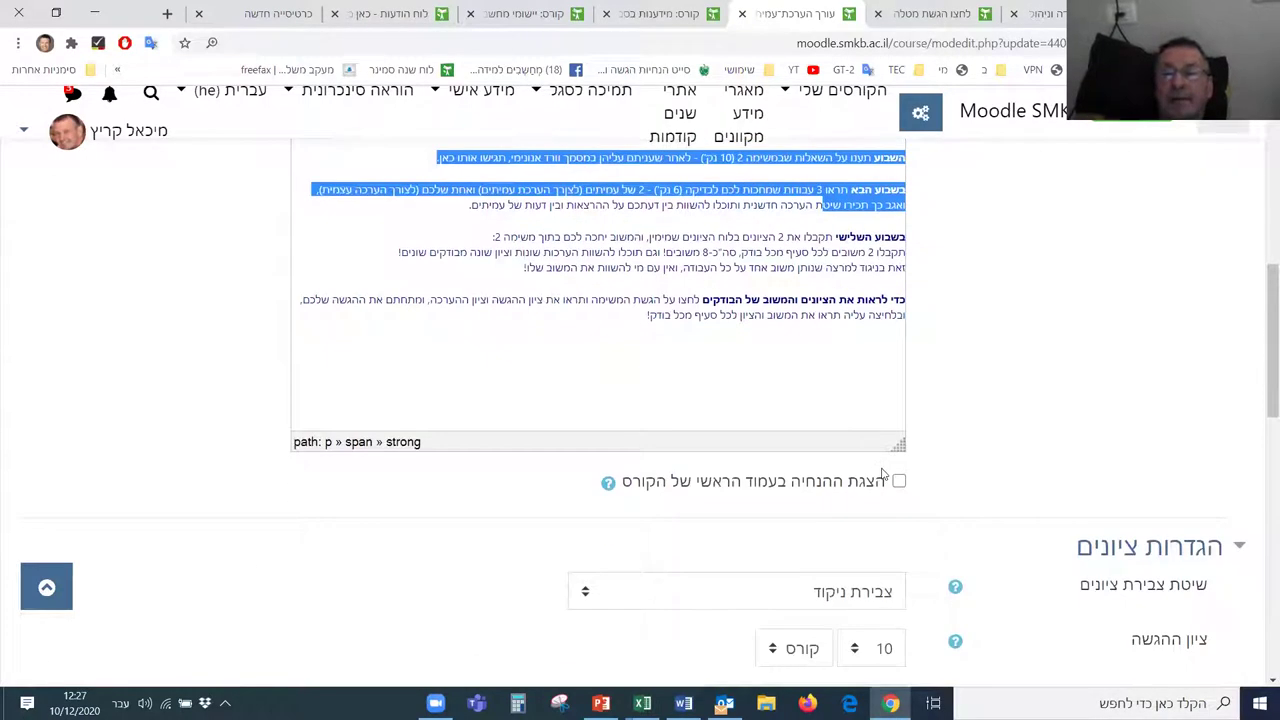
{"action": "scroll", "coordinate": [884, 474], "scroll_direction": "up", "scroll_amount": 3}
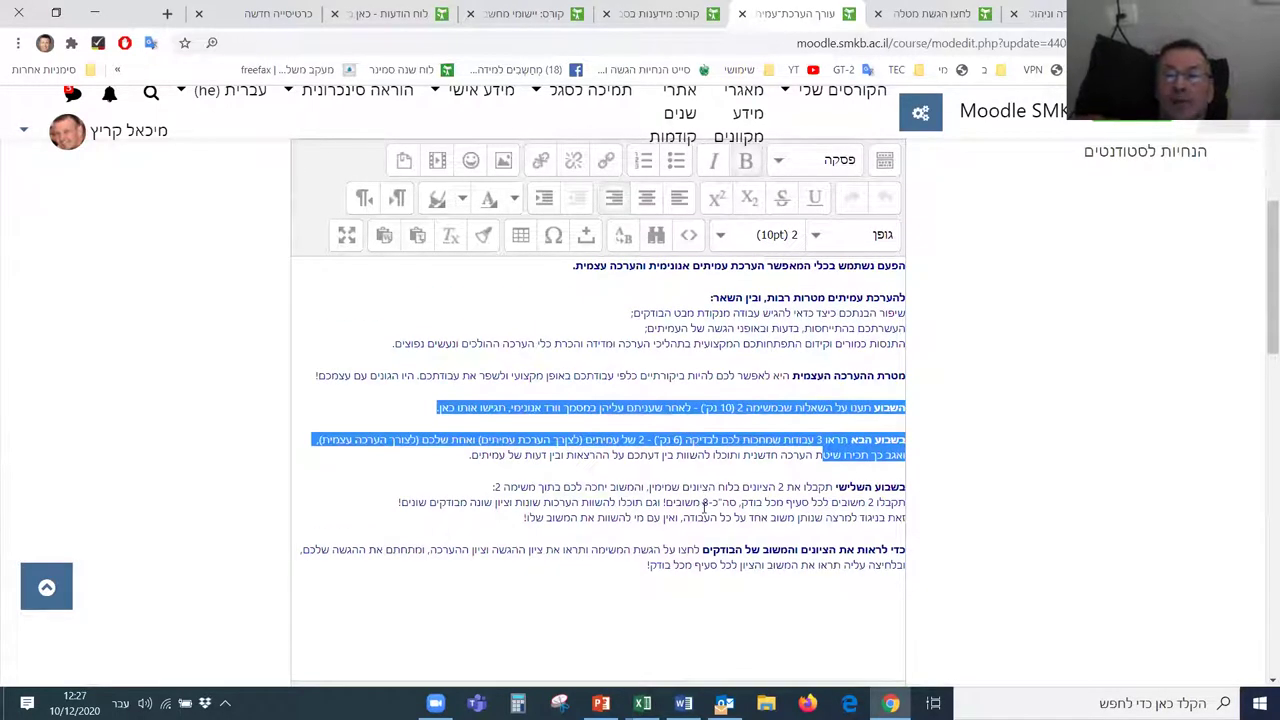
{"action": "scroll", "coordinate": [703, 502], "scroll_direction": "down", "scroll_amount": 1}
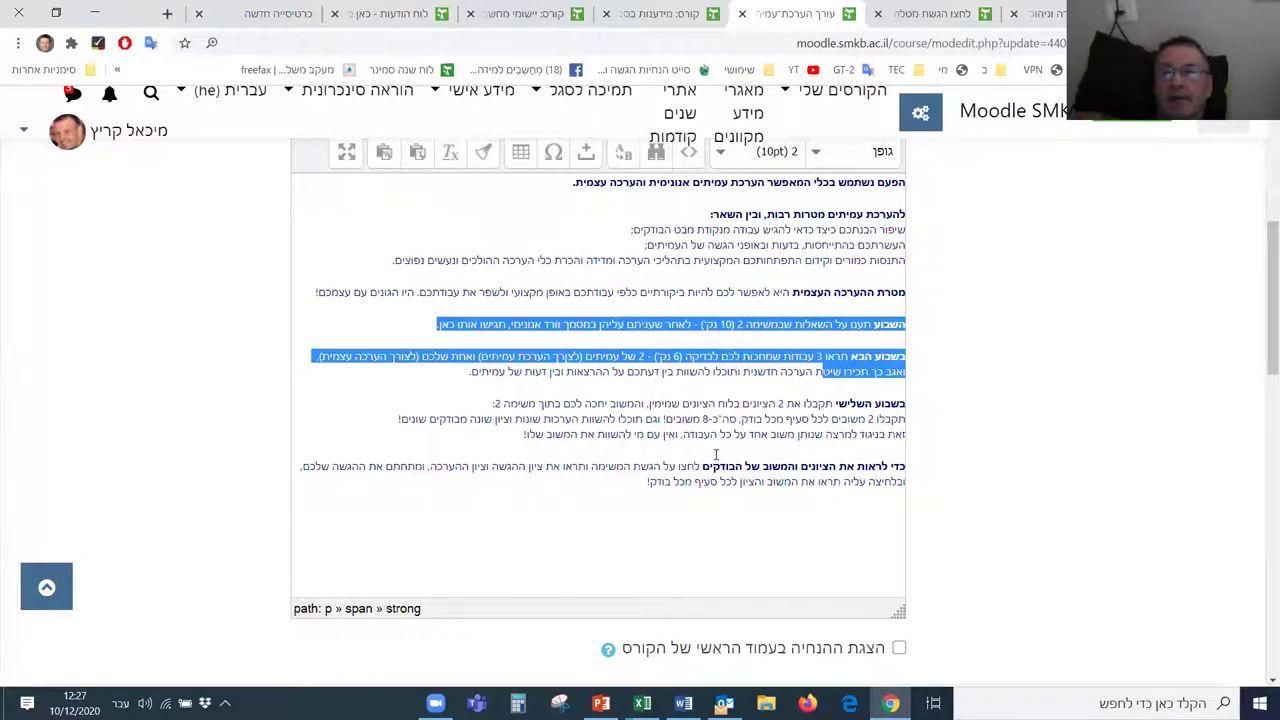
Step: Locate the הסבר להערכת העמיתים במשימה 2 item on the מידענות בסביבות דיגיטאליות course page and return to the peer assessment settings
{"action": "left_click", "coordinate": [673, 16]}
{"action": "scroll", "coordinate": [757, 428], "scroll_direction": "down", "scroll_amount": 9}
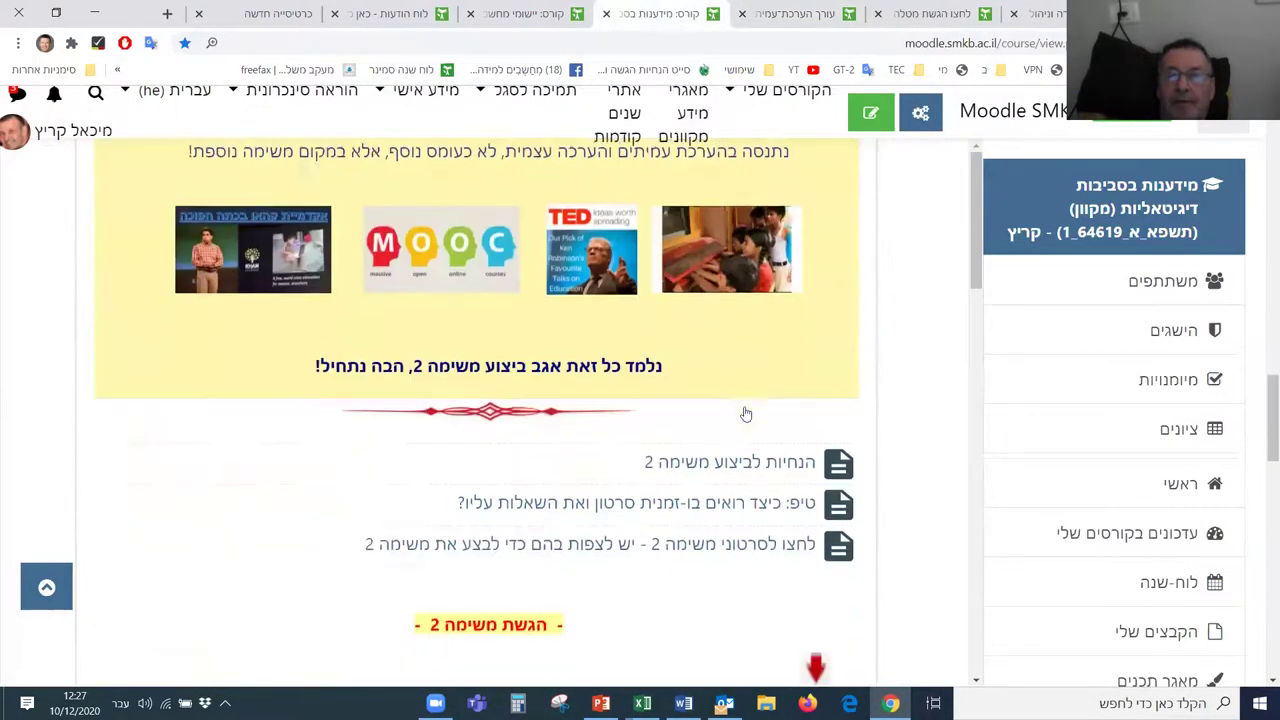
{"action": "scroll", "coordinate": [745, 413], "scroll_direction": "down", "scroll_amount": 5}
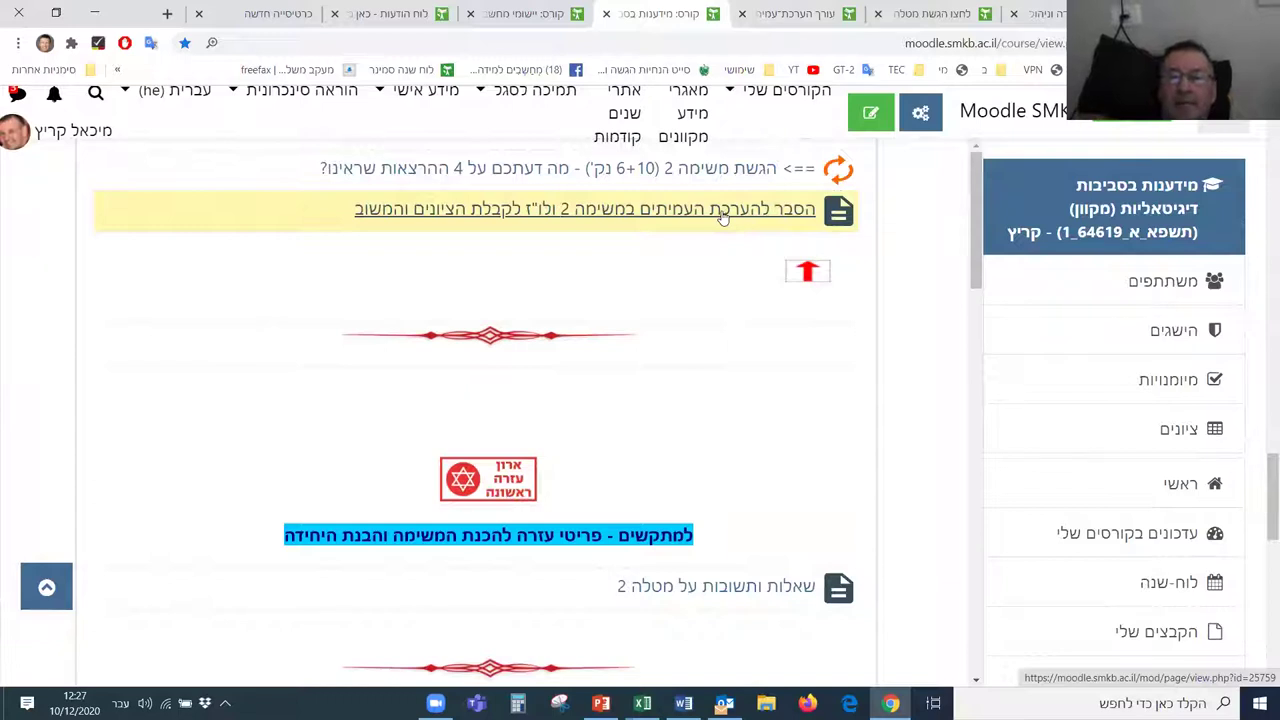
{"action": "left_click", "coordinate": [800, 13]}
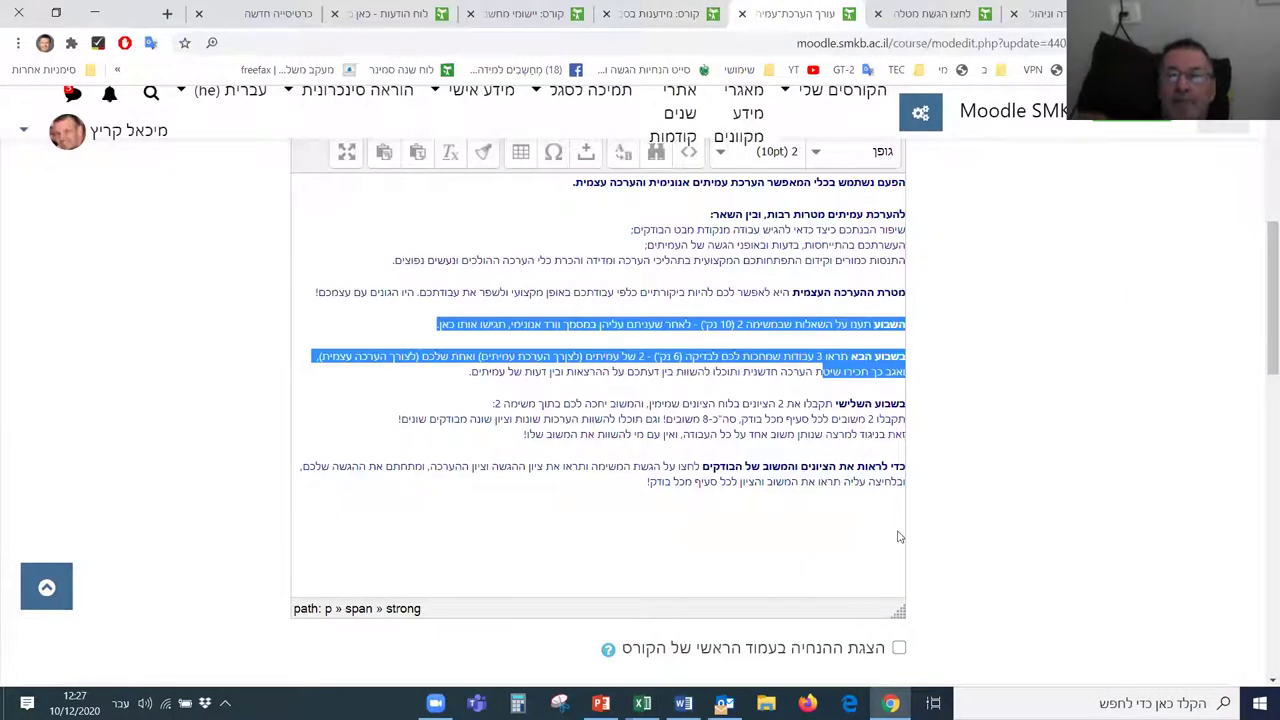
{"action": "scroll", "coordinate": [900, 537], "scroll_direction": "down", "scroll_amount": 2}
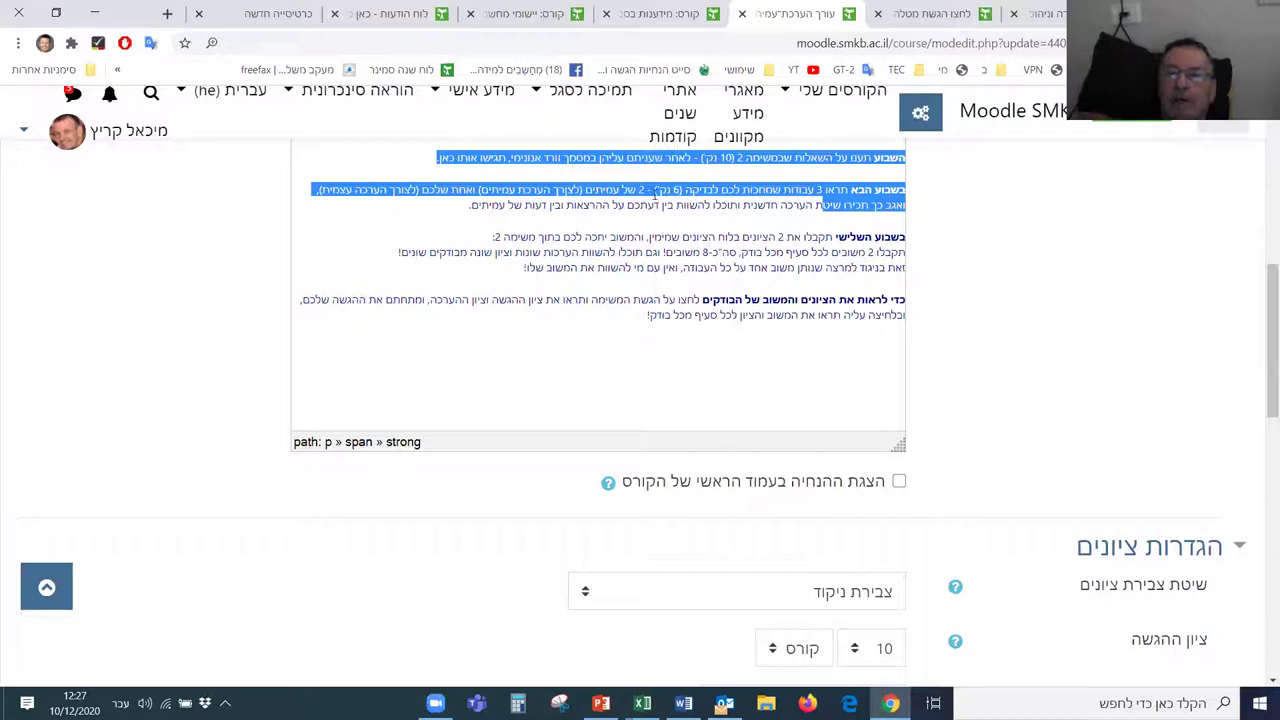
Step: Open the הסבר להערכת העמיתים במשימה 2 page from the course and read it through to the זכרו reminders
{"action": "left_click", "coordinate": [640, 14]}
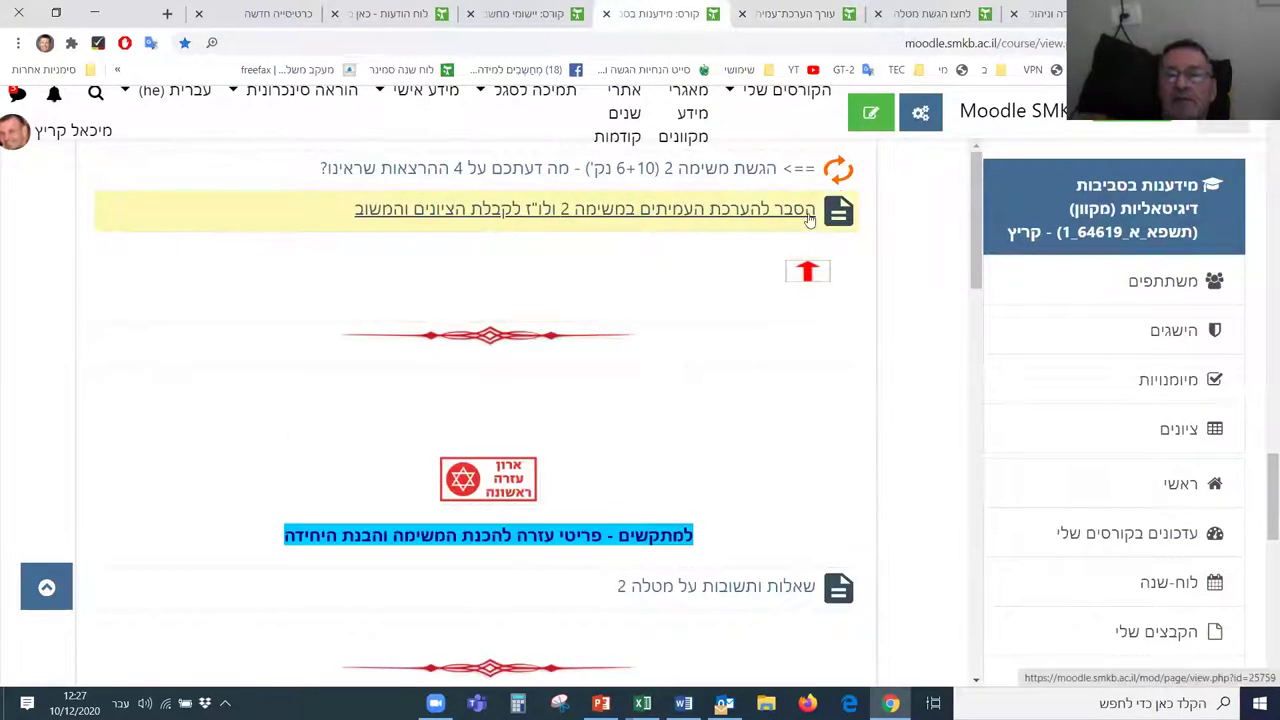
{"action": "left_click", "coordinate": [703, 217]}
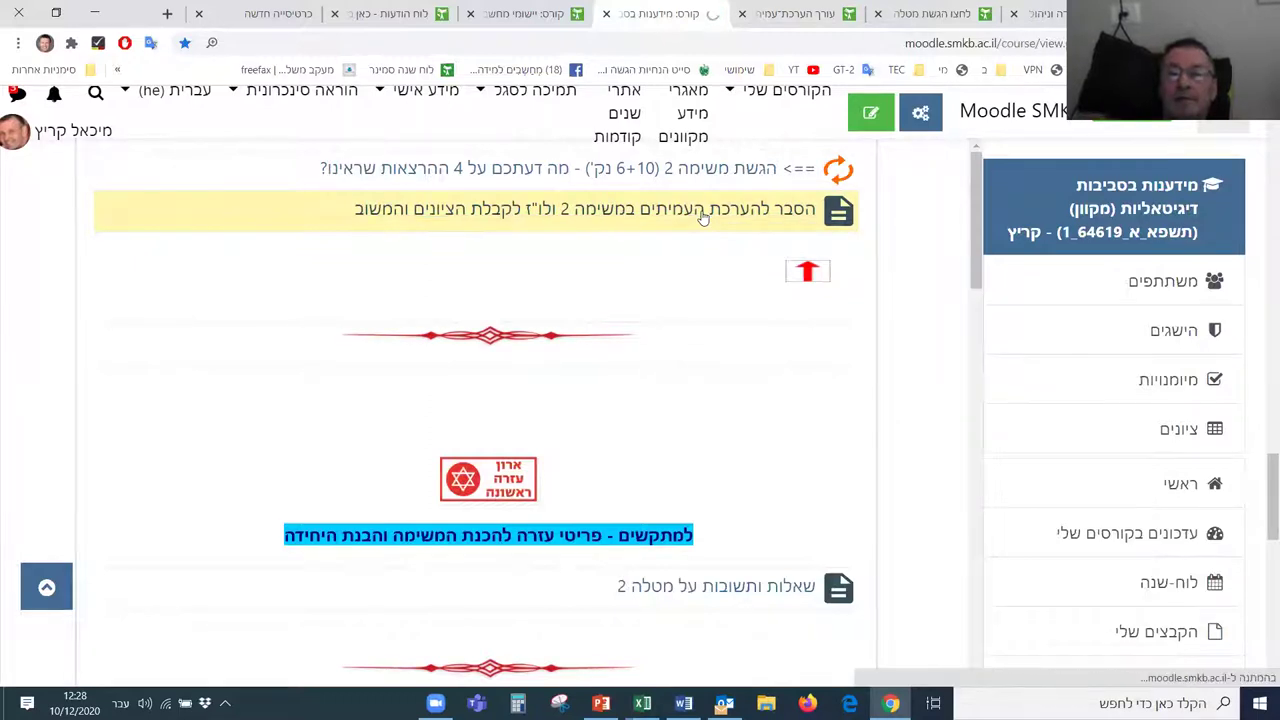
{"action": "scroll", "coordinate": [786, 371], "scroll_direction": "down", "scroll_amount": 1}
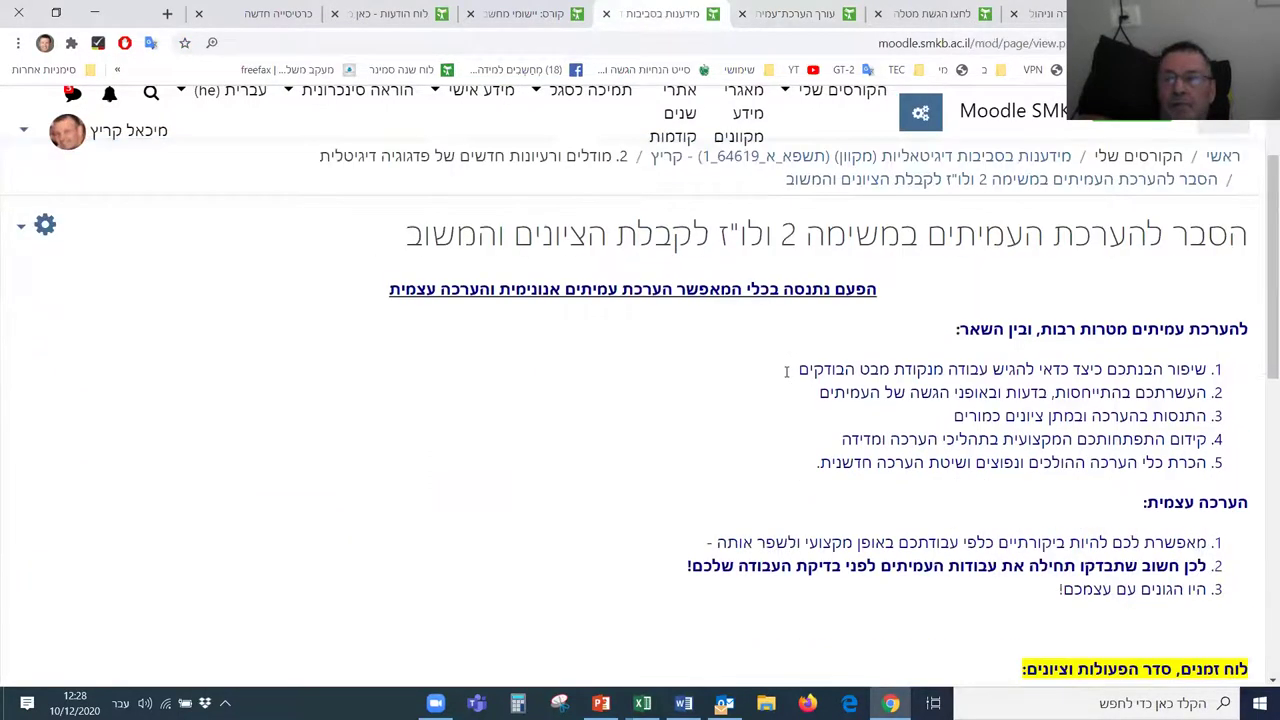
{"action": "scroll", "coordinate": [786, 371], "scroll_direction": "down", "scroll_amount": 4}
{"action": "scroll", "coordinate": [786, 371], "scroll_direction": "down", "scroll_amount": 3}
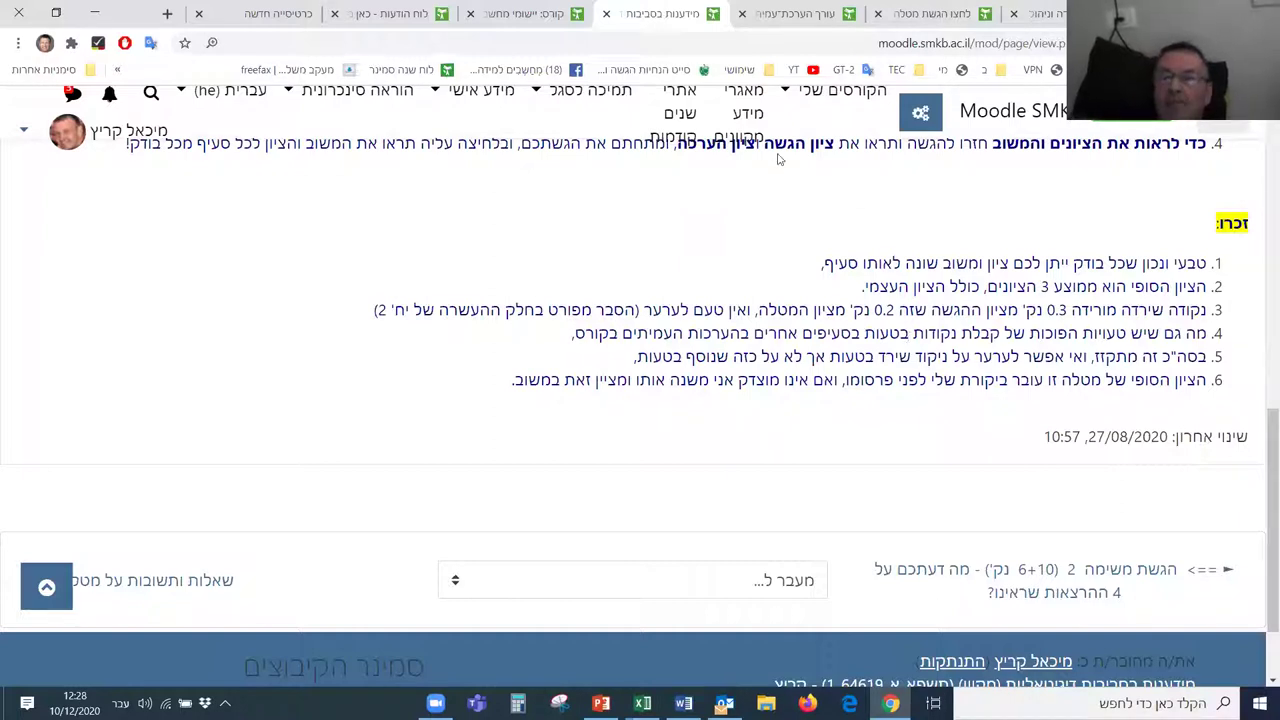
Step: Return to the peer assessment settings and examine the submission and assessment grade options under הגדרות ציונים
{"action": "left_click", "coordinate": [806, 14]}
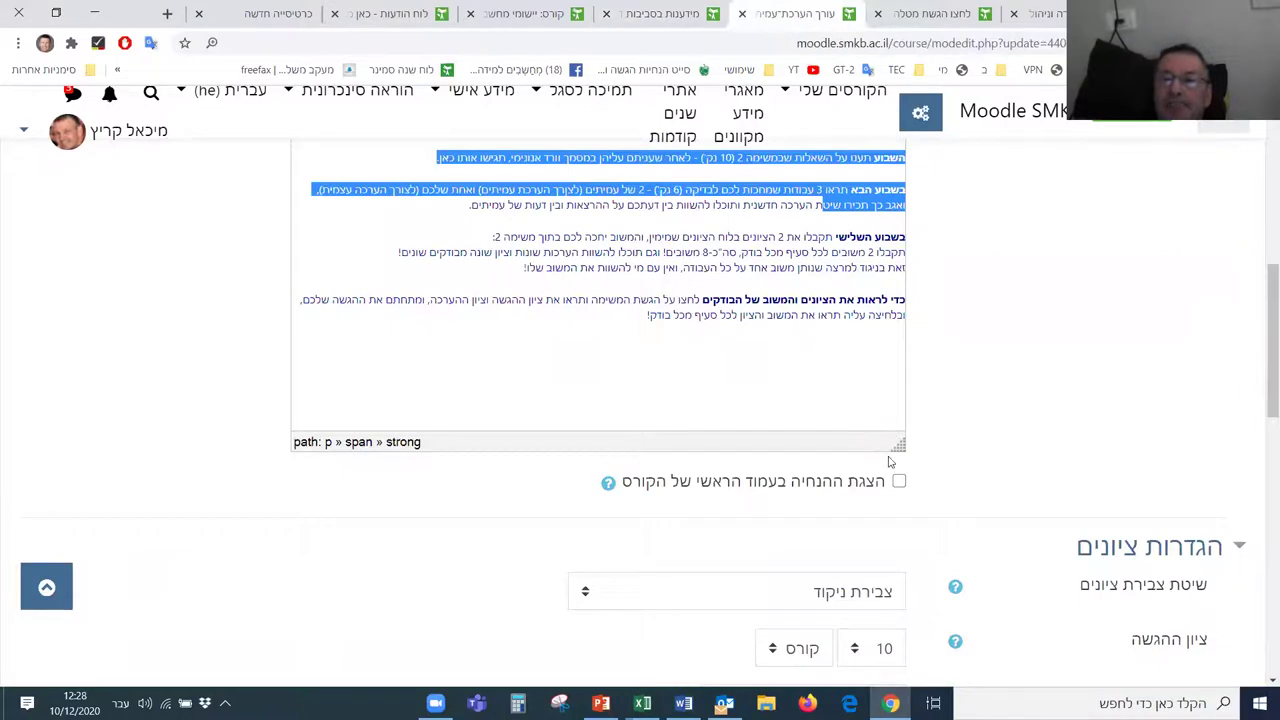
{"action": "scroll", "coordinate": [910, 450], "scroll_direction": "up", "scroll_amount": 2}
{"action": "scroll", "coordinate": [924, 439], "scroll_direction": "up", "scroll_amount": 1}
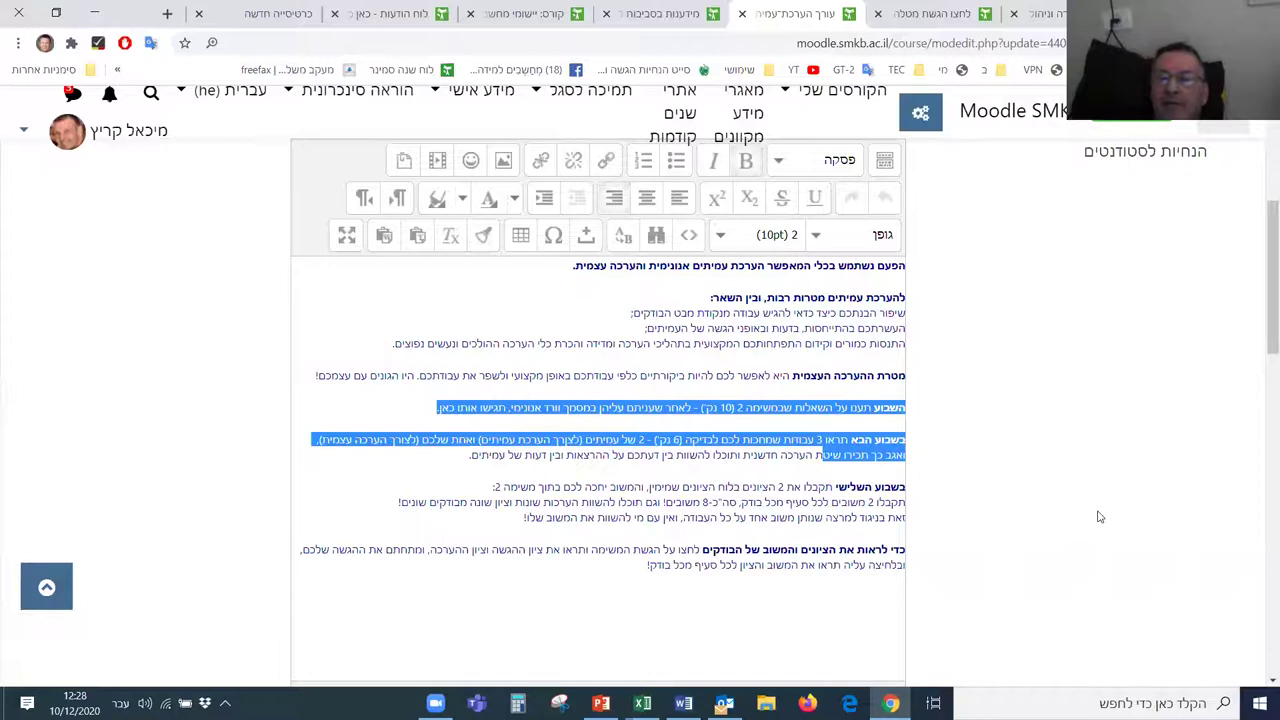
{"action": "scroll", "coordinate": [1100, 517], "scroll_direction": "down", "scroll_amount": 5}
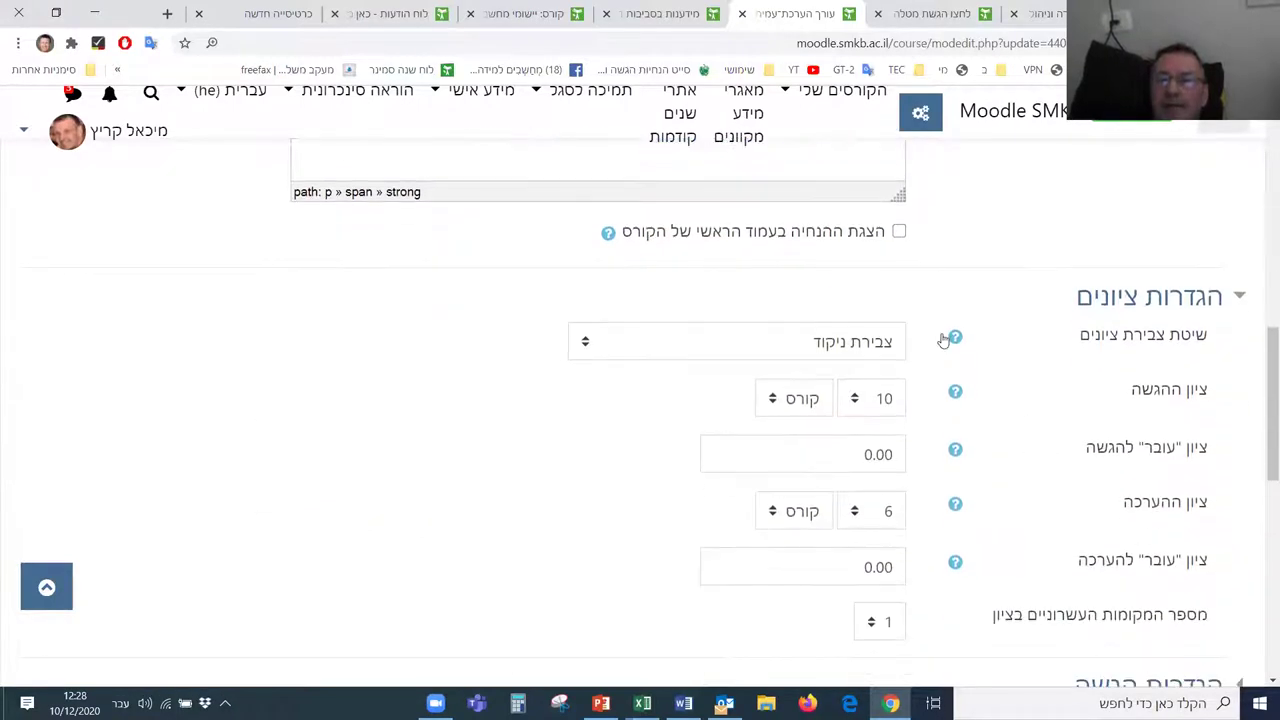
{"action": "scroll", "coordinate": [1012, 462], "scroll_direction": "down", "scroll_amount": 1}
{"action": "scroll", "coordinate": [1010, 462], "scroll_direction": "down", "scroll_amount": 1}
{"action": "scroll", "coordinate": [1010, 462], "scroll_direction": "up", "scroll_amount": 1}
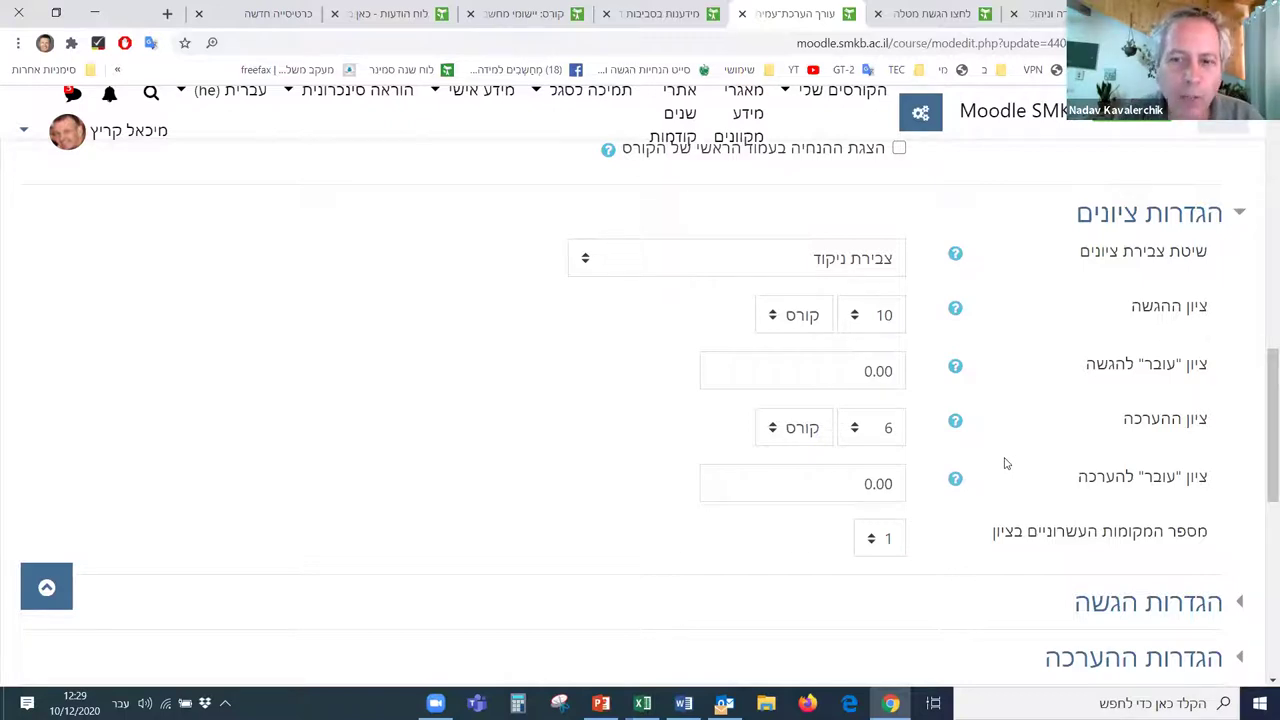
Step: Look through the מטלה 3 peer assessment phases and the יישומי מחשב בהוראה course page, returning to the הגדרות ציונים settings
{"action": "left_click", "coordinate": [943, 20]}
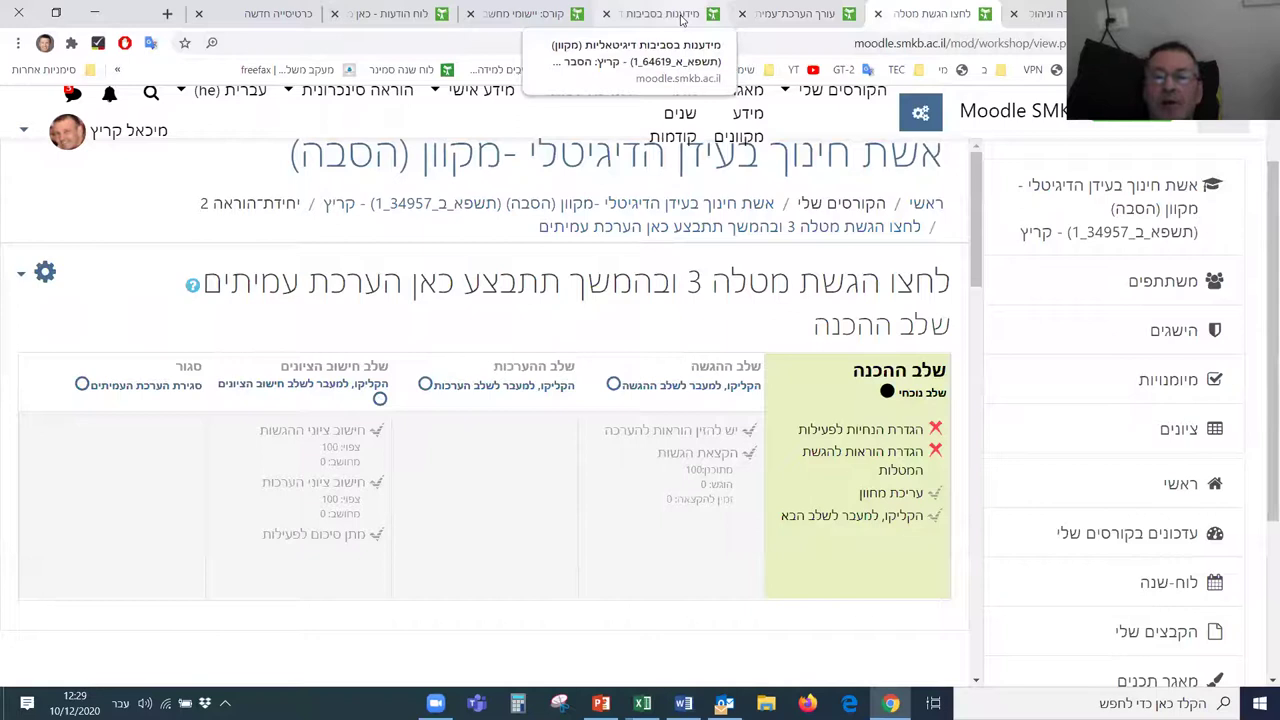
{"action": "left_click", "coordinate": [665, 14]}
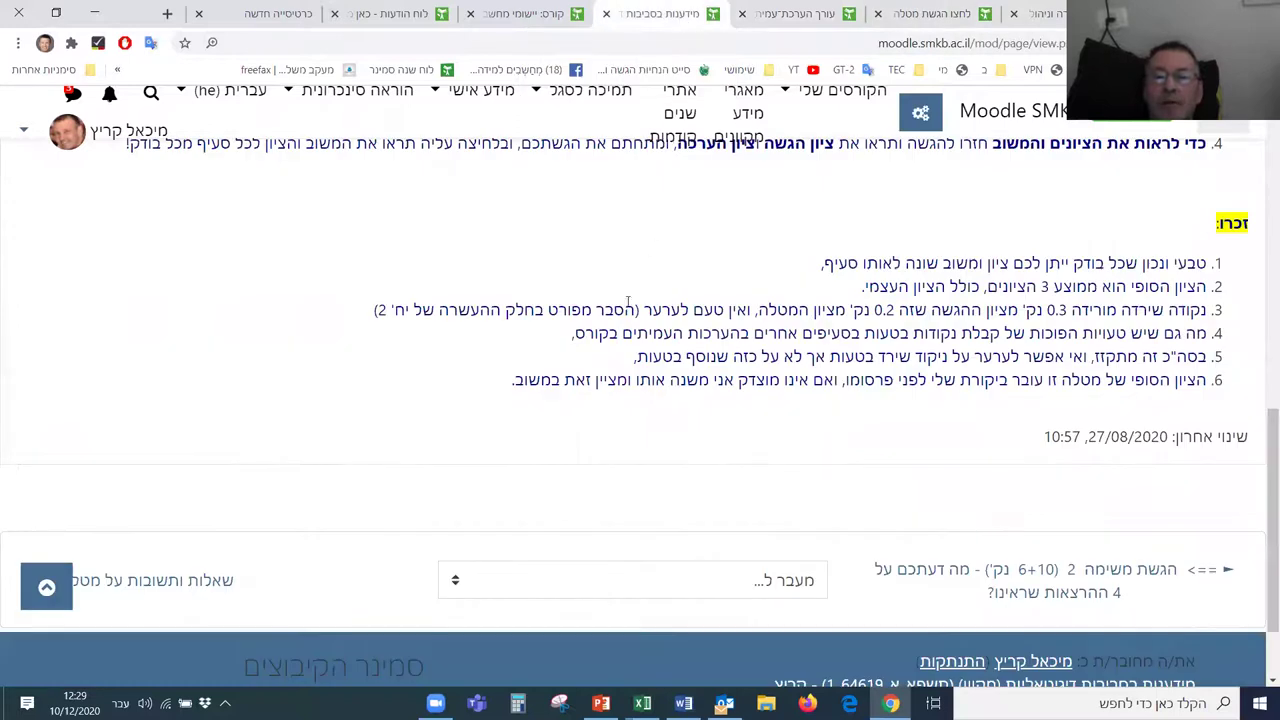
{"action": "left_click", "coordinate": [528, 18]}
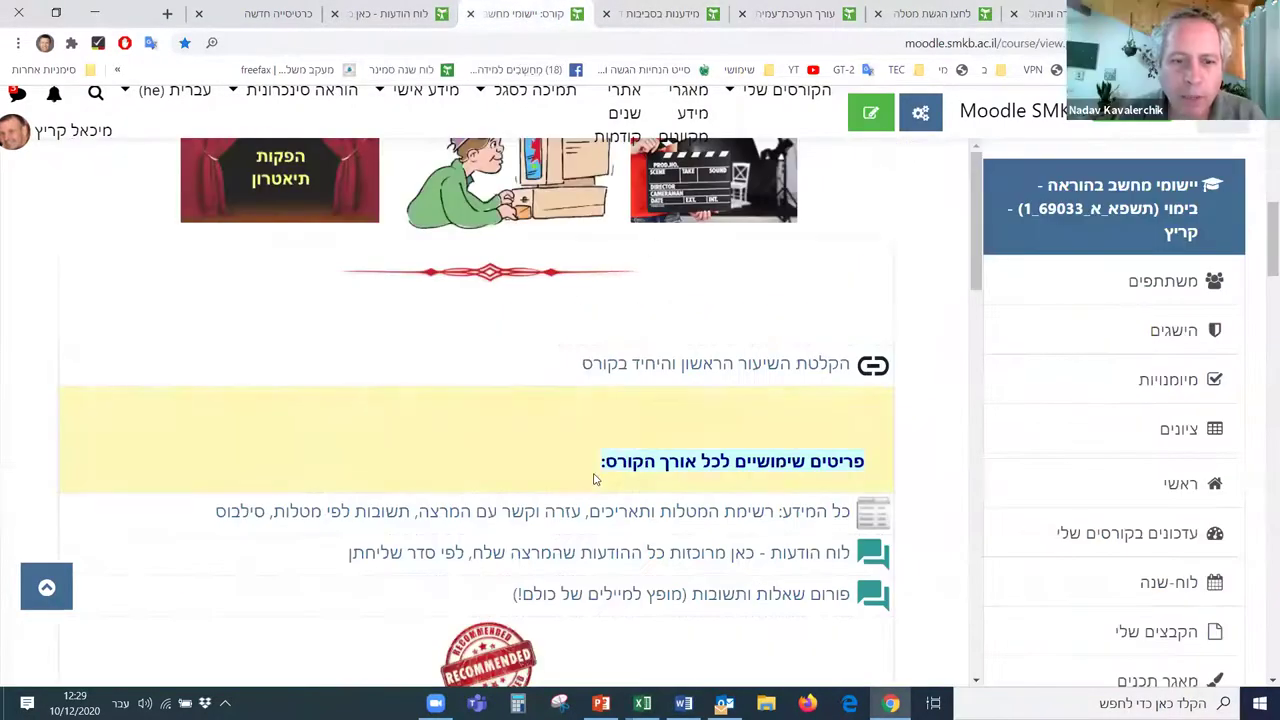
{"action": "scroll", "coordinate": [592, 478], "scroll_direction": "up", "scroll_amount": 4}
{"action": "scroll", "coordinate": [593, 479], "scroll_direction": "up", "scroll_amount": 10}
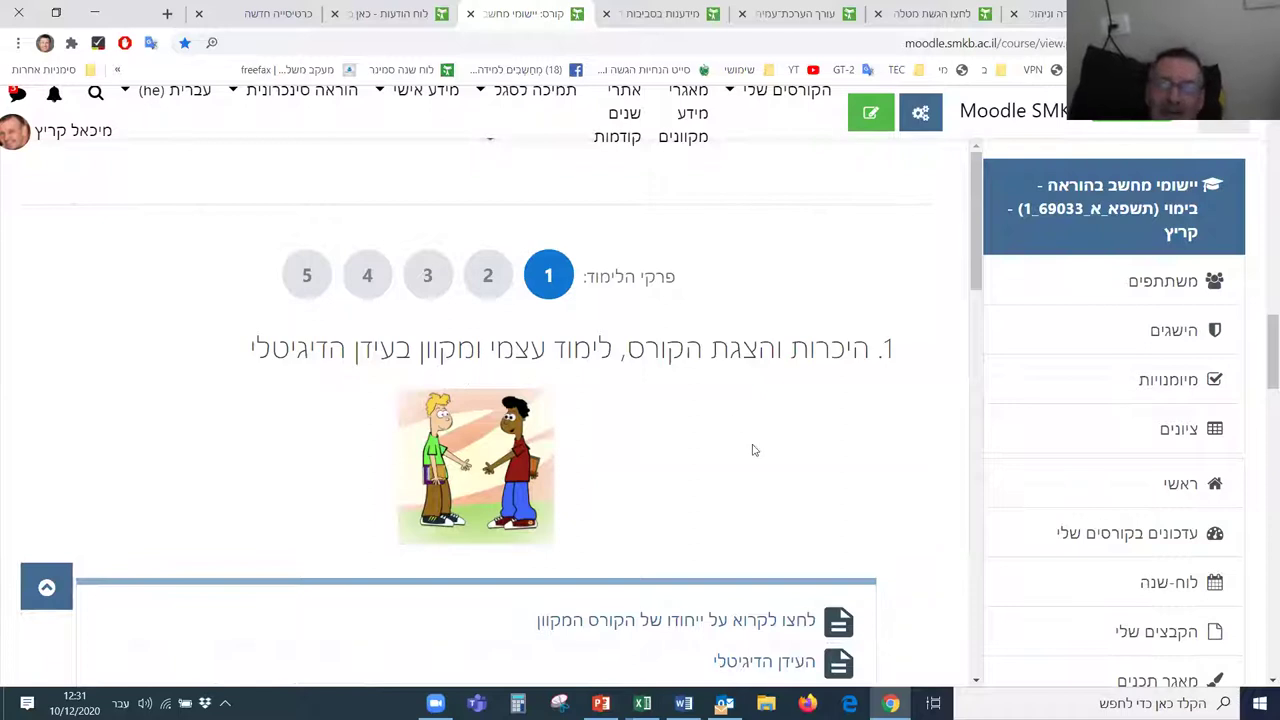
{"action": "scroll", "coordinate": [779, 491], "scroll_direction": "up", "scroll_amount": 1}
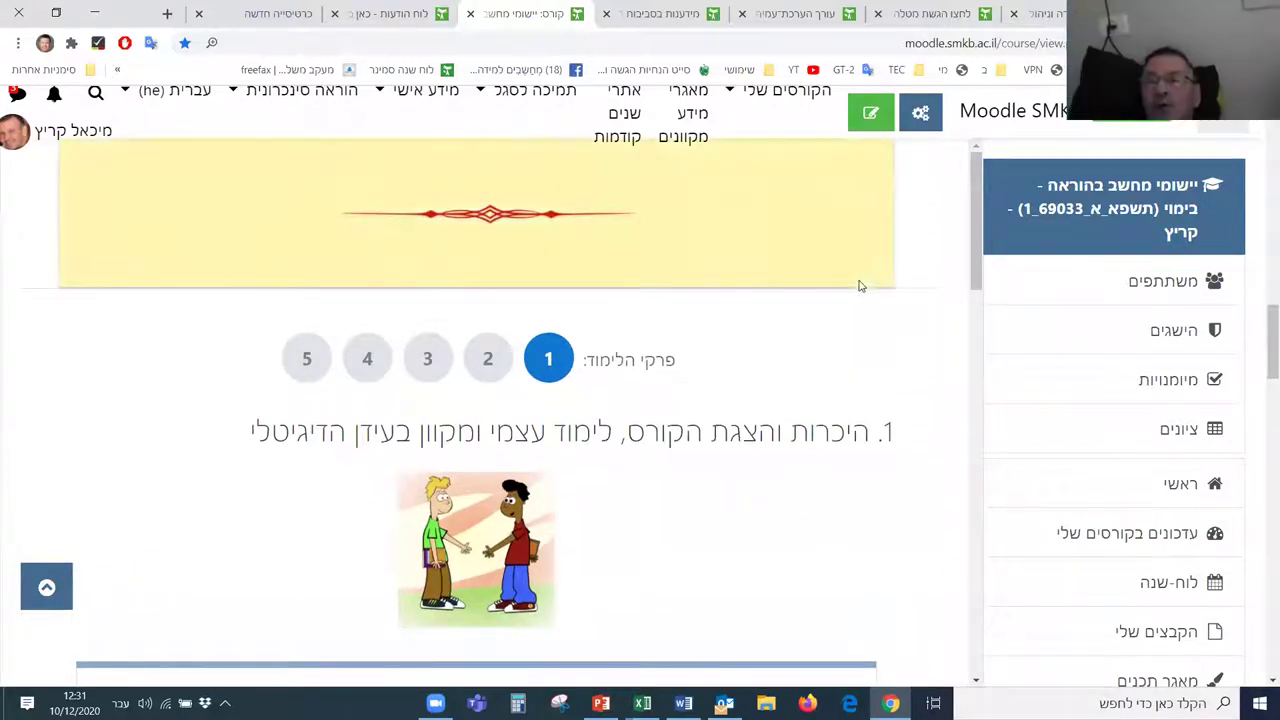
{"action": "left_click", "coordinate": [928, 14]}
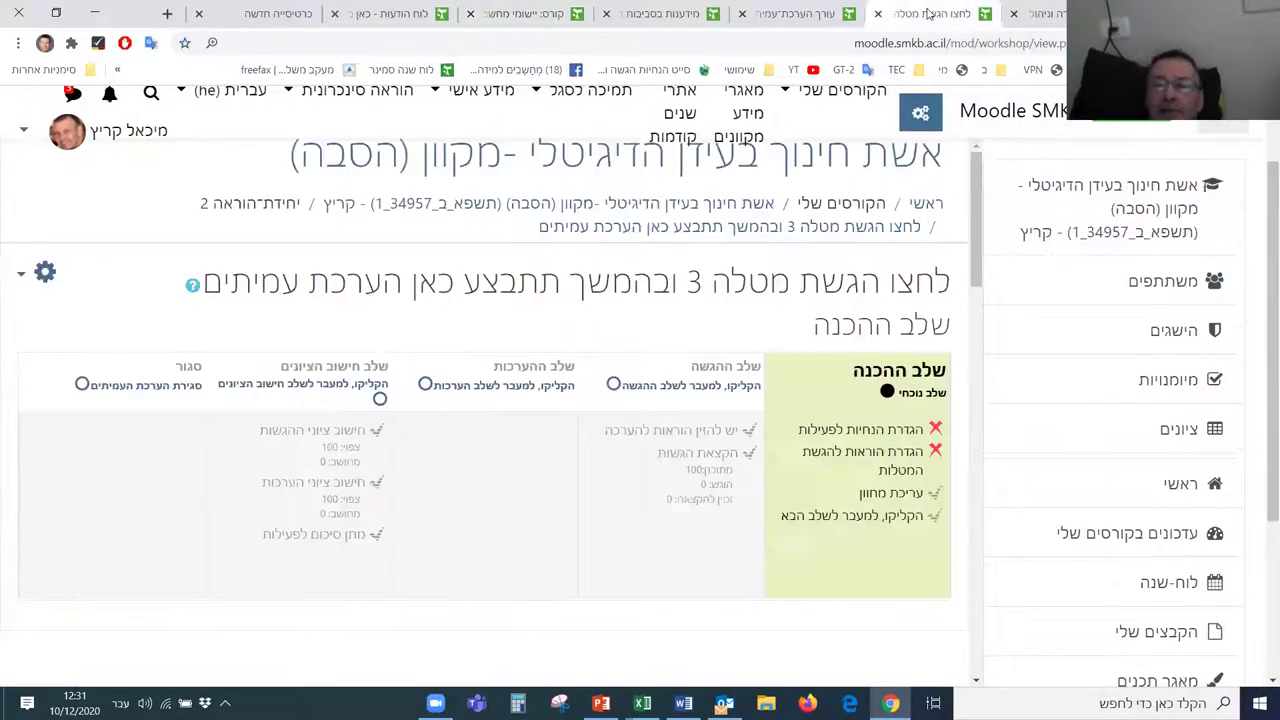
{"action": "left_click", "coordinate": [792, 14]}
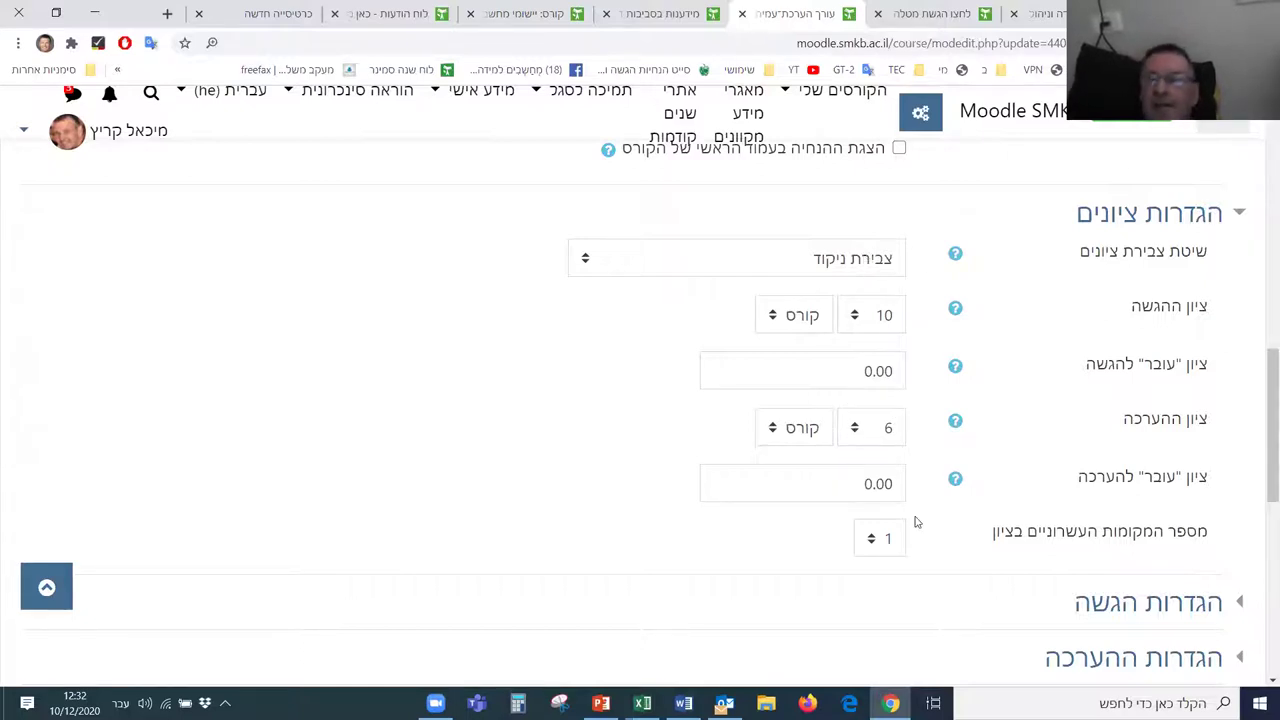
Step: Expand the הגדרות הגשה section of the משימה 2 peer assessment settings
{"action": "scroll", "coordinate": [912, 541], "scroll_direction": "down", "scroll_amount": 1}
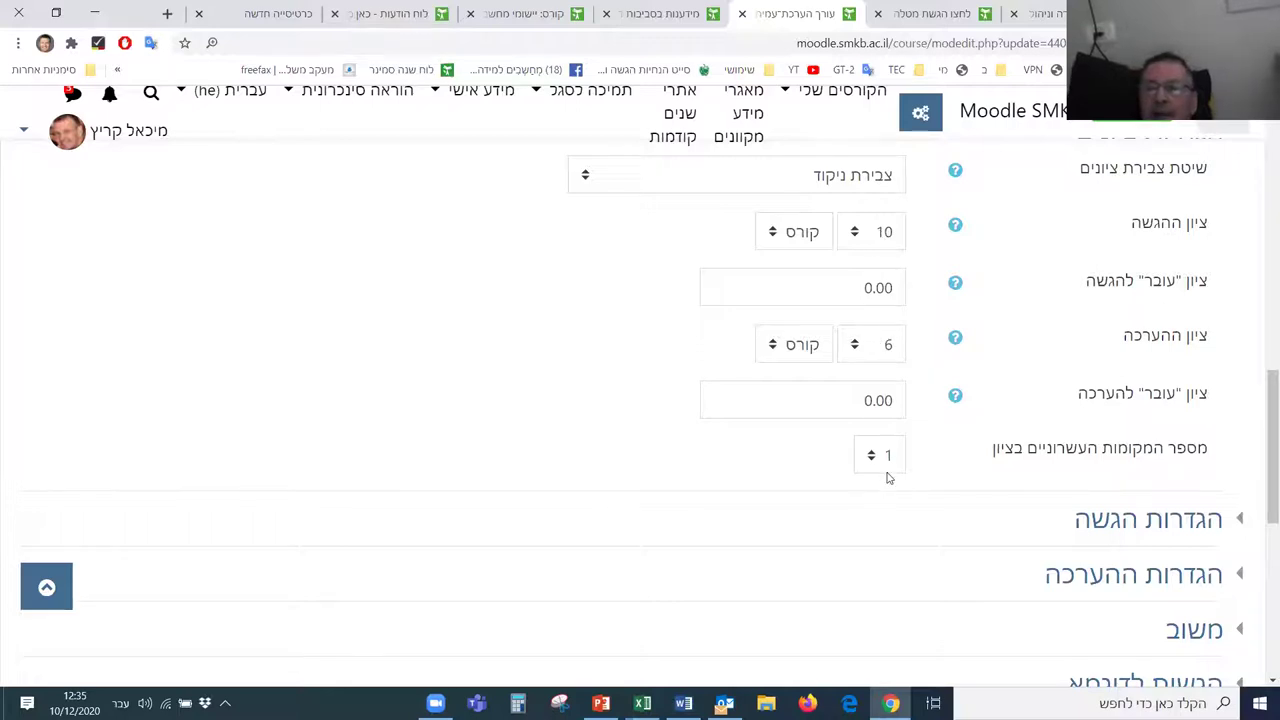
{"action": "scroll", "coordinate": [886, 478], "scroll_direction": "down", "scroll_amount": 3}
{"action": "scroll", "coordinate": [886, 478], "scroll_direction": "up", "scroll_amount": 2}
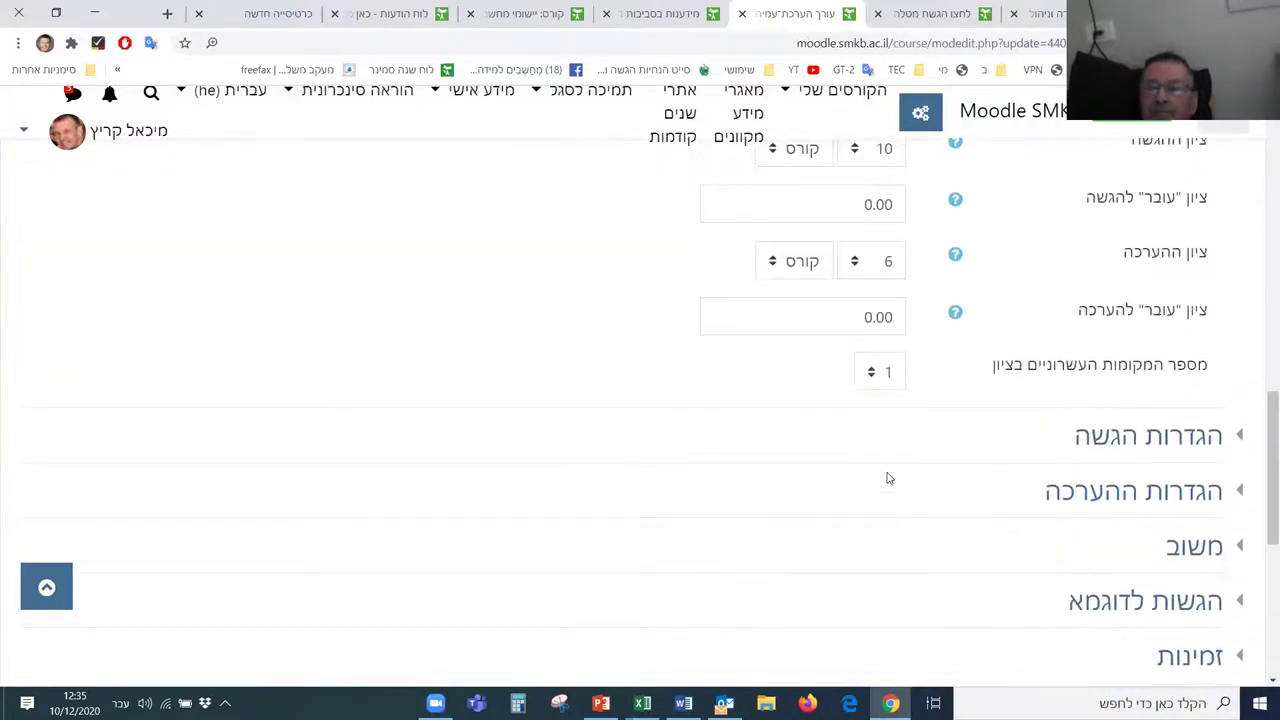
{"action": "scroll", "coordinate": [886, 478], "scroll_direction": "down", "scroll_amount": 1}
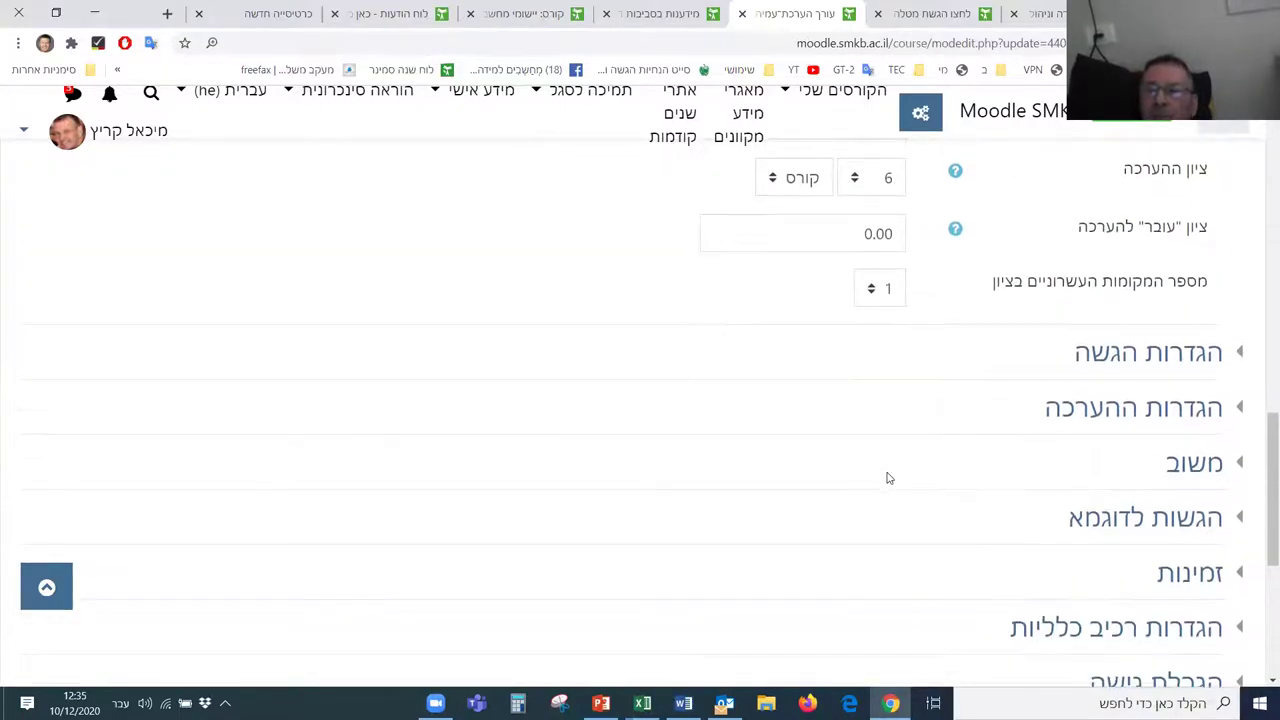
{"action": "left_click", "coordinate": [1238, 355]}
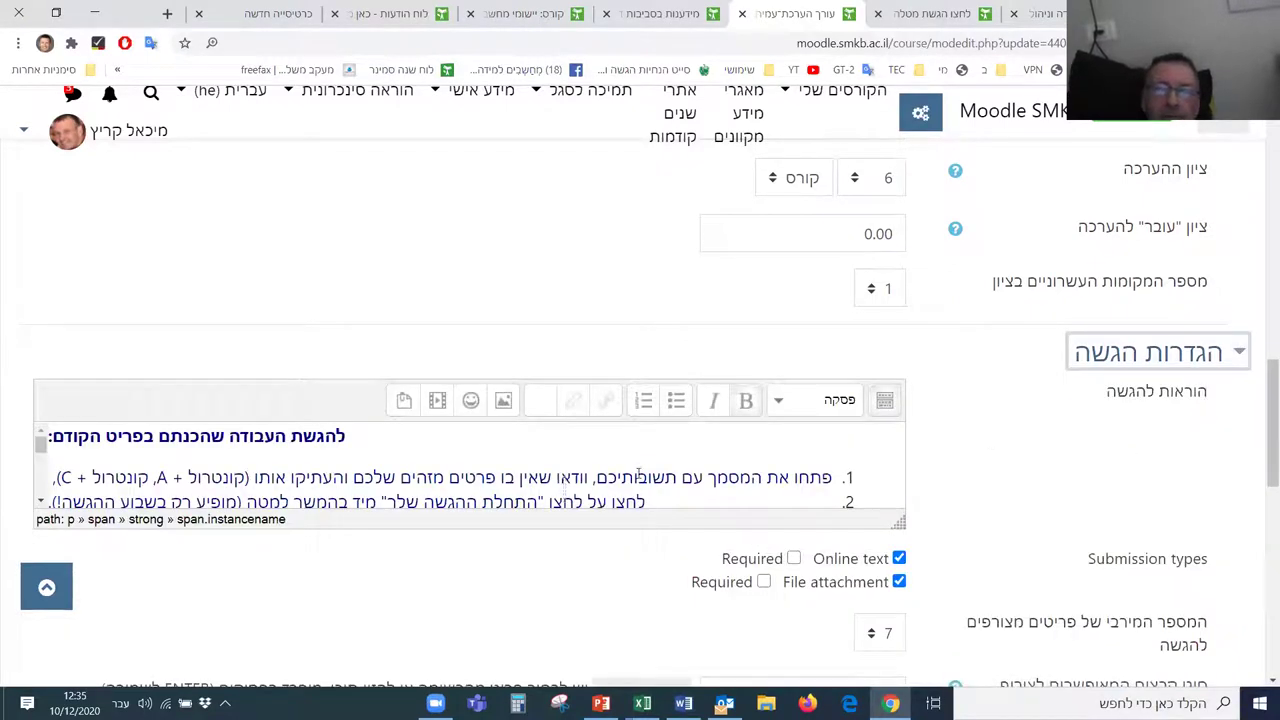
Step: Right-align all the הוראות להגשה text, using the expanded formatting tools, and enlarge the editor to fit the full instructions
{"action": "left_click", "coordinate": [537, 477]}
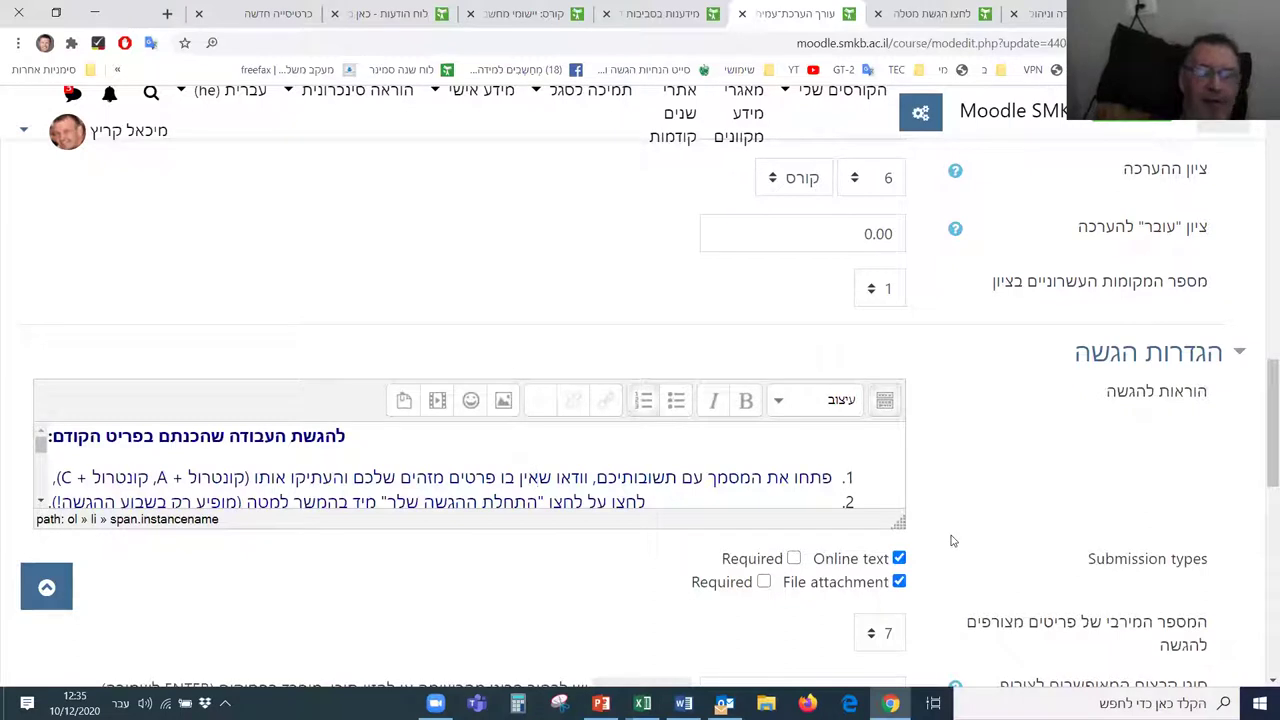
{"action": "key", "text": "ctrl+a"}
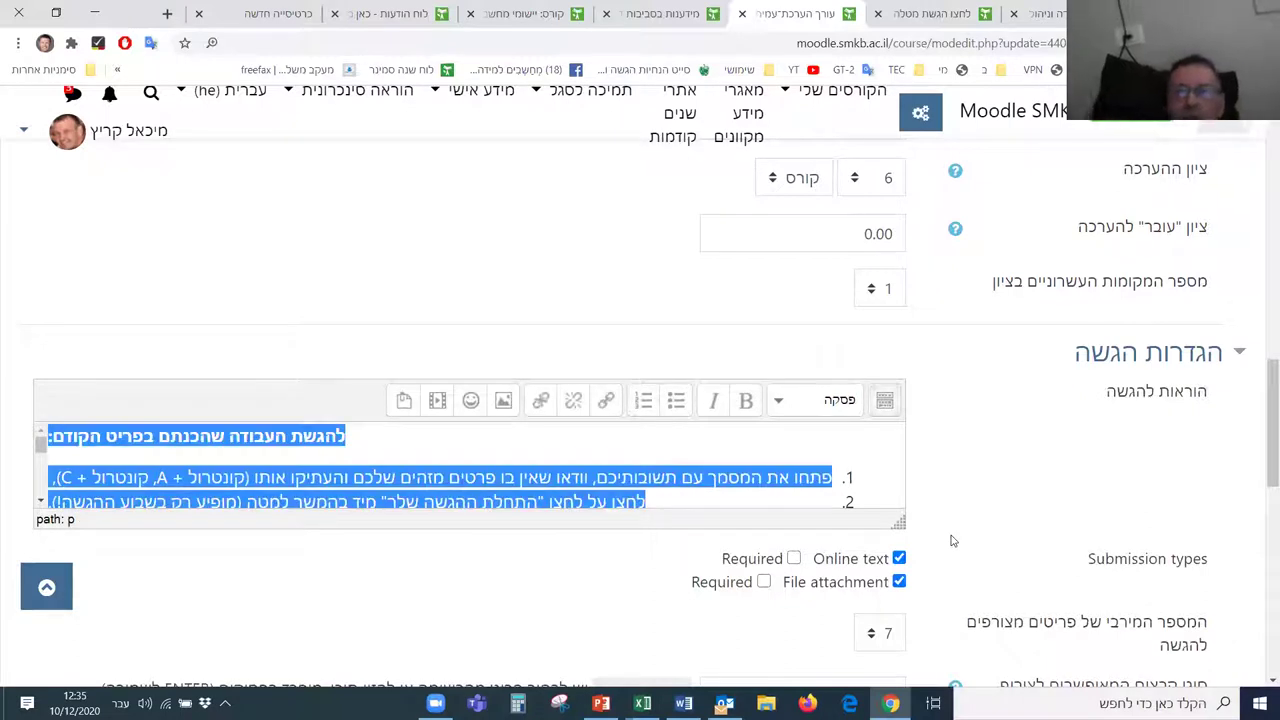
{"action": "left_click", "coordinate": [887, 399]}
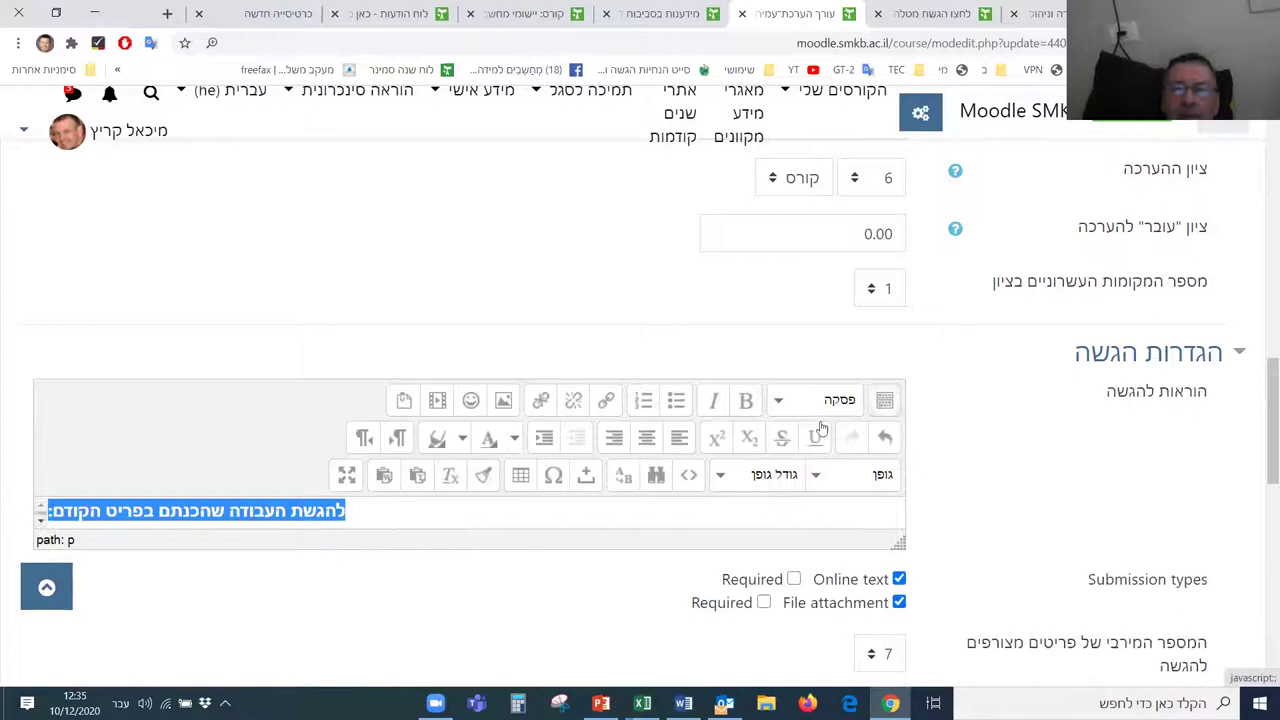
{"action": "left_click", "coordinate": [615, 443]}
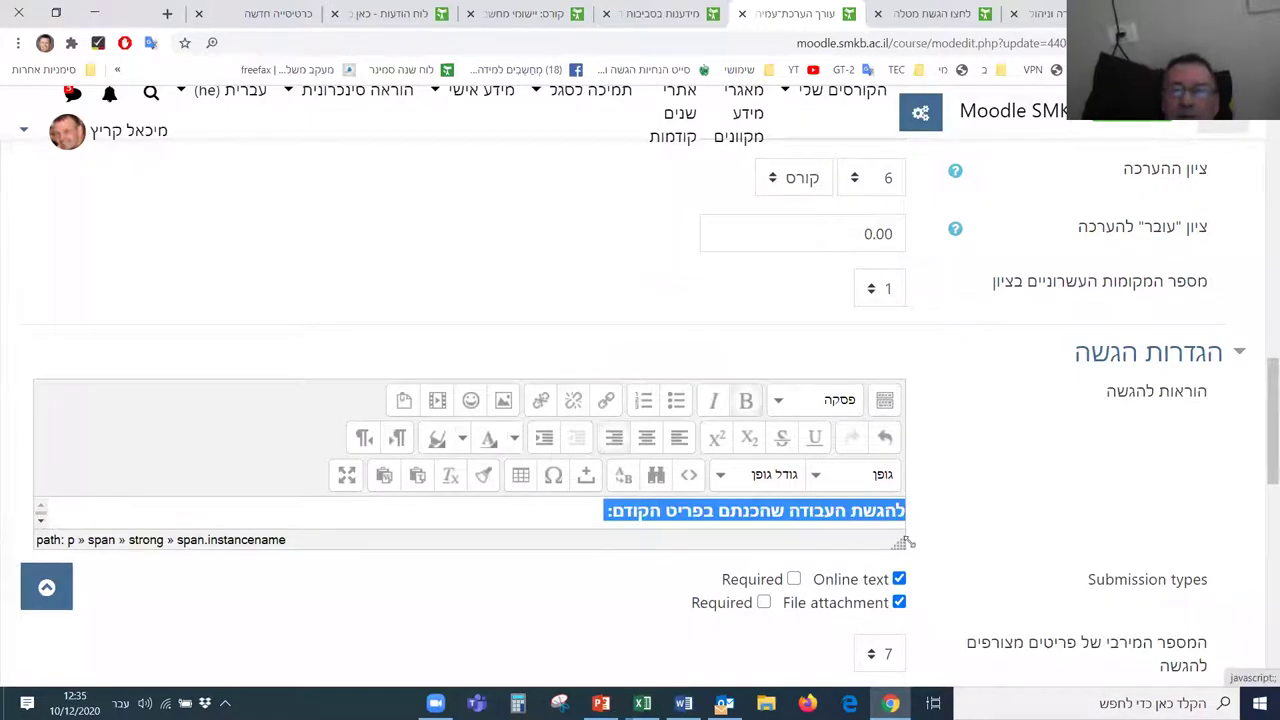
{"action": "scroll", "coordinate": [1055, 510], "scroll_direction": "down", "scroll_amount": 3}
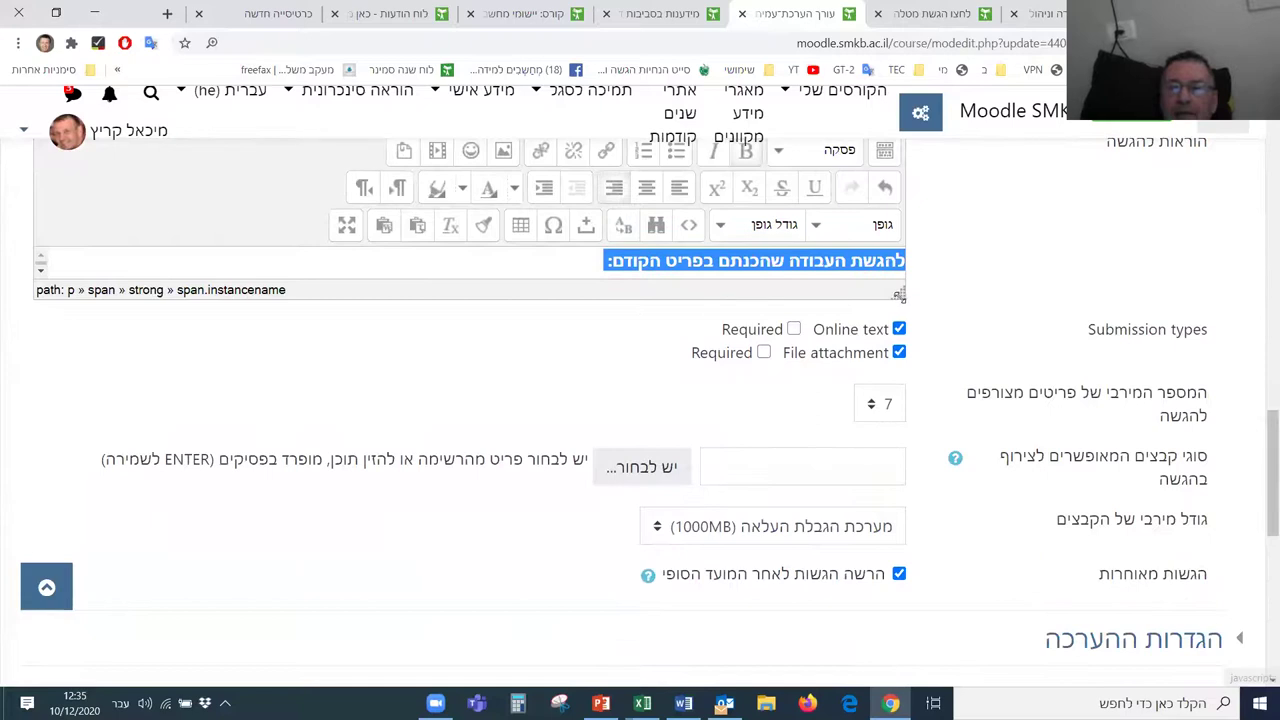
{"action": "left_click_drag", "start_coordinate": [898, 292], "coordinate": [872, 583]}
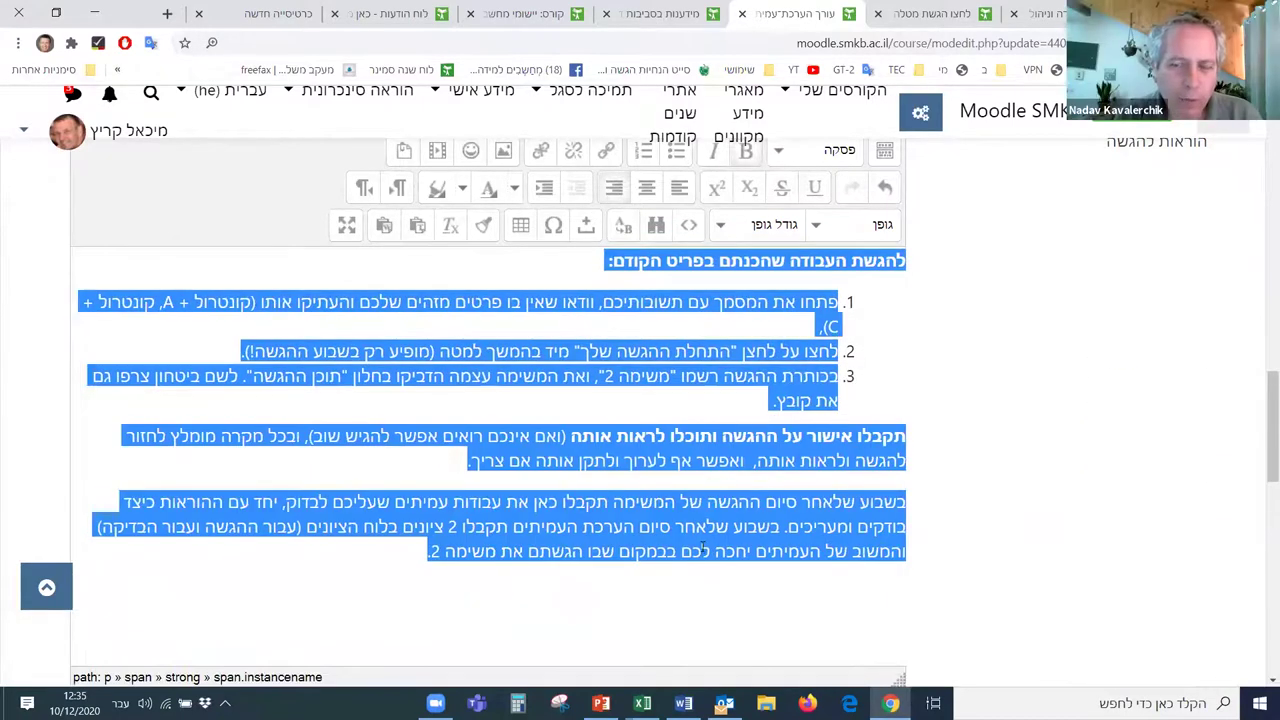
{"action": "left_click", "coordinate": [697, 551]}
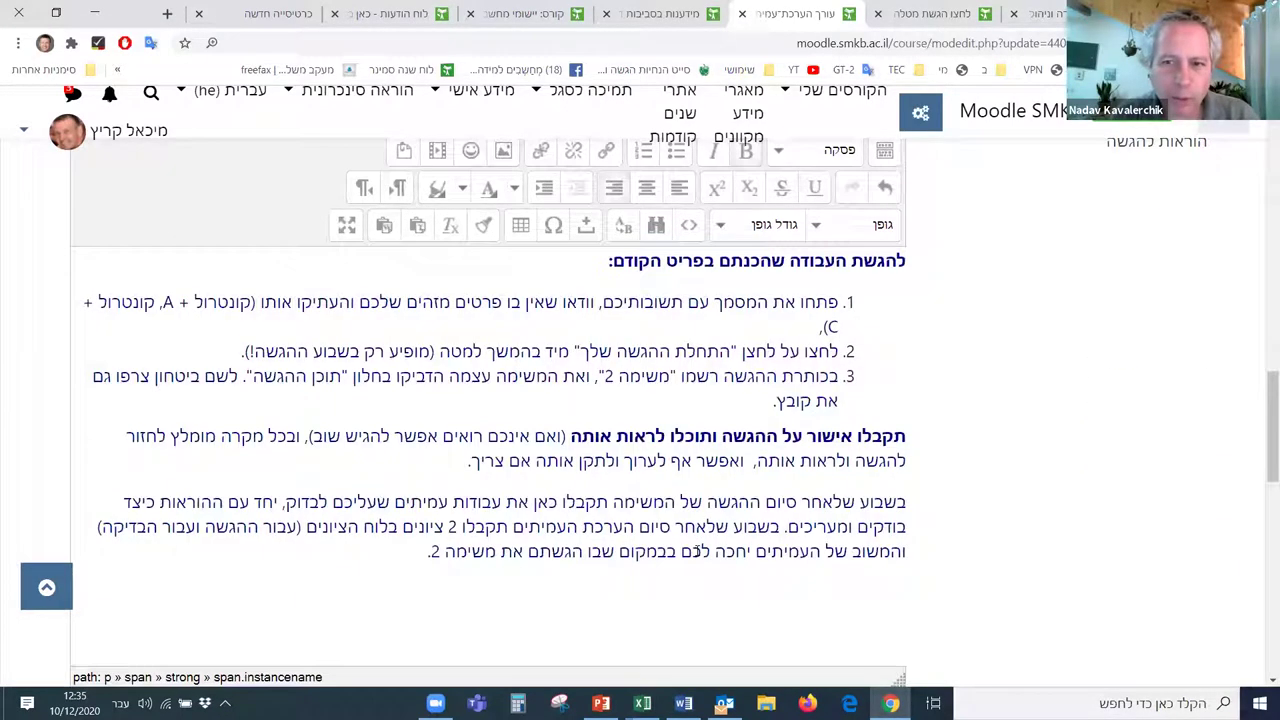
Step: Read through the הוראות להגשה text and the Submission types and attachment options beneath it
{"action": "scroll", "coordinate": [1106, 571], "scroll_direction": "up", "scroll_amount": 2}
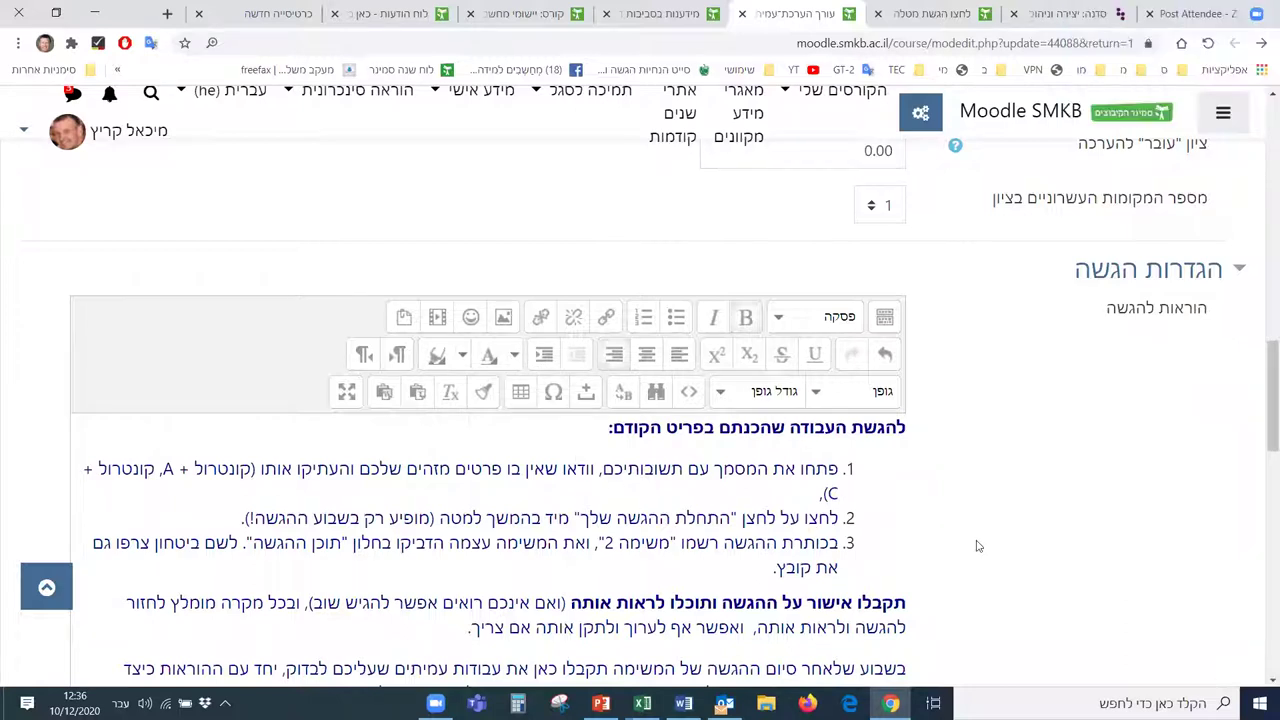
{"action": "scroll", "coordinate": [991, 540], "scroll_direction": "down", "scroll_amount": 1}
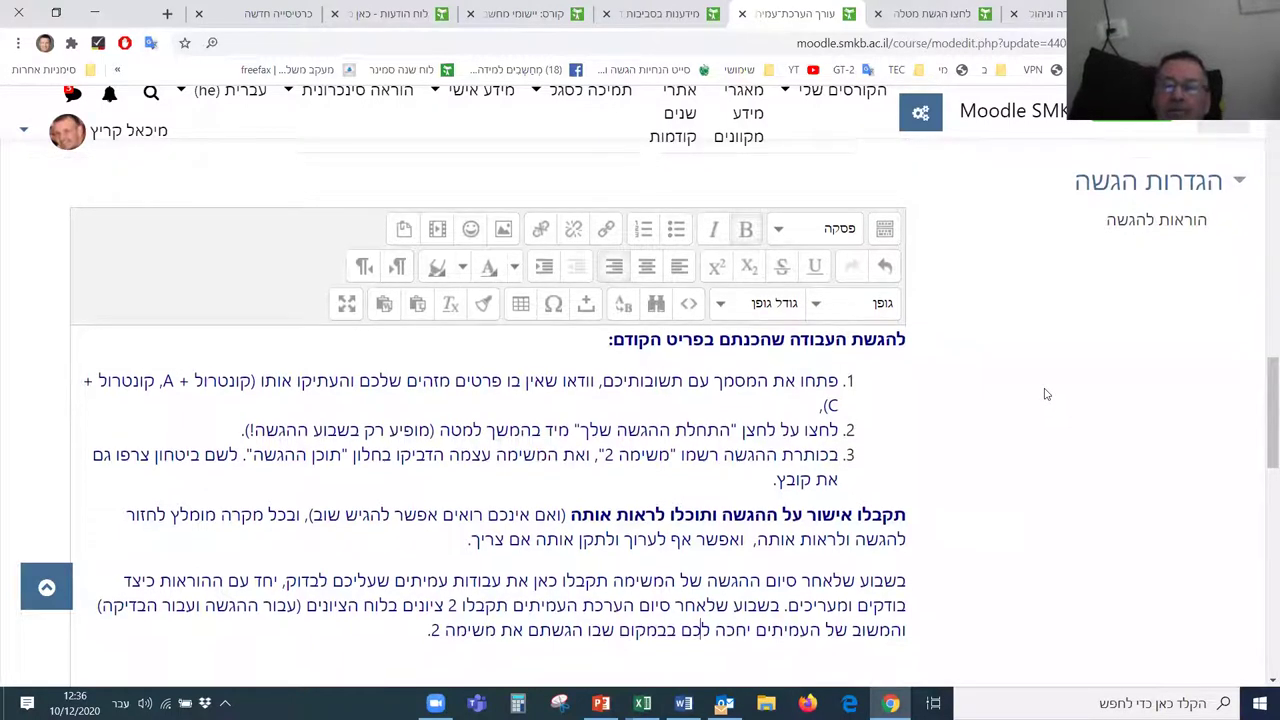
{"action": "scroll", "coordinate": [1045, 394], "scroll_direction": "down", "scroll_amount": 1}
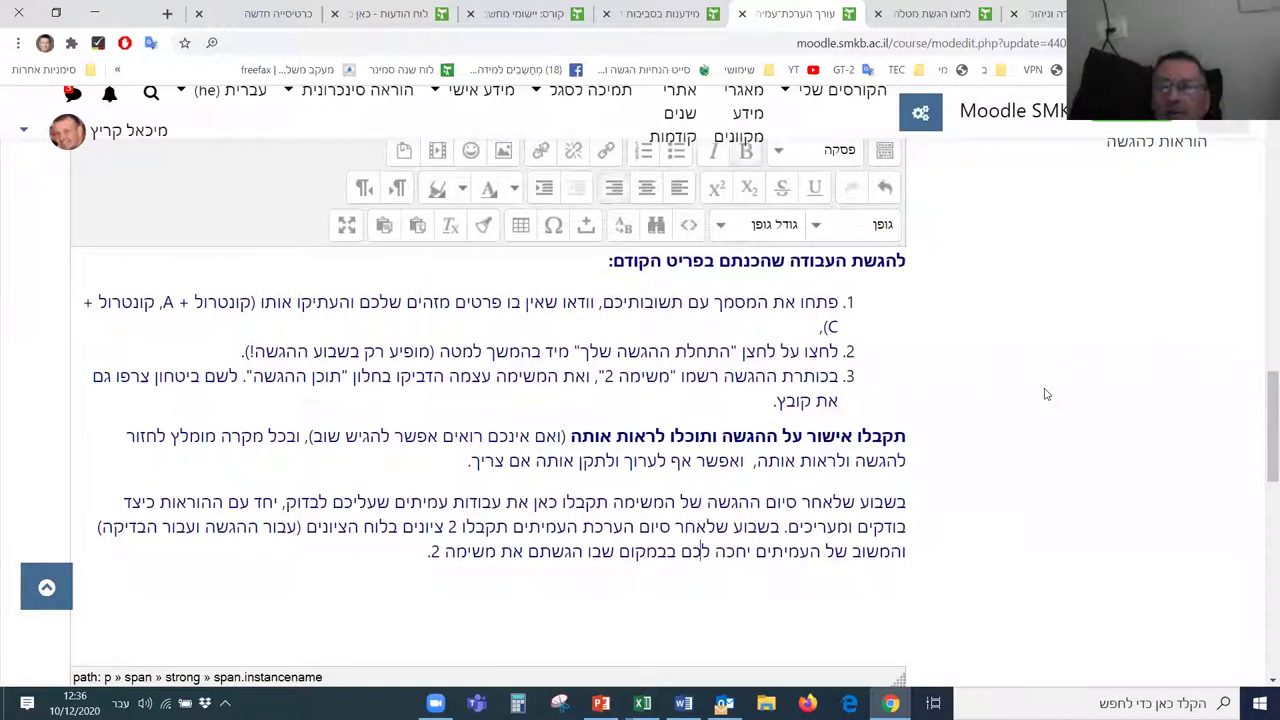
{"action": "scroll", "coordinate": [1045, 394], "scroll_direction": "up", "scroll_amount": 1}
{"action": "scroll", "coordinate": [1040, 394], "scroll_direction": "down", "scroll_amount": 3}
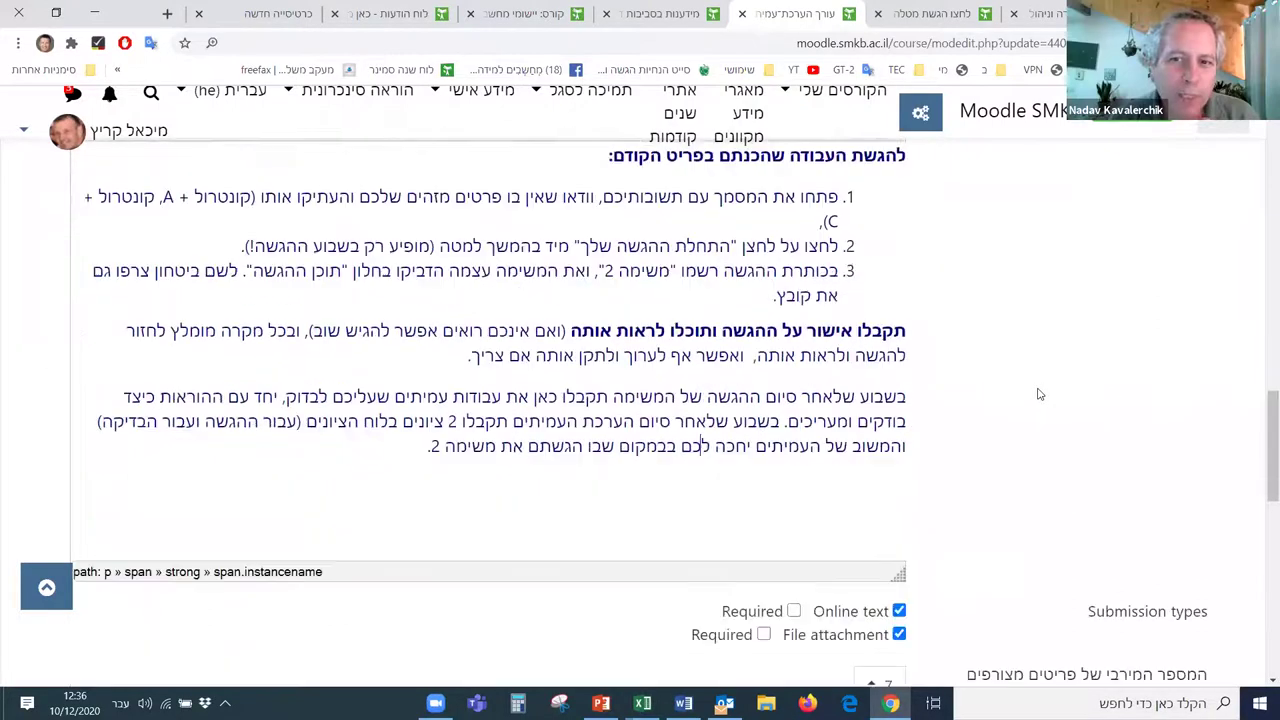
{"action": "scroll", "coordinate": [1040, 394], "scroll_direction": "down", "scroll_amount": 3}
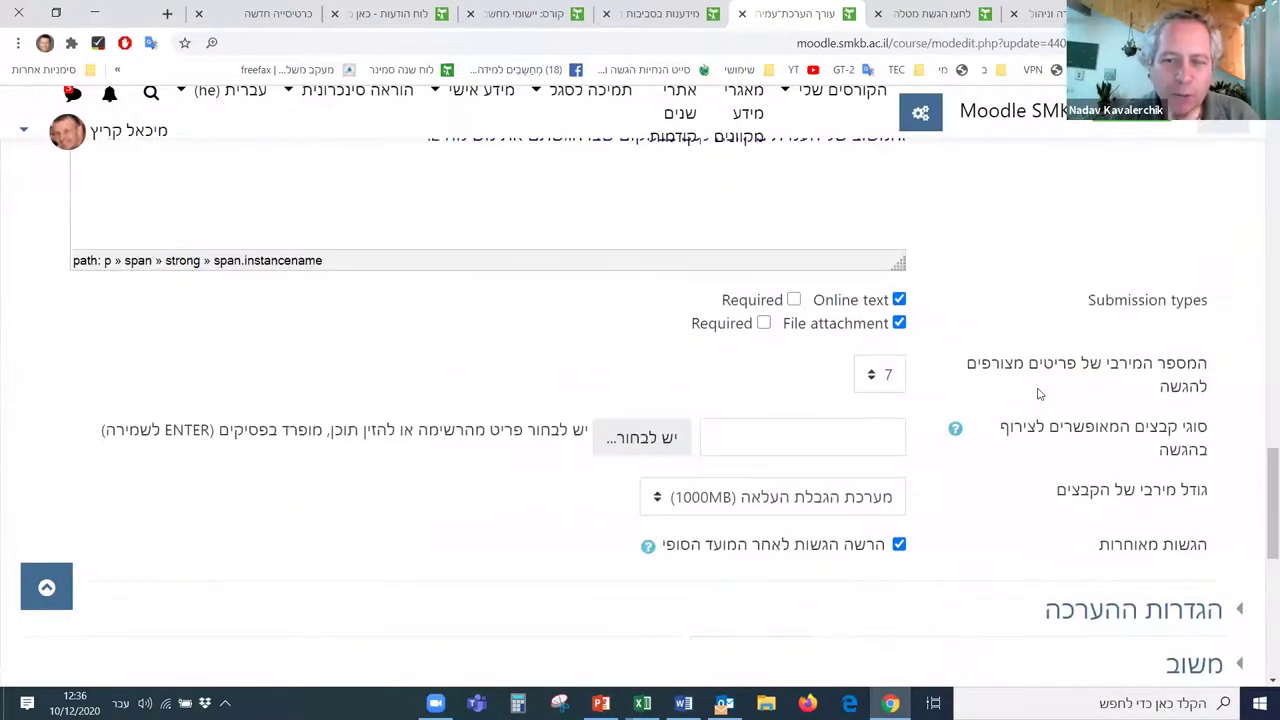
{"action": "scroll", "coordinate": [1040, 394], "scroll_direction": "up", "scroll_amount": 1}
{"action": "scroll", "coordinate": [1040, 394], "scroll_direction": "up", "scroll_amount": 3}
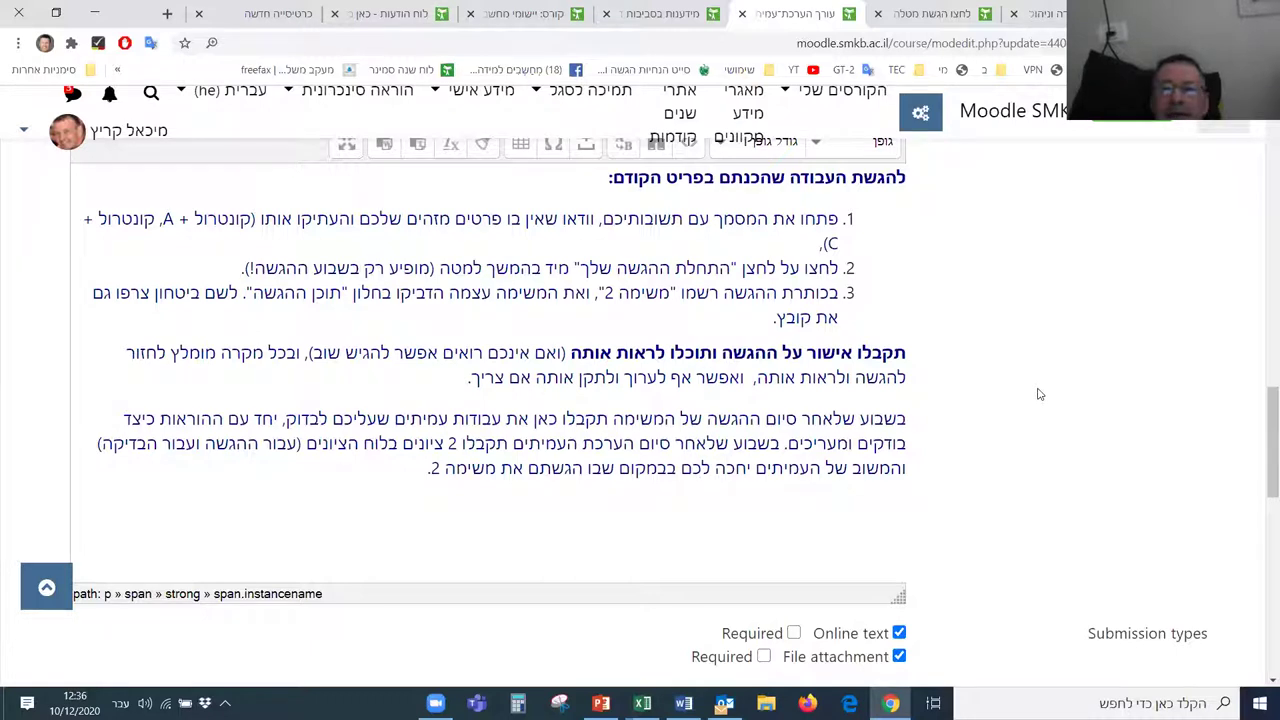
{"action": "scroll", "coordinate": [1040, 394], "scroll_direction": "up", "scroll_amount": 1}
{"action": "scroll", "coordinate": [1040, 394], "scroll_direction": "up", "scroll_amount": 1}
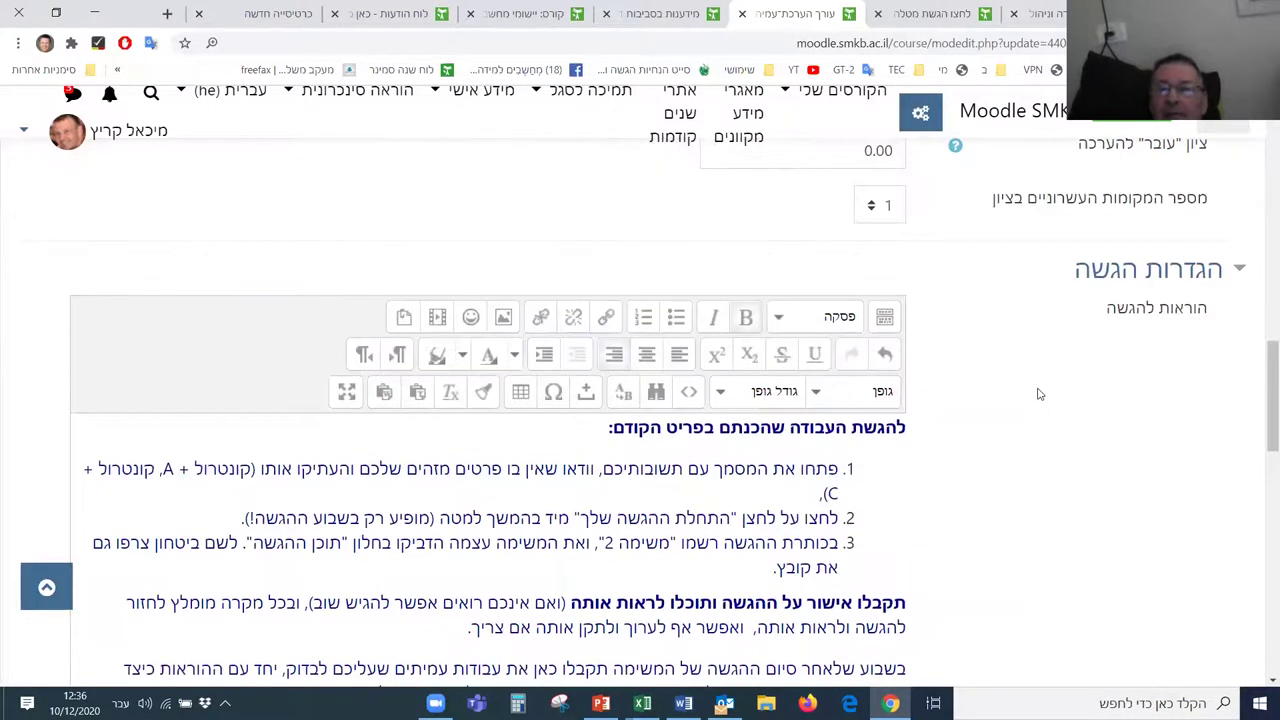
{"action": "scroll", "coordinate": [1040, 394], "scroll_direction": "down", "scroll_amount": 2}
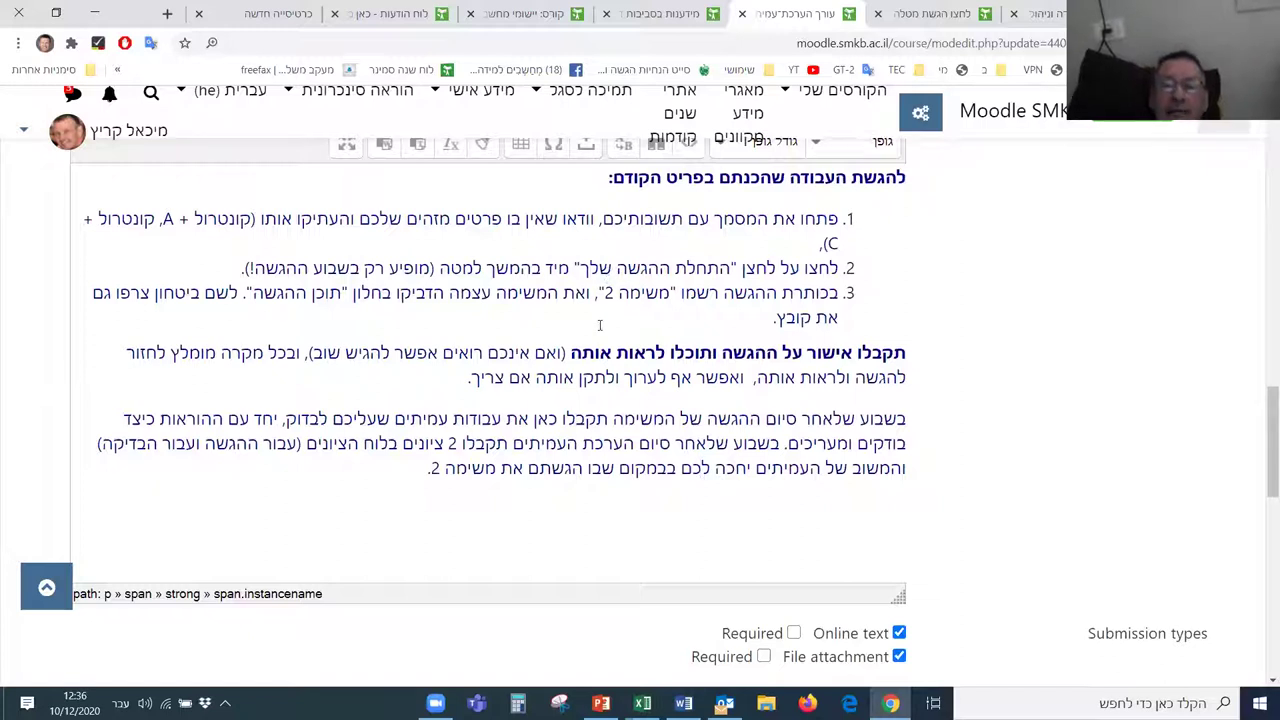
{"action": "scroll", "coordinate": [1060, 450], "scroll_direction": "up", "scroll_amount": 1}
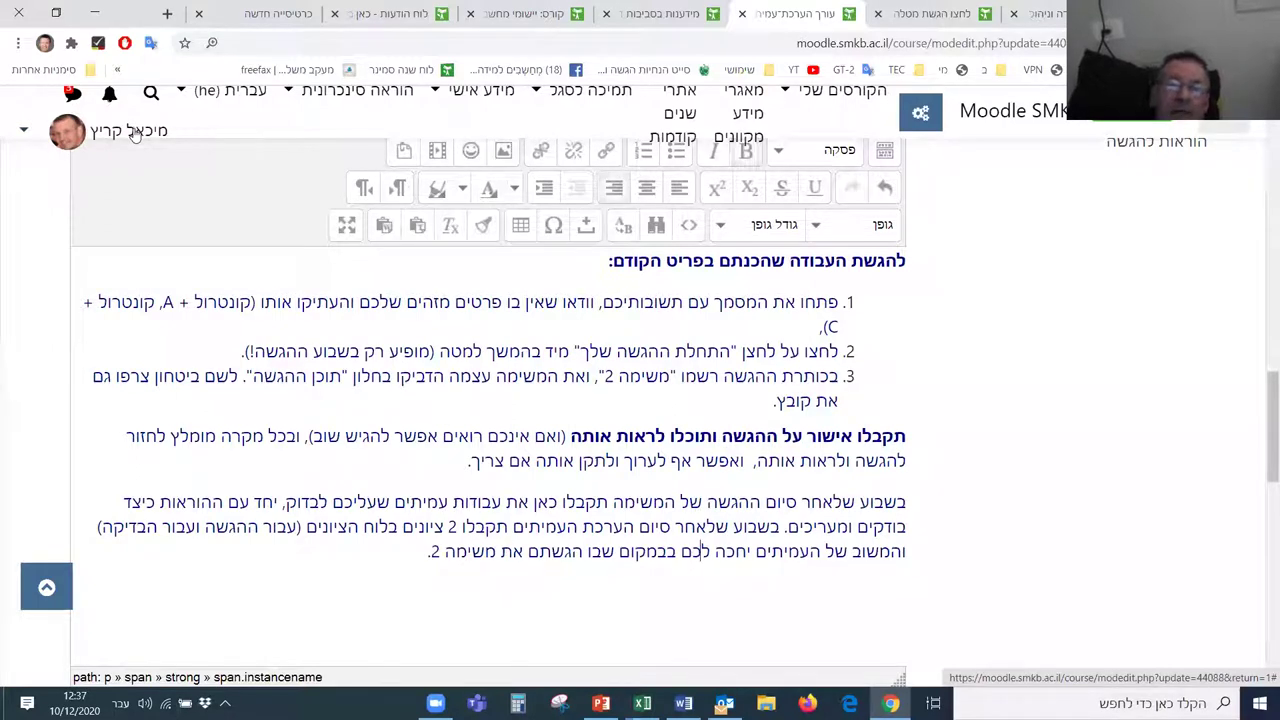
{"action": "scroll", "coordinate": [250, 243], "scroll_direction": "up", "scroll_amount": 2}
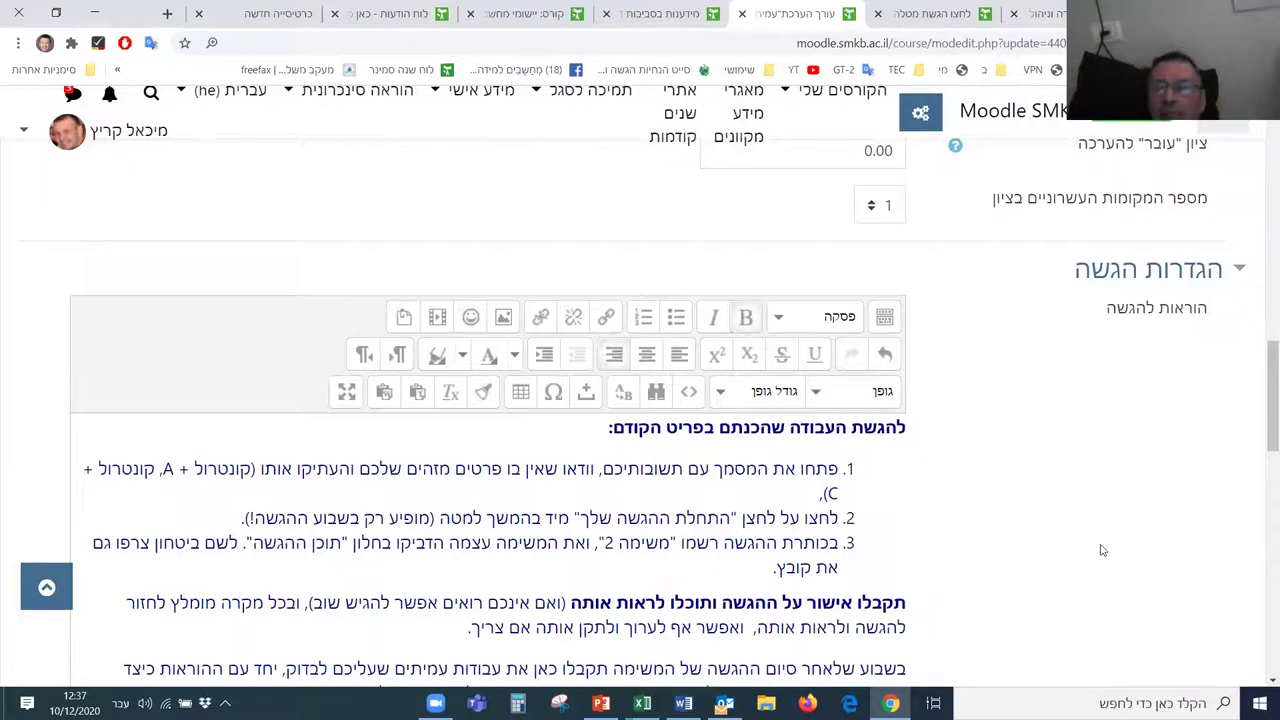
{"action": "scroll", "coordinate": [1089, 521], "scroll_direction": "down", "scroll_amount": 2}
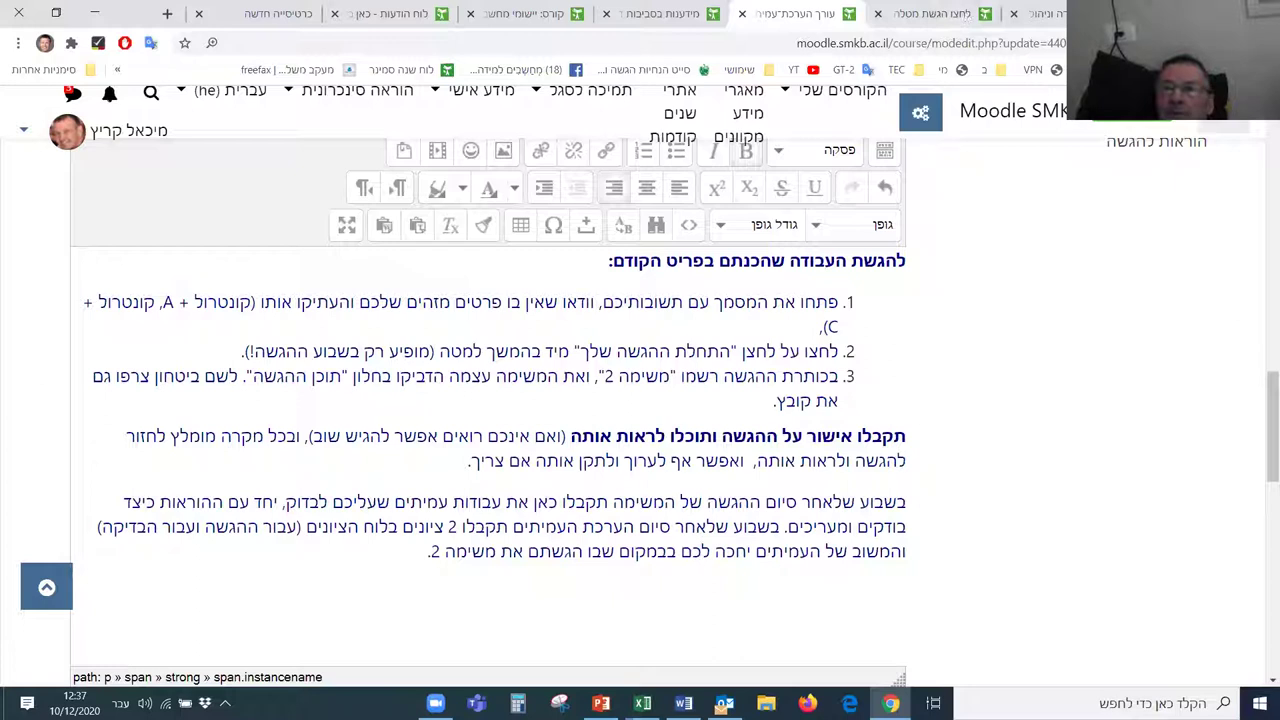
Step: Leave the settings without saving and compare the phase overviews of the משימה 2 and מטלה 3 peer assessments
{"action": "key", "text": "alt+Left"}
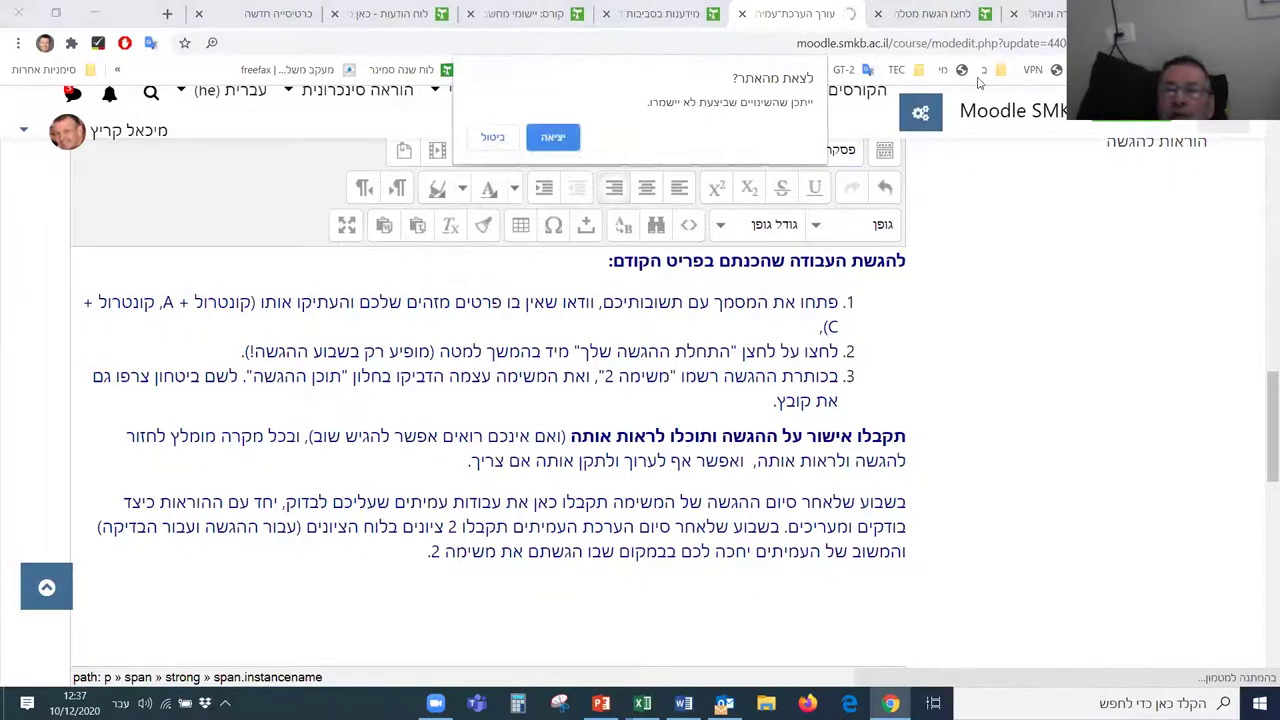
{"action": "left_click", "coordinate": [566, 140]}
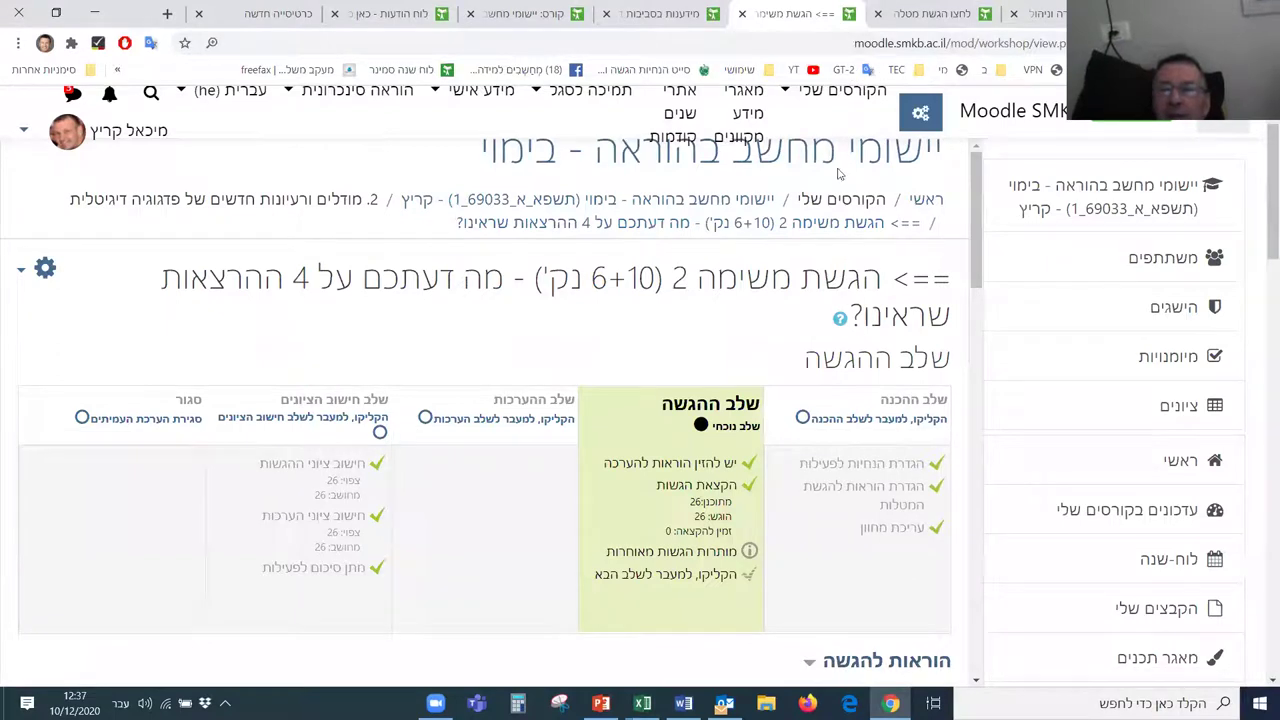
{"action": "left_click", "coordinate": [910, 15]}
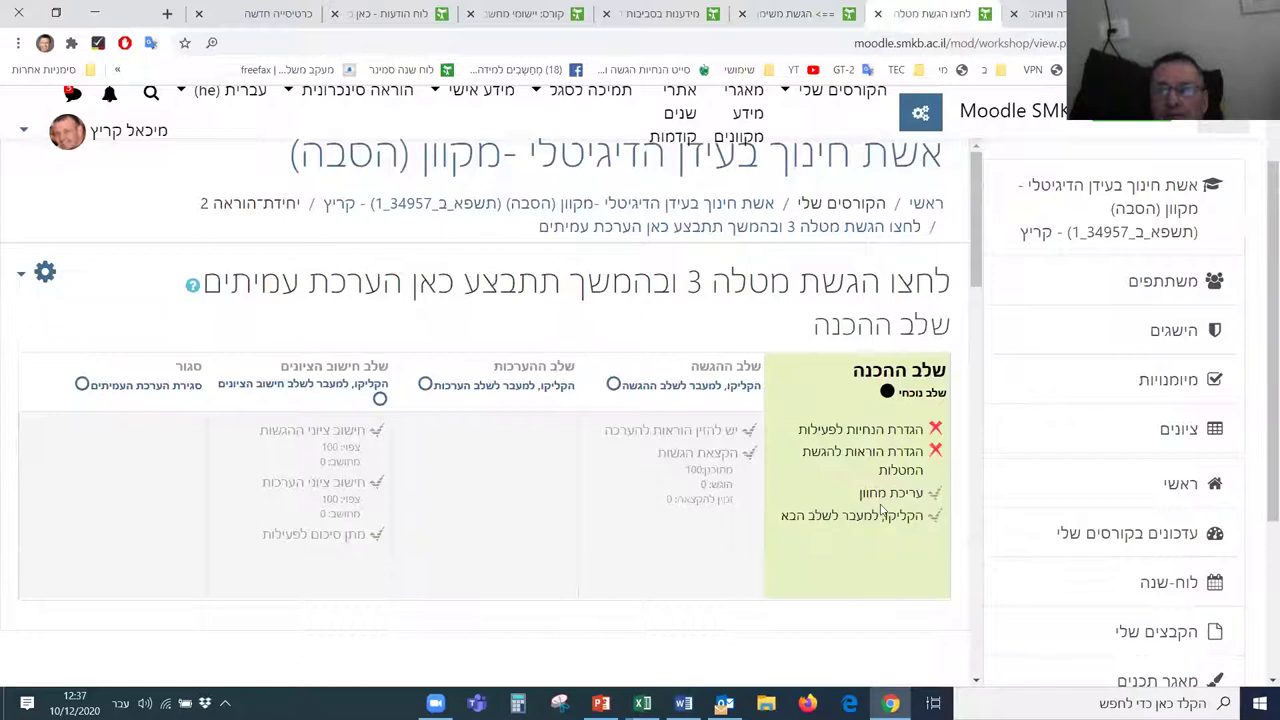
{"action": "scroll", "coordinate": [880, 510], "scroll_direction": "down", "scroll_amount": 1}
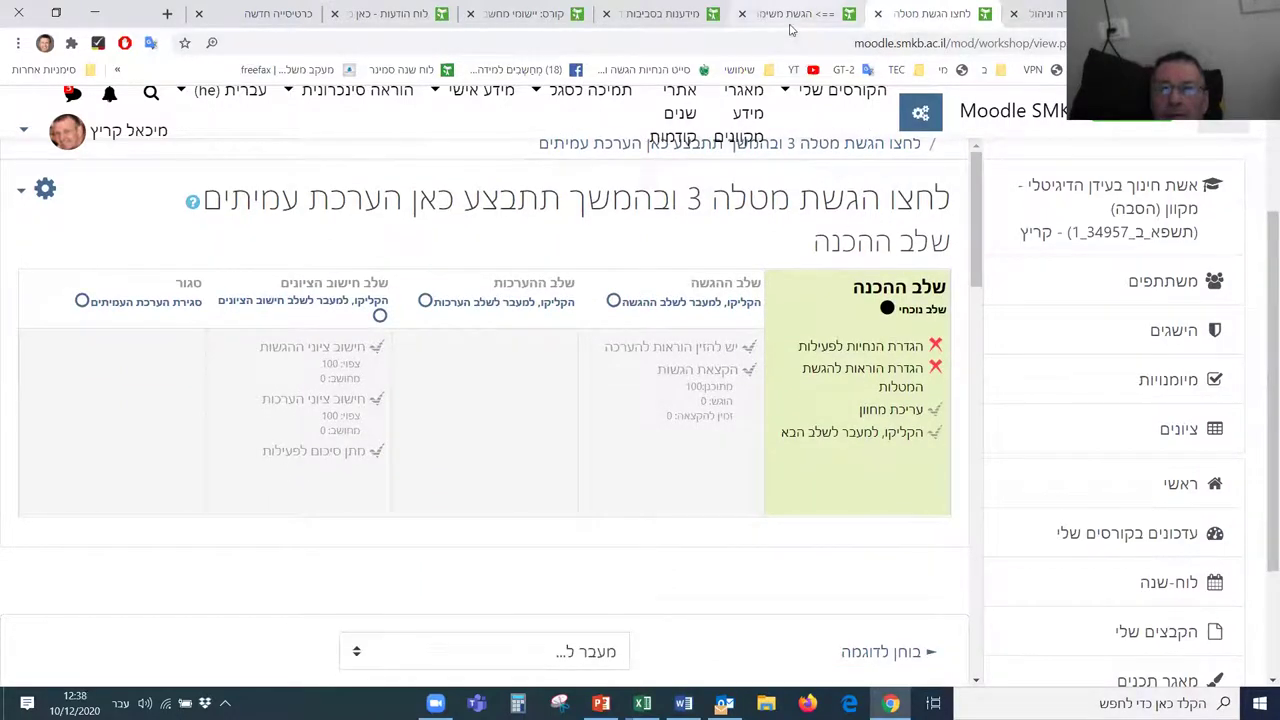
{"action": "left_click", "coordinate": [790, 28]}
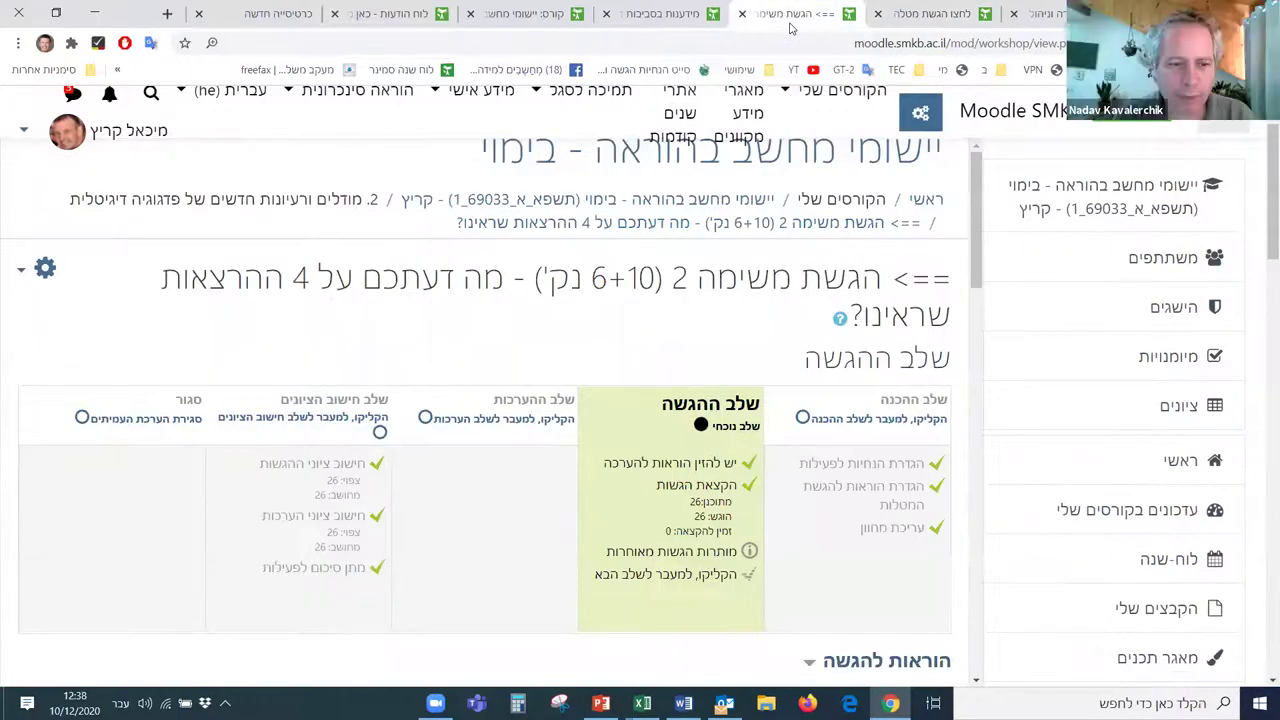
{"action": "scroll", "coordinate": [797, 531], "scroll_direction": "down", "scroll_amount": 1}
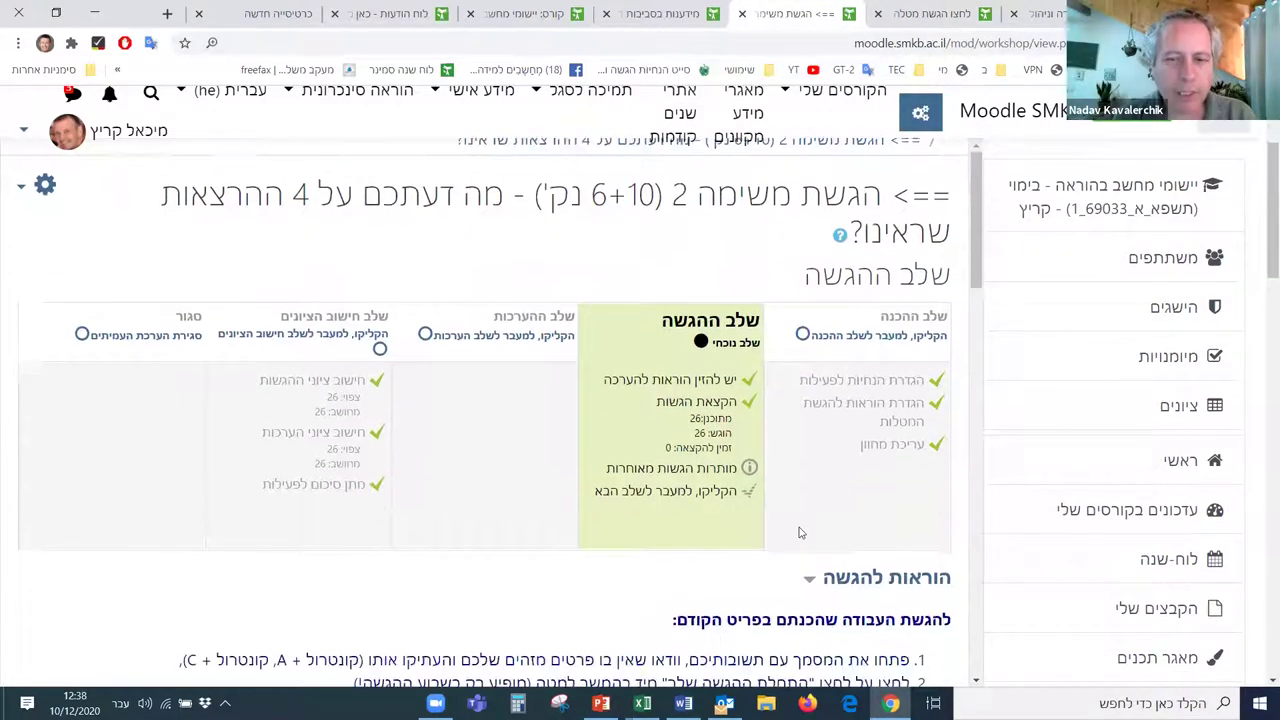
Step: Reopen the משימה 2 settings from הגדרת הוראות להגשת המטלות and examine the attachment, file type, size and late submission options under הגדרות הגשה
{"action": "left_click", "coordinate": [886, 406]}
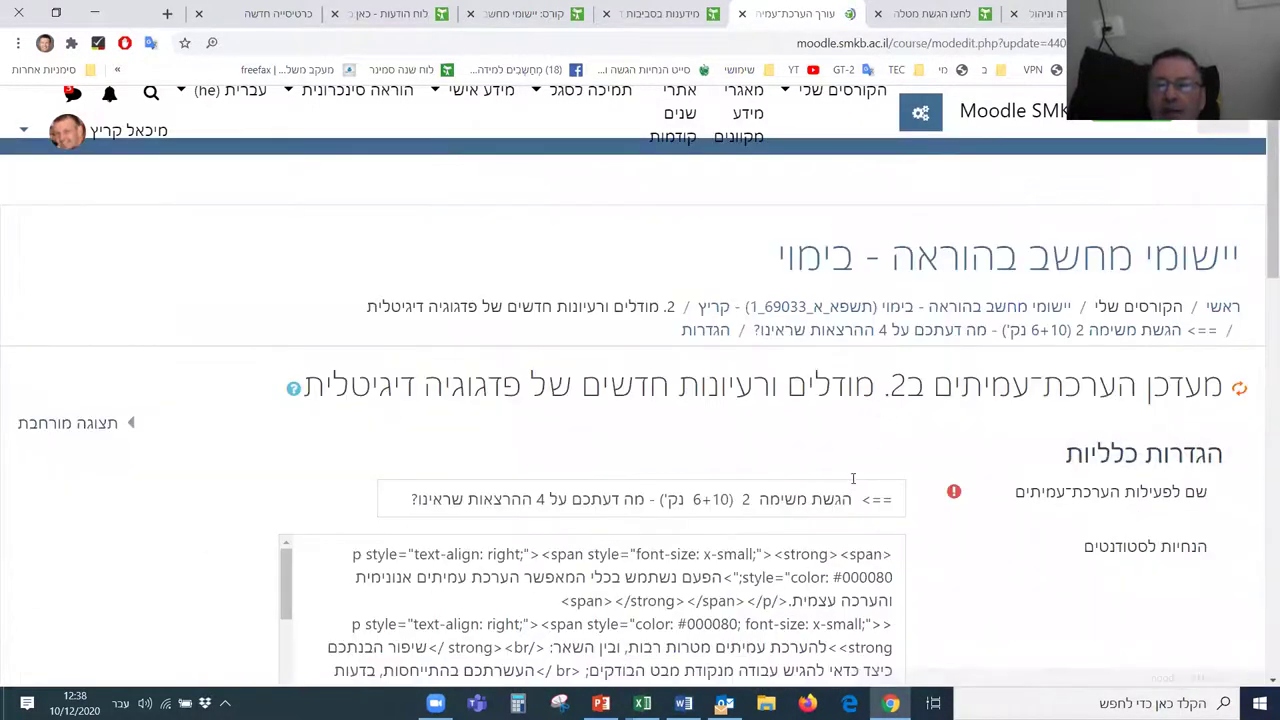
{"action": "scroll", "coordinate": [890, 487], "scroll_direction": "down", "scroll_amount": 10}
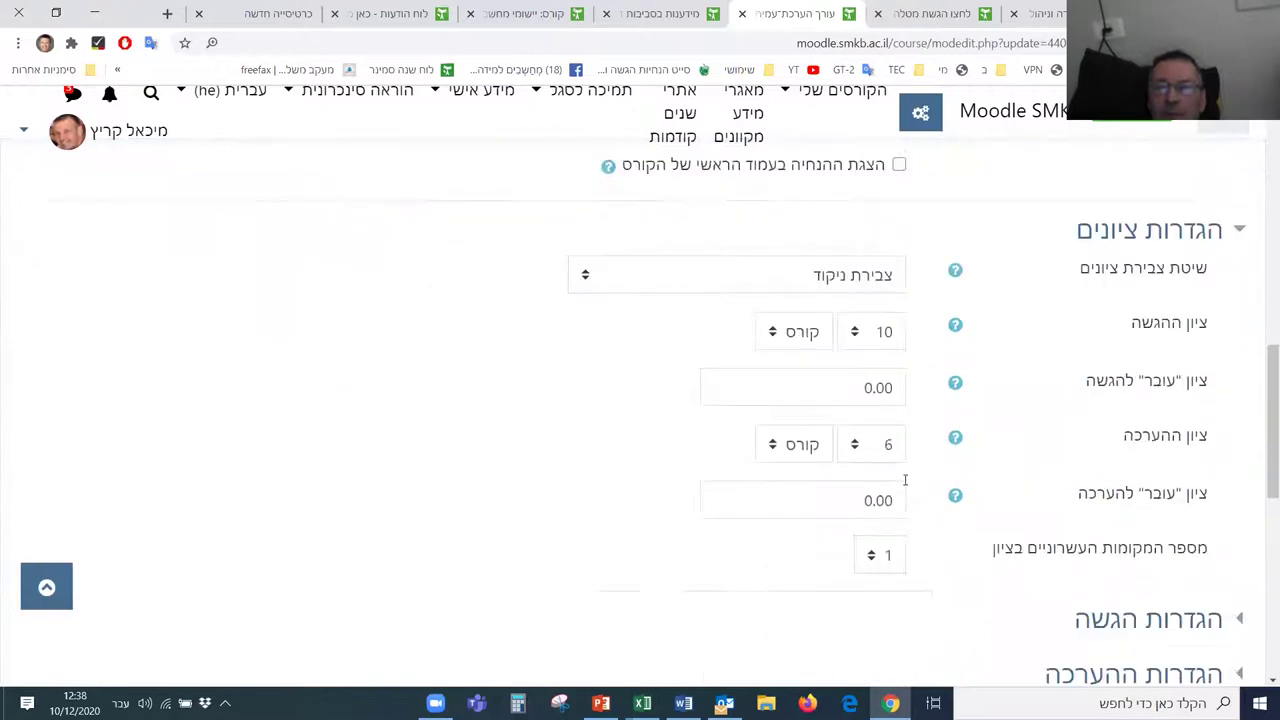
{"action": "scroll", "coordinate": [898, 484], "scroll_direction": "down", "scroll_amount": 2}
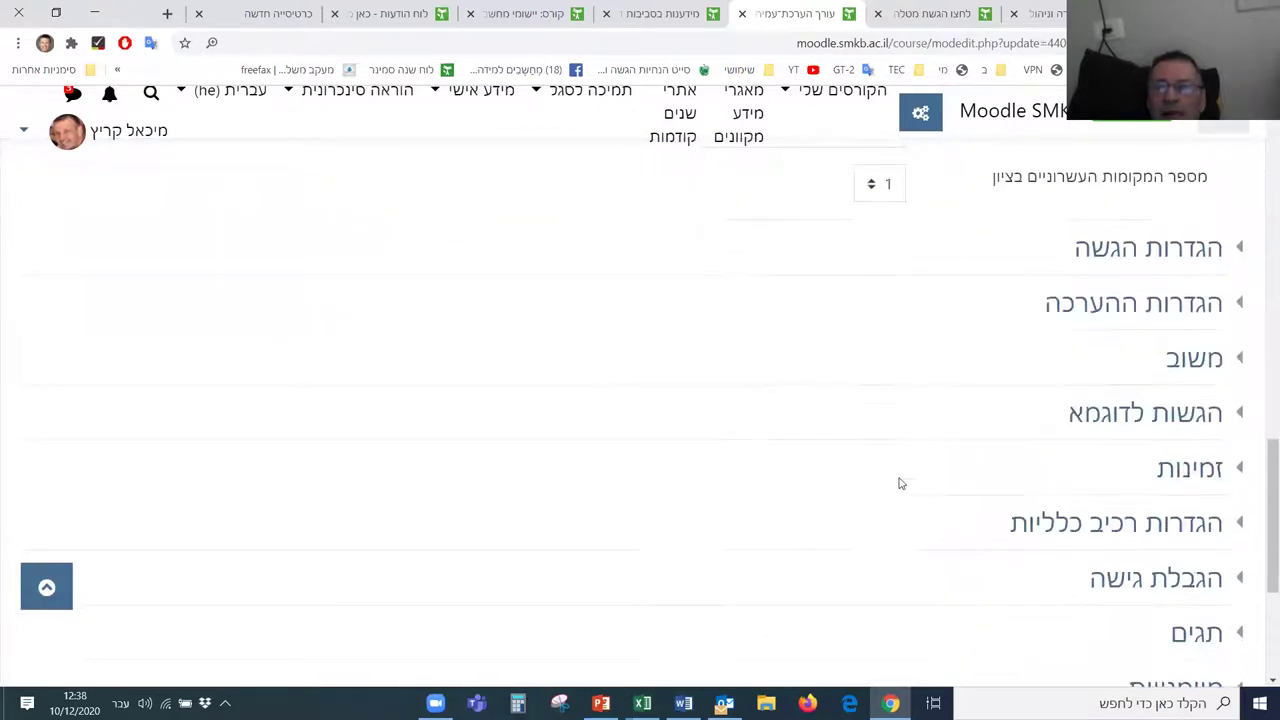
{"action": "left_click", "coordinate": [1238, 248]}
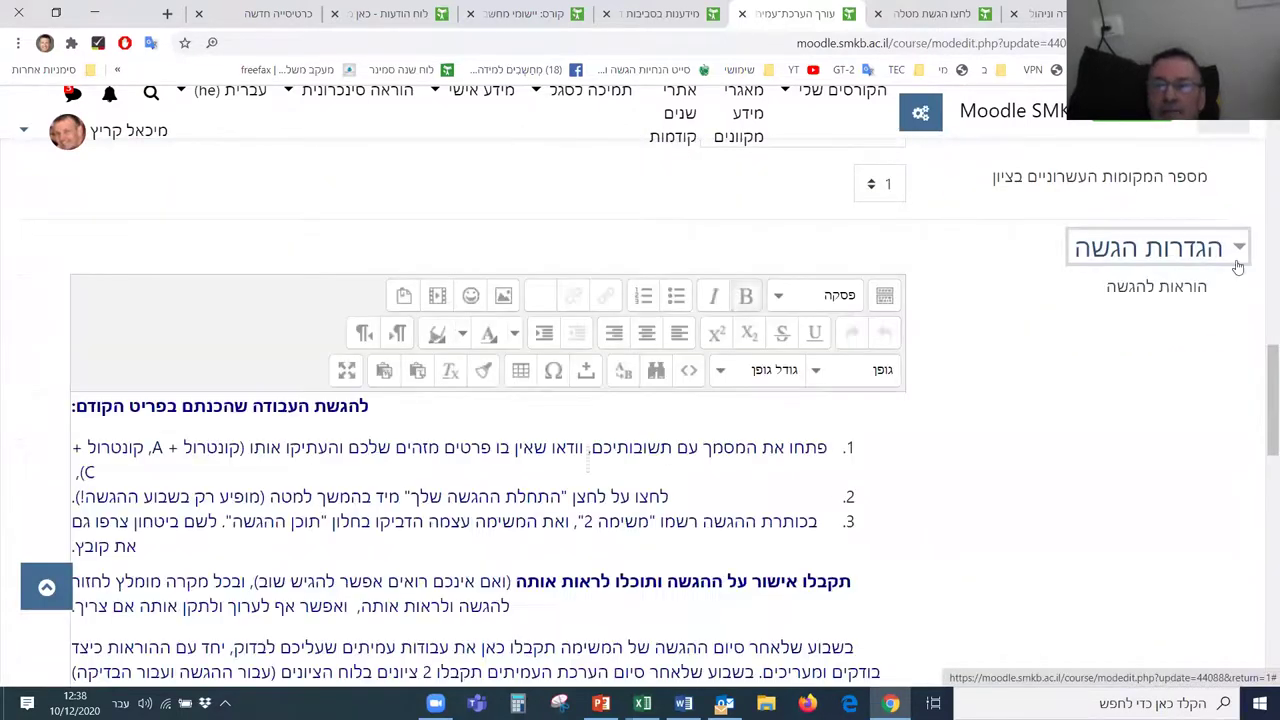
{"action": "scroll", "coordinate": [1213, 375], "scroll_direction": "down", "scroll_amount": 6}
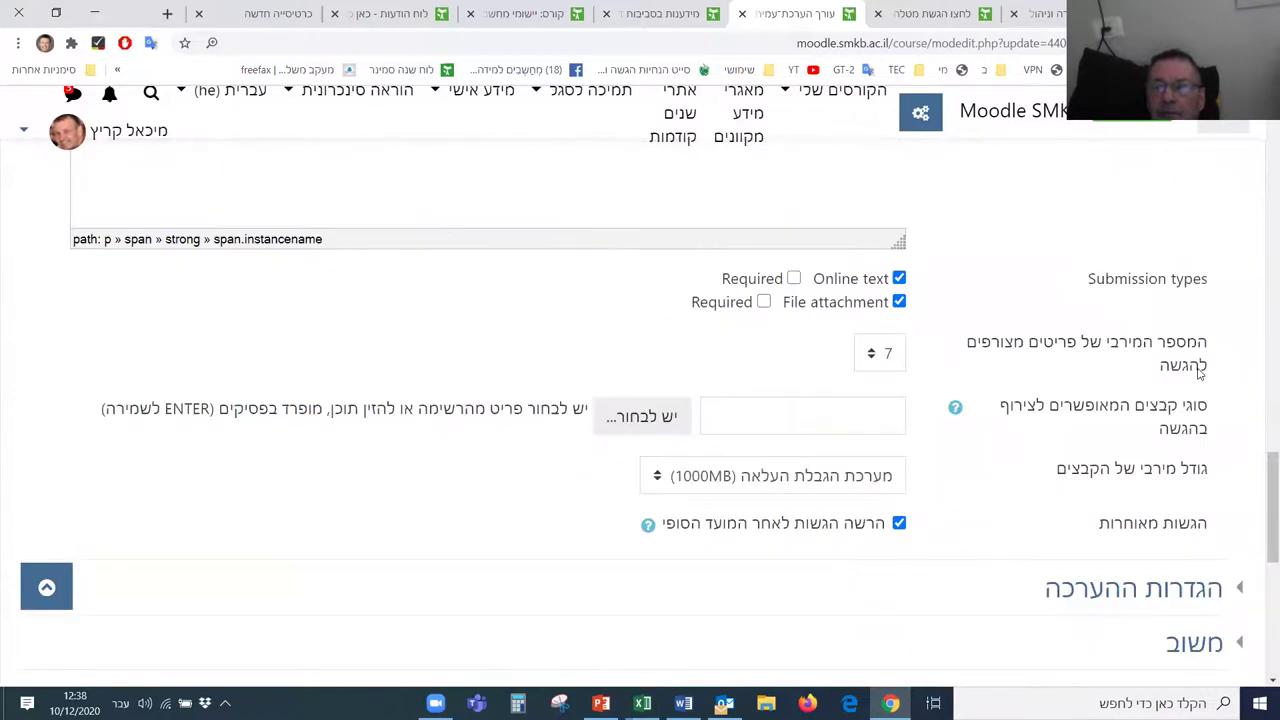
{"action": "scroll", "coordinate": [1200, 373], "scroll_direction": "down", "scroll_amount": 1}
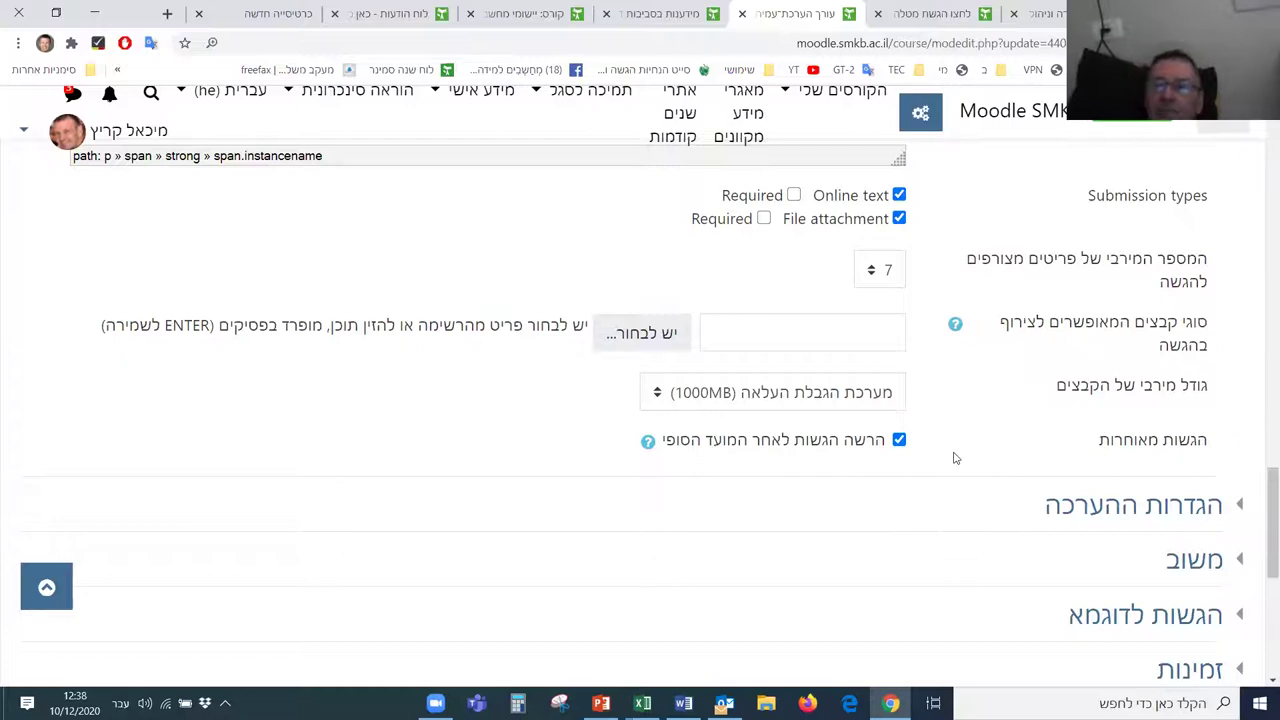
{"action": "scroll", "coordinate": [954, 457], "scroll_direction": "up", "scroll_amount": 1}
{"action": "scroll", "coordinate": [954, 457], "scroll_direction": "down", "scroll_amount": 1}
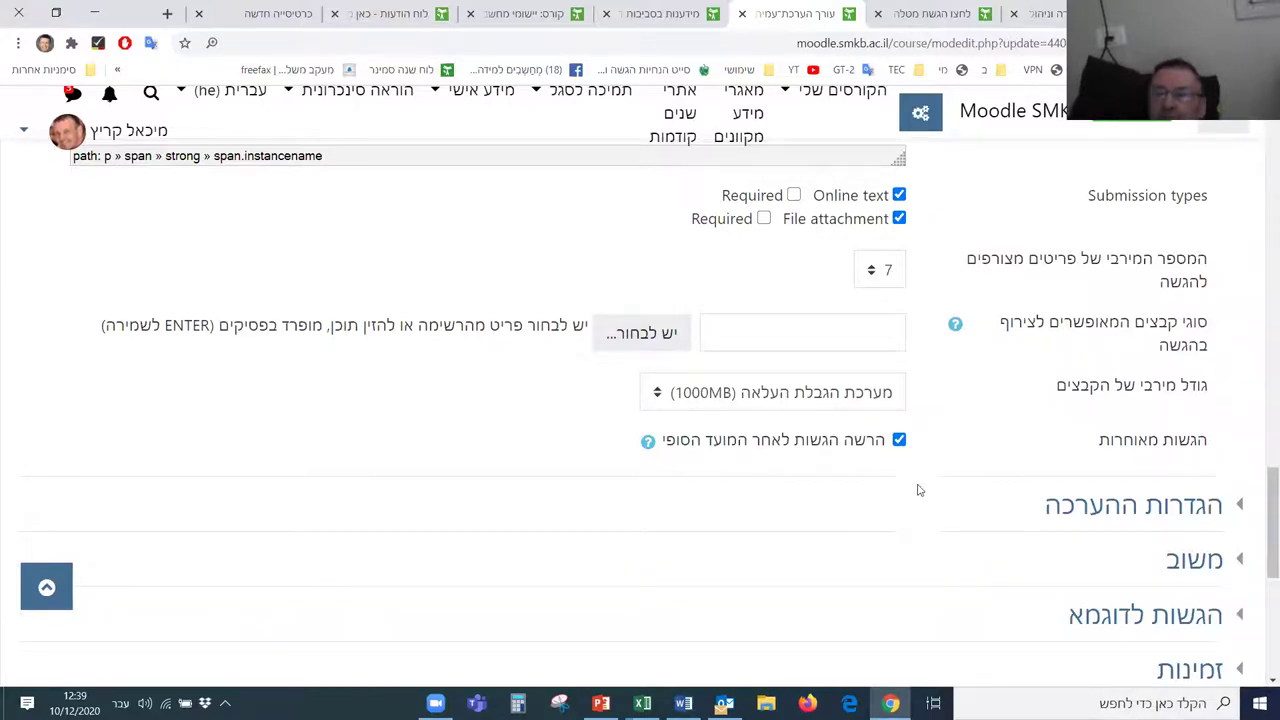
Step: Expand the הגדרות ההערכה section and enlarge the הוראות להערכה editor to fit its full text
{"action": "scroll", "coordinate": [870, 430], "scroll_direction": "down", "scroll_amount": 2}
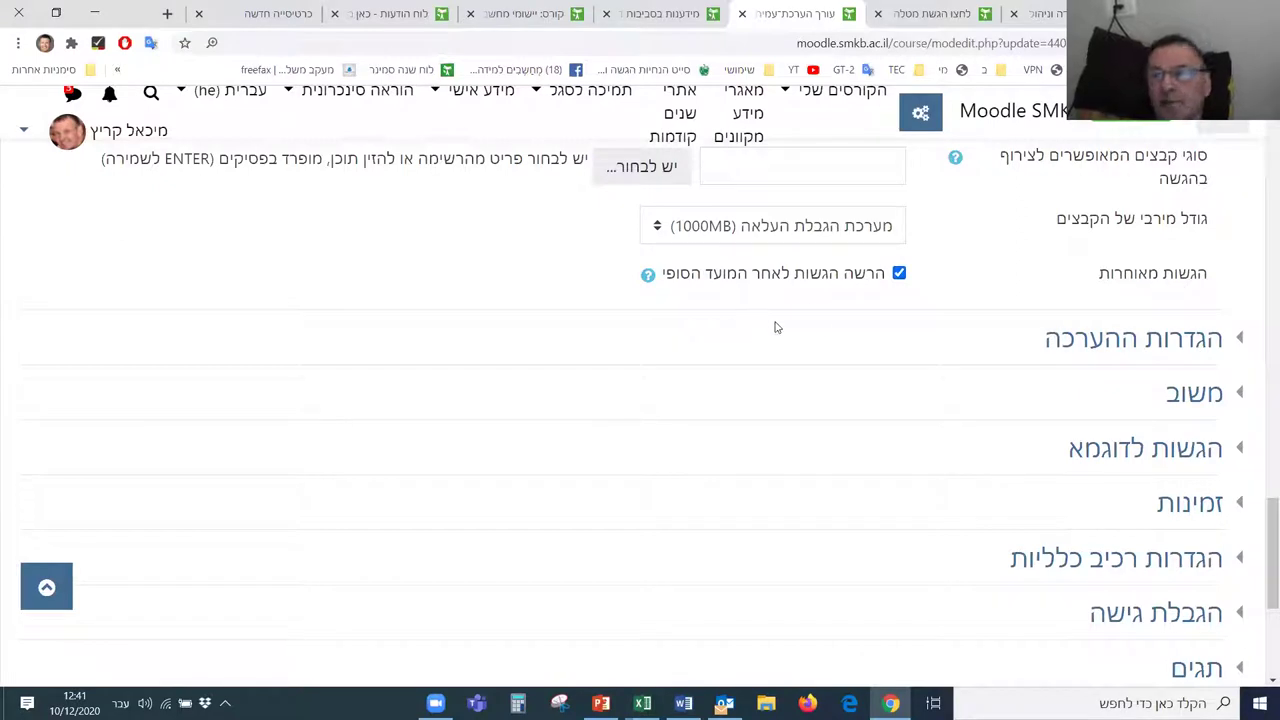
{"action": "scroll", "coordinate": [855, 346], "scroll_direction": "down", "scroll_amount": 2}
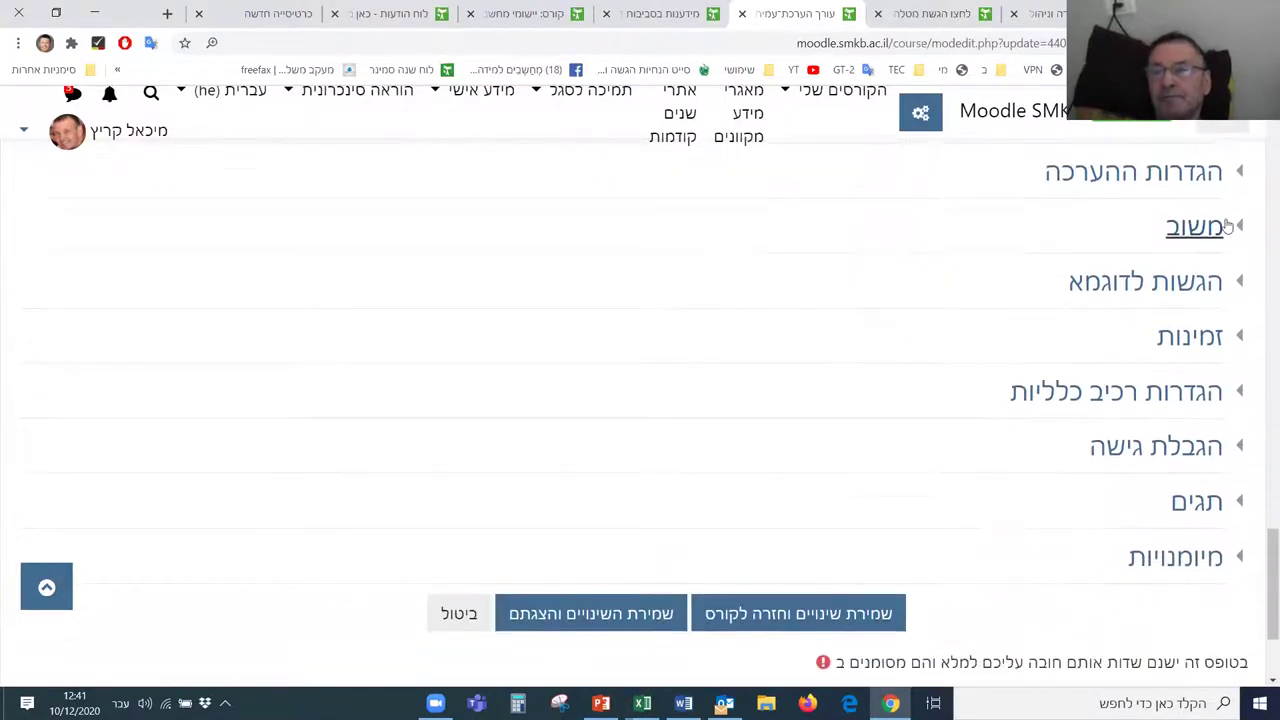
{"action": "scroll", "coordinate": [943, 368], "scroll_direction": "up", "scroll_amount": 2}
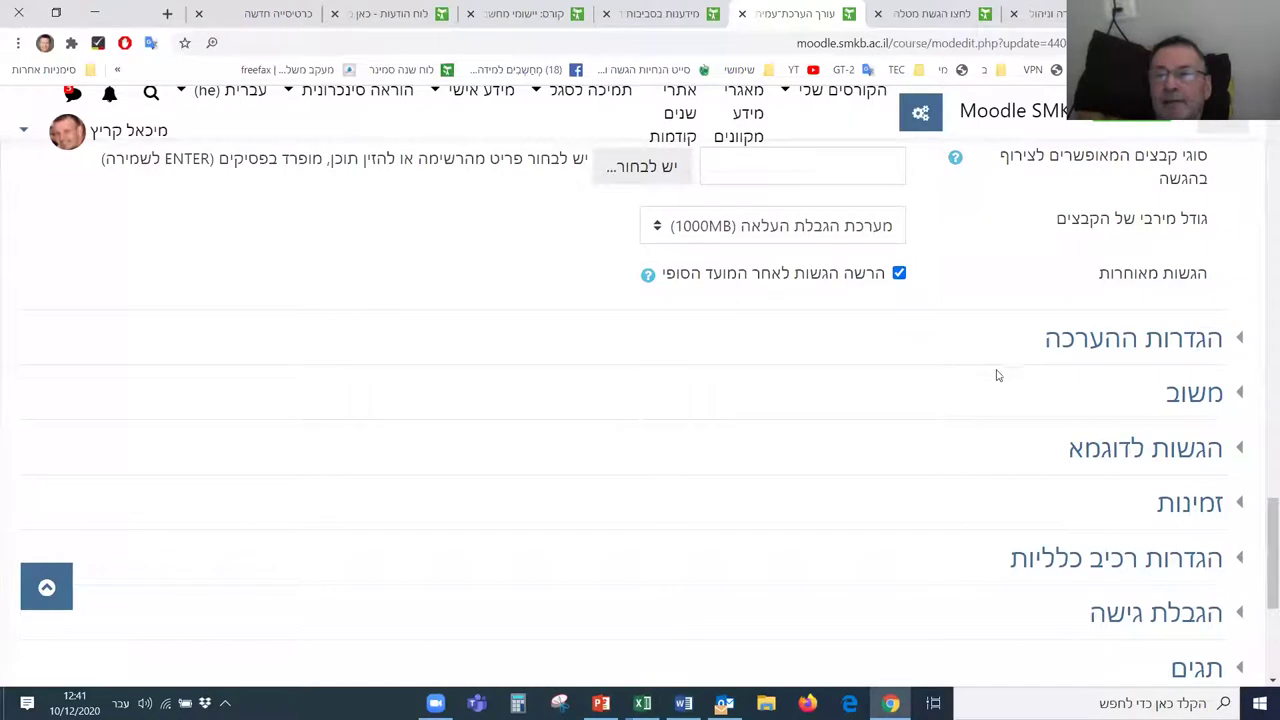
{"action": "left_click", "coordinate": [1240, 342]}
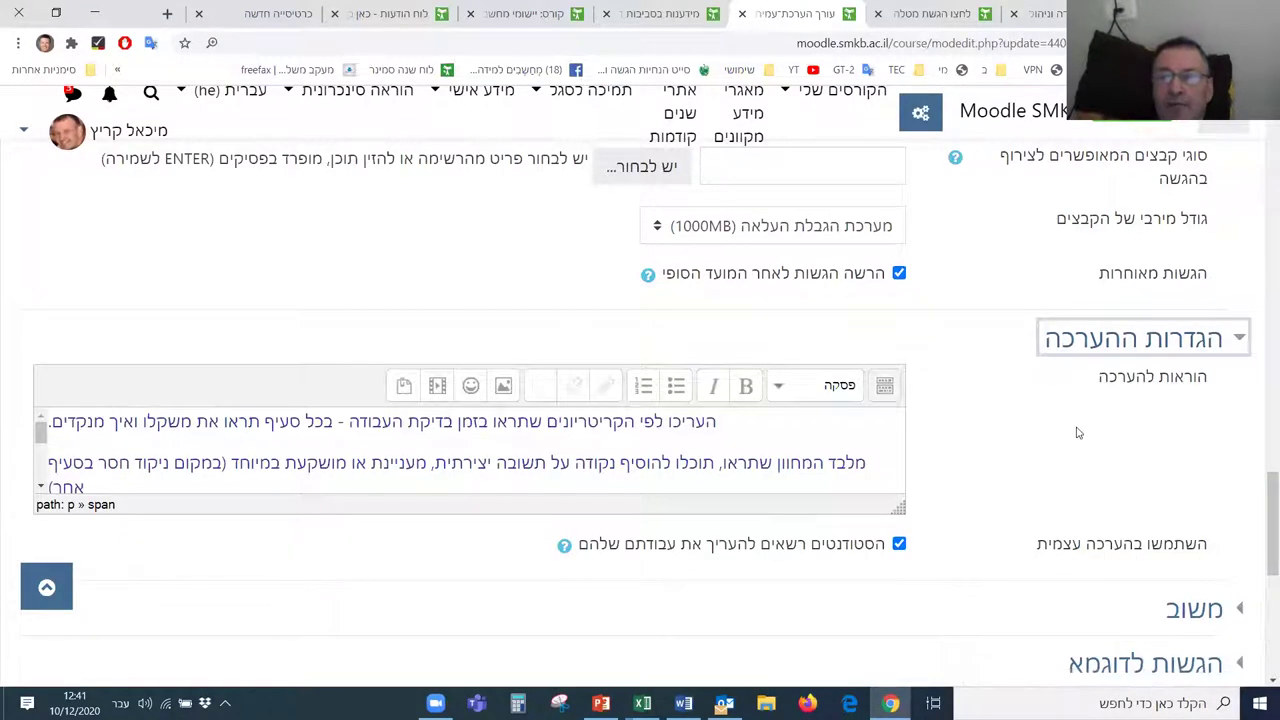
{"action": "scroll", "coordinate": [1077, 434], "scroll_direction": "down", "scroll_amount": 3}
{"action": "left_click_drag", "start_coordinate": [899, 258], "coordinate": [894, 600]}
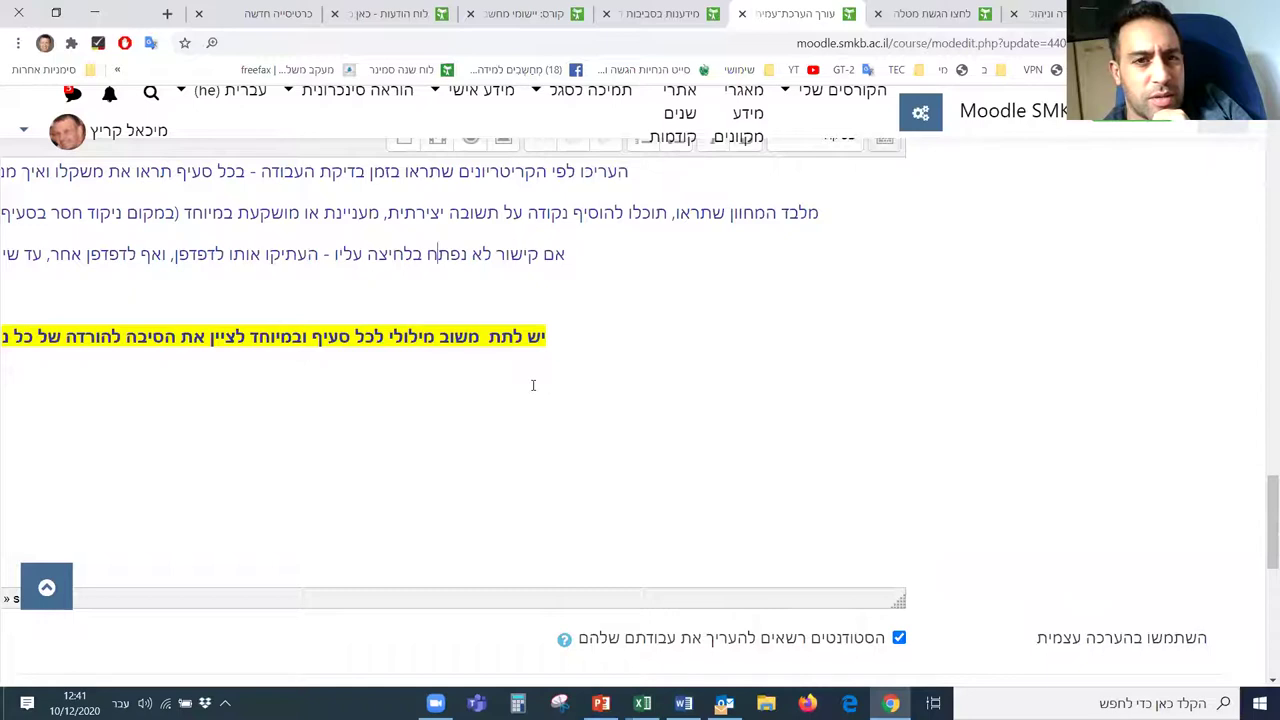
Step: Right-align all the הוראות להערכה text, using the expanded formatting tools
{"action": "key", "text": "ctrl+a"}
{"action": "scroll", "coordinate": [533, 385], "scroll_direction": "up", "scroll_amount": 2}
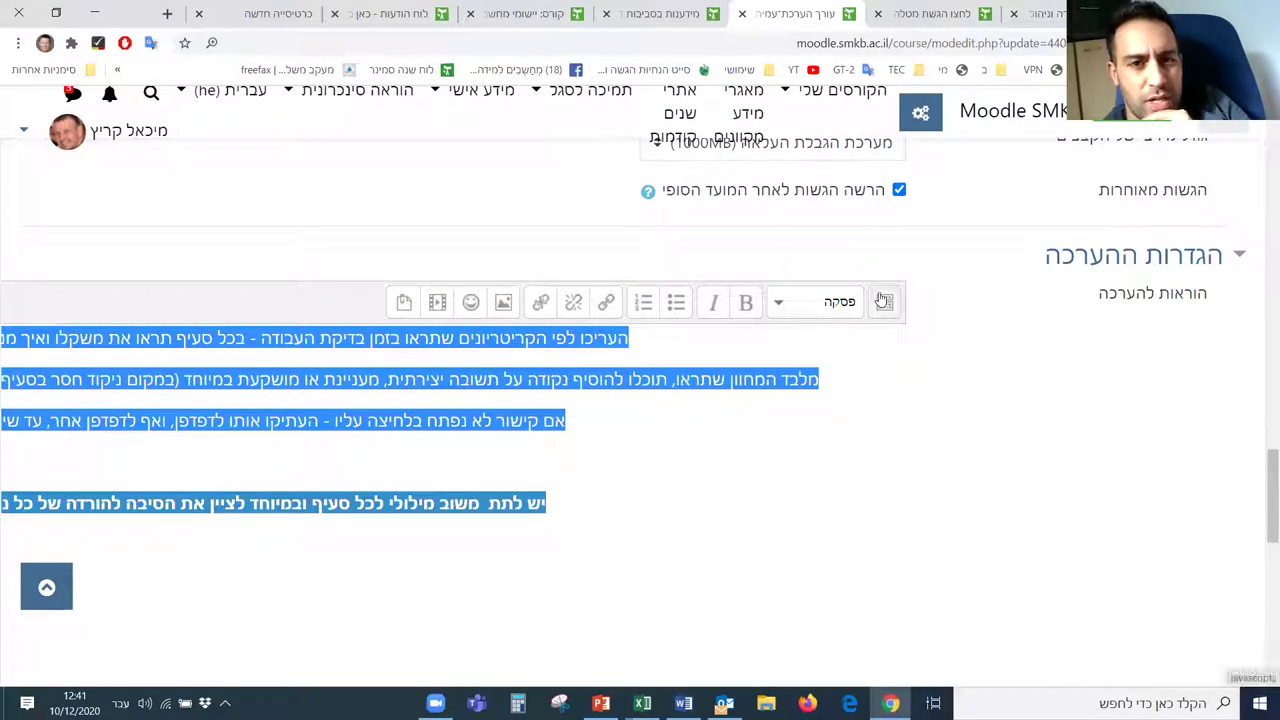
{"action": "left_click", "coordinate": [883, 302]}
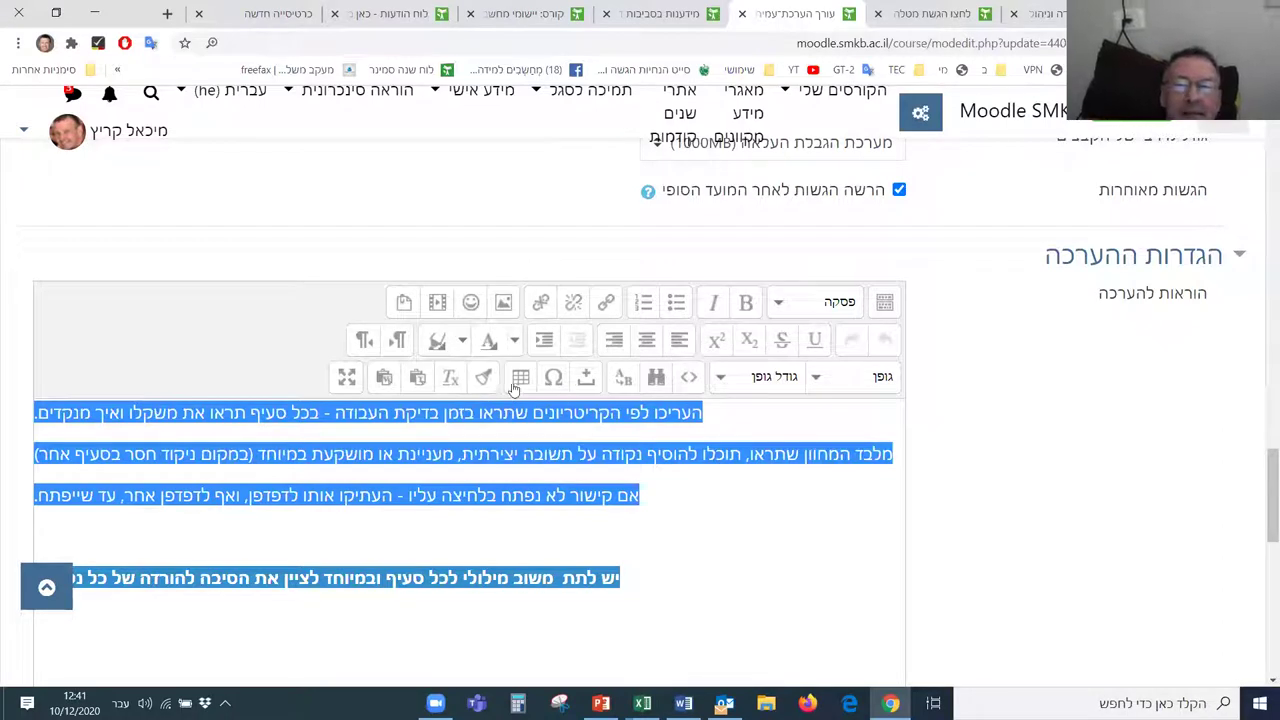
{"action": "left_click", "coordinate": [616, 340]}
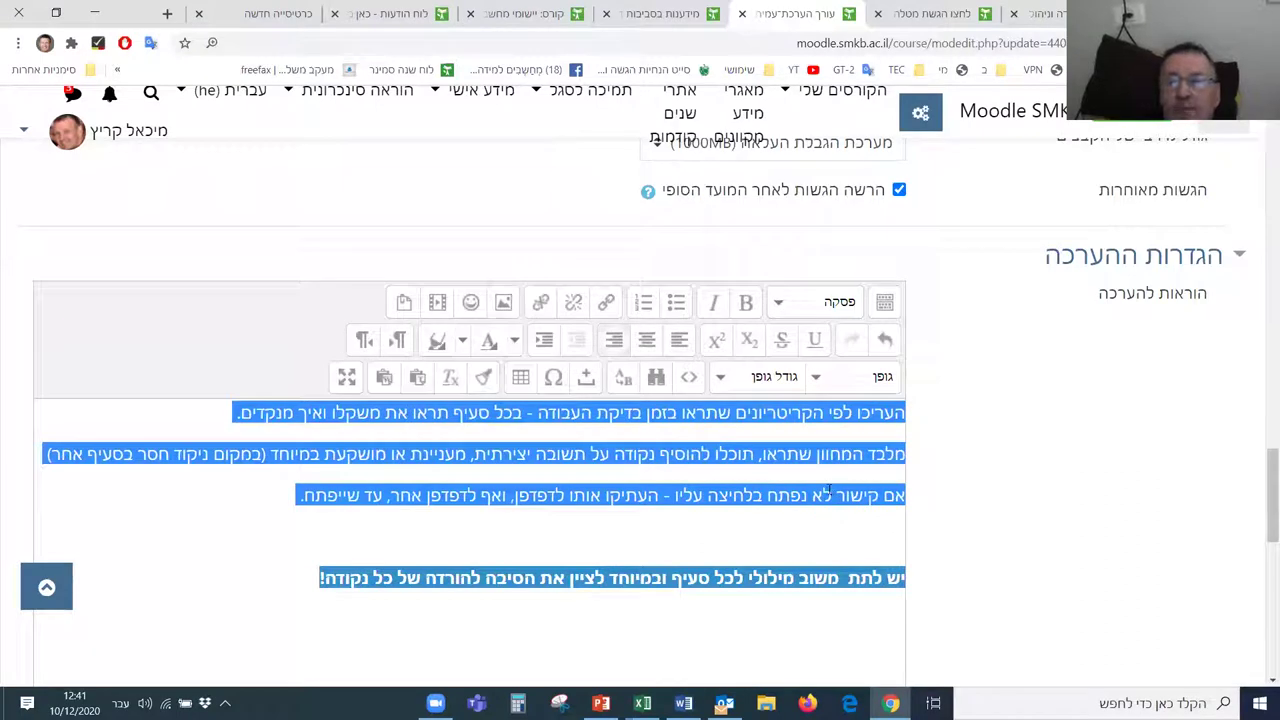
Step: Read through the הוראות להערכה text, clear its selection, and examine the self-assessment option beneath it
{"action": "scroll", "coordinate": [992, 532], "scroll_direction": "down", "scroll_amount": 2}
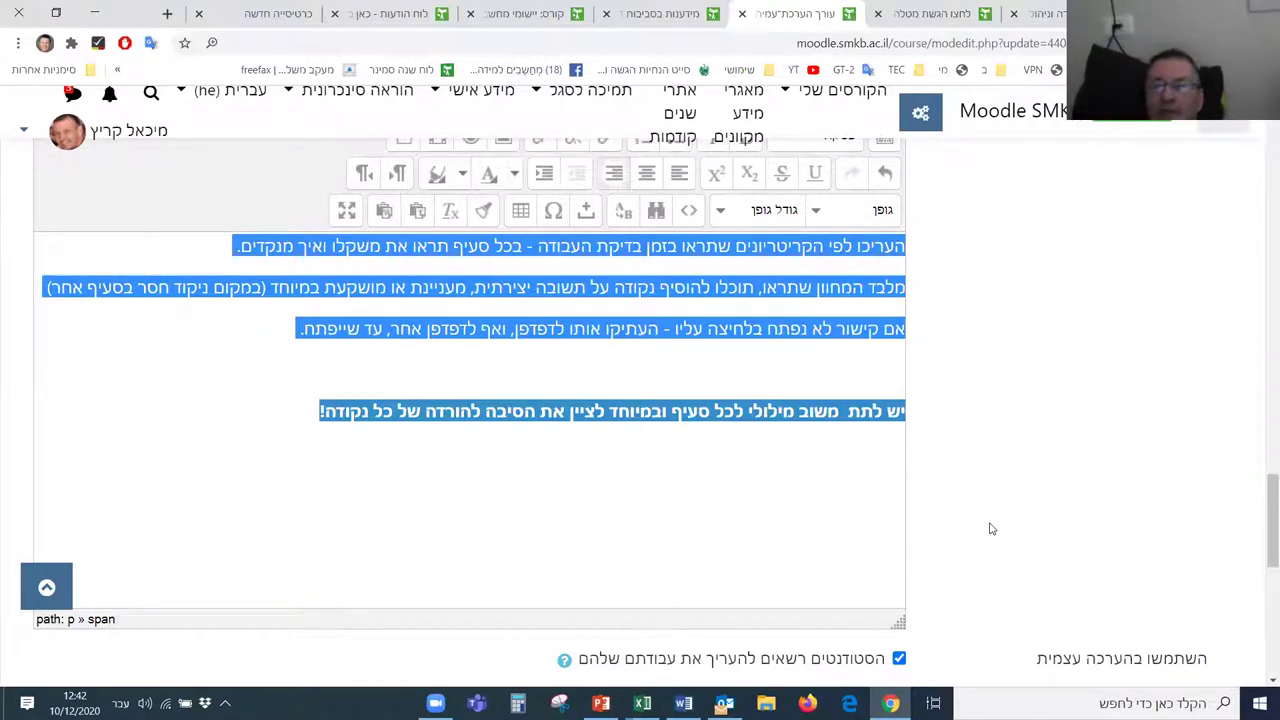
{"action": "scroll", "coordinate": [998, 515], "scroll_direction": "up", "scroll_amount": 1}
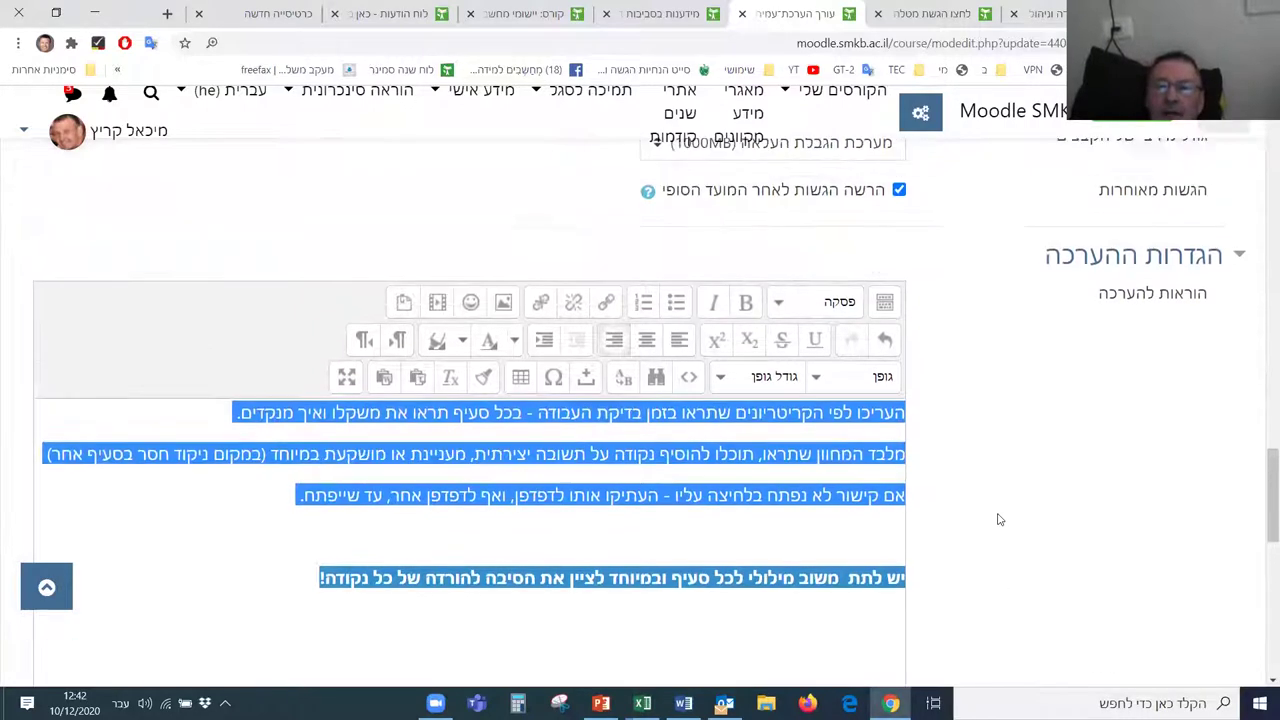
{"action": "scroll", "coordinate": [999, 519], "scroll_direction": "down", "scroll_amount": 1}
{"action": "scroll", "coordinate": [998, 519], "scroll_direction": "up", "scroll_amount": 1}
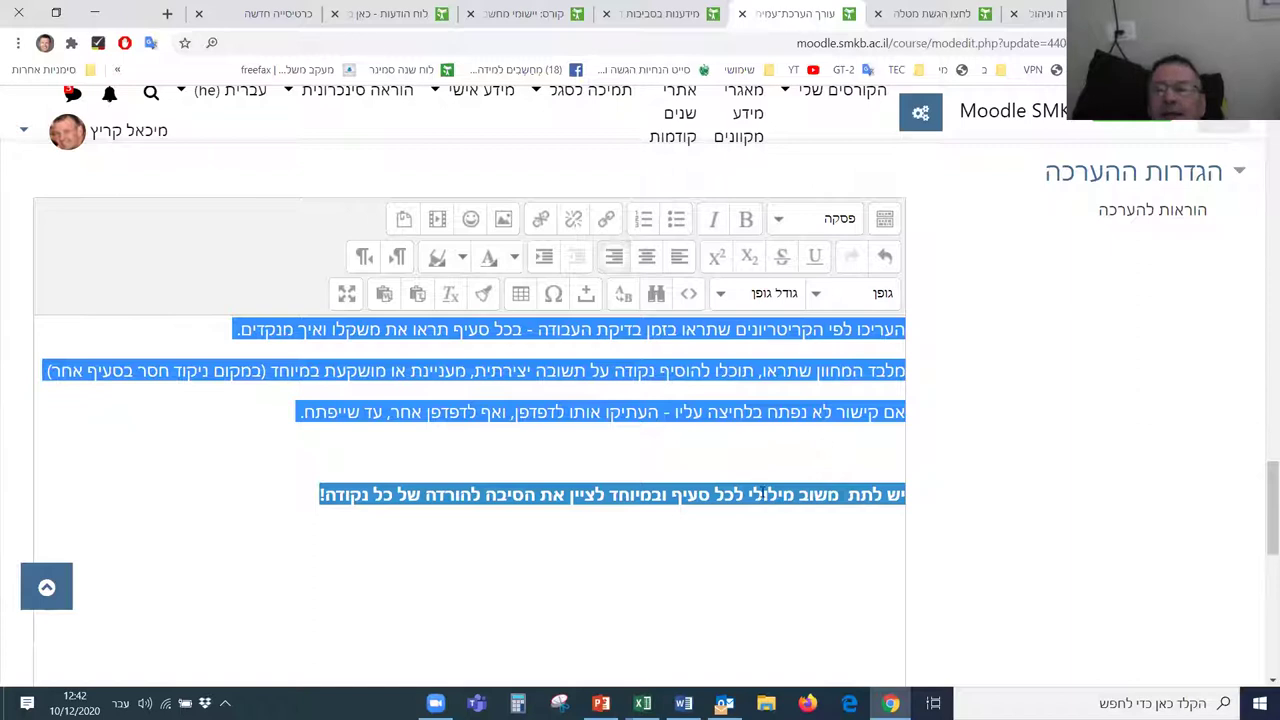
{"action": "left_click", "coordinate": [786, 332]}
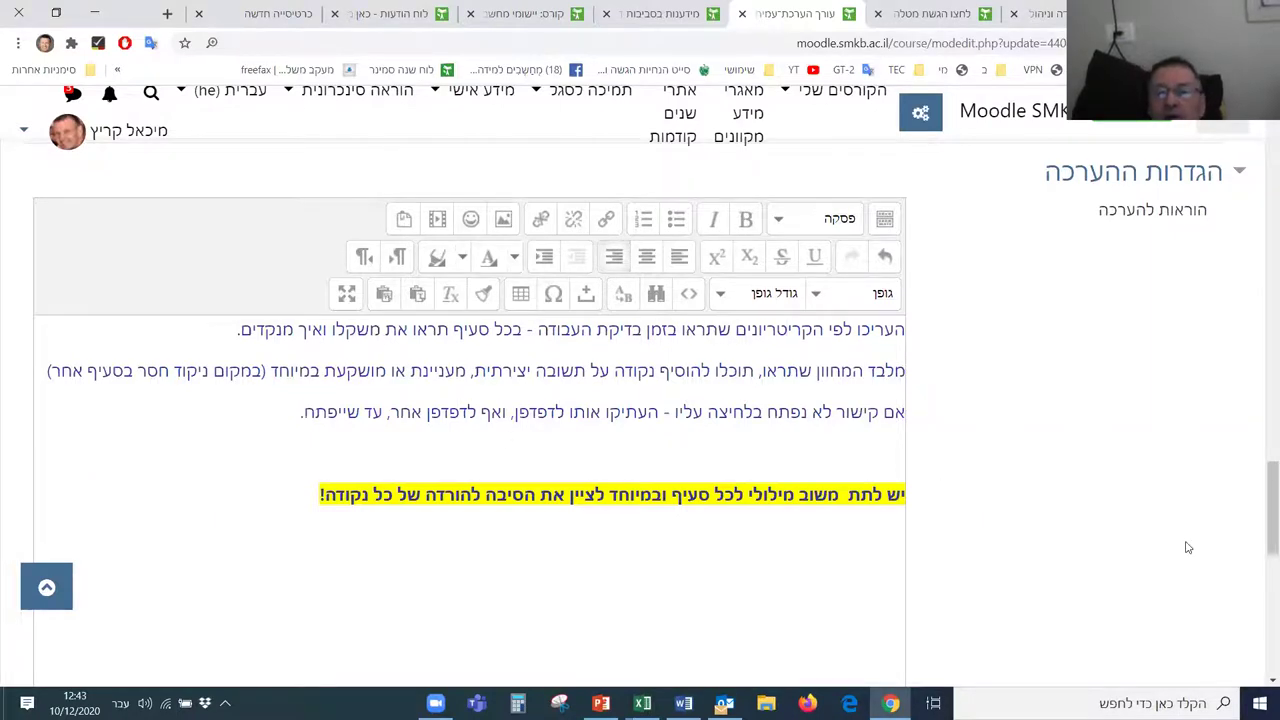
{"action": "scroll", "coordinate": [1115, 490], "scroll_direction": "down", "scroll_amount": 1}
{"action": "scroll", "coordinate": [1108, 485], "scroll_direction": "down", "scroll_amount": 2}
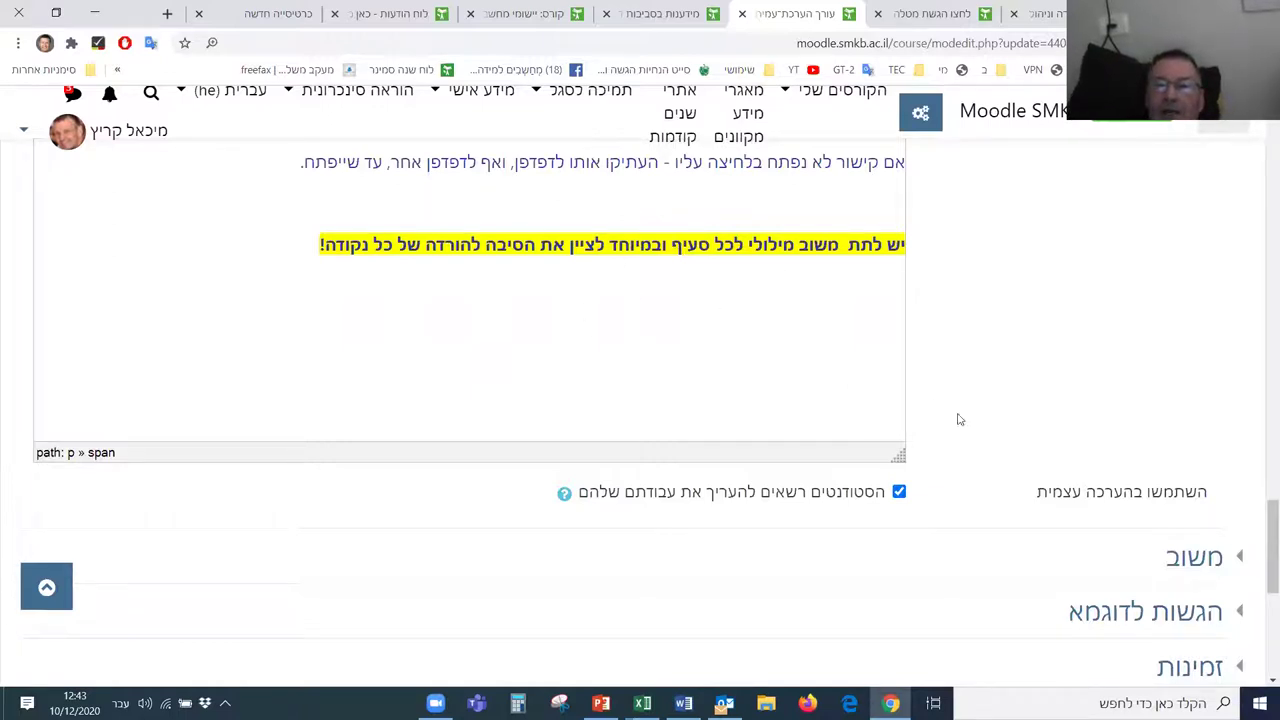
{"action": "scroll", "coordinate": [1072, 464], "scroll_direction": "down", "scroll_amount": 3}
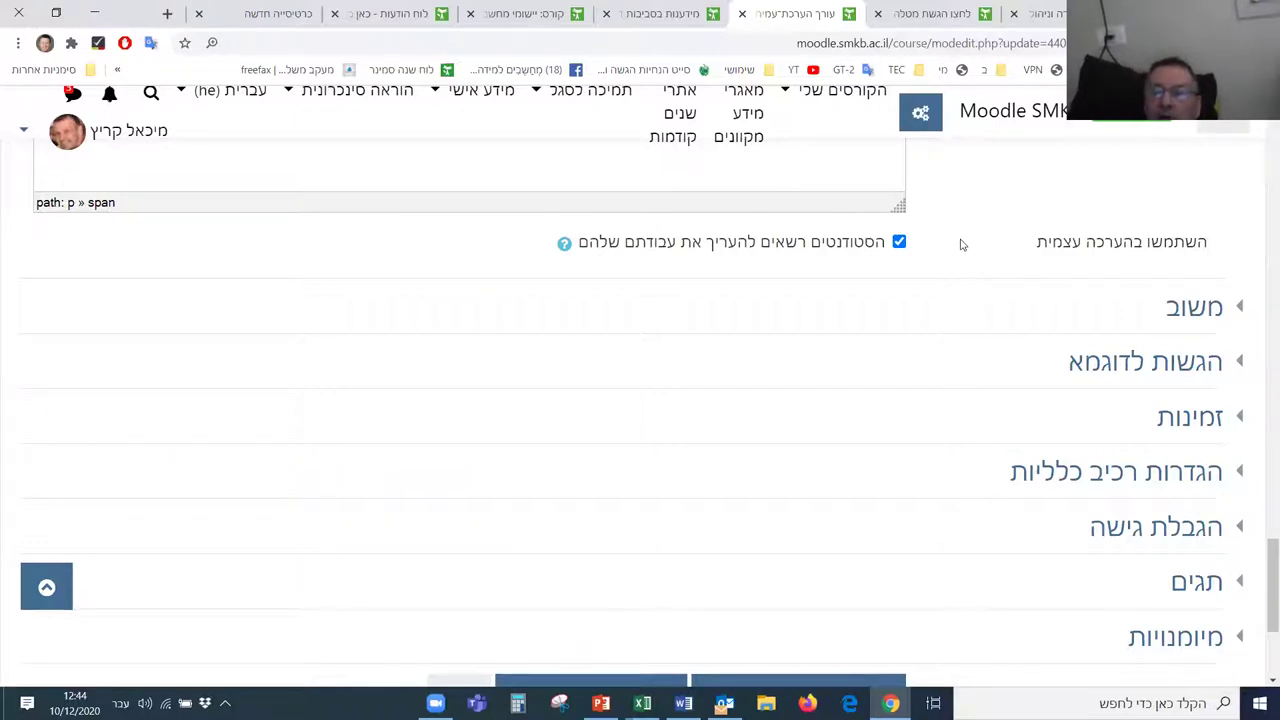
Step: Expand the משוב section and examine its general feedback mode, feedback attachment limit and סיכום text
{"action": "scroll", "coordinate": [1048, 465], "scroll_direction": "down", "scroll_amount": 2}
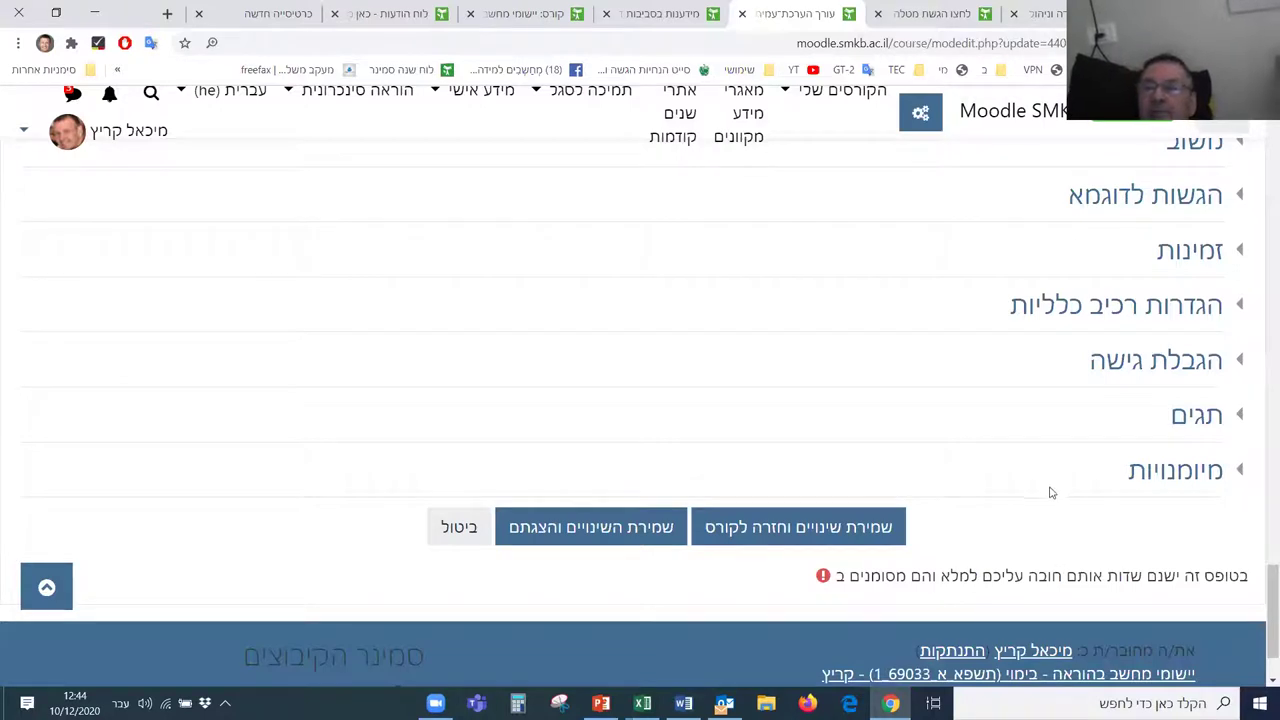
{"action": "scroll", "coordinate": [1050, 490], "scroll_direction": "up", "scroll_amount": 2}
{"action": "scroll", "coordinate": [1045, 494], "scroll_direction": "up", "scroll_amount": 1}
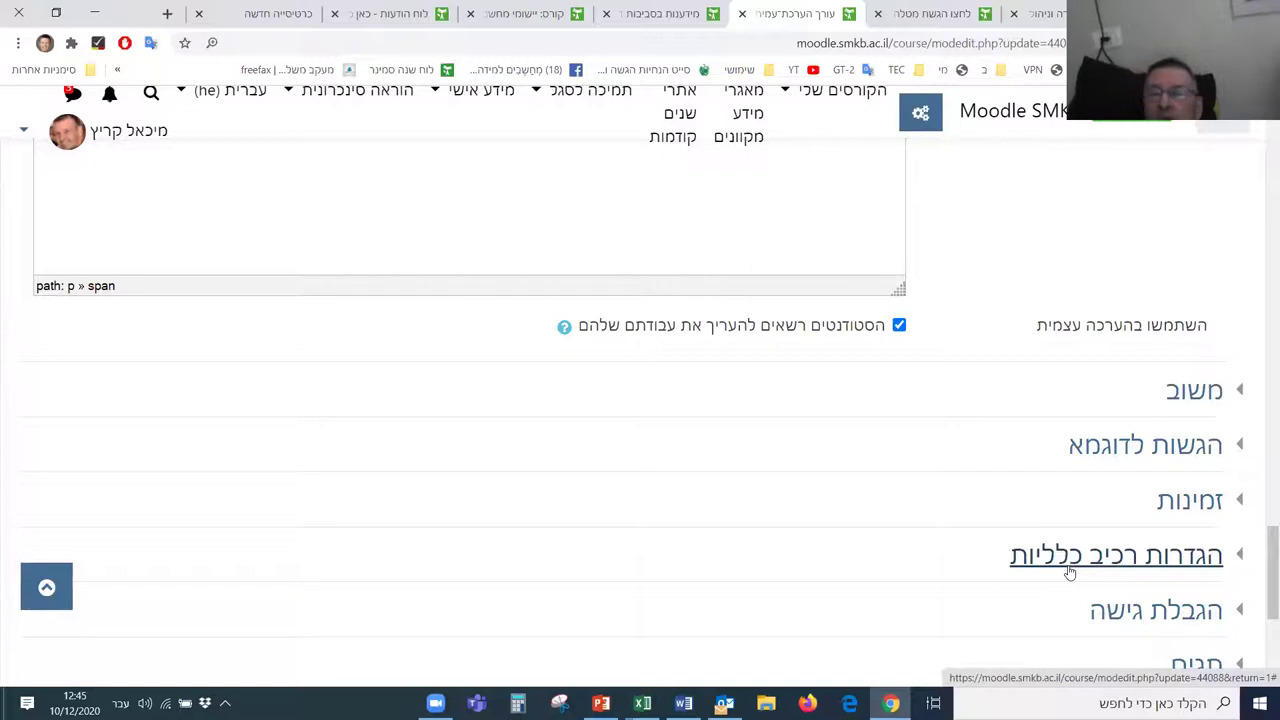
{"action": "left_click", "coordinate": [1237, 394]}
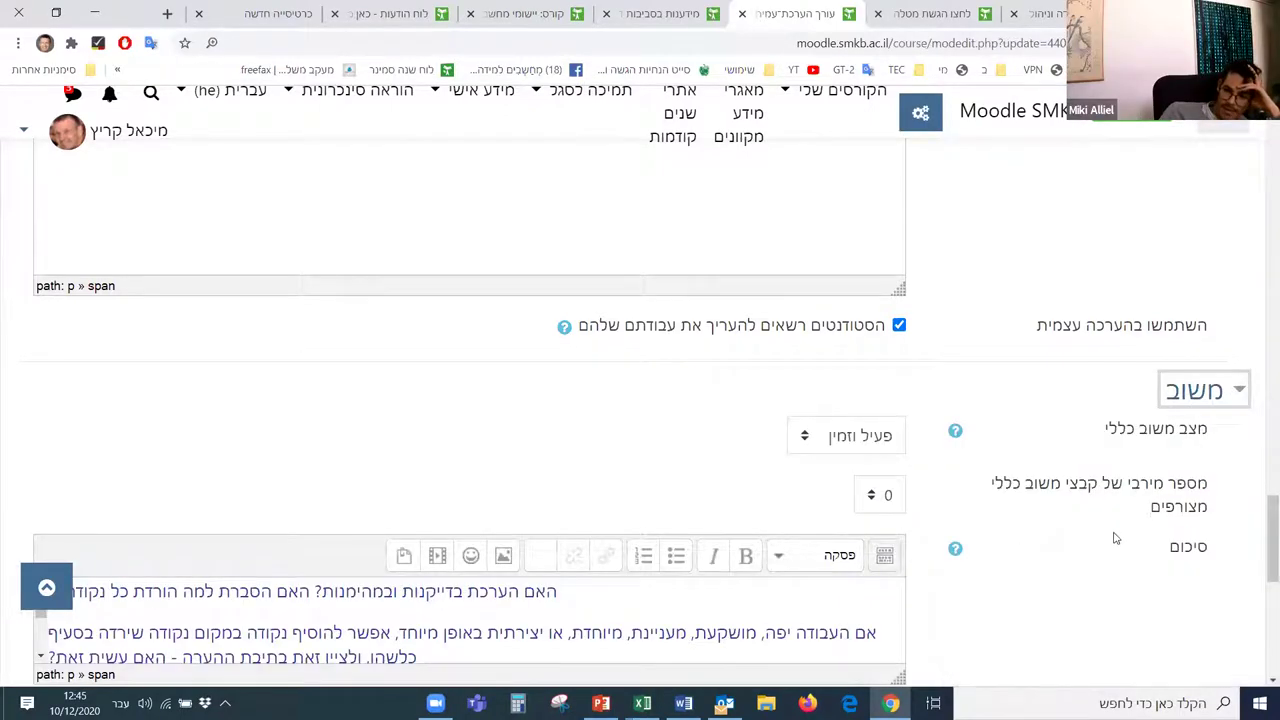
{"action": "scroll", "coordinate": [1117, 528], "scroll_direction": "down", "scroll_amount": 2}
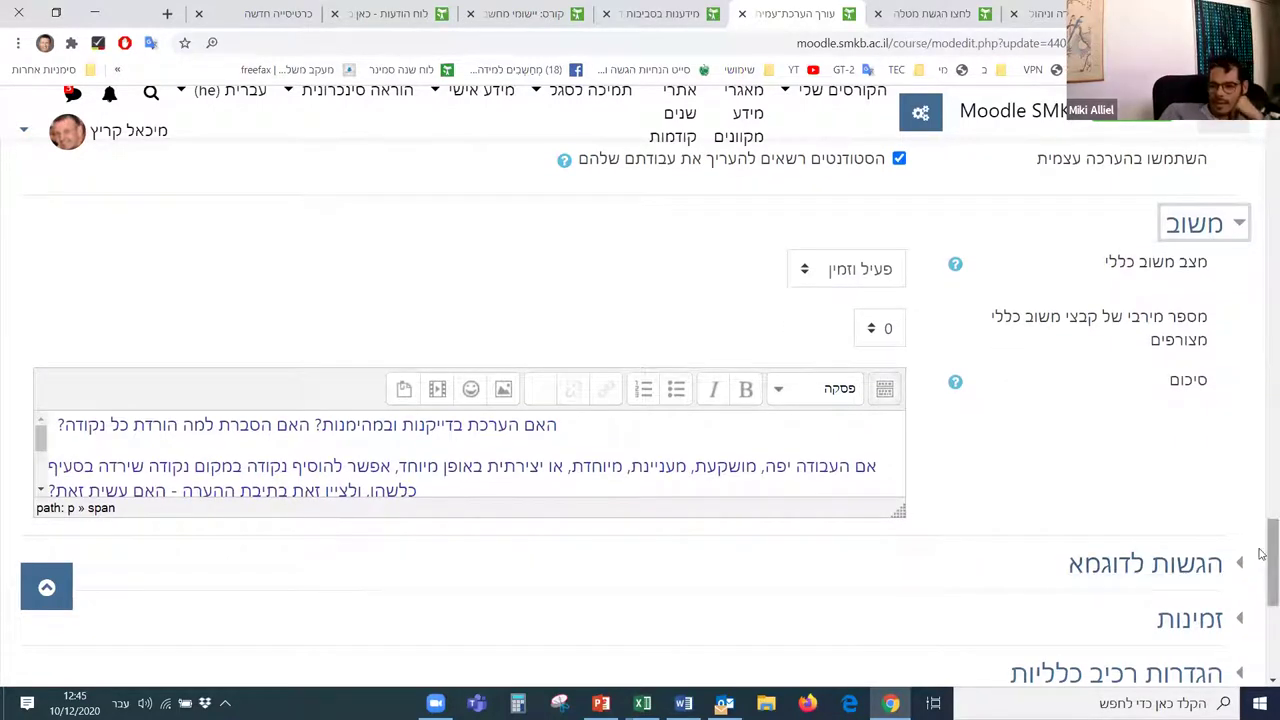
{"action": "scroll", "coordinate": [1261, 567], "scroll_direction": "down", "scroll_amount": 1}
{"action": "scroll", "coordinate": [1261, 567], "scroll_direction": "down", "scroll_amount": 1}
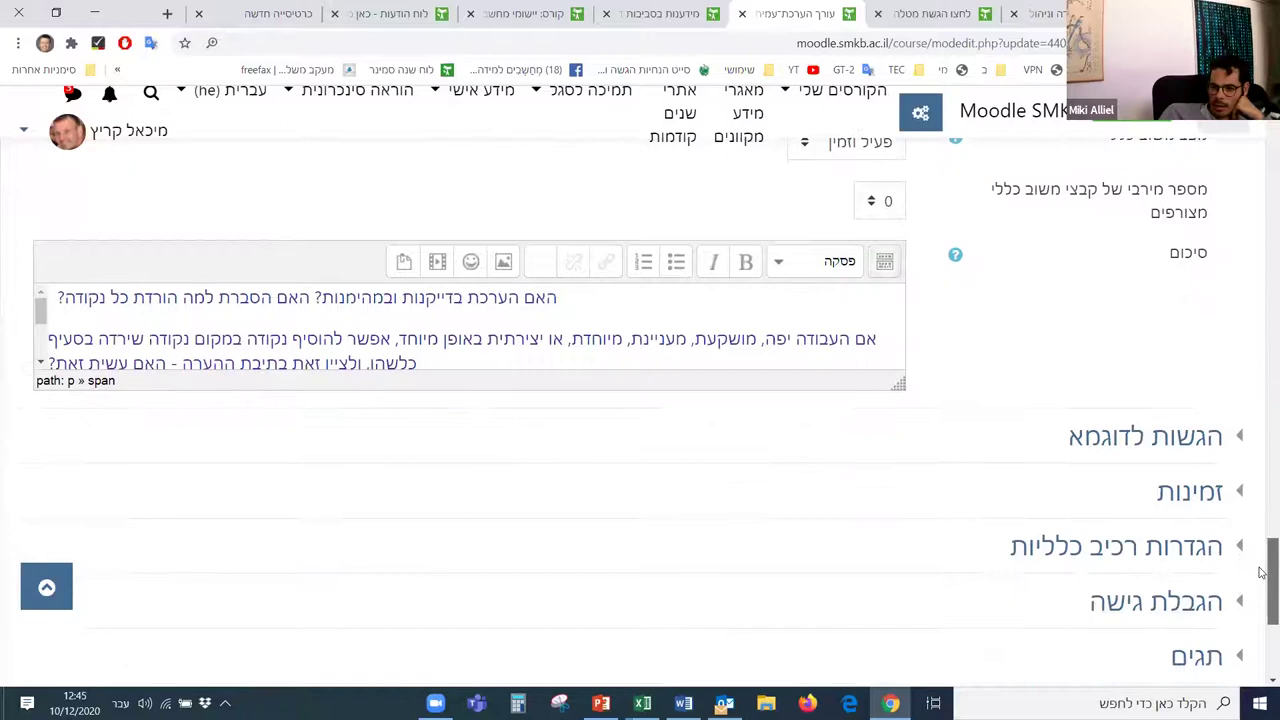
{"action": "scroll", "coordinate": [1262, 560], "scroll_direction": "up", "scroll_amount": 2}
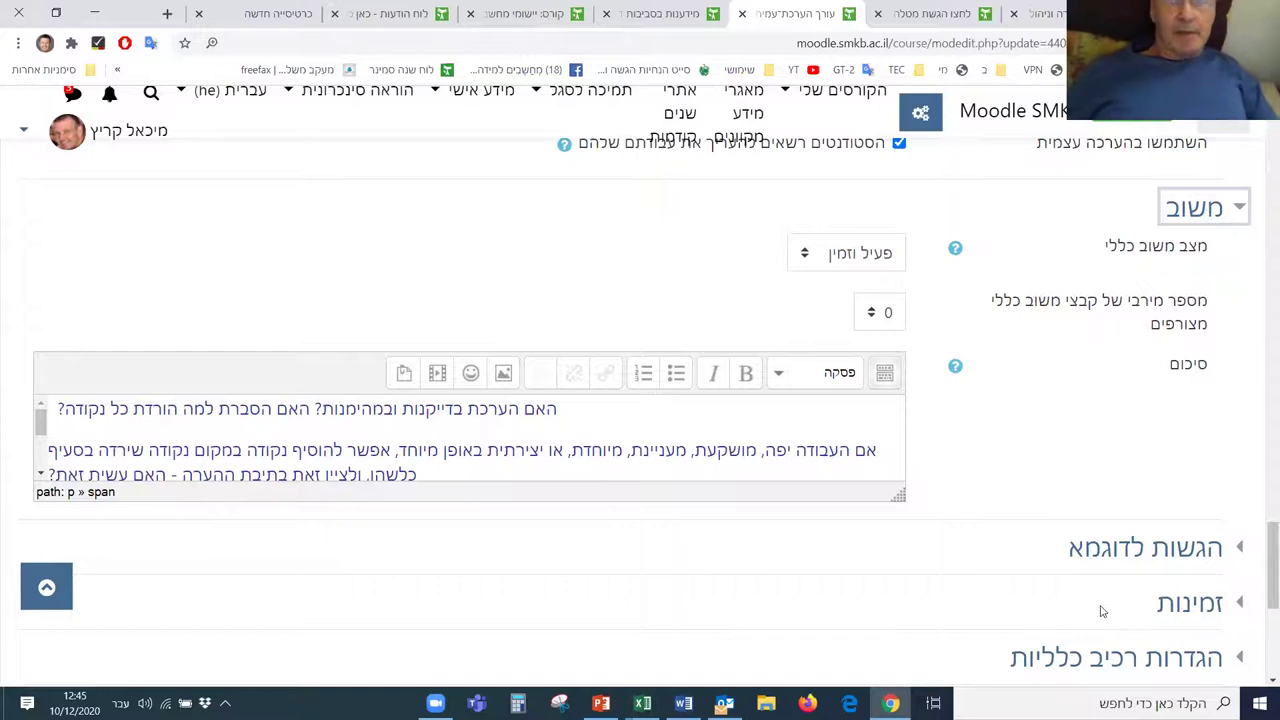
Step: Switch to the PowerPoint presentation and show the slide on the conditions for a successful peer assessment activity
{"action": "key", "text": "alt+Tab"}
{"action": "key", "text": "alt+Tab"}
{"action": "key", "text": "alt+Tab"}
{"action": "key", "text": "alt+Tab"}
{"action": "key", "text": "alt+Tab"}
{"action": "key", "text": "alt+Tab"}
{"action": "key", "text": "alt+Tab"}
{"action": "key", "text": "alt+Tab"}
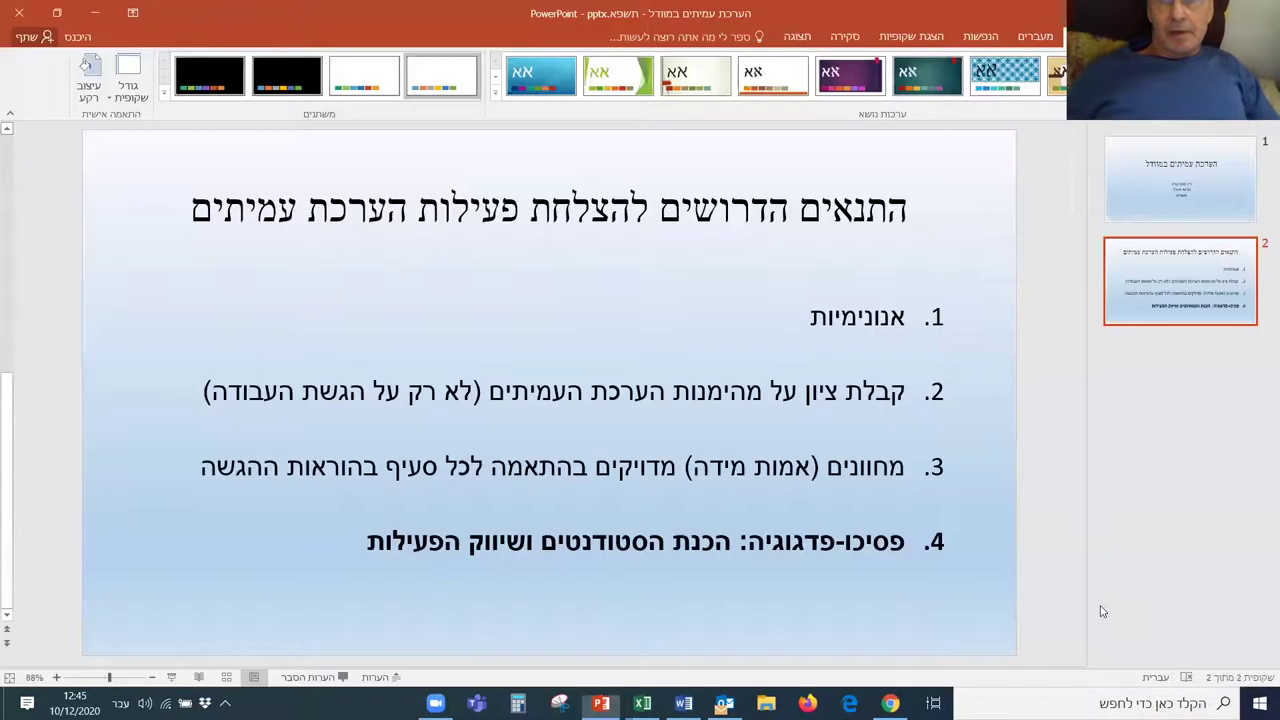
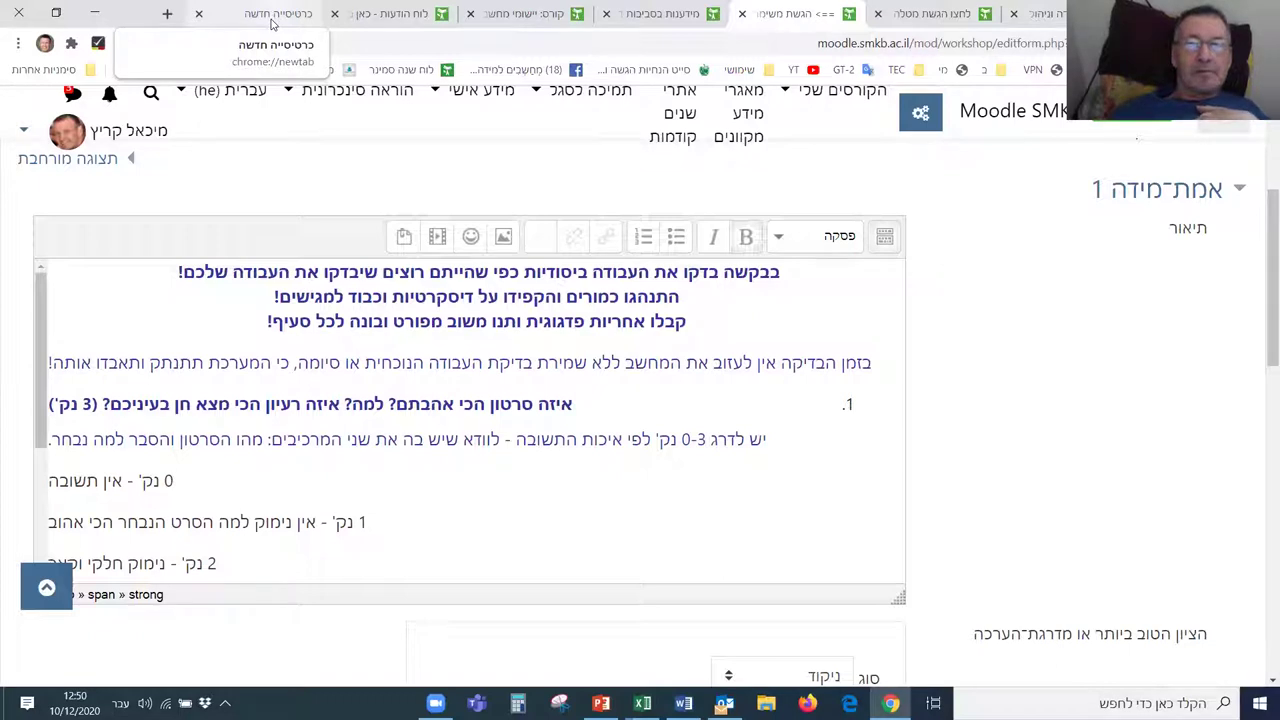
{"action": "left_click", "coordinate": [272, 14]}
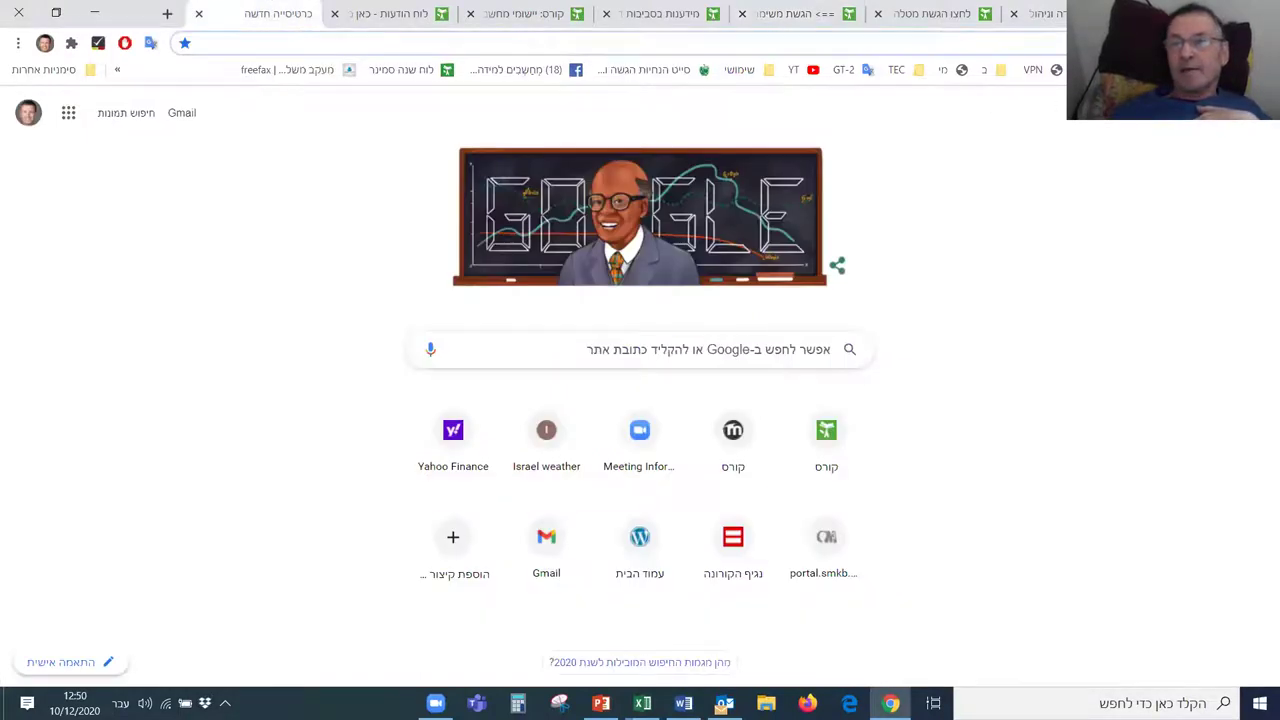
{"action": "left_click", "coordinate": [1110, 70]}
{"action": "mouse_move", "coordinate": [1124, 153]}
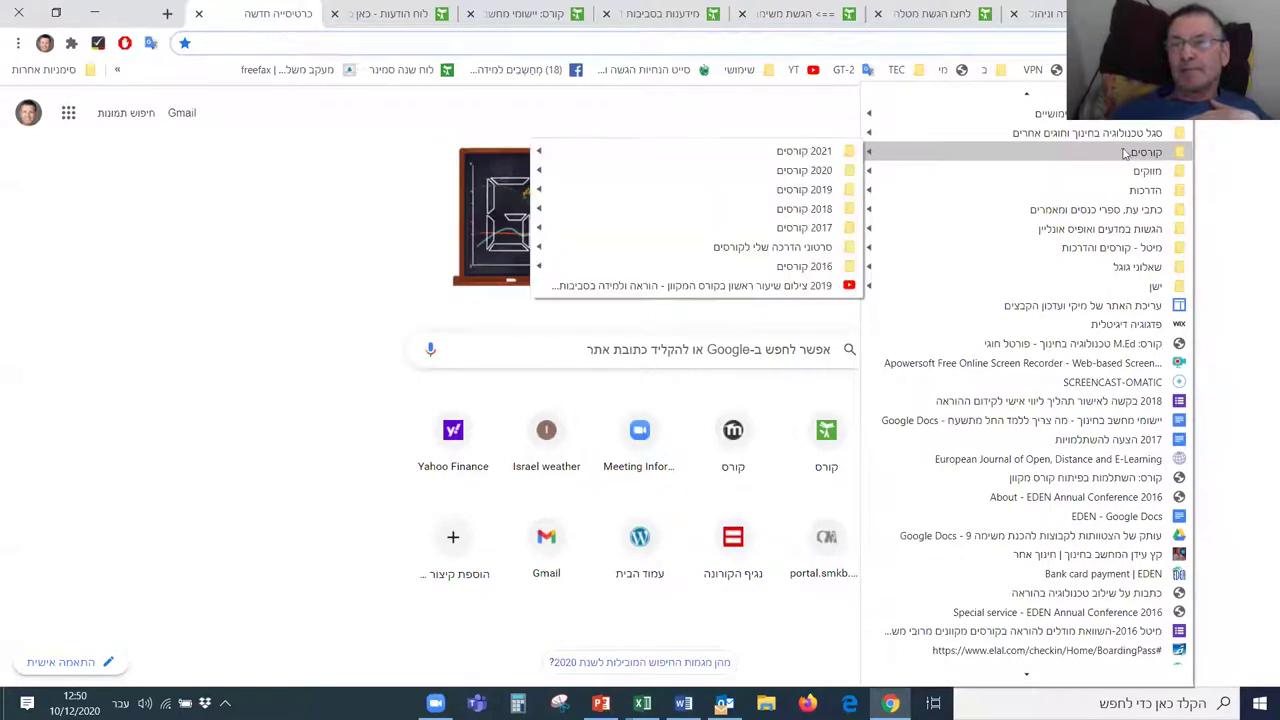
{"action": "mouse_move", "coordinate": [617, 168]}
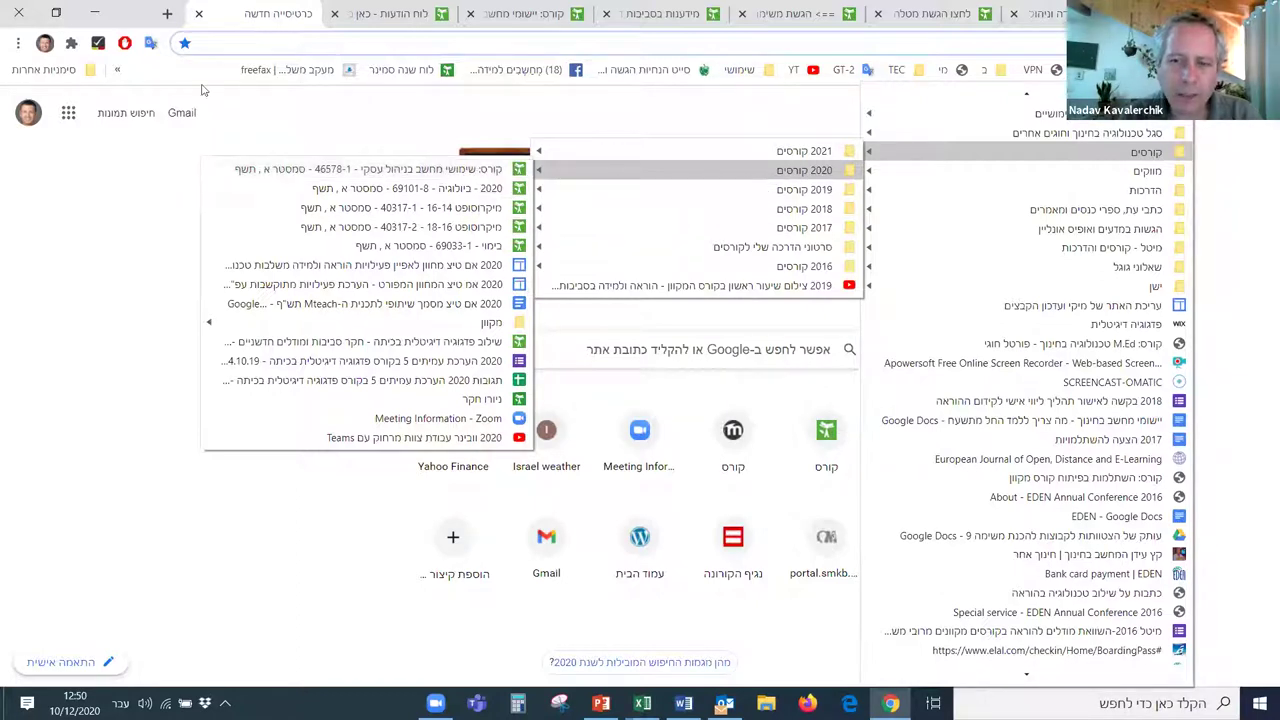
{"action": "left_click", "coordinate": [410, 18]}
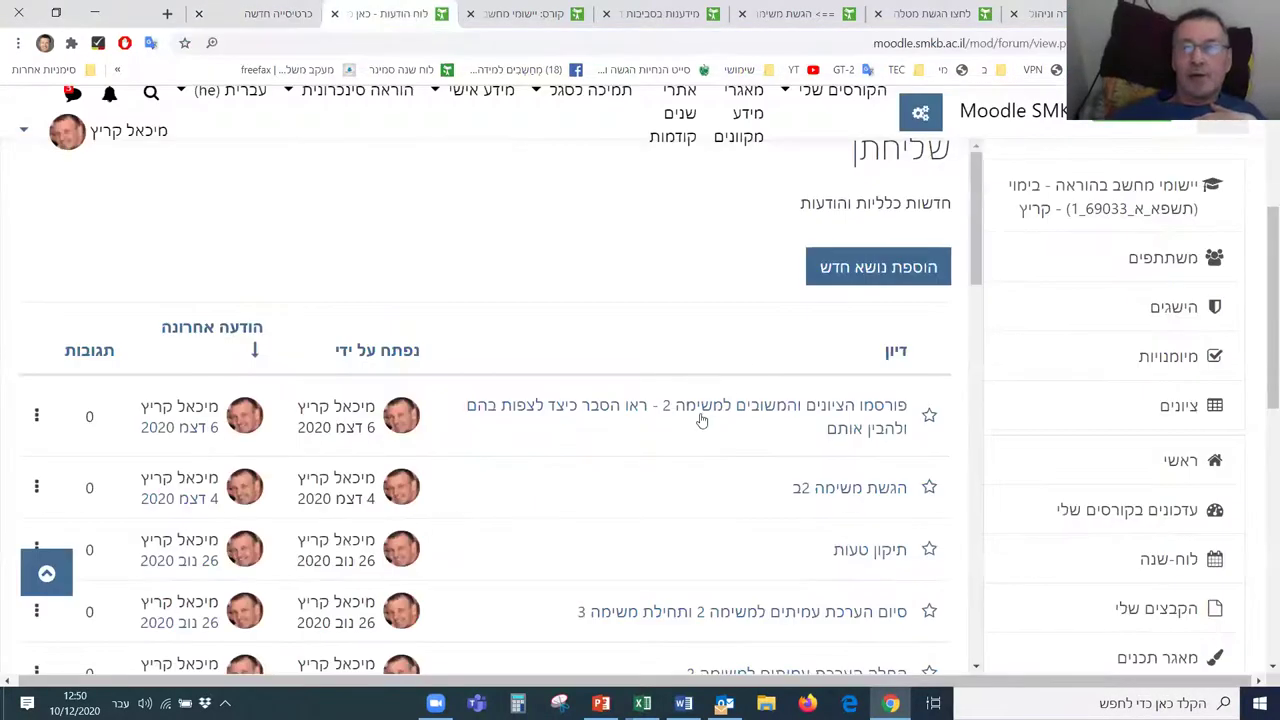
{"action": "left_click", "coordinate": [140, 129]}
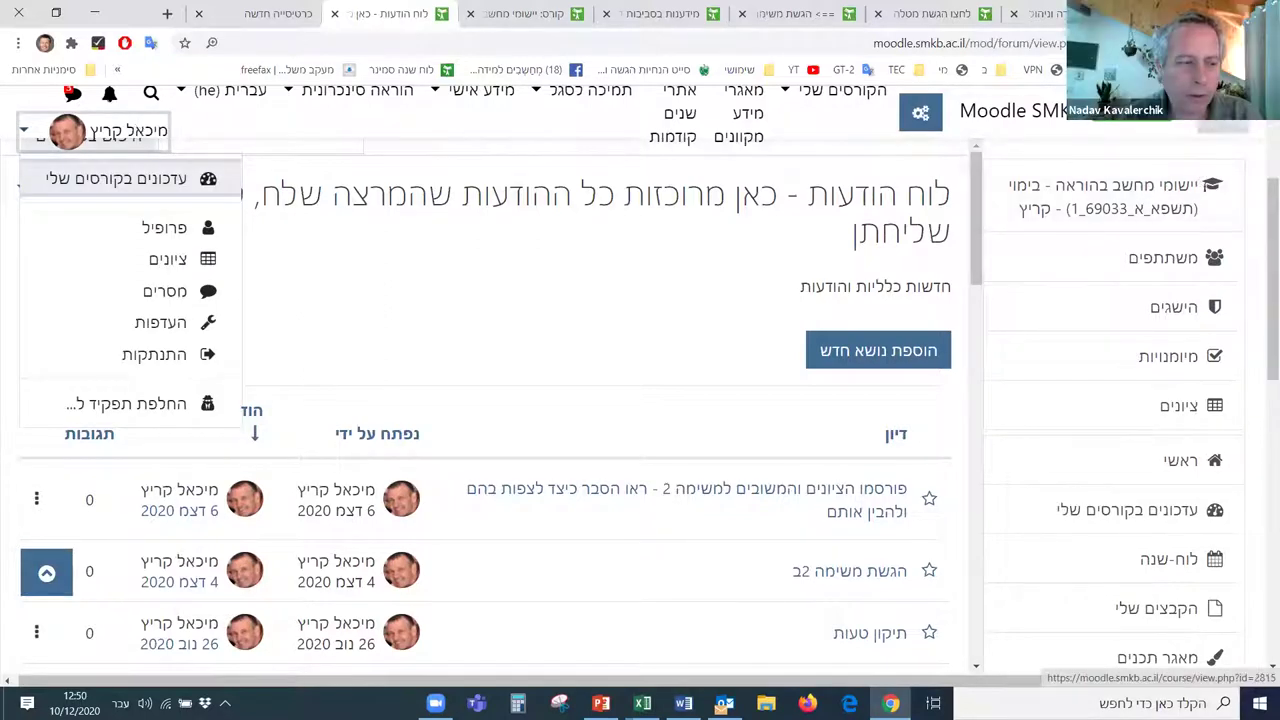
{"action": "left_click", "coordinate": [964, 24]}
{"action": "left_click", "coordinate": [806, 20]}
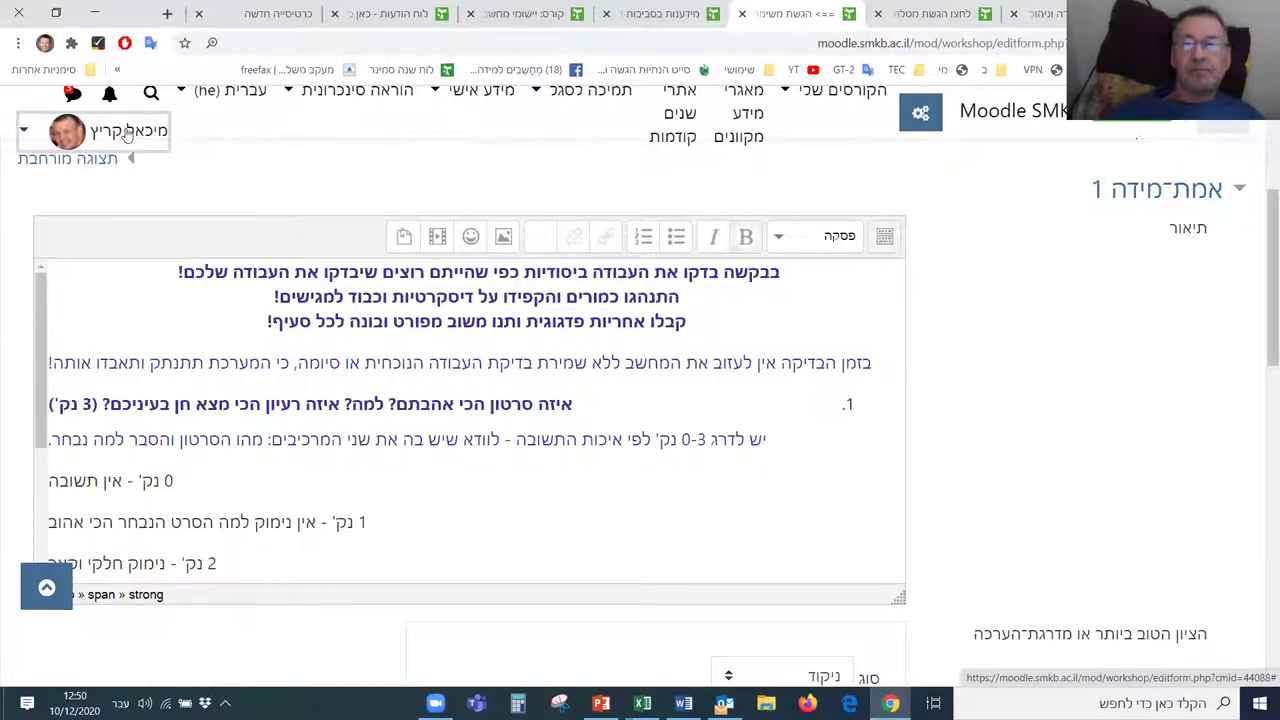
Step: Leave the assessment form without saving and open the העדפות עורך־תוכן page in the account preferences
{"action": "left_click", "coordinate": [128, 136]}
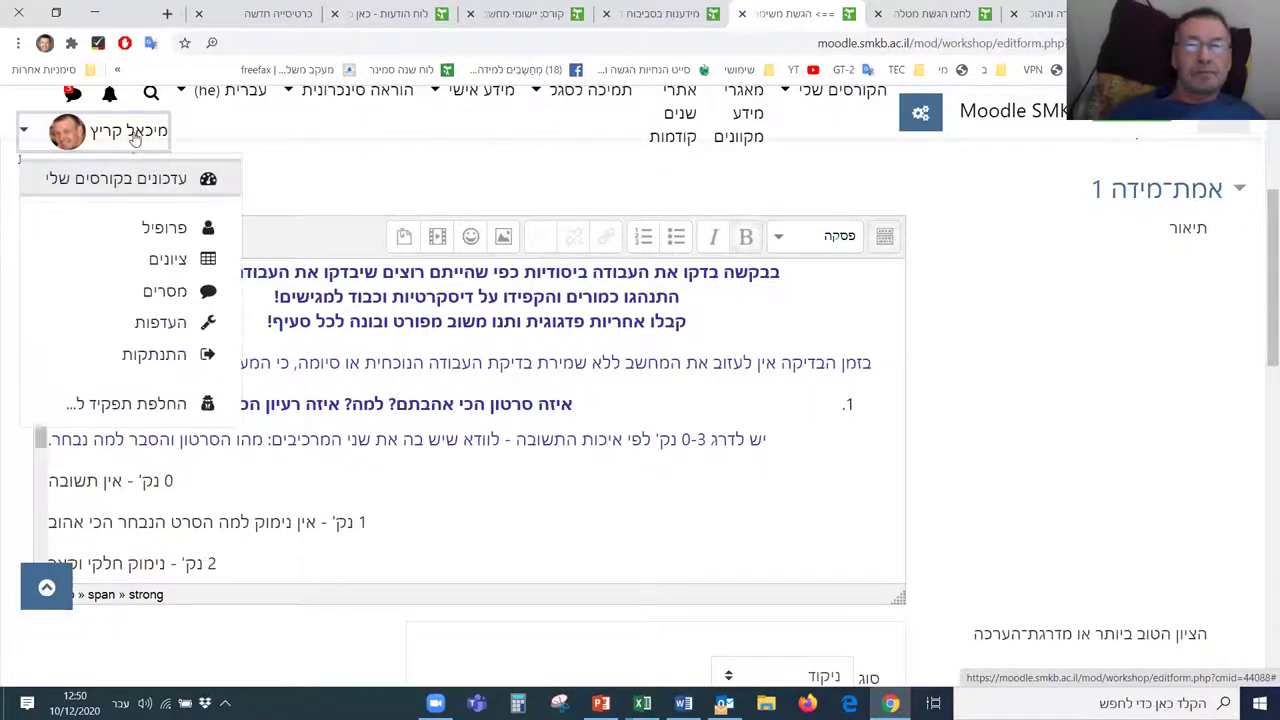
{"action": "left_click", "coordinate": [166, 324]}
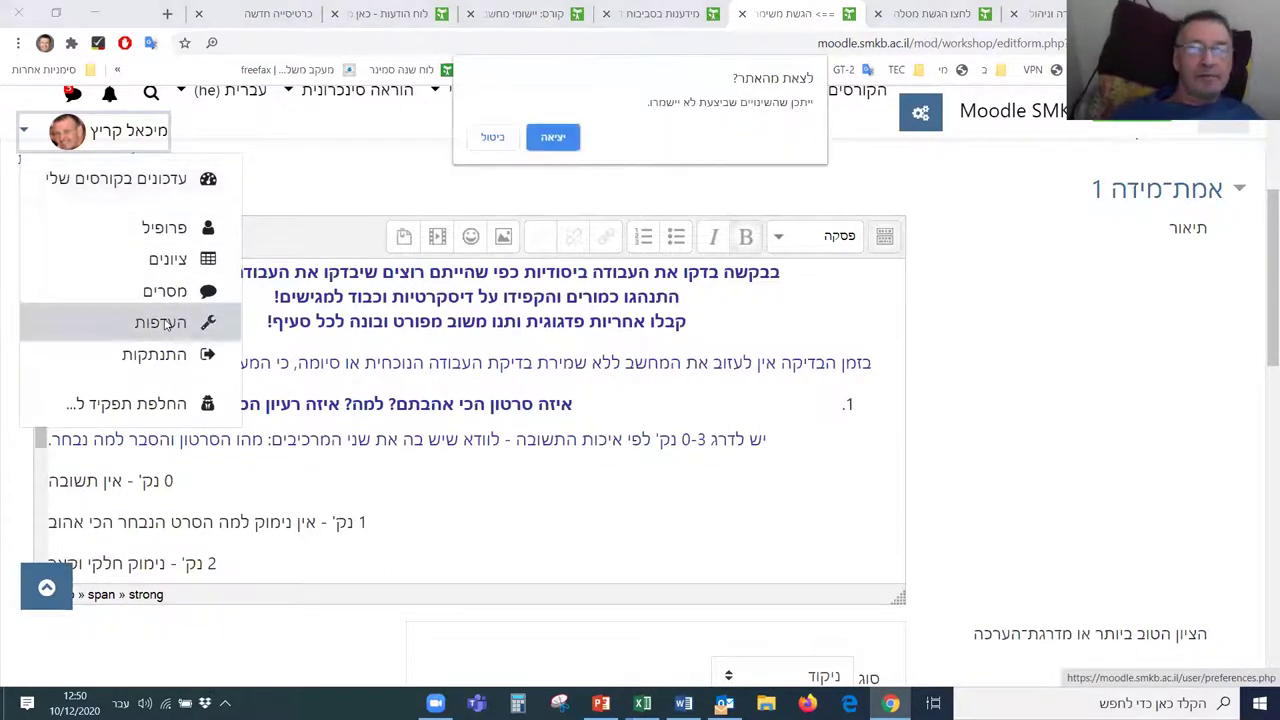
{"action": "left_click", "coordinate": [552, 134]}
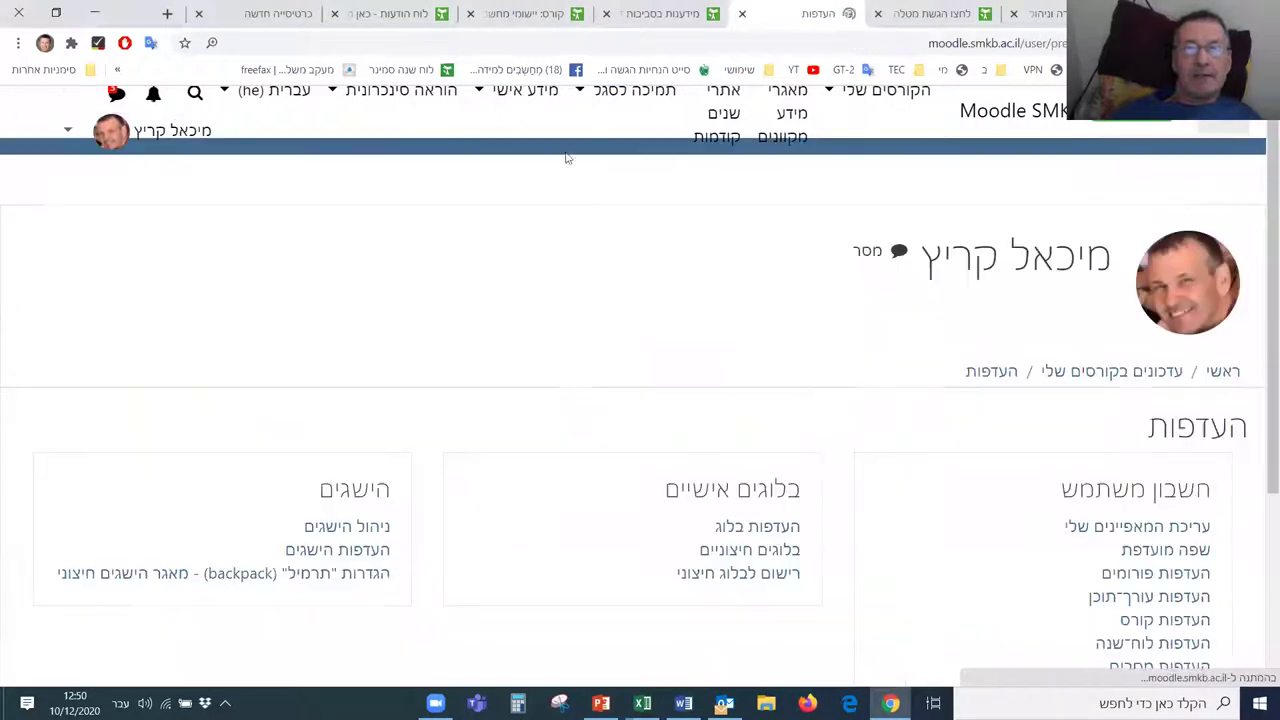
{"action": "scroll", "coordinate": [800, 402], "scroll_direction": "down", "scroll_amount": 3}
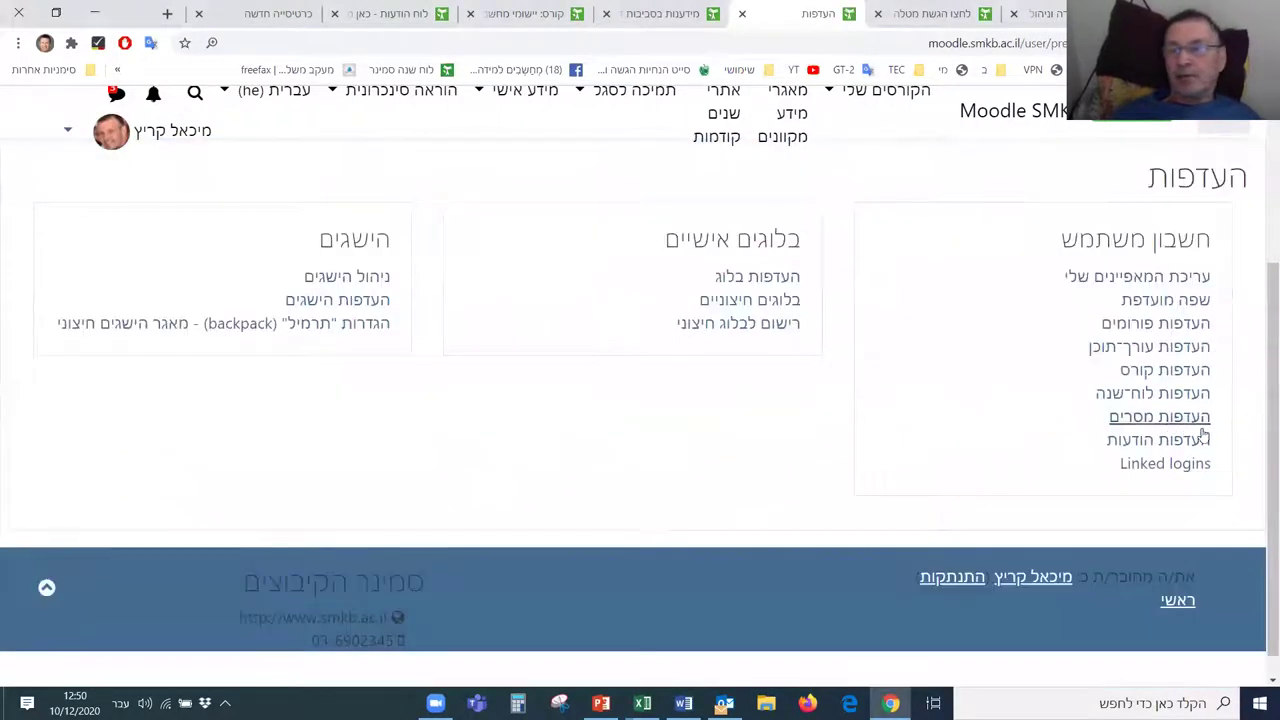
{"action": "left_click", "coordinate": [1150, 347]}
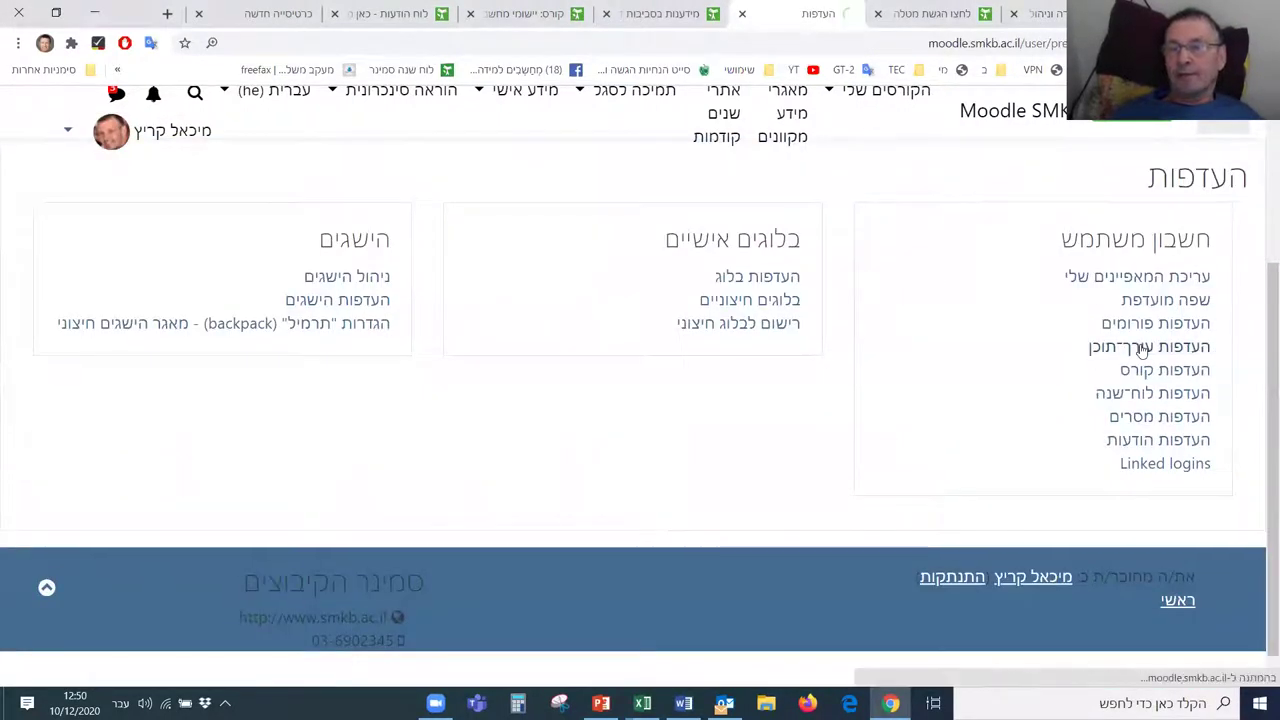
Step: Set the text editor to עורך תוכן מעוצב Atto, save the preference, and return to the assessment form
{"action": "scroll", "coordinate": [737, 389], "scroll_direction": "down", "scroll_amount": 2}
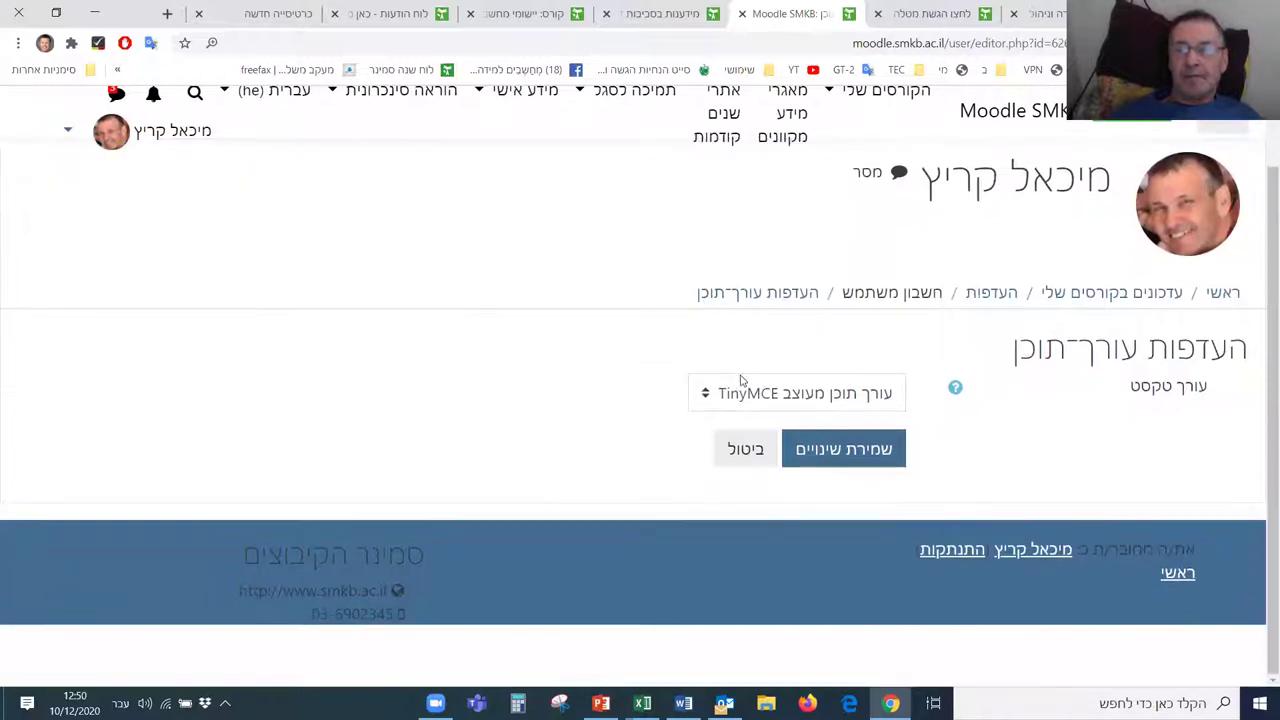
{"action": "left_click", "coordinate": [810, 398]}
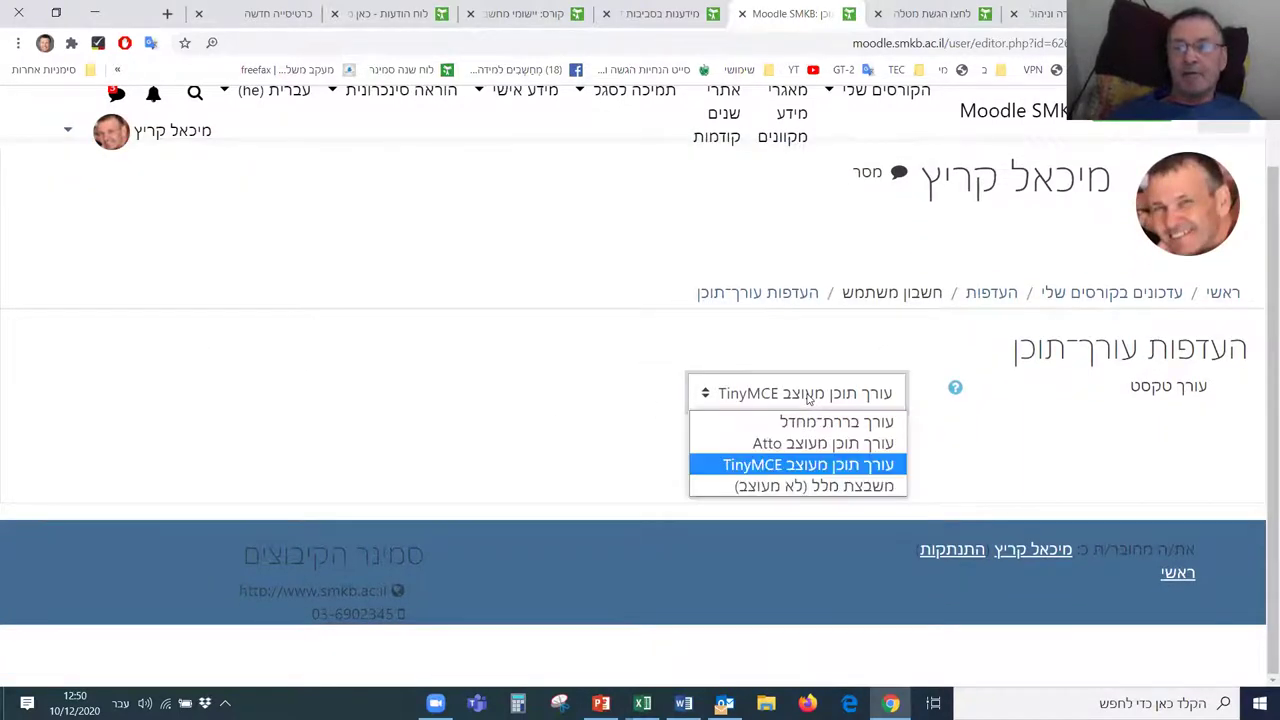
{"action": "left_click", "coordinate": [818, 447]}
{"action": "left_click", "coordinate": [838, 453]}
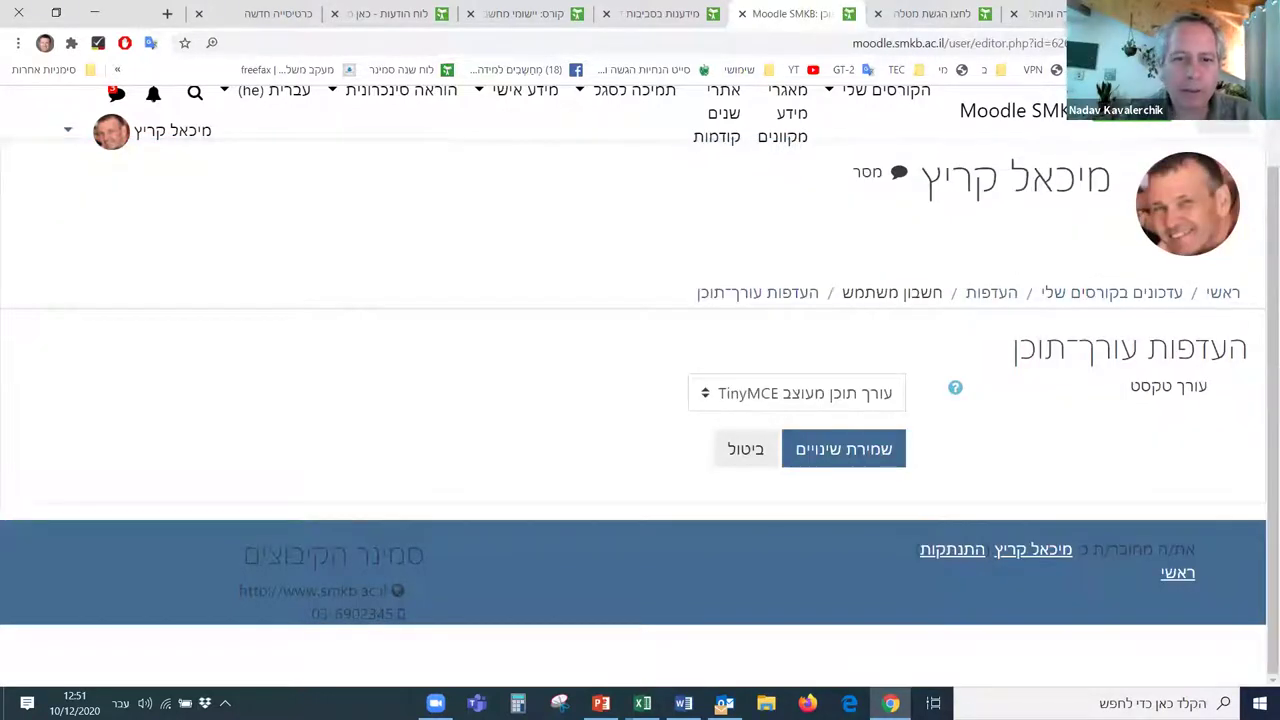
{"action": "key", "text": "alt+Left"}
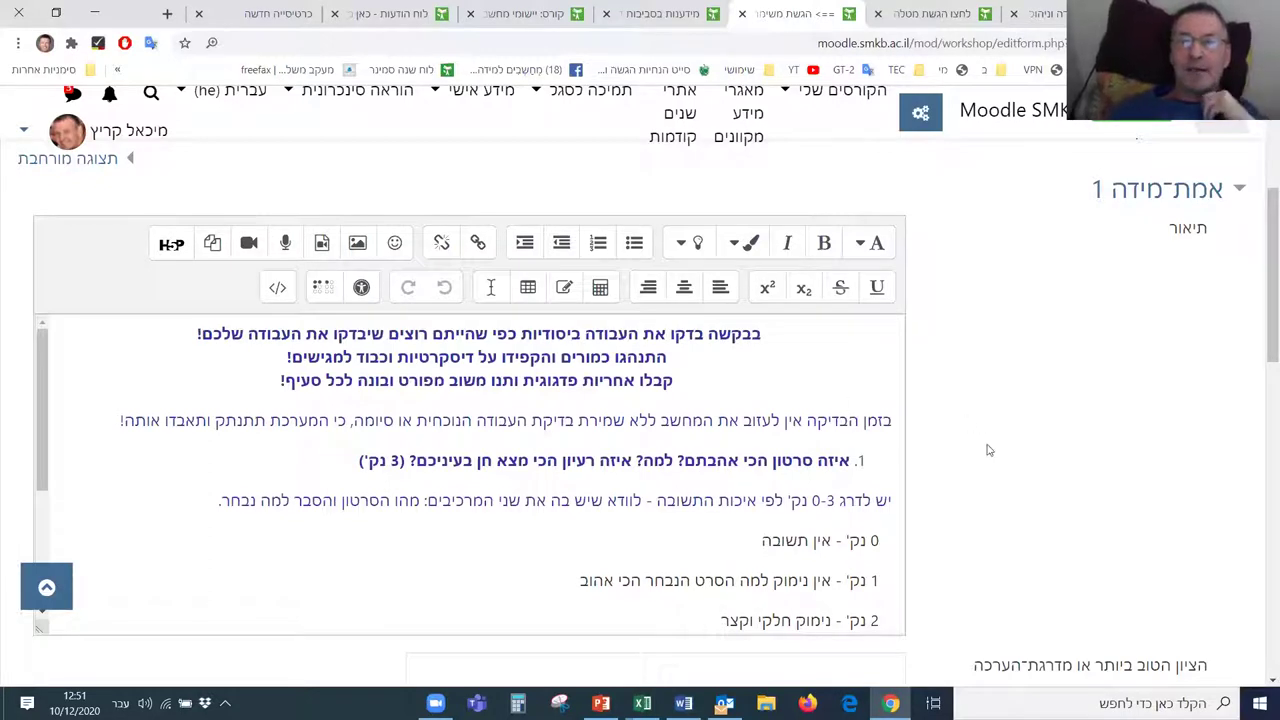
Step: Look over the list of assessment criteria, expand אמת־מידה 8, and return to the description of אמת־מידה 1
{"action": "scroll", "coordinate": [988, 450], "scroll_direction": "up", "scroll_amount": 1}
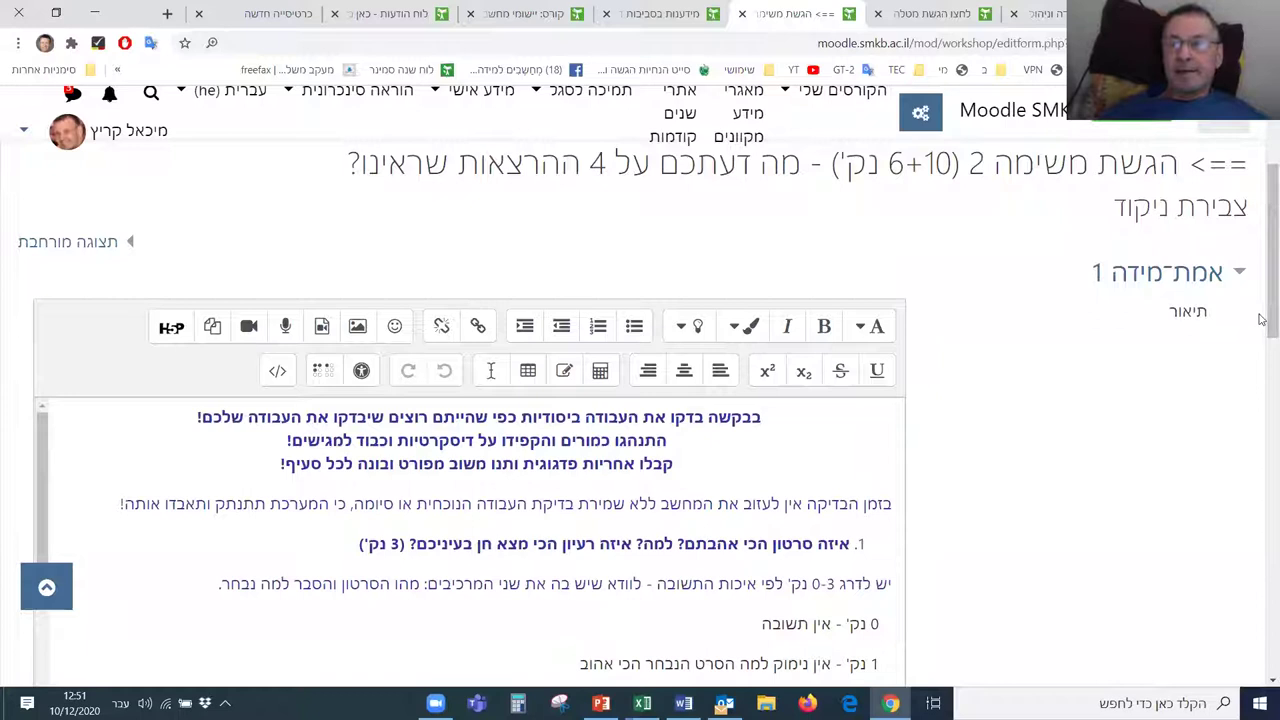
{"action": "scroll", "coordinate": [1262, 210], "scroll_direction": "down", "scroll_amount": 6}
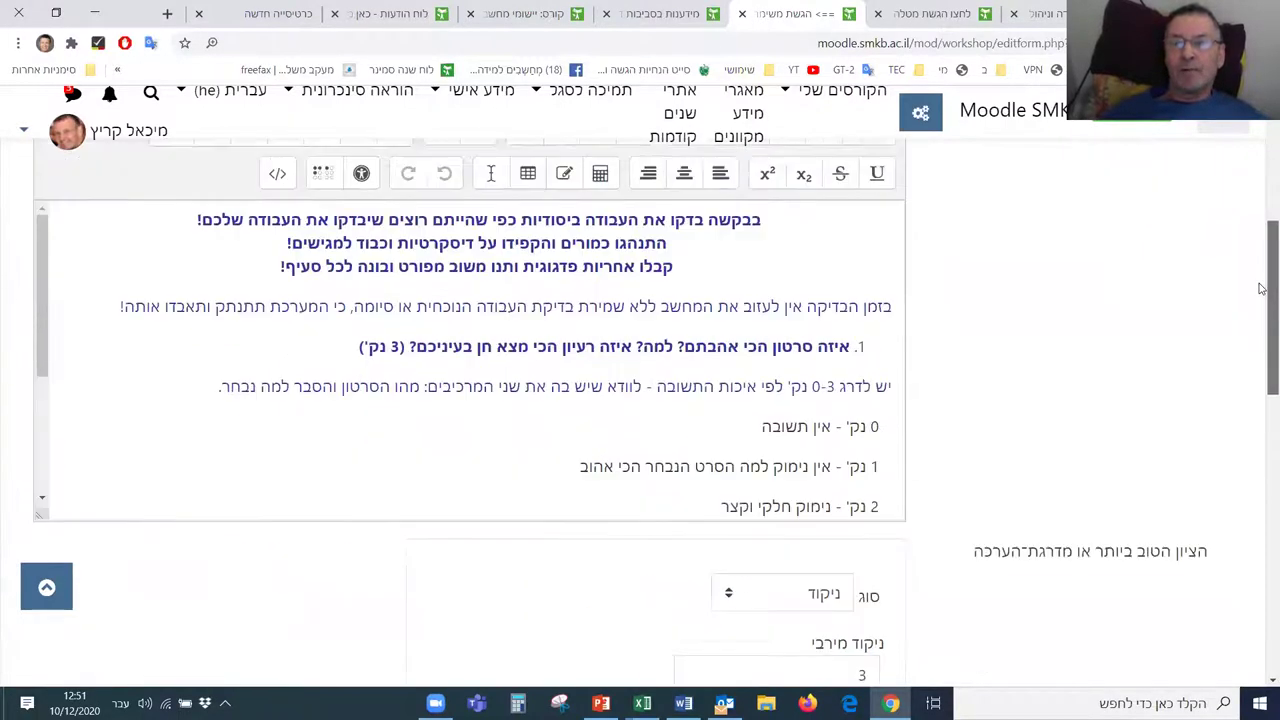
{"action": "left_click_drag", "start_coordinate": [1262, 378], "coordinate": [1262, 472]}
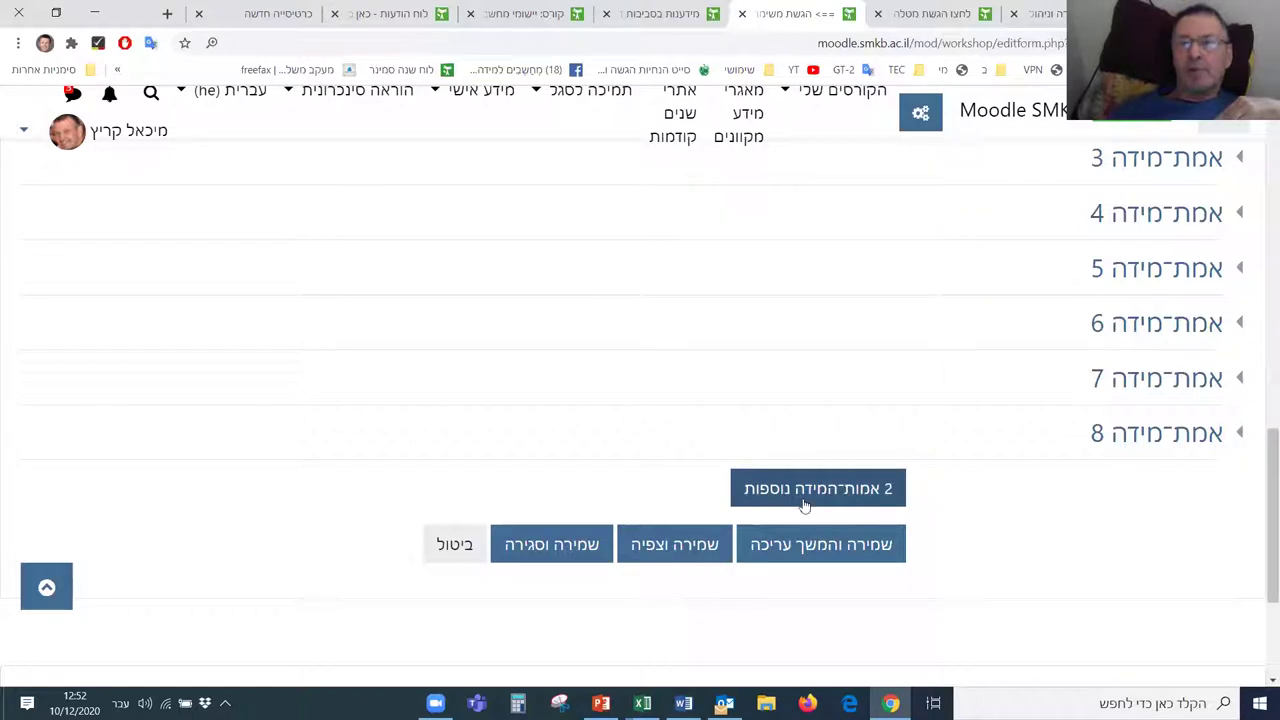
{"action": "left_click", "coordinate": [1145, 437]}
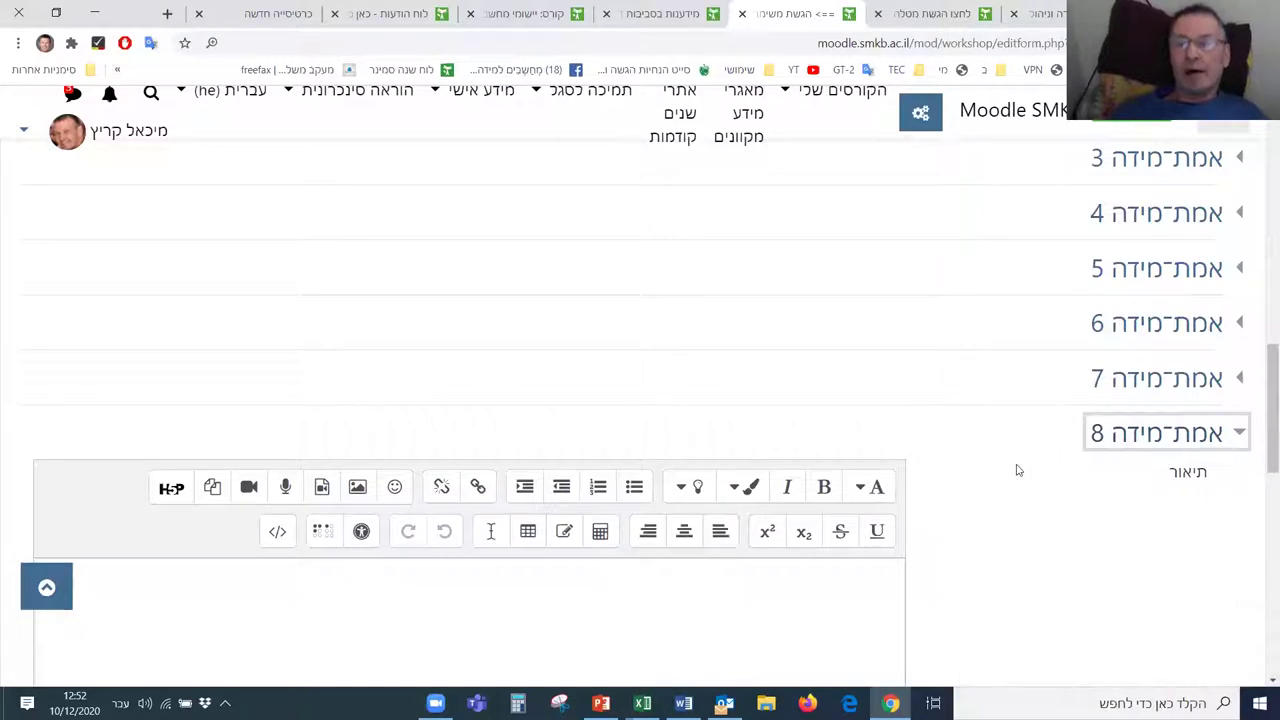
{"action": "scroll", "coordinate": [1018, 470], "scroll_direction": "up", "scroll_amount": 5}
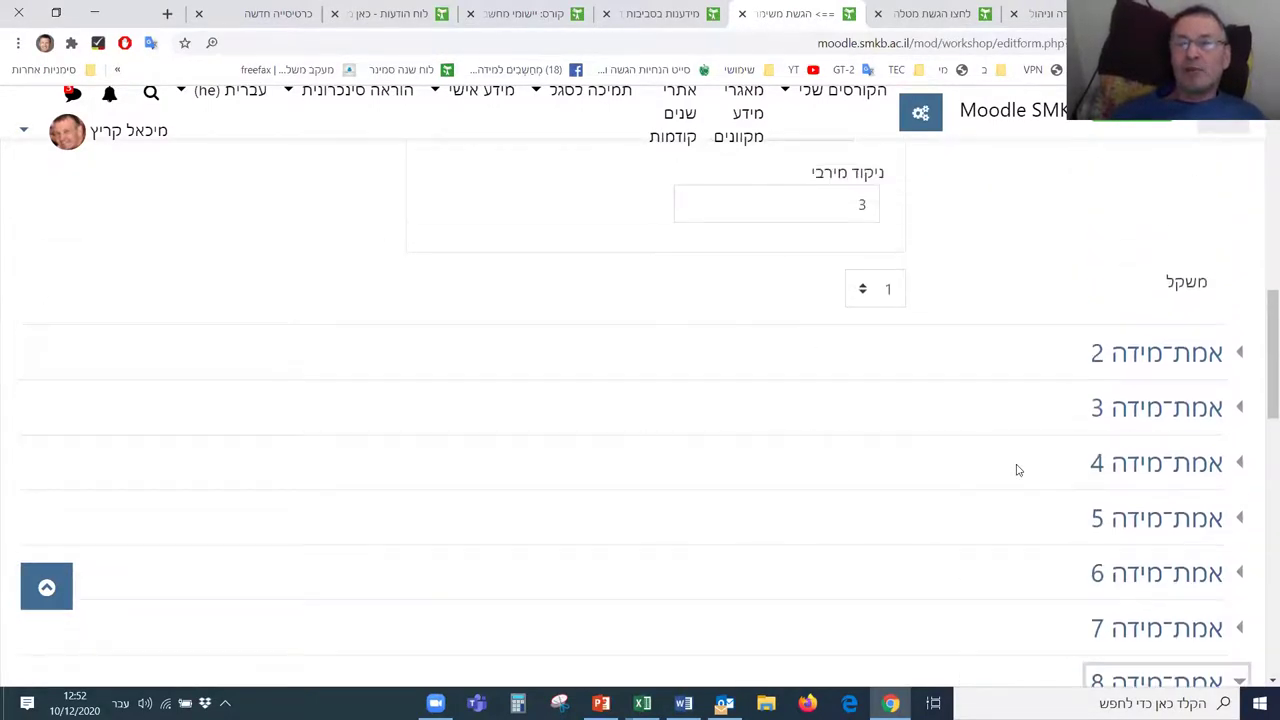
{"action": "scroll", "coordinate": [1018, 470], "scroll_direction": "up", "scroll_amount": 4}
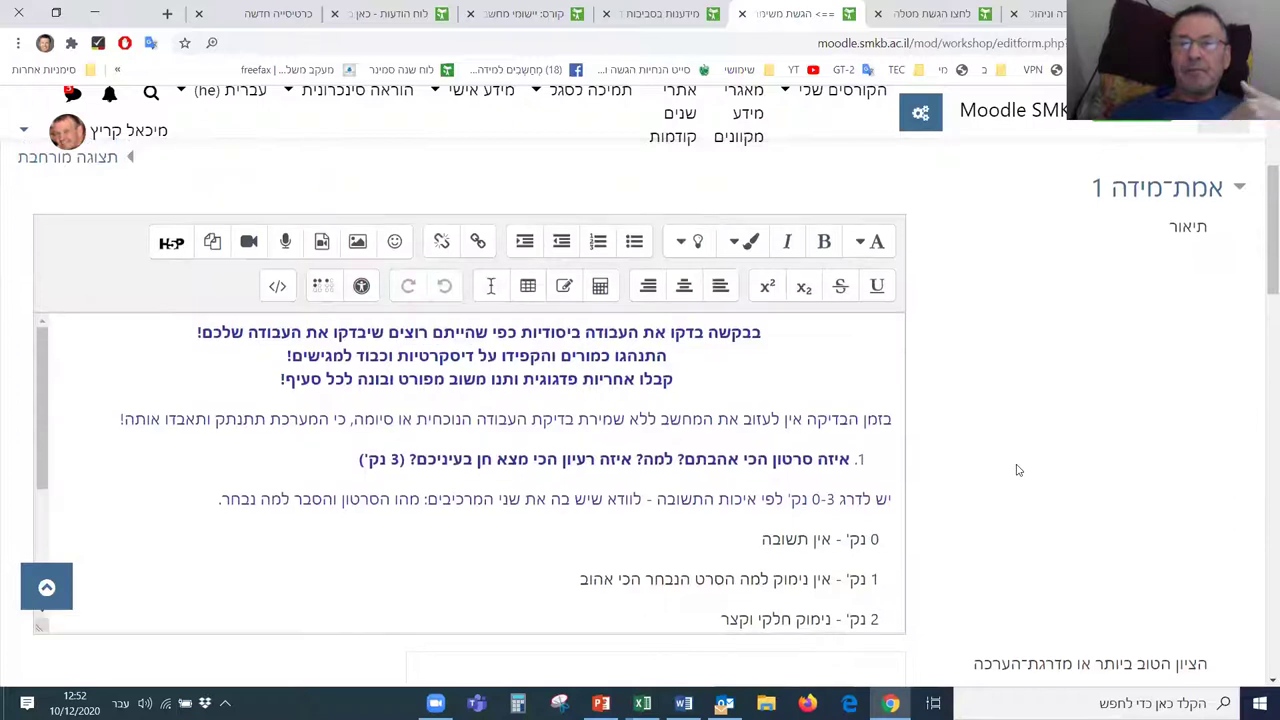
Step: Examine the point levels in the אמת־מידה 1 description alongside its grade type, maximum score and weight settings
{"action": "scroll", "coordinate": [1018, 470], "scroll_direction": "down", "scroll_amount": 2}
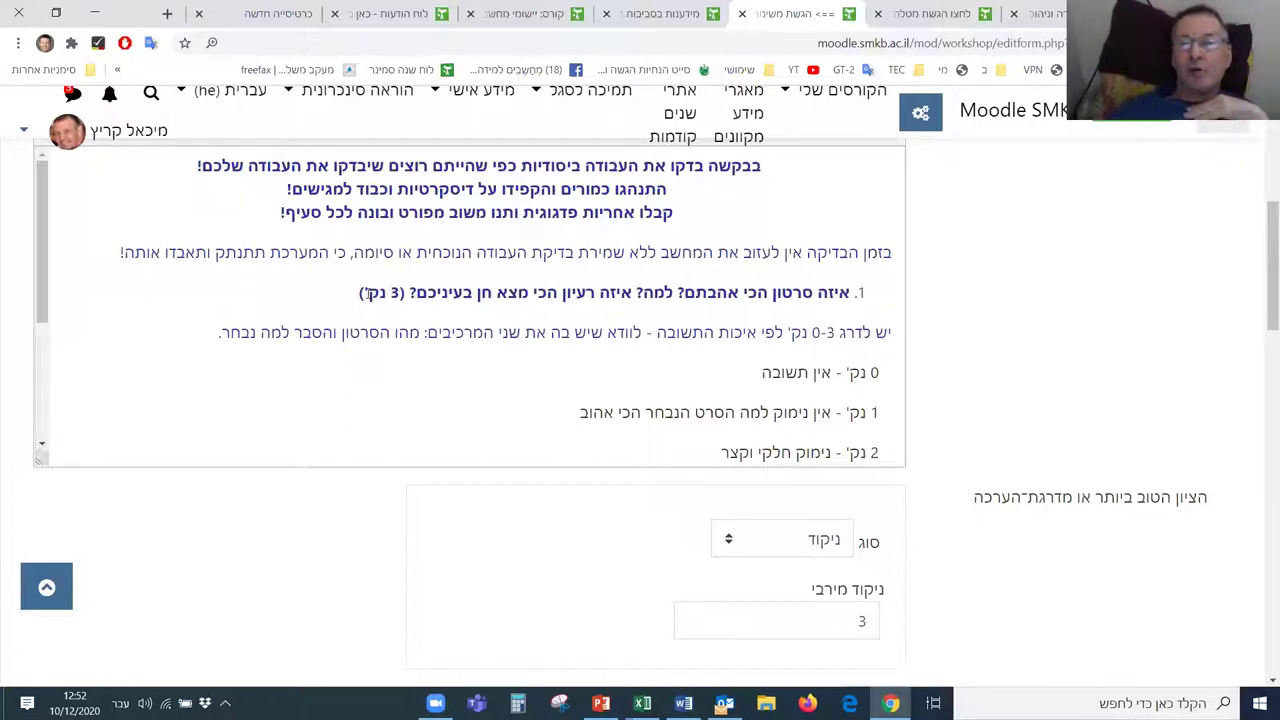
{"action": "scroll", "coordinate": [1036, 430], "scroll_direction": "down", "scroll_amount": 1}
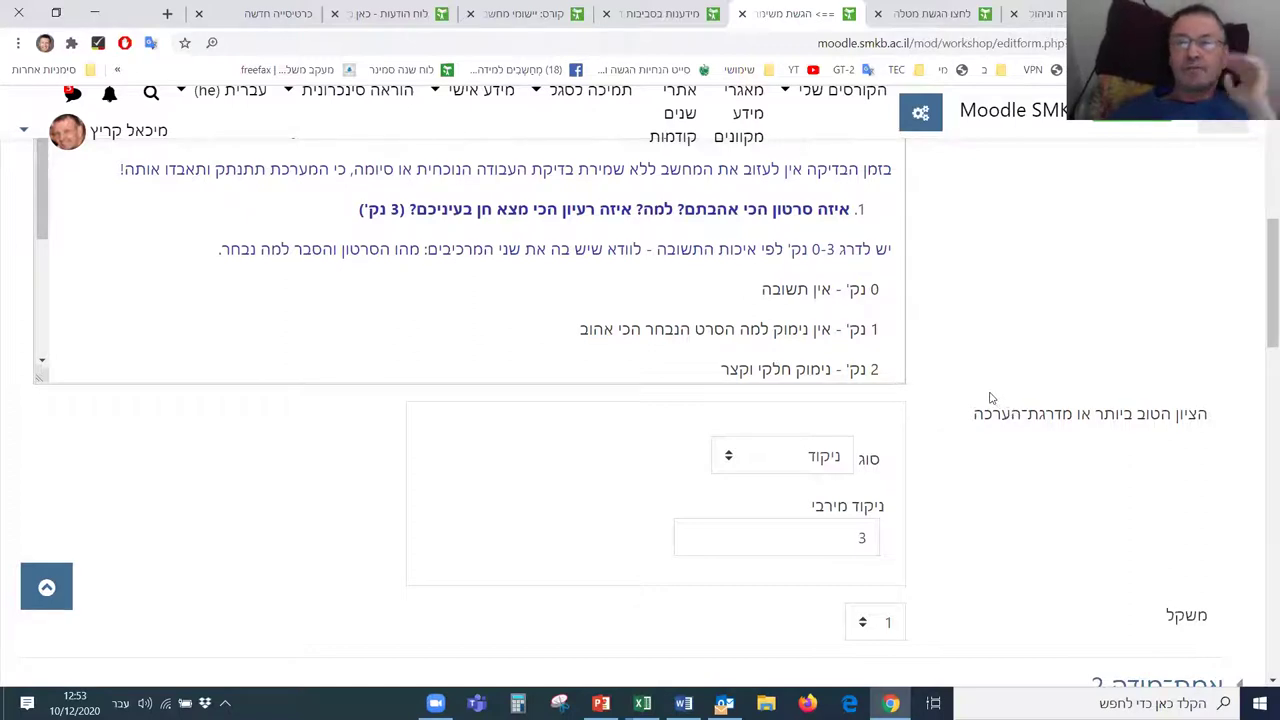
{"action": "scroll", "coordinate": [1023, 326], "scroll_direction": "down", "scroll_amount": 1}
{"action": "scroll", "coordinate": [1023, 326], "scroll_direction": "up", "scroll_amount": 1}
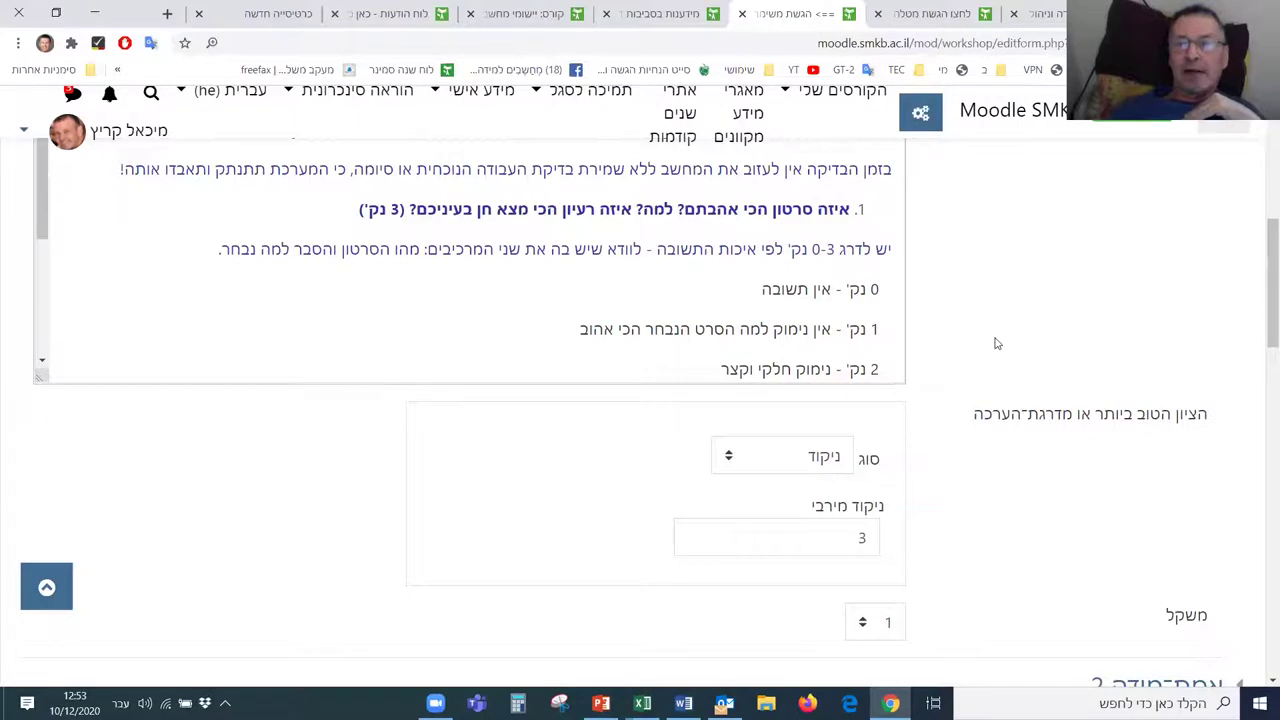
{"action": "scroll", "coordinate": [994, 343], "scroll_direction": "down", "scroll_amount": 2}
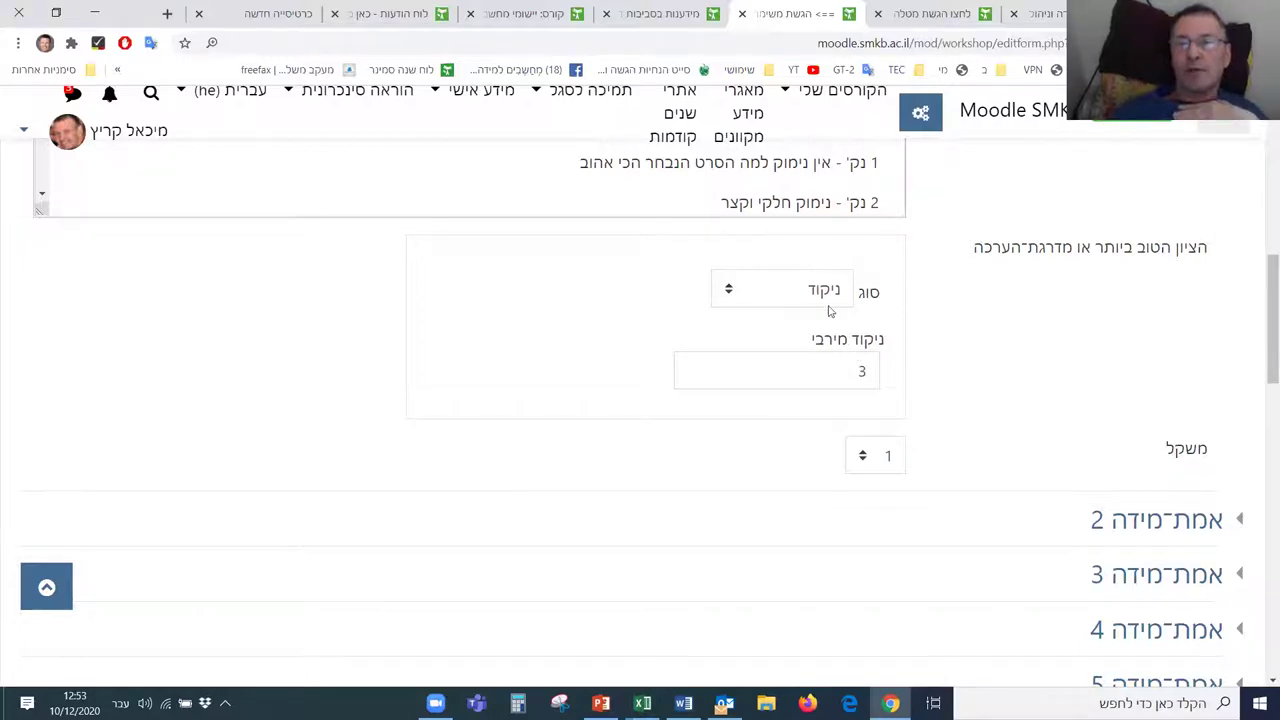
{"action": "scroll", "coordinate": [966, 380], "scroll_direction": "up", "scroll_amount": 2}
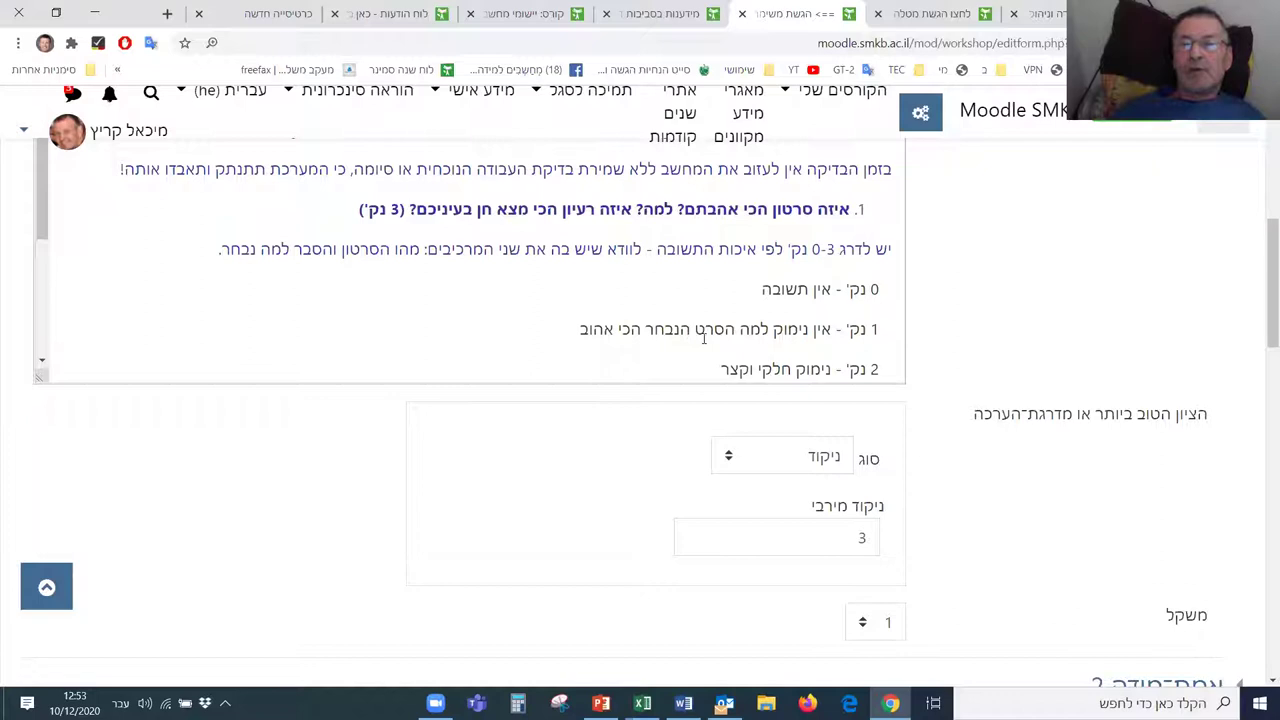
{"action": "scroll", "coordinate": [849, 330], "scroll_direction": "down", "scroll_amount": 1}
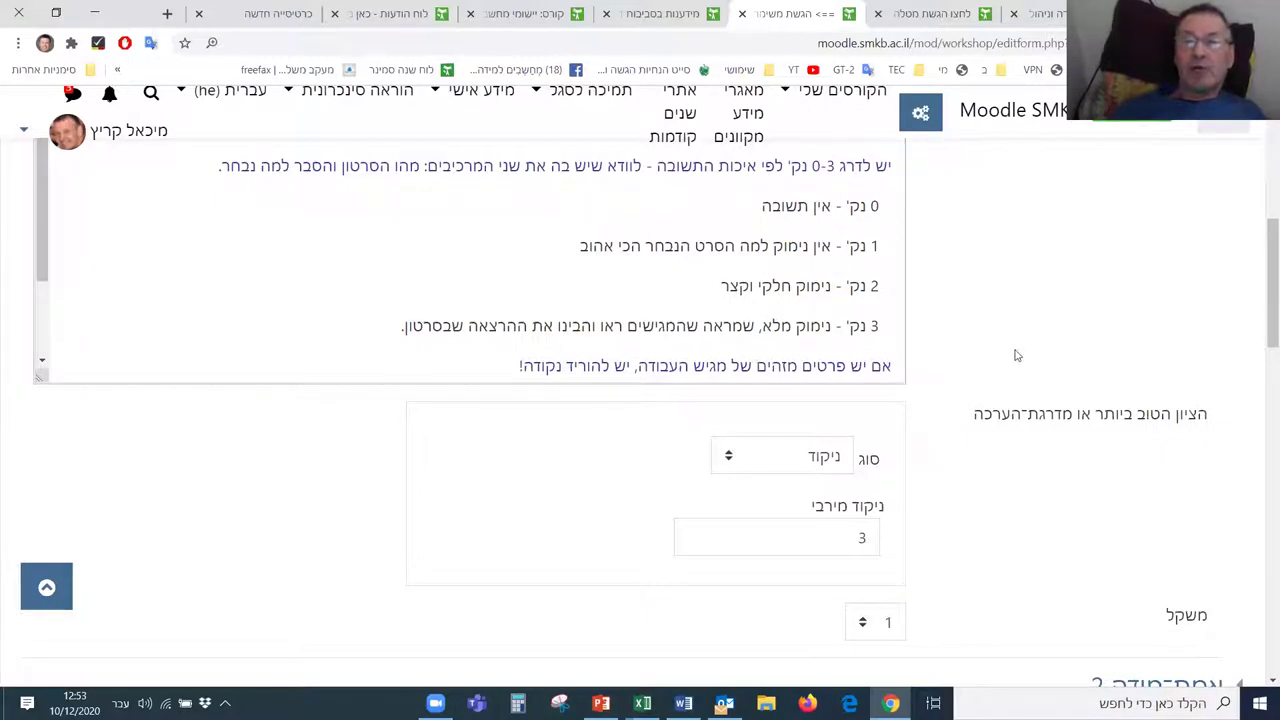
{"action": "scroll", "coordinate": [1017, 352], "scroll_direction": "down", "scroll_amount": 1}
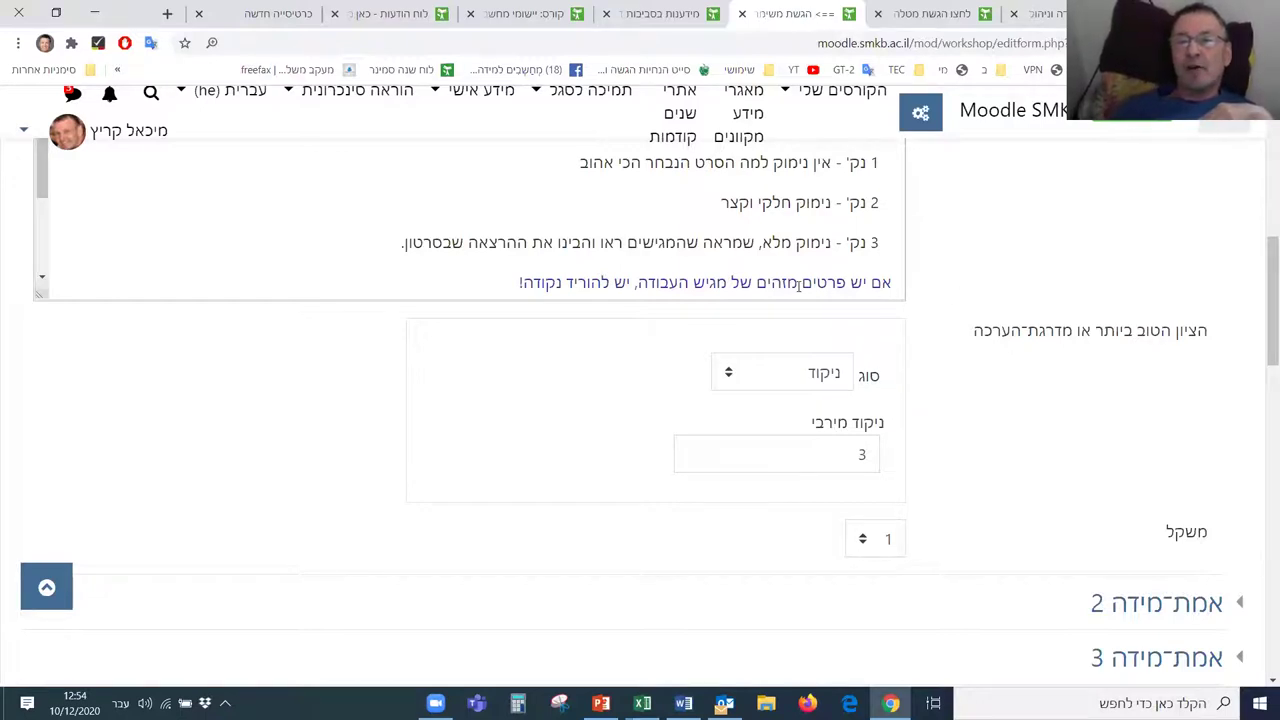
Step: Read the closing instructions of the אמת־מידה 1 description, highlight the paragraph on adding a point for special answers, and clear the selection
{"action": "left_click", "coordinate": [629, 283]}
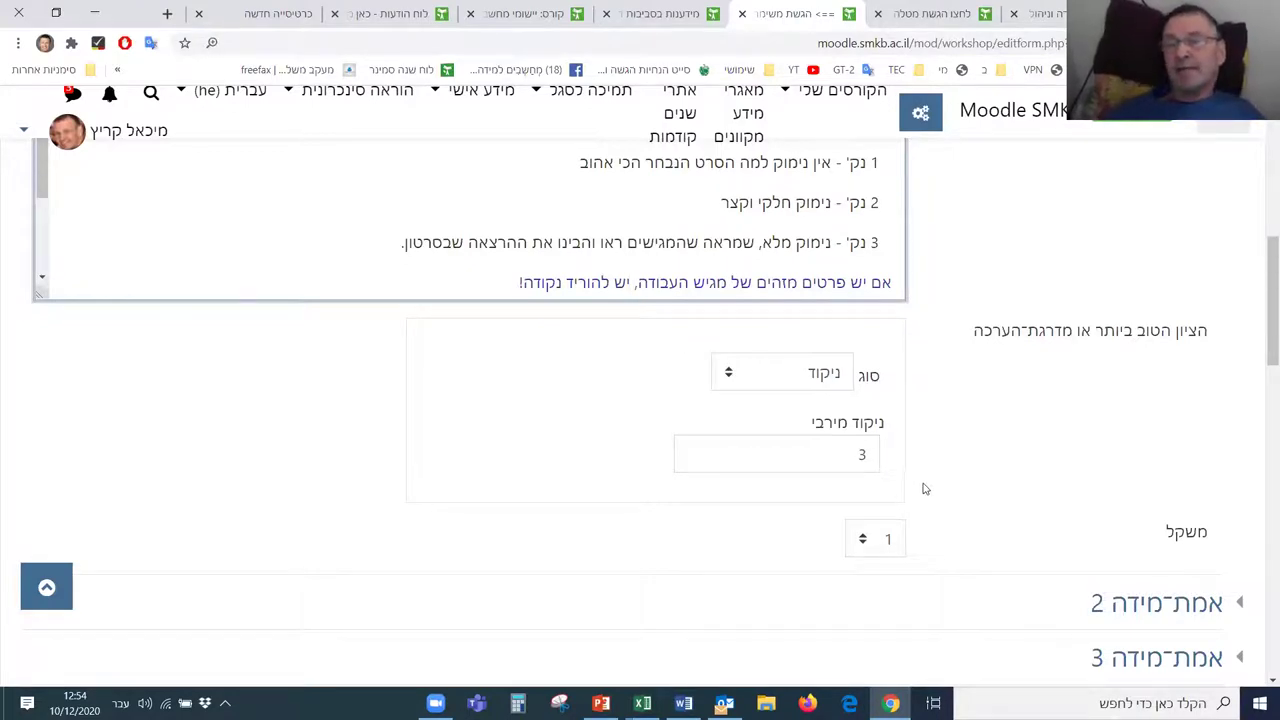
{"action": "scroll", "coordinate": [925, 488], "scroll_direction": "up", "scroll_amount": 2}
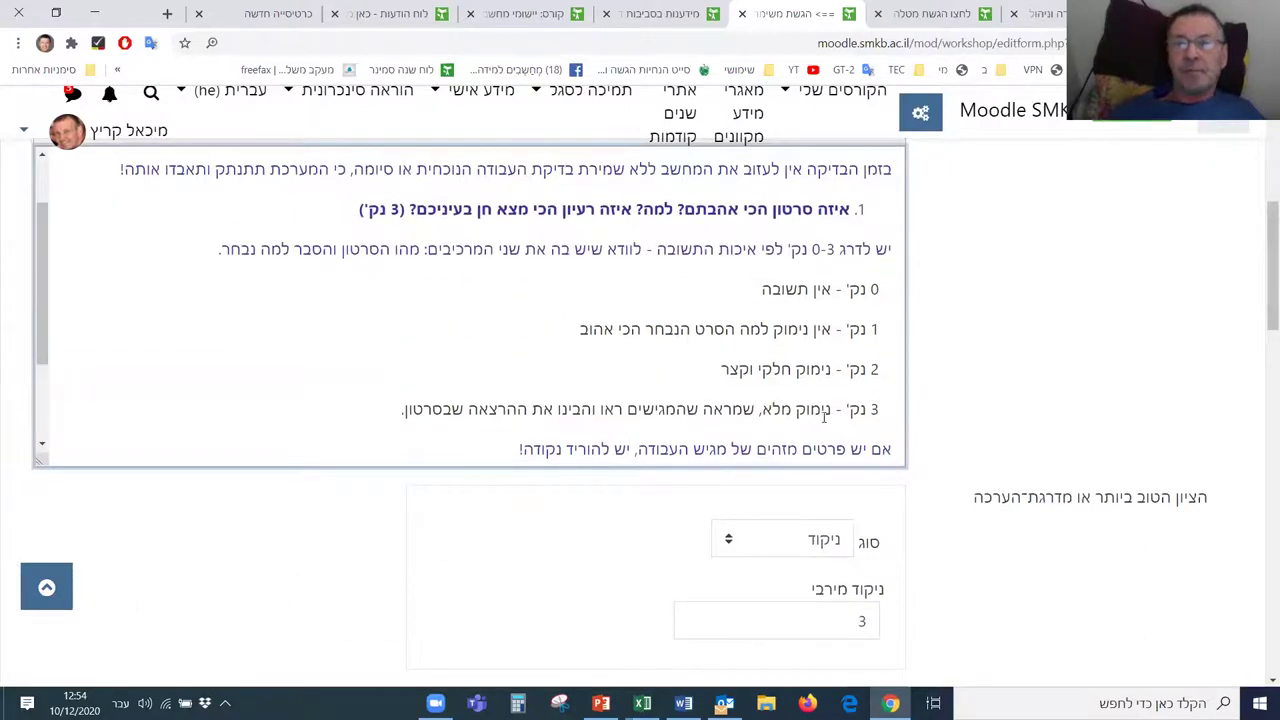
{"action": "scroll", "coordinate": [833, 423], "scroll_direction": "down", "scroll_amount": 3}
{"action": "scroll", "coordinate": [800, 438], "scroll_direction": "down", "scroll_amount": 1}
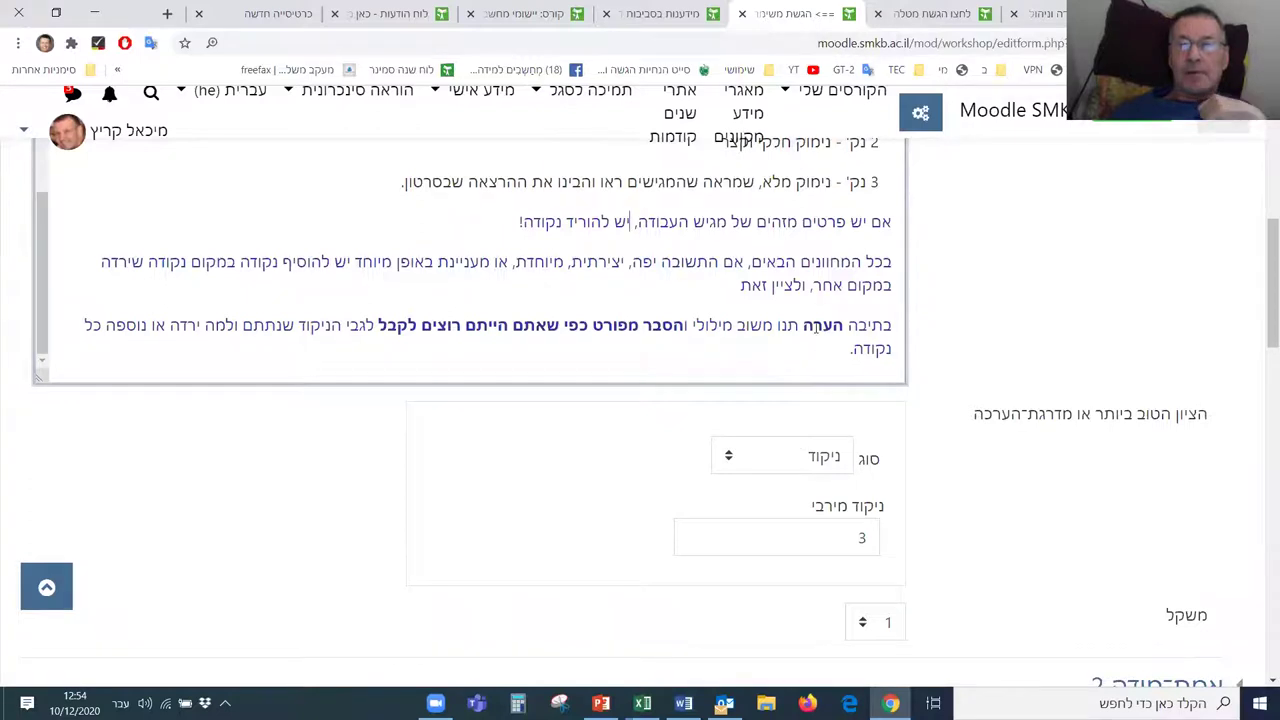
{"action": "left_click_drag", "start_coordinate": [891, 262], "coordinate": [700, 291]}
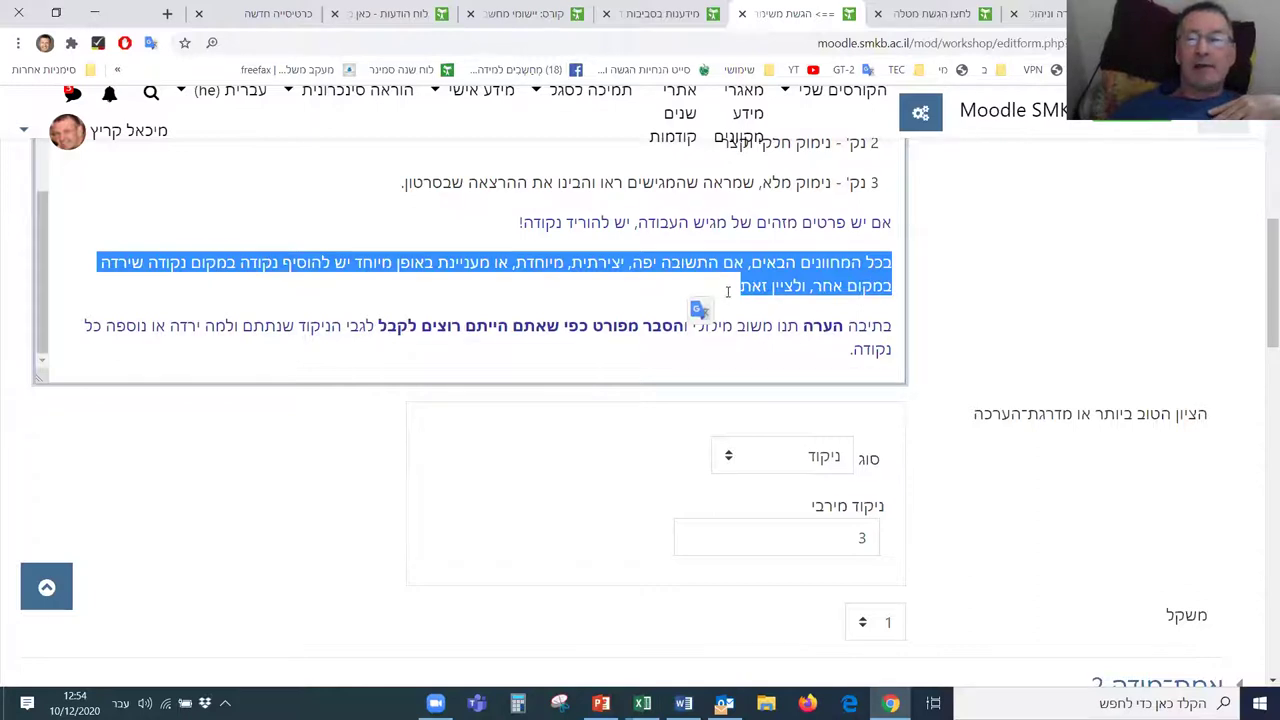
{"action": "left_click", "coordinate": [808, 228]}
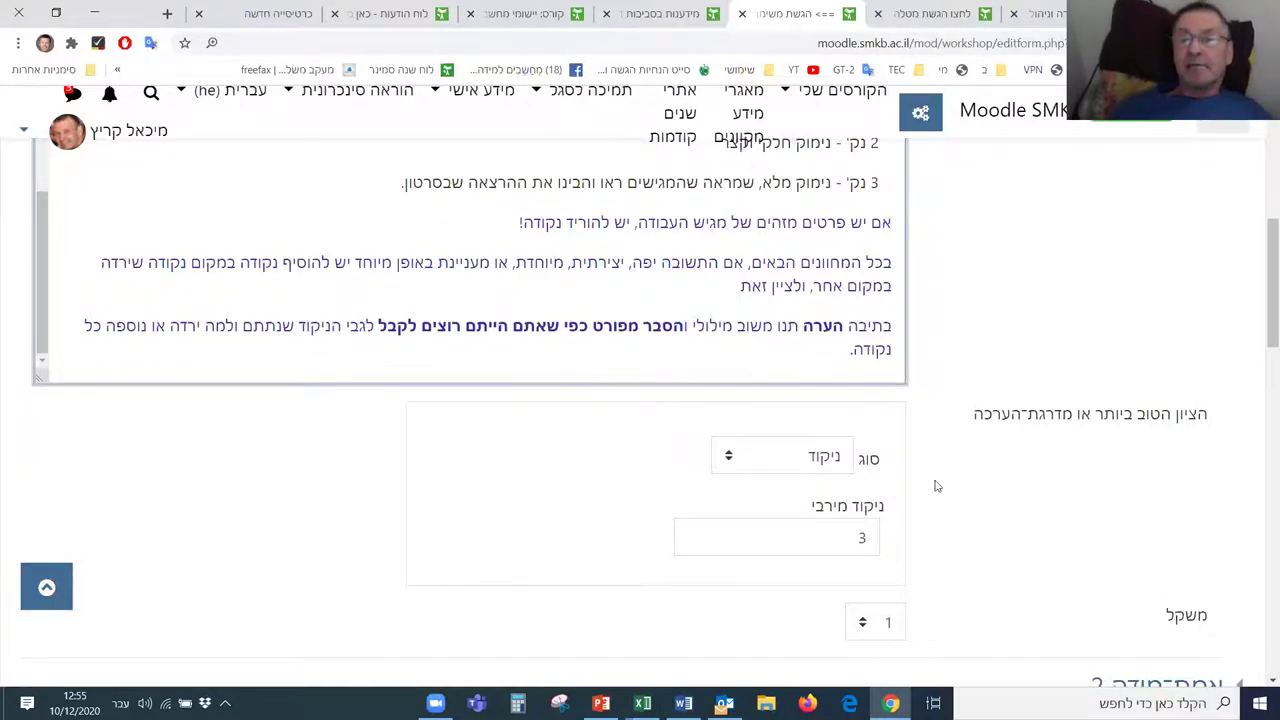
Step: Review the verbal feedback instructions of אמת־מידה 1, its maximum score and weight, and the headings of the criteria below it
{"action": "scroll", "coordinate": [980, 490], "scroll_direction": "down", "scroll_amount": 3}
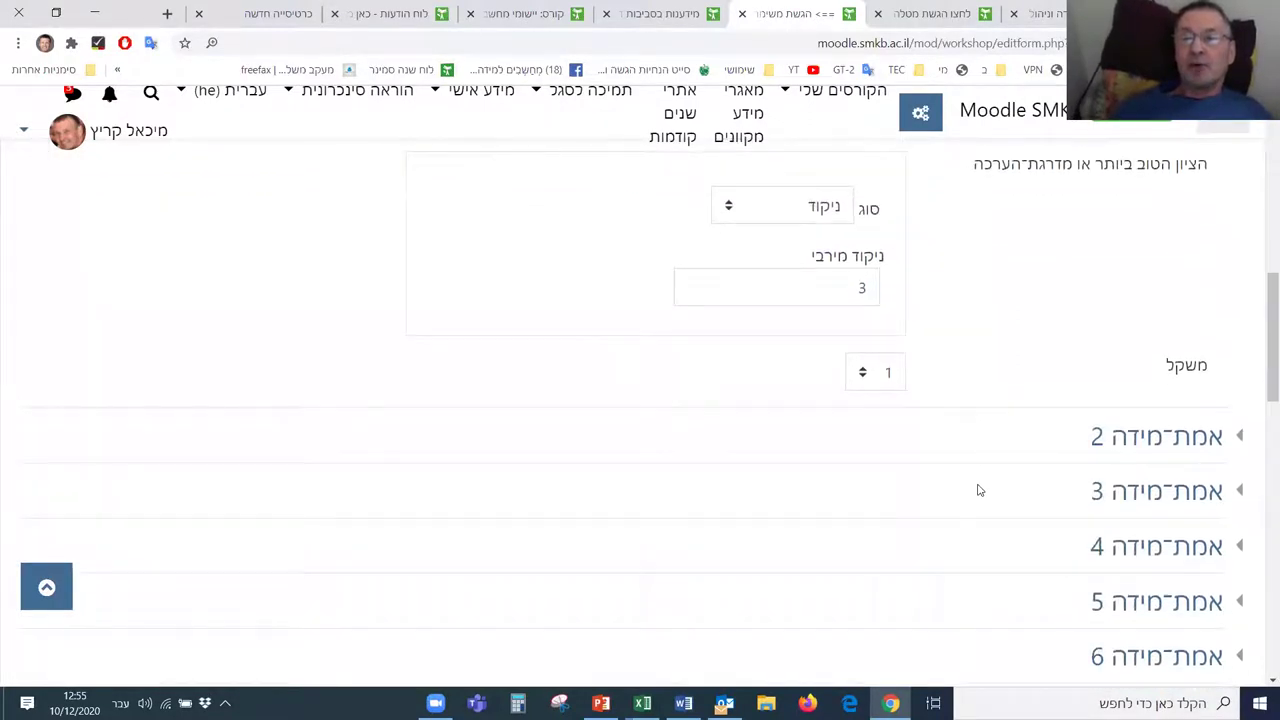
{"action": "scroll", "coordinate": [980, 490], "scroll_direction": "up", "scroll_amount": 2}
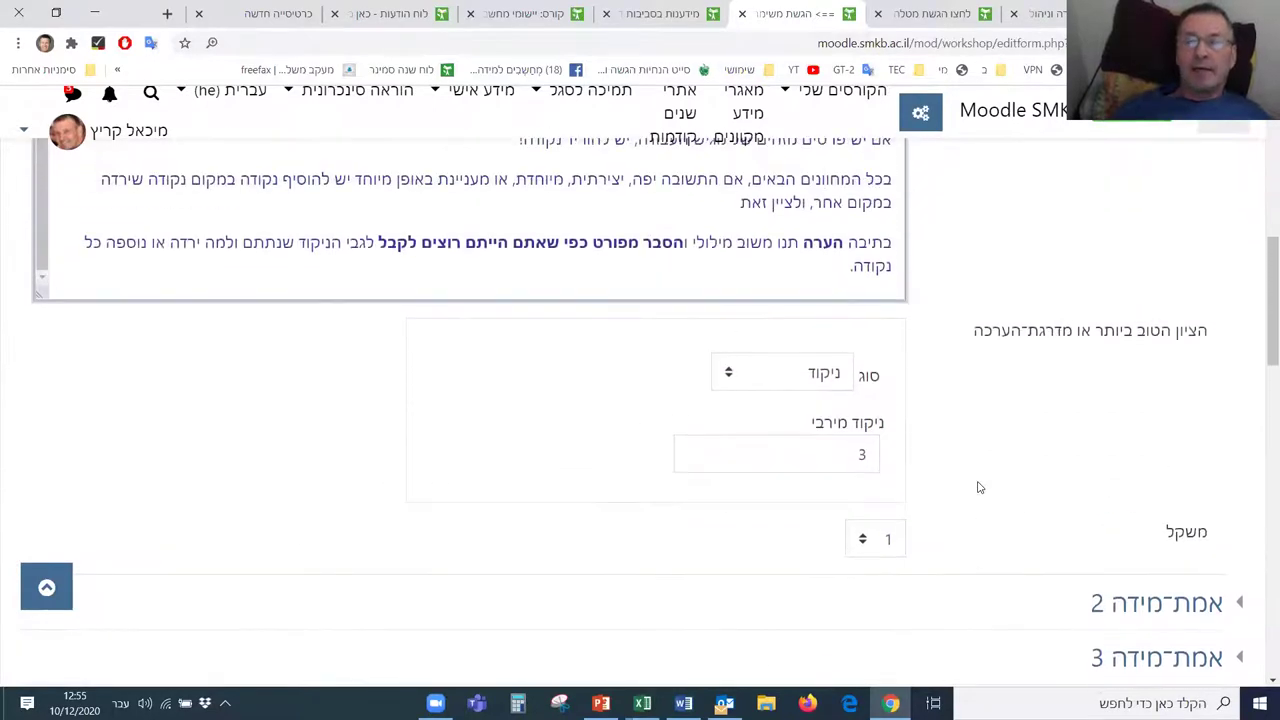
{"action": "scroll", "coordinate": [980, 487], "scroll_direction": "up", "scroll_amount": 3}
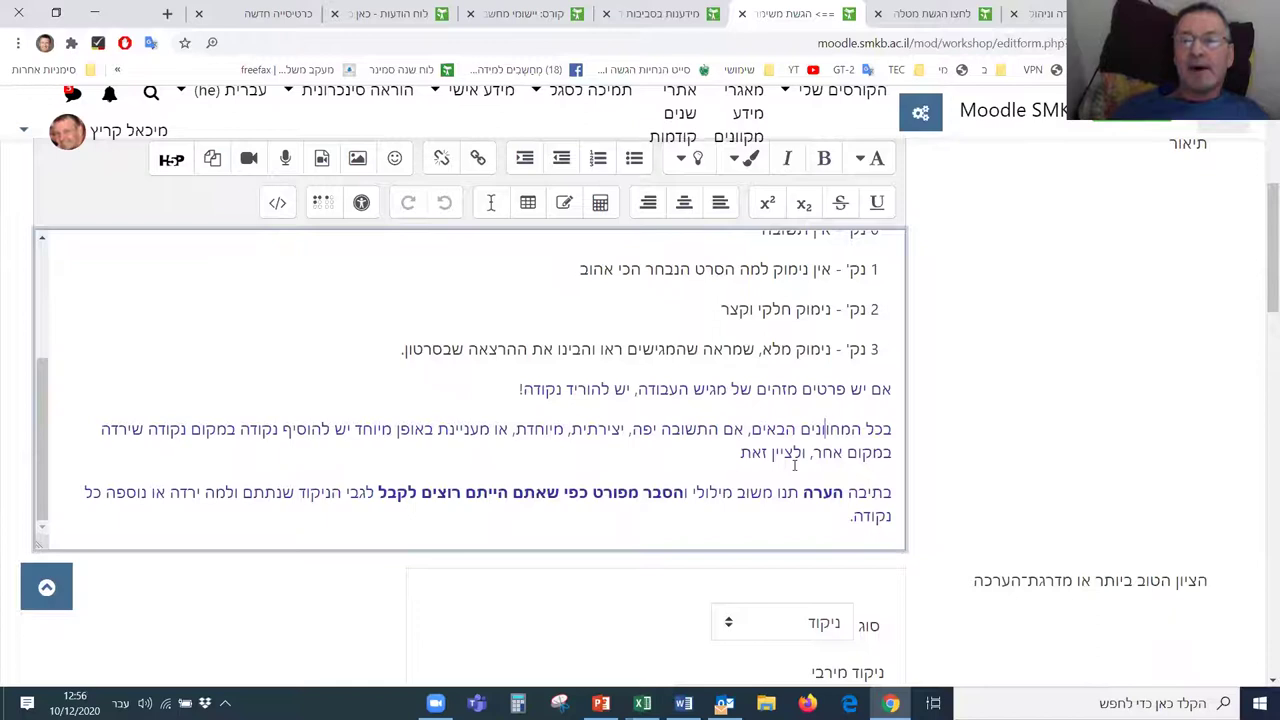
{"action": "scroll", "coordinate": [986, 509], "scroll_direction": "down", "scroll_amount": 2}
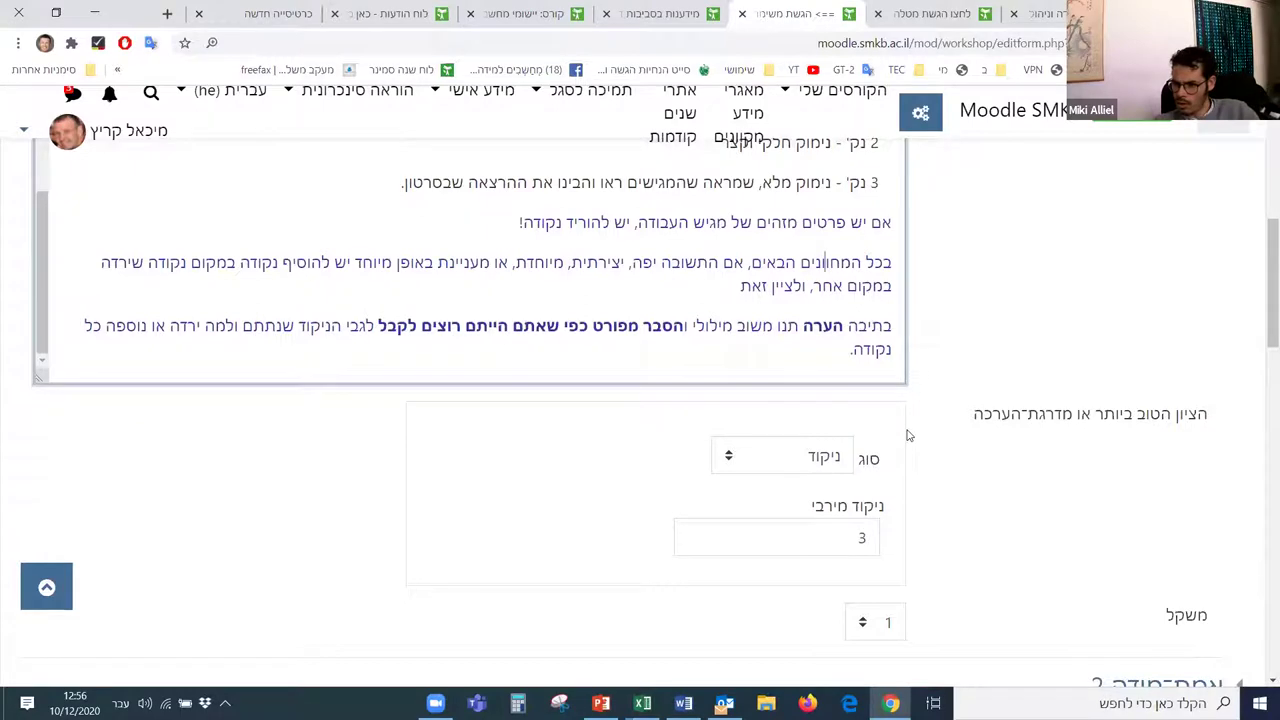
{"action": "scroll", "coordinate": [908, 435], "scroll_direction": "up", "scroll_amount": 1}
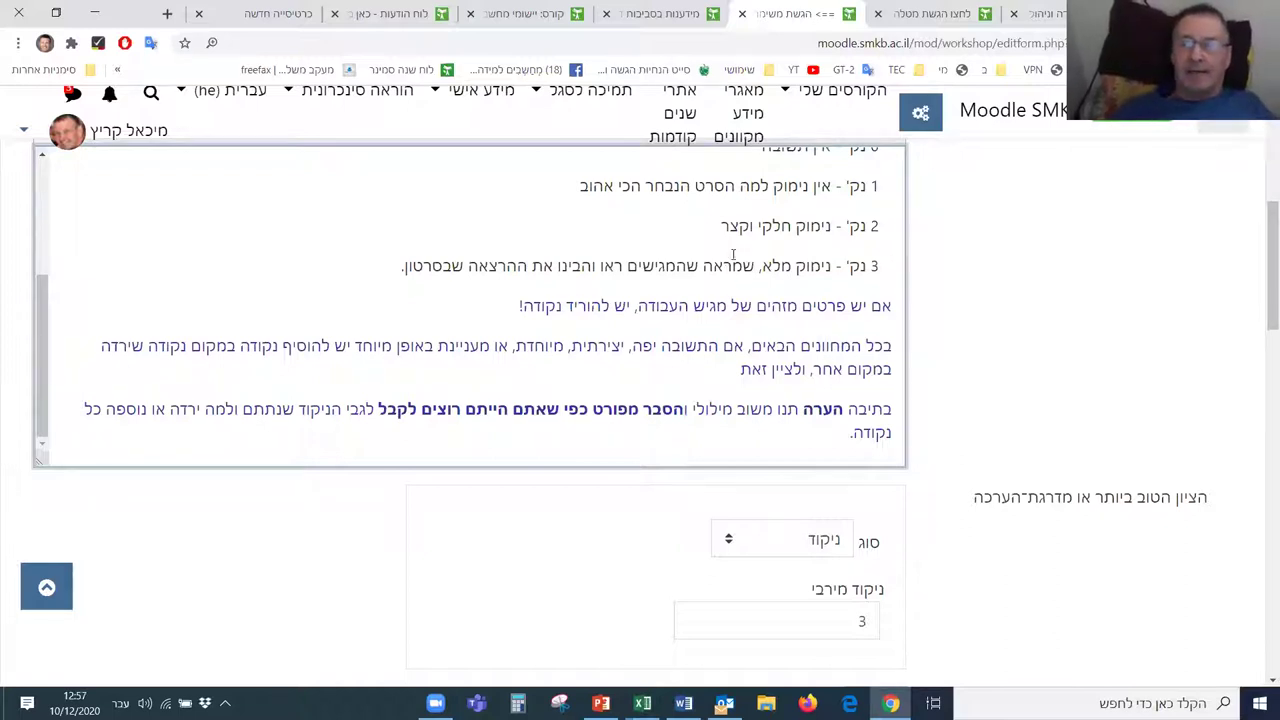
{"action": "scroll", "coordinate": [1018, 374], "scroll_direction": "down", "scroll_amount": 1}
{"action": "scroll", "coordinate": [1018, 374], "scroll_direction": "down", "scroll_amount": 1}
{"action": "scroll", "coordinate": [1018, 374], "scroll_direction": "up", "scroll_amount": 1}
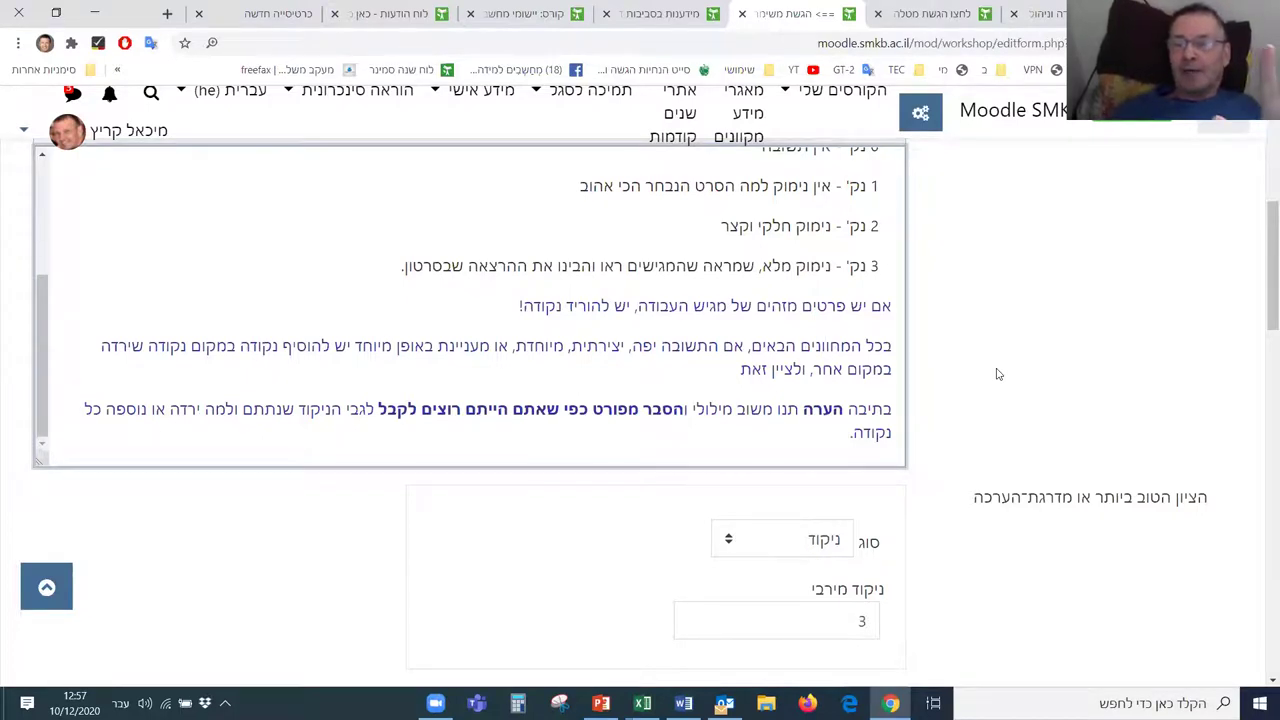
{"action": "scroll", "coordinate": [993, 374], "scroll_direction": "down", "scroll_amount": 3}
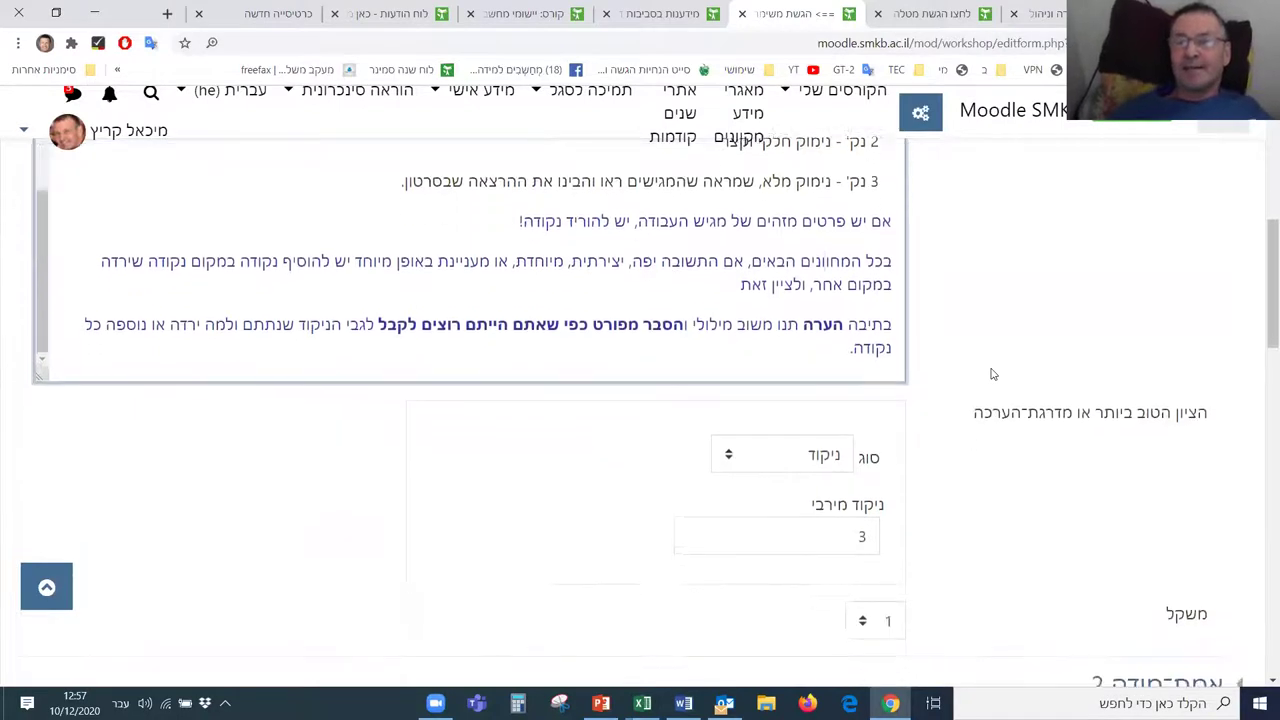
{"action": "scroll", "coordinate": [993, 374], "scroll_direction": "down", "scroll_amount": 1}
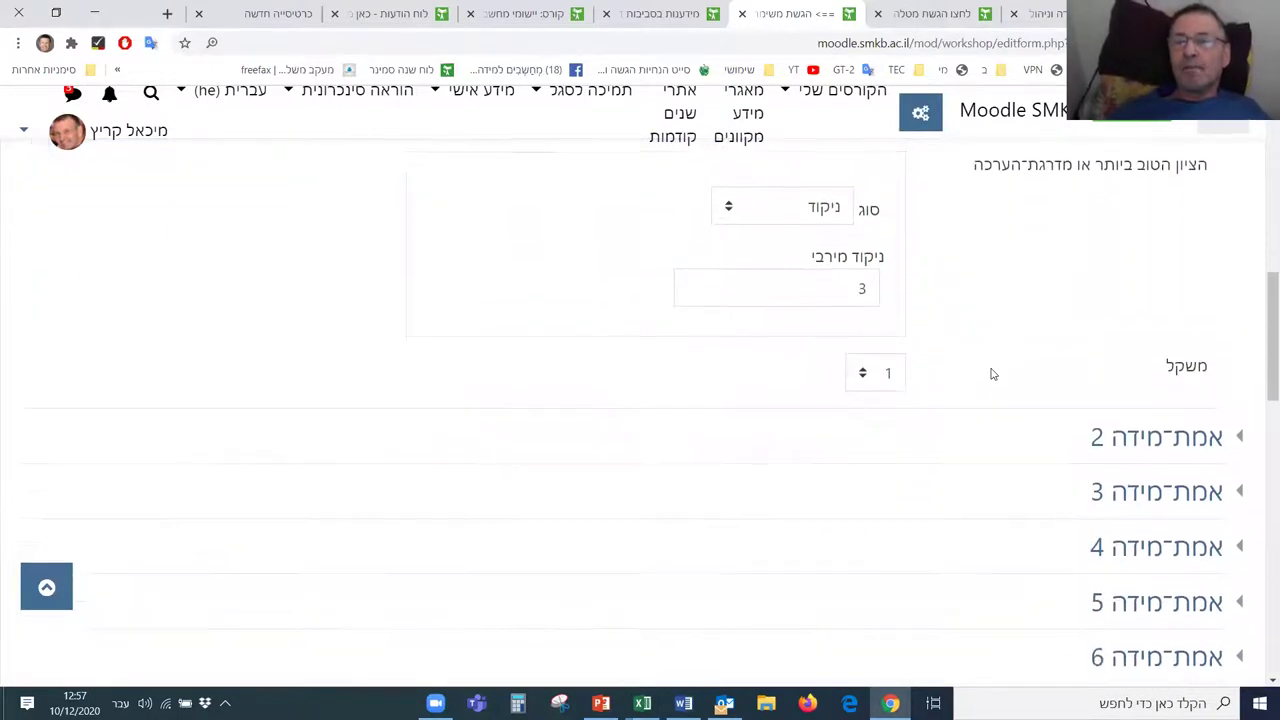
Step: Expand אמת־מידה 2 and read its description, including the point levels and the verbal feedback instructions
{"action": "scroll", "coordinate": [993, 374], "scroll_direction": "down", "scroll_amount": 2}
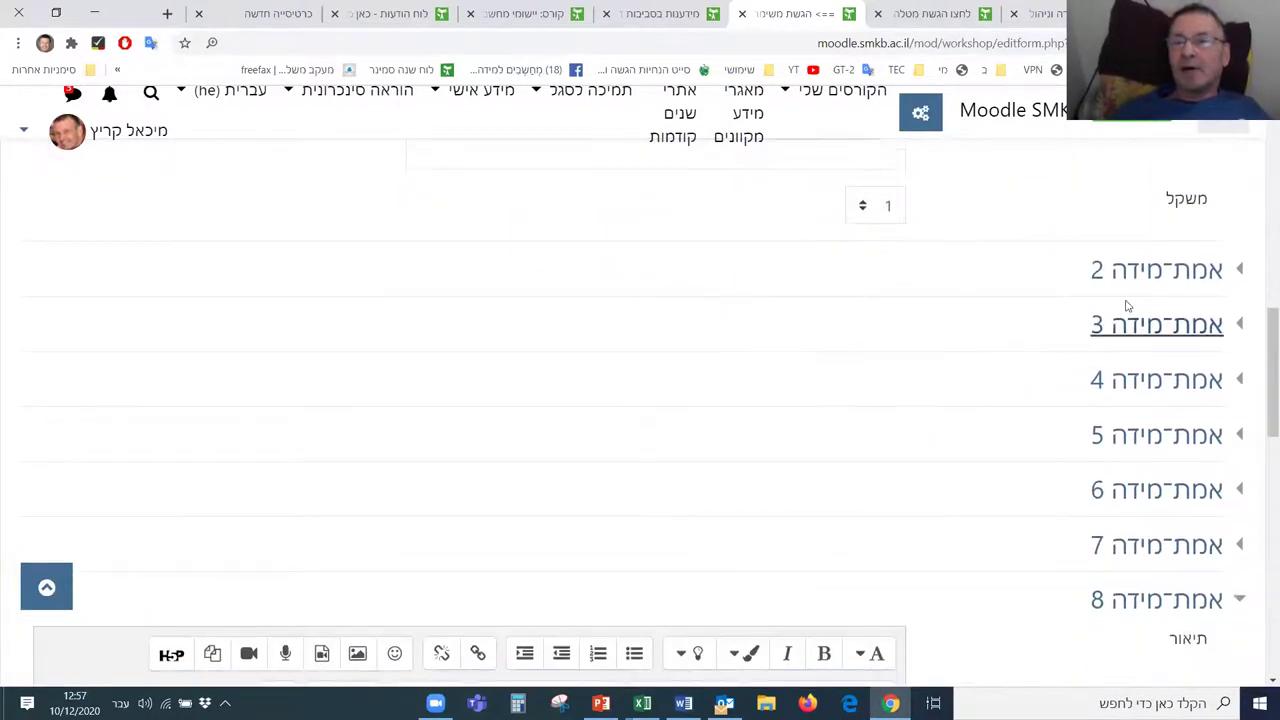
{"action": "left_click", "coordinate": [1155, 270]}
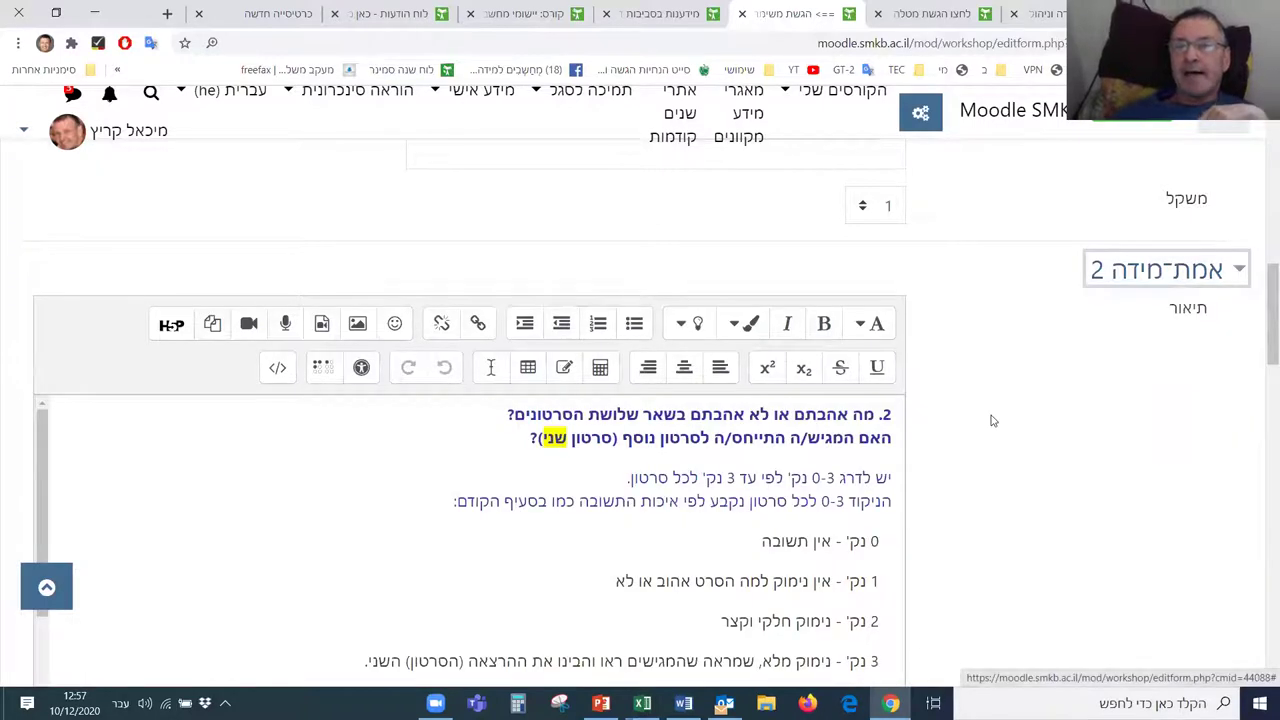
{"action": "scroll", "coordinate": [990, 416], "scroll_direction": "down", "scroll_amount": 2}
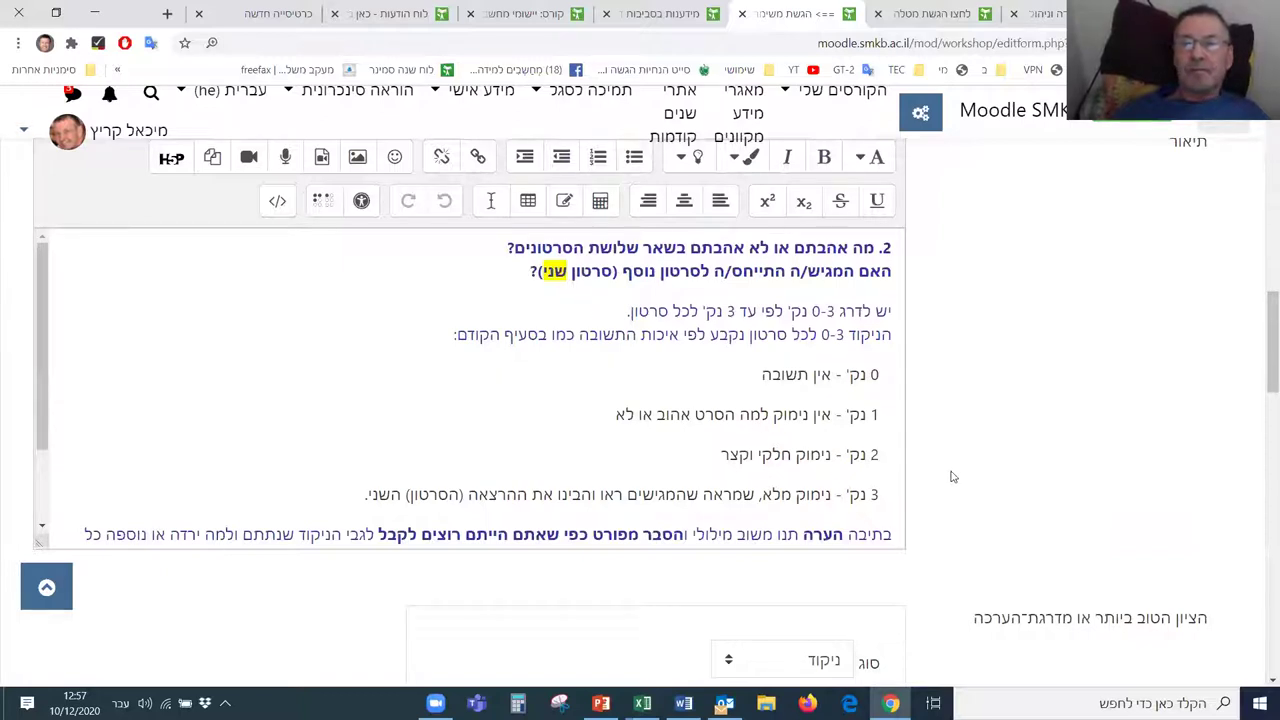
{"action": "scroll", "coordinate": [966, 455], "scroll_direction": "down", "scroll_amount": 2}
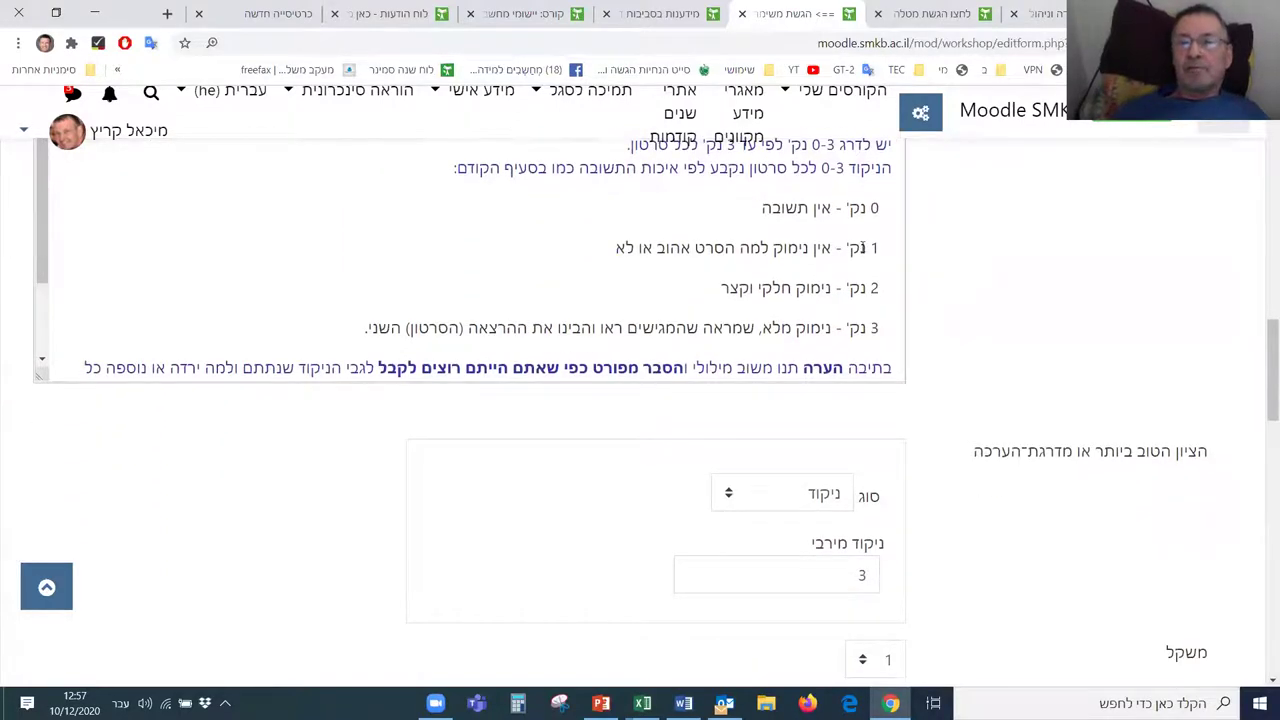
{"action": "scroll", "coordinate": [935, 372], "scroll_direction": "up", "scroll_amount": 1}
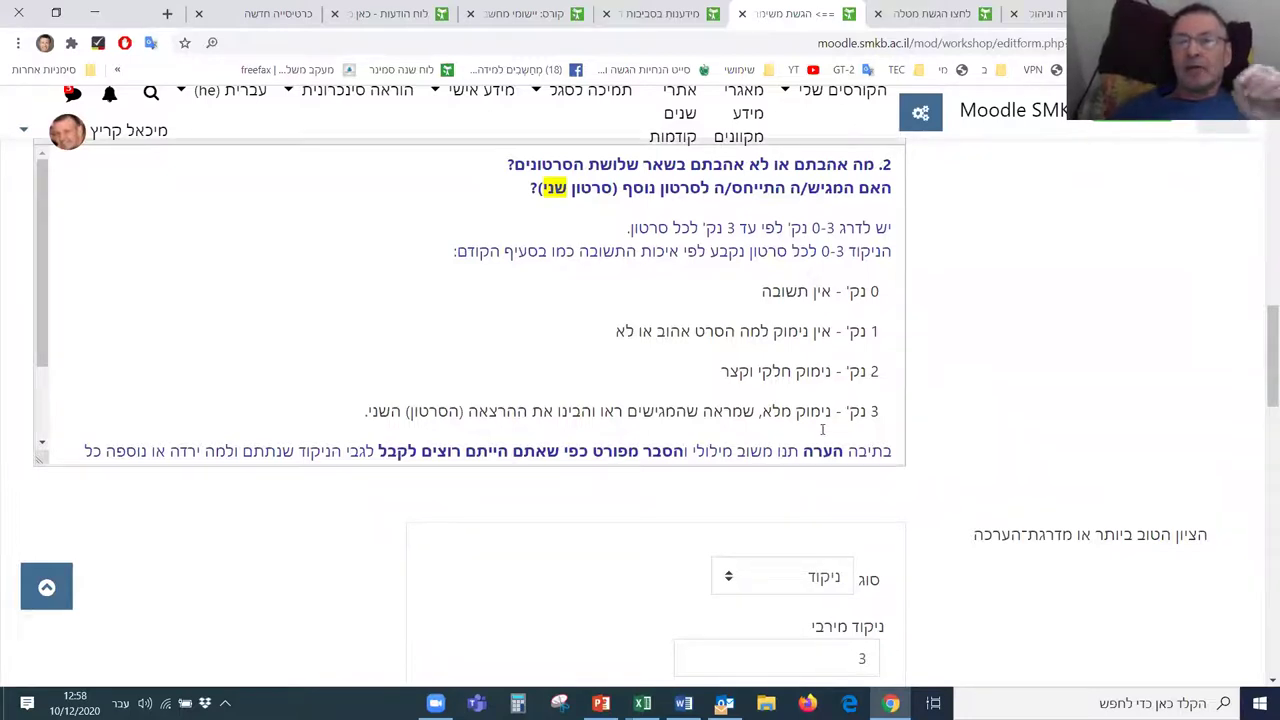
{"action": "scroll", "coordinate": [969, 427], "scroll_direction": "down", "scroll_amount": 1}
{"action": "scroll", "coordinate": [775, 327], "scroll_direction": "down", "scroll_amount": 1}
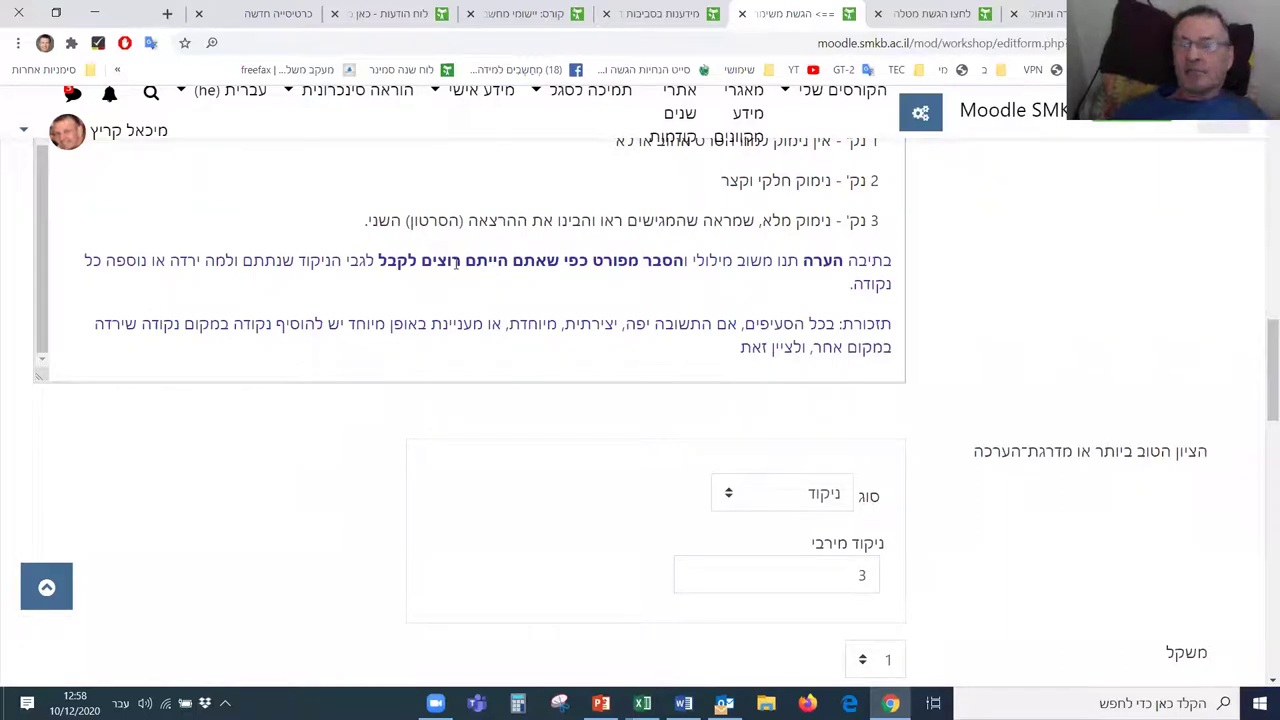
{"action": "scroll", "coordinate": [971, 346], "scroll_direction": "up", "scroll_amount": 1}
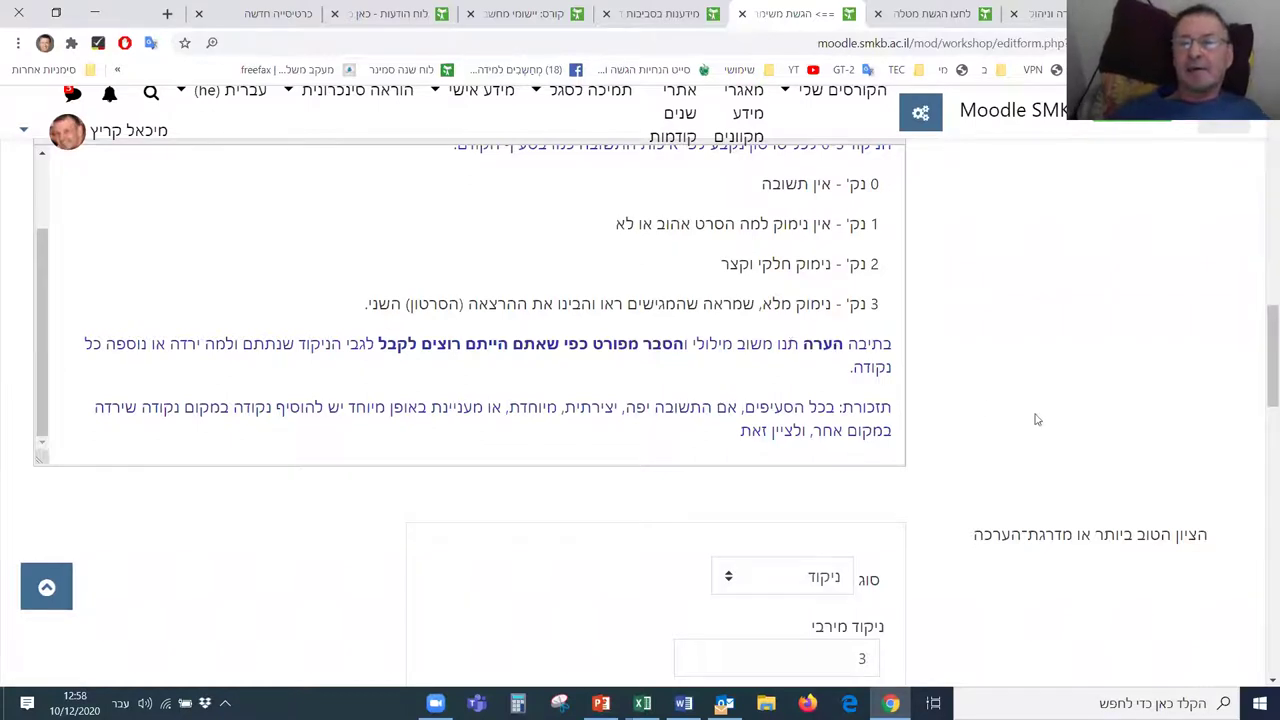
Step: Look over the maximum score and weight of אמת־מידה 2 and the remaining criteria headings, and return to the beginning of the form
{"action": "scroll", "coordinate": [1111, 434], "scroll_direction": "down", "scroll_amount": 3}
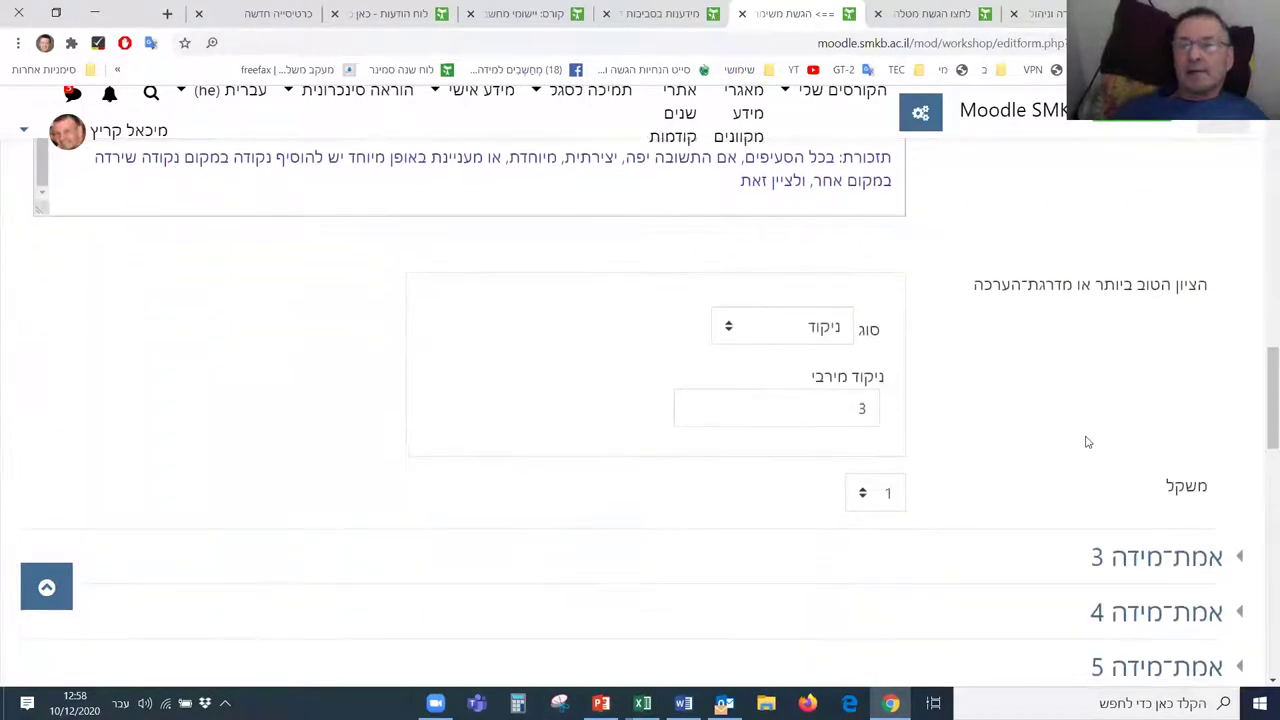
{"action": "scroll", "coordinate": [1083, 442], "scroll_direction": "down", "scroll_amount": 2}
{"action": "scroll", "coordinate": [1040, 421], "scroll_direction": "down", "scroll_amount": 2}
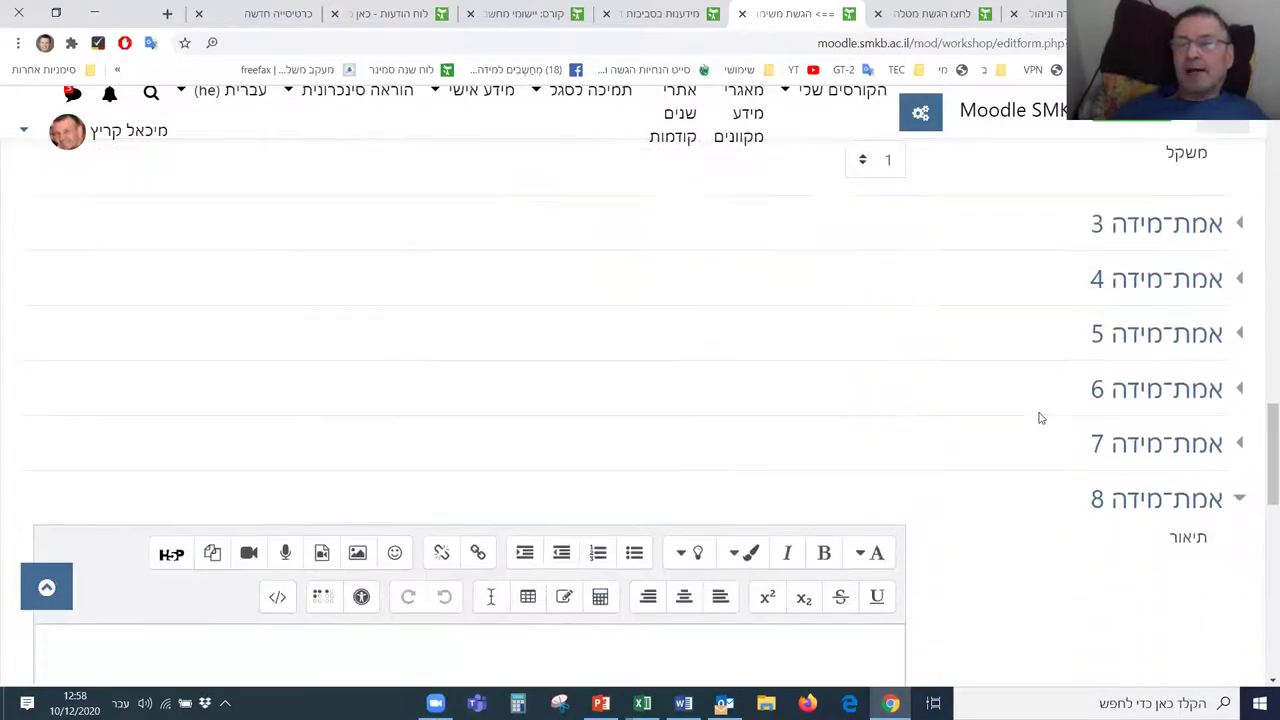
{"action": "scroll", "coordinate": [1030, 410], "scroll_direction": "down", "scroll_amount": 2}
{"action": "scroll", "coordinate": [1027, 406], "scroll_direction": "up", "scroll_amount": 7}
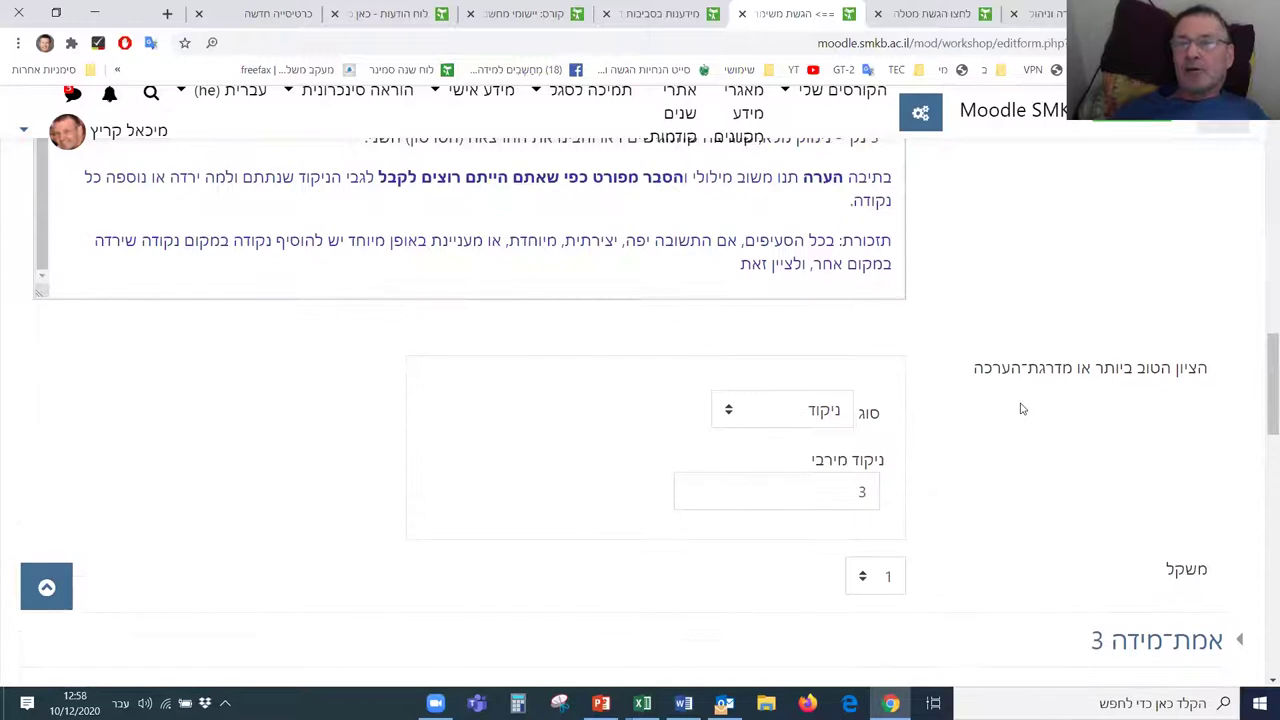
{"action": "scroll", "coordinate": [1100, 399], "scroll_direction": "up", "scroll_amount": 8}
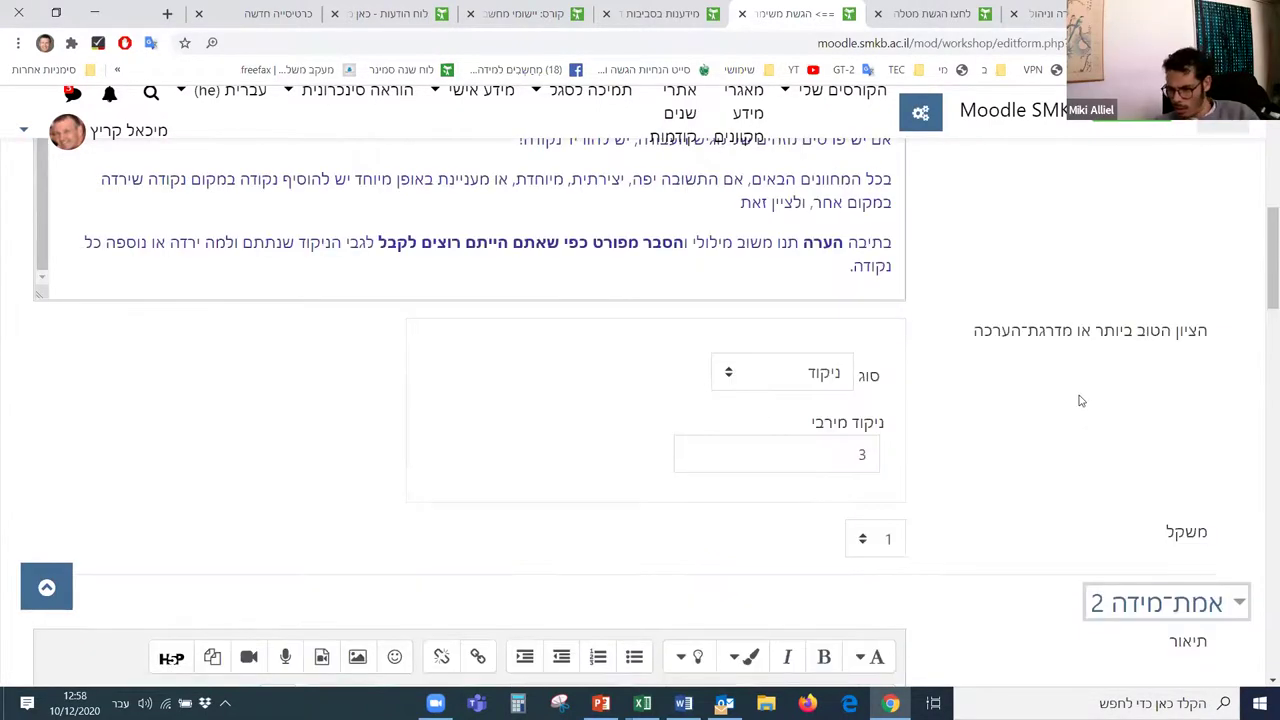
{"action": "scroll", "coordinate": [1079, 400], "scroll_direction": "down", "scroll_amount": 1}
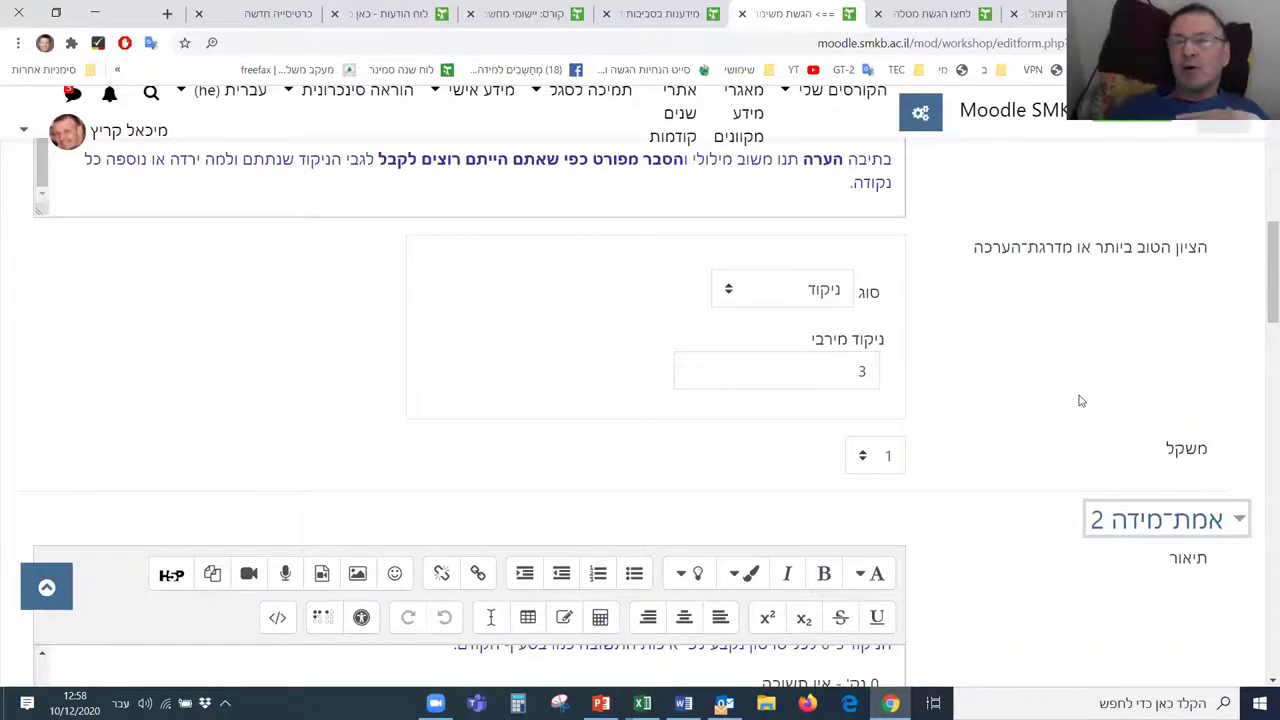
{"action": "scroll", "coordinate": [1080, 401], "scroll_direction": "up", "scroll_amount": 15}
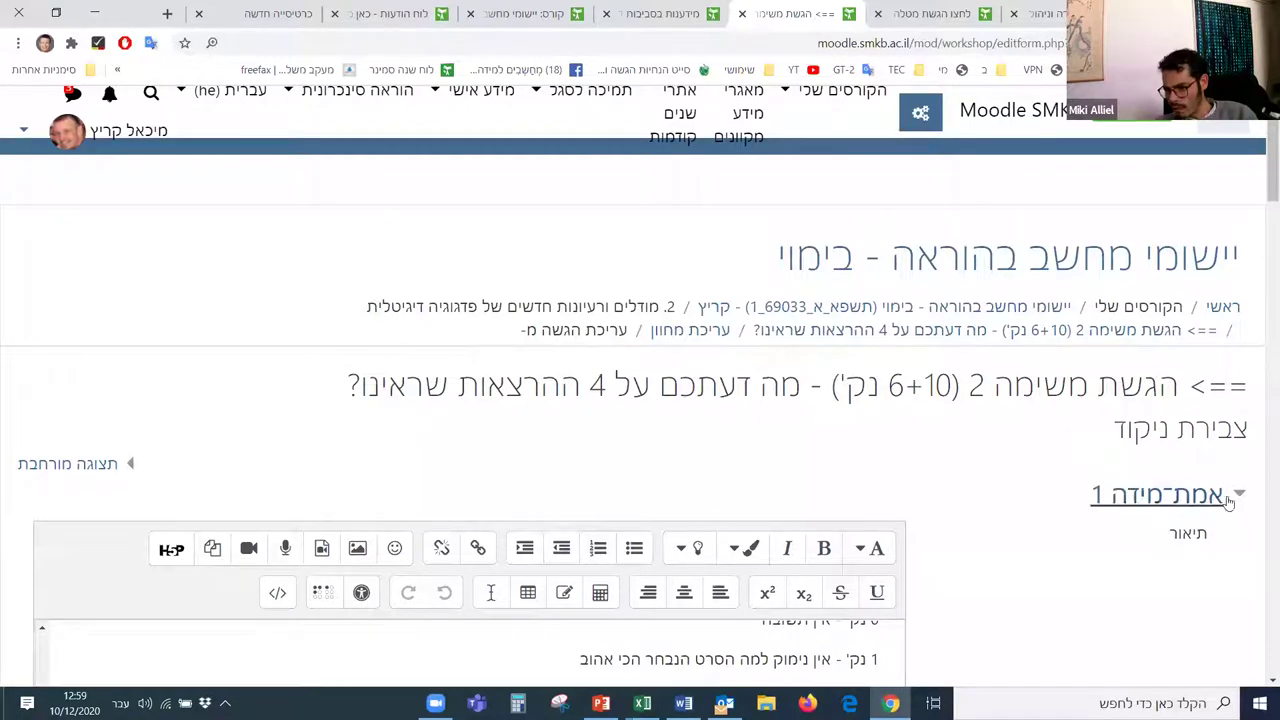
Step: Review the point levels and closing reminder of אמת־מידה 2 again, followed by its grade type, maximum score and weight
{"action": "left_click_drag", "start_coordinate": [1261, 152], "coordinate": [1261, 317]}
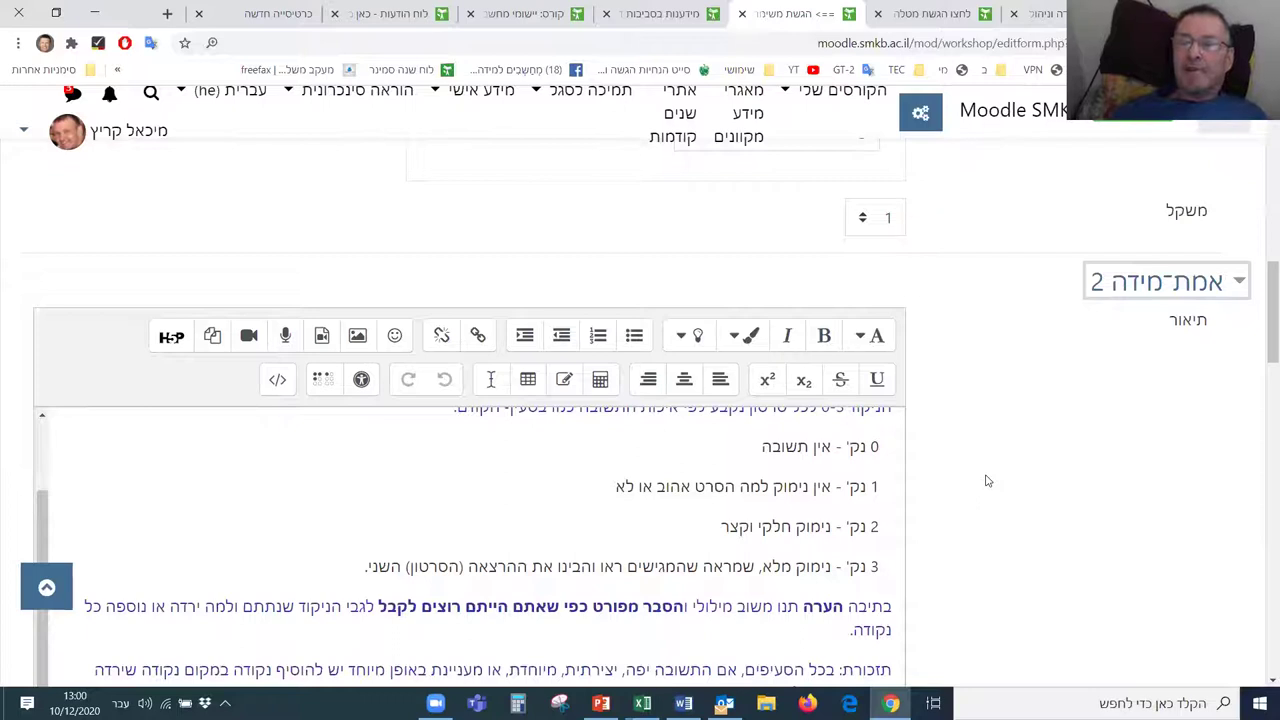
{"action": "scroll", "coordinate": [986, 481], "scroll_direction": "down", "scroll_amount": 1}
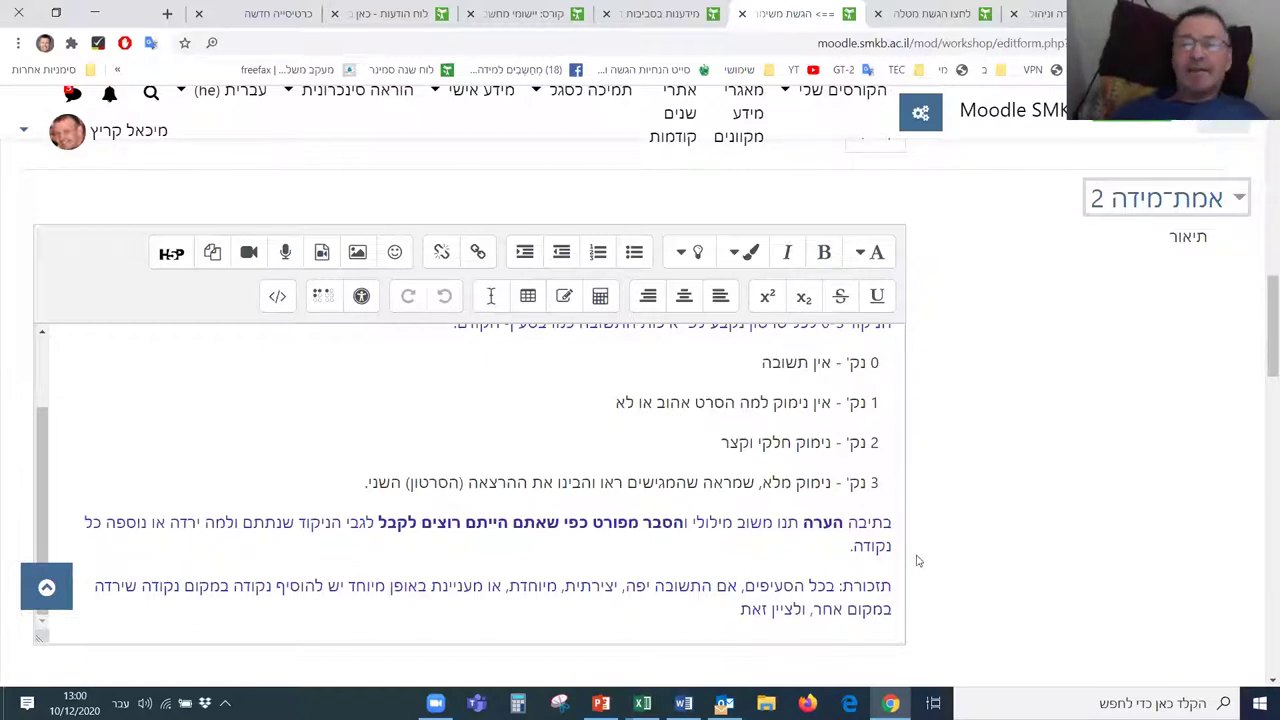
{"action": "scroll", "coordinate": [1037, 516], "scroll_direction": "down", "scroll_amount": 2}
{"action": "scroll", "coordinate": [1040, 514], "scroll_direction": "up", "scroll_amount": 1}
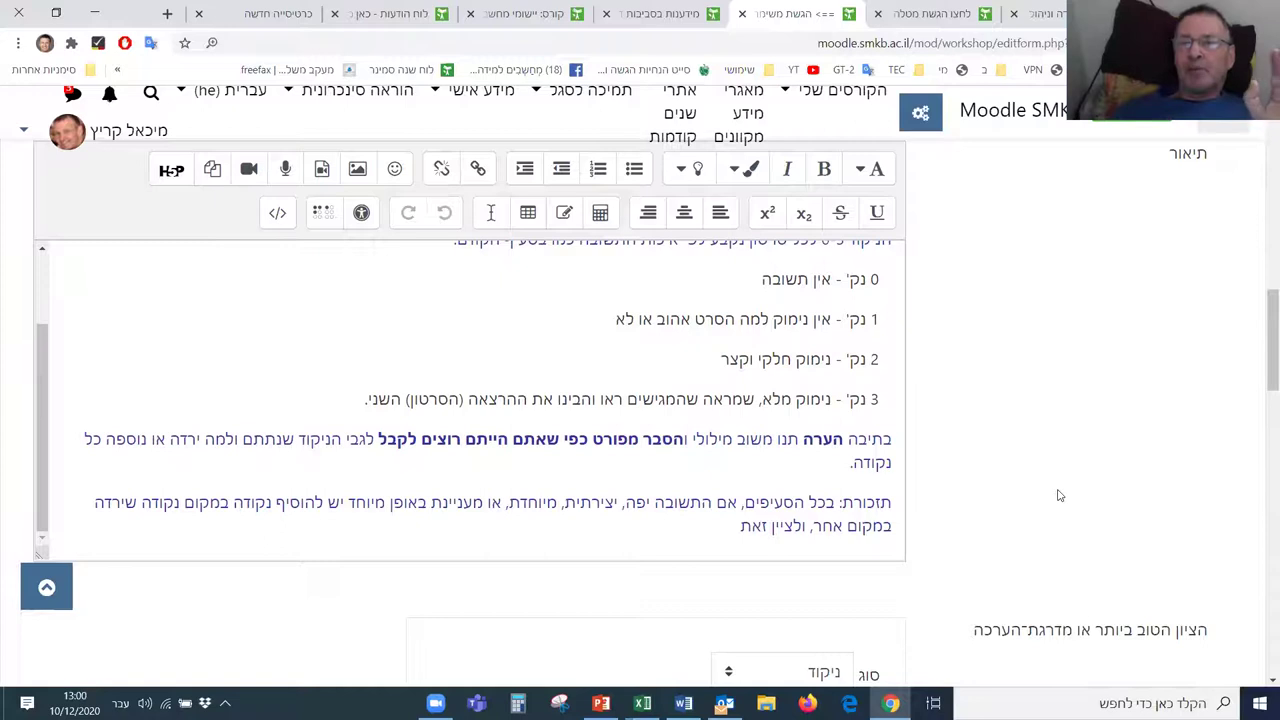
{"action": "scroll", "coordinate": [1057, 495], "scroll_direction": "down", "scroll_amount": 3}
{"action": "scroll", "coordinate": [1060, 495], "scroll_direction": "down", "scroll_amount": 2}
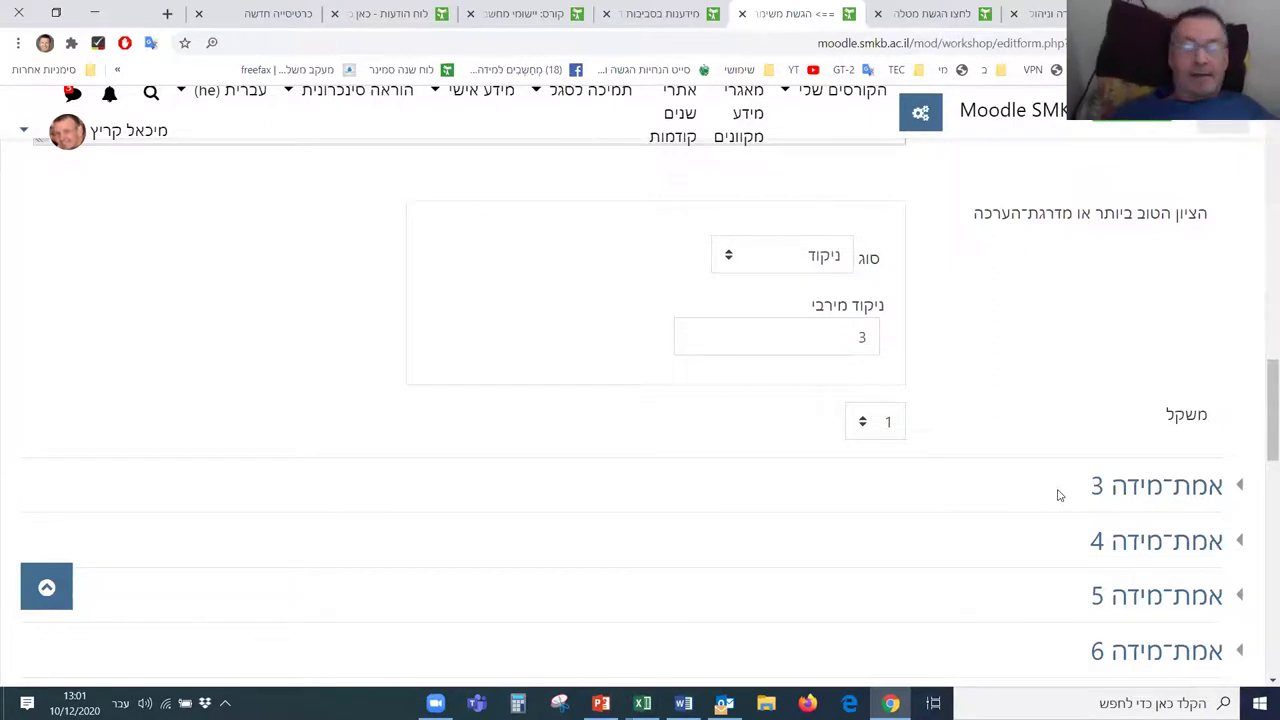
Step: Switch to the PowerPoint slide on conditions for successful peer assessment and place the cursor after אנונימיות in the first item
{"action": "key", "text": "alt+Tab"}
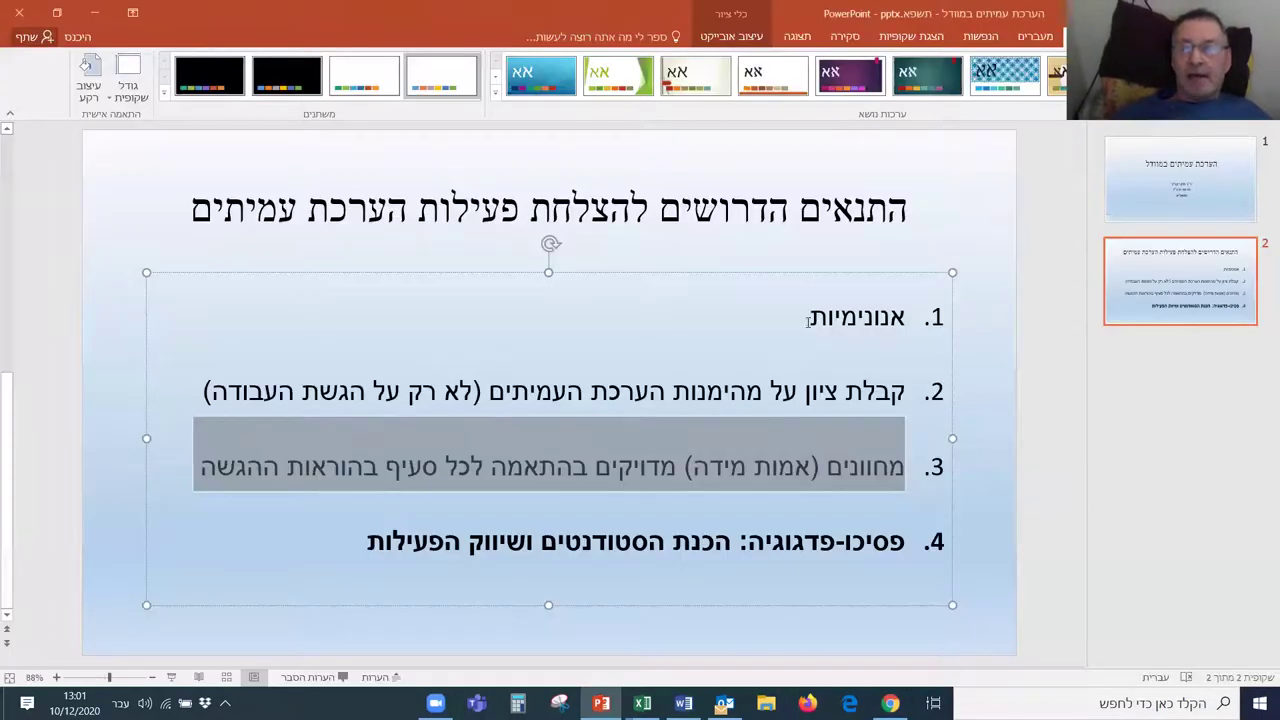
{"action": "left_click", "coordinate": [810, 316]}
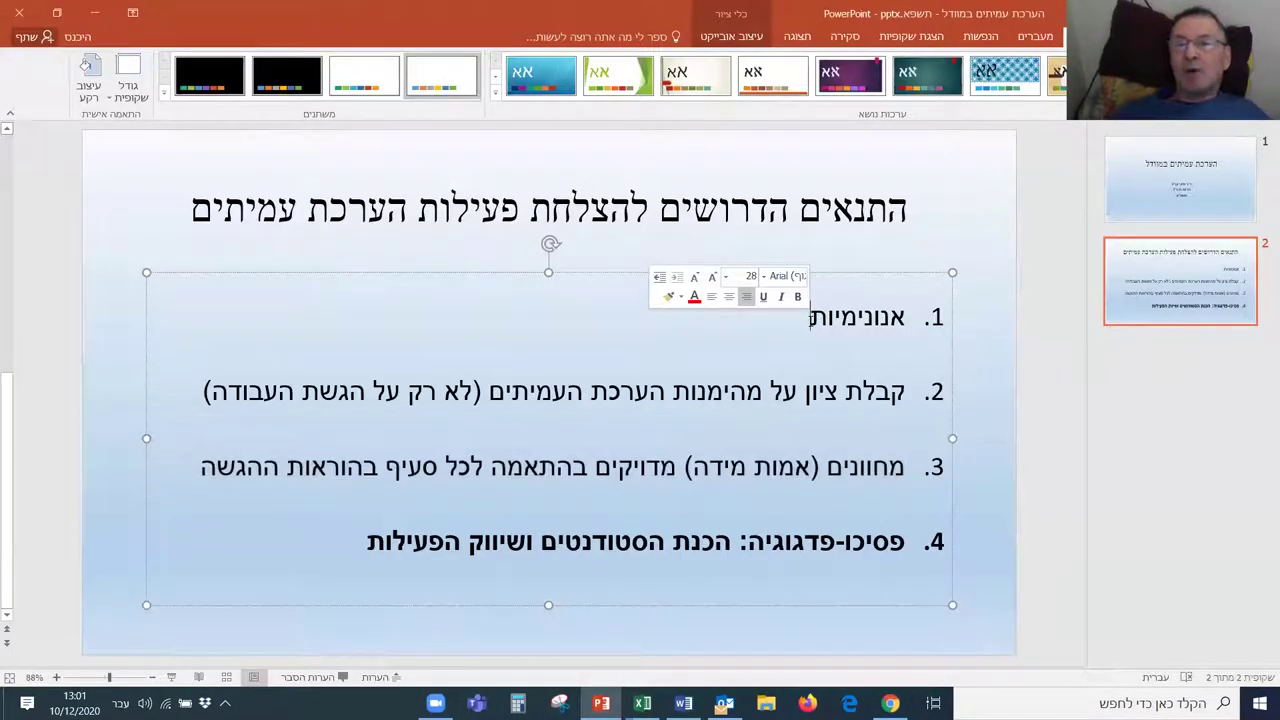
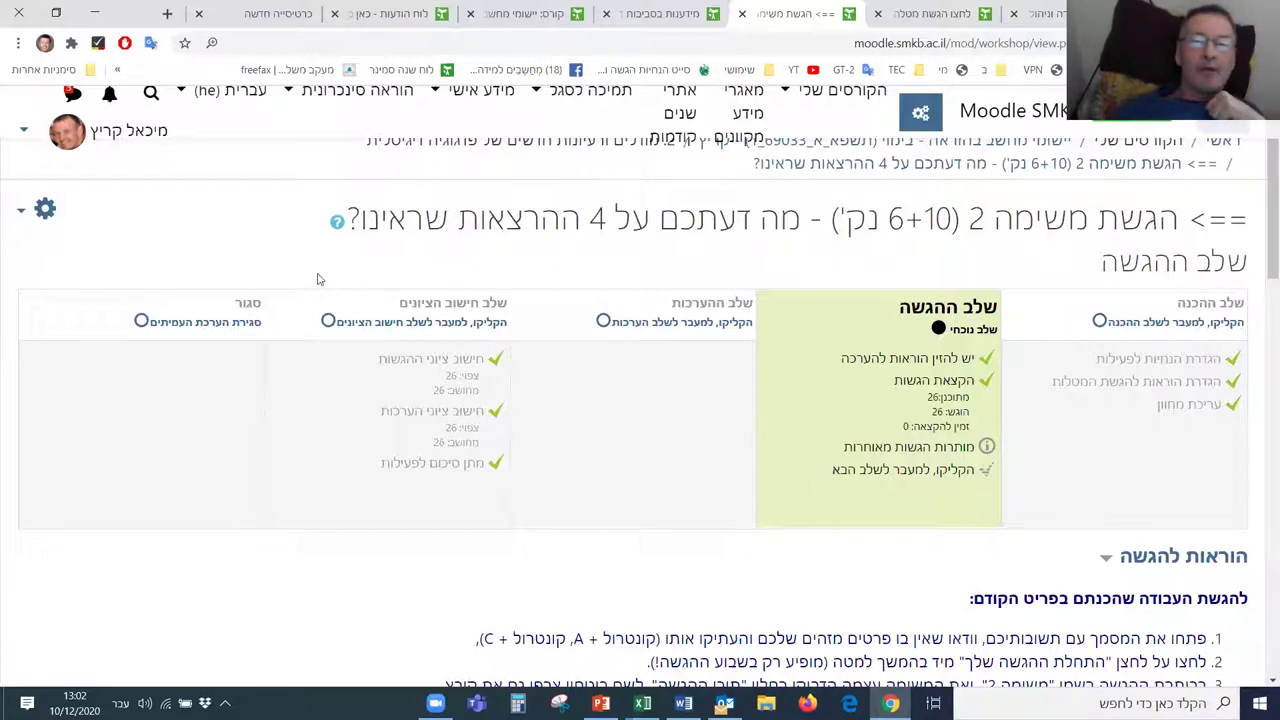
Step: Open the permissions (הרשאות) page of the peer assessment activity and scan its capability list through to the end
{"action": "left_click", "coordinate": [45, 210]}
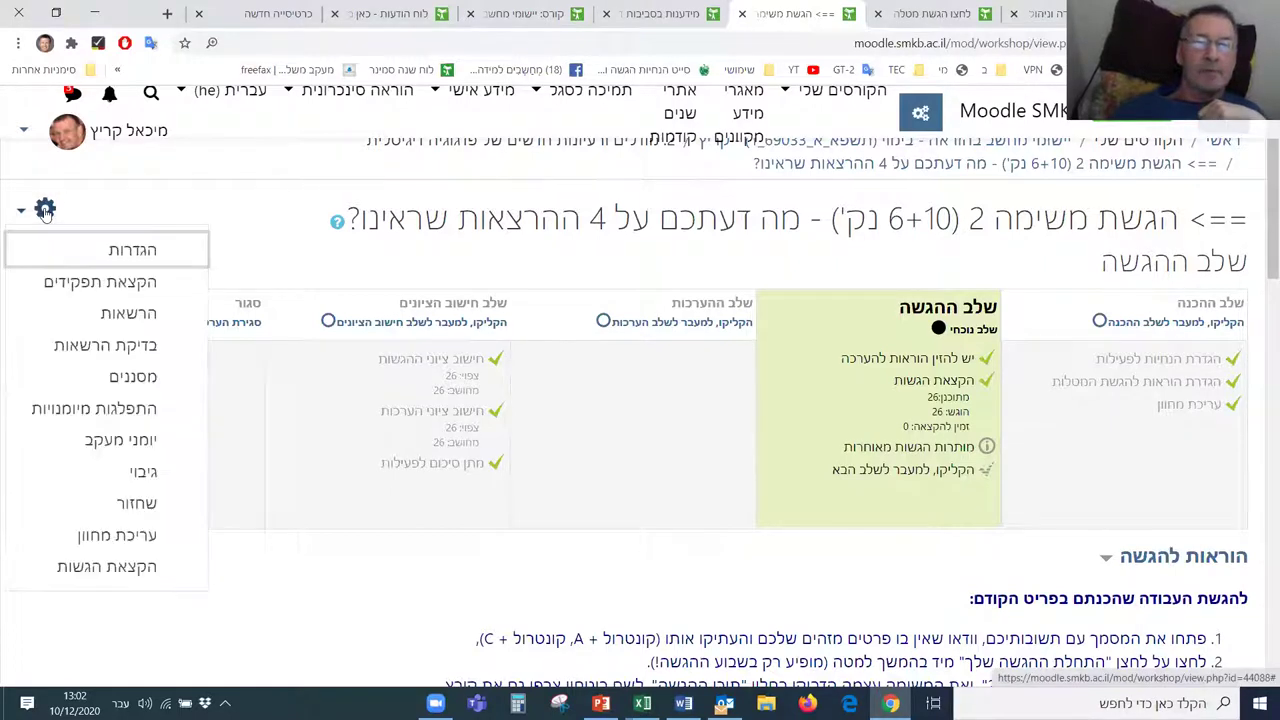
{"action": "left_click", "coordinate": [128, 316]}
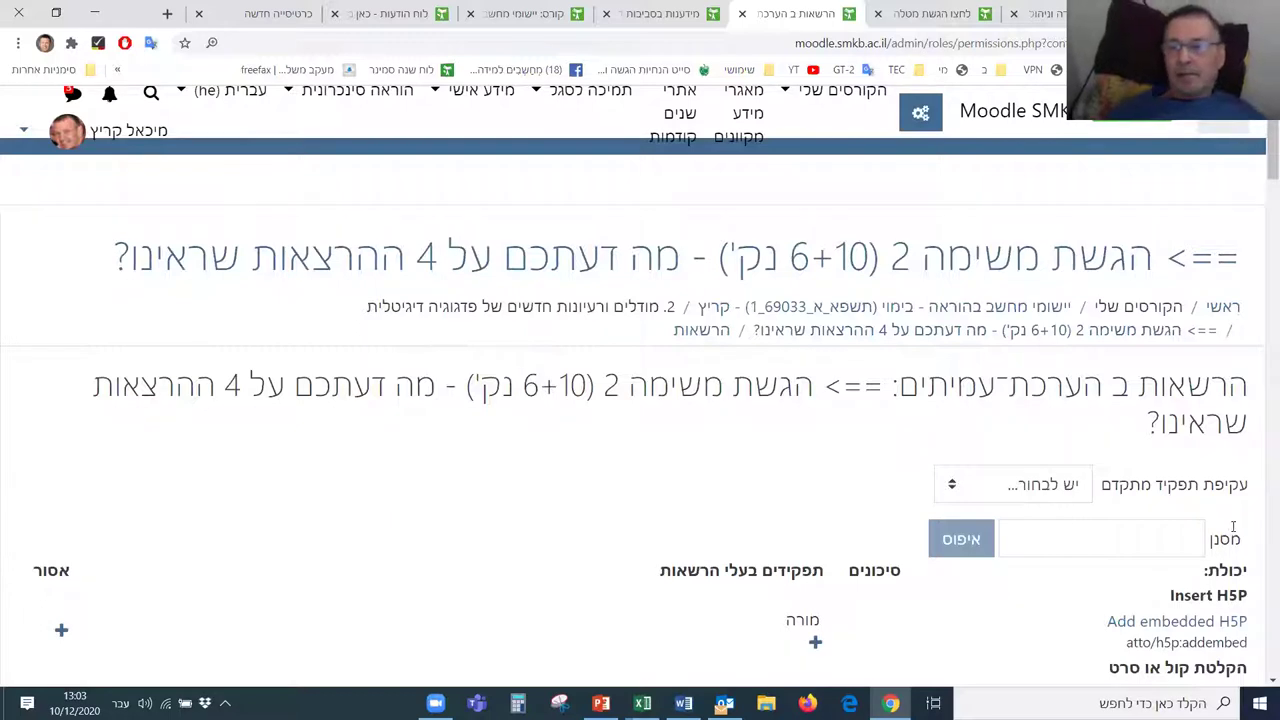
{"action": "scroll", "coordinate": [1228, 528], "scroll_direction": "down", "scroll_amount": 8}
{"action": "scroll", "coordinate": [1228, 528], "scroll_direction": "down", "scroll_amount": 8}
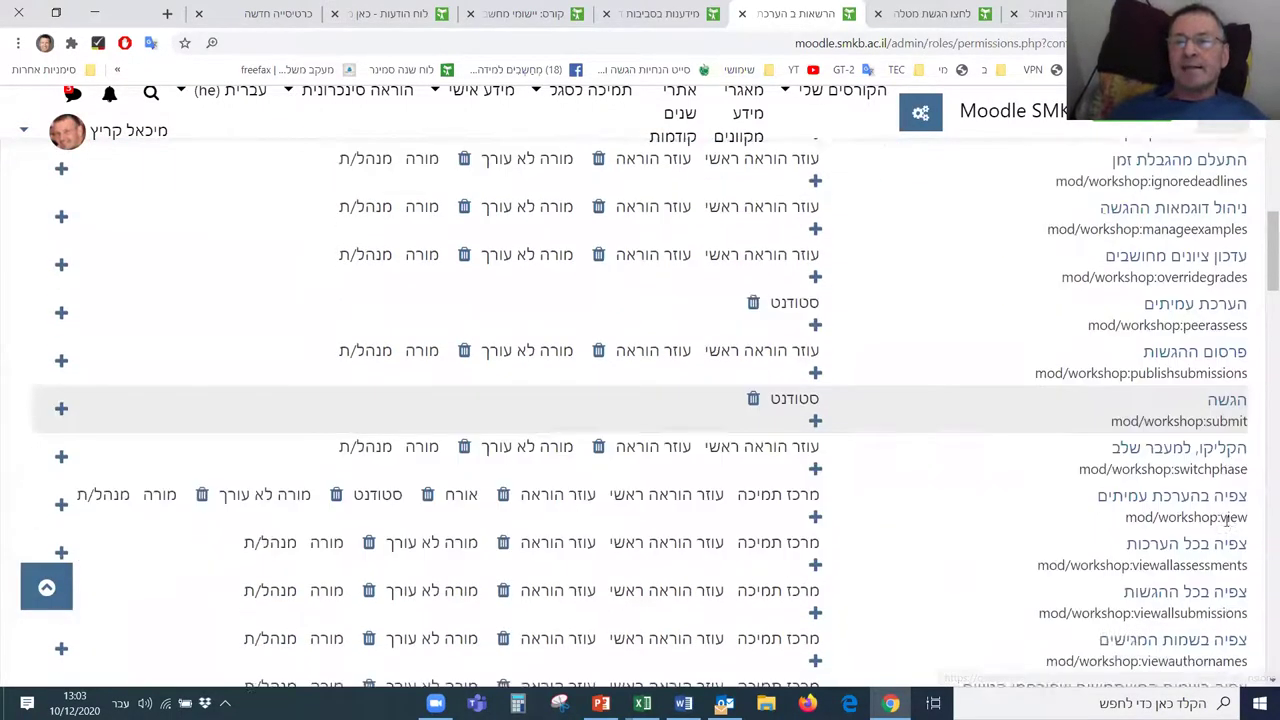
{"action": "scroll", "coordinate": [1226, 521], "scroll_direction": "down", "scroll_amount": 10}
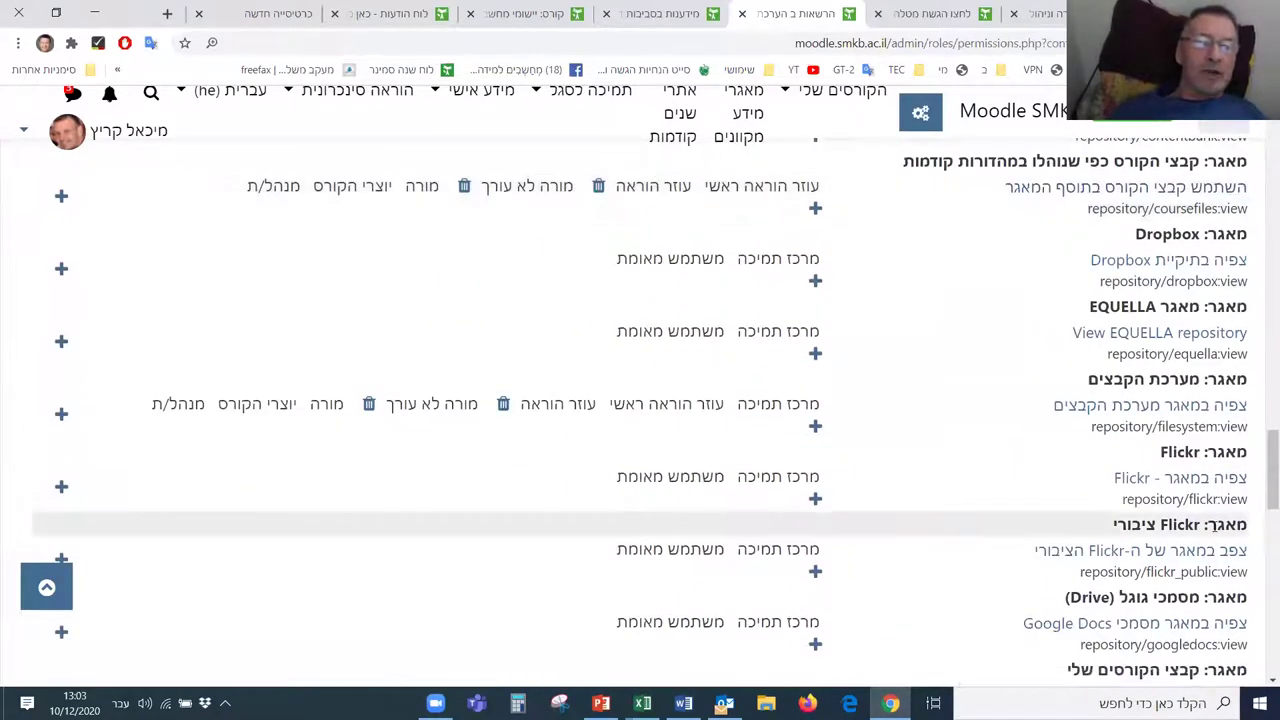
{"action": "scroll", "coordinate": [1213, 530], "scroll_direction": "down", "scroll_amount": 5}
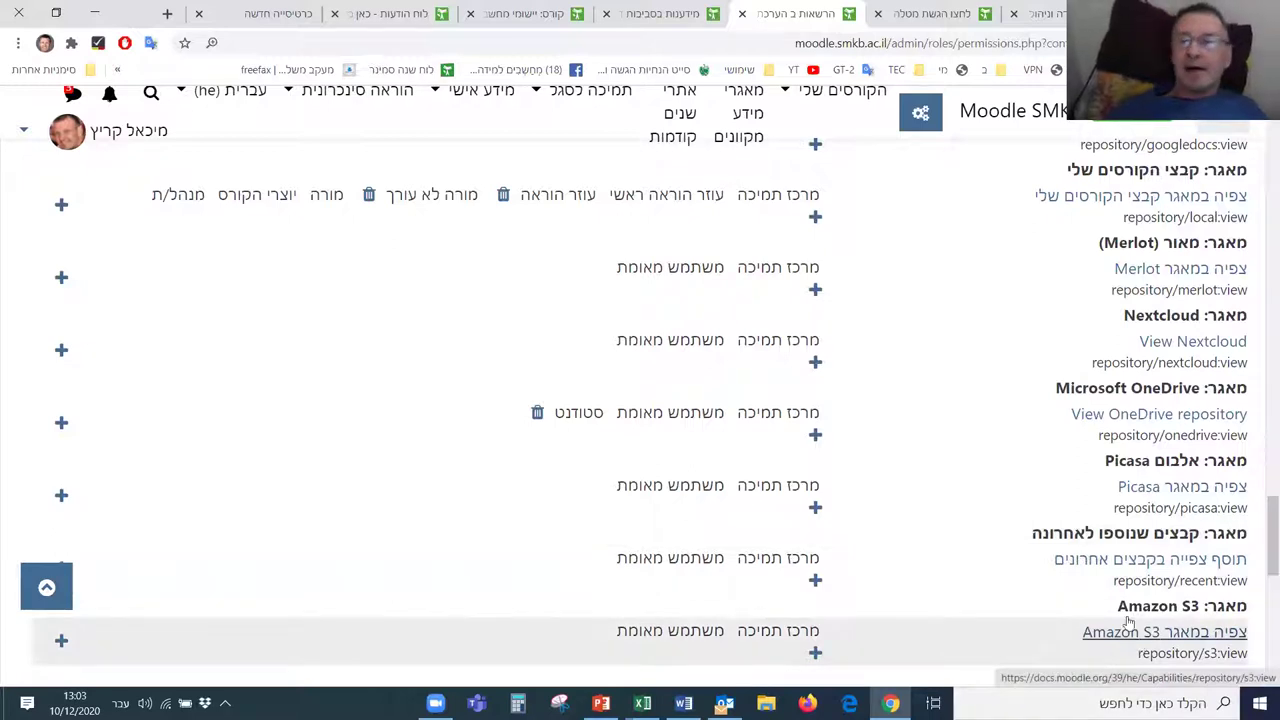
{"action": "scroll", "coordinate": [1140, 640], "scroll_direction": "down", "scroll_amount": 8}
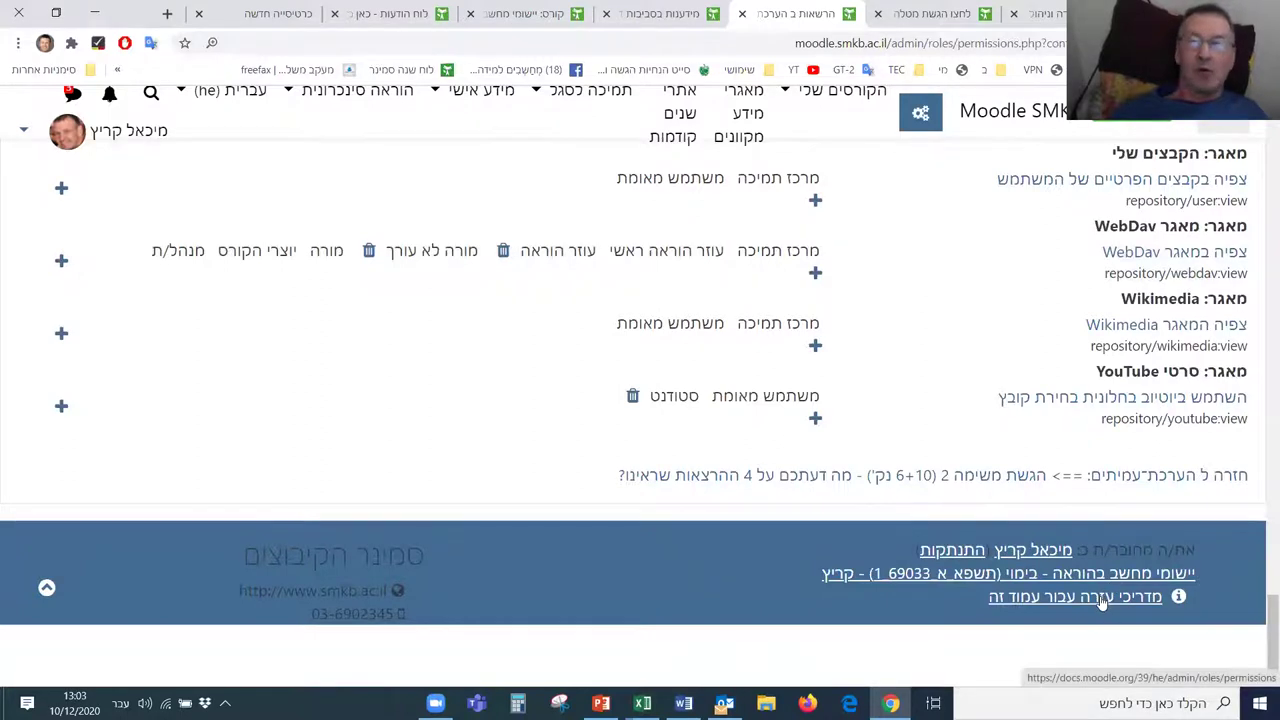
Step: Return to the mod/workshop capabilities and examine which roles may view submissions, assessments, author names and reviewer names
{"action": "scroll", "coordinate": [1101, 601], "scroll_direction": "up", "scroll_amount": 4}
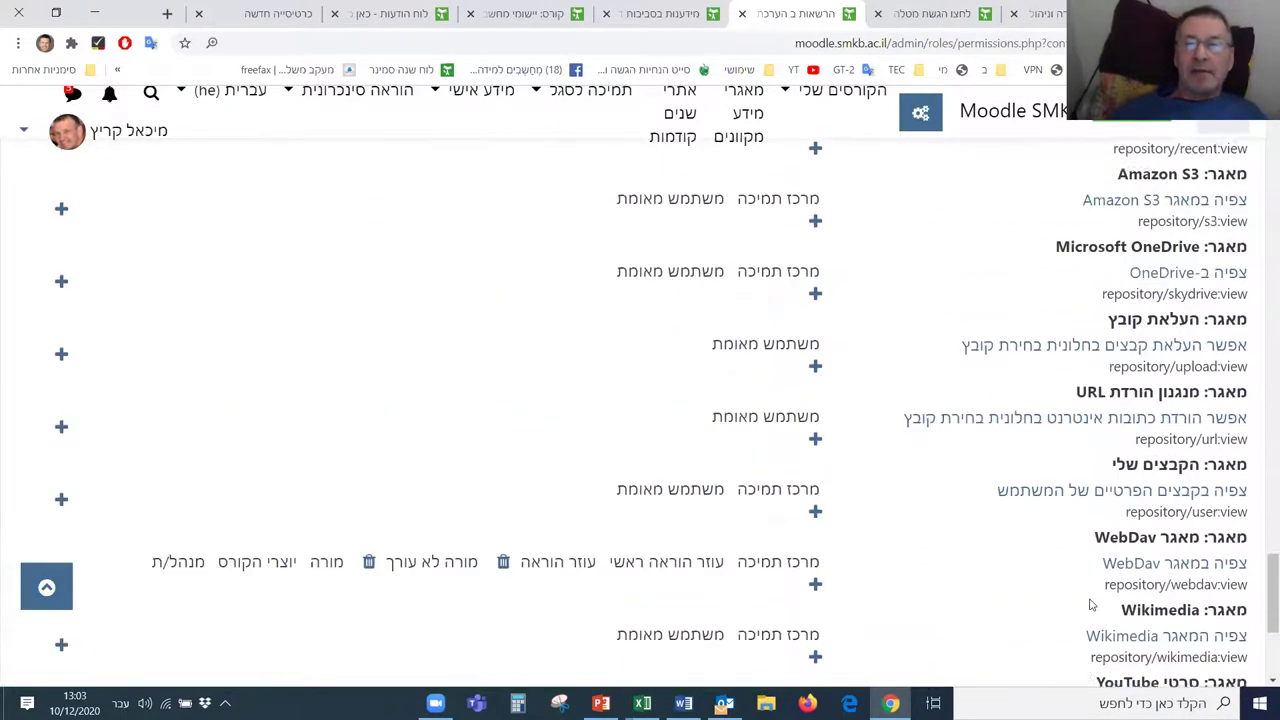
{"action": "scroll", "coordinate": [1092, 605], "scroll_direction": "down", "scroll_amount": 1}
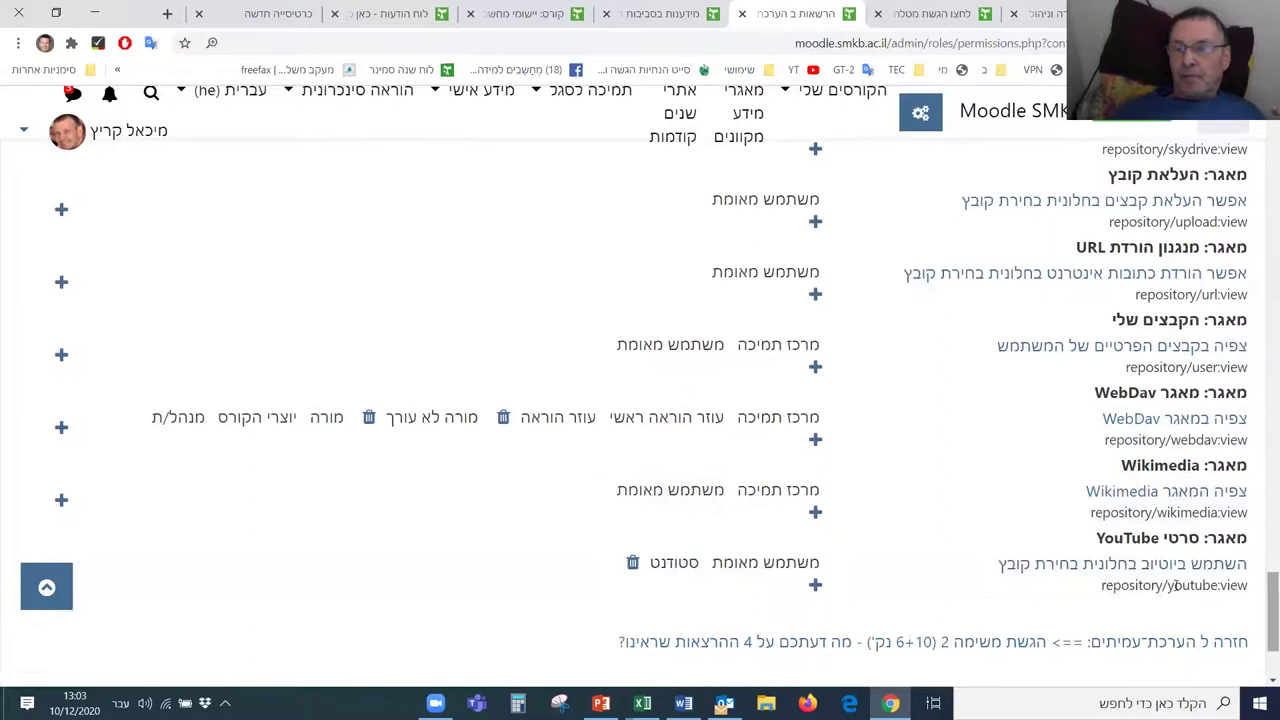
{"action": "scroll", "coordinate": [1034, 575], "scroll_direction": "up", "scroll_amount": 10}
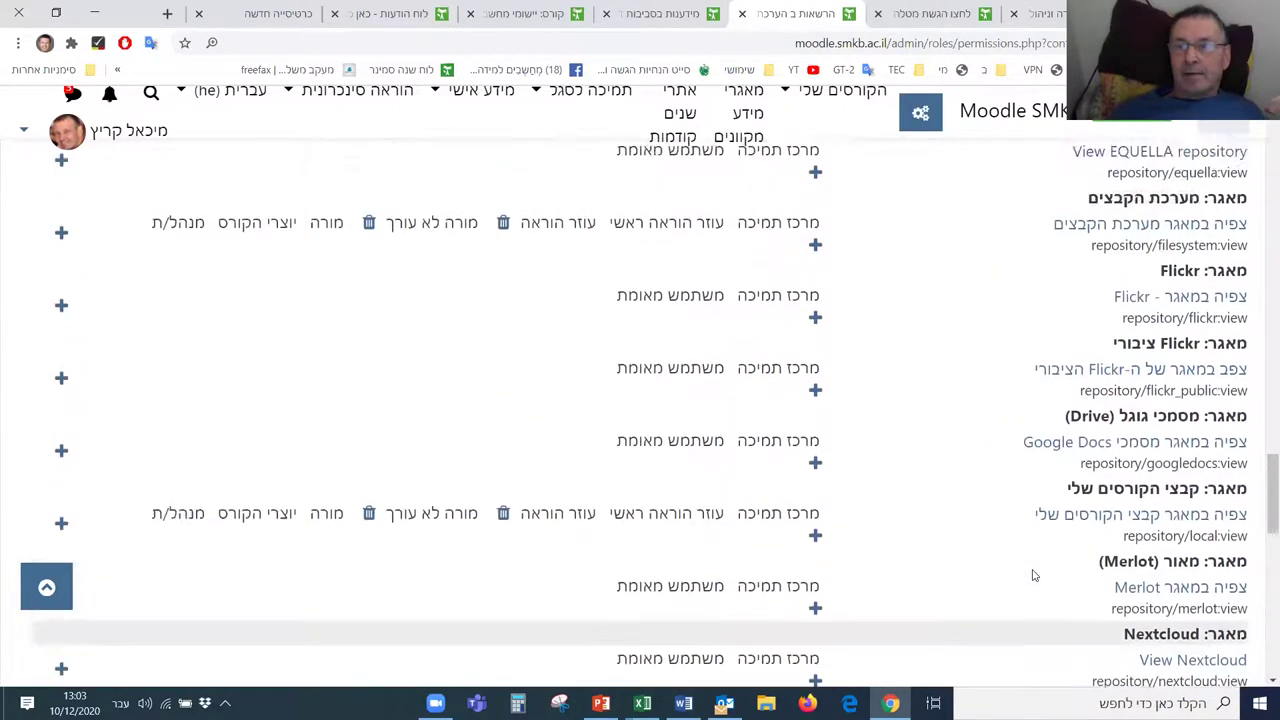
{"action": "scroll", "coordinate": [1034, 575], "scroll_direction": "up", "scroll_amount": 5}
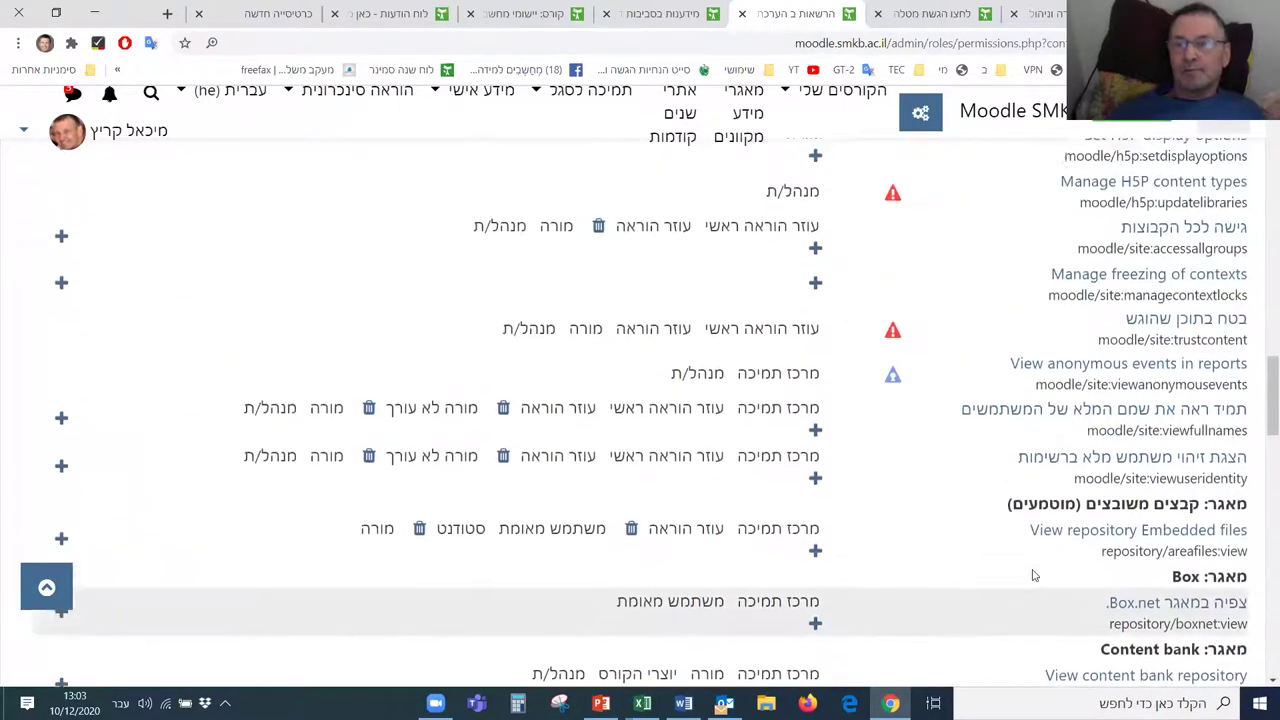
{"action": "scroll", "coordinate": [1034, 575], "scroll_direction": "up", "scroll_amount": 15}
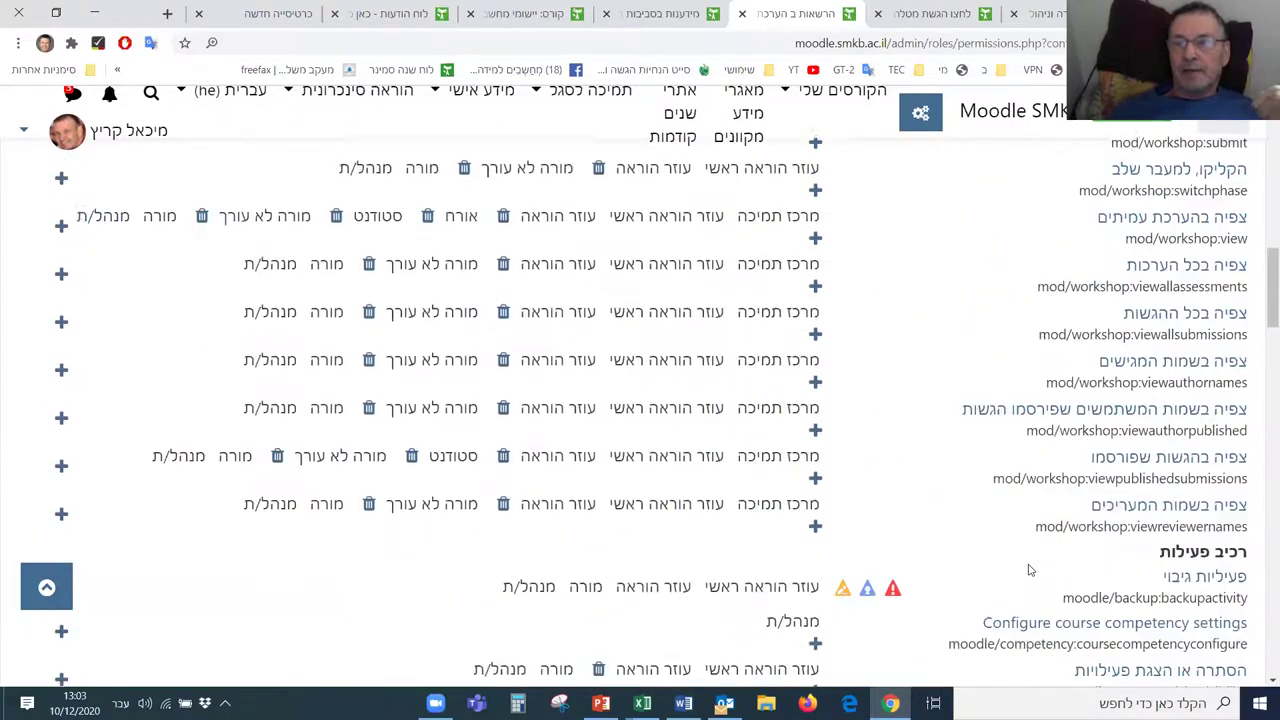
{"action": "scroll", "coordinate": [1030, 570], "scroll_direction": "up", "scroll_amount": 10}
{"action": "scroll", "coordinate": [1028, 569], "scroll_direction": "down", "scroll_amount": 7}
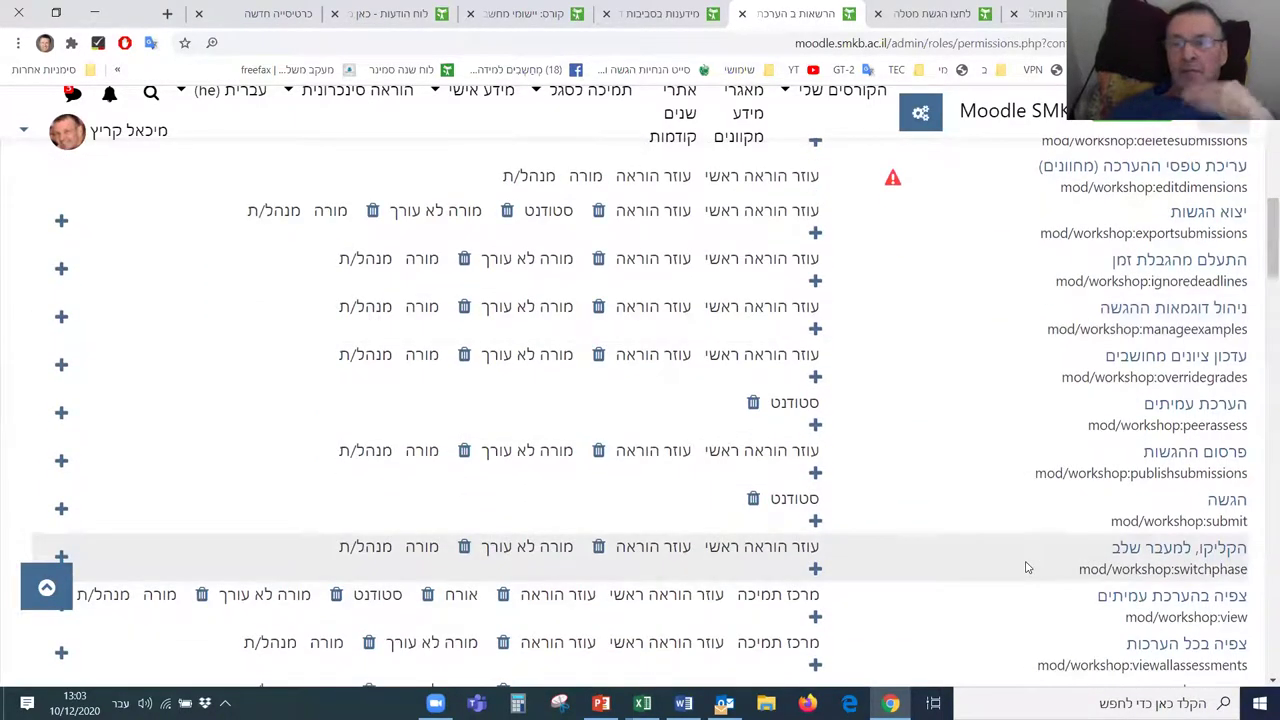
{"action": "scroll", "coordinate": [1025, 567], "scroll_direction": "down", "scroll_amount": 5}
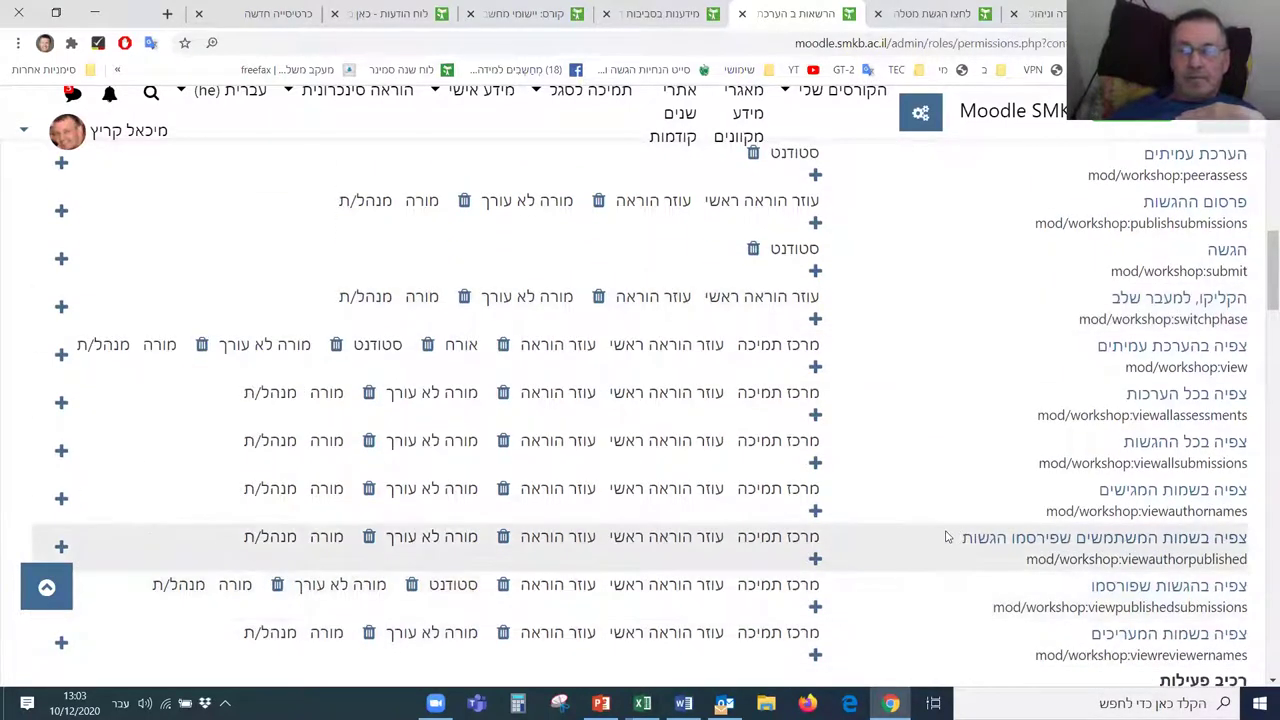
{"action": "scroll", "coordinate": [946, 537], "scroll_direction": "down", "scroll_amount": 2}
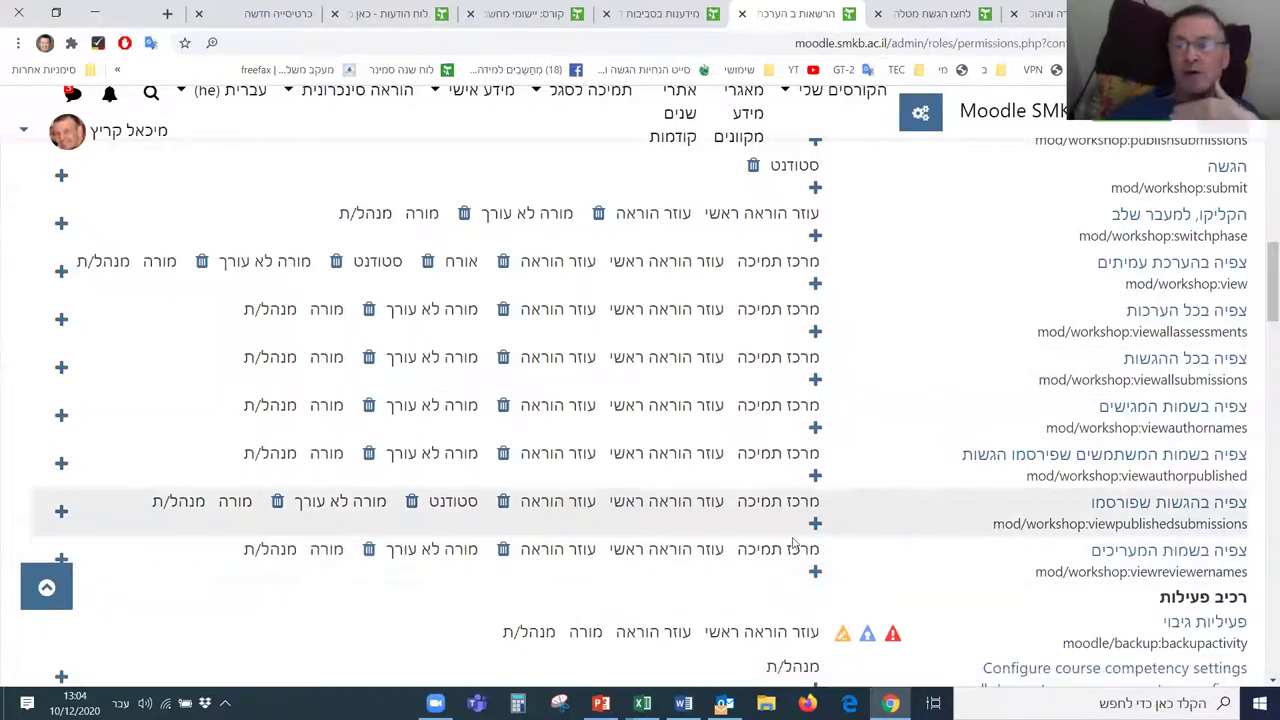
{"action": "scroll", "coordinate": [820, 543], "scroll_direction": "down", "scroll_amount": 1}
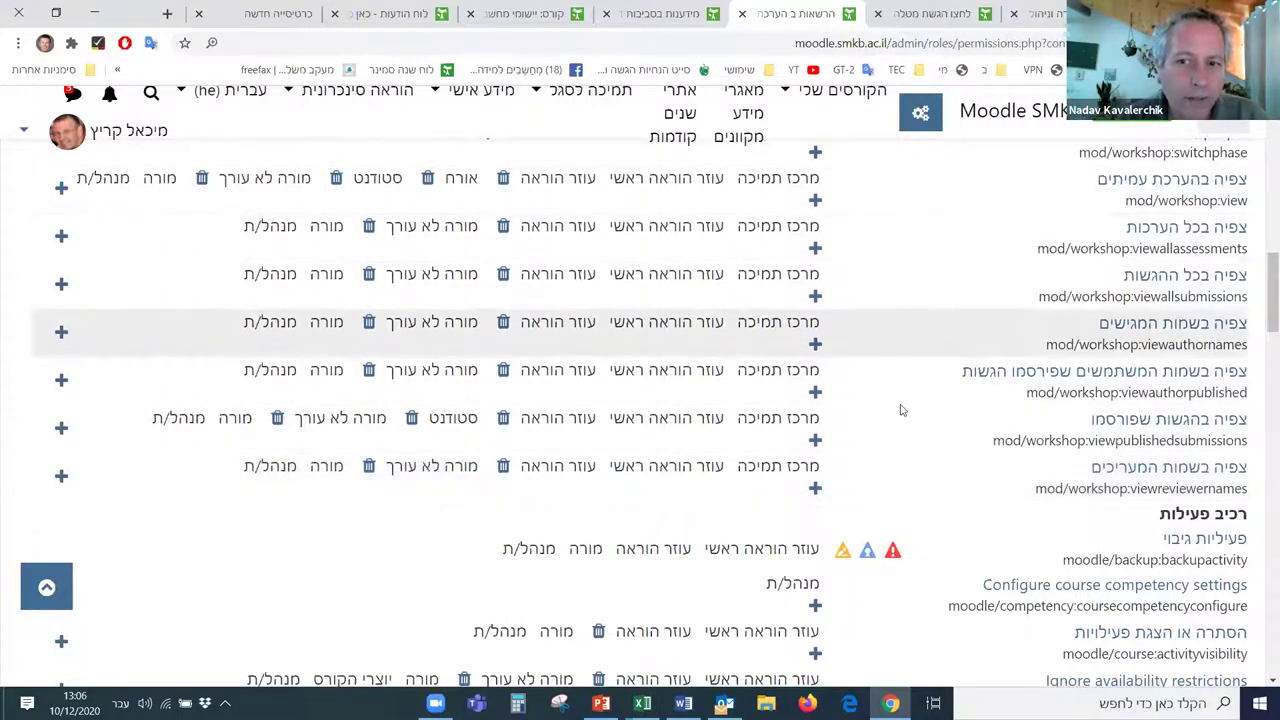
Step: Leave the activity's permissions page and return to the main page of the course יישומי מחשב בהוראה - בימוי
{"action": "scroll", "coordinate": [808, 497], "scroll_direction": "up", "scroll_amount": 15}
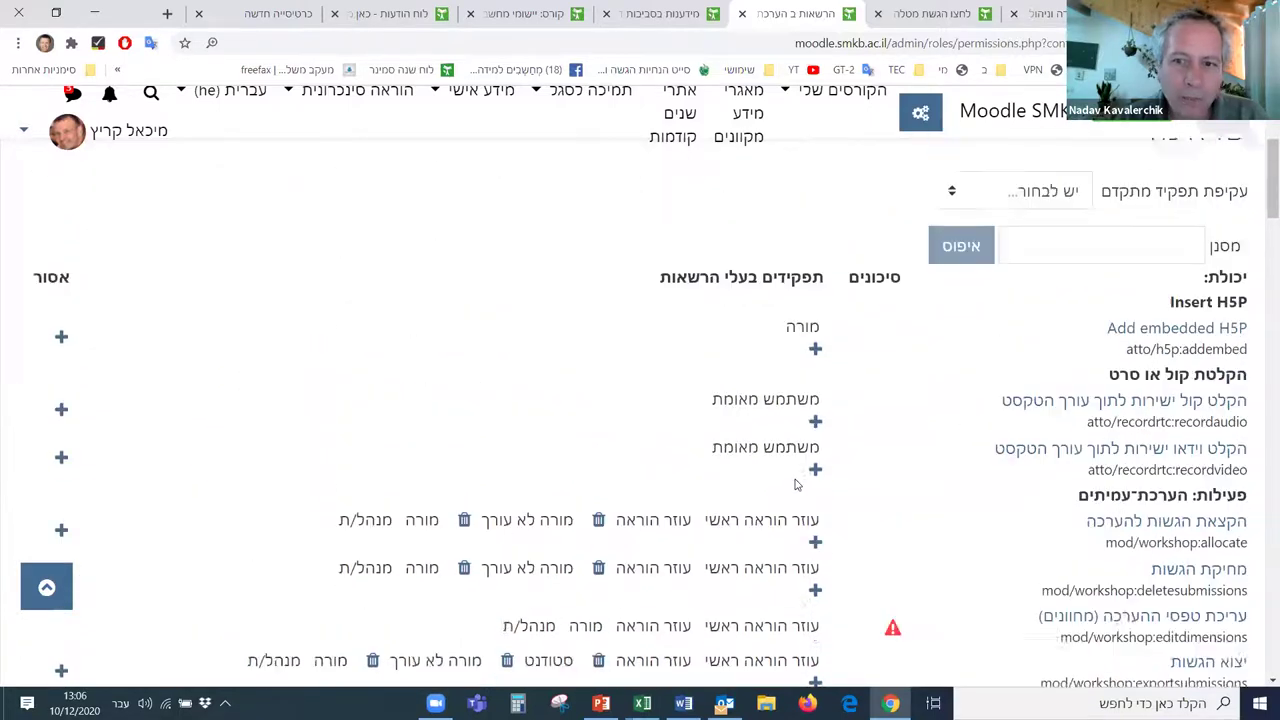
{"action": "scroll", "coordinate": [793, 485], "scroll_direction": "up", "scroll_amount": 2}
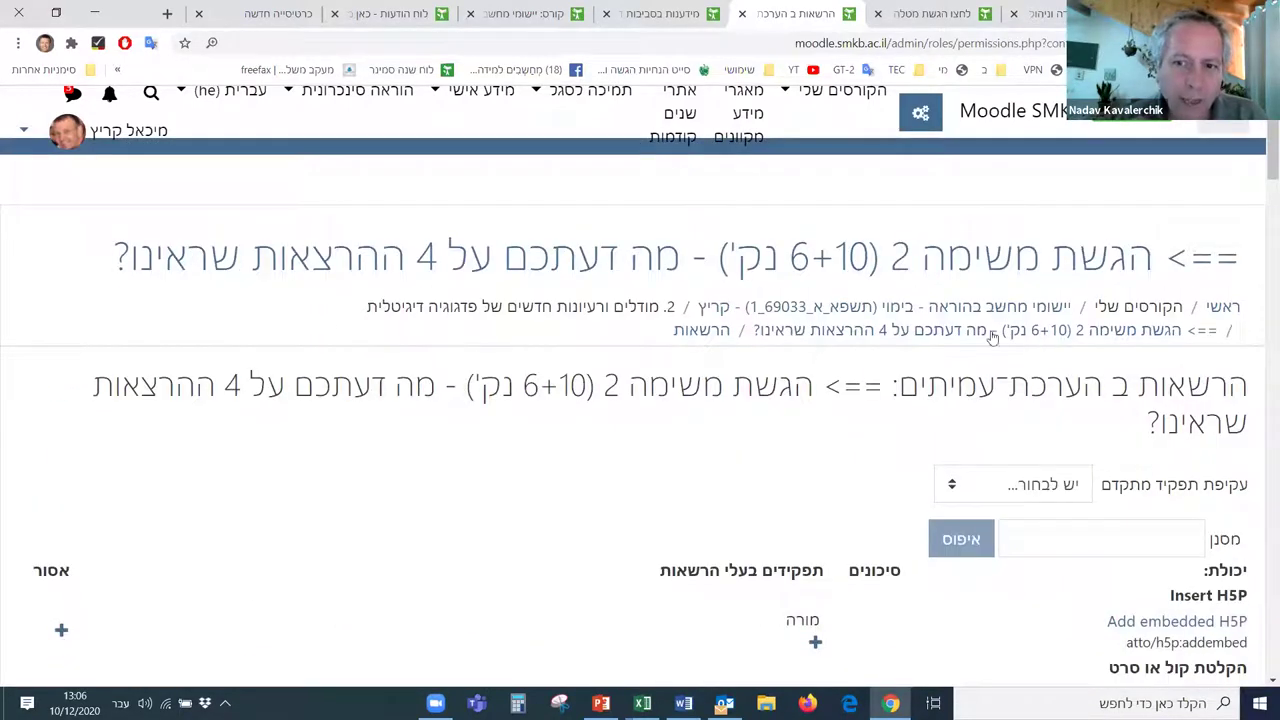
{"action": "left_click", "coordinate": [908, 310]}
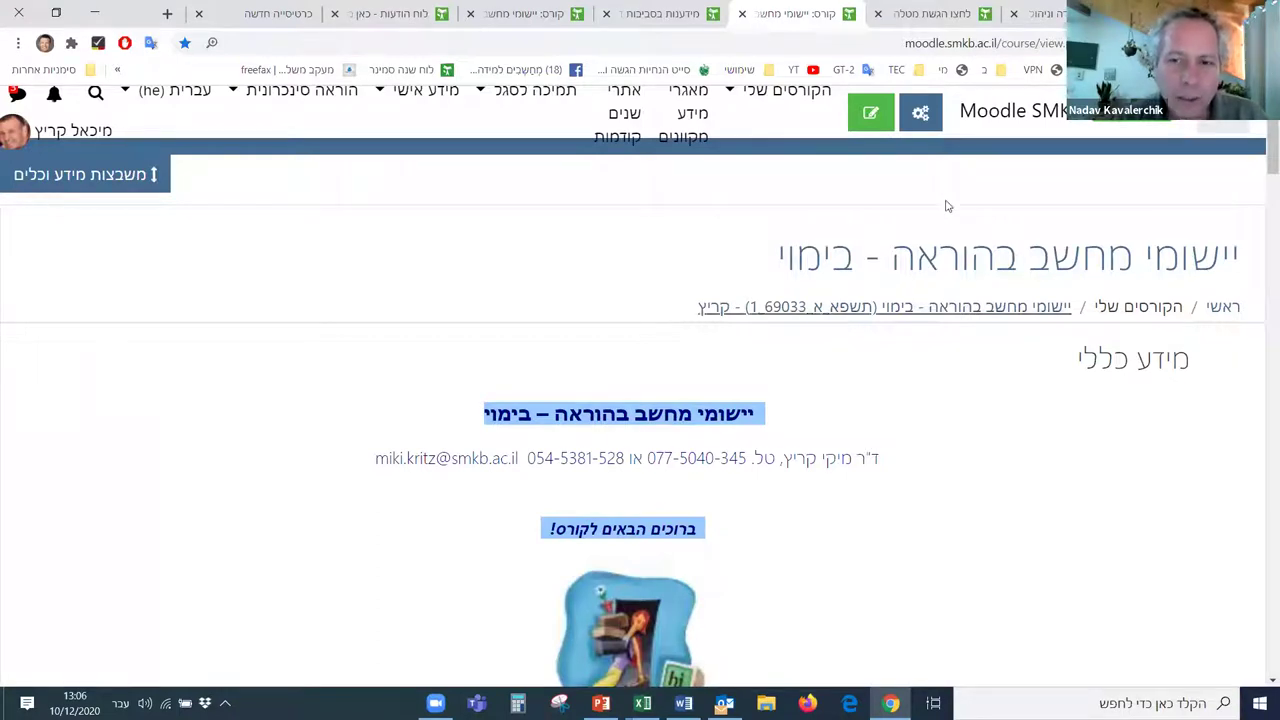
Step: Open the course management dashboard for teaching staff and look through its course settings (הגדרות הקורס) and user management (ניהול משתמשים) options
{"action": "left_click", "coordinate": [920, 113]}
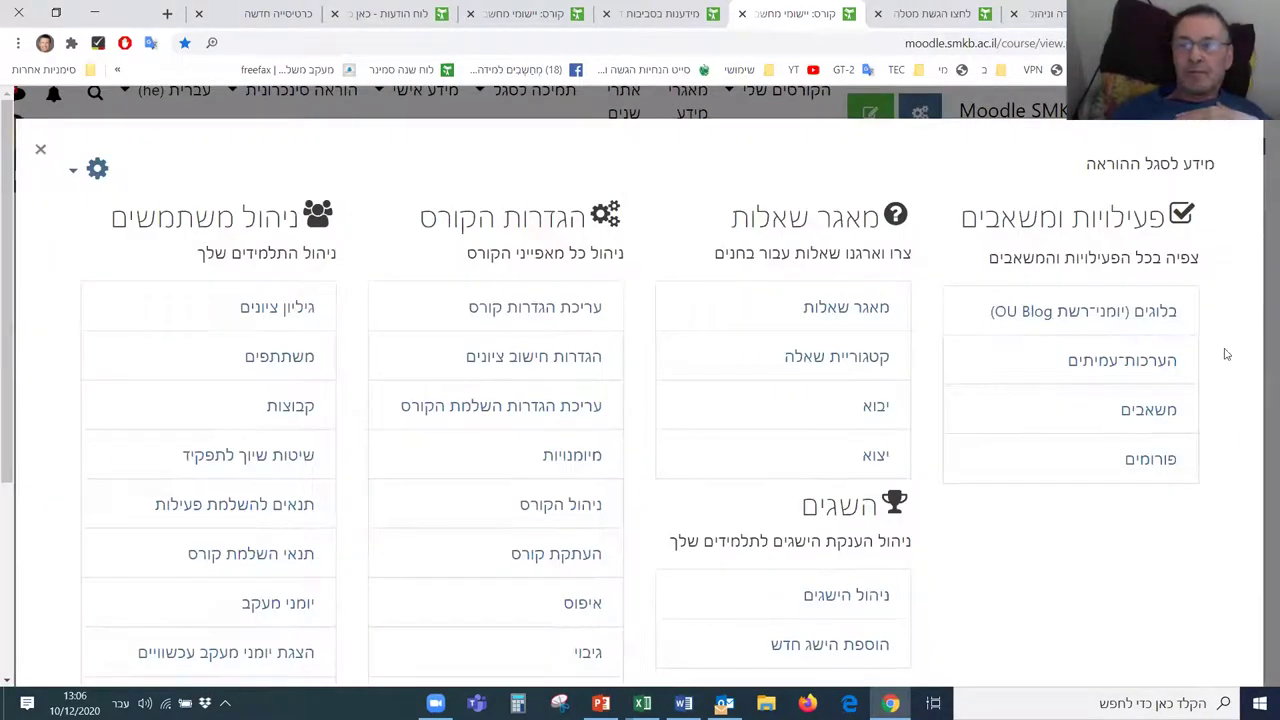
{"action": "scroll", "coordinate": [1226, 357], "scroll_direction": "down", "scroll_amount": 1}
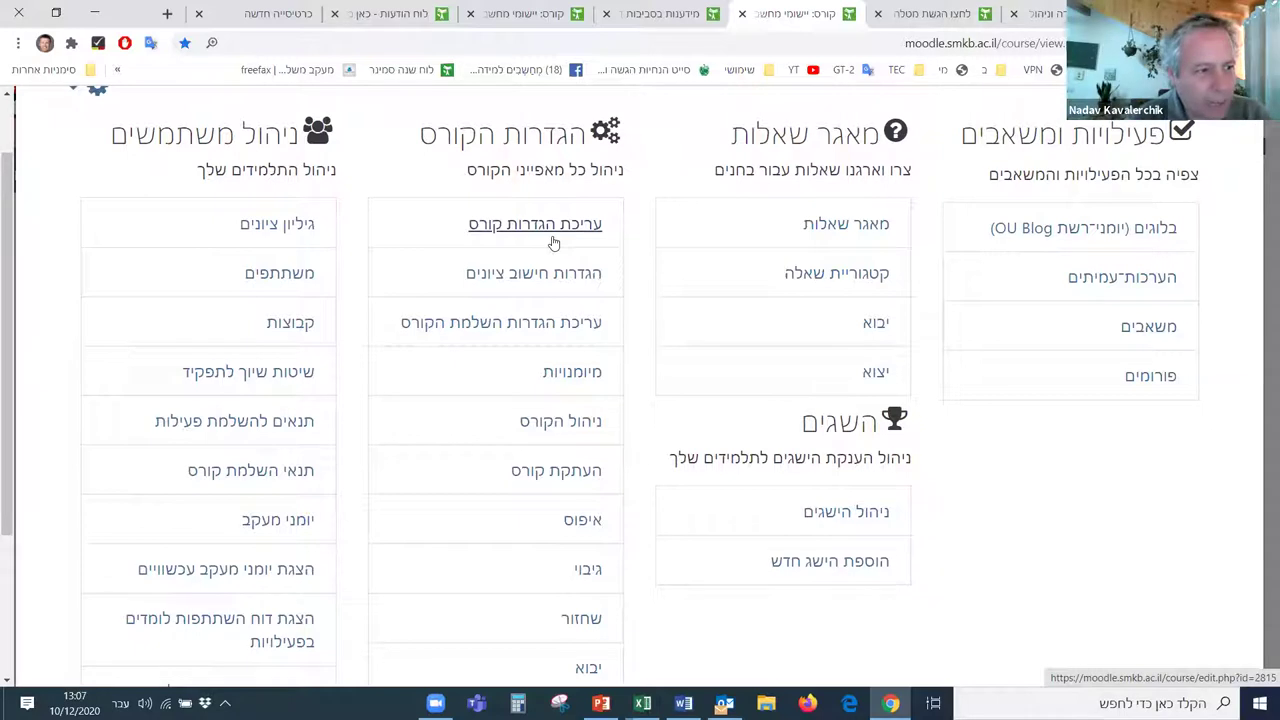
{"action": "scroll", "coordinate": [371, 386], "scroll_direction": "up", "scroll_amount": 1}
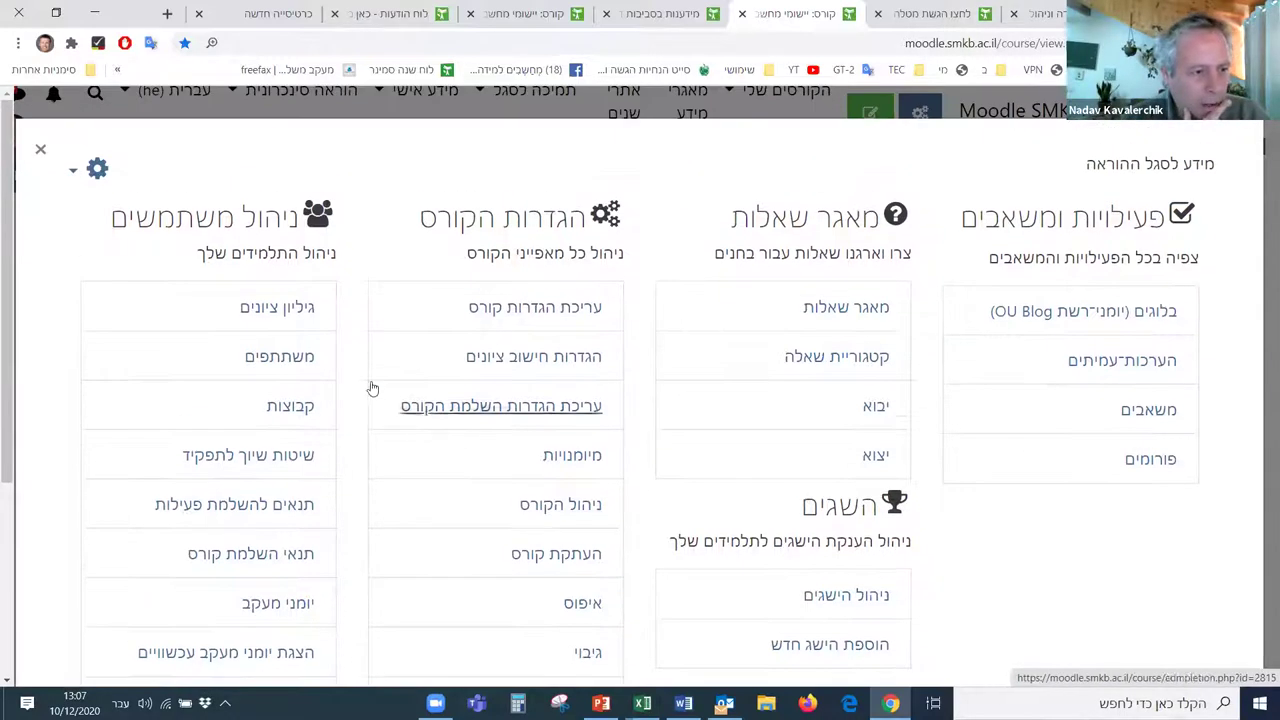
Step: Open the course's full administration page with the additional options and look over its settings, reports and badges sections
{"action": "left_click", "coordinate": [97, 169]}
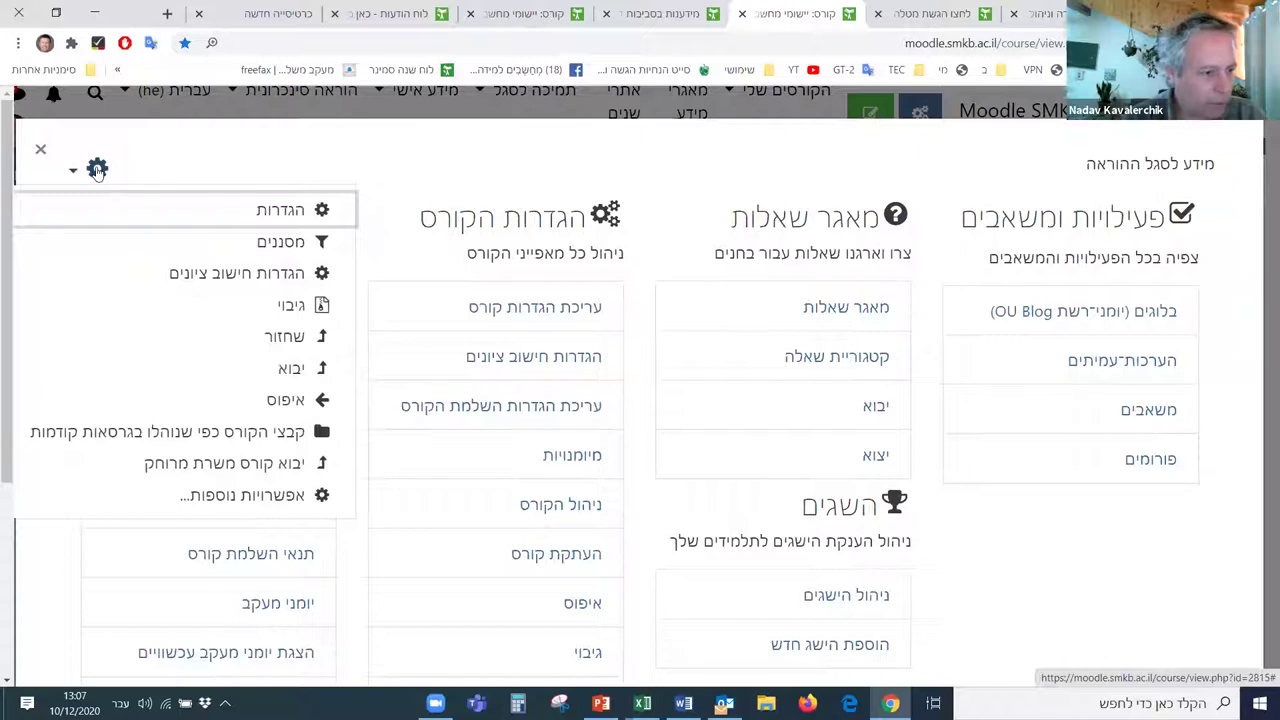
{"action": "left_click", "coordinate": [257, 500]}
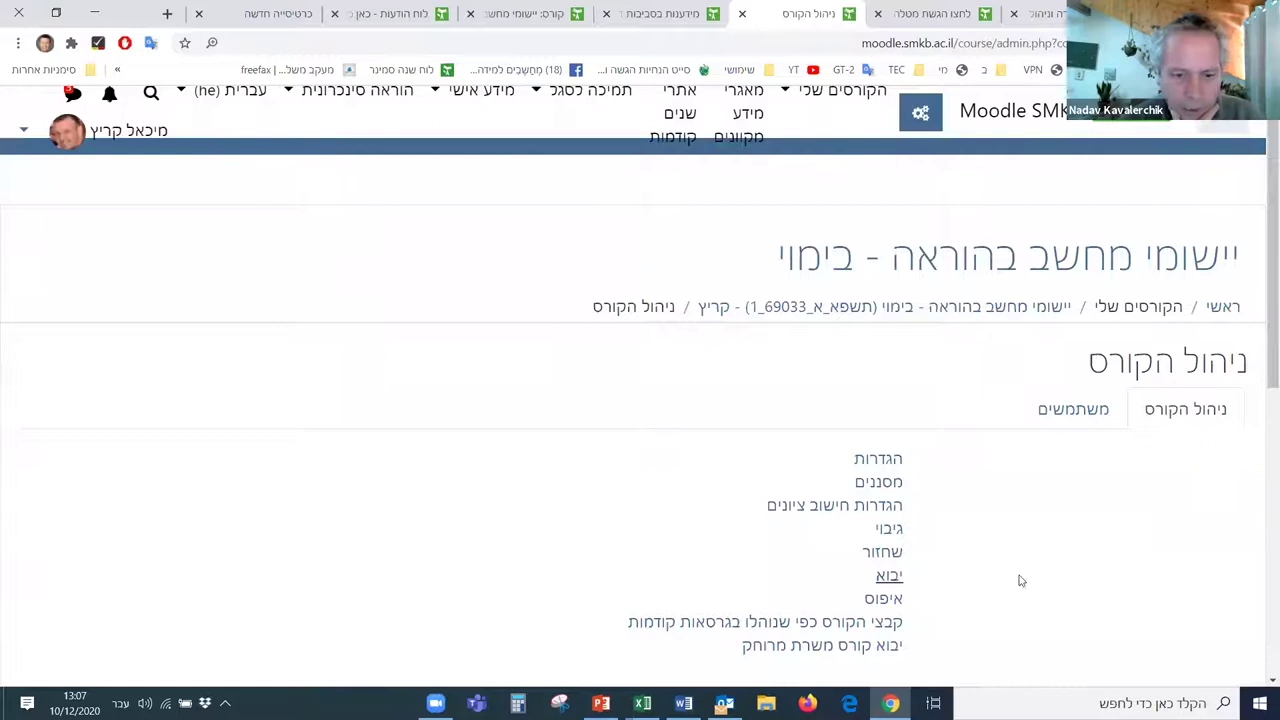
{"action": "scroll", "coordinate": [1103, 563], "scroll_direction": "down", "scroll_amount": 3}
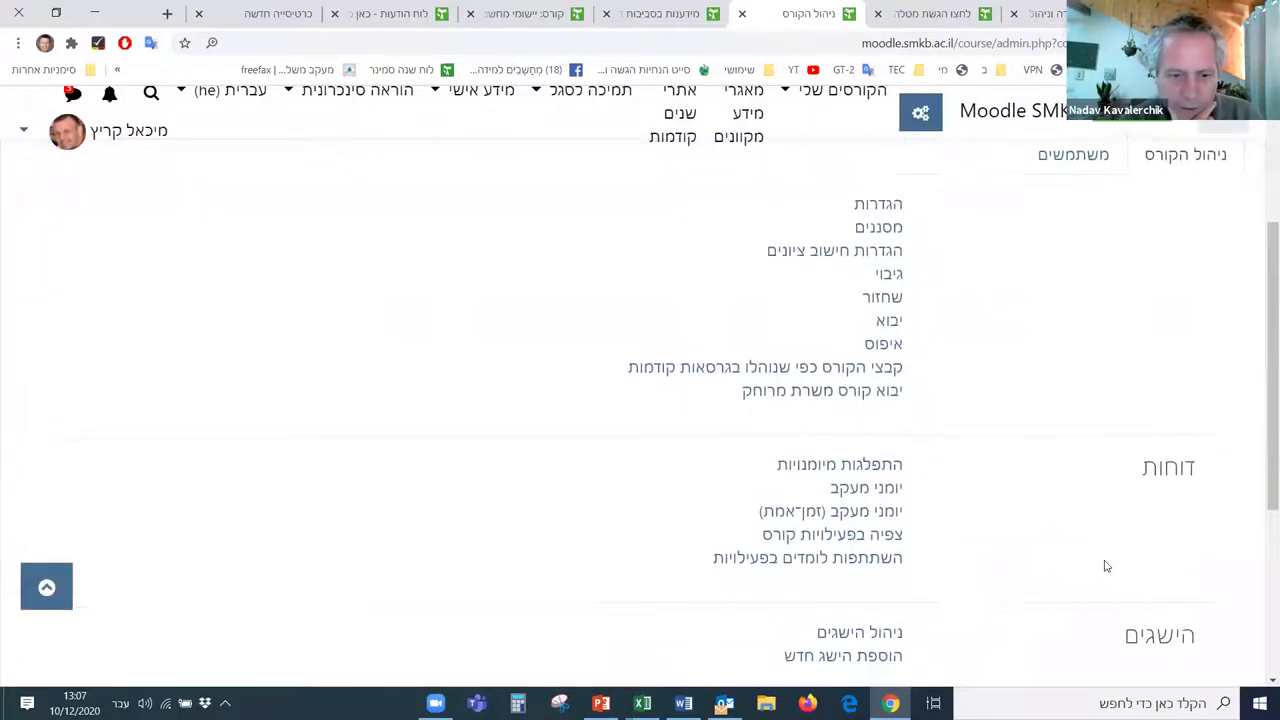
{"action": "scroll", "coordinate": [1105, 566], "scroll_direction": "down", "scroll_amount": 3}
{"action": "scroll", "coordinate": [1105, 566], "scroll_direction": "up", "scroll_amount": 4}
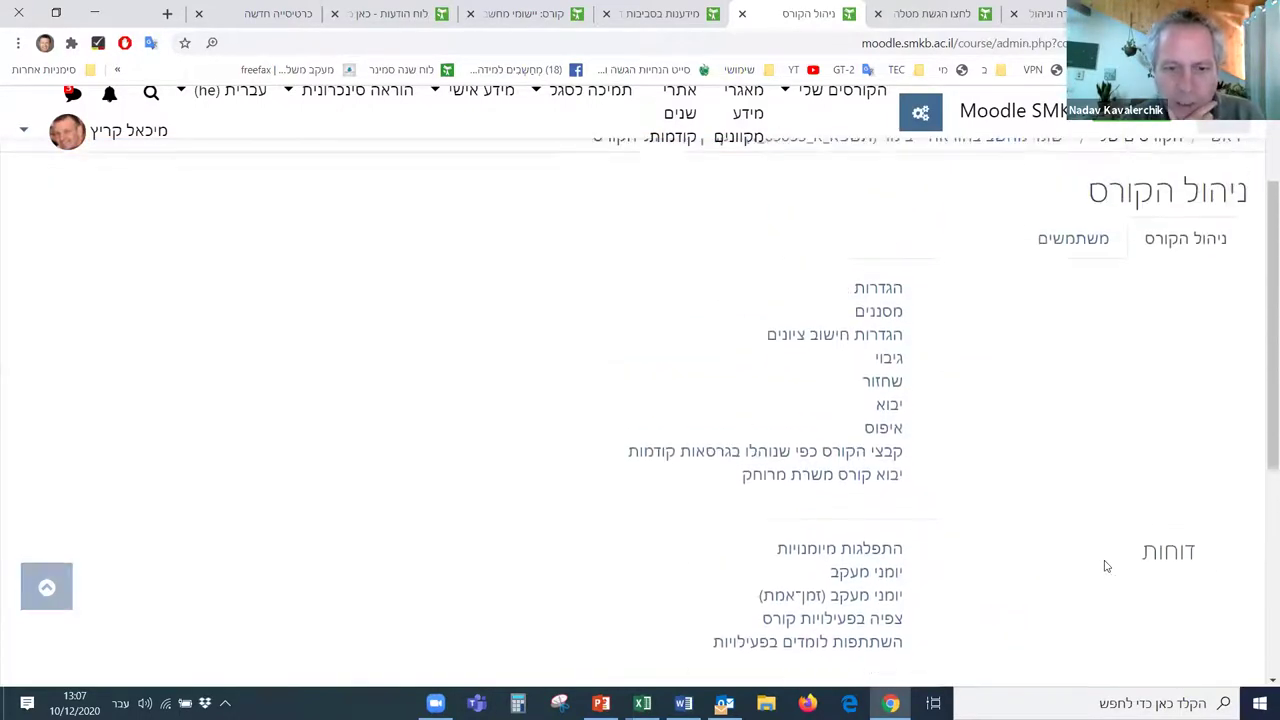
{"action": "scroll", "coordinate": [1105, 566], "scroll_direction": "up", "scroll_amount": 2}
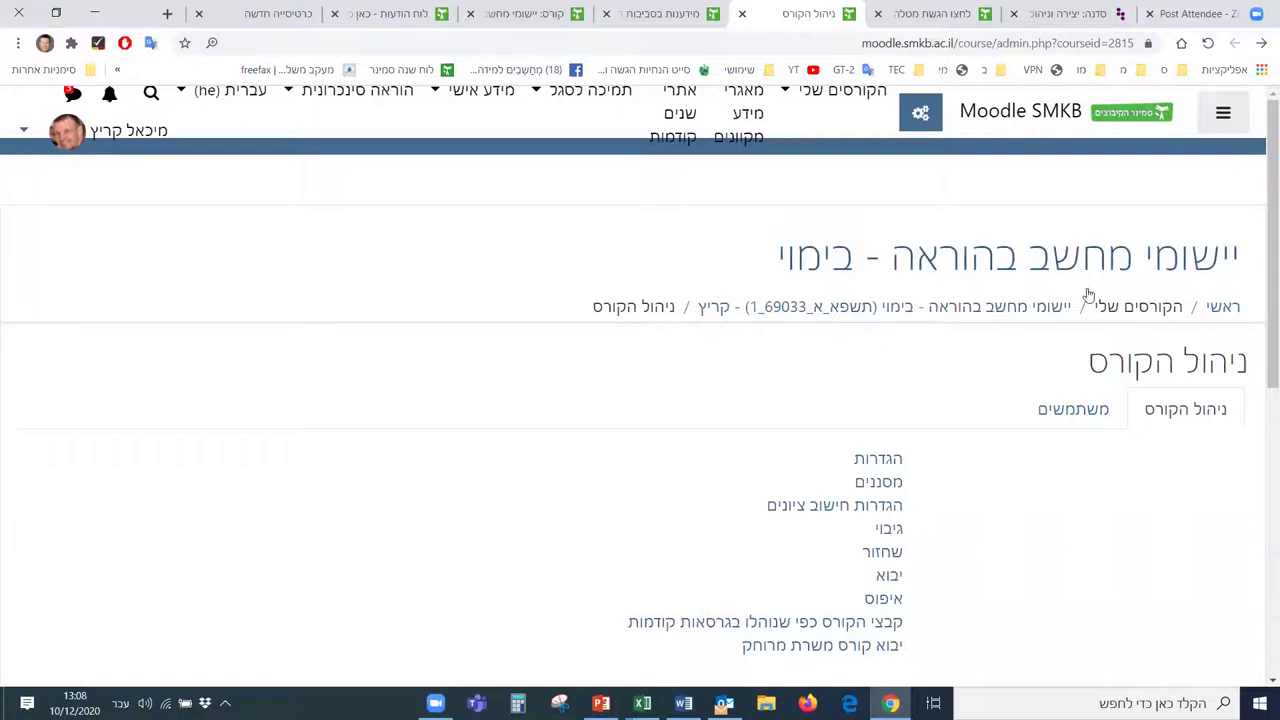
{"action": "left_click", "coordinate": [937, 313]}
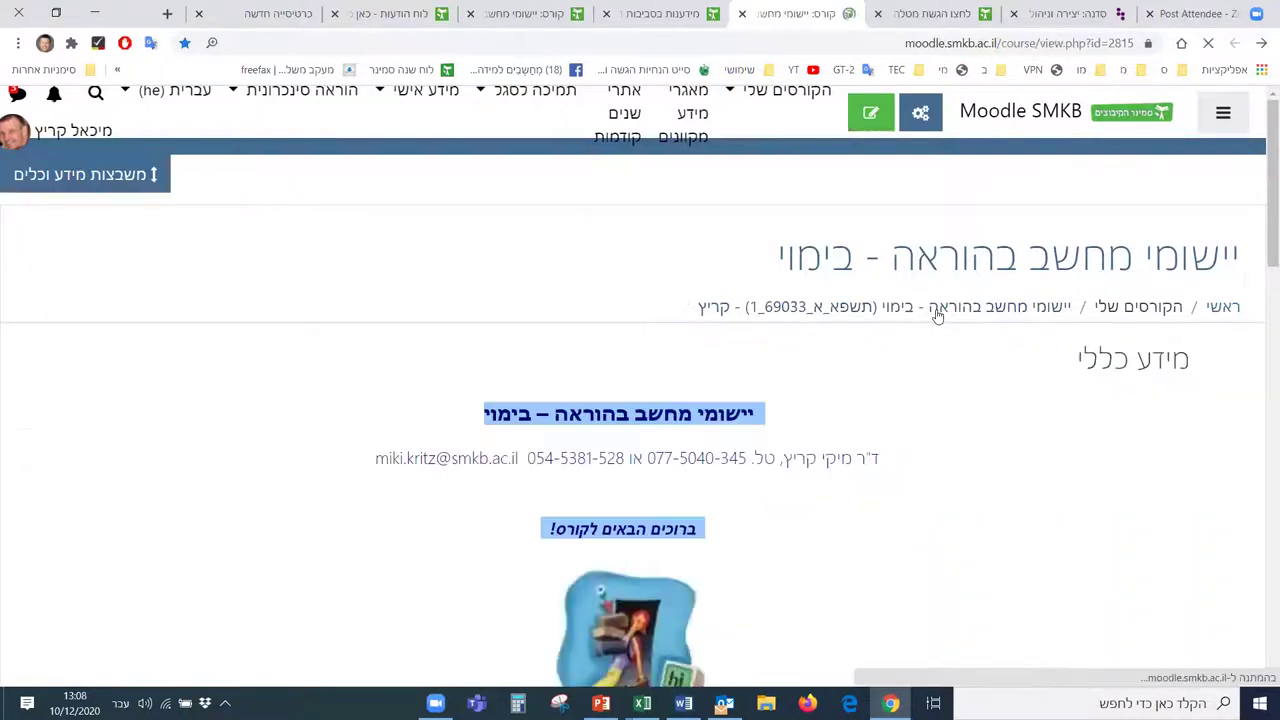
{"action": "scroll", "coordinate": [1176, 438], "scroll_direction": "down", "scroll_amount": 3}
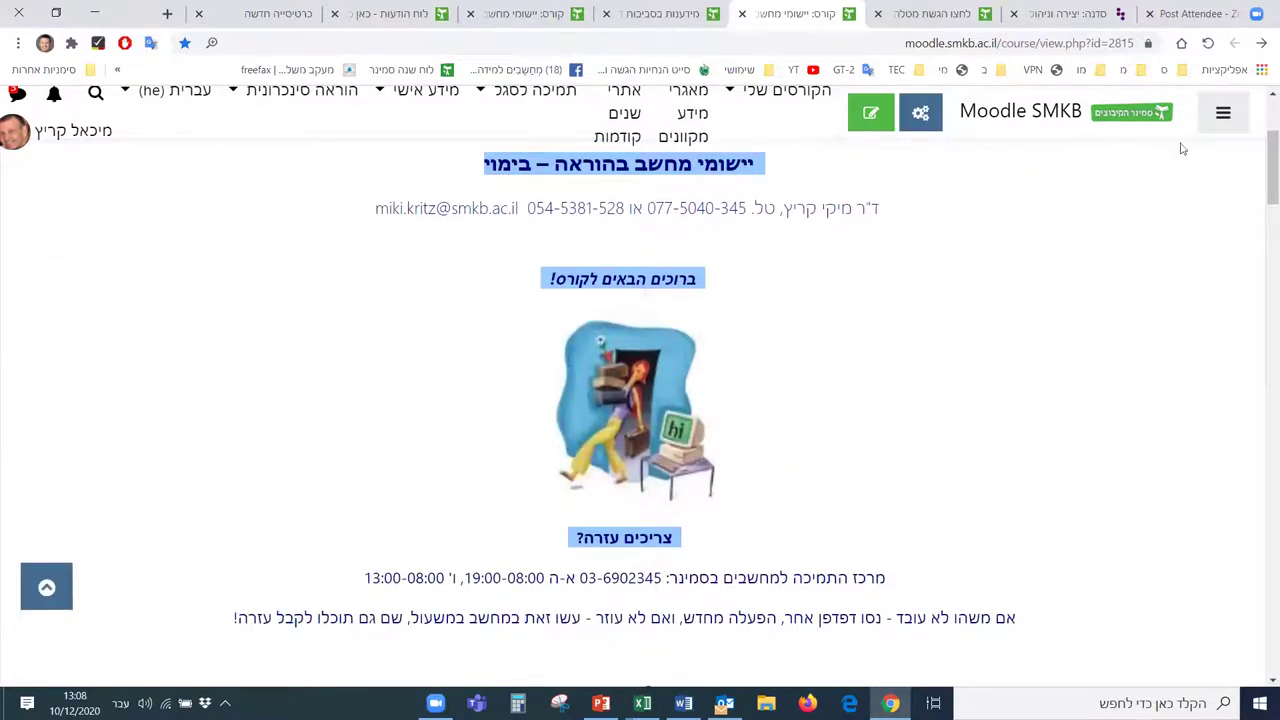
{"action": "left_click", "coordinate": [1262, 44]}
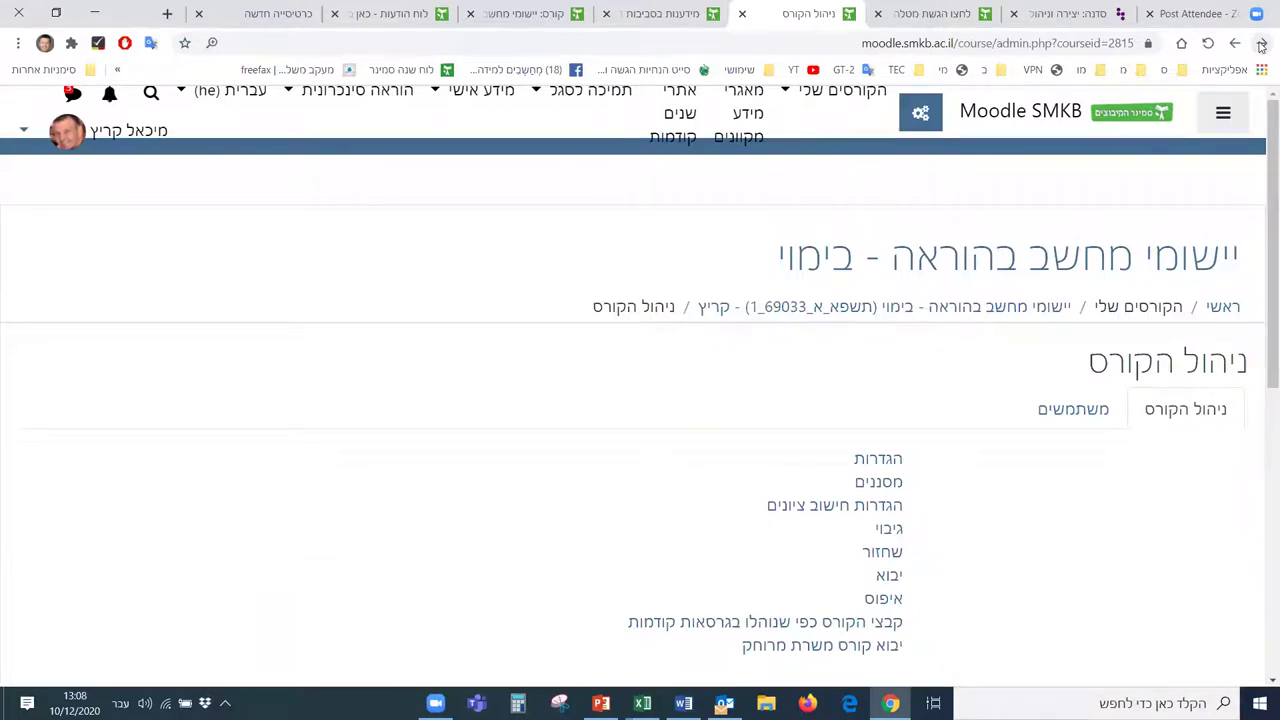
Step: Show the users (משתמשים) section of course administration and open the course's permissions (הרשאות) page
{"action": "left_click", "coordinate": [1074, 412]}
{"action": "scroll", "coordinate": [1183, 435], "scroll_direction": "down", "scroll_amount": 1}
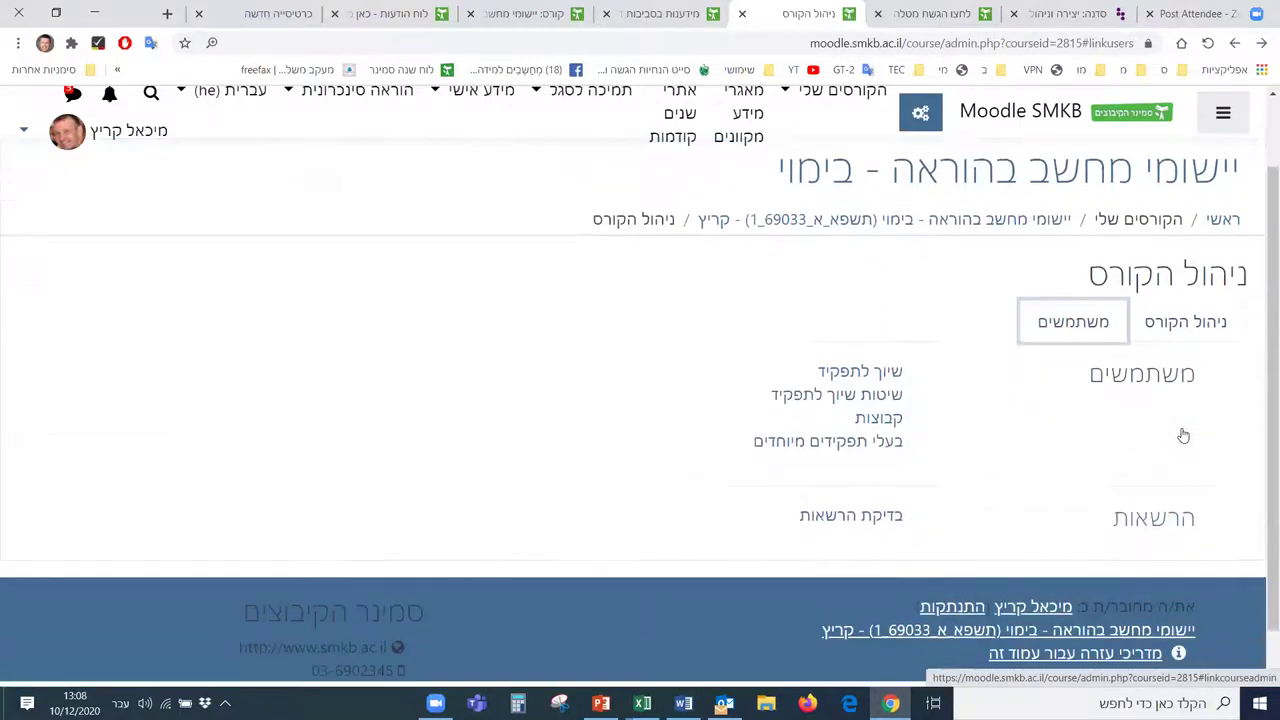
{"action": "scroll", "coordinate": [1183, 435], "scroll_direction": "down", "scroll_amount": 1}
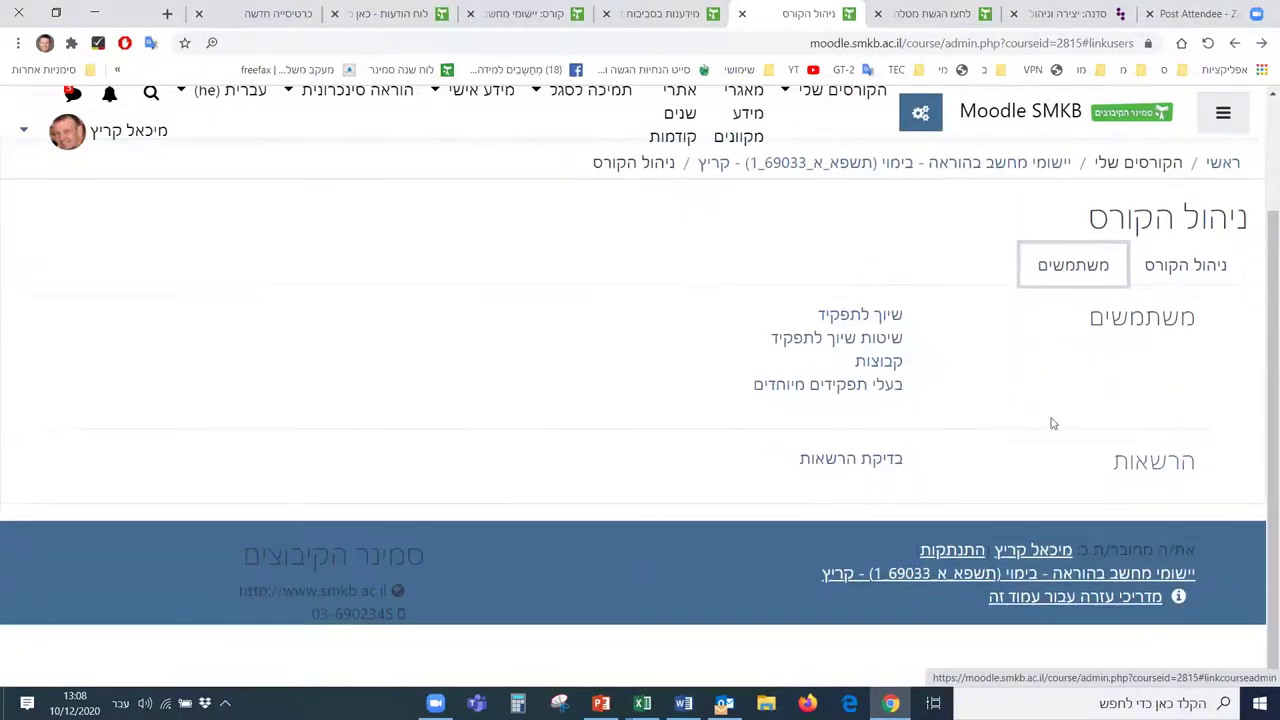
{"action": "left_click", "coordinate": [860, 459]}
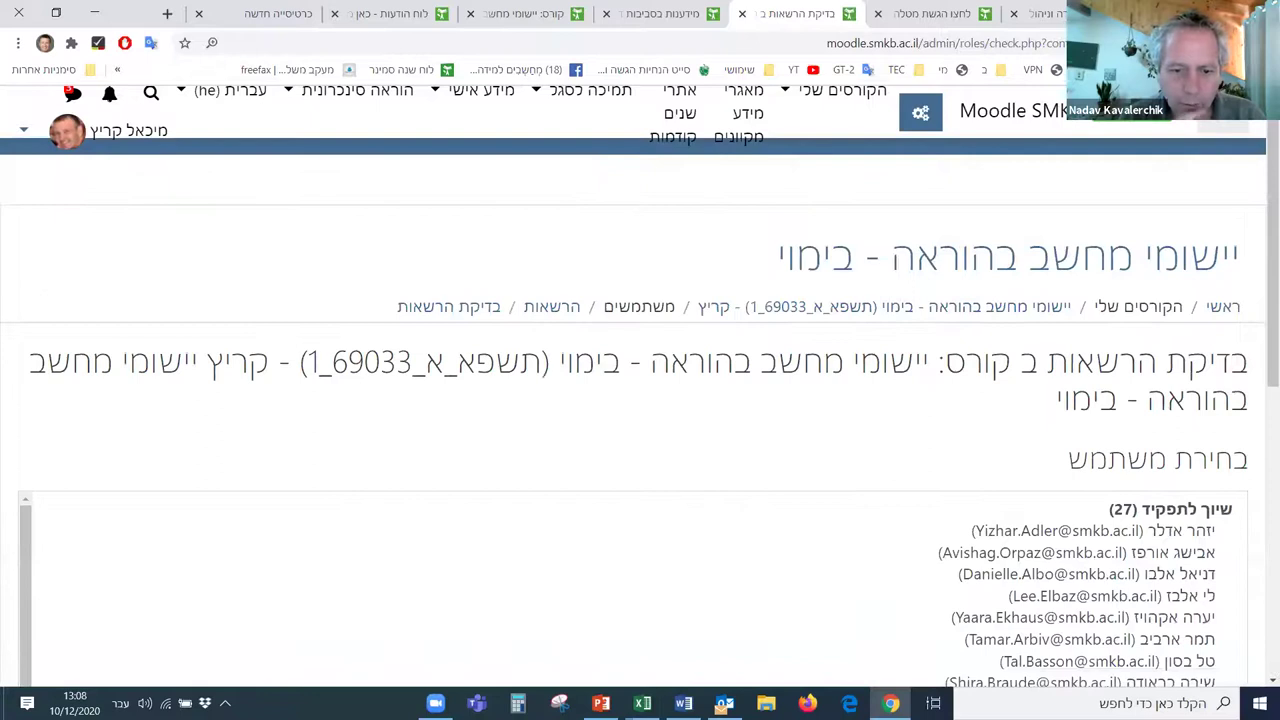
{"action": "key", "text": "alt+Left"}
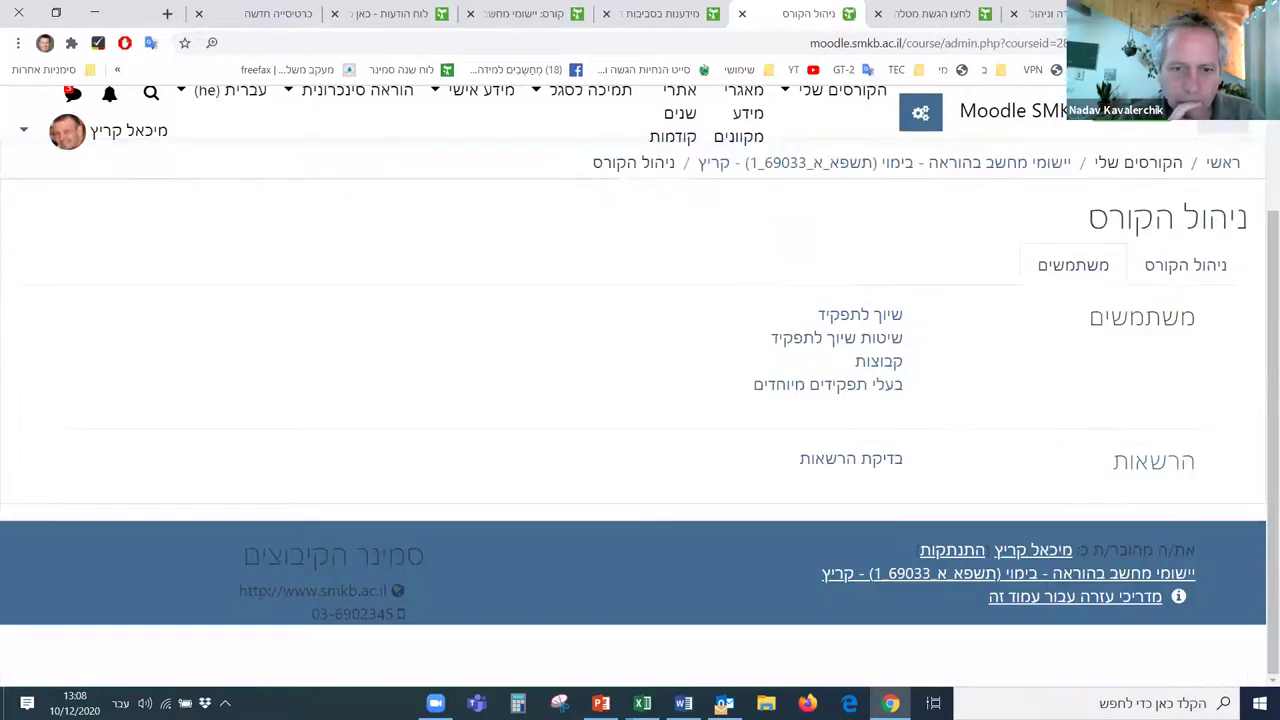
{"action": "left_click", "coordinate": [1145, 465]}
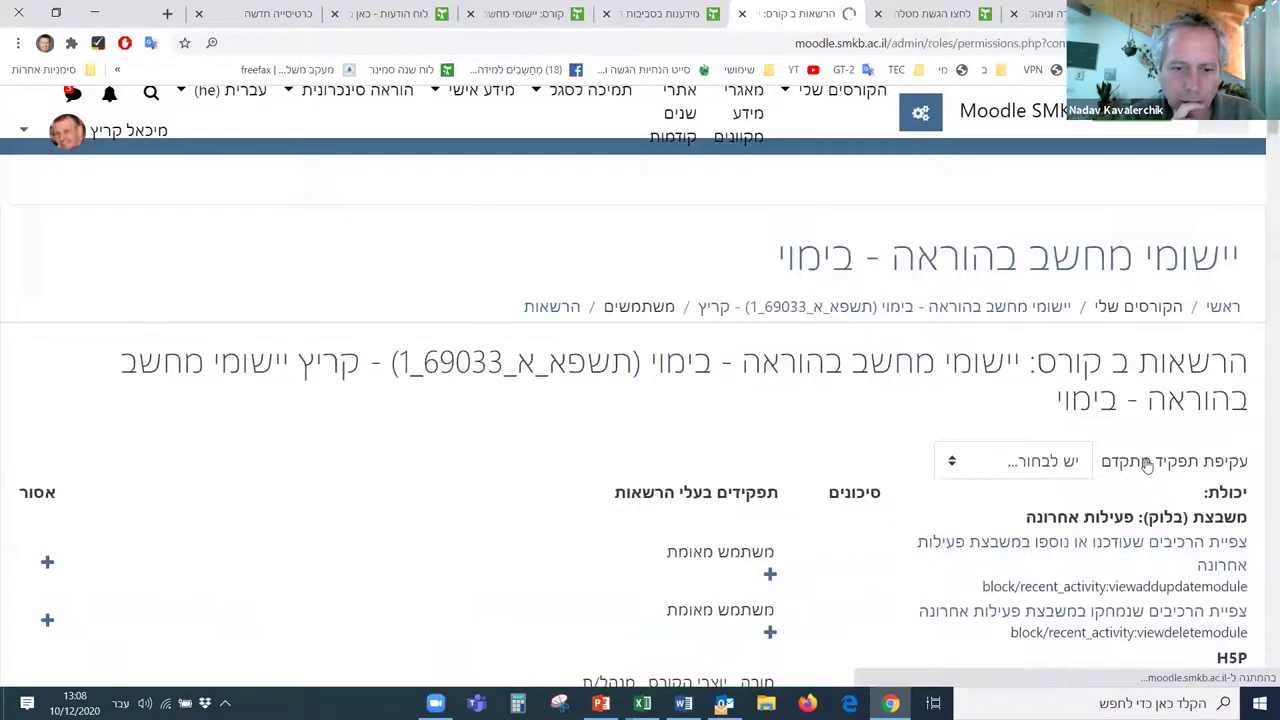
Step: Look through the course's list of capabilities and the roles that hold each permission
{"action": "scroll", "coordinate": [1218, 413], "scroll_direction": "down", "scroll_amount": 1}
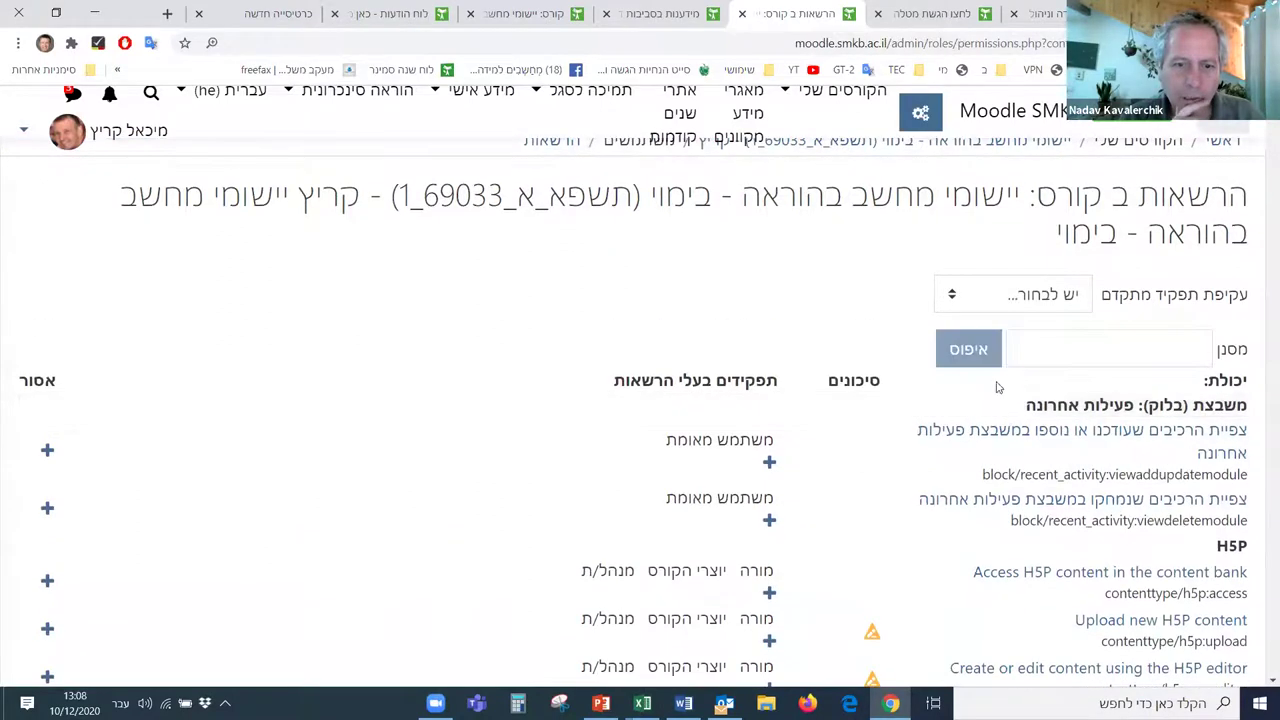
{"action": "scroll", "coordinate": [905, 372], "scroll_direction": "down", "scroll_amount": 2}
{"action": "scroll", "coordinate": [905, 372], "scroll_direction": "down", "scroll_amount": 1}
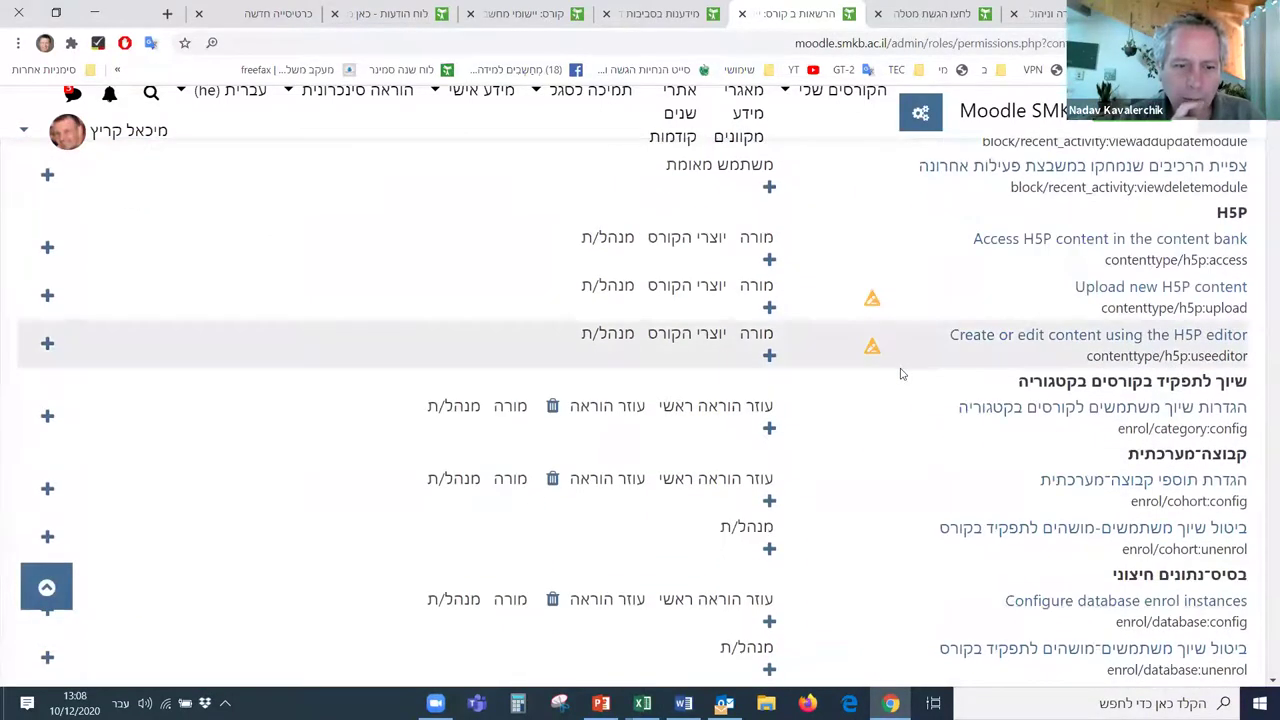
{"action": "scroll", "coordinate": [900, 374], "scroll_direction": "down", "scroll_amount": 3}
{"action": "scroll", "coordinate": [898, 375], "scroll_direction": "down", "scroll_amount": 2}
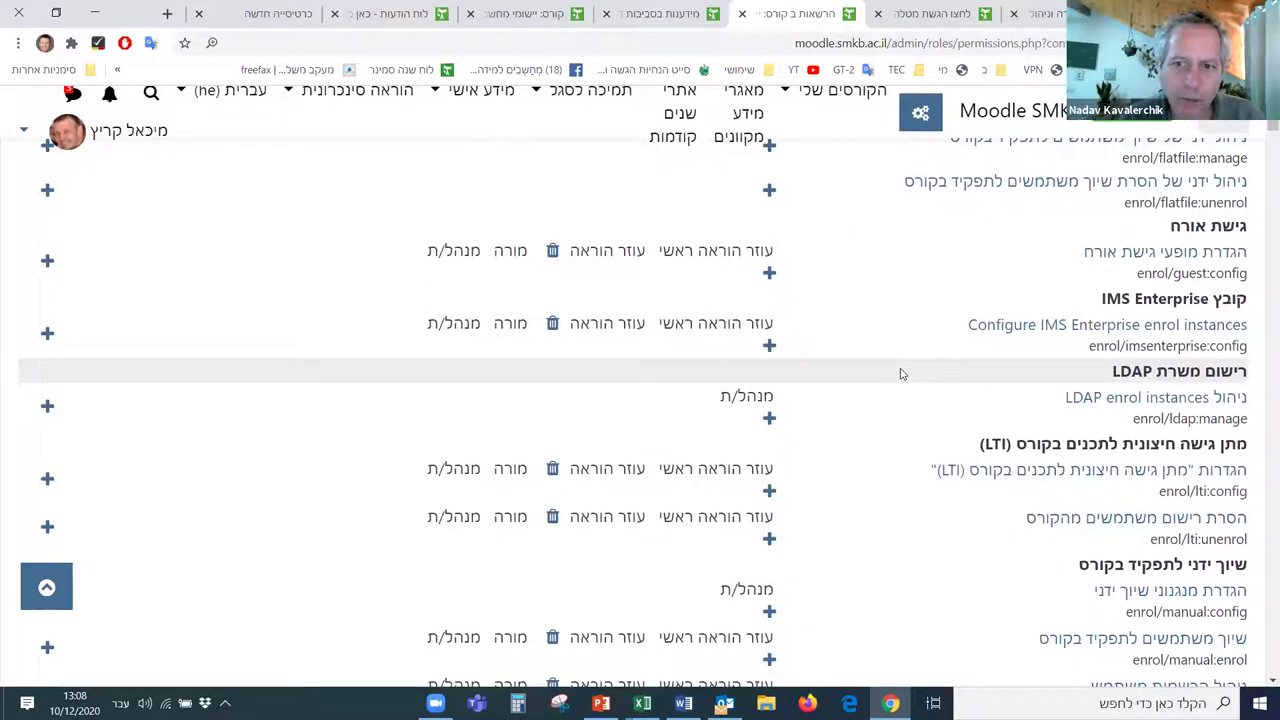
{"action": "scroll", "coordinate": [902, 372], "scroll_direction": "up", "scroll_amount": 7}
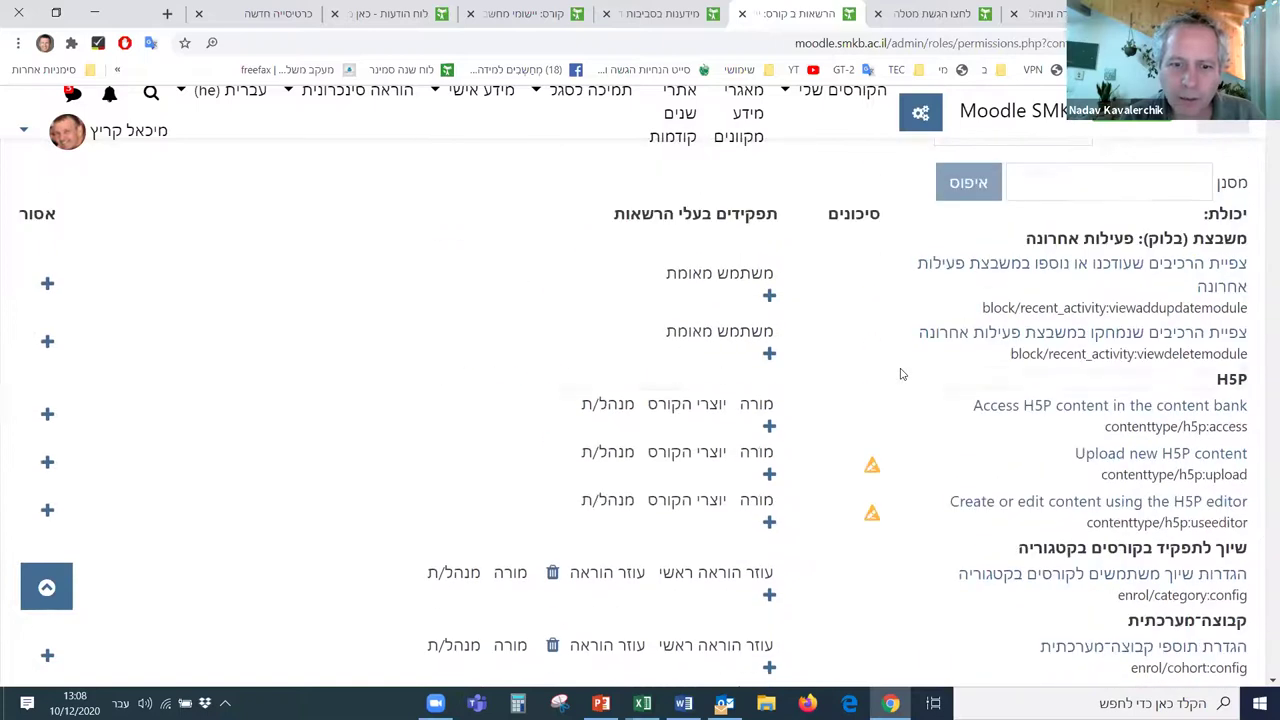
Step: Try filtering the capabilities by "הער" and clear the filter text
{"action": "left_click", "coordinate": [1187, 181]}
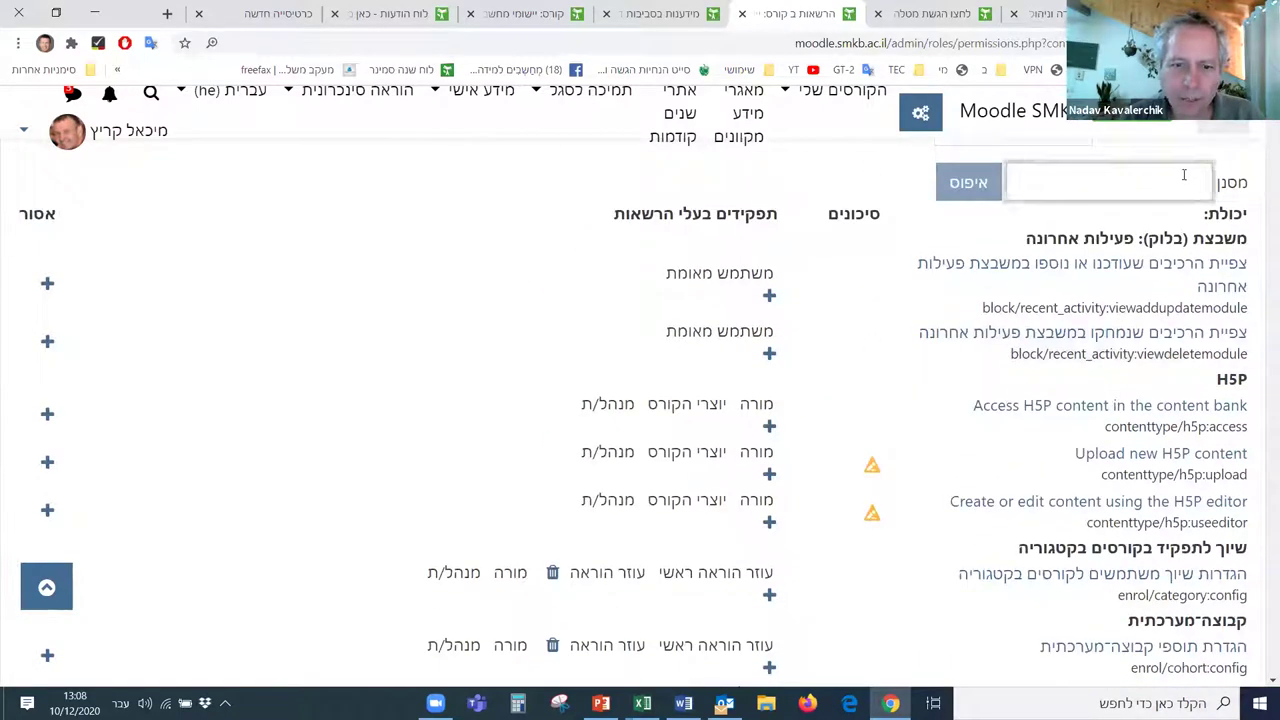
{"action": "type", "text": "הערכ"}
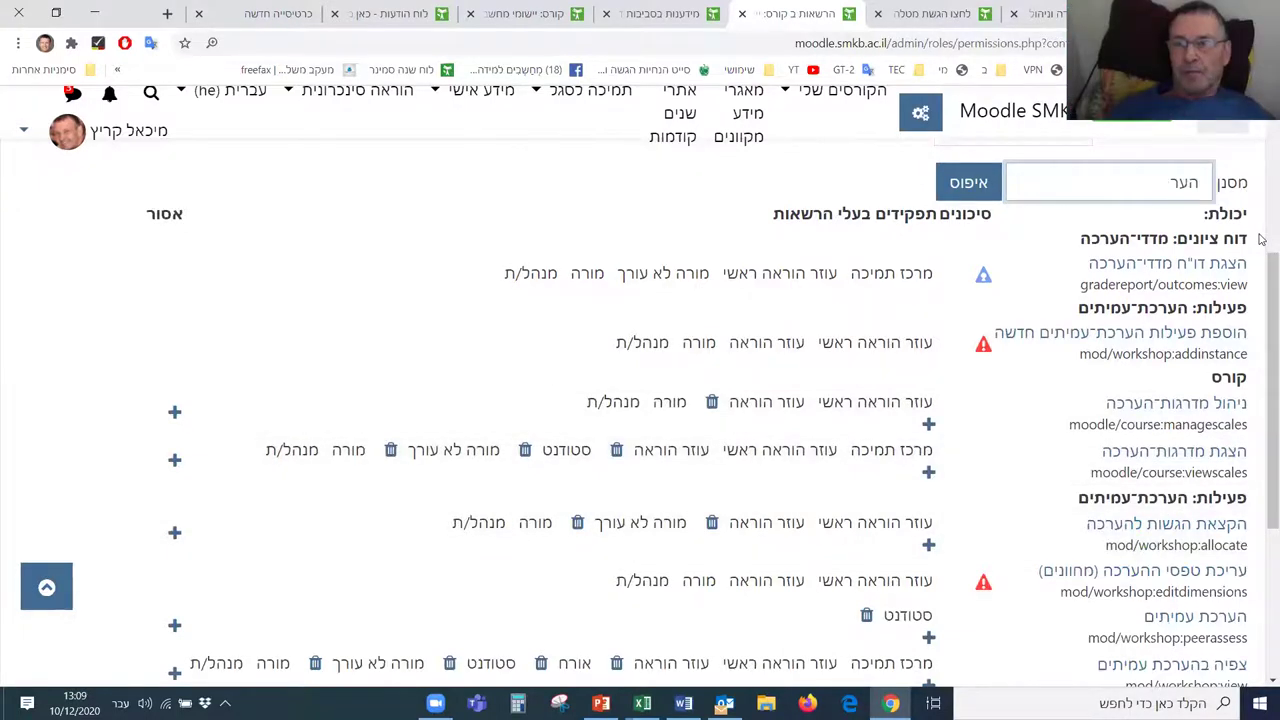
{"action": "key", "text": "BackSpace"}
{"action": "key", "text": "BackSpace"}
{"action": "key", "text": "BackSpace"}
{"action": "key", "text": "BackSpace"}
Step: Filter the course capabilities by "צפיה בשמות המעריכים" to find the permission for viewing reviewer names
{"action": "type", "text": "צפיה"}
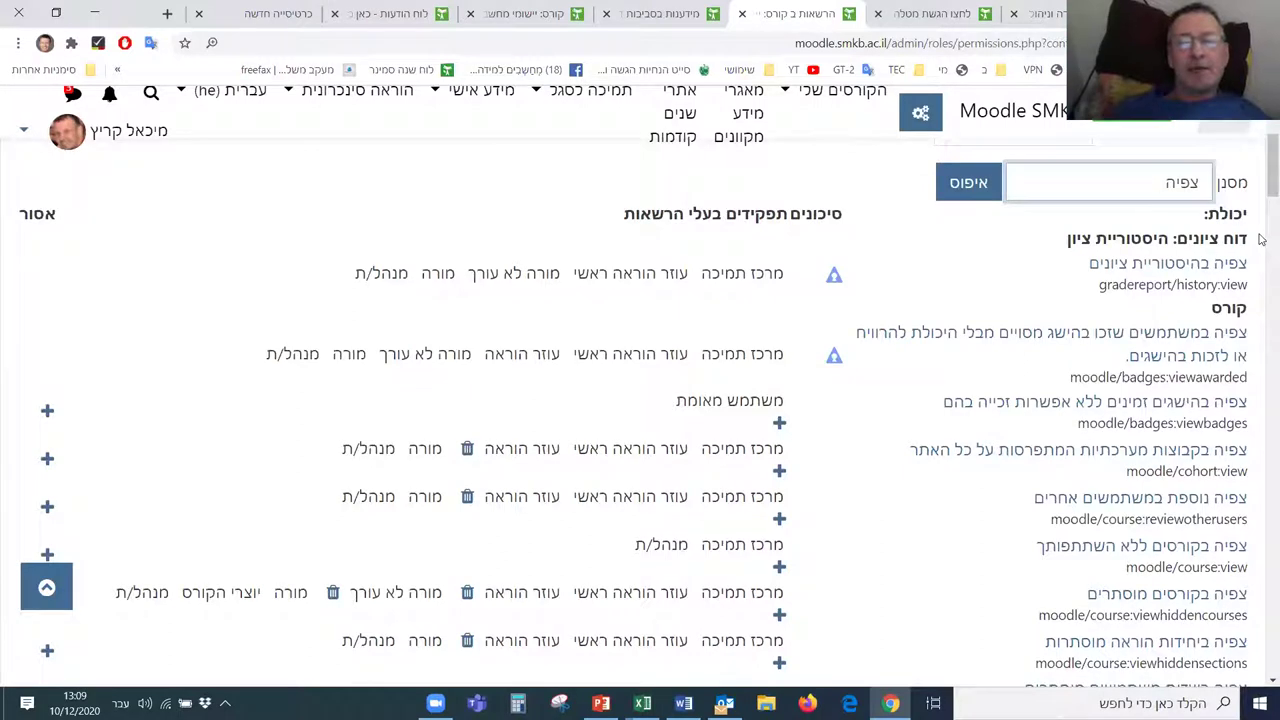
{"action": "type", "text": "בש"}
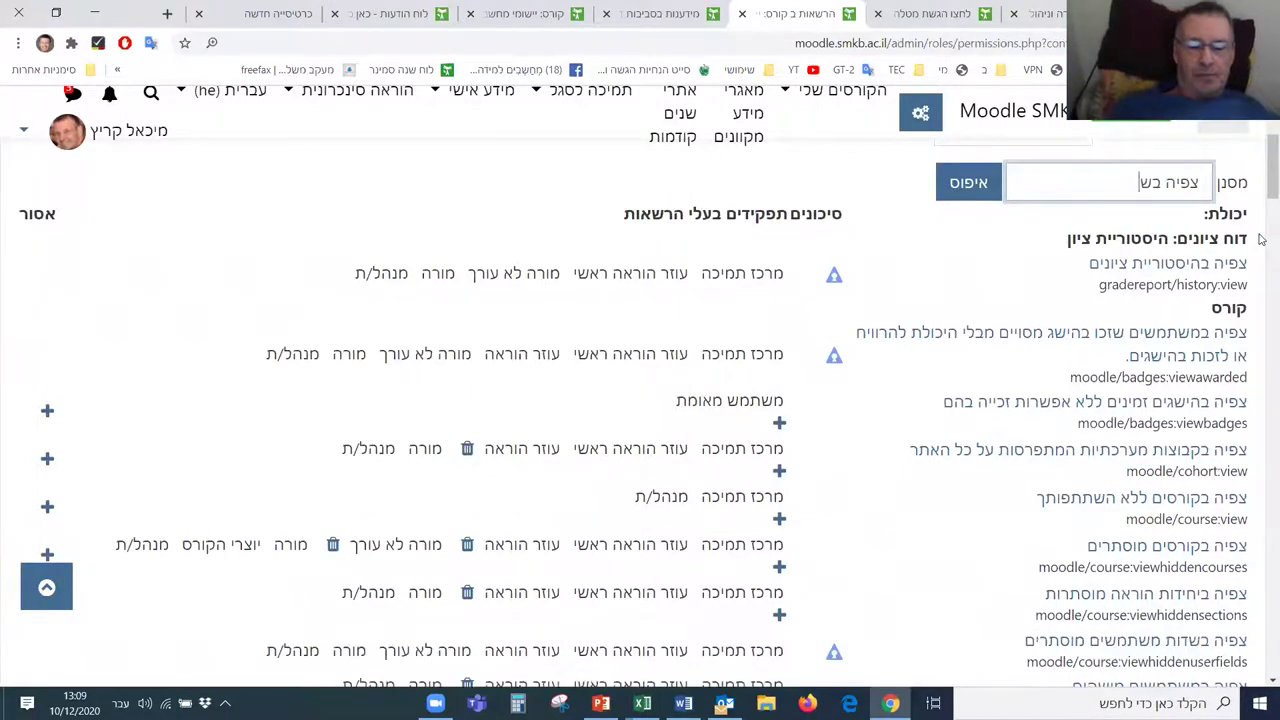
{"action": "type", "text": "מות המער"}
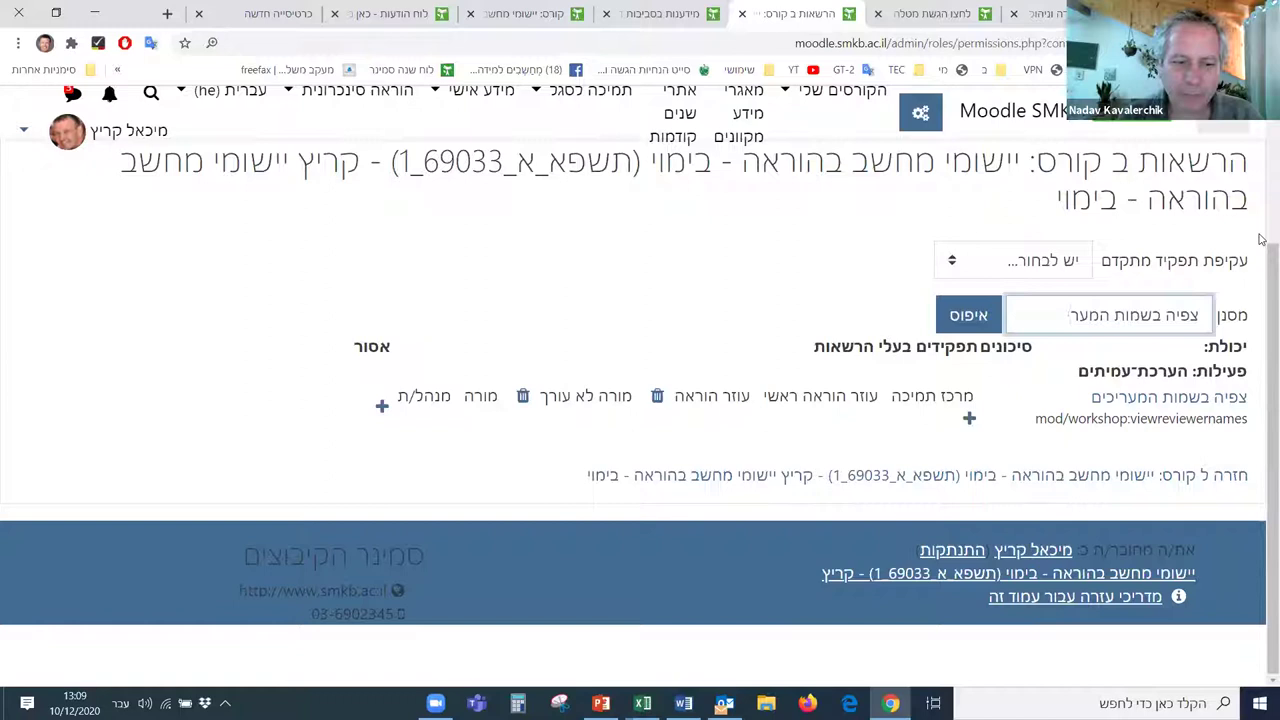
{"action": "type", "text": "כים"}
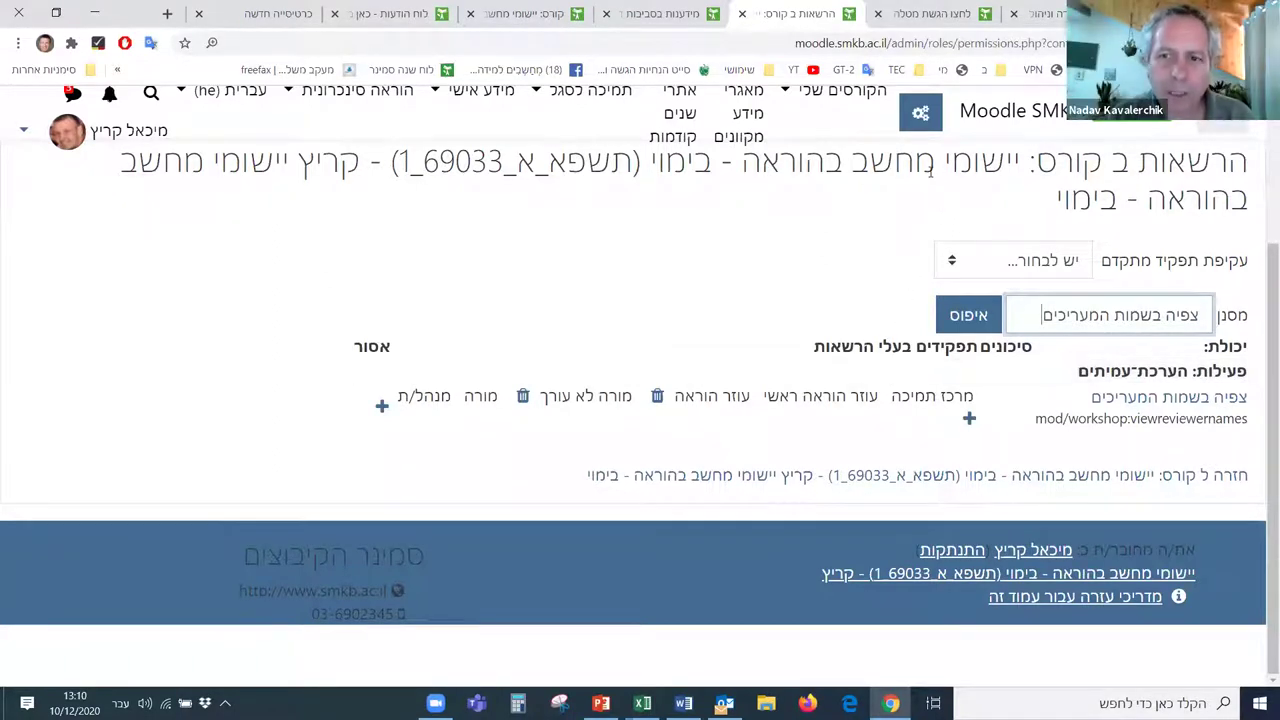
Step: Return to the course's main page and show study chapter 2, on new models and ideas of digital pedagogy
{"action": "scroll", "coordinate": [775, 283], "scroll_direction": "up", "scroll_amount": 2}
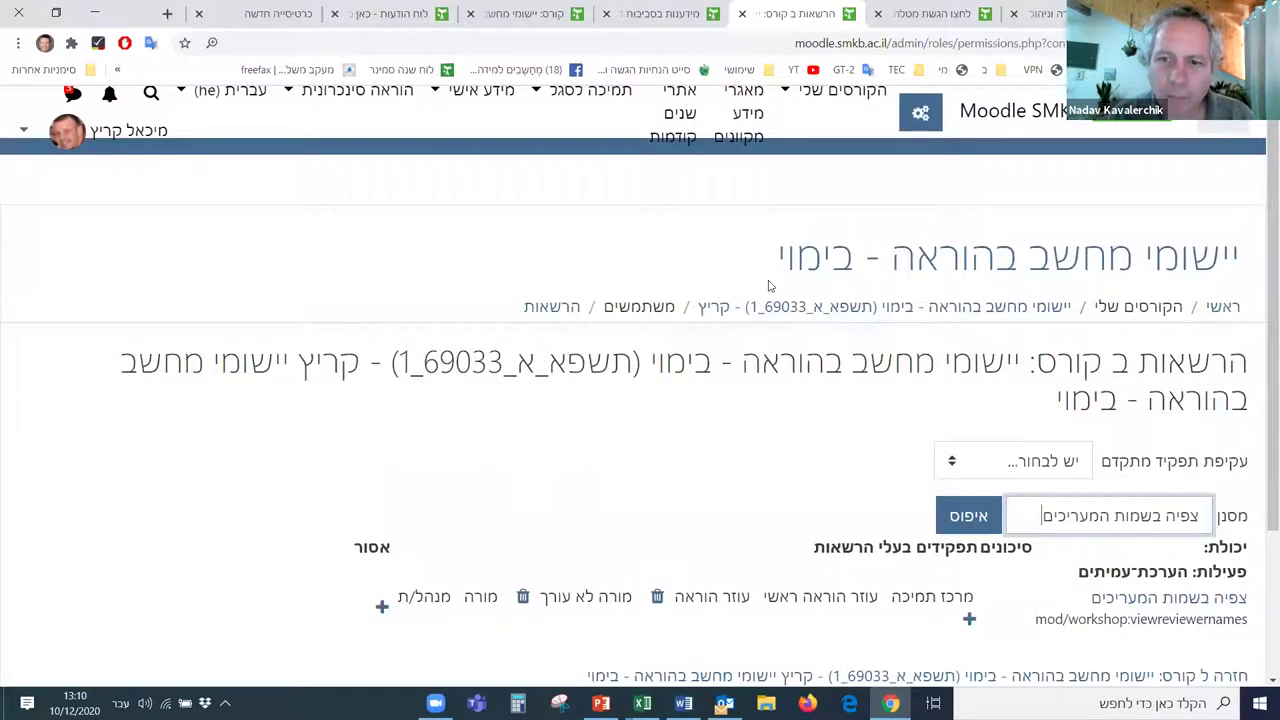
{"action": "left_click", "coordinate": [826, 308]}
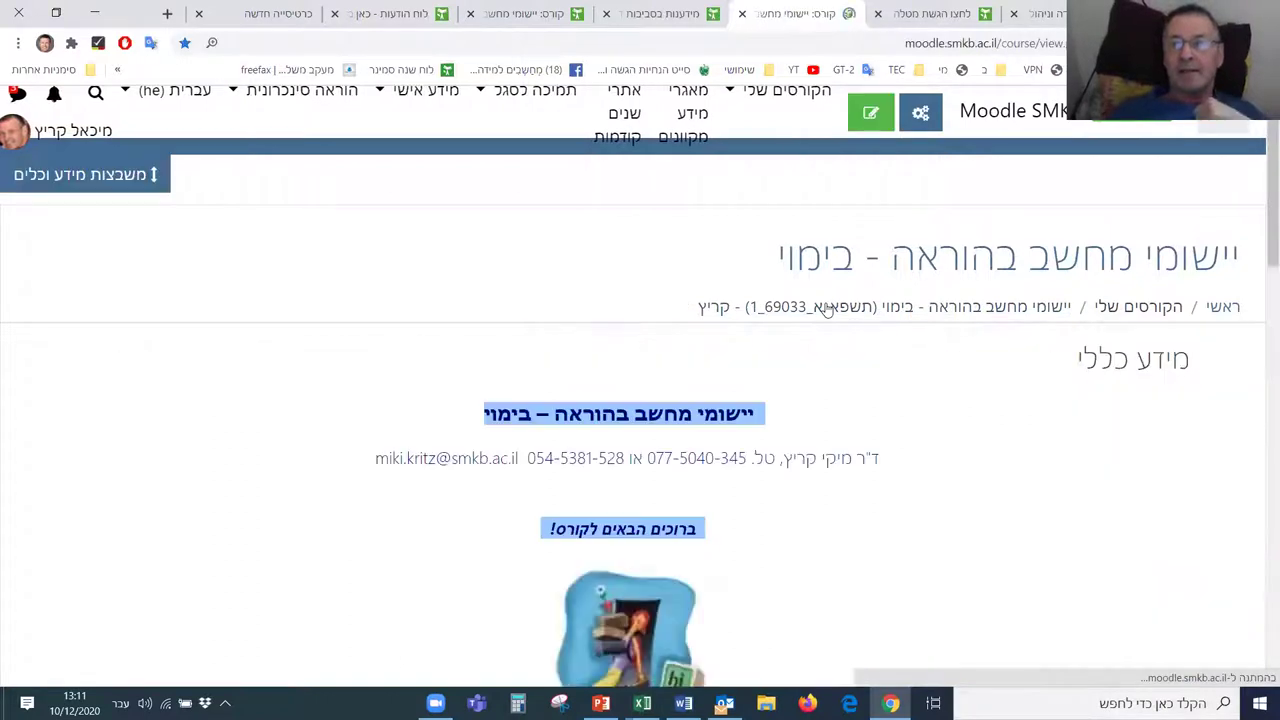
{"action": "scroll", "coordinate": [1057, 440], "scroll_direction": "down", "scroll_amount": 3}
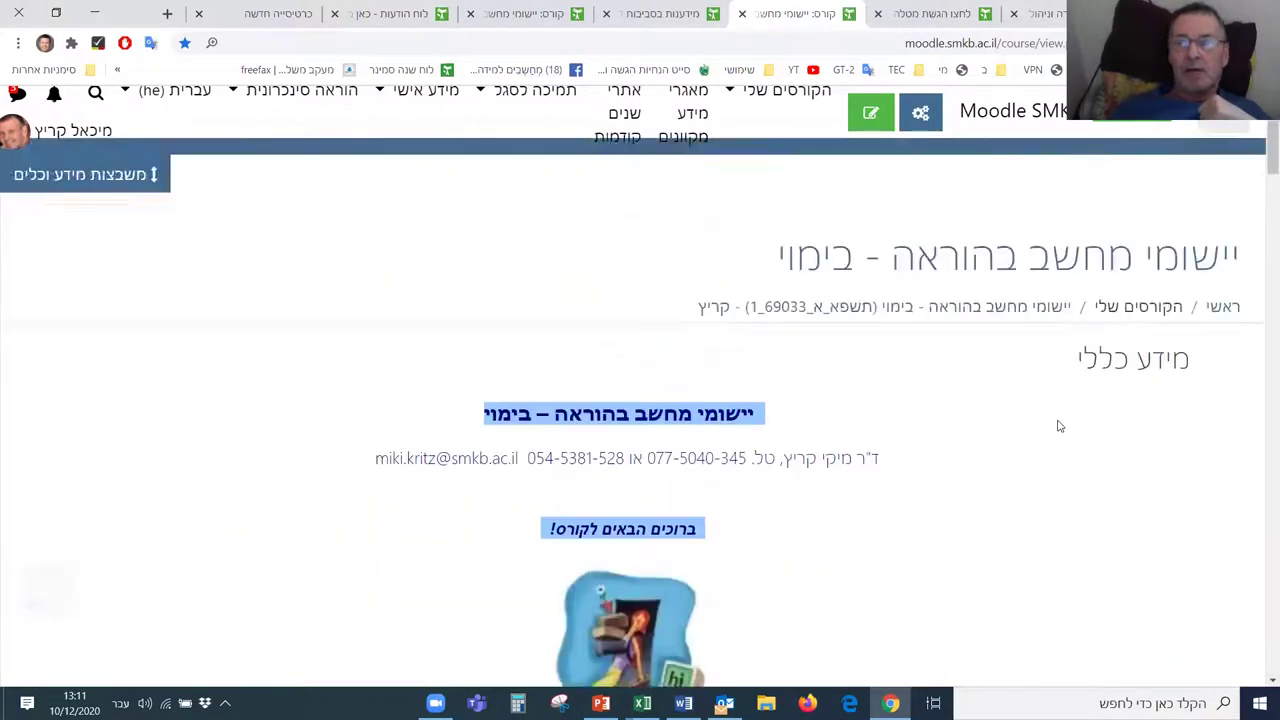
{"action": "scroll", "coordinate": [1055, 430], "scroll_direction": "down", "scroll_amount": 9}
{"action": "scroll", "coordinate": [1047, 412], "scroll_direction": "down", "scroll_amount": 8}
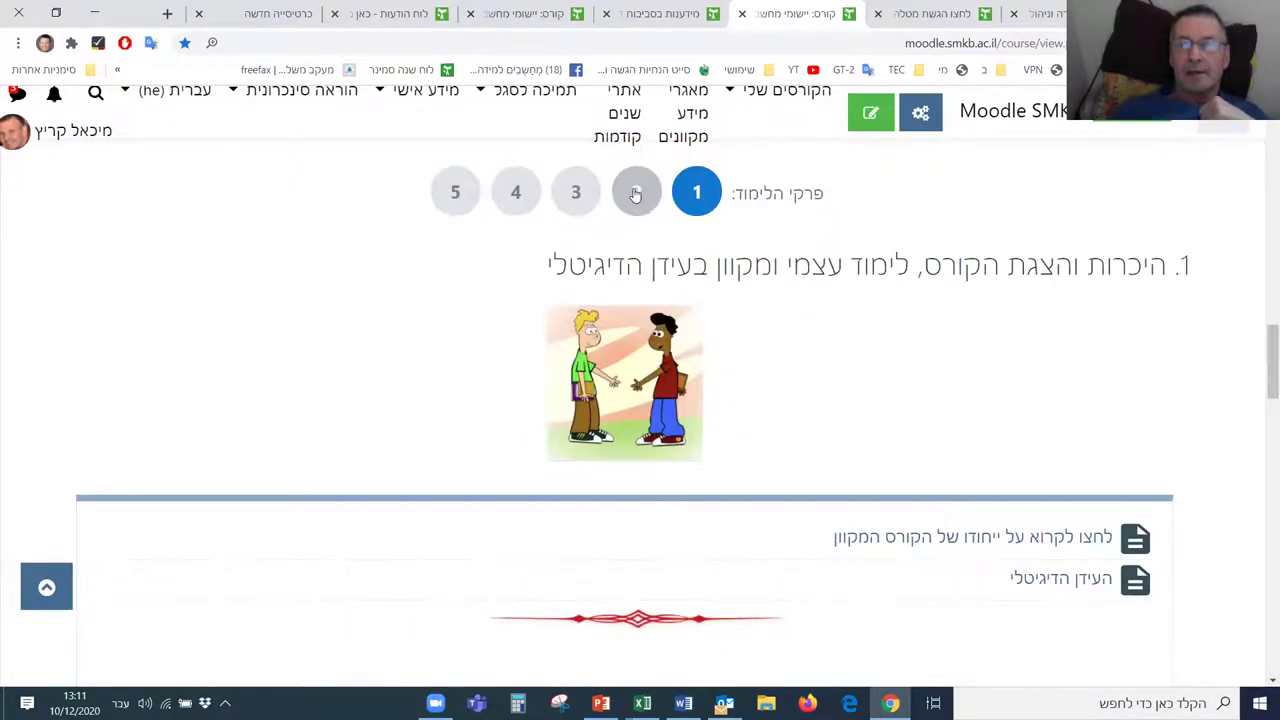
{"action": "left_click", "coordinate": [635, 193]}
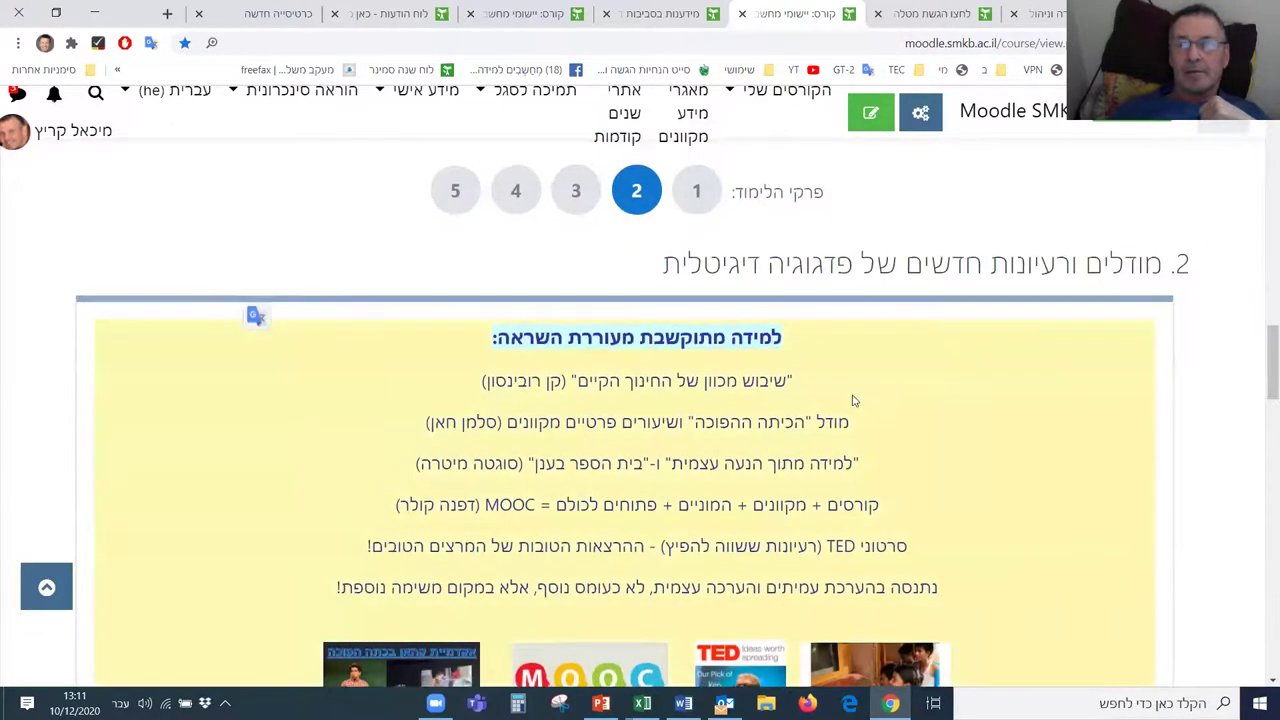
Step: Open the chapter's peer-assessment activity for submitting assignment 2 (הגשת משימה 2)
{"action": "scroll", "coordinate": [845, 393], "scroll_direction": "down", "scroll_amount": 2}
{"action": "scroll", "coordinate": [845, 393], "scroll_direction": "down", "scroll_amount": 6}
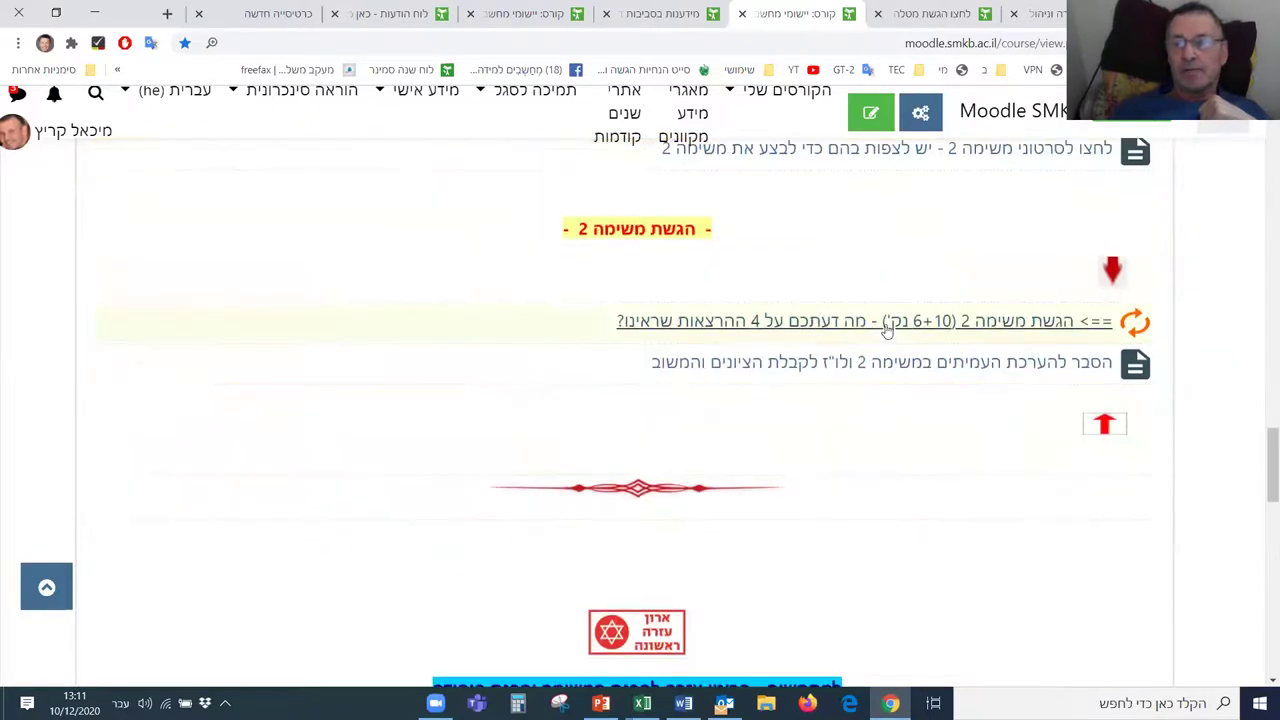
{"action": "left_click", "coordinate": [885, 327]}
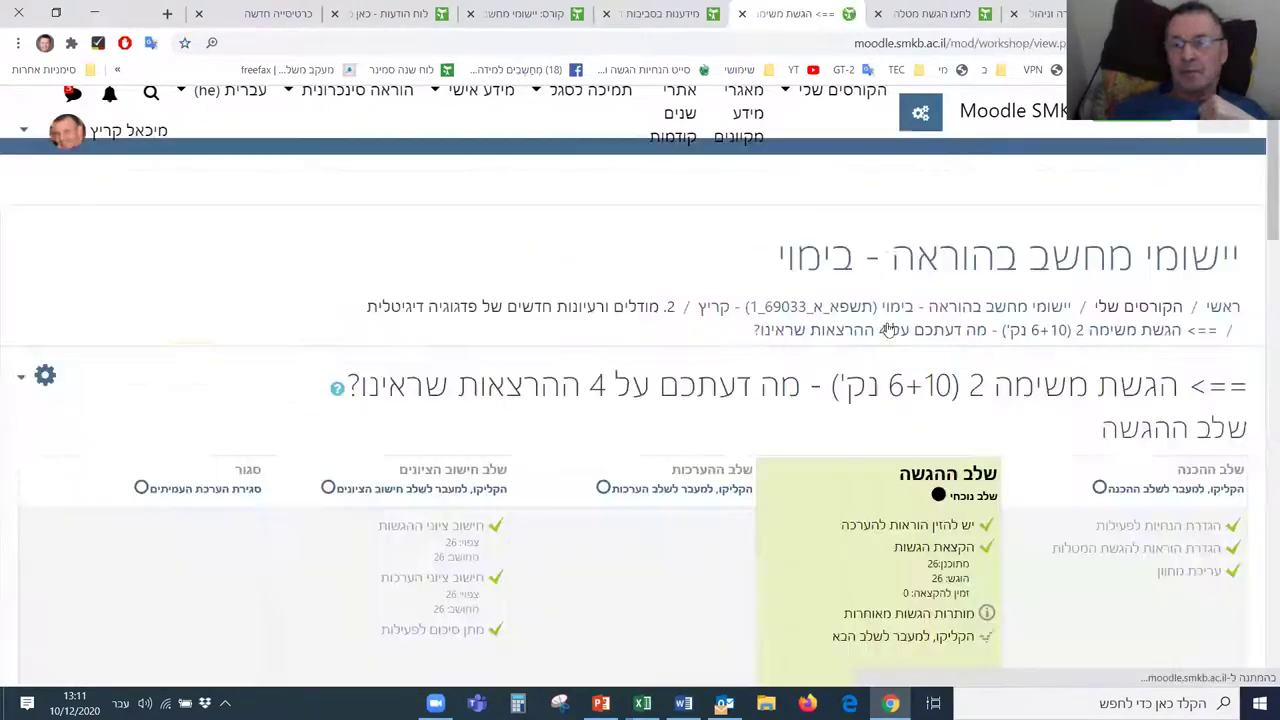
Step: Review the assignment 2 workshop's phase plan, submission instructions and submissions report
{"action": "scroll", "coordinate": [1050, 412], "scroll_direction": "down", "scroll_amount": 3}
{"action": "scroll", "coordinate": [1052, 412], "scroll_direction": "up", "scroll_amount": 2}
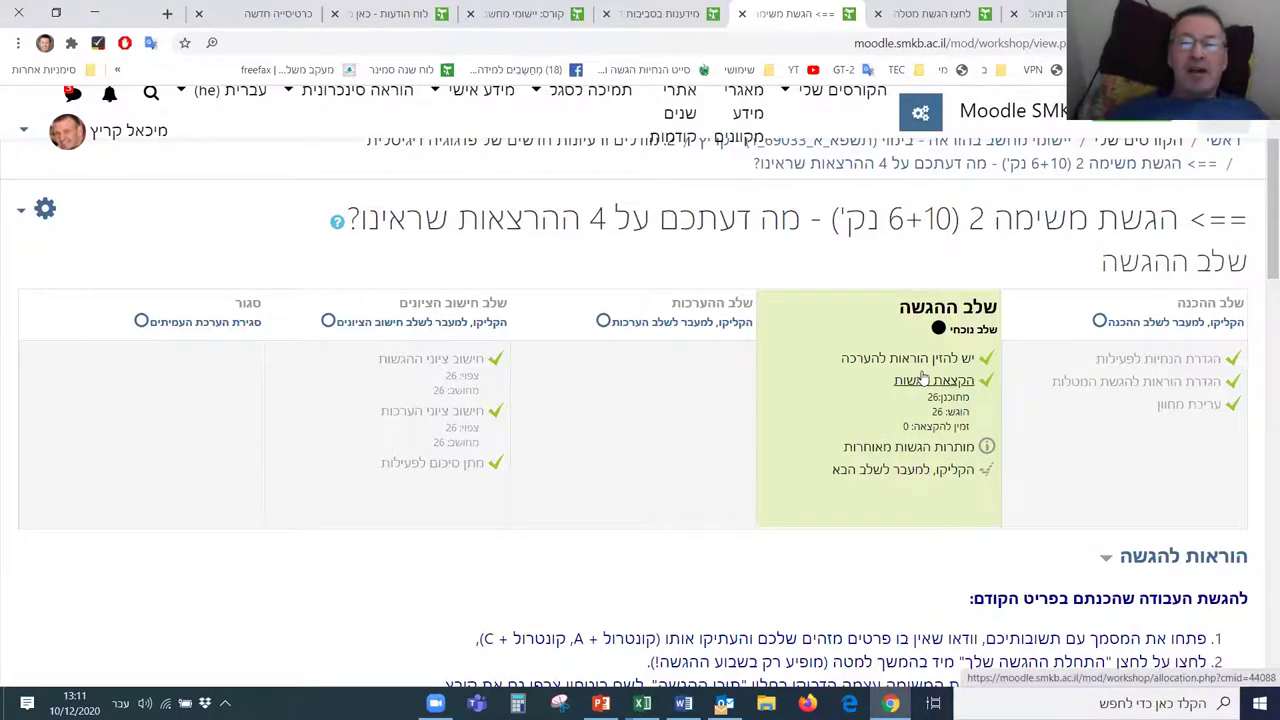
{"action": "scroll", "coordinate": [918, 380], "scroll_direction": "down", "scroll_amount": 2}
{"action": "scroll", "coordinate": [918, 380], "scroll_direction": "down", "scroll_amount": 5}
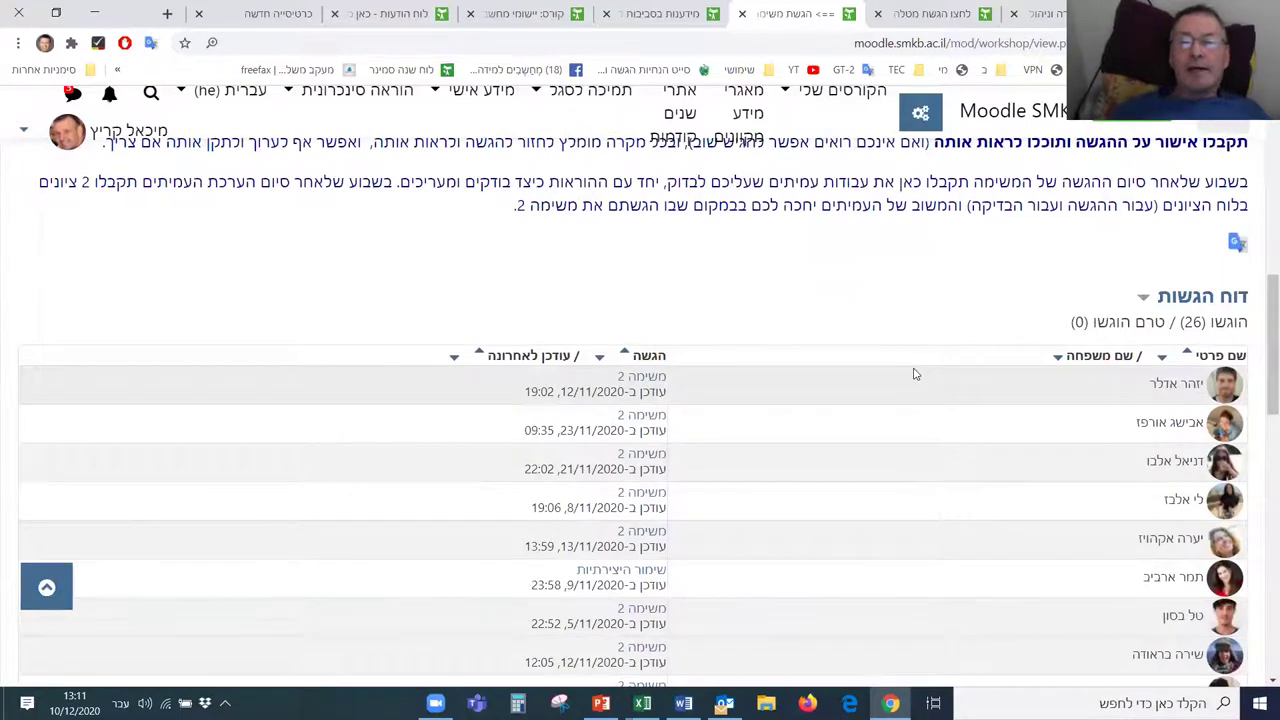
{"action": "scroll", "coordinate": [913, 374], "scroll_direction": "down", "scroll_amount": 1}
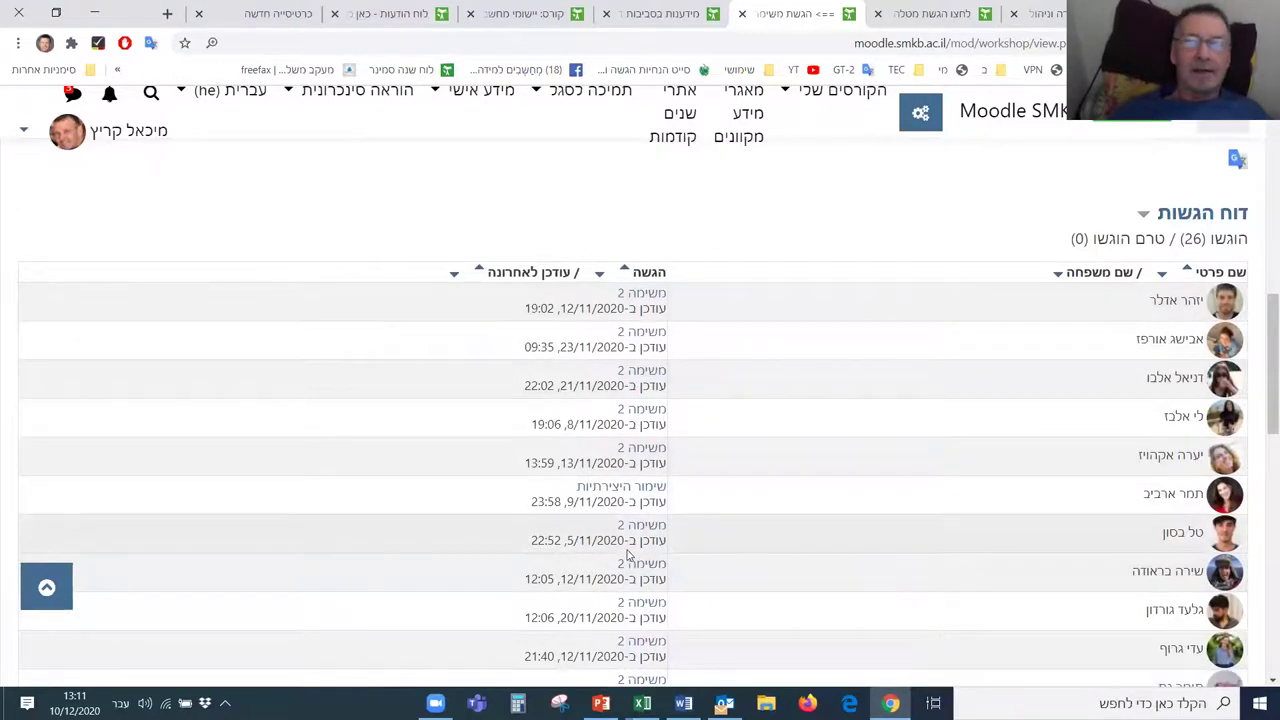
{"action": "scroll", "coordinate": [628, 556], "scroll_direction": "up", "scroll_amount": 3}
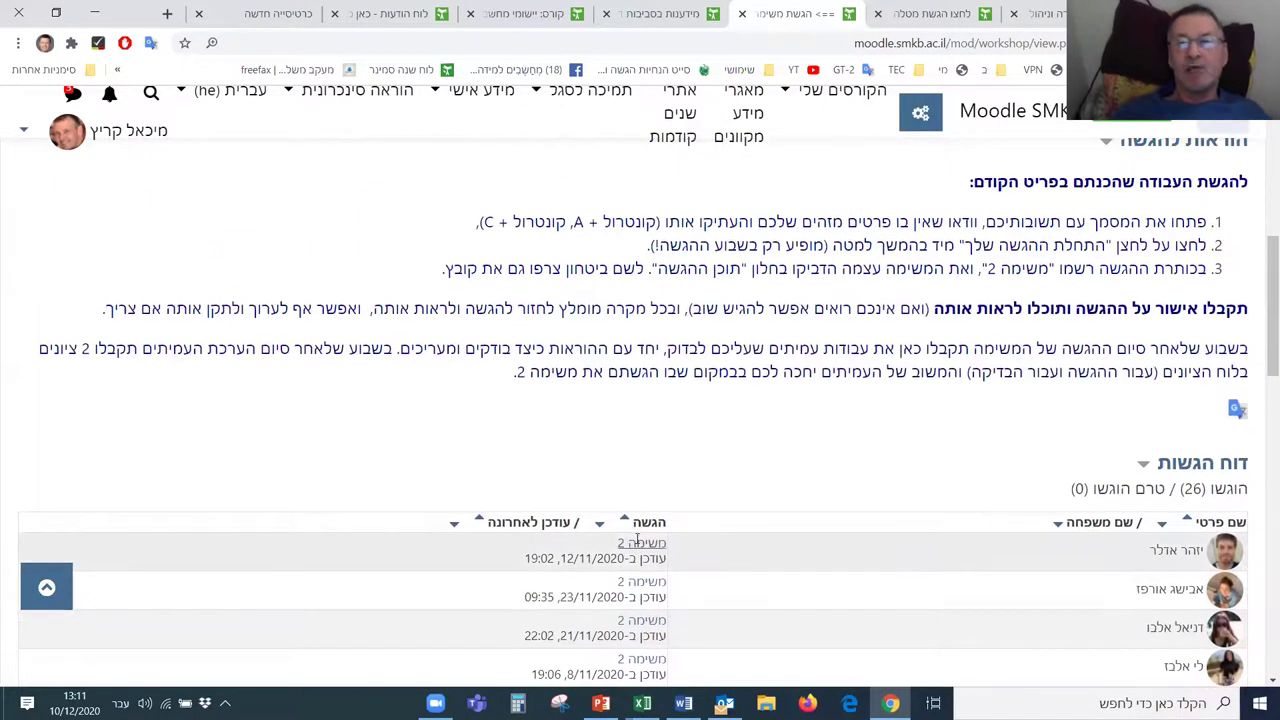
{"action": "scroll", "coordinate": [637, 540], "scroll_direction": "up", "scroll_amount": 5}
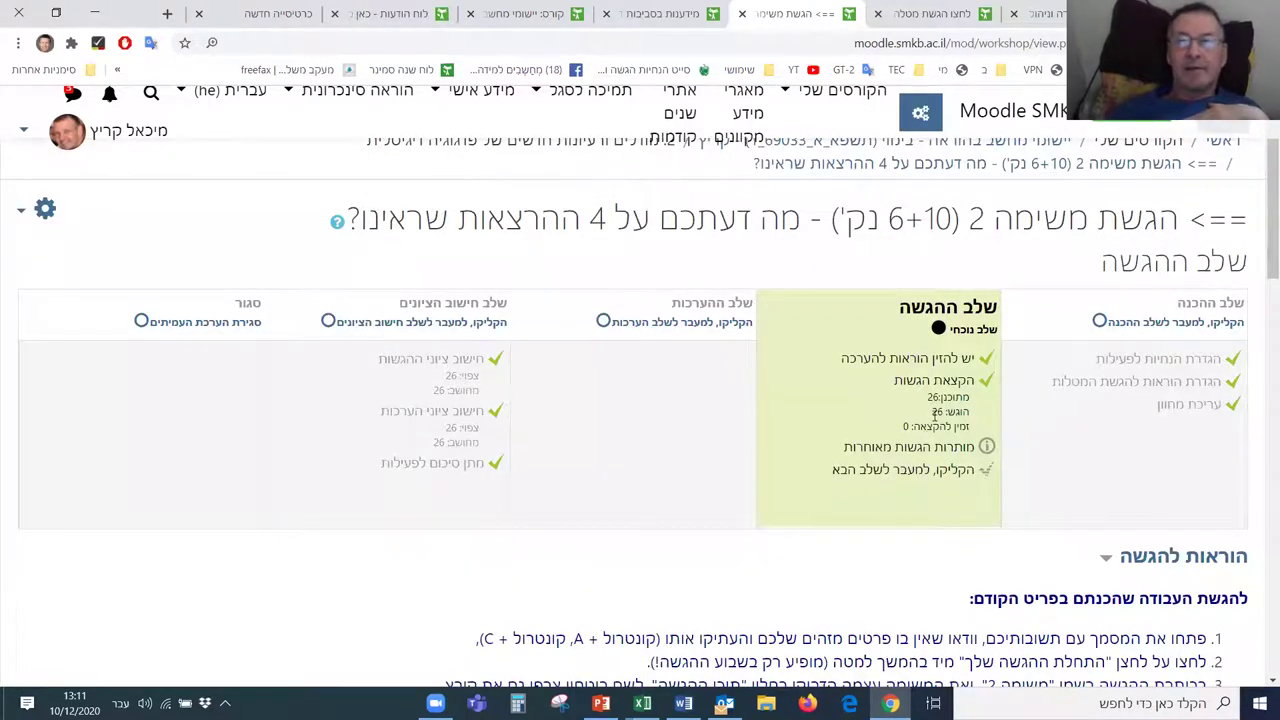
{"action": "scroll", "coordinate": [935, 414], "scroll_direction": "up", "scroll_amount": 2}
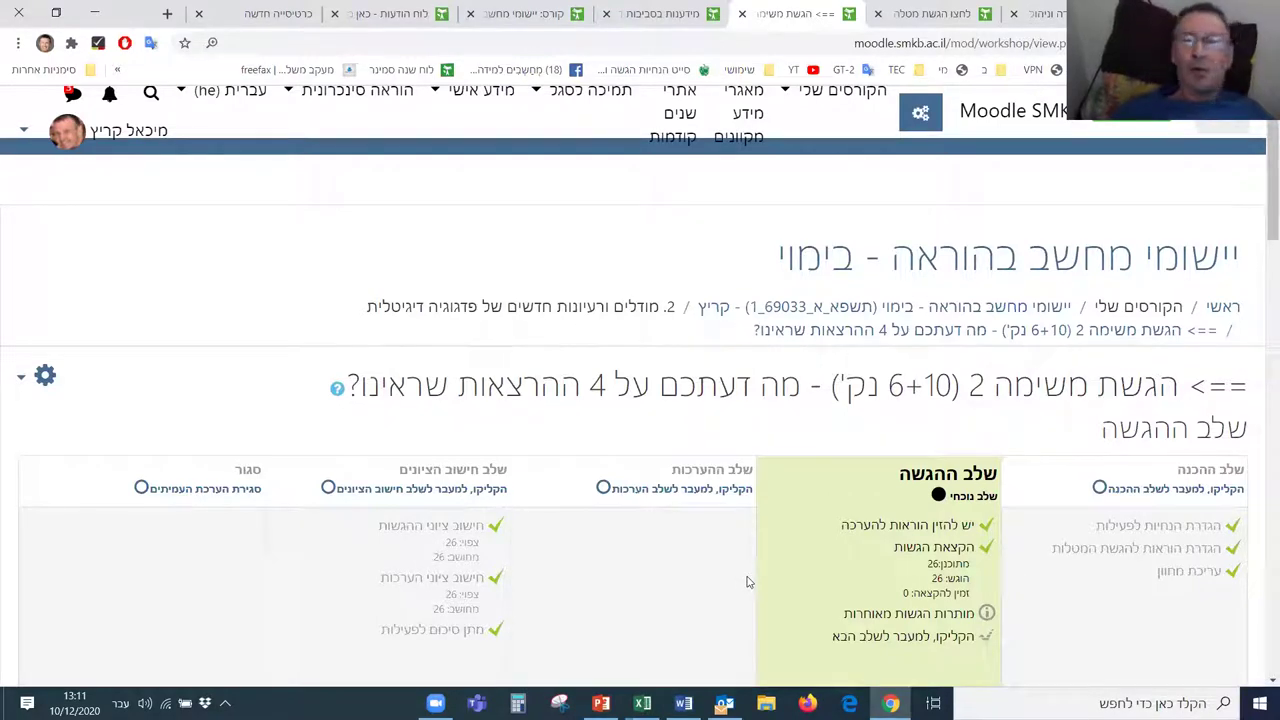
{"action": "scroll", "coordinate": [841, 427], "scroll_direction": "down", "scroll_amount": 1}
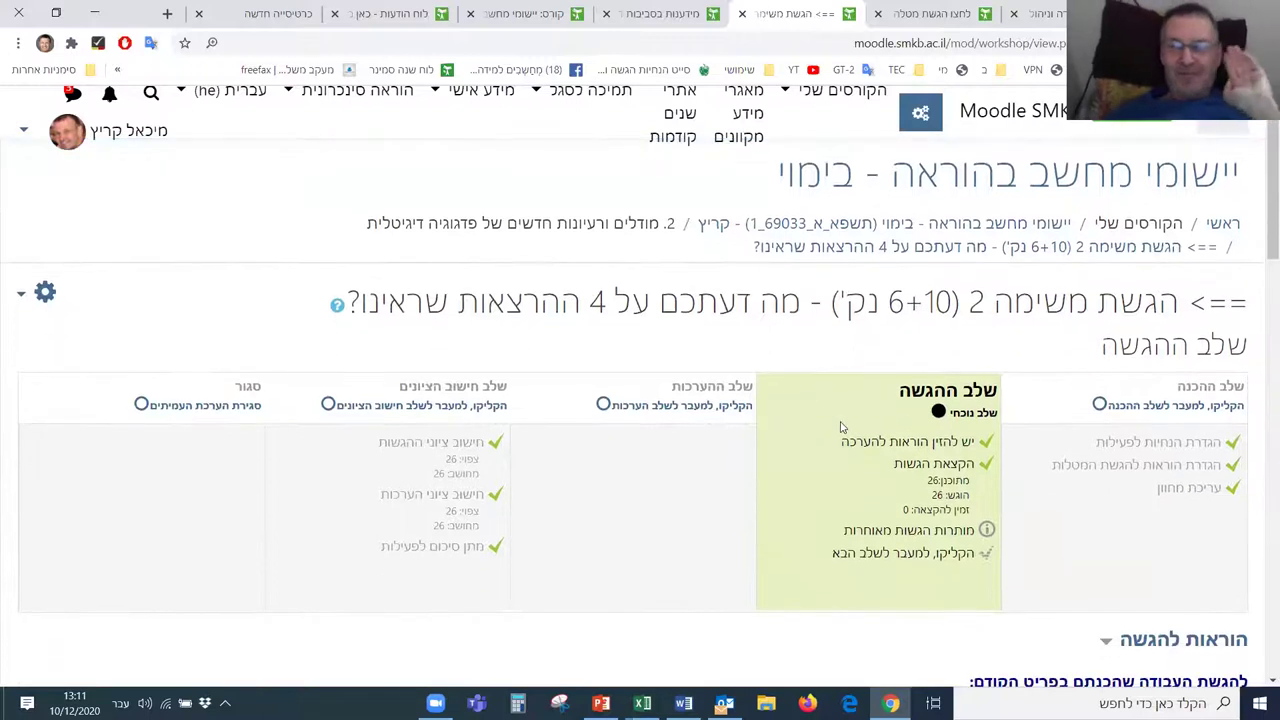
{"action": "scroll", "coordinate": [818, 455], "scroll_direction": "down", "scroll_amount": 1}
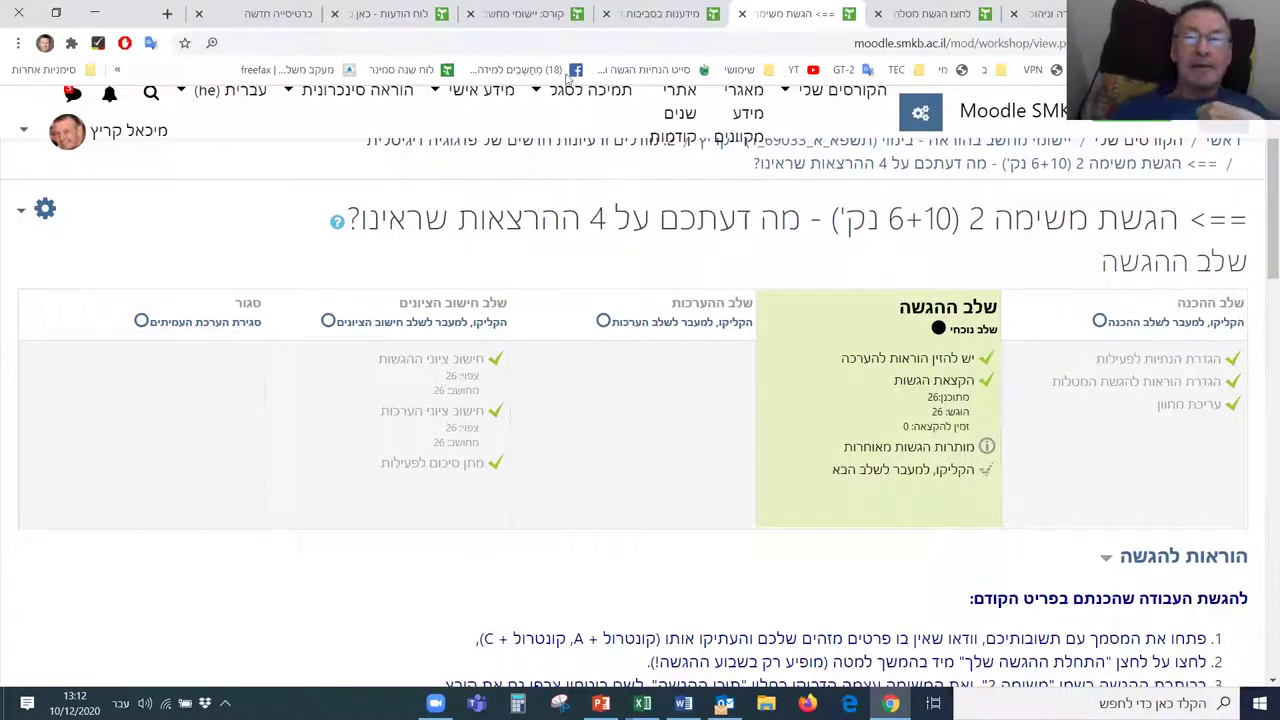
Step: Return to the course's main page and open the course מידענות בסביבות דיגיטאליות (מקוון) from the list of courses
{"action": "left_click", "coordinate": [518, 18]}
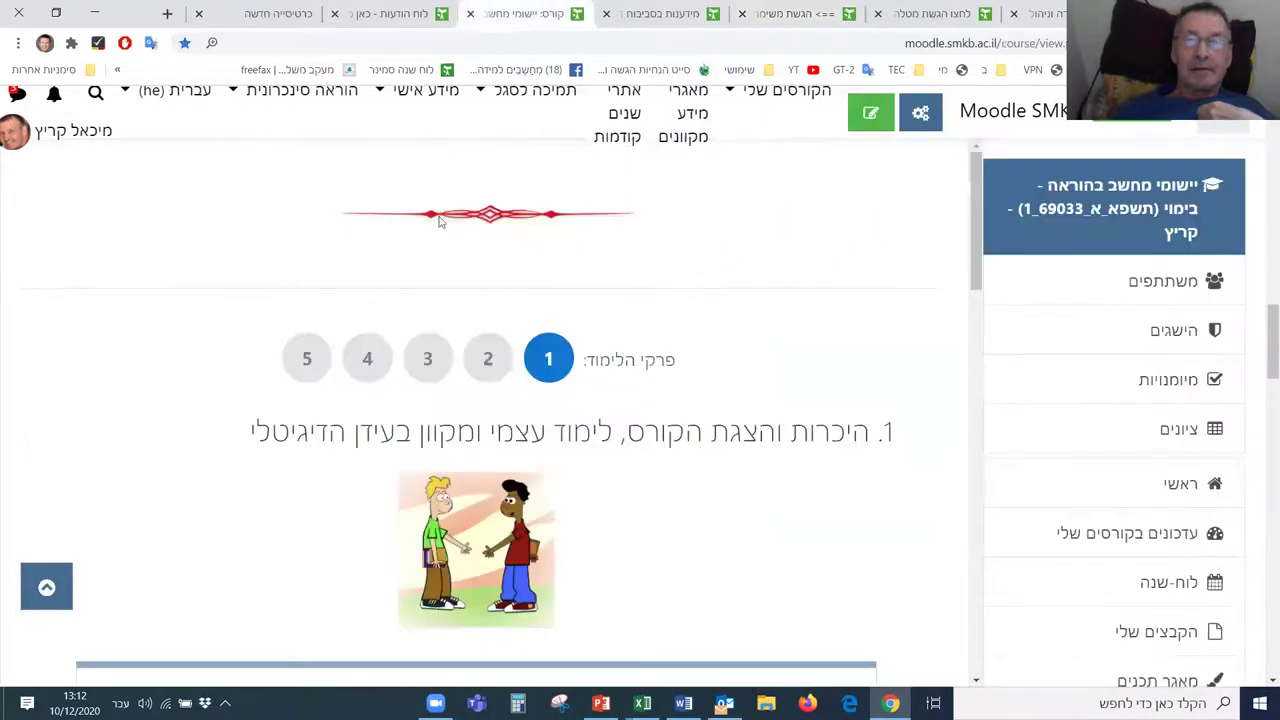
{"action": "left_click", "coordinate": [486, 364]}
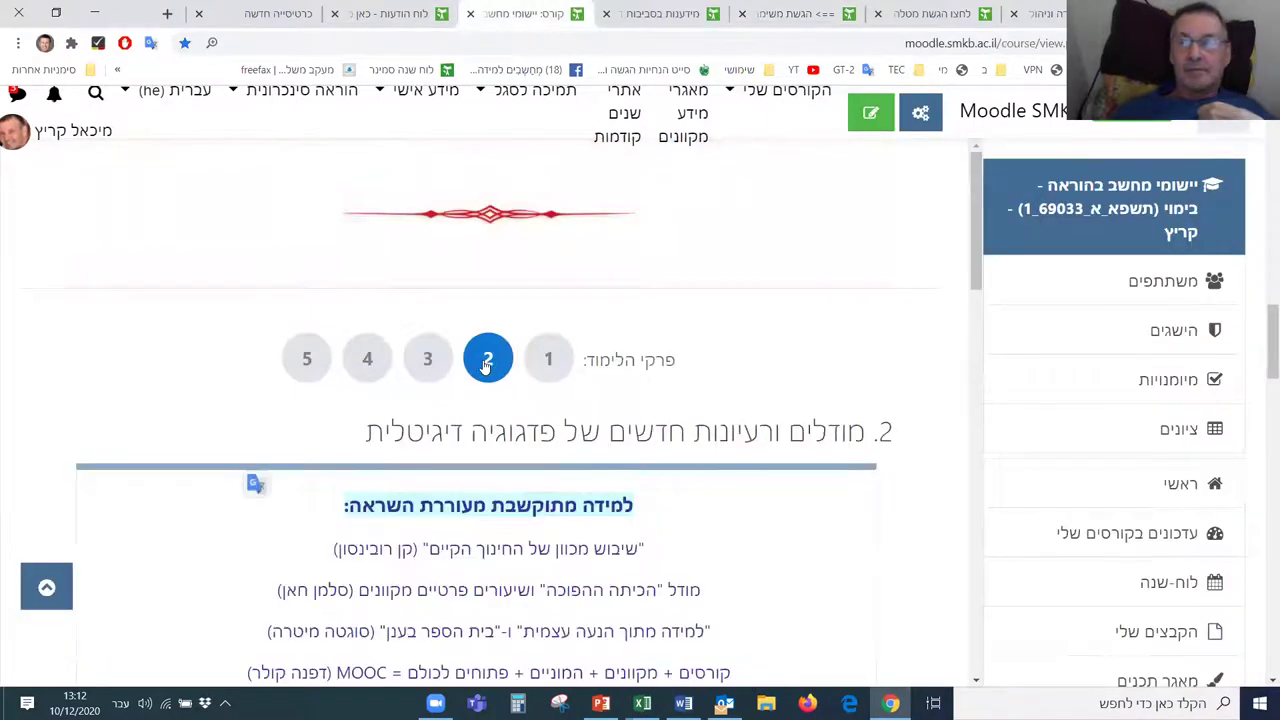
{"action": "scroll", "coordinate": [651, 421], "scroll_direction": "up", "scroll_amount": 15}
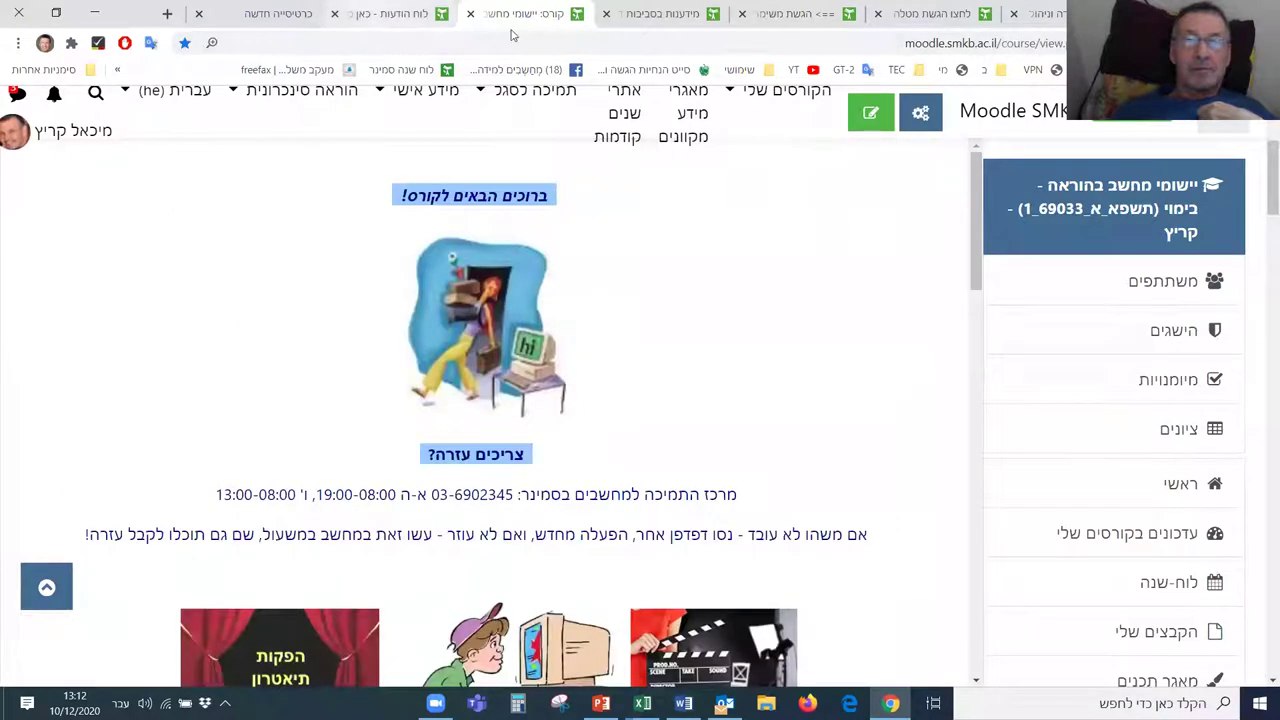
{"action": "scroll", "coordinate": [1126, 428], "scroll_direction": "down", "scroll_amount": 8}
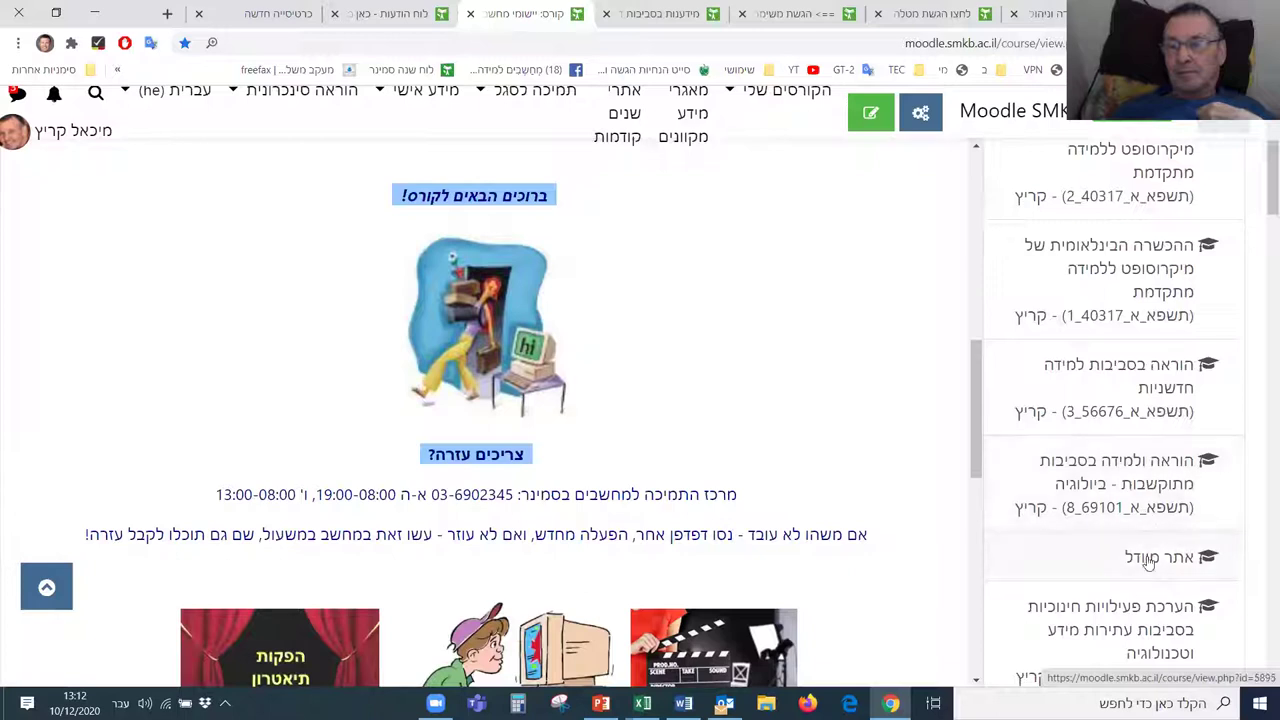
{"action": "scroll", "coordinate": [1122, 631], "scroll_direction": "down", "scroll_amount": 2}
{"action": "scroll", "coordinate": [1122, 631], "scroll_direction": "down", "scroll_amount": 3}
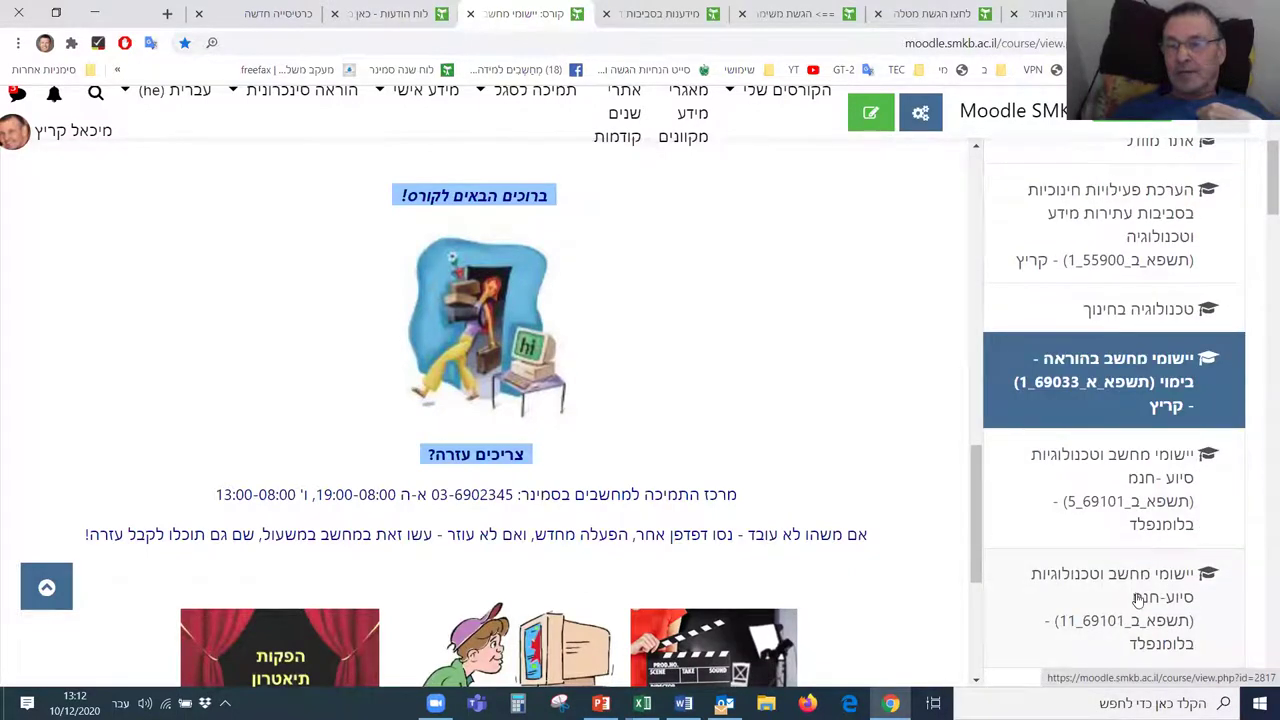
{"action": "scroll", "coordinate": [1133, 600], "scroll_direction": "down", "scroll_amount": 3}
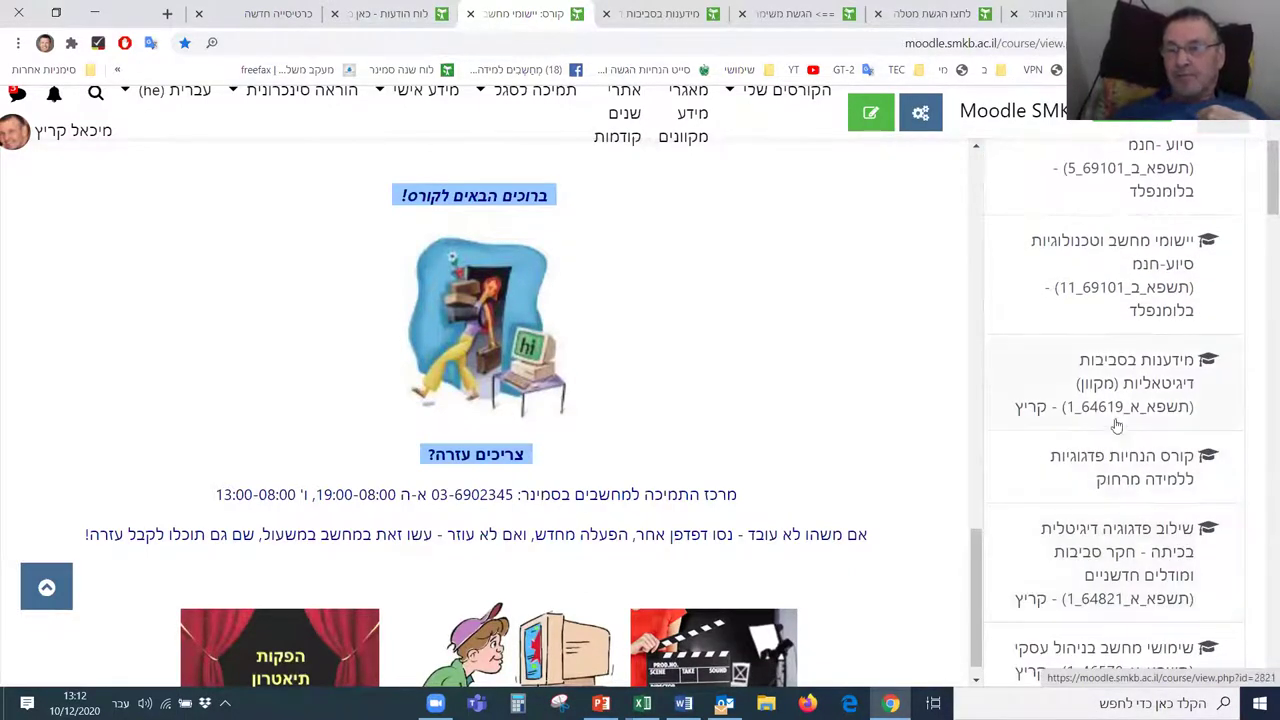
{"action": "left_click", "coordinate": [1116, 378]}
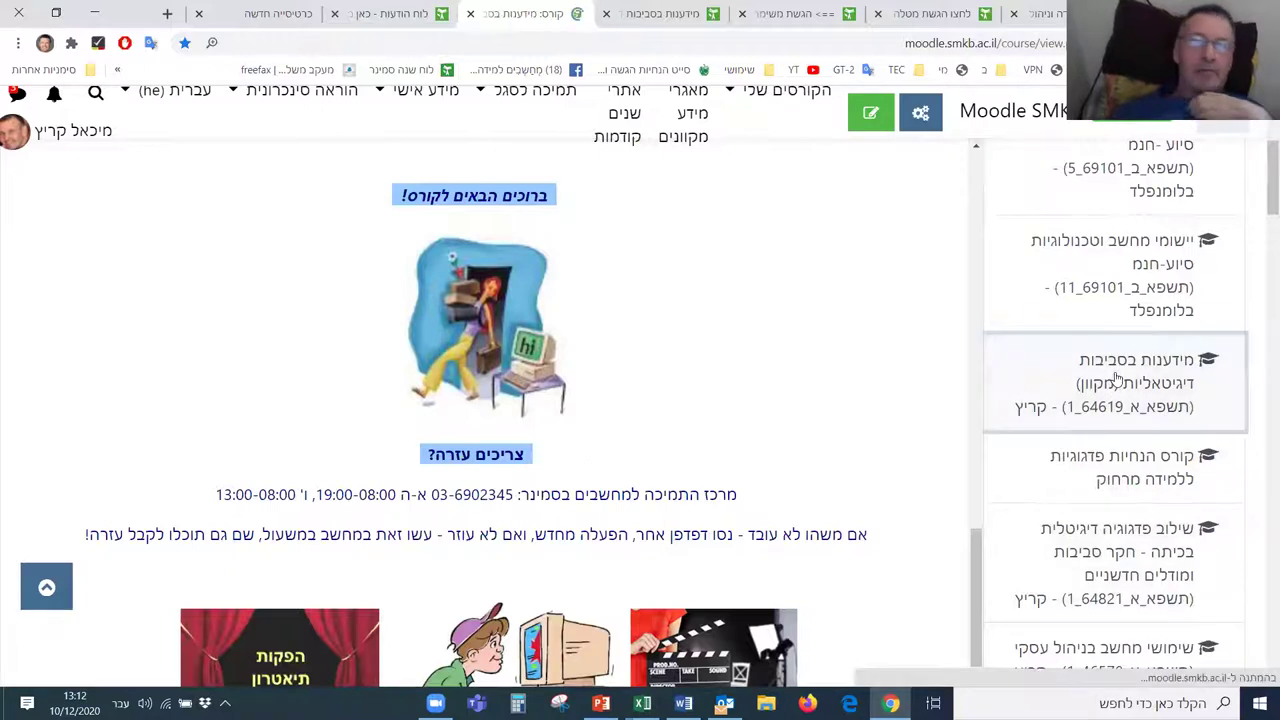
Step: Find assignment 2 in study chapter 2 of this course and open its peer-assessment activity (הגשת משימה 2)
{"action": "scroll", "coordinate": [585, 452], "scroll_direction": "down", "scroll_amount": 10}
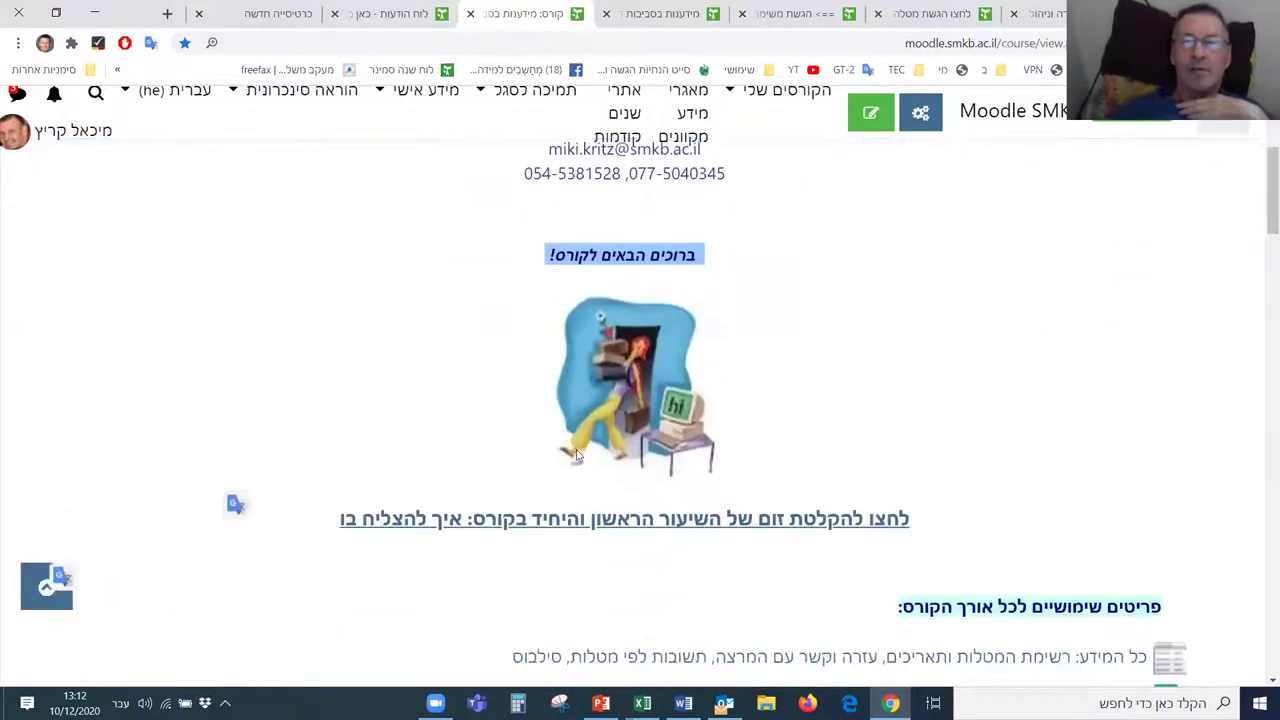
{"action": "scroll", "coordinate": [575, 454], "scroll_direction": "down", "scroll_amount": 12}
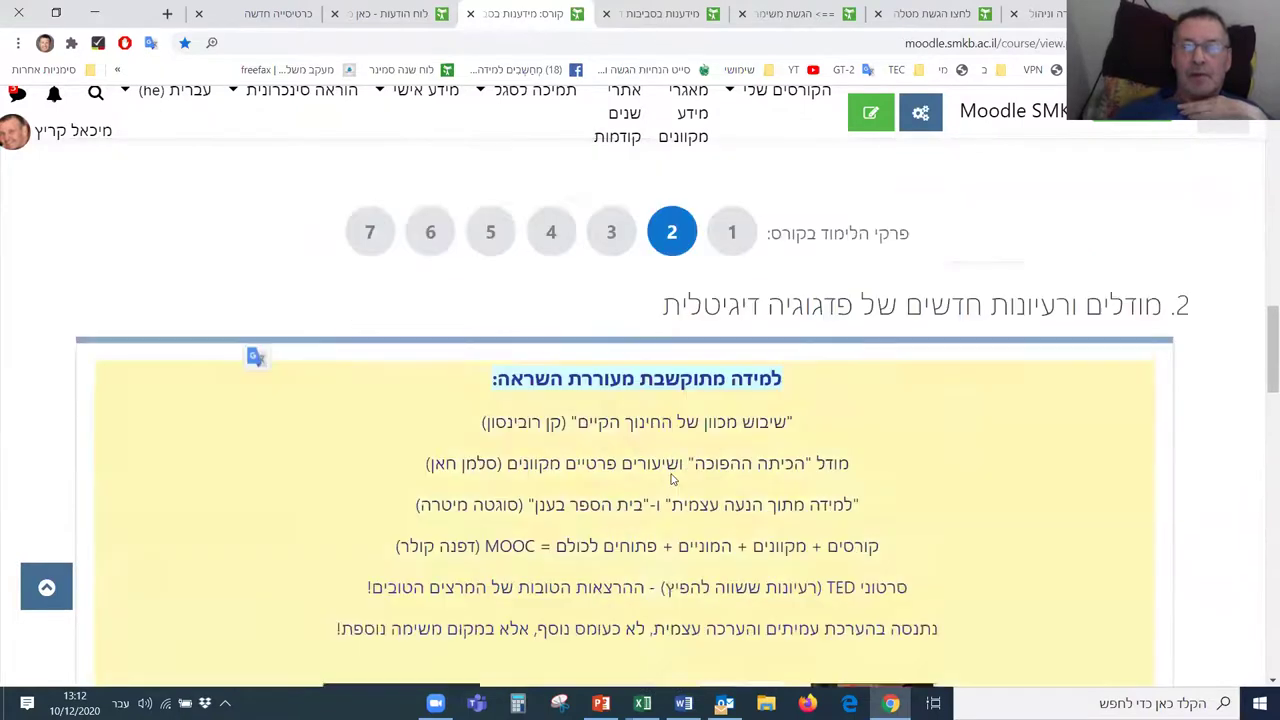
{"action": "scroll", "coordinate": [672, 481], "scroll_direction": "down", "scroll_amount": 10}
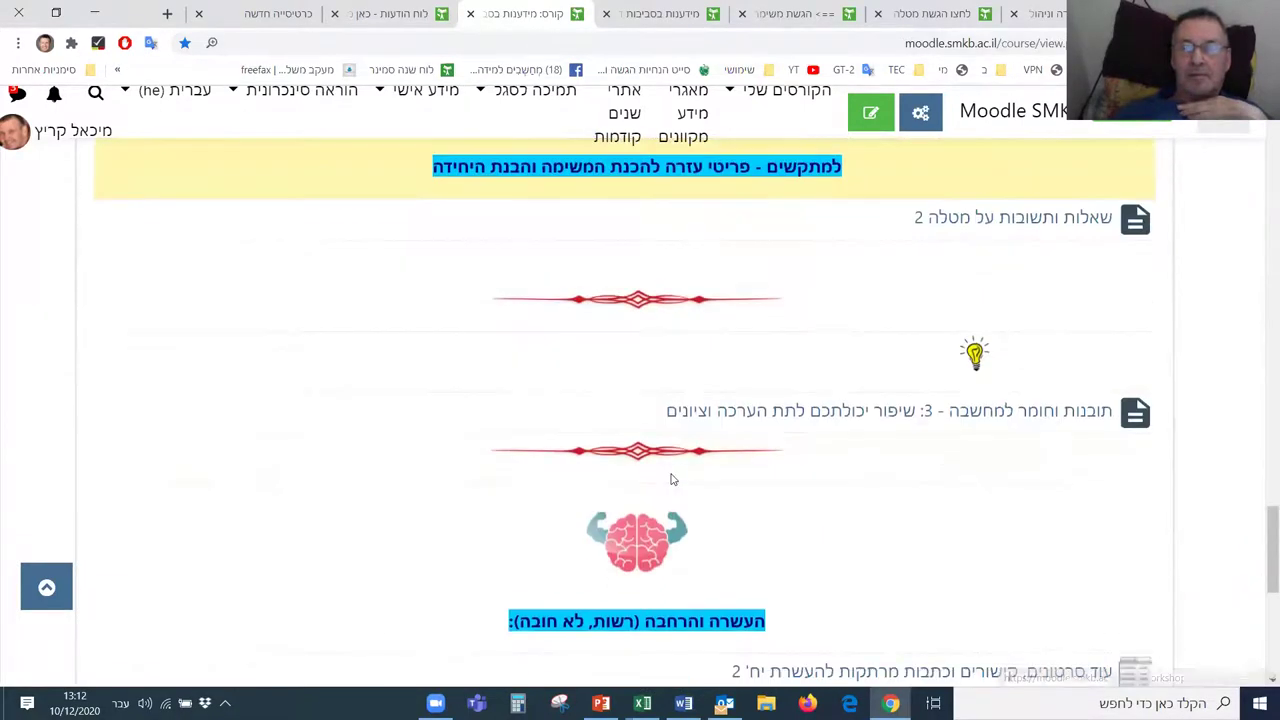
{"action": "scroll", "coordinate": [672, 480], "scroll_direction": "down", "scroll_amount": 2}
{"action": "scroll", "coordinate": [680, 480], "scroll_direction": "up", "scroll_amount": 8}
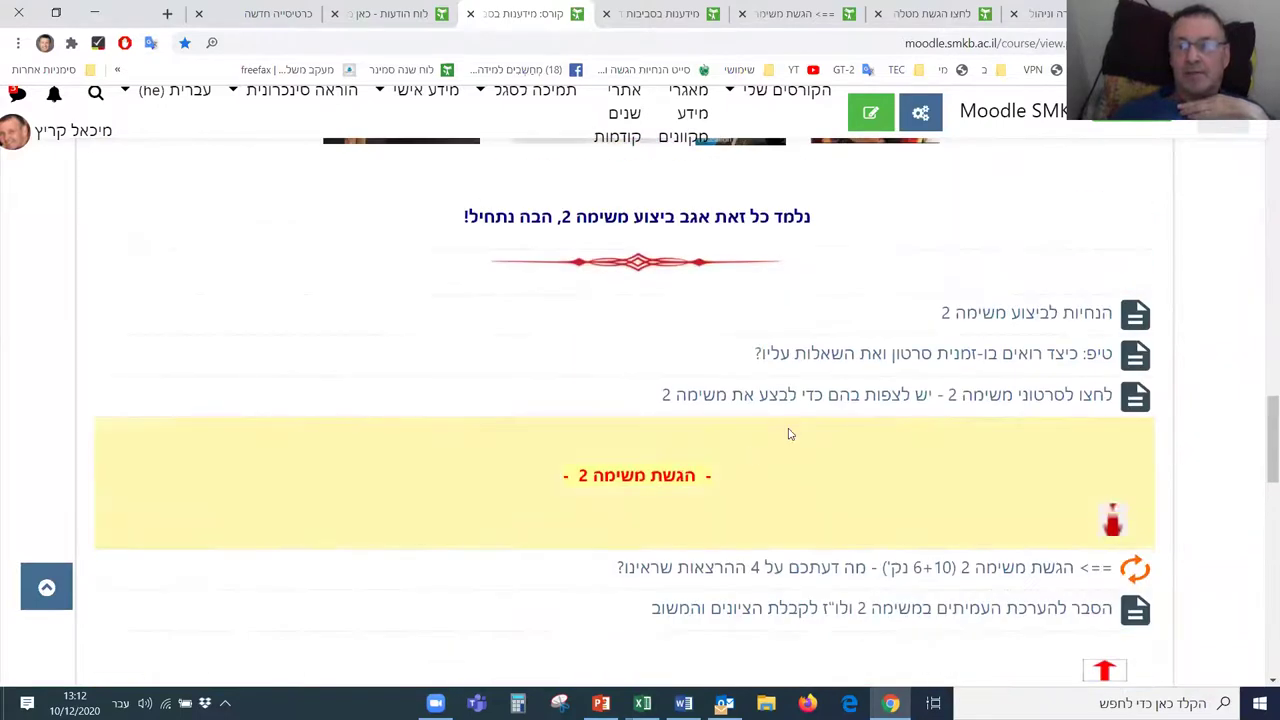
{"action": "scroll", "coordinate": [789, 431], "scroll_direction": "up", "scroll_amount": 4}
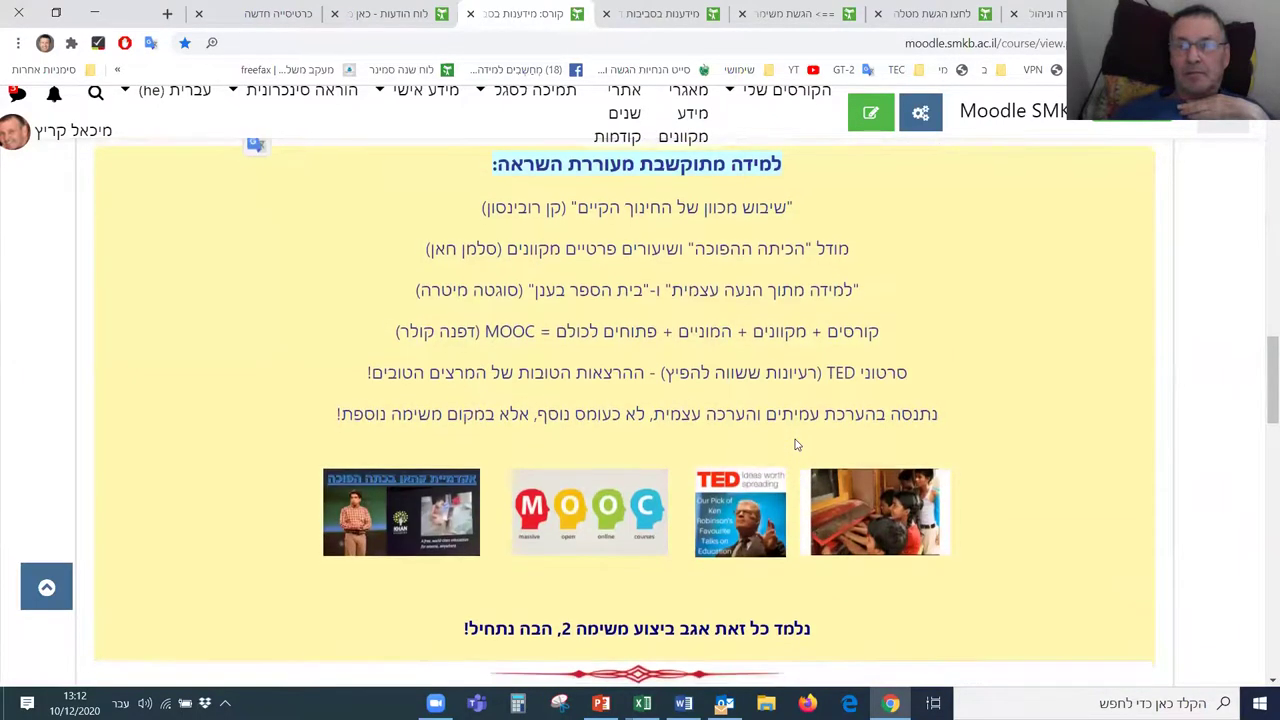
{"action": "scroll", "coordinate": [797, 445], "scroll_direction": "down", "scroll_amount": 6}
{"action": "left_click", "coordinate": [853, 322]}
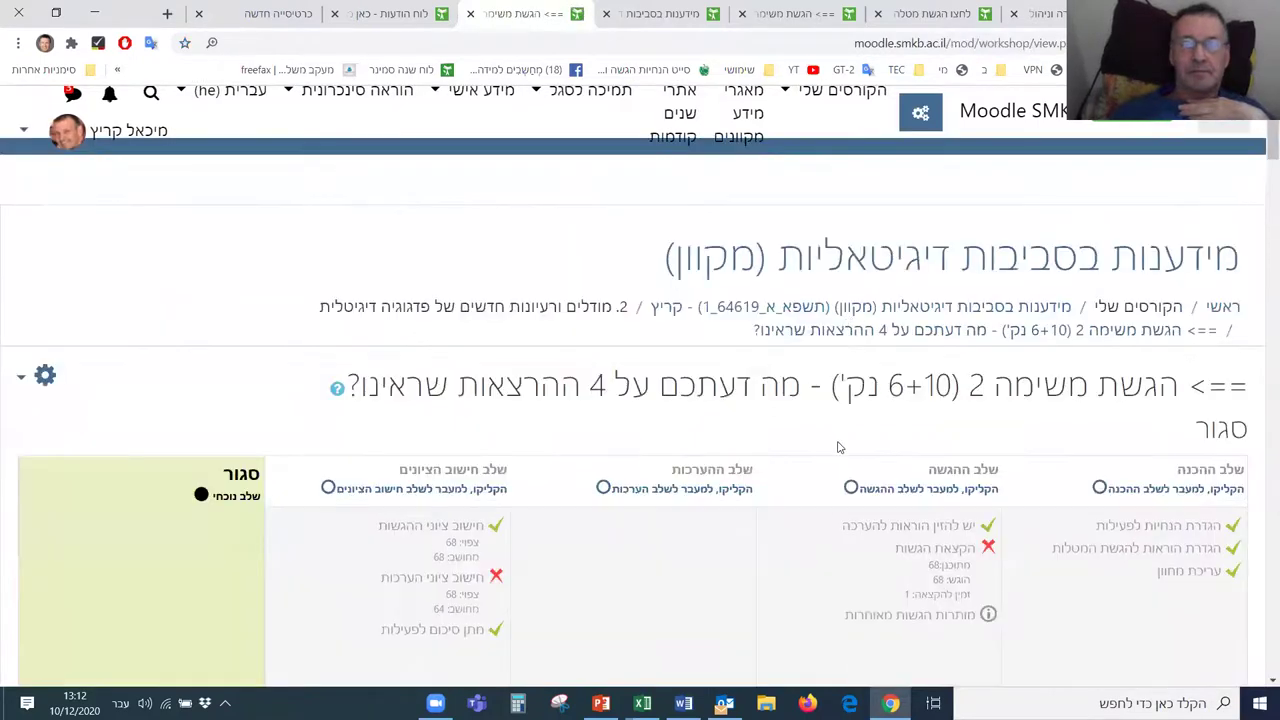
Step: Examine the closed workshop's phase plan, conclusion text and peer-assessment grades report with the grades given and received
{"action": "scroll", "coordinate": [836, 447], "scroll_direction": "down", "scroll_amount": 3}
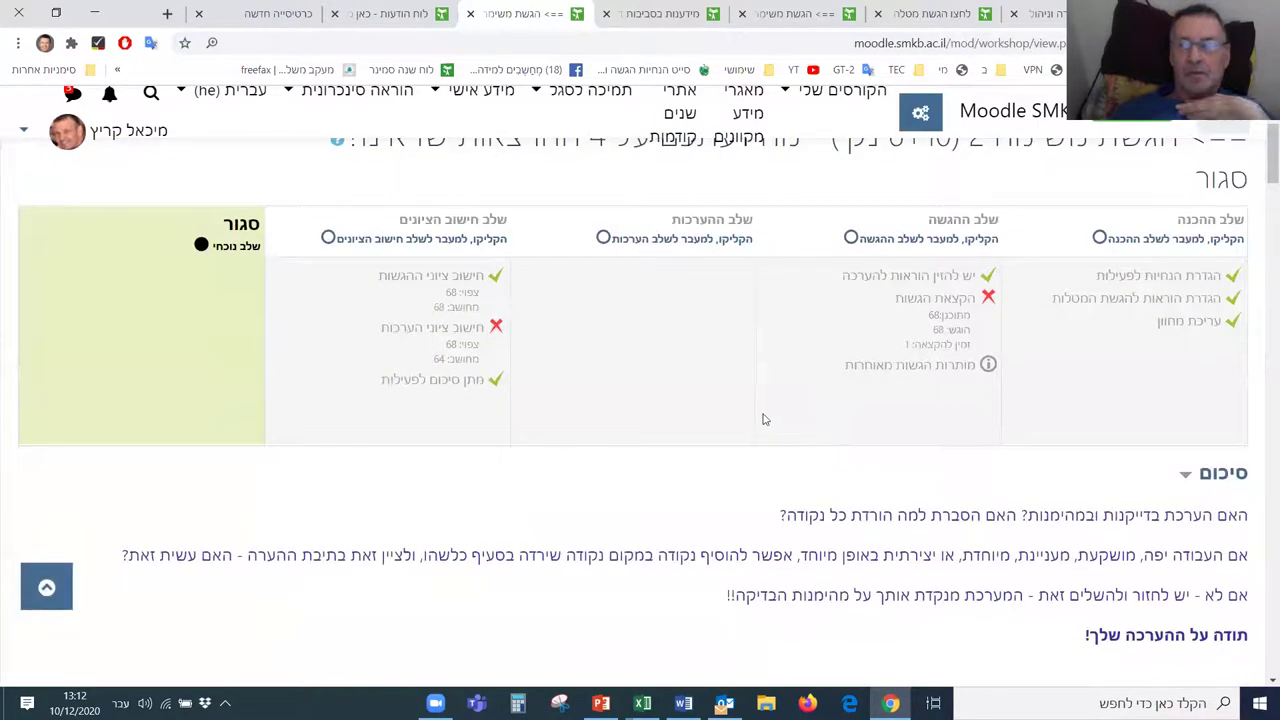
{"action": "scroll", "coordinate": [753, 414], "scroll_direction": "down", "scroll_amount": 3}
{"action": "scroll", "coordinate": [752, 413], "scroll_direction": "down", "scroll_amount": 3}
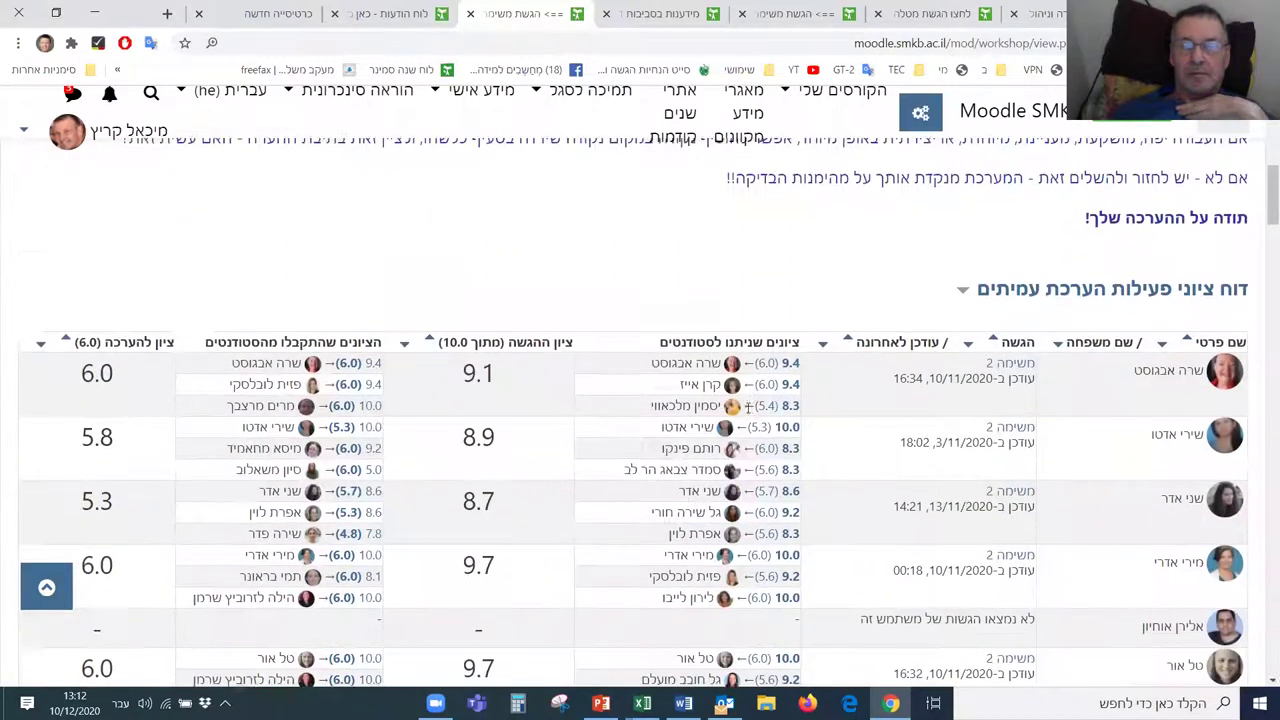
{"action": "scroll", "coordinate": [740, 415], "scroll_direction": "down", "scroll_amount": 1}
{"action": "scroll", "coordinate": [738, 415], "scroll_direction": "down", "scroll_amount": 2}
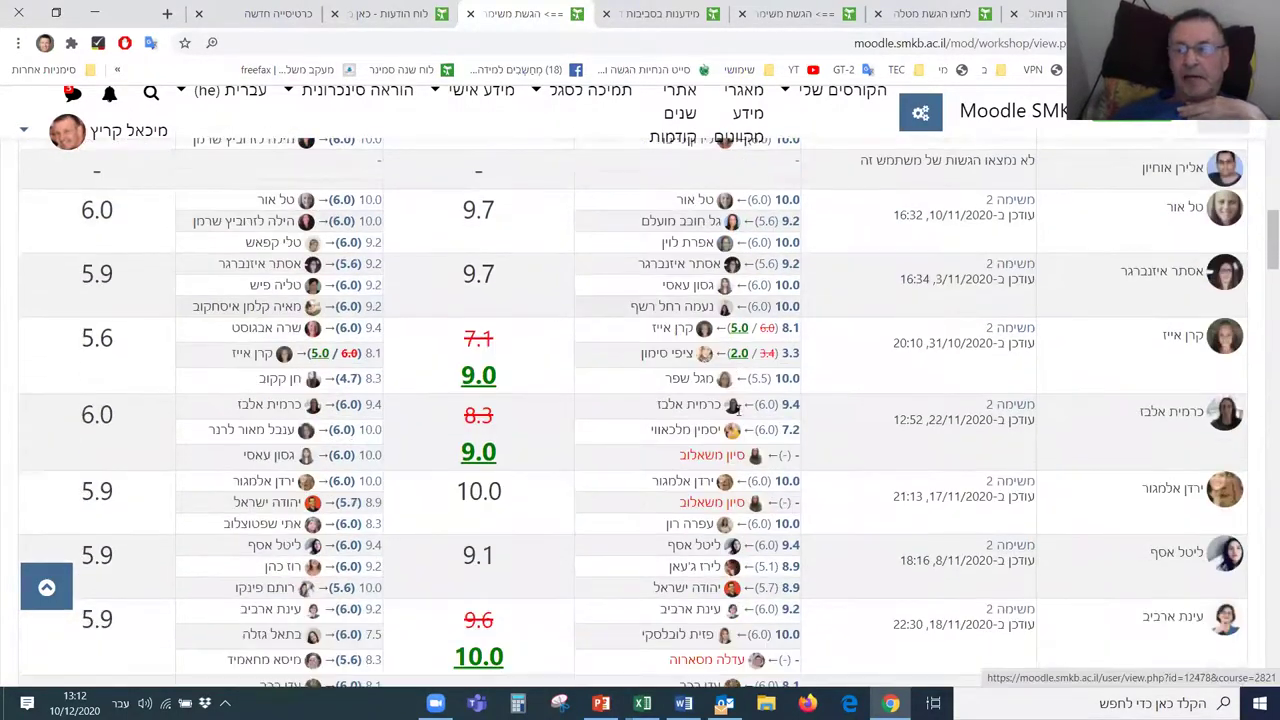
{"action": "scroll", "coordinate": [757, 386], "scroll_direction": "up", "scroll_amount": 2}
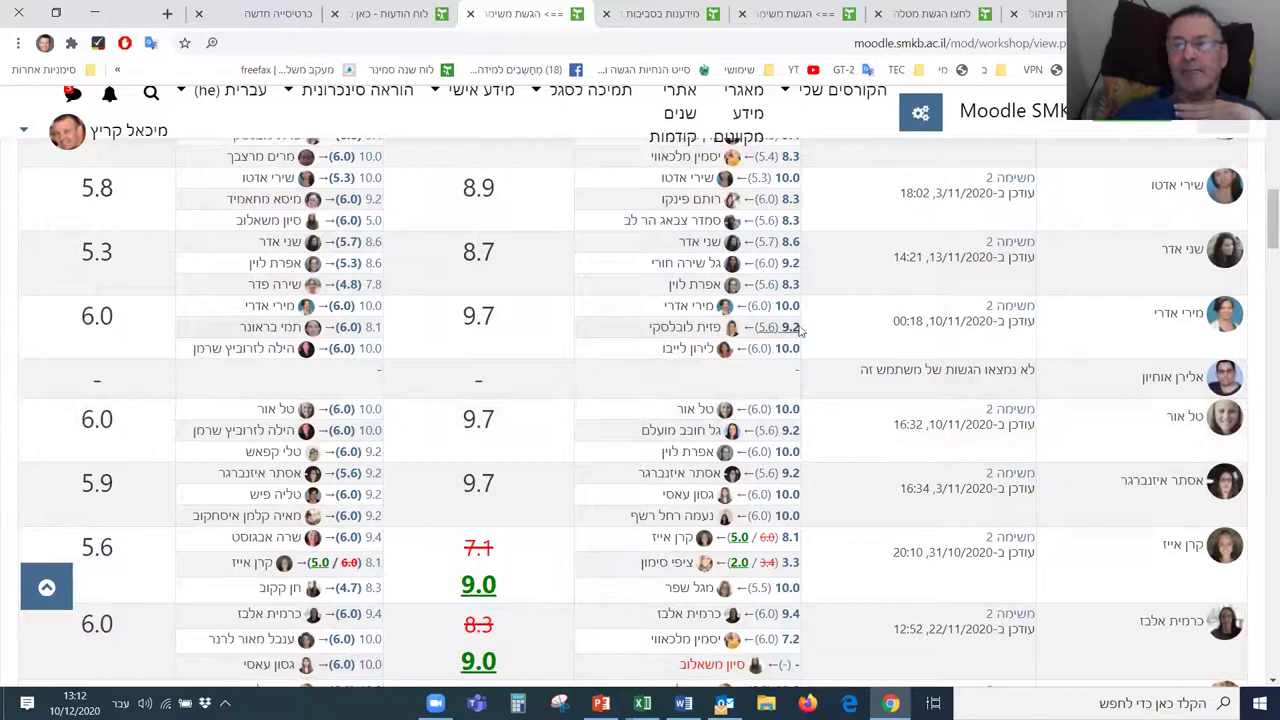
Step: Return to the assignment 2 workshop of the course יישומי מחשב בהוראה - בימוי and review its submissions report and instructions
{"action": "left_click", "coordinate": [942, 18]}
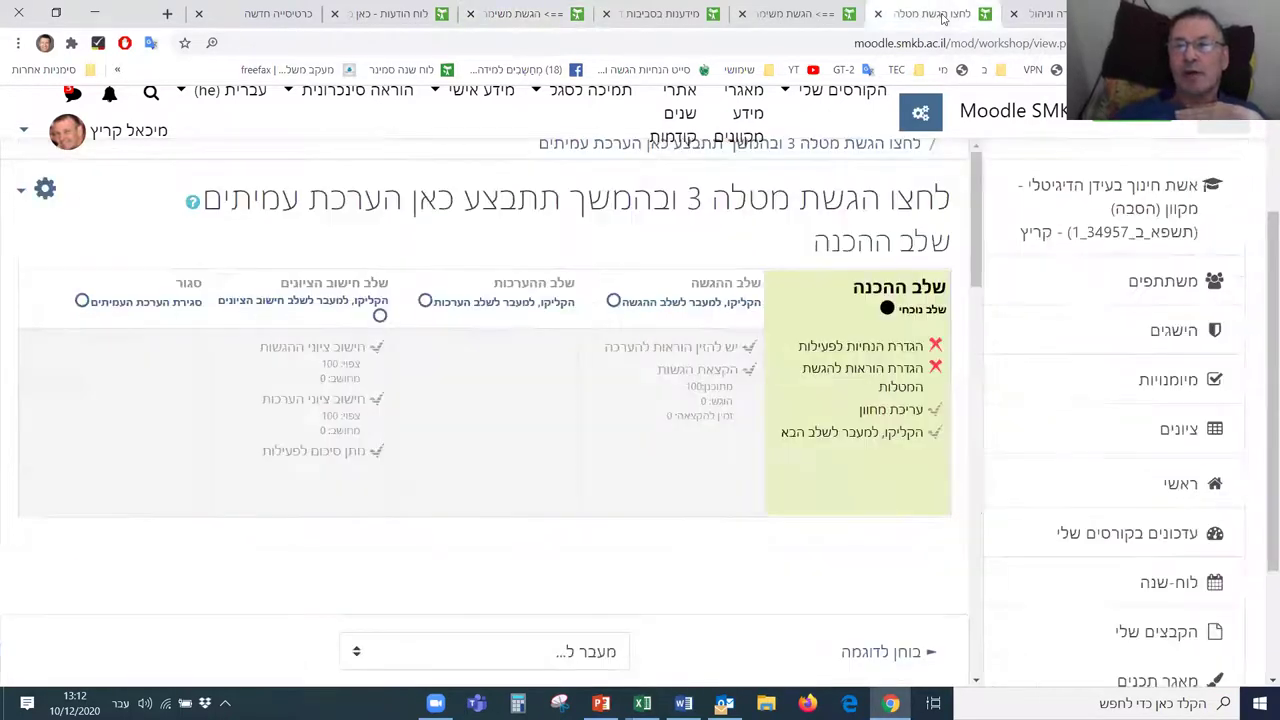
{"action": "scroll", "coordinate": [640, 476], "scroll_direction": "down", "scroll_amount": 3}
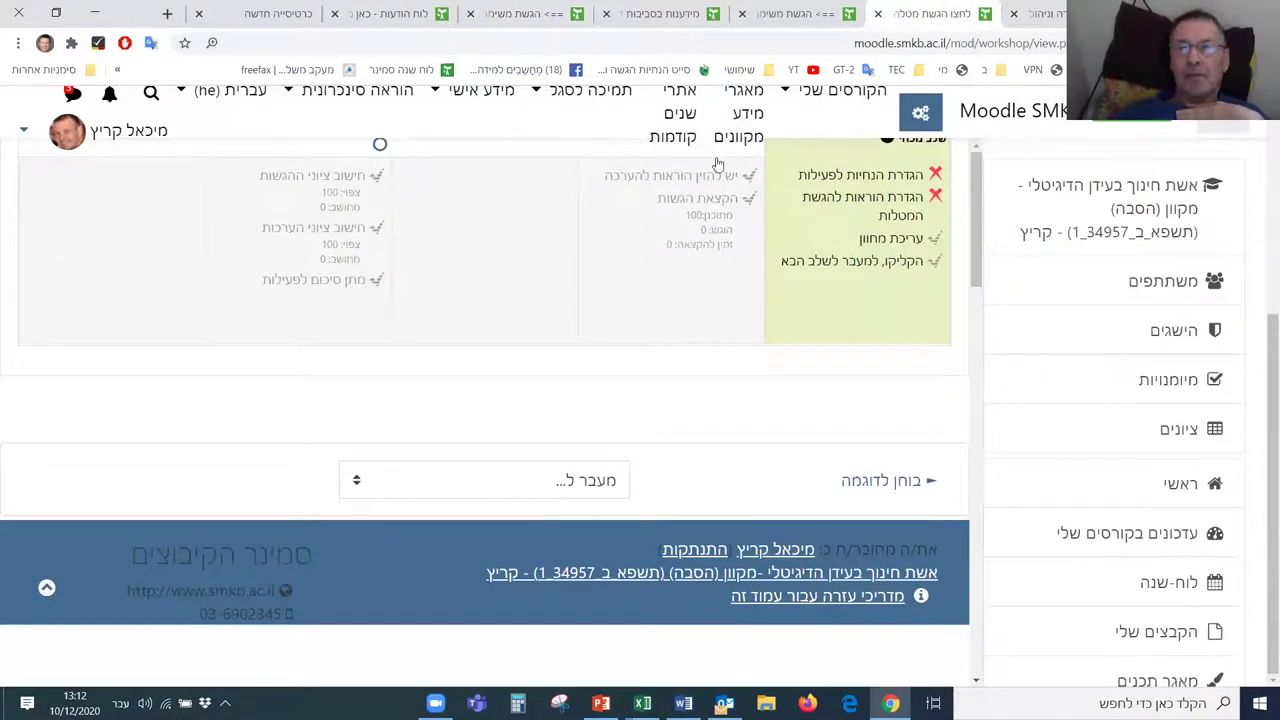
{"action": "left_click", "coordinate": [792, 18]}
{"action": "scroll", "coordinate": [702, 418], "scroll_direction": "down", "scroll_amount": 3}
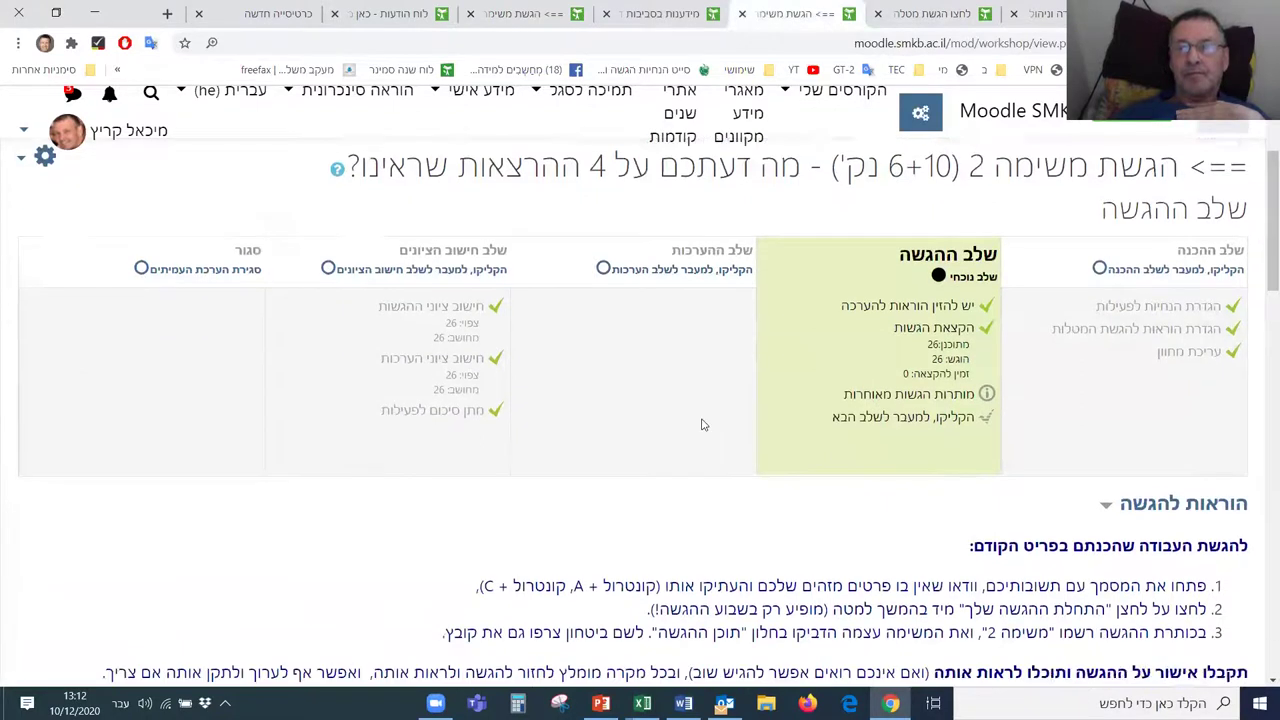
{"action": "scroll", "coordinate": [702, 424], "scroll_direction": "down", "scroll_amount": 3}
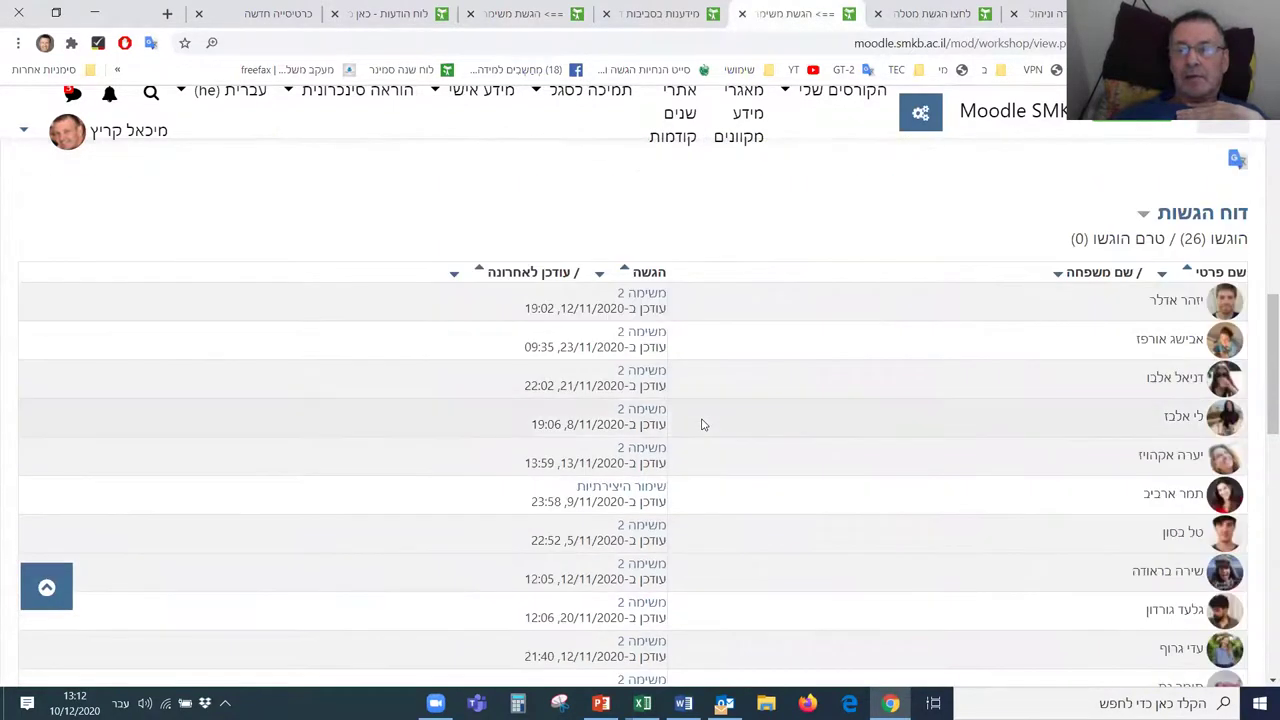
{"action": "scroll", "coordinate": [702, 424], "scroll_direction": "up", "scroll_amount": 6}
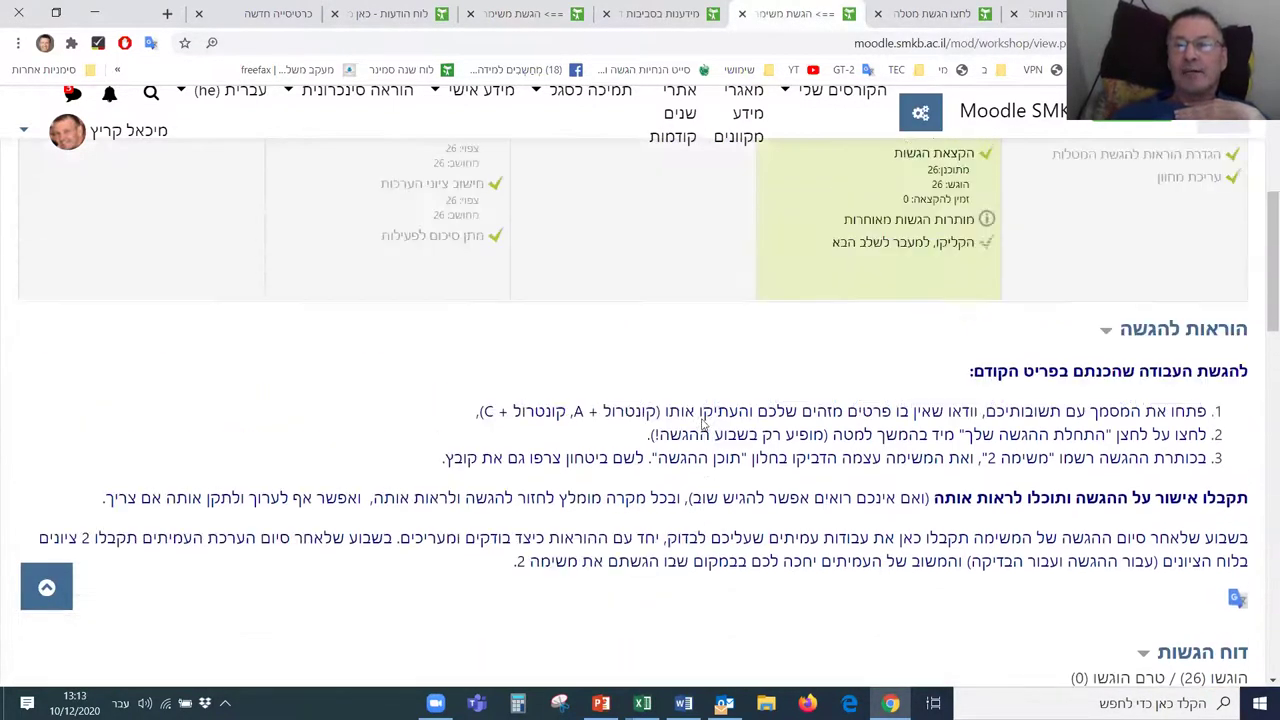
{"action": "scroll", "coordinate": [702, 424], "scroll_direction": "up", "scroll_amount": 1}
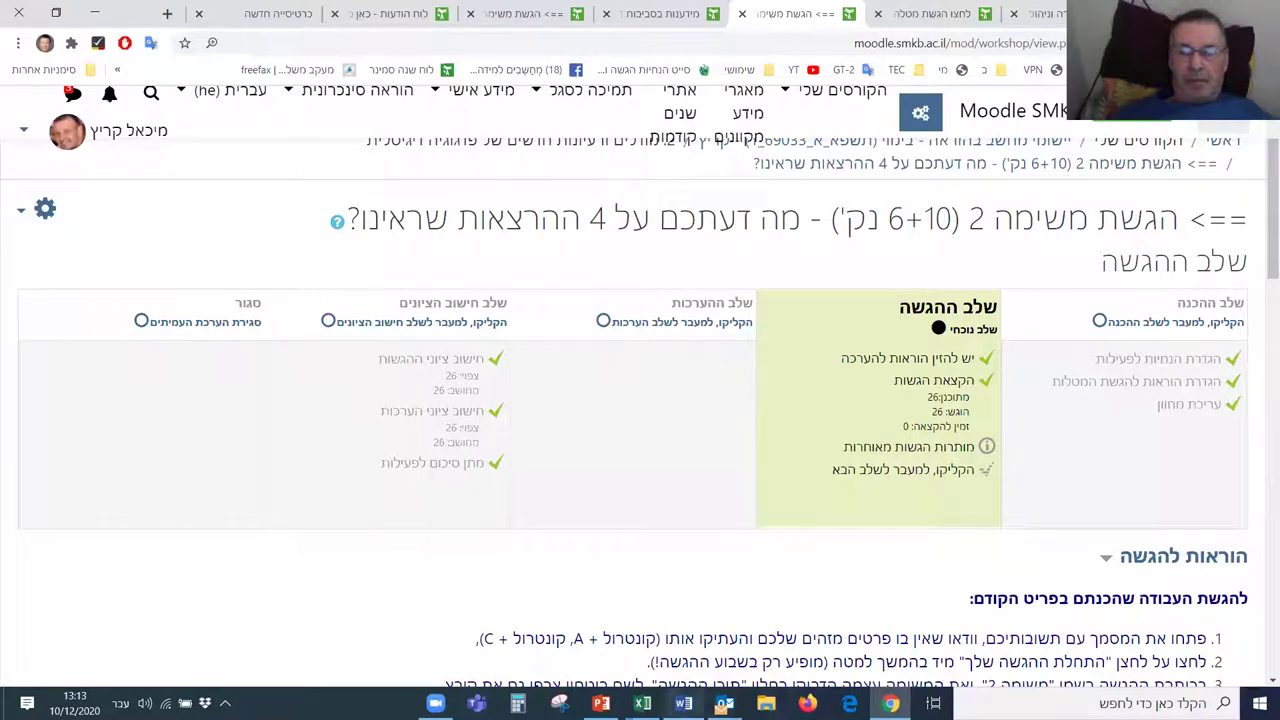
Step: Switch to the peer-assessment reminders document in Word and read the message titled "לא הגשת את משימה 2"
{"action": "mouse_move", "coordinate": [683, 703]}
{"action": "left_click", "coordinate": [703, 630]}
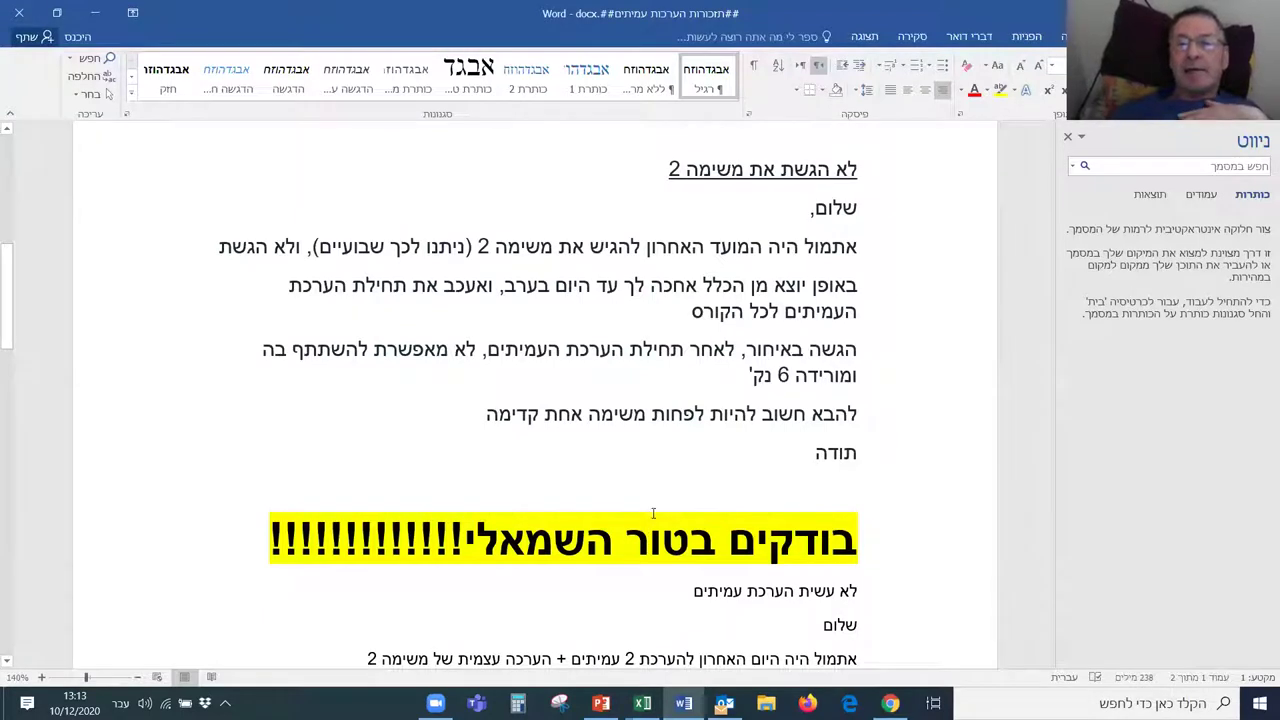
{"action": "scroll", "coordinate": [660, 498], "scroll_direction": "up", "scroll_amount": 1}
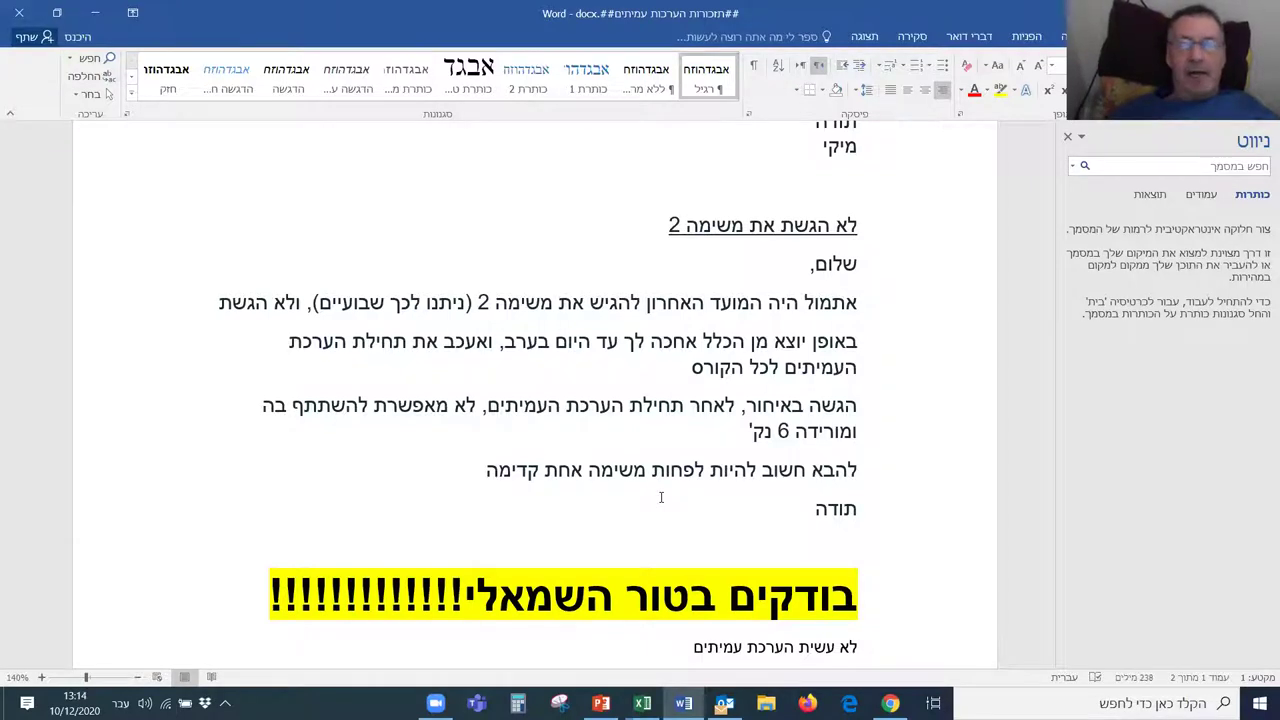
Step: Recheck the workshop's submission instructions and submissions report in Chrome, and go back to the non-submission reminder in Word
{"action": "key", "text": "alt+Tab"}
{"action": "scroll", "coordinate": [614, 540], "scroll_direction": "down", "scroll_amount": 1}
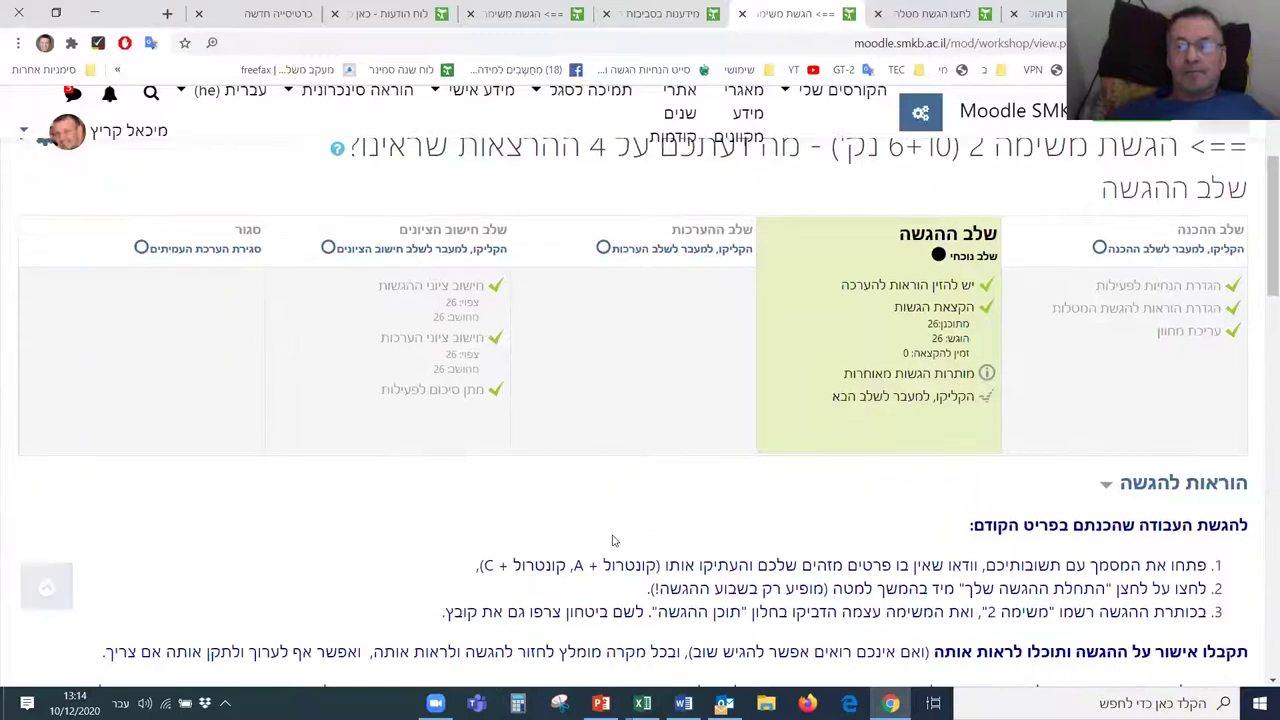
{"action": "scroll", "coordinate": [614, 540], "scroll_direction": "down", "scroll_amount": 3}
{"action": "scroll", "coordinate": [609, 545], "scroll_direction": "up", "scroll_amount": 1}
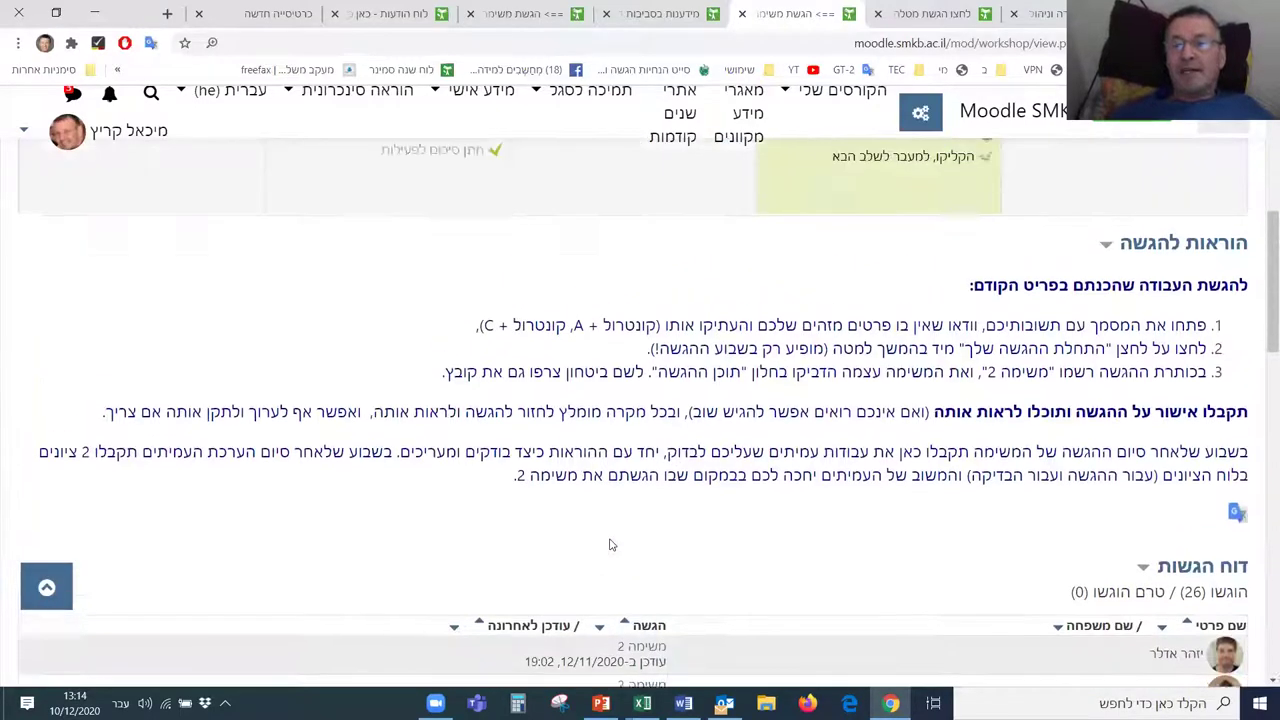
{"action": "scroll", "coordinate": [609, 545], "scroll_direction": "down", "scroll_amount": 1}
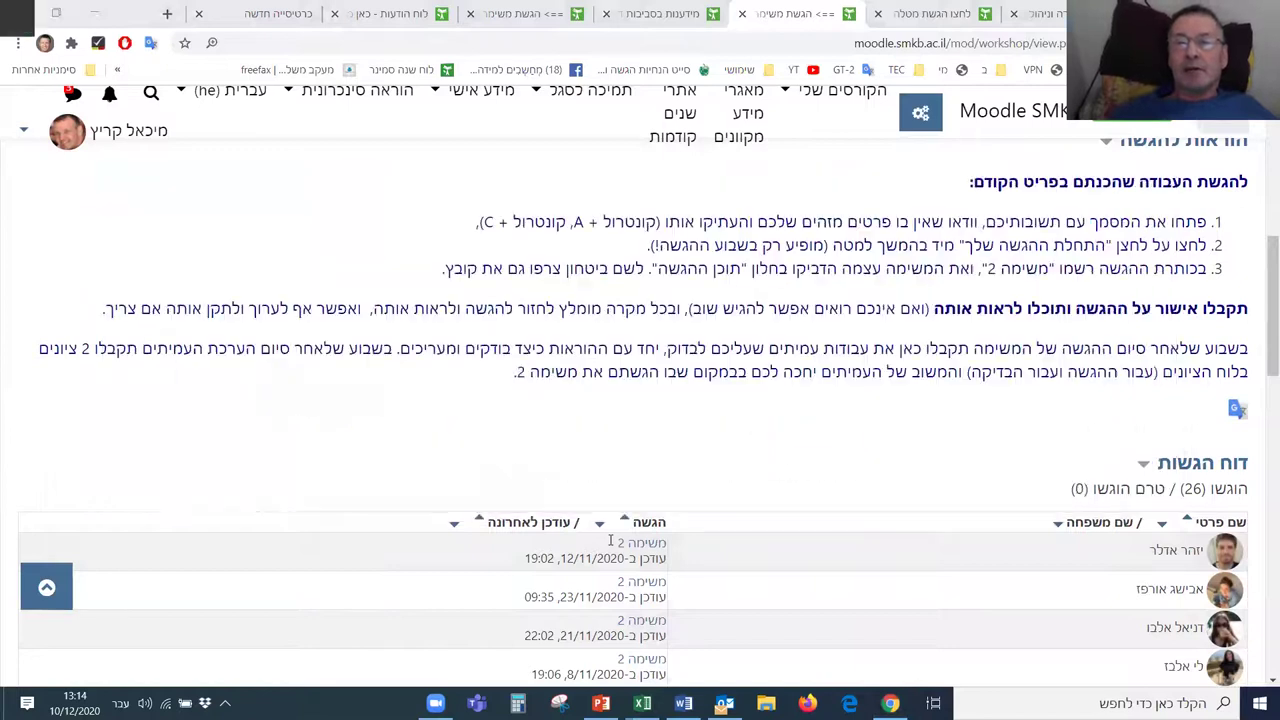
{"action": "key", "text": "alt+Tab"}
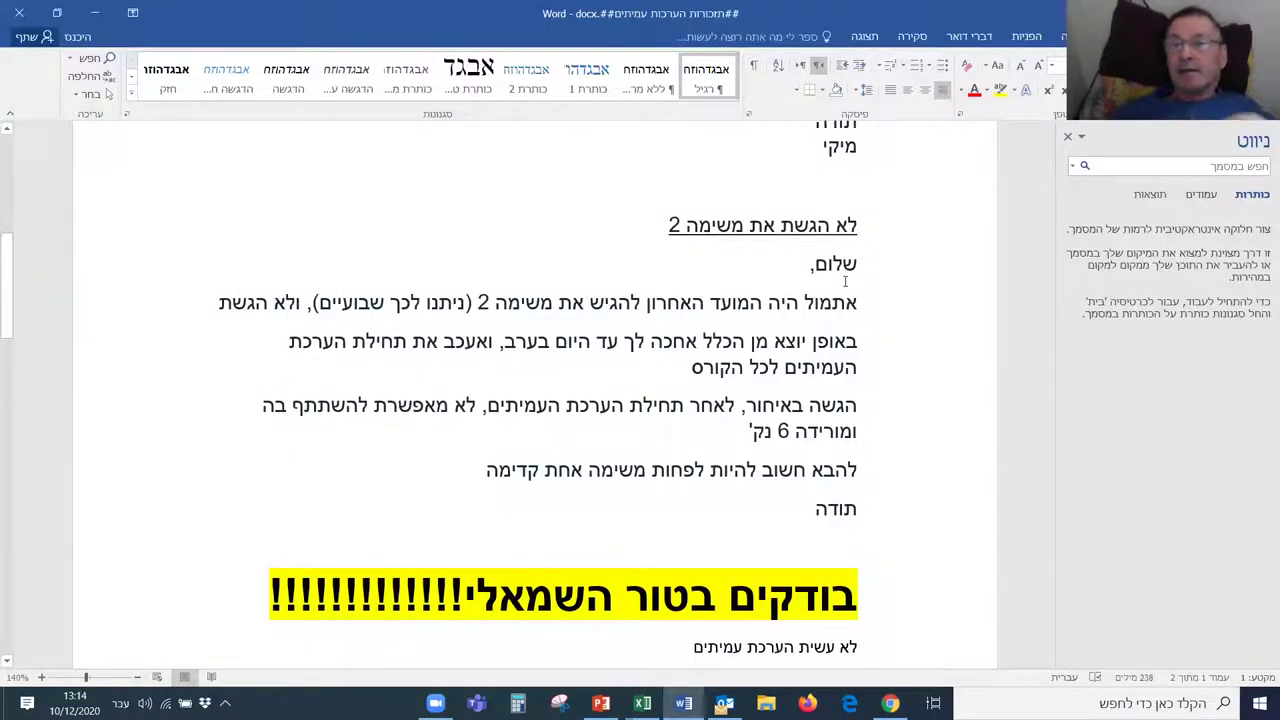
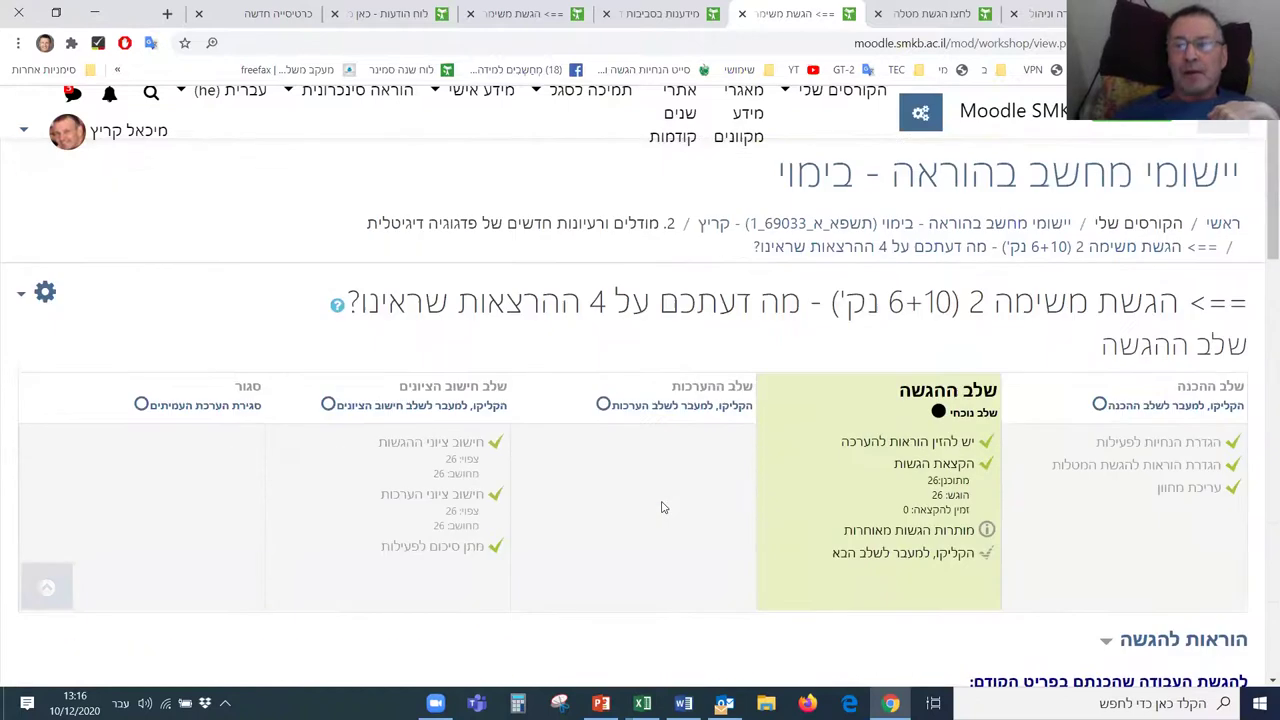
Step: Open the submission allocation page (הקצאת הגשות) from the submission phase of the assignment 2 workshop
{"action": "scroll", "coordinate": [873, 487], "scroll_direction": "down", "scroll_amount": 2}
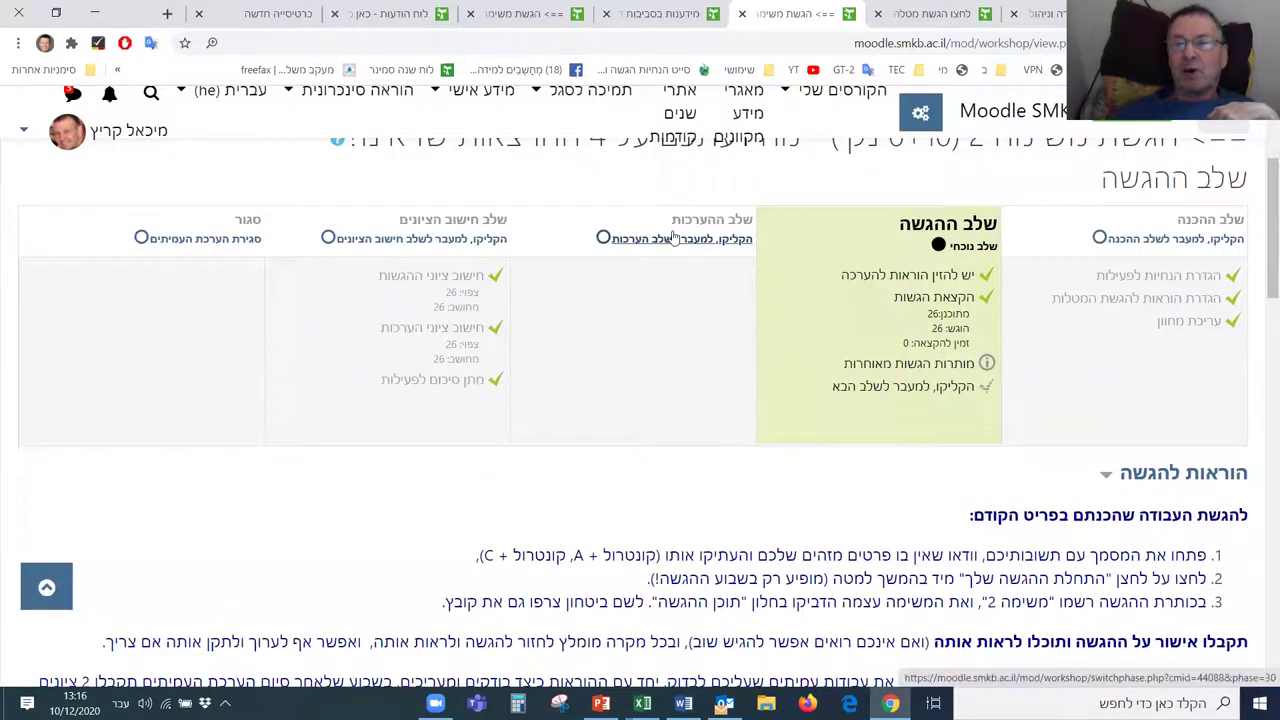
{"action": "left_click", "coordinate": [950, 300]}
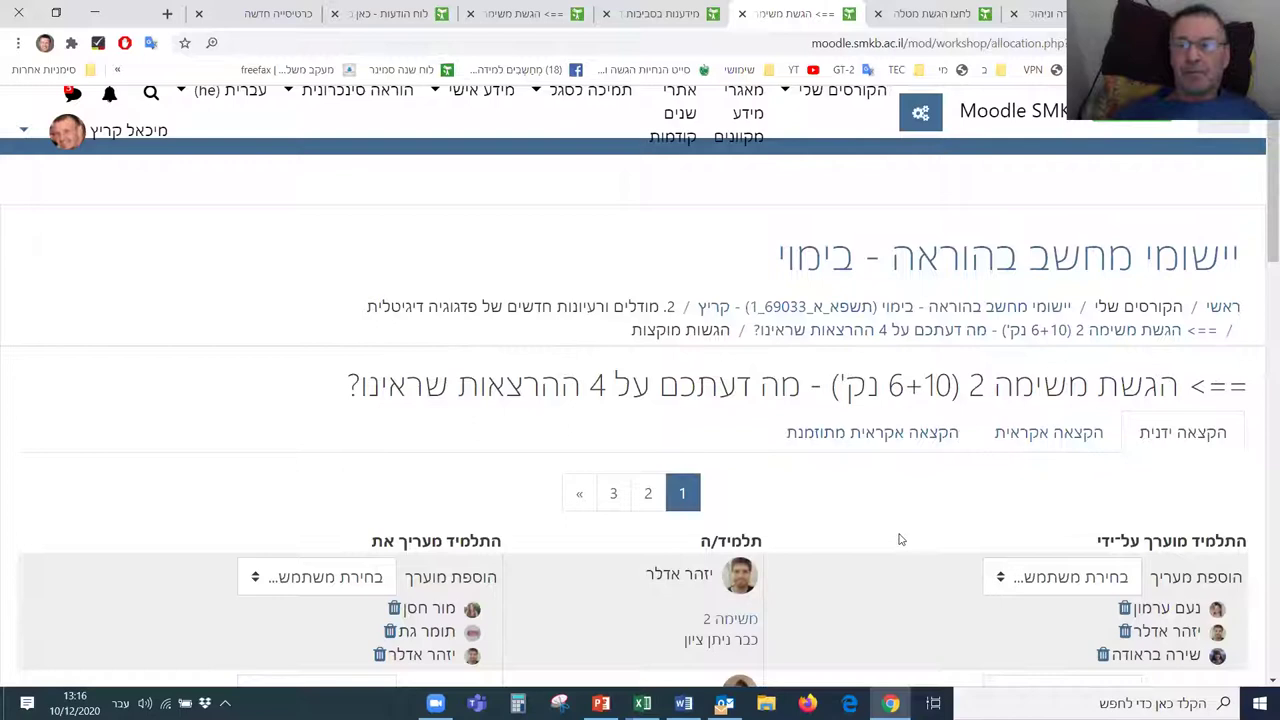
Step: Review the manual allocation table of assignment 2 and inspect the participants available in the first student's add-reviewee list (הוספת מוערך)
{"action": "scroll", "coordinate": [1048, 350], "scroll_direction": "down", "scroll_amount": 1}
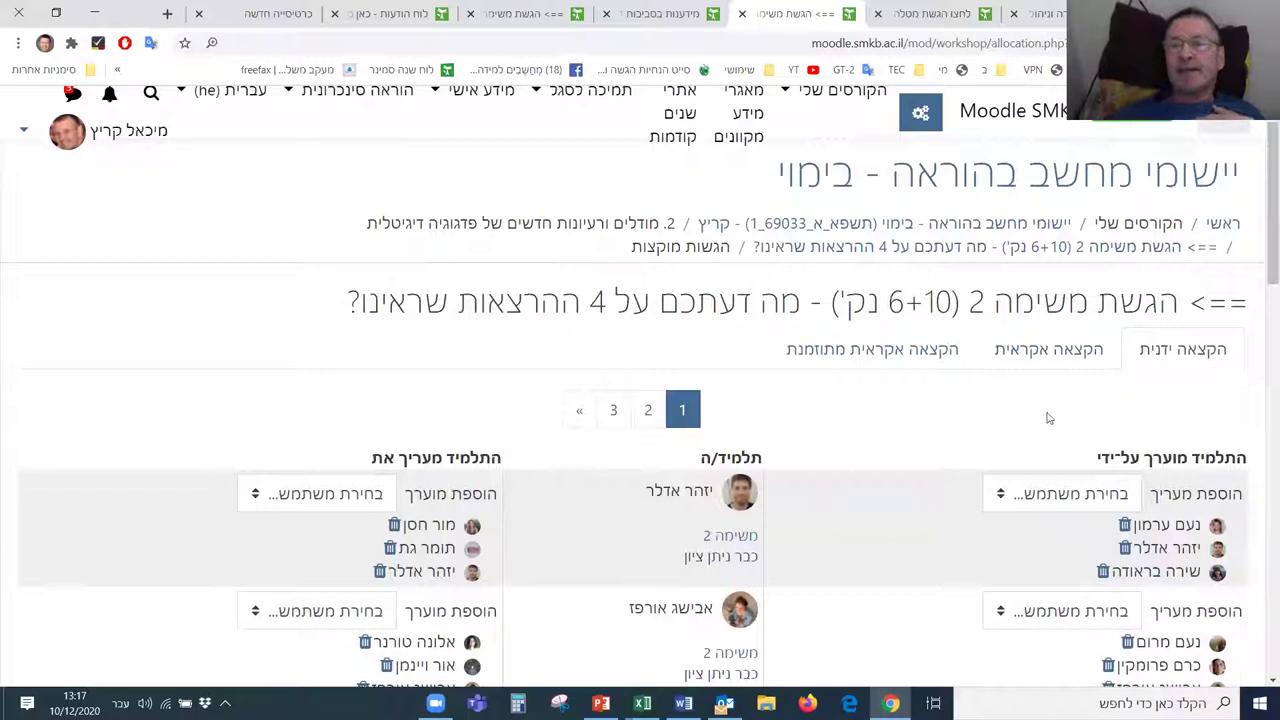
{"action": "scroll", "coordinate": [897, 460], "scroll_direction": "down", "scroll_amount": 2}
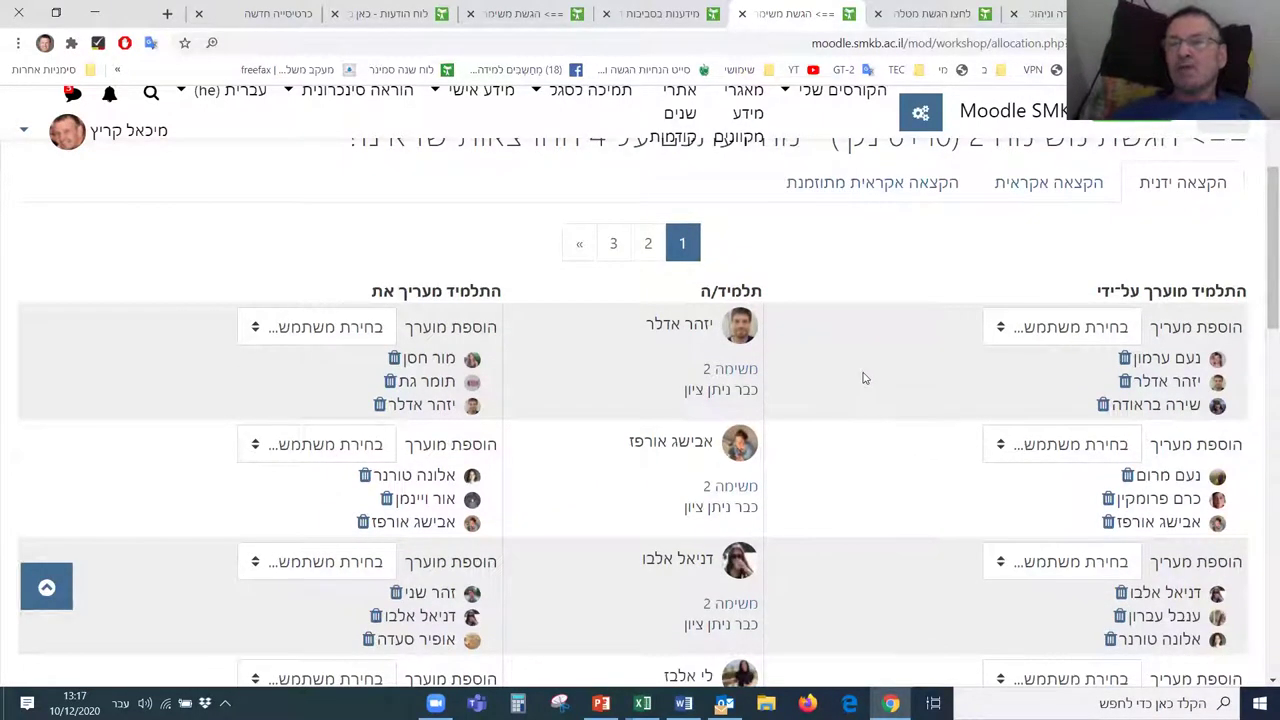
{"action": "scroll", "coordinate": [864, 376], "scroll_direction": "up", "scroll_amount": 1}
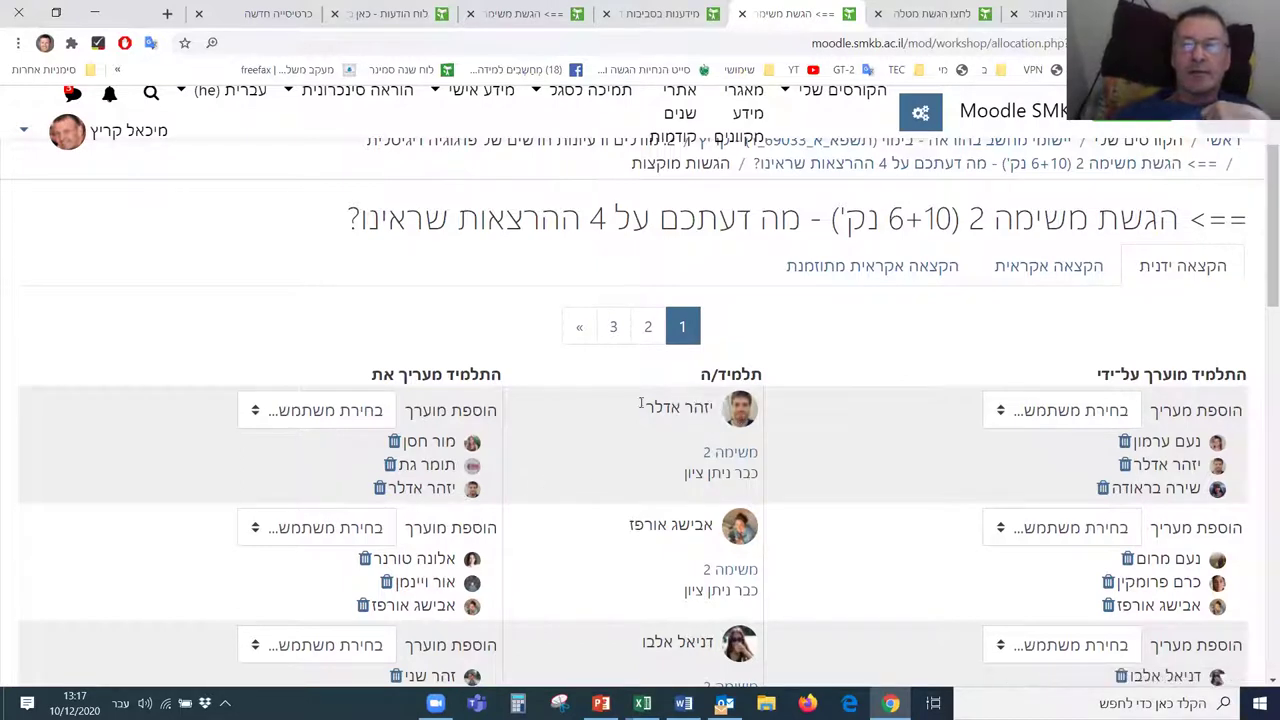
{"action": "left_click", "coordinate": [293, 413]}
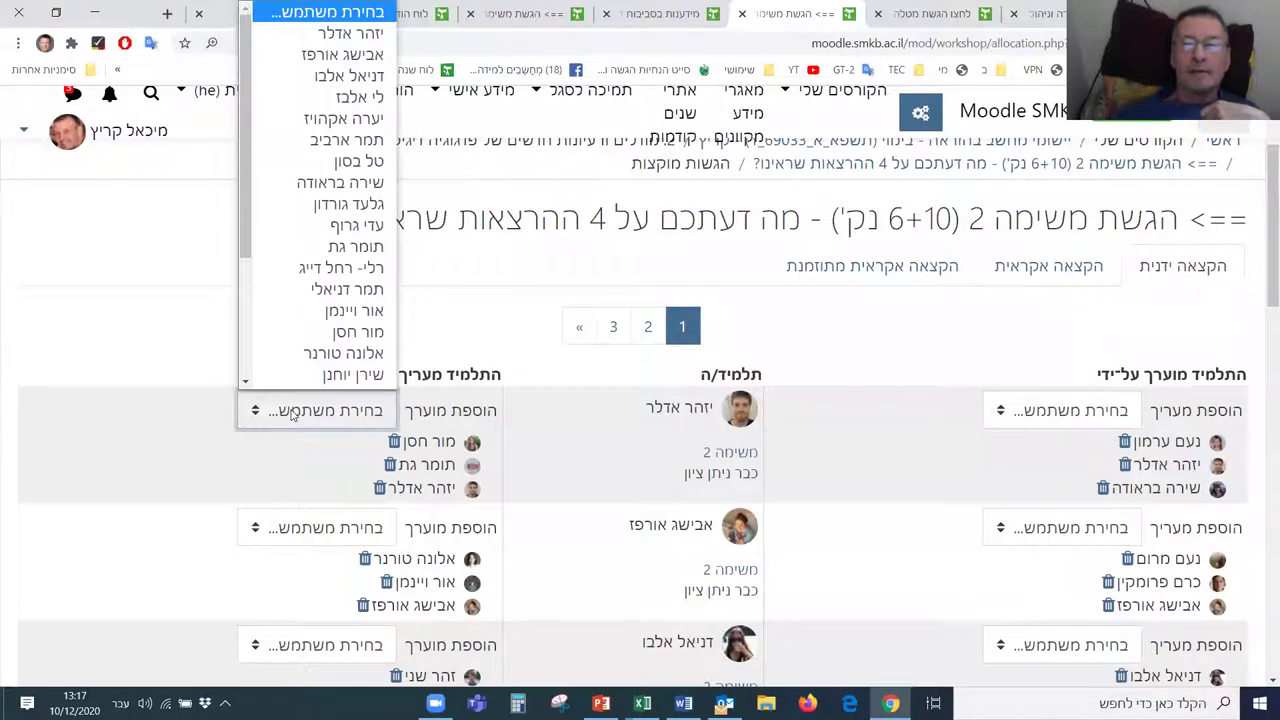
{"action": "left_click", "coordinate": [517, 270]}
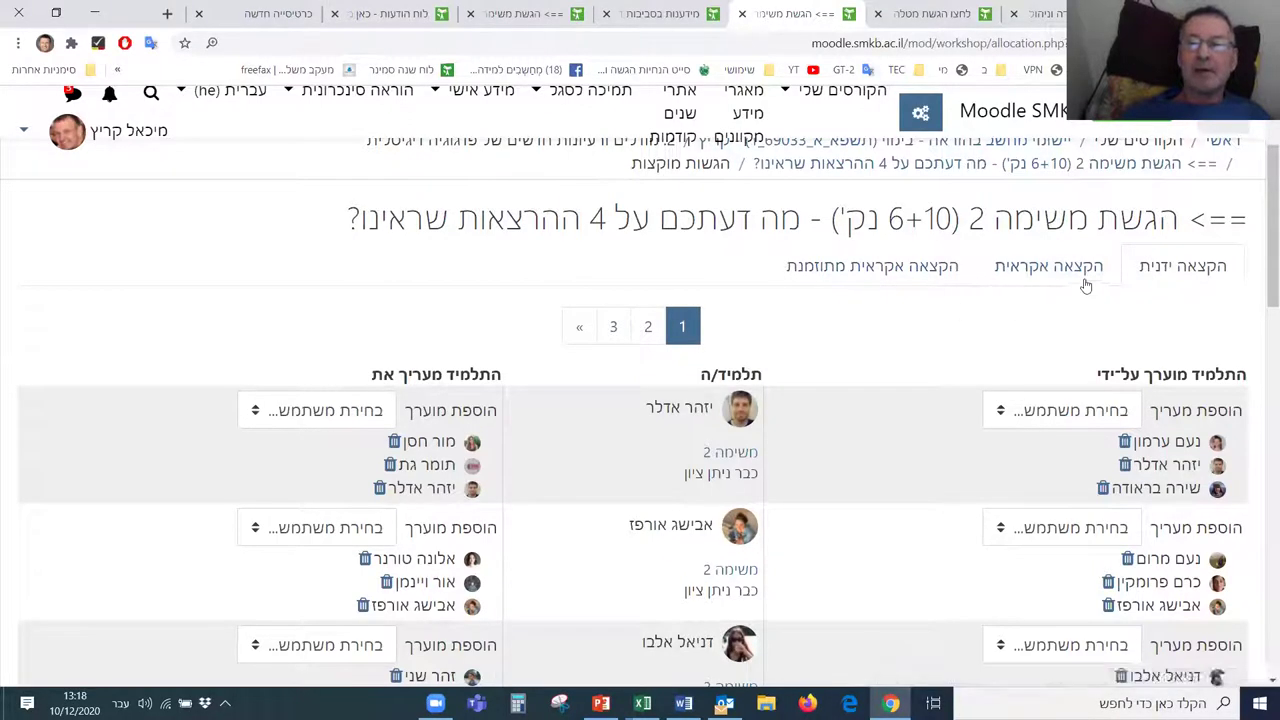
Step: Open the random allocation settings (הקצאה אקראית) and examine the number-of-reviewers options, including per submission or per reviewer, and the three allocation checkboxes
{"action": "left_click", "coordinate": [1045, 266]}
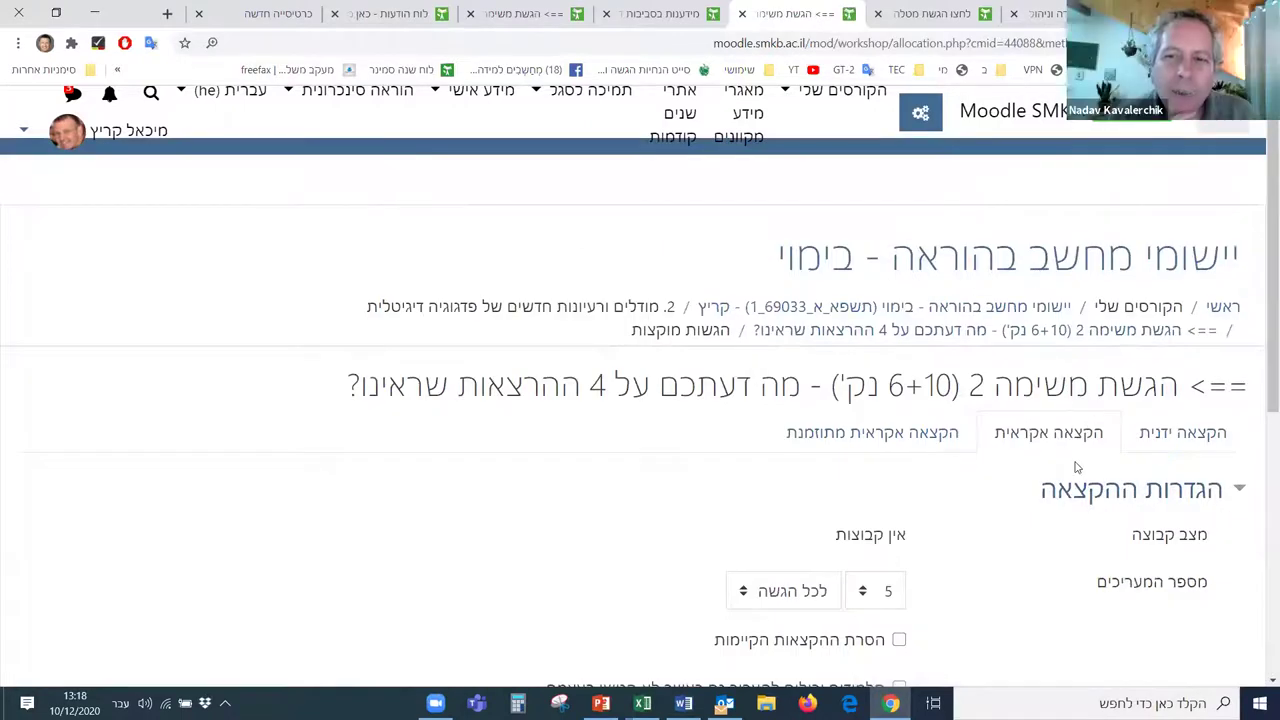
{"action": "scroll", "coordinate": [1076, 467], "scroll_direction": "down", "scroll_amount": 1}
{"action": "left_click_drag", "start_coordinate": [1262, 216], "coordinate": [1261, 316]}
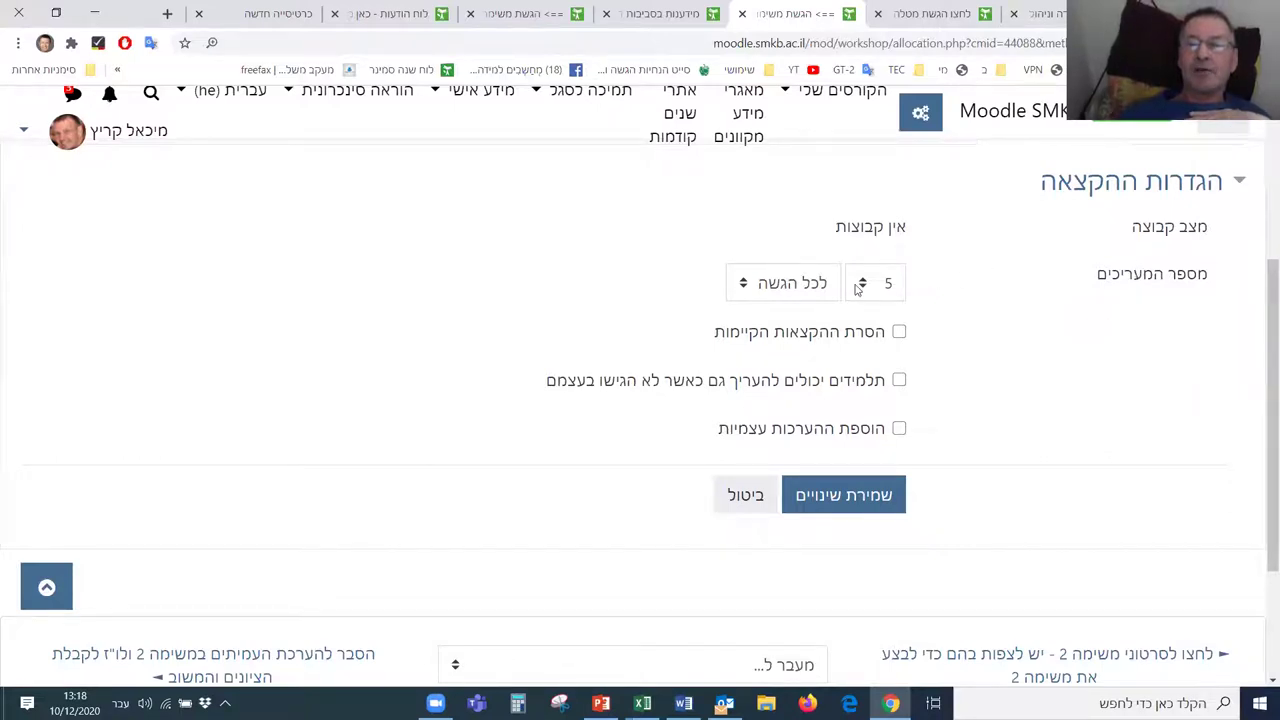
{"action": "left_click", "coordinate": [742, 285]}
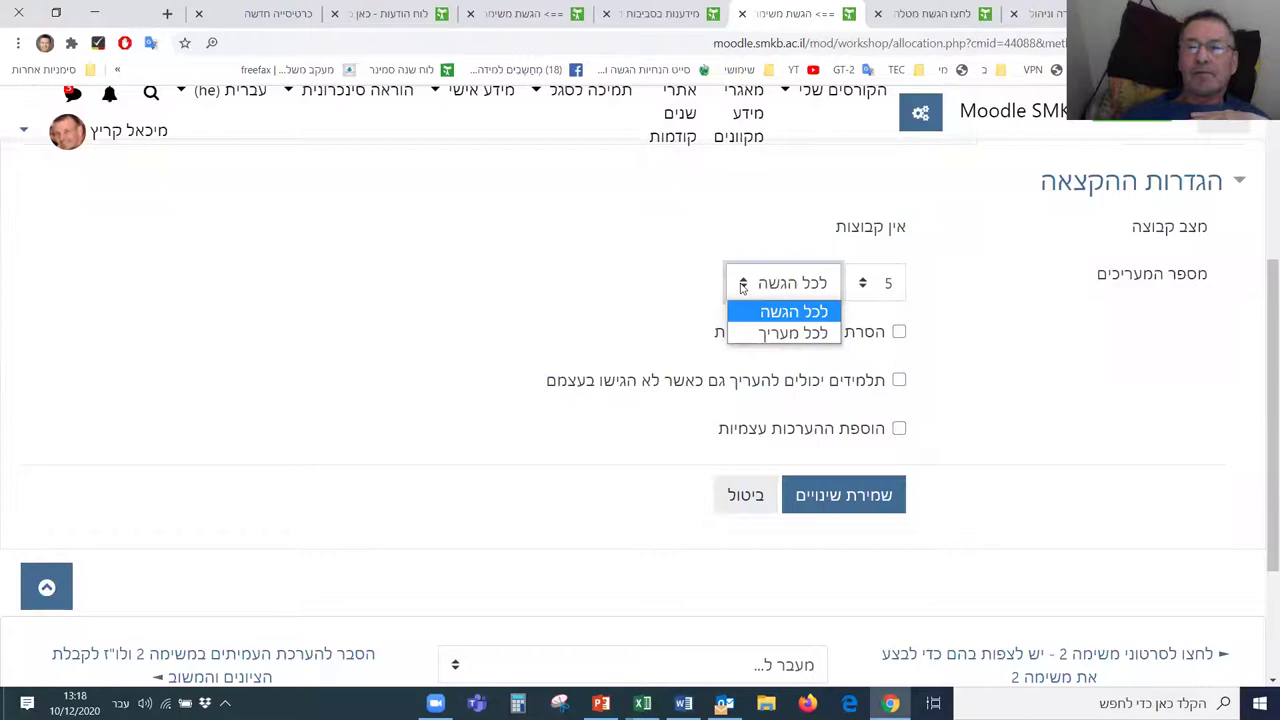
{"action": "left_click", "coordinate": [409, 272]}
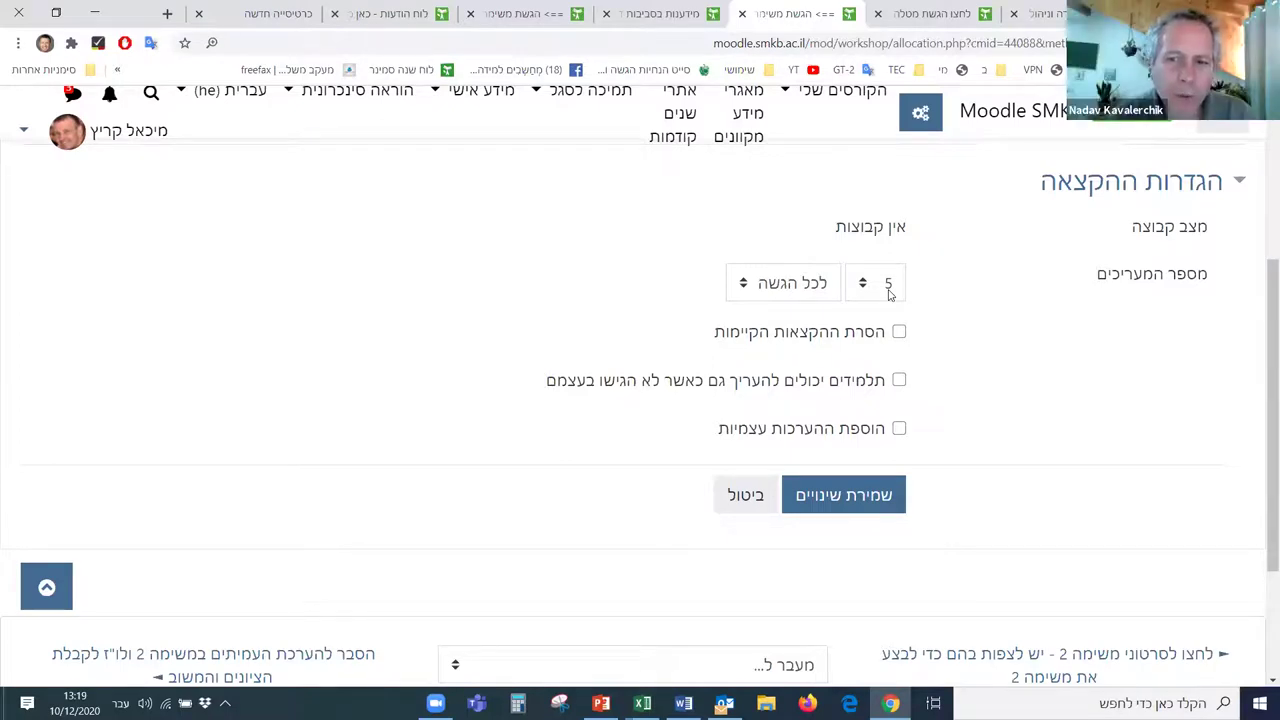
{"action": "scroll", "coordinate": [985, 452], "scroll_direction": "down", "scroll_amount": 1}
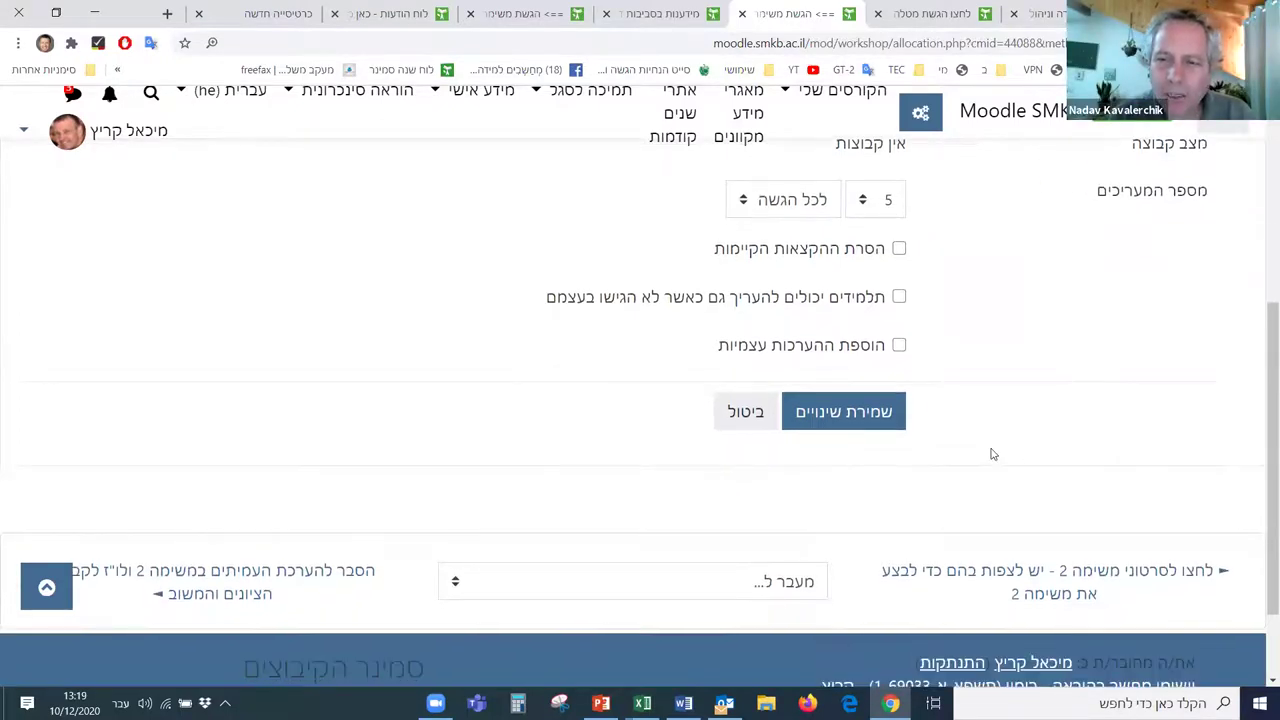
{"action": "scroll", "coordinate": [992, 454], "scroll_direction": "up", "scroll_amount": 1}
{"action": "scroll", "coordinate": [992, 454], "scroll_direction": "down", "scroll_amount": 1}
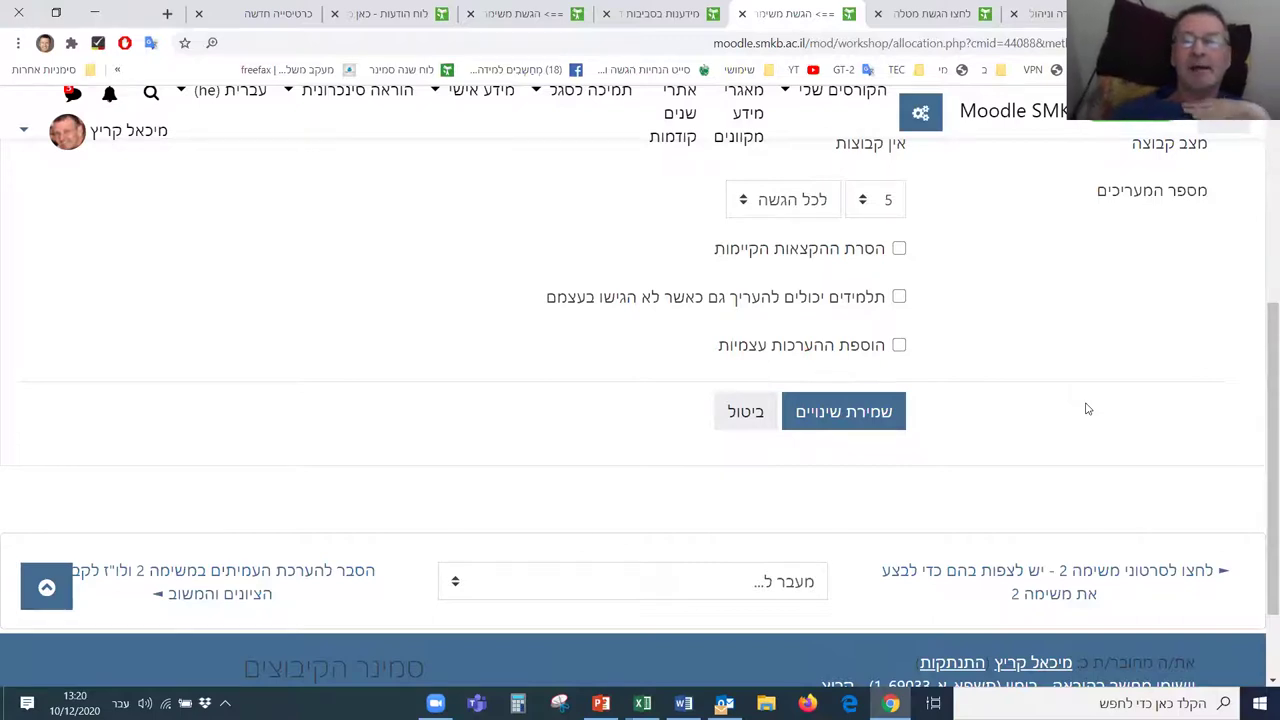
Step: Set the number of reviewers to 3 per submission, enable adding self-assessments (הוספת ההערכות עצמיות), and reduce the number of reviewers to 2
{"action": "left_click", "coordinate": [865, 203]}
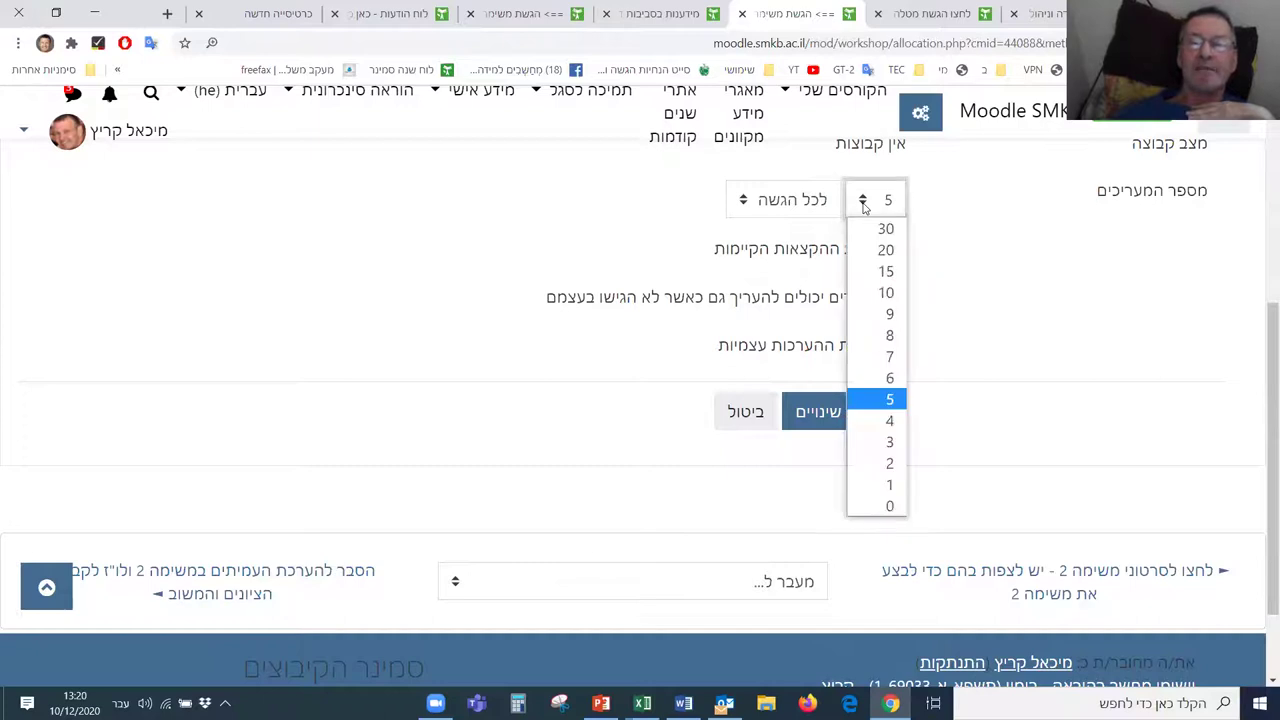
{"action": "left_click", "coordinate": [890, 443]}
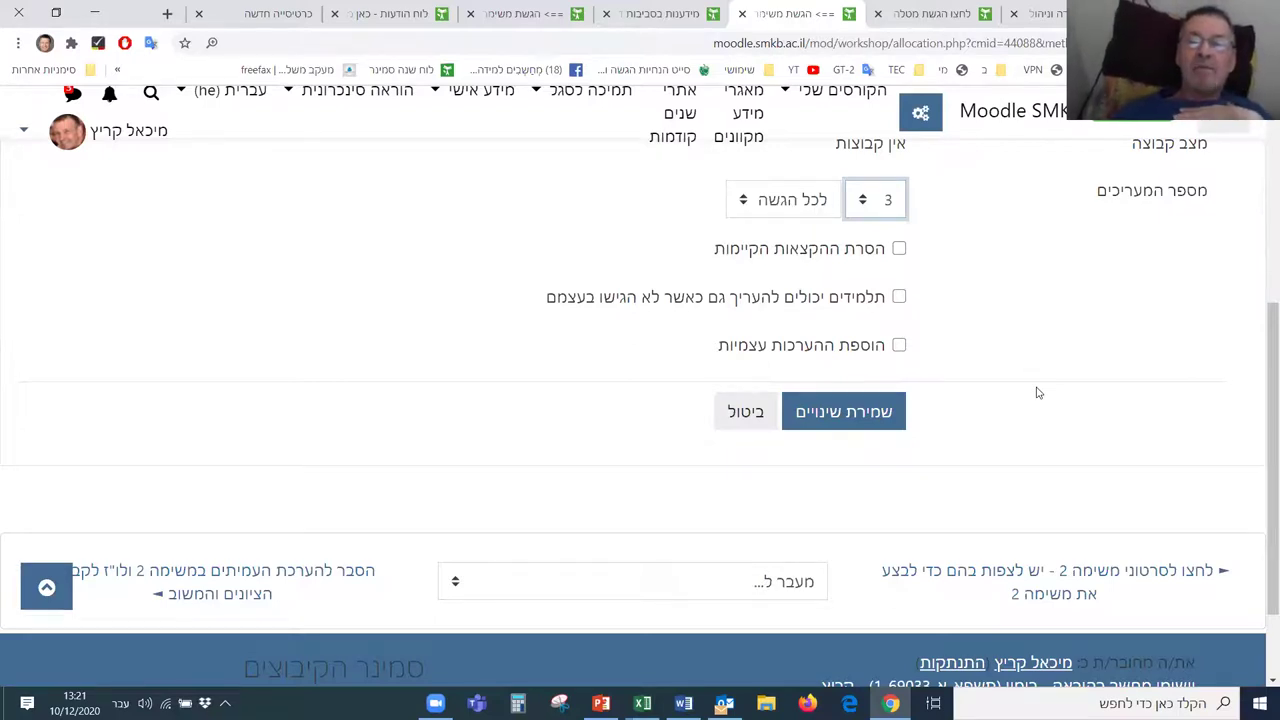
{"action": "left_click", "coordinate": [899, 347]}
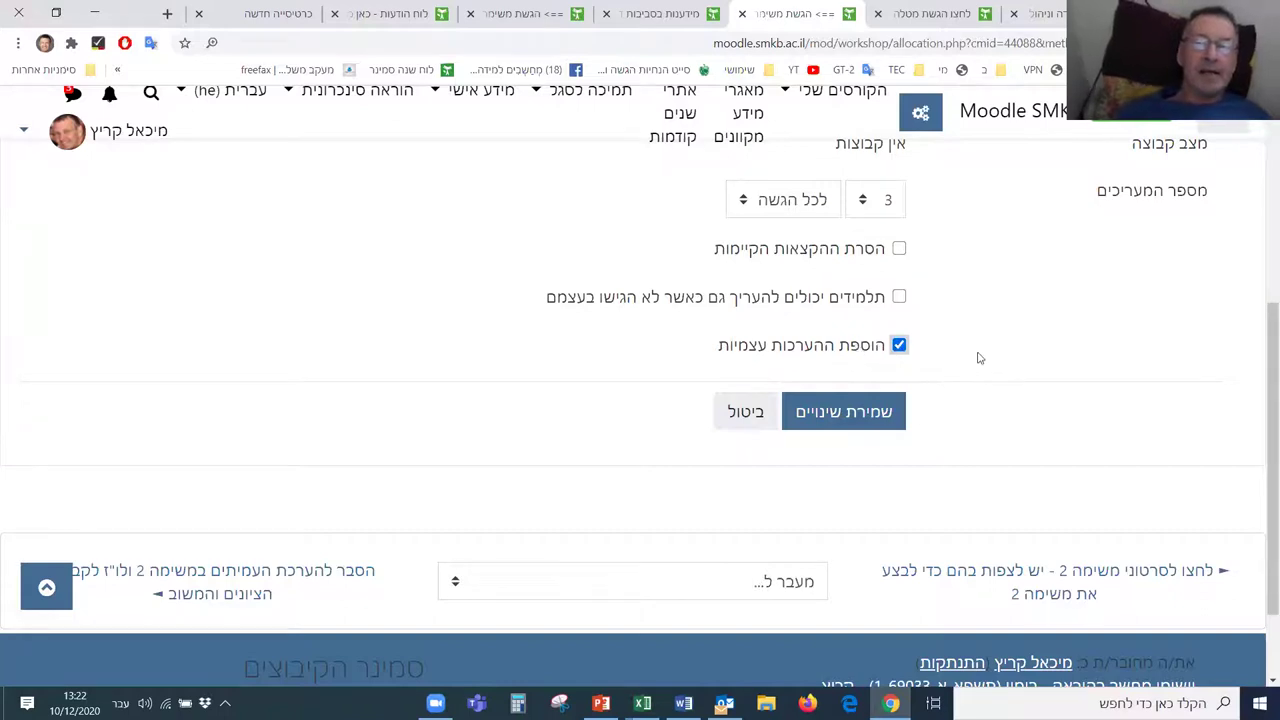
{"action": "left_click", "coordinate": [866, 210]}
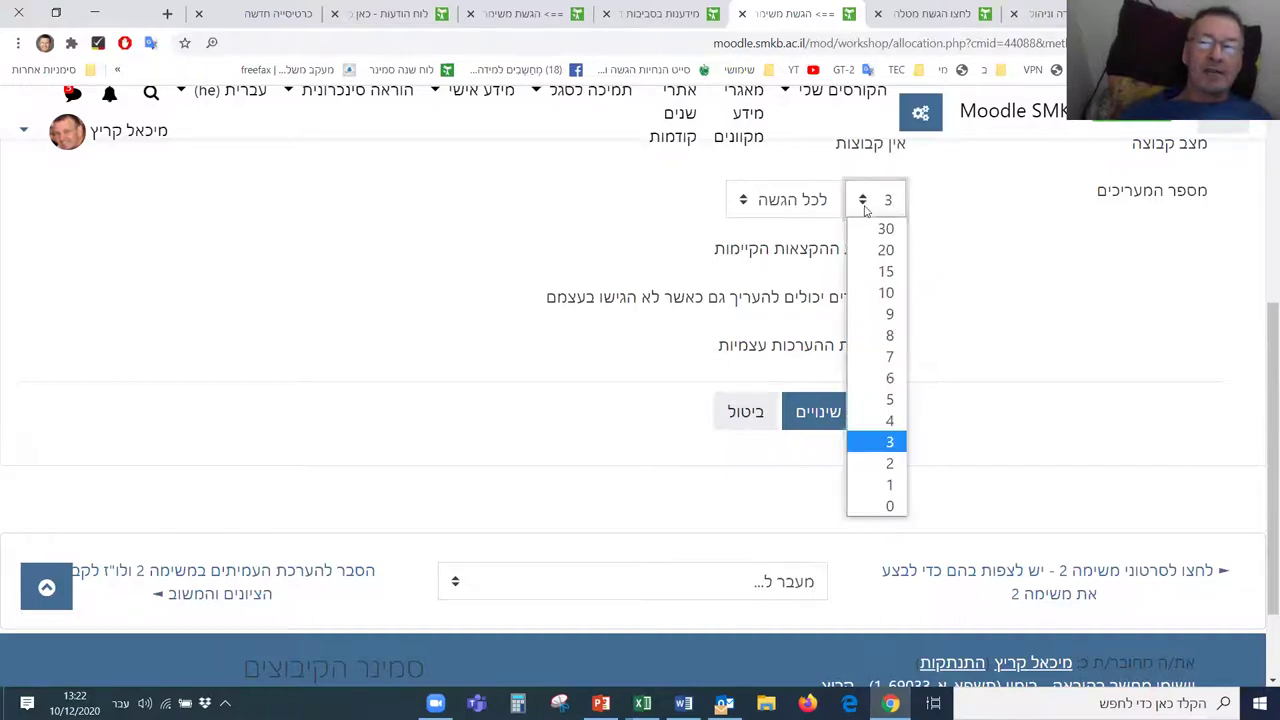
{"action": "left_click", "coordinate": [878, 464]}
{"action": "scroll", "coordinate": [1051, 428], "scroll_direction": "down", "scroll_amount": 1}
{"action": "scroll", "coordinate": [1051, 428], "scroll_direction": "up", "scroll_amount": 1}
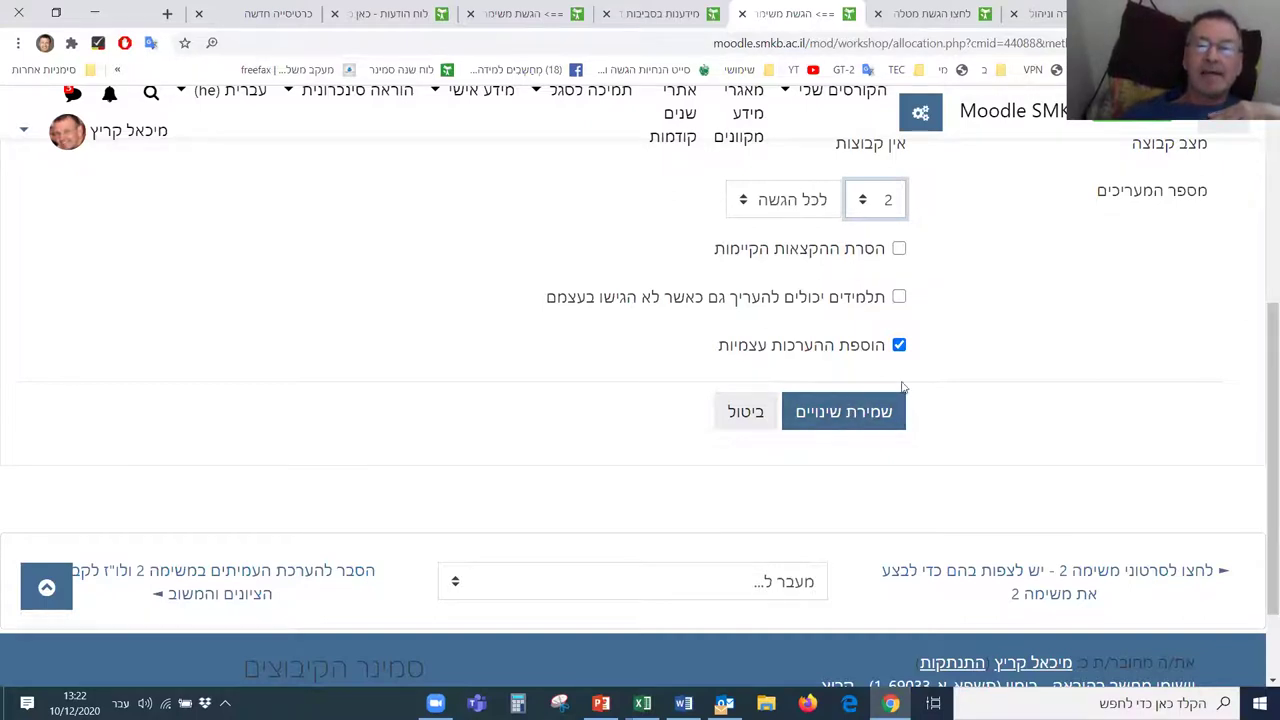
Step: Look through the peer-assessment explanation page, the other workshops and the event page, and return to the random allocation settings
{"action": "left_click", "coordinate": [648, 14]}
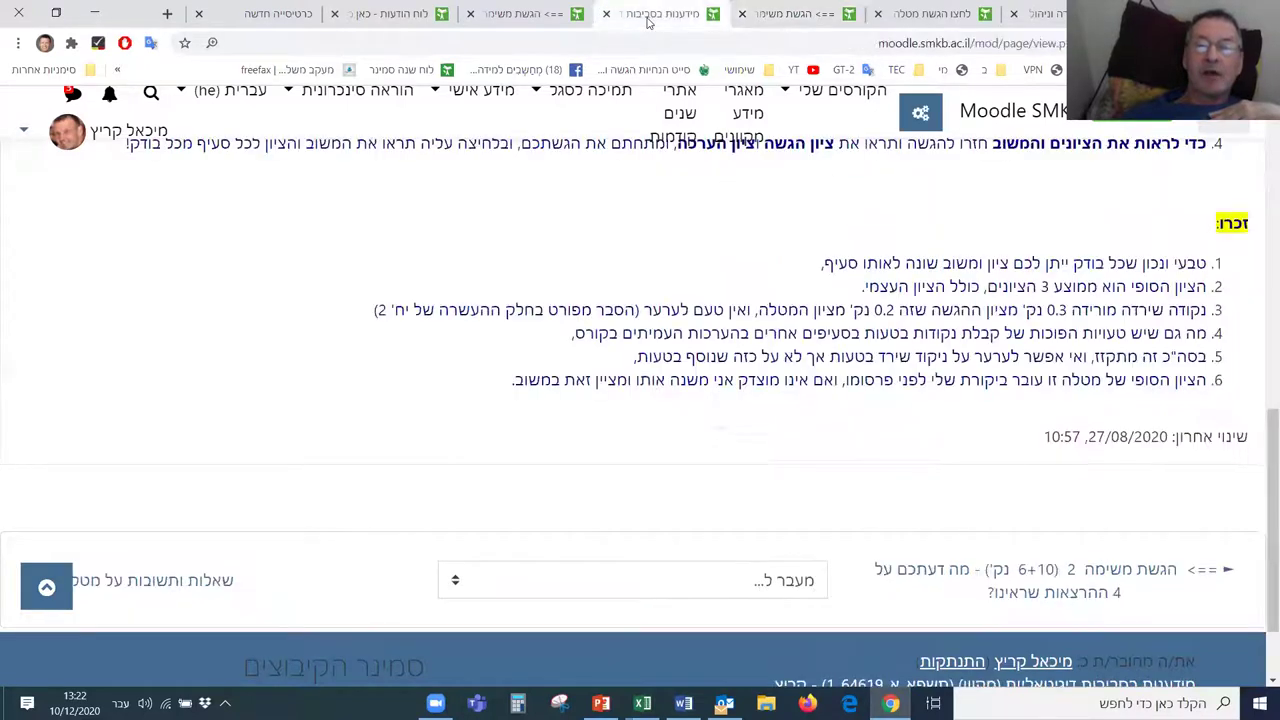
{"action": "left_click", "coordinate": [506, 22]}
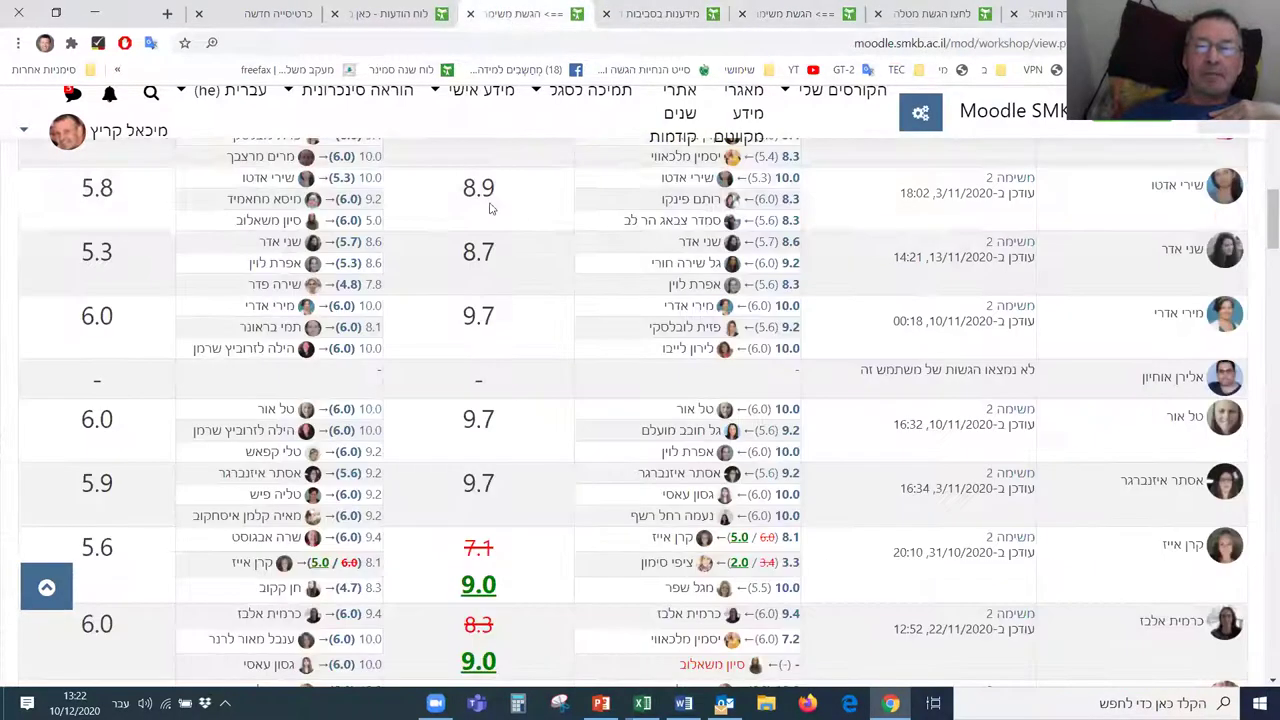
{"action": "scroll", "coordinate": [710, 340], "scroll_direction": "up", "scroll_amount": 3}
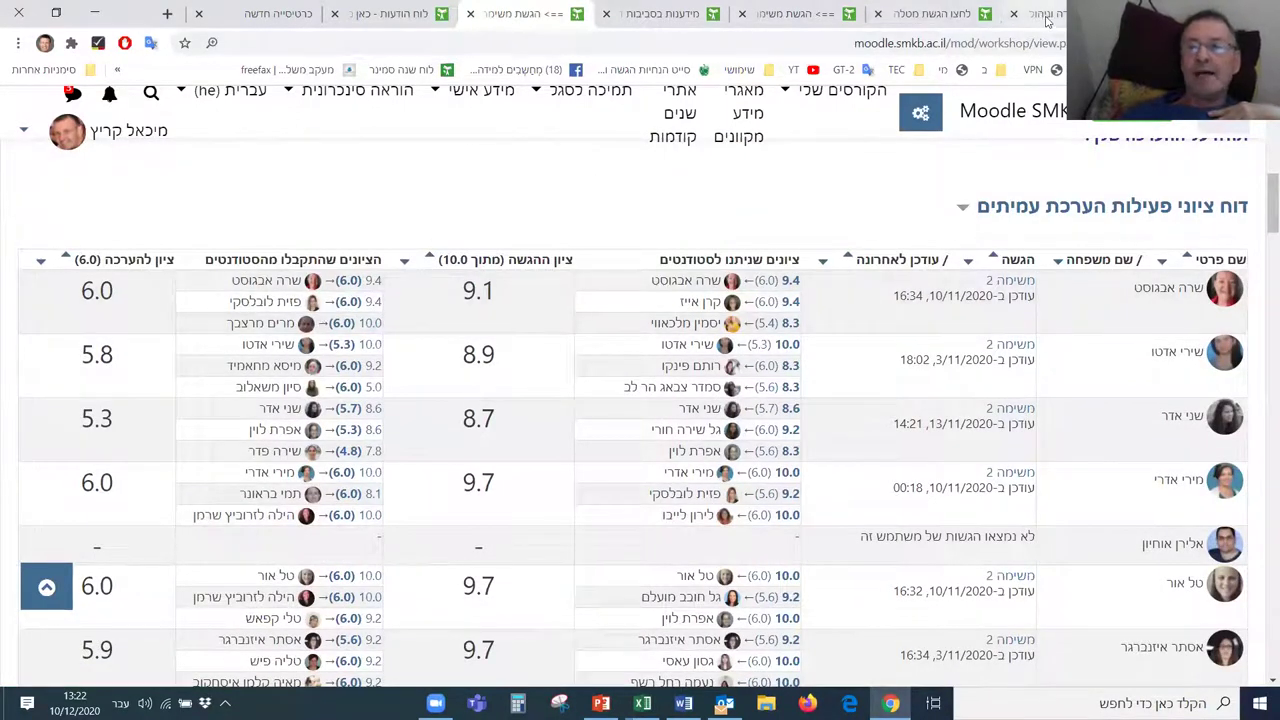
{"action": "left_click", "coordinate": [930, 15]}
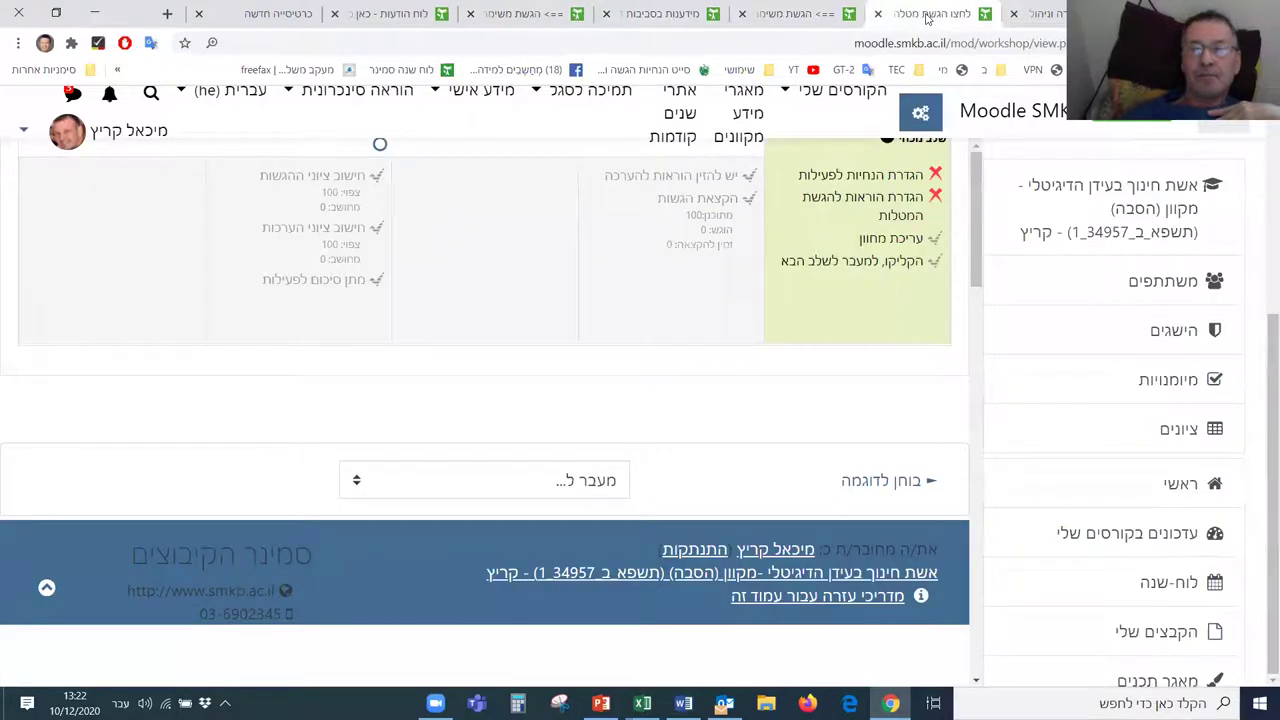
{"action": "left_click", "coordinate": [1040, 14]}
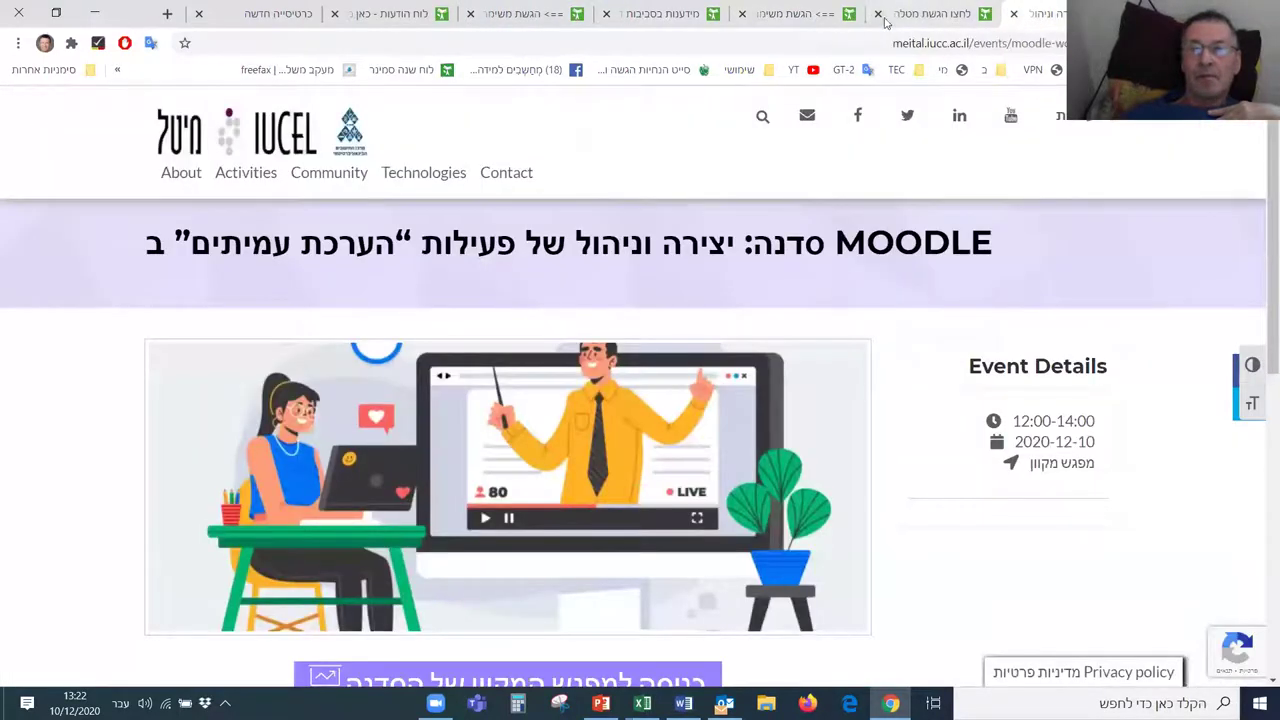
{"action": "left_click", "coordinate": [800, 22]}
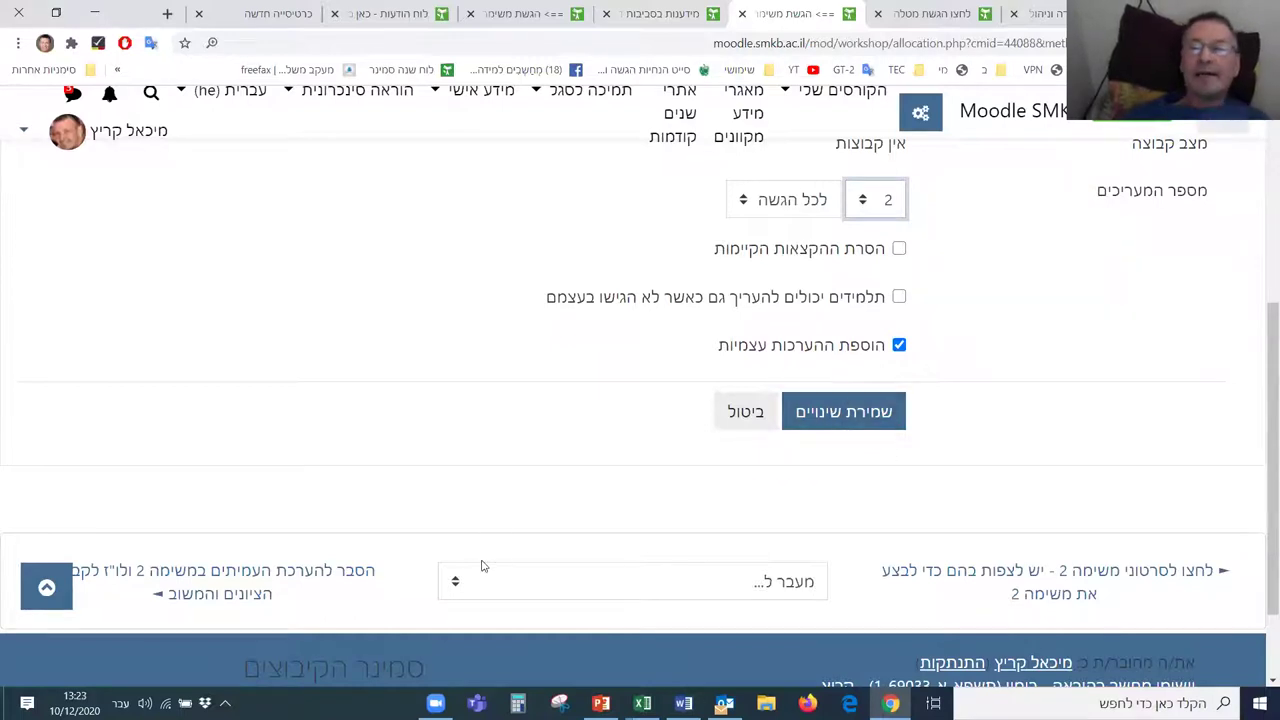
Step: Set the number of reviewers back to 5 per submission and turn off adding self-assessments (הוספת ההערכות עצמיות)
{"action": "scroll", "coordinate": [480, 566], "scroll_direction": "up", "scroll_amount": 3}
{"action": "scroll", "coordinate": [470, 568], "scroll_direction": "down", "scroll_amount": 4}
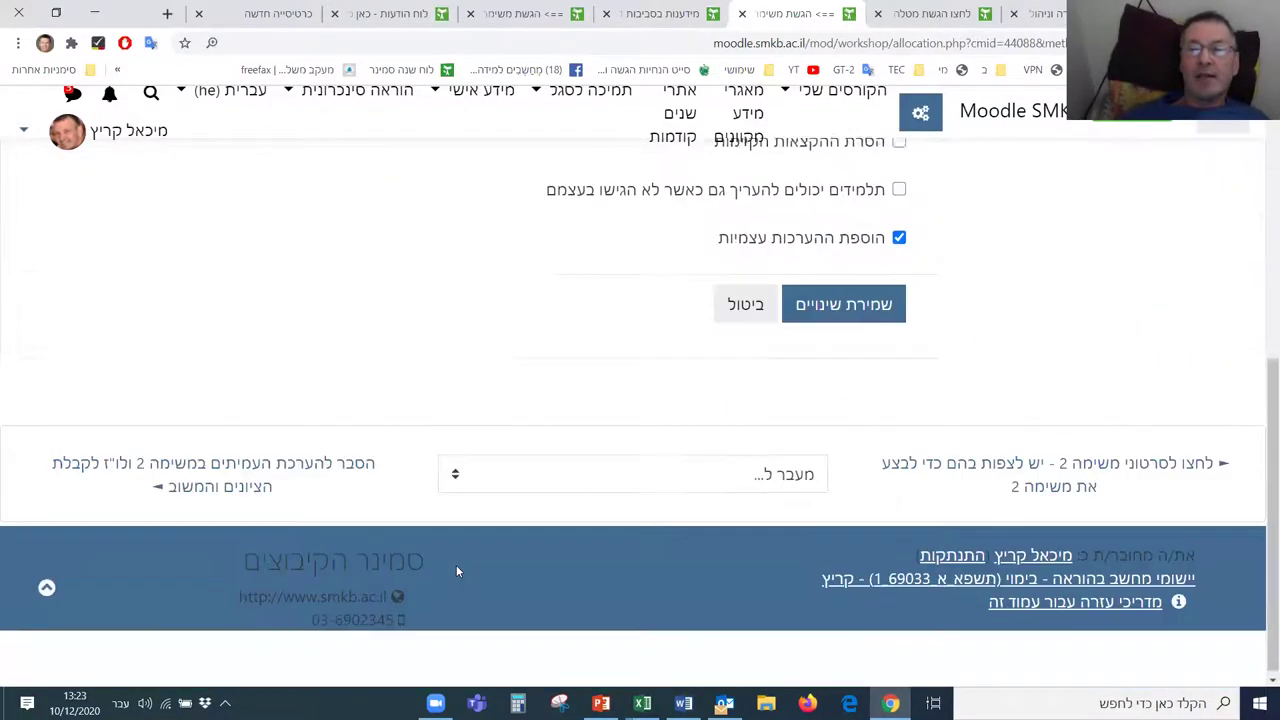
{"action": "scroll", "coordinate": [452, 568], "scroll_direction": "up", "scroll_amount": 5}
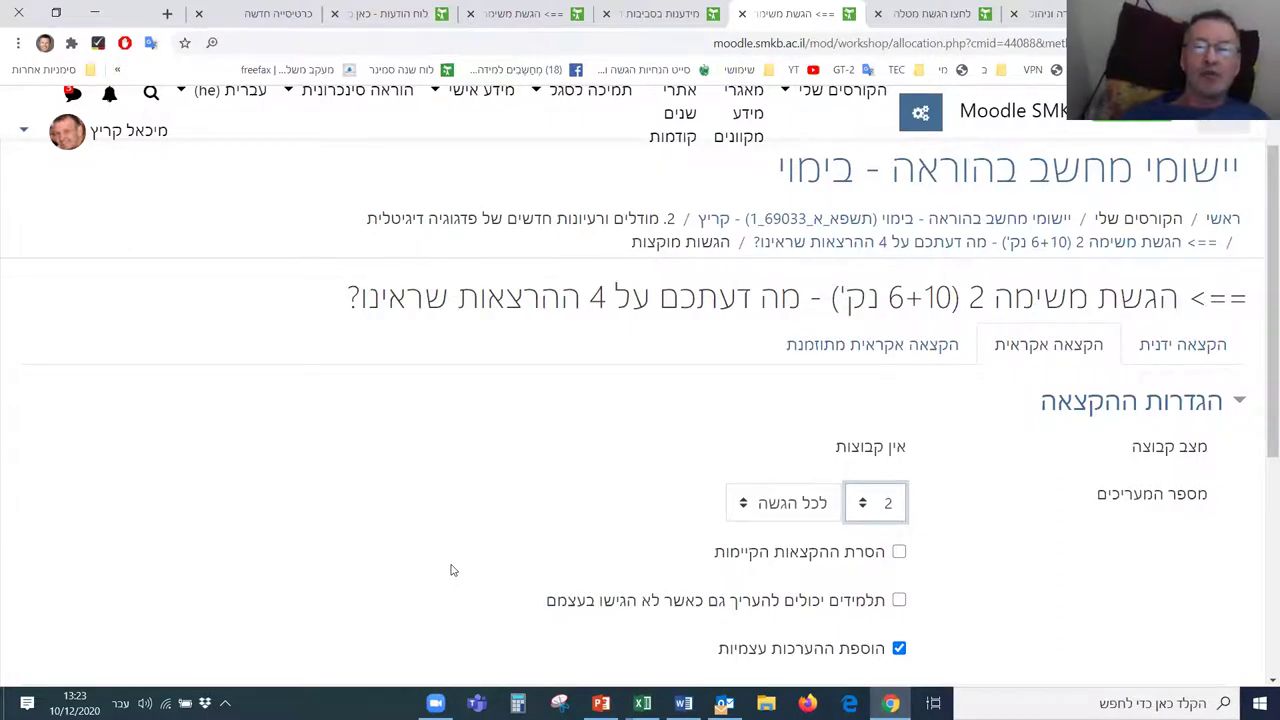
{"action": "scroll", "coordinate": [450, 570], "scroll_direction": "down", "scroll_amount": 1}
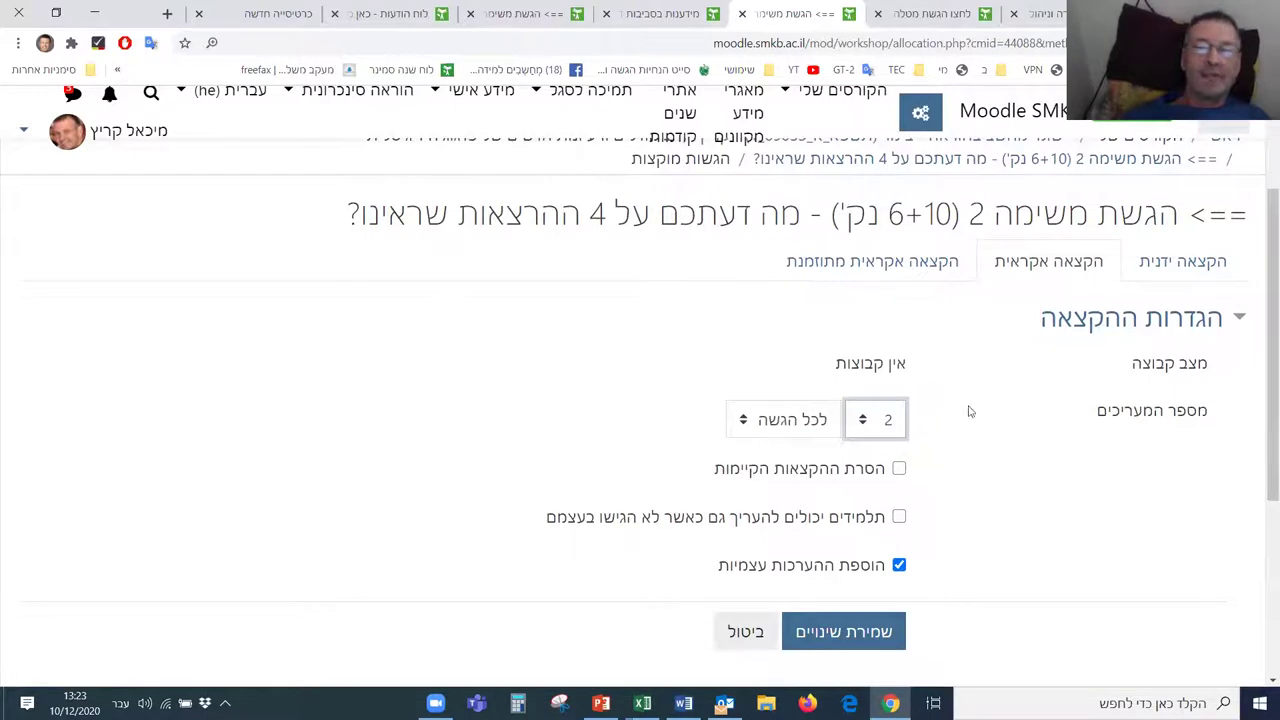
{"action": "scroll", "coordinate": [957, 469], "scroll_direction": "down", "scroll_amount": 1}
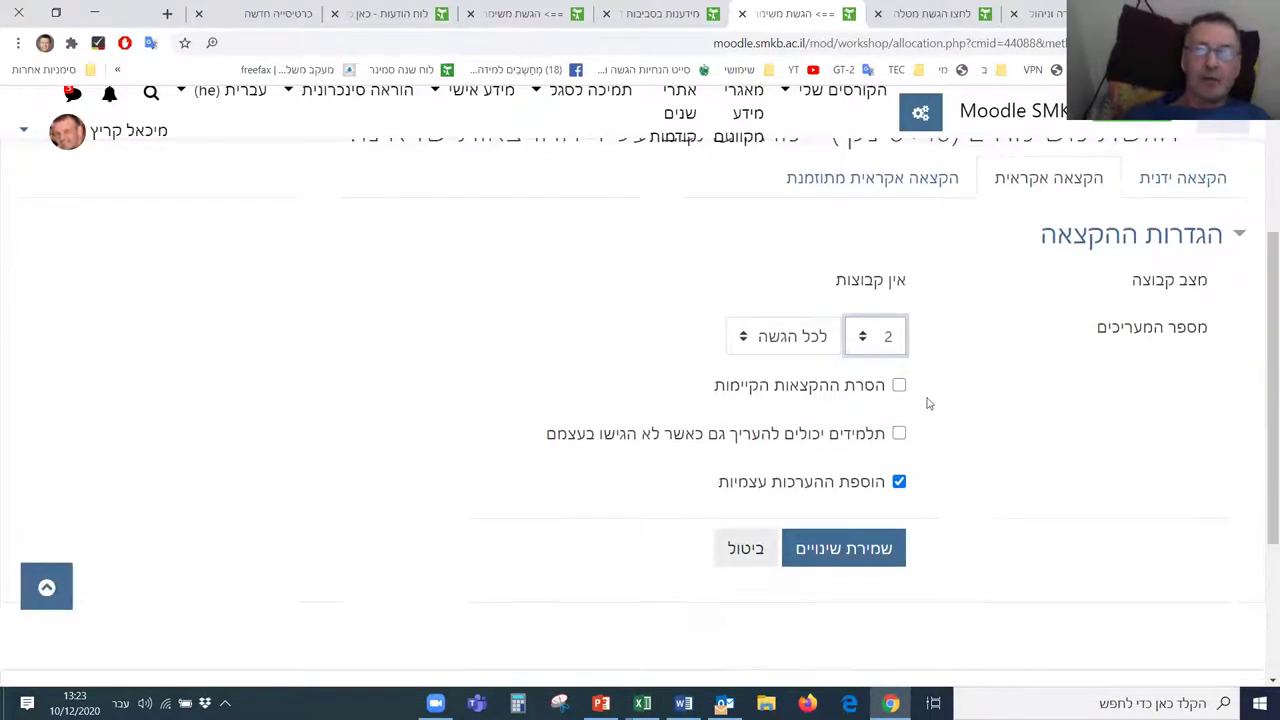
{"action": "left_click", "coordinate": [864, 340]}
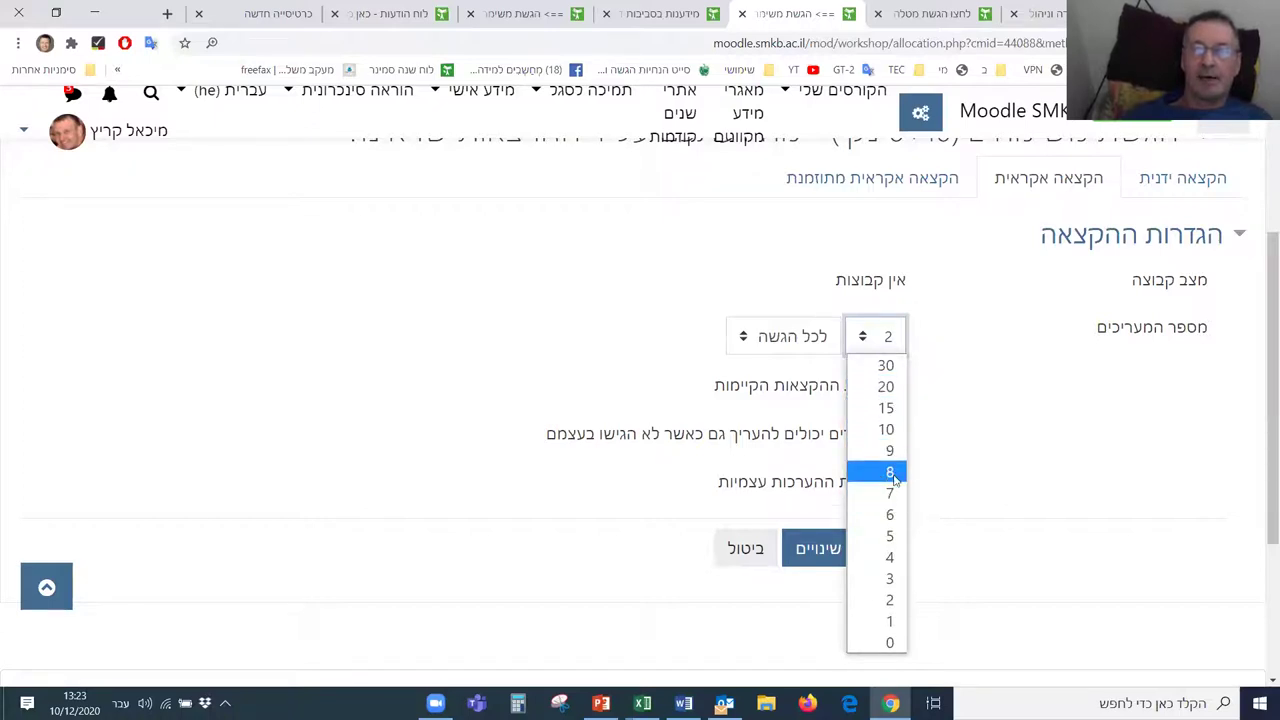
{"action": "left_click", "coordinate": [873, 540]}
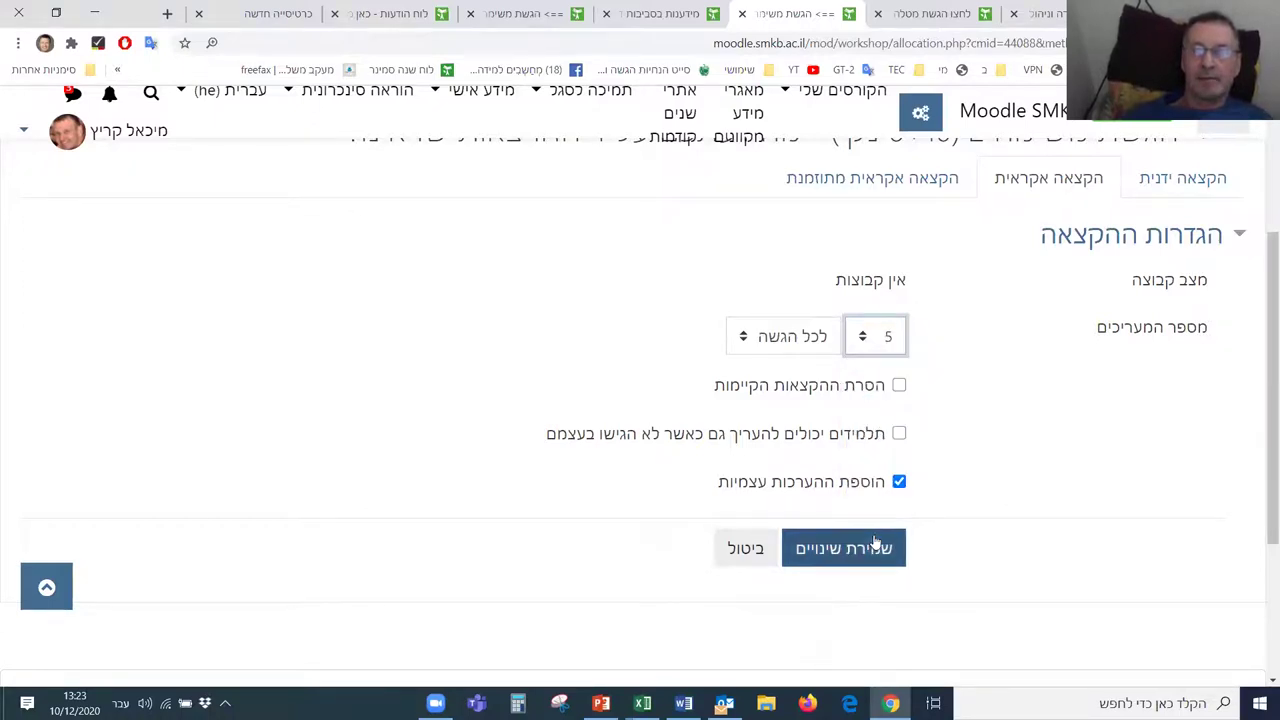
{"action": "left_click", "coordinate": [899, 482]}
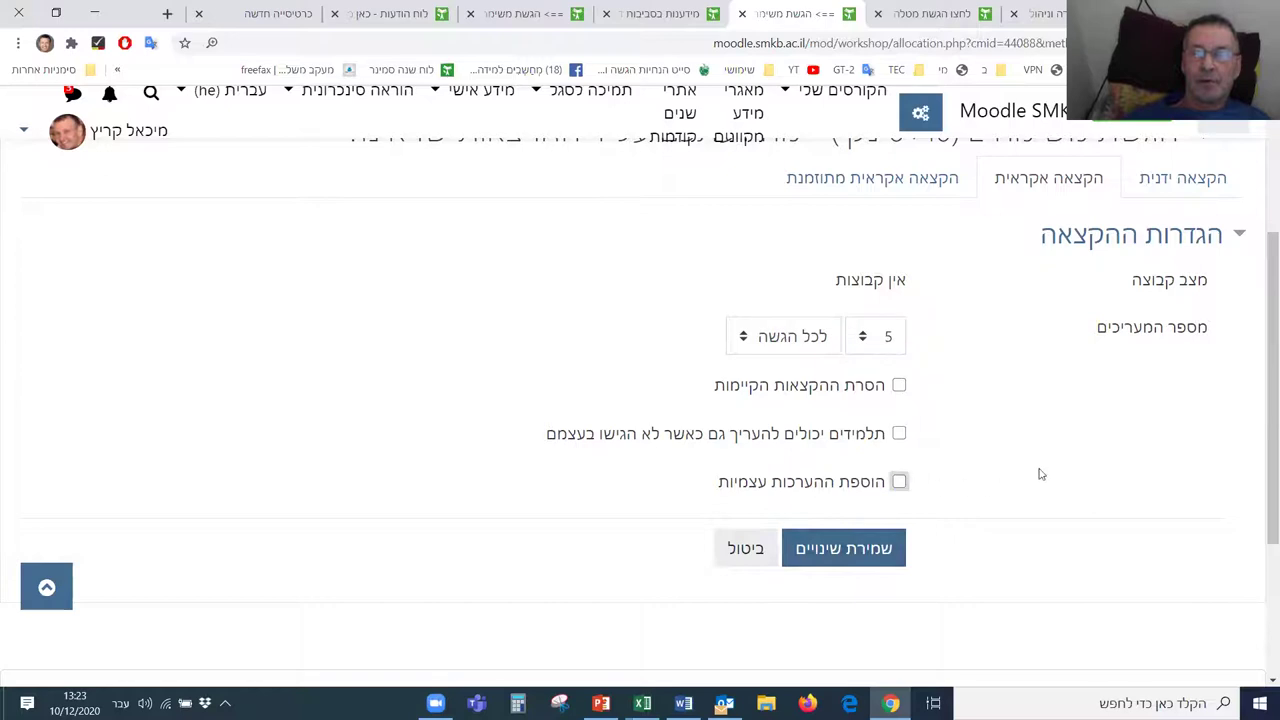
{"action": "left_click", "coordinate": [843, 550]}
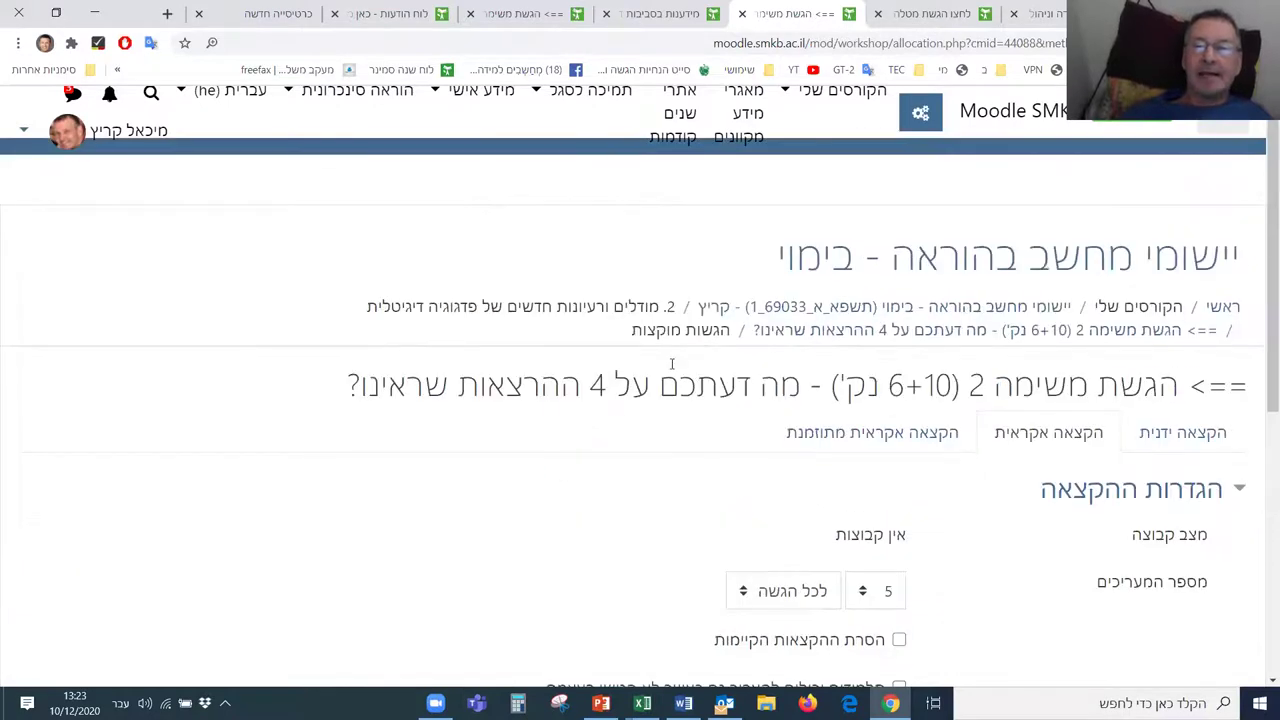
Step: Leave the allocation page for the course page, discarding the changes, and reopen the assignment 2 workshop (הגשת משימה 2)
{"action": "left_click", "coordinate": [812, 308]}
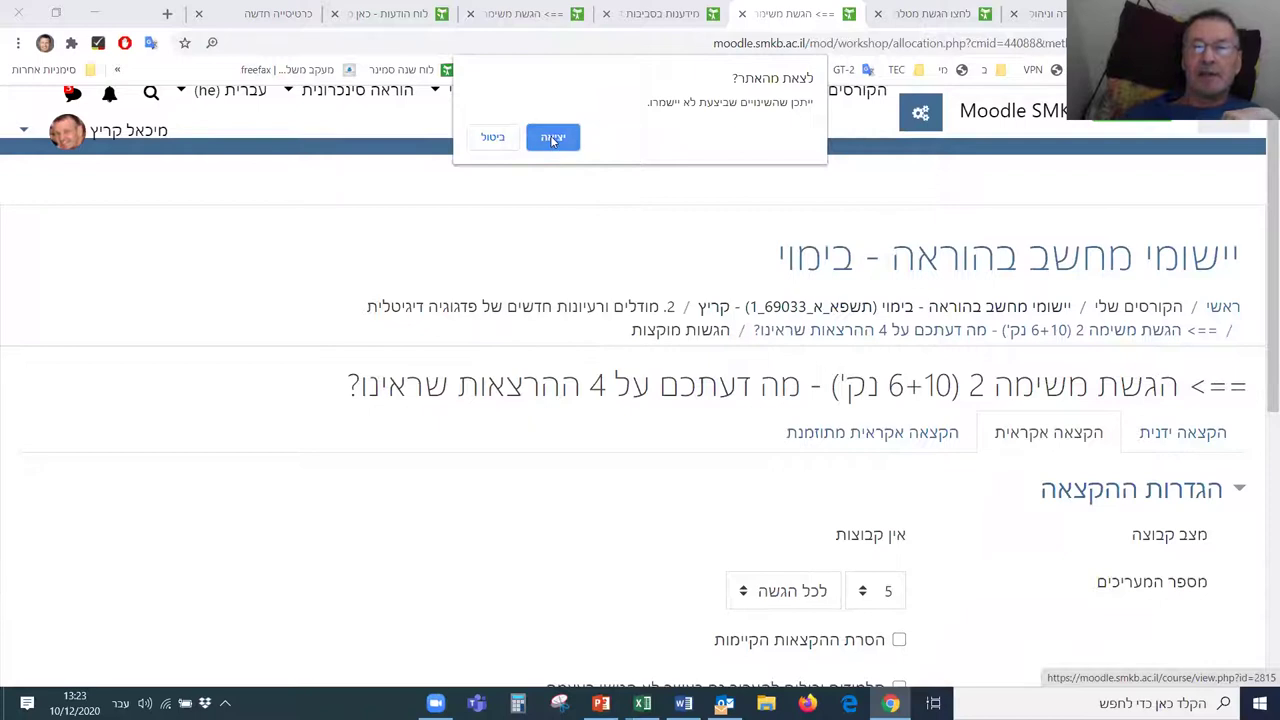
{"action": "left_click", "coordinate": [553, 138]}
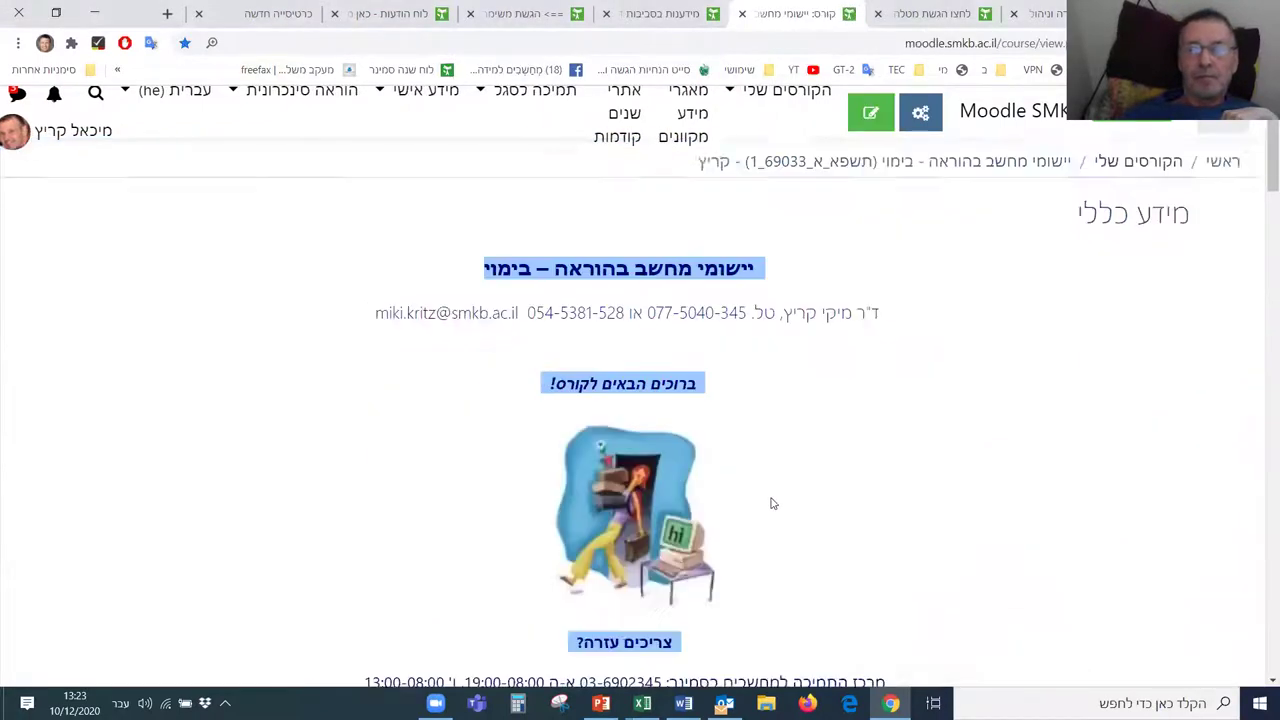
{"action": "scroll", "coordinate": [771, 503], "scroll_direction": "down", "scroll_amount": 15}
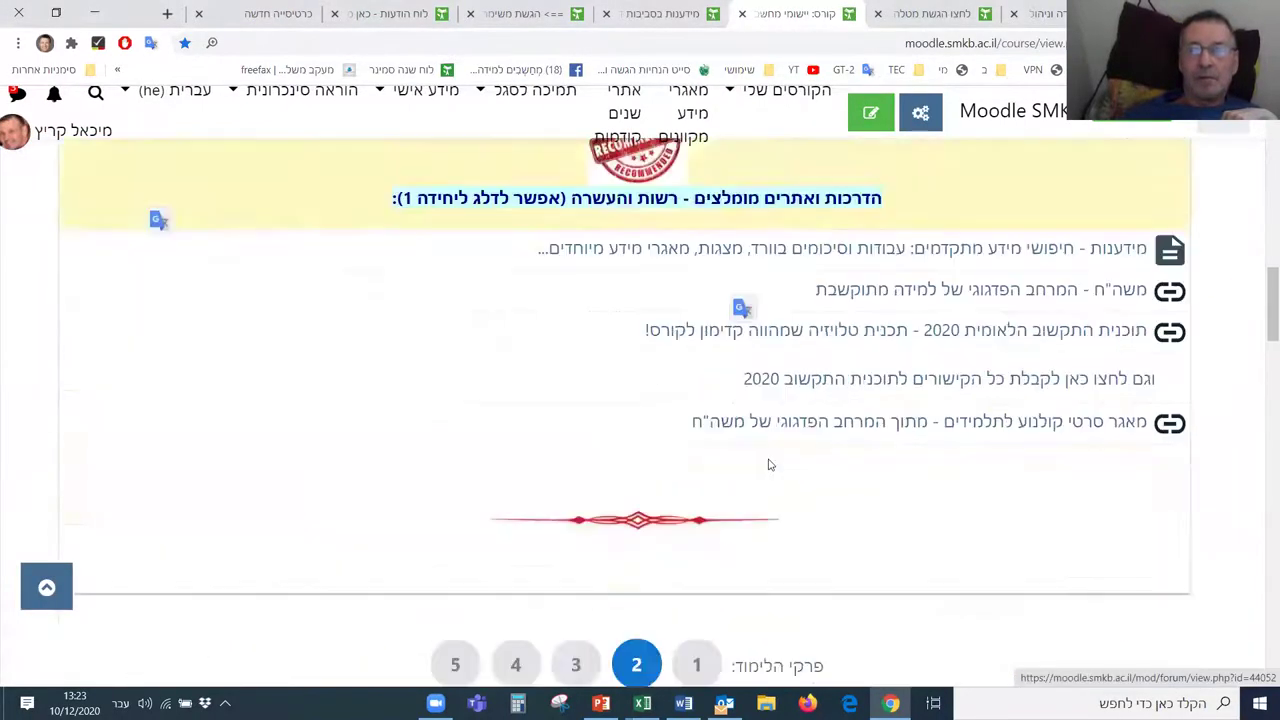
{"action": "scroll", "coordinate": [771, 464], "scroll_direction": "down", "scroll_amount": 15}
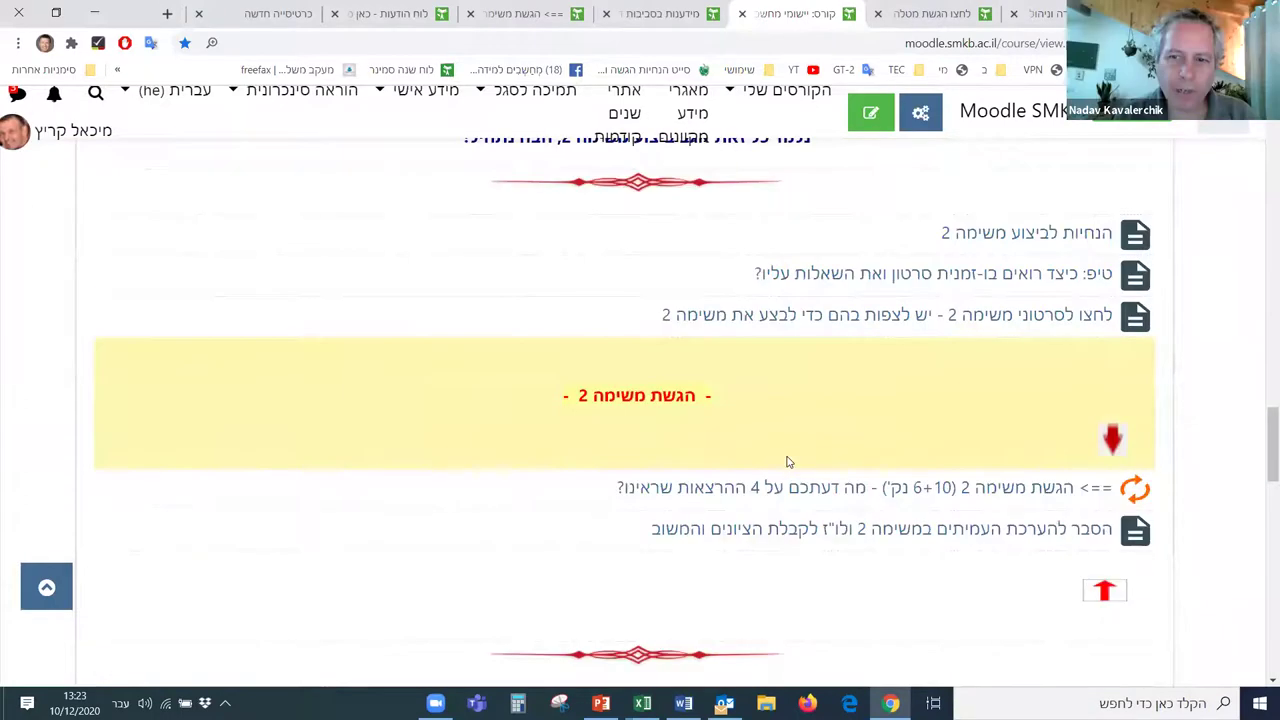
{"action": "left_click", "coordinate": [806, 488]}
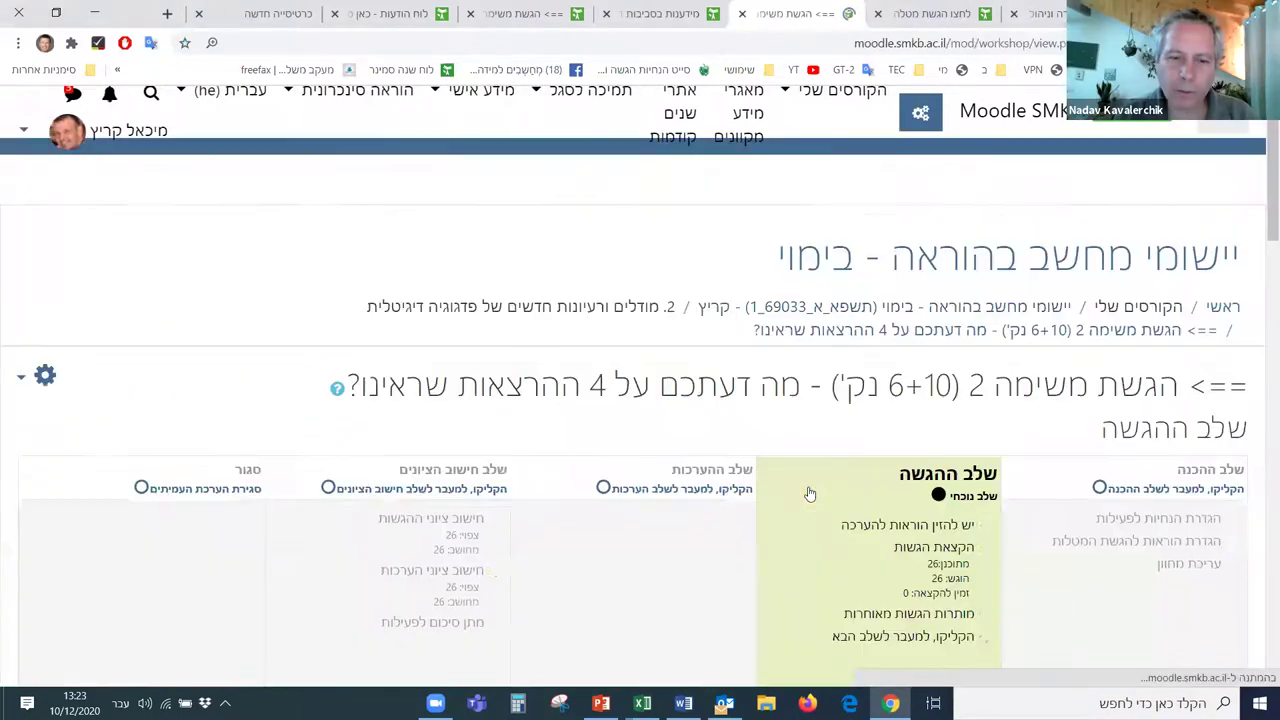
Step: Examine the submission phase's task list, the submission instructions and the submissions report (דוח הגשות) of the assignment 2 workshop
{"action": "scroll", "coordinate": [810, 494], "scroll_direction": "down", "scroll_amount": 3}
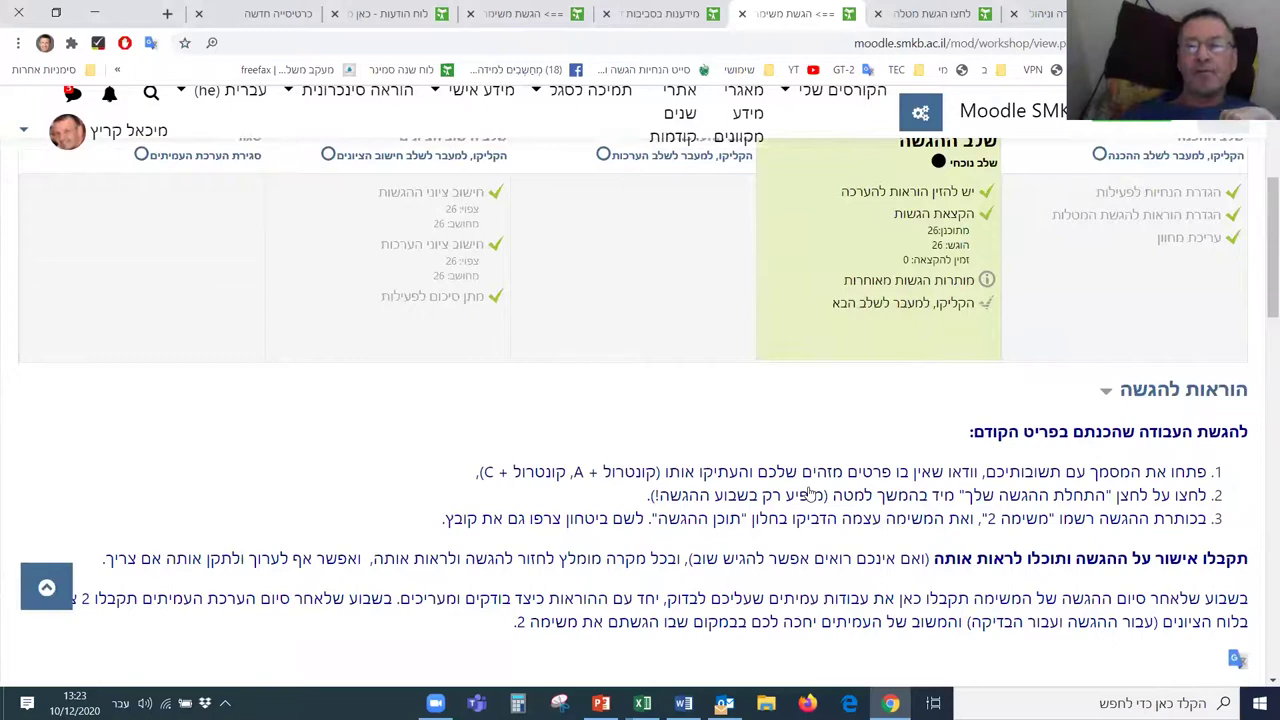
{"action": "scroll", "coordinate": [805, 488], "scroll_direction": "up", "scroll_amount": 1}
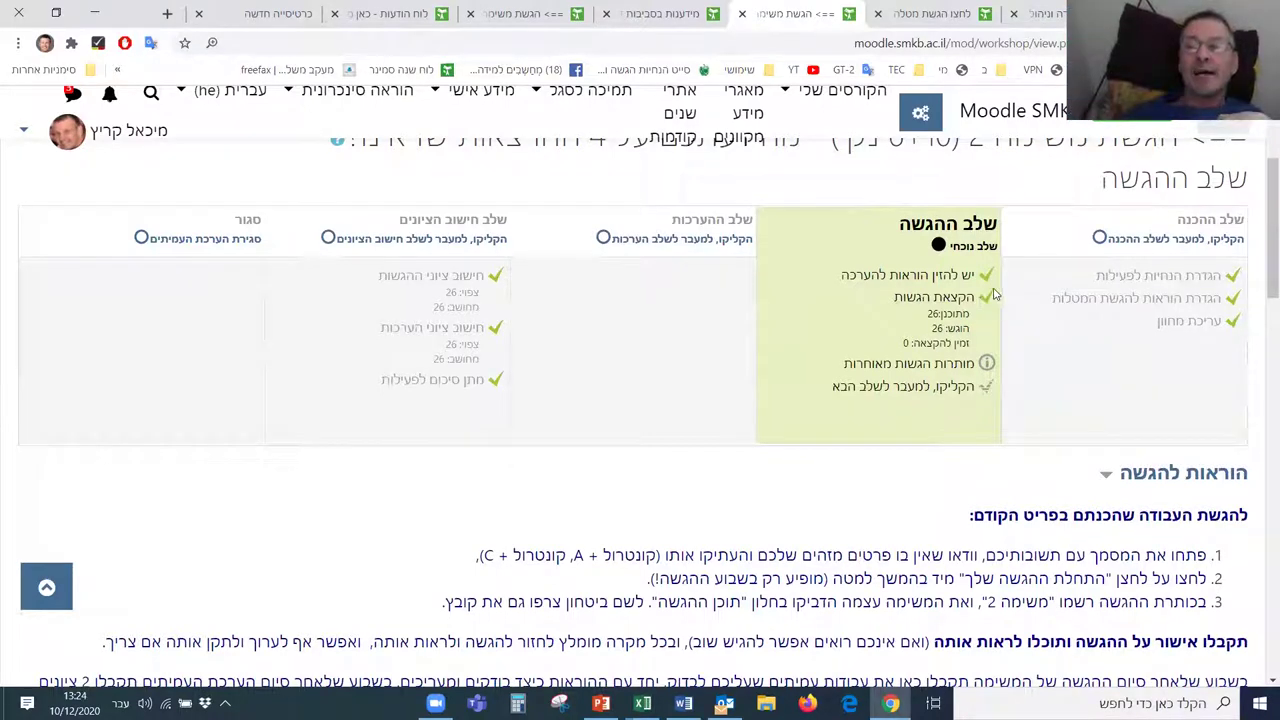
{"action": "scroll", "coordinate": [955, 390], "scroll_direction": "down", "scroll_amount": 3}
{"action": "scroll", "coordinate": [955, 390], "scroll_direction": "down", "scroll_amount": 5}
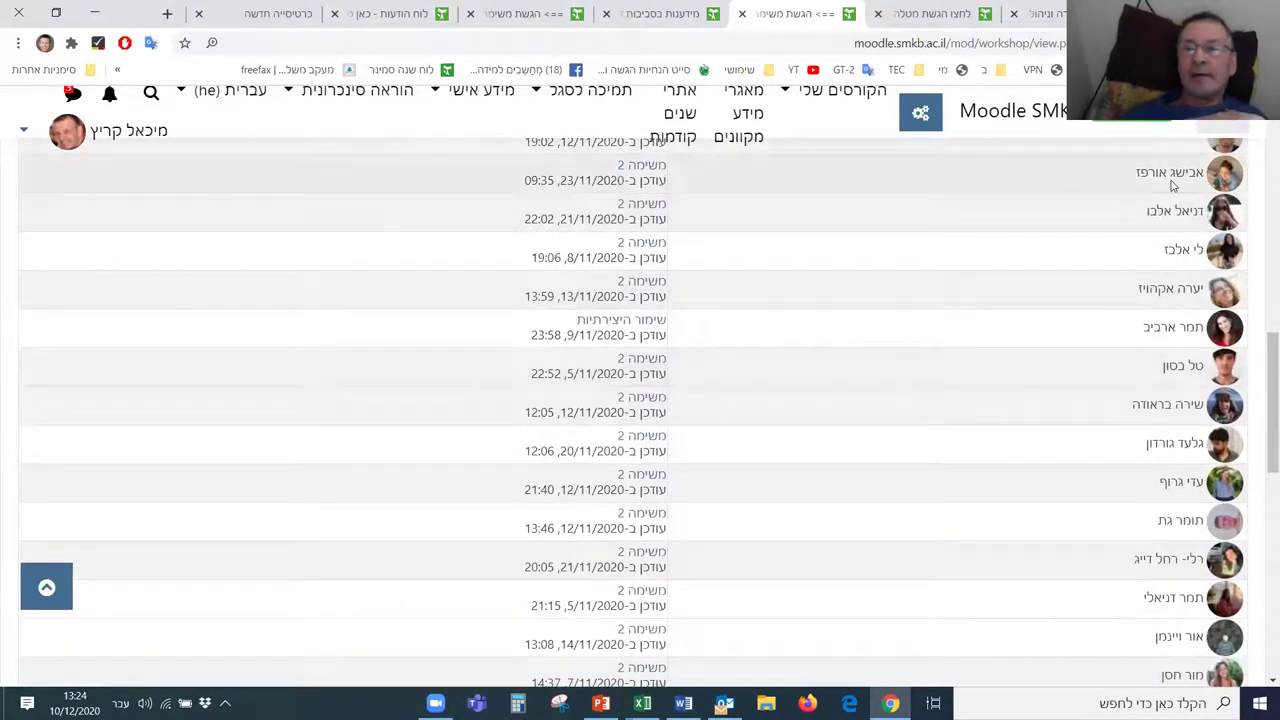
{"action": "scroll", "coordinate": [1040, 330], "scroll_direction": "up", "scroll_amount": 2}
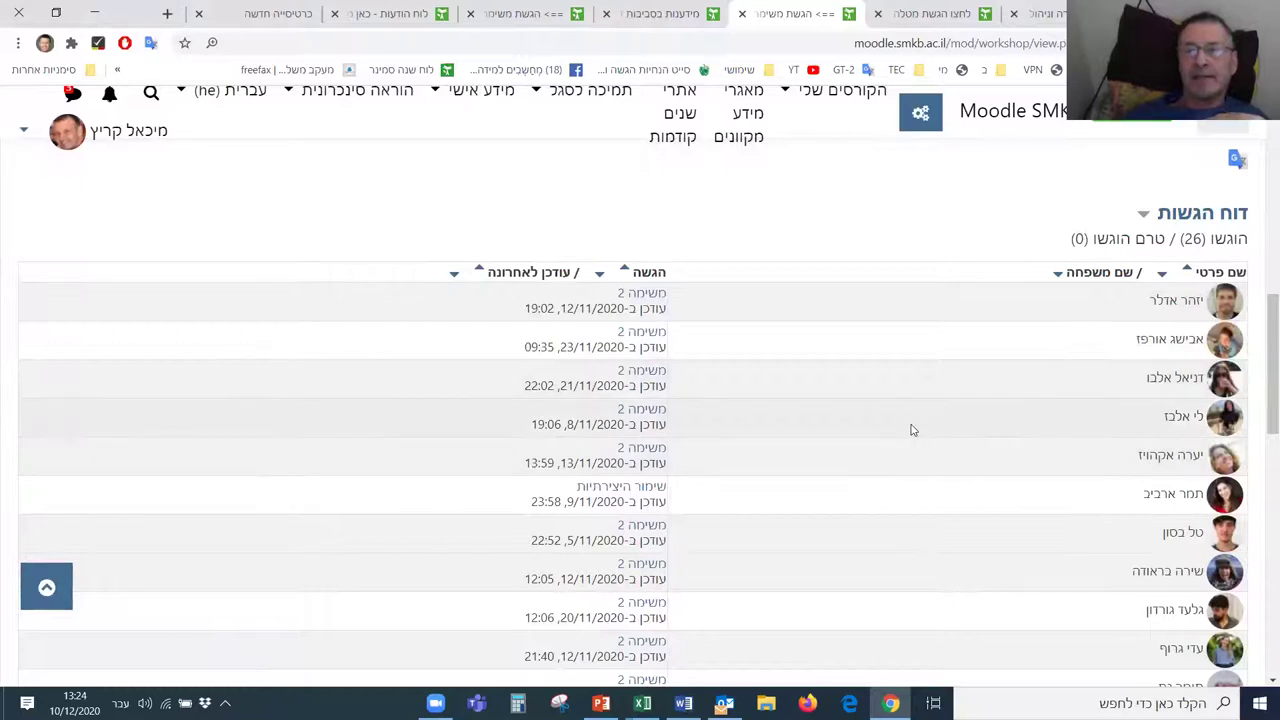
{"action": "scroll", "coordinate": [910, 430], "scroll_direction": "up", "scroll_amount": 10}
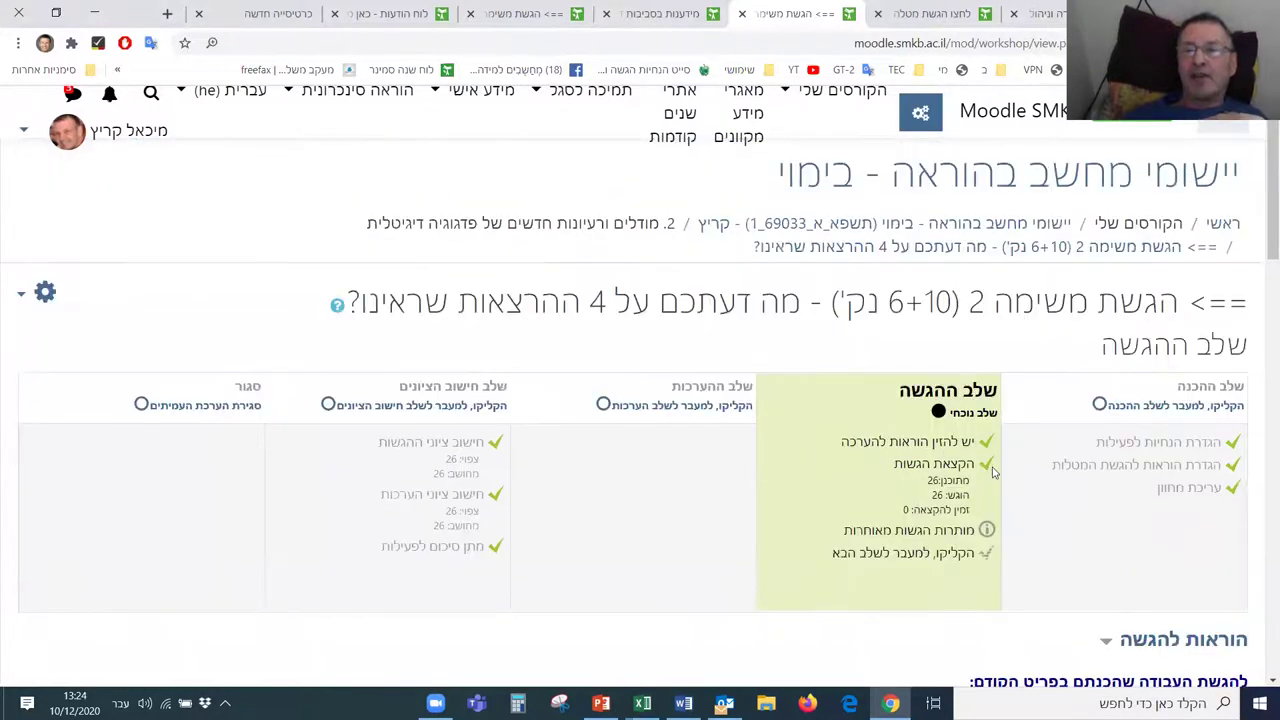
{"action": "scroll", "coordinate": [1010, 468], "scroll_direction": "down", "scroll_amount": 2}
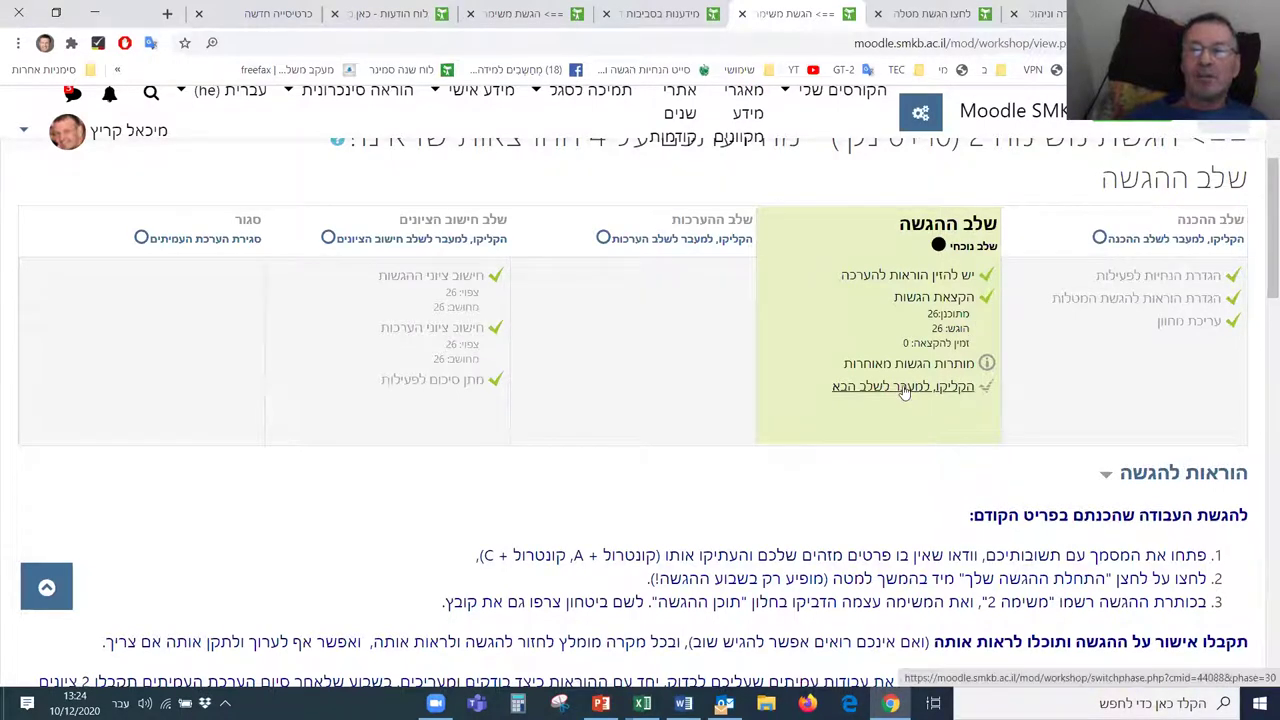
Step: Switch the assignment 2 workshop to the assessment phase (שלב ההערכות) and confirm the change
{"action": "left_click", "coordinate": [670, 242]}
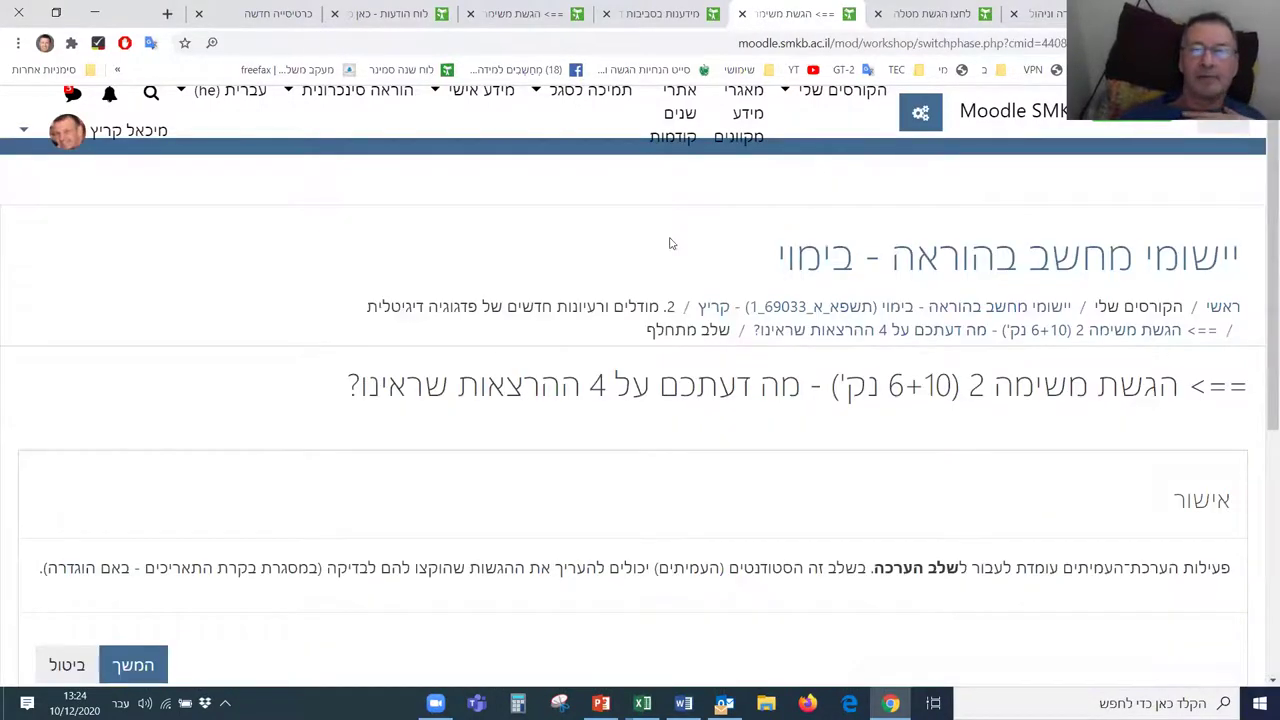
{"action": "scroll", "coordinate": [700, 350], "scroll_direction": "down", "scroll_amount": 5}
{"action": "scroll", "coordinate": [960, 260], "scroll_direction": "up", "scroll_amount": 2}
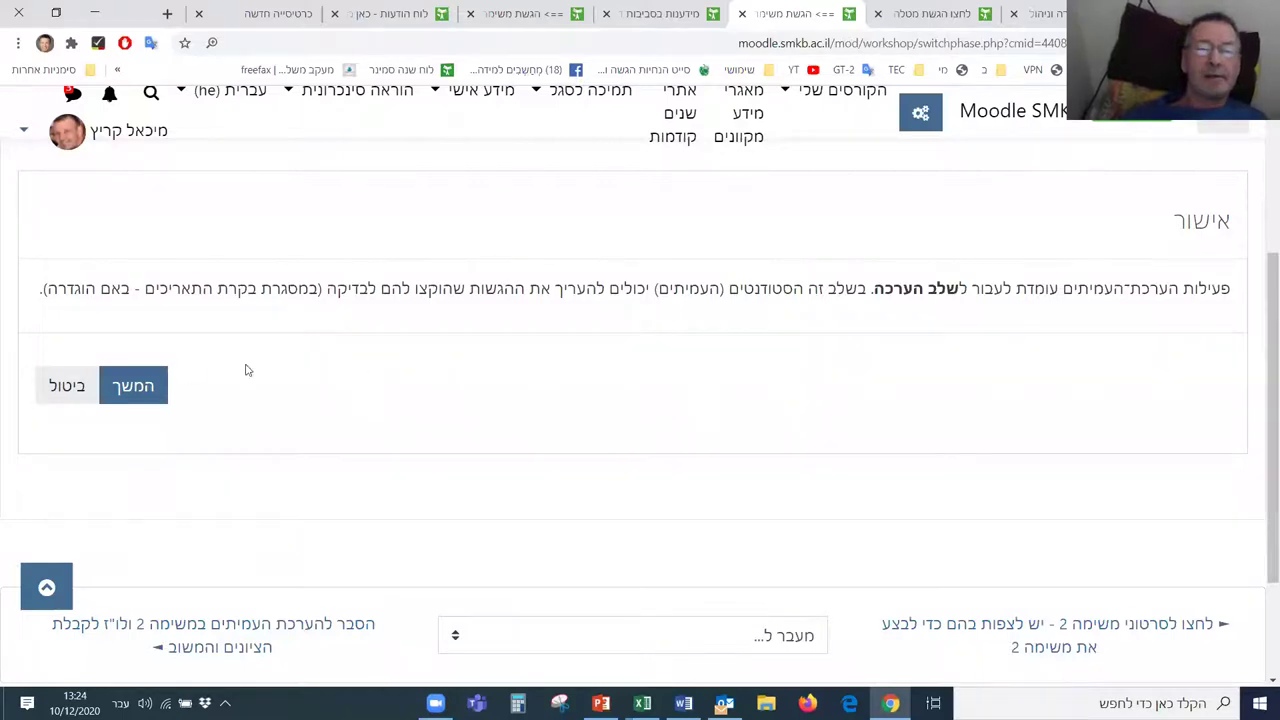
{"action": "left_click", "coordinate": [135, 386]}
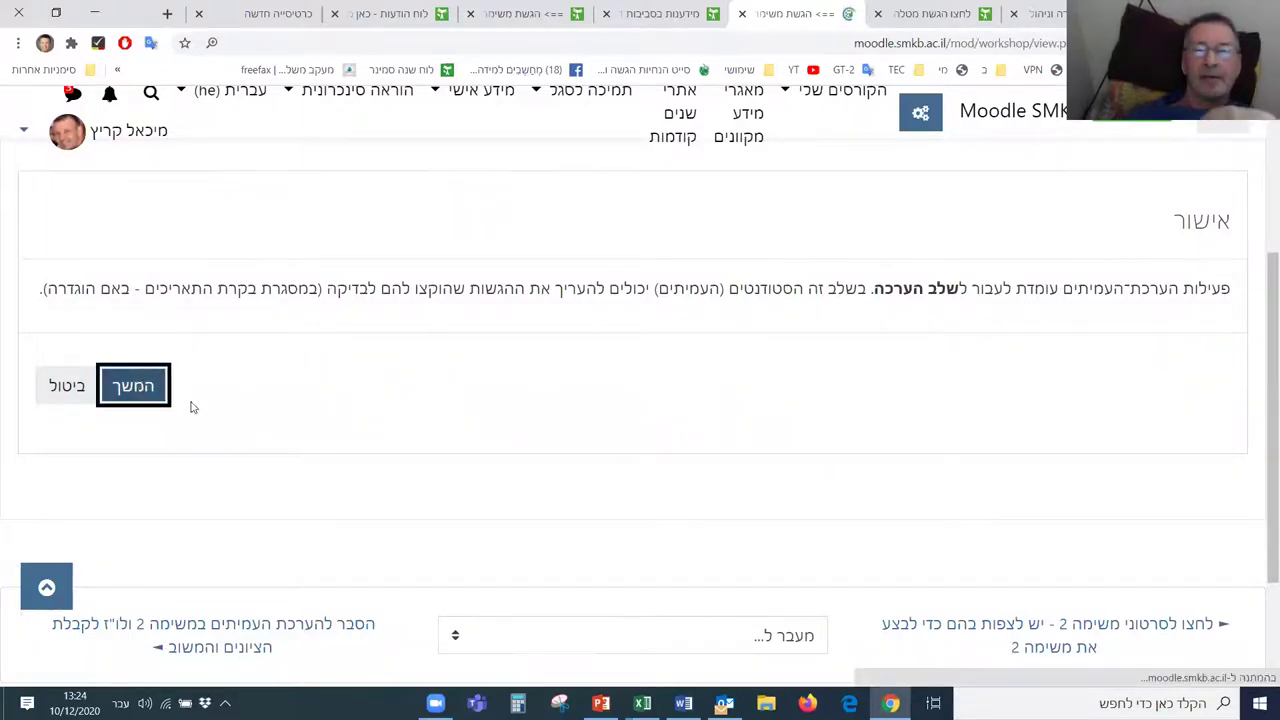
Step: Examine the workshop grades report (דוח ציוני פעילות הערכת עמיתים), comparing the grades each student gave and received
{"action": "scroll", "coordinate": [803, 487], "scroll_direction": "down", "scroll_amount": 5}
{"action": "scroll", "coordinate": [803, 487], "scroll_direction": "down", "scroll_amount": 1}
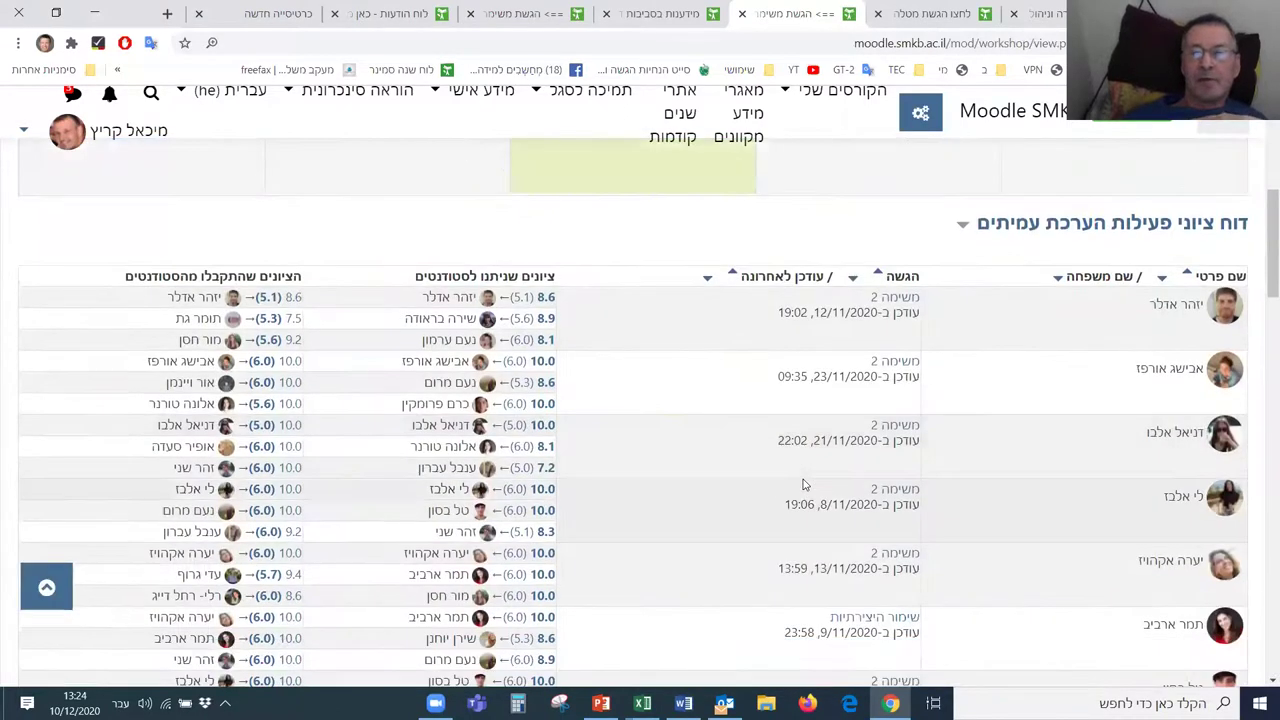
{"action": "scroll", "coordinate": [803, 484], "scroll_direction": "up", "scroll_amount": 2}
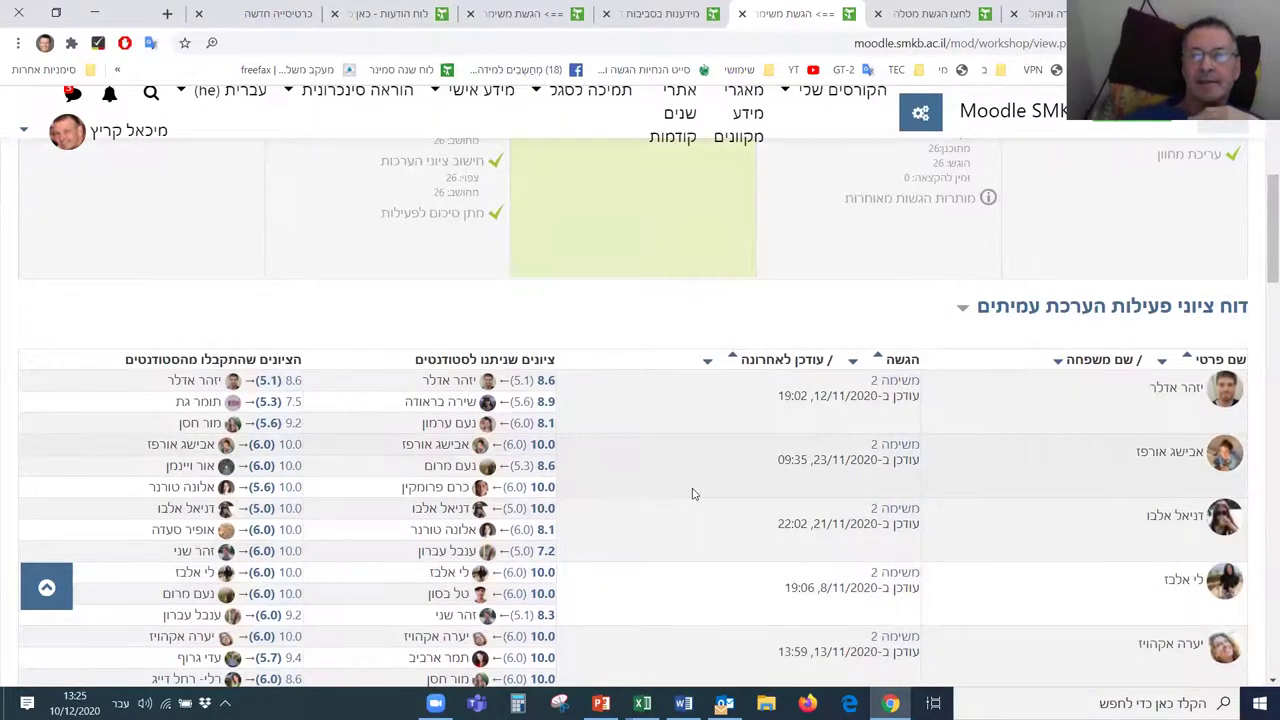
{"action": "scroll", "coordinate": [700, 495], "scroll_direction": "down", "scroll_amount": 1}
{"action": "scroll", "coordinate": [693, 495], "scroll_direction": "up", "scroll_amount": 2}
{"action": "scroll", "coordinate": [690, 495], "scroll_direction": "up", "scroll_amount": 2}
{"action": "scroll", "coordinate": [690, 495], "scroll_direction": "down", "scroll_amount": 4}
{"action": "scroll", "coordinate": [690, 495], "scroll_direction": "up", "scroll_amount": 1}
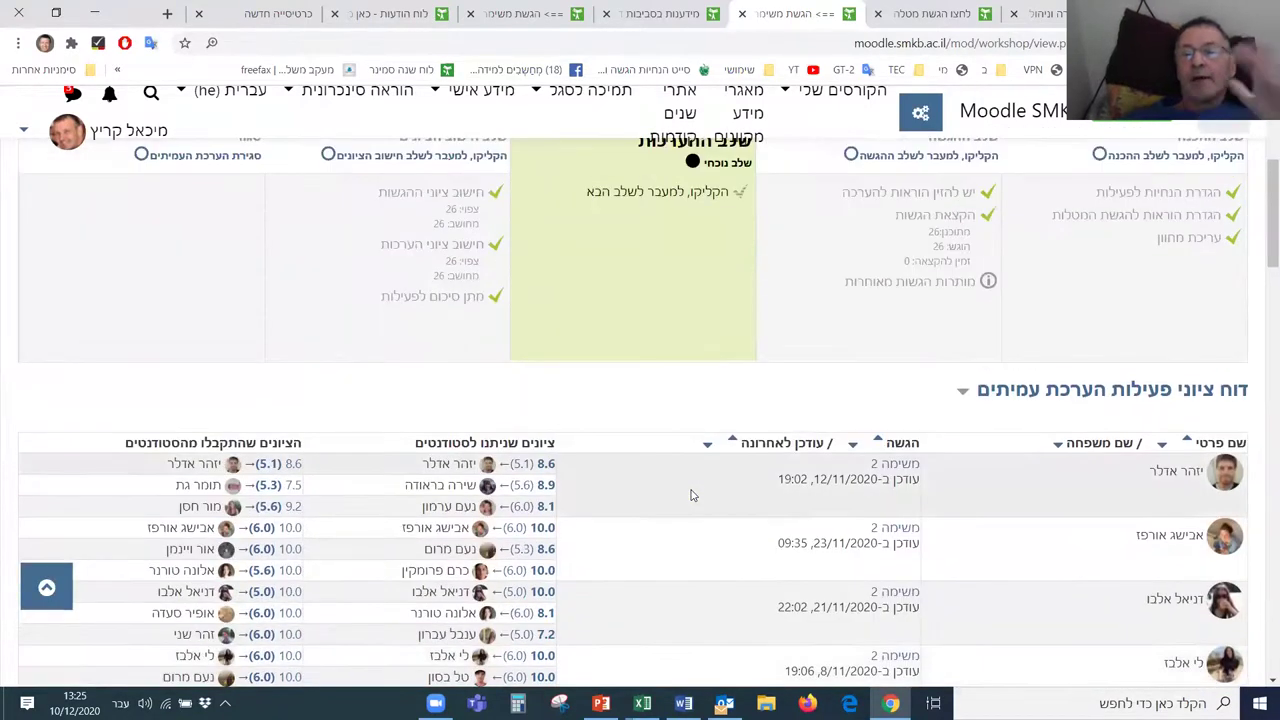
{"action": "scroll", "coordinate": [690, 495], "scroll_direction": "down", "scroll_amount": 2}
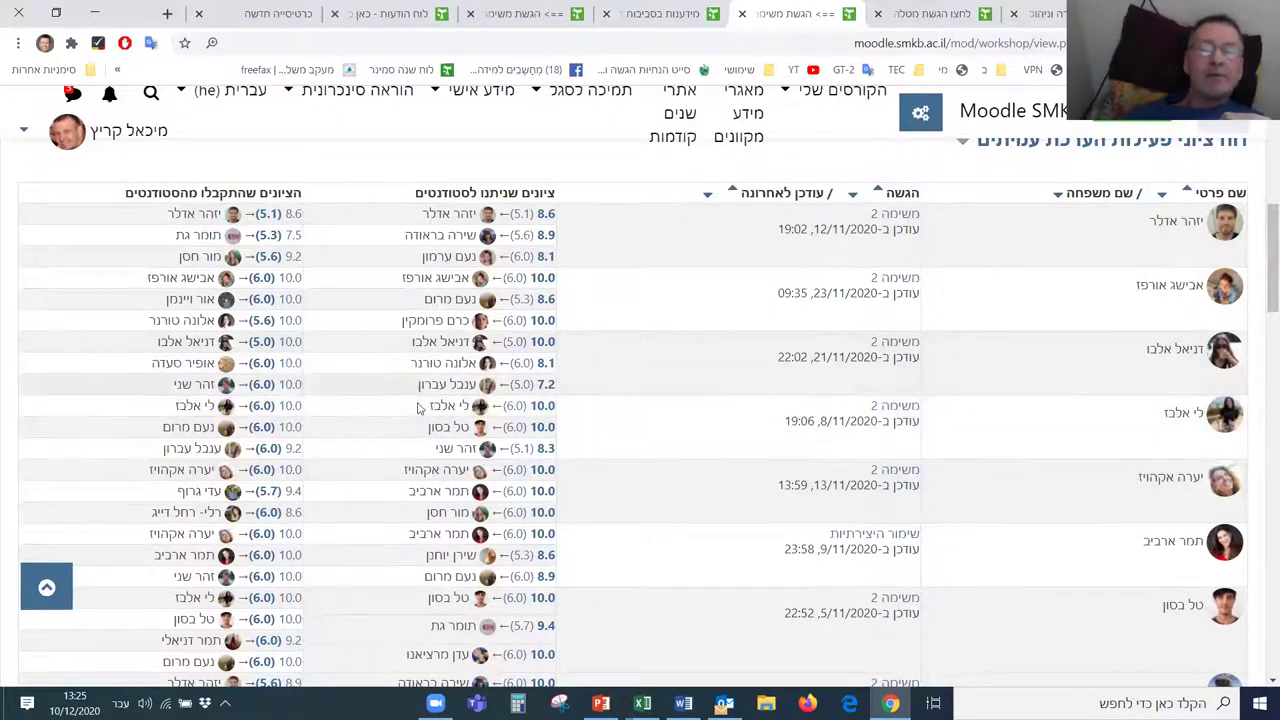
{"action": "scroll", "coordinate": [395, 447], "scroll_direction": "down", "scroll_amount": 8}
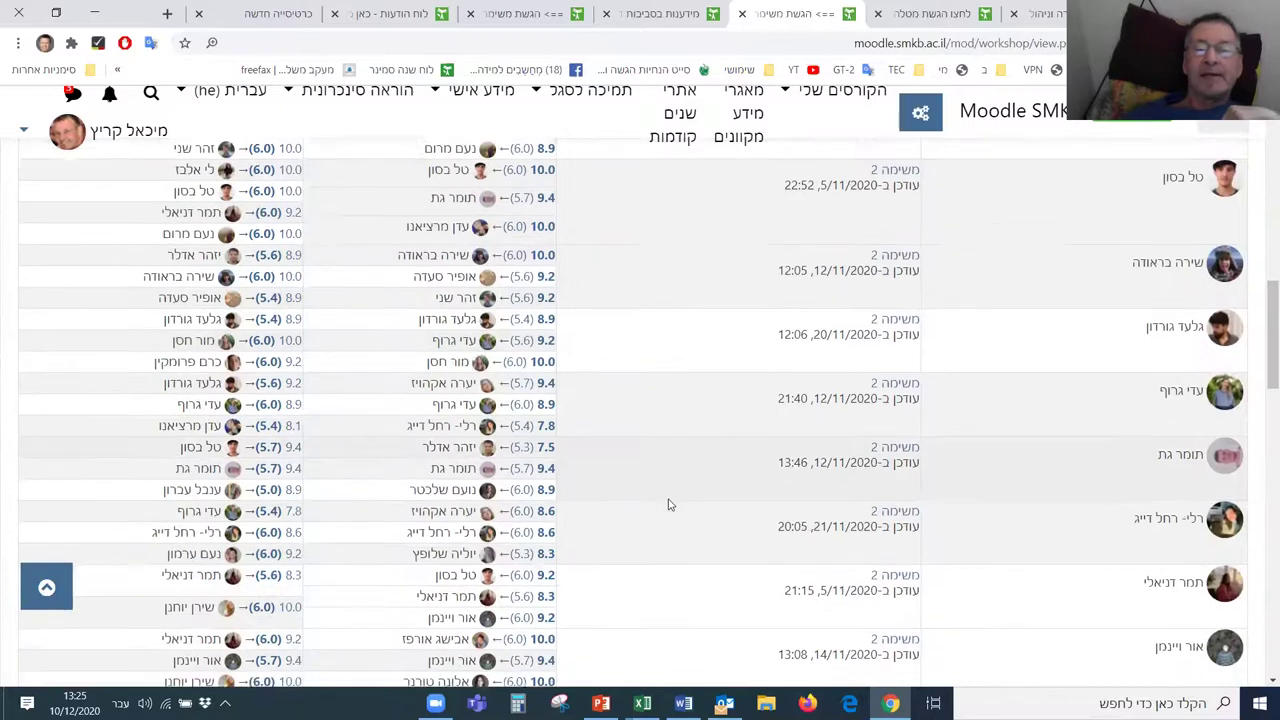
{"action": "scroll", "coordinate": [677, 500], "scroll_direction": "down", "scroll_amount": 5}
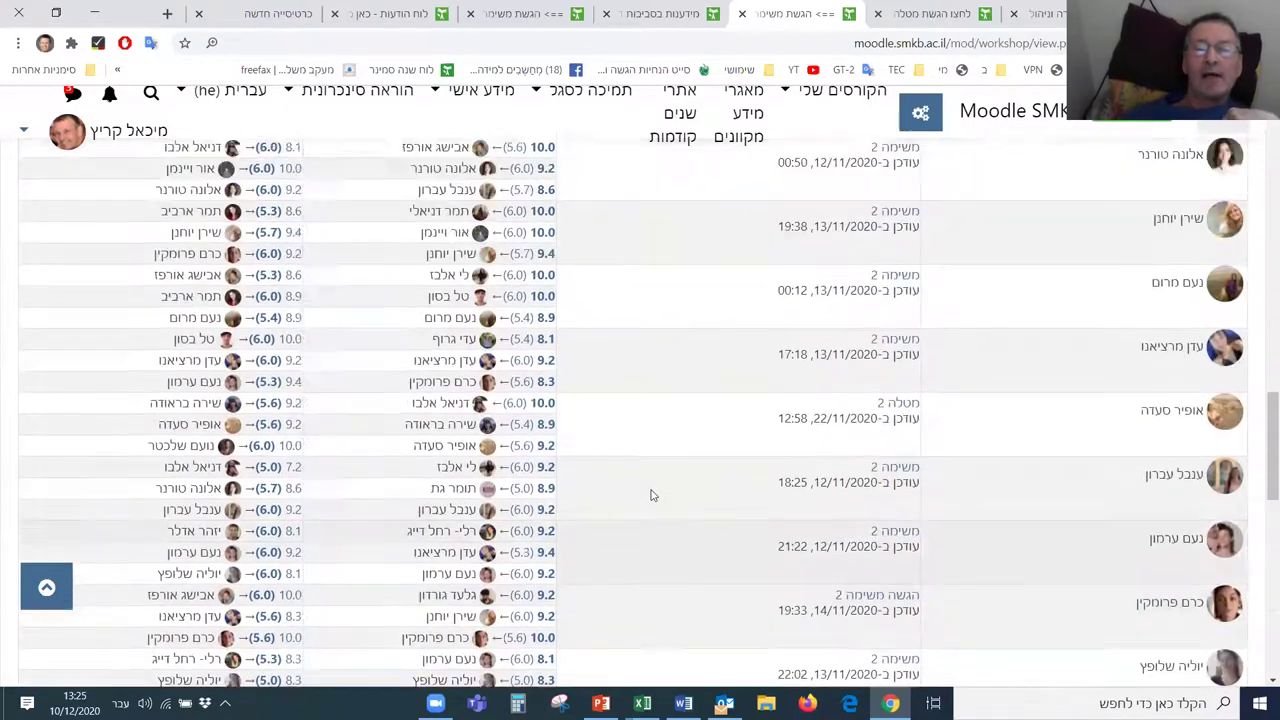
{"action": "scroll", "coordinate": [651, 491], "scroll_direction": "up", "scroll_amount": 5}
{"action": "scroll", "coordinate": [604, 482], "scroll_direction": "up", "scroll_amount": 8}
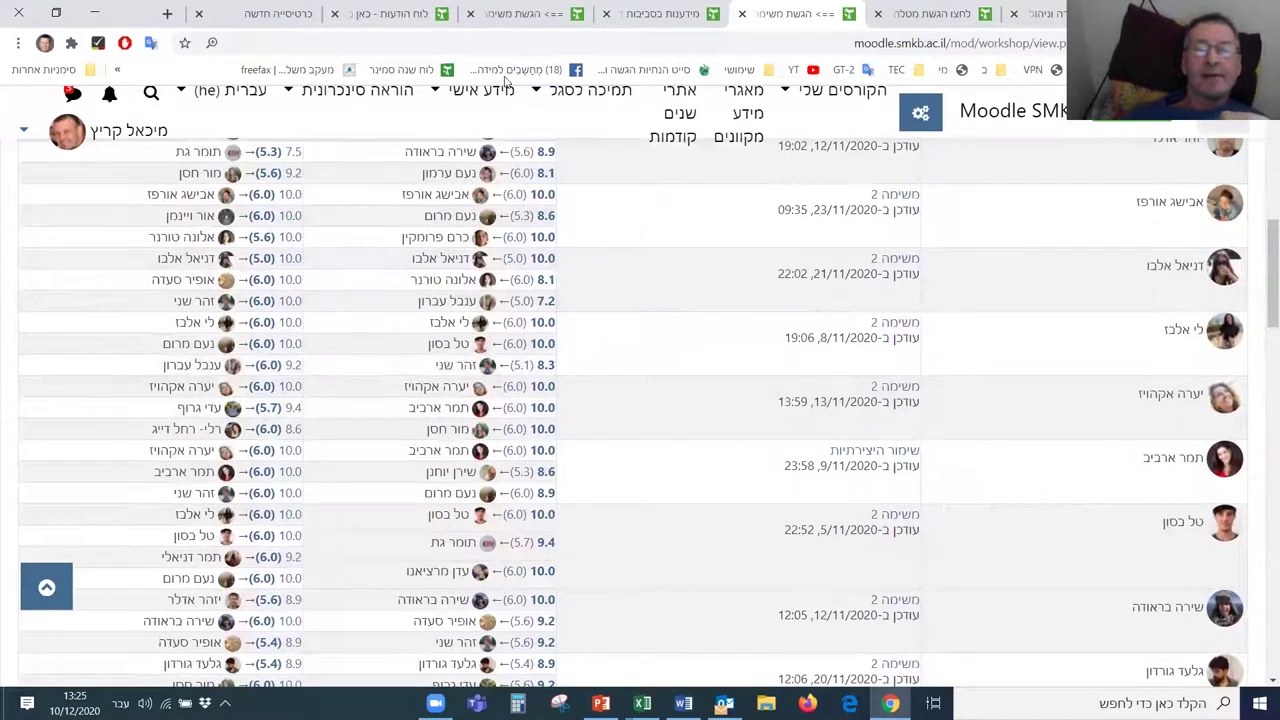
Step: Look through the grades report of the other open assignment 2 workshop, including overridden grades and missing assessments, and return to the first workshop
{"action": "left_click", "coordinate": [514, 18]}
{"action": "scroll", "coordinate": [610, 413], "scroll_direction": "down", "scroll_amount": 10}
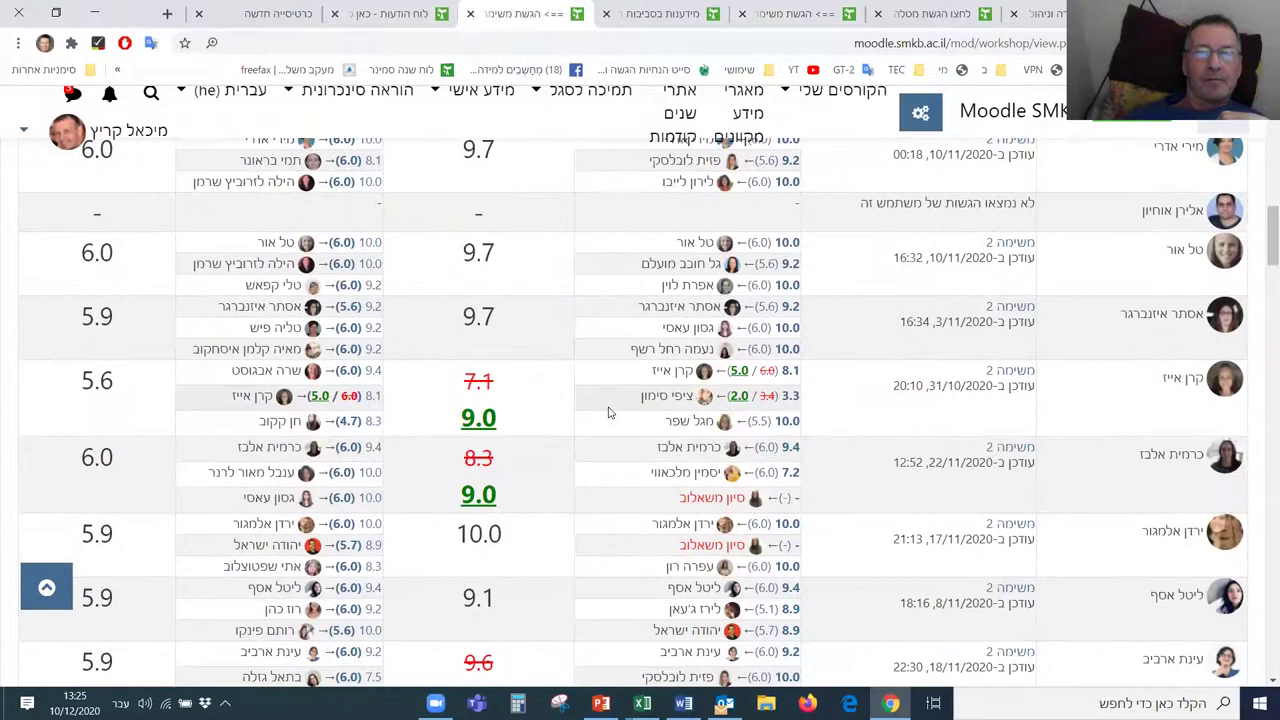
{"action": "scroll", "coordinate": [610, 413], "scroll_direction": "up", "scroll_amount": 1}
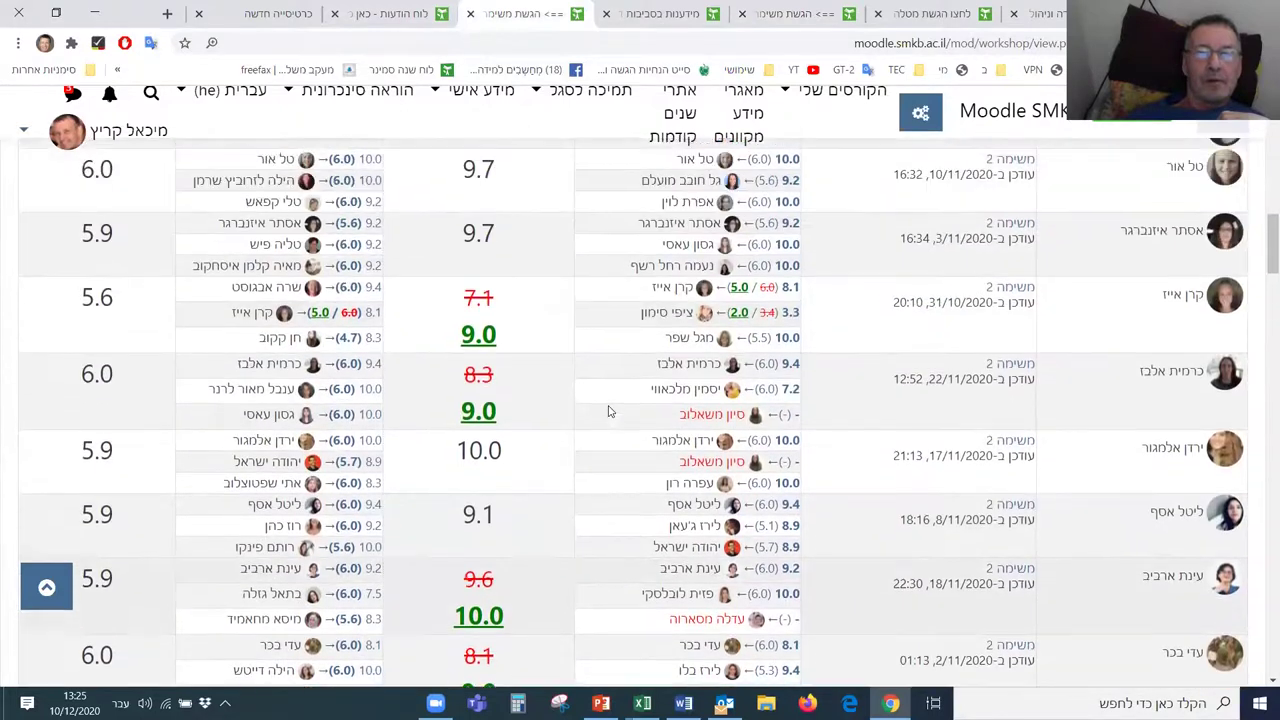
{"action": "scroll", "coordinate": [610, 413], "scroll_direction": "down", "scroll_amount": 3}
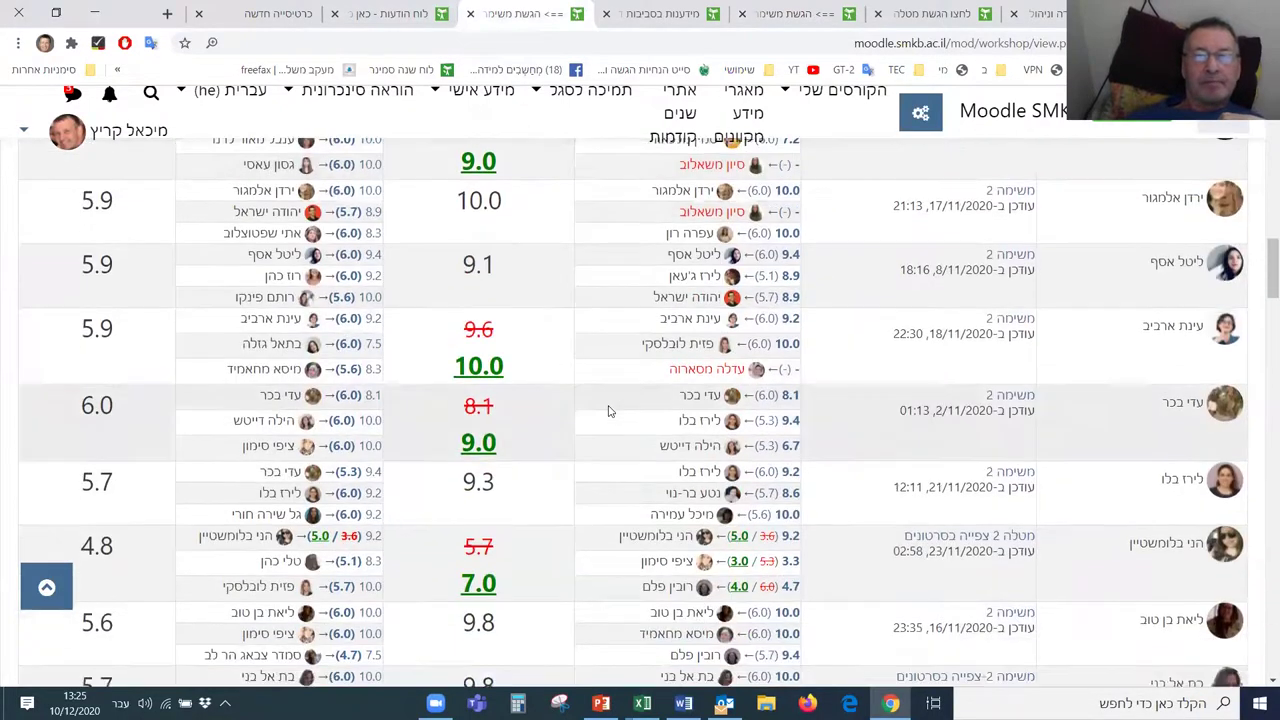
{"action": "scroll", "coordinate": [610, 410], "scroll_direction": "up", "scroll_amount": 5}
{"action": "scroll", "coordinate": [770, 108], "scroll_direction": "up", "scroll_amount": 2}
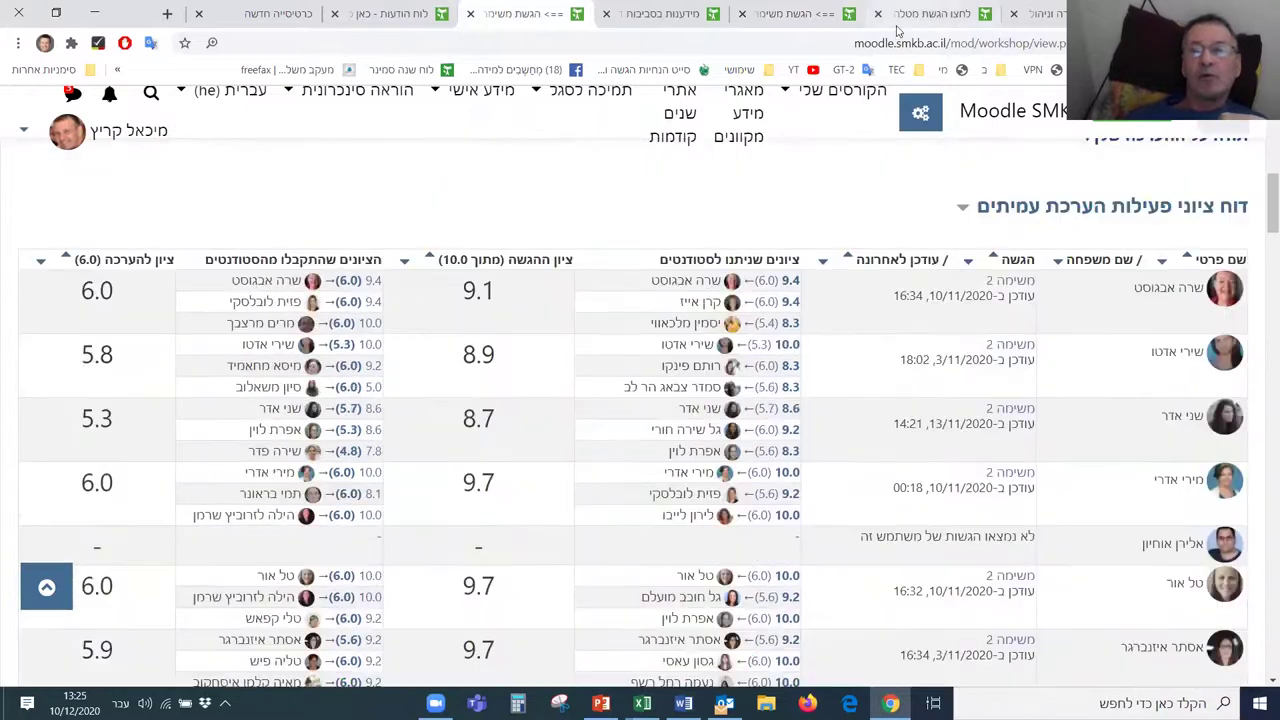
{"action": "scroll", "coordinate": [703, 436], "scroll_direction": "down", "scroll_amount": 10}
{"action": "scroll", "coordinate": [705, 440], "scroll_direction": "up", "scroll_amount": 3}
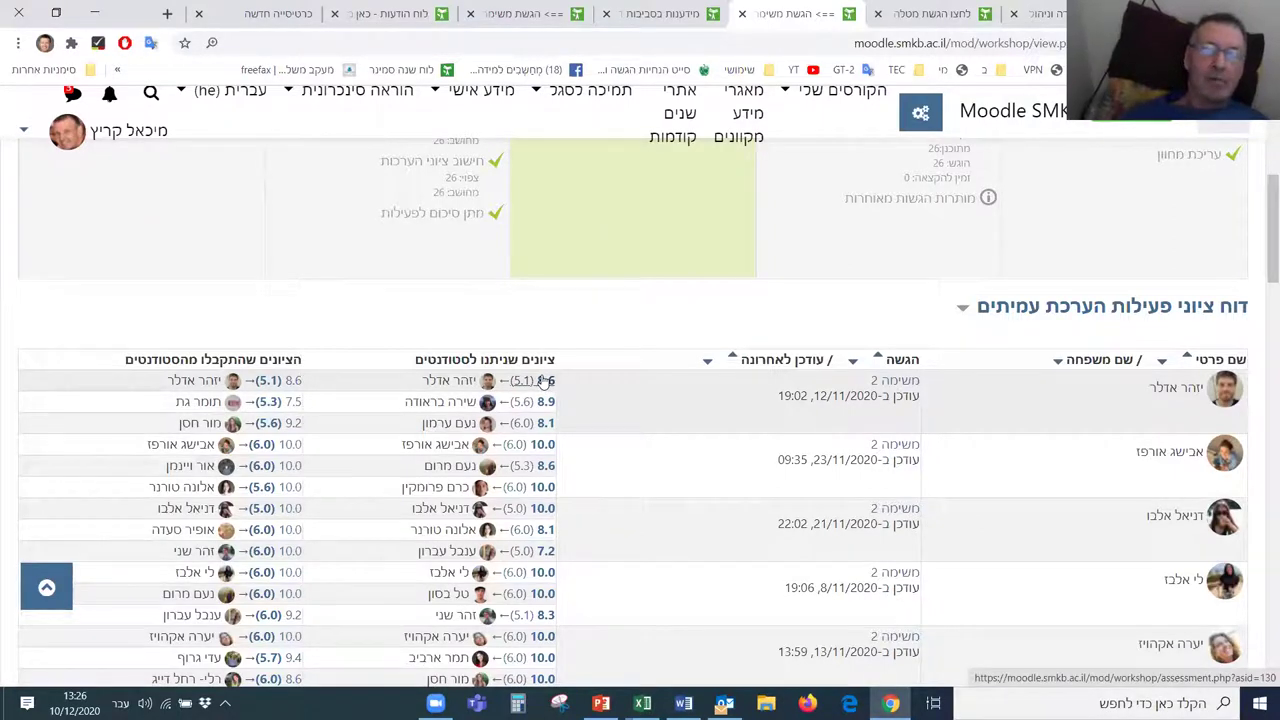
Step: Review the assessment phase overview alongside the submissions and peer grades in the workshop's grades report
{"action": "scroll", "coordinate": [657, 471], "scroll_direction": "down", "scroll_amount": 1}
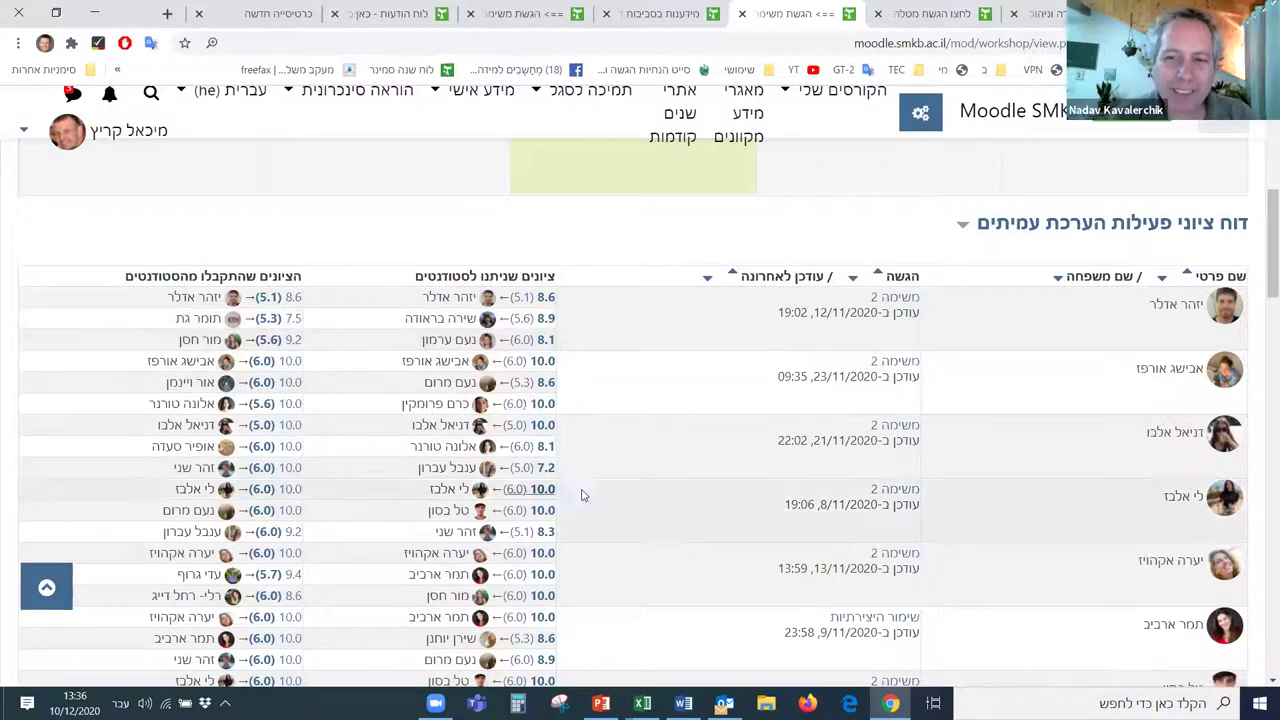
{"action": "scroll", "coordinate": [624, 510], "scroll_direction": "up", "scroll_amount": 3}
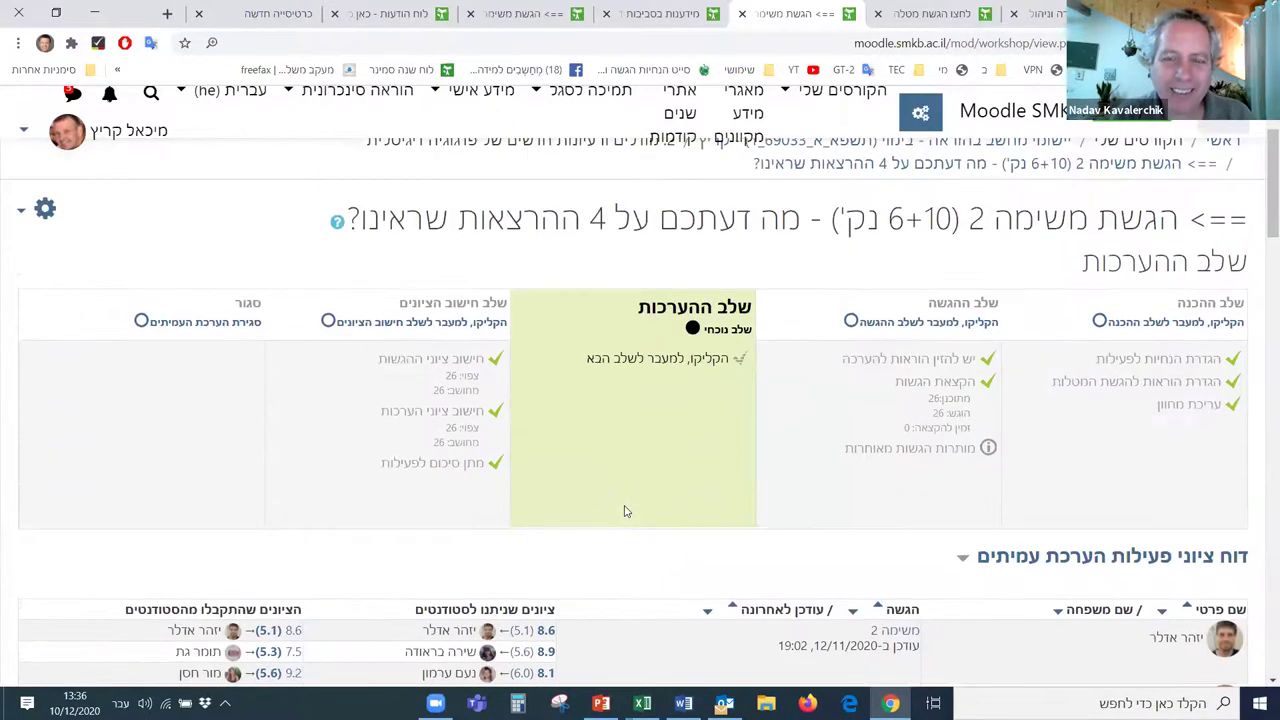
{"action": "scroll", "coordinate": [624, 511], "scroll_direction": "down", "scroll_amount": 2}
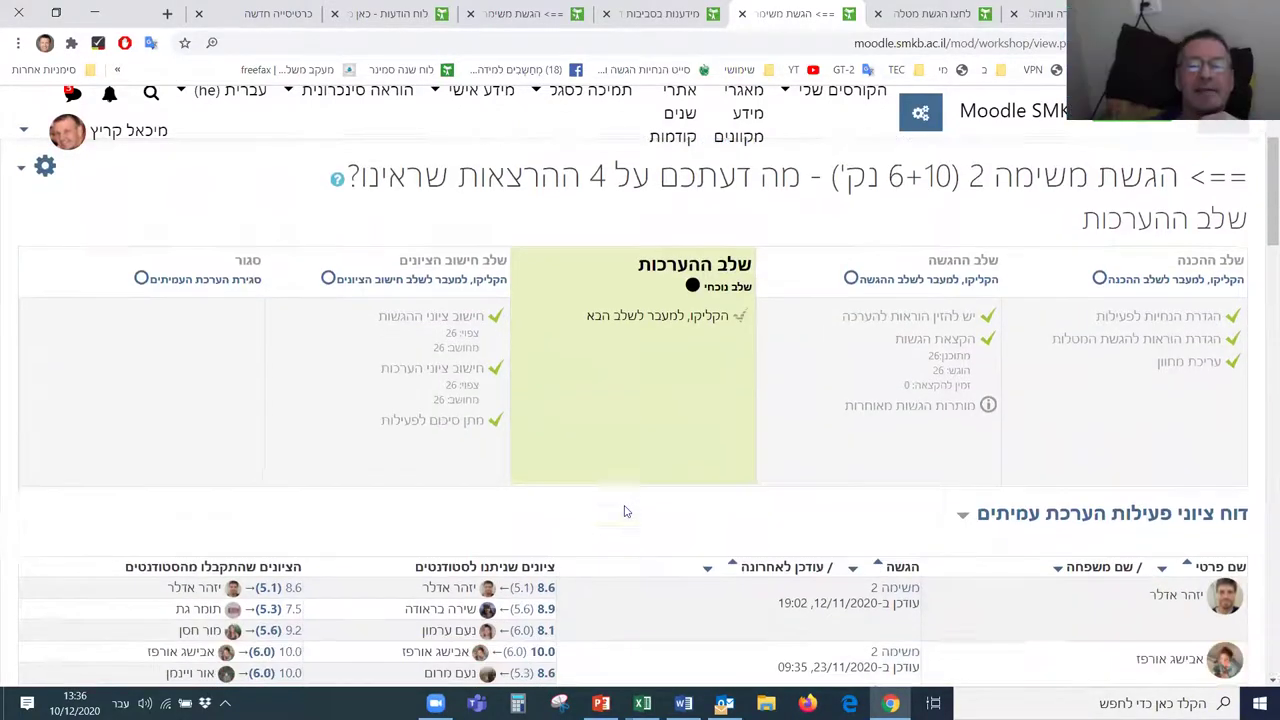
{"action": "scroll", "coordinate": [624, 511], "scroll_direction": "down", "scroll_amount": 2}
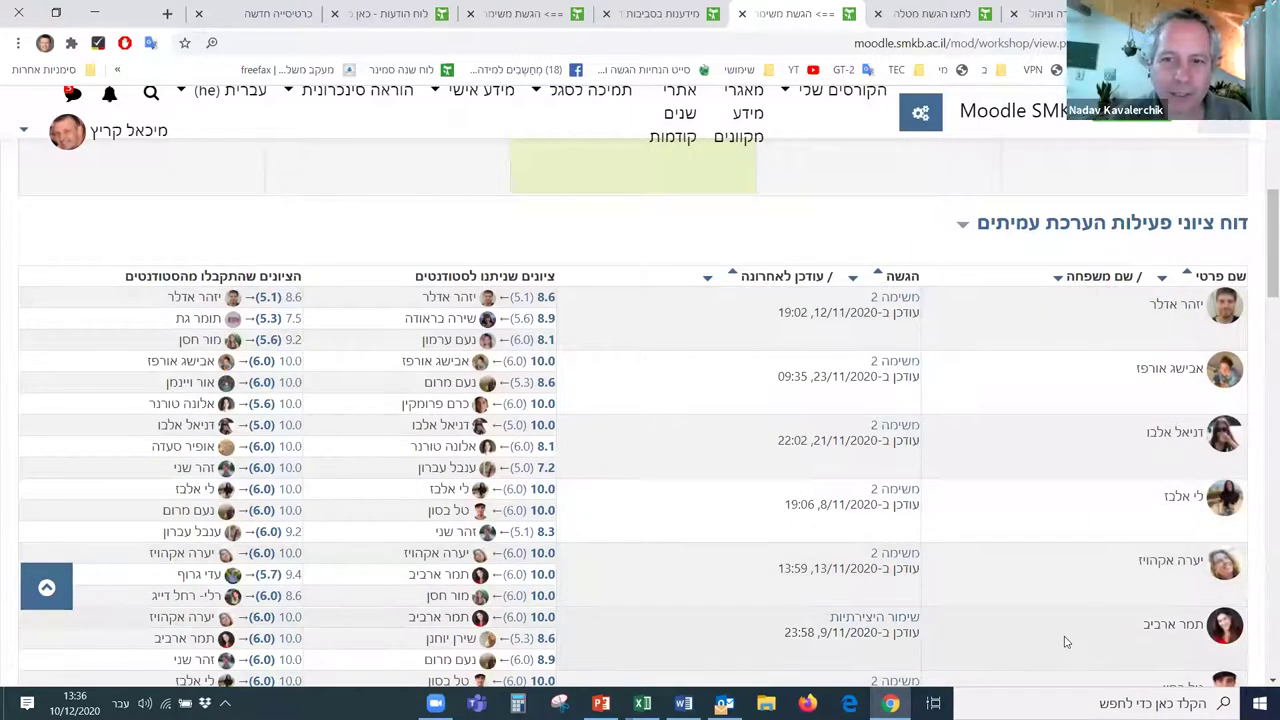
{"action": "scroll", "coordinate": [1066, 643], "scroll_direction": "down", "scroll_amount": 2}
{"action": "scroll", "coordinate": [1066, 643], "scroll_direction": "up", "scroll_amount": 2}
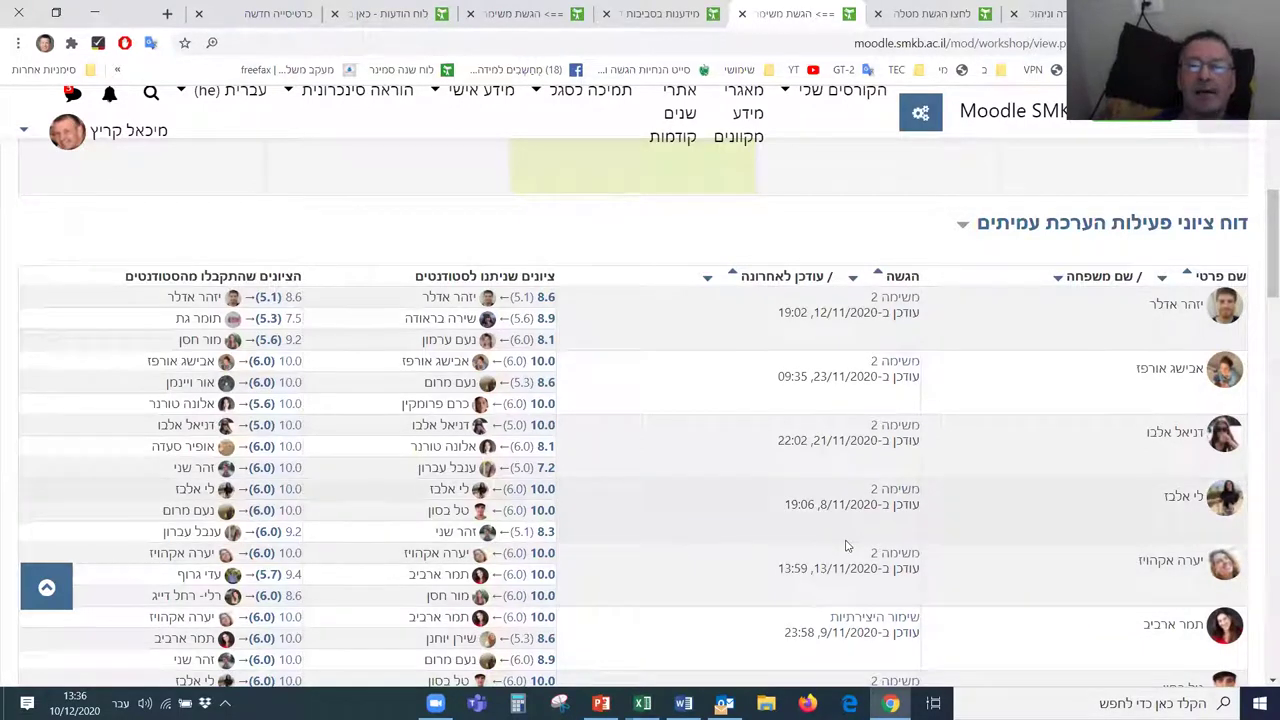
{"action": "scroll", "coordinate": [722, 460], "scroll_direction": "up", "scroll_amount": 4}
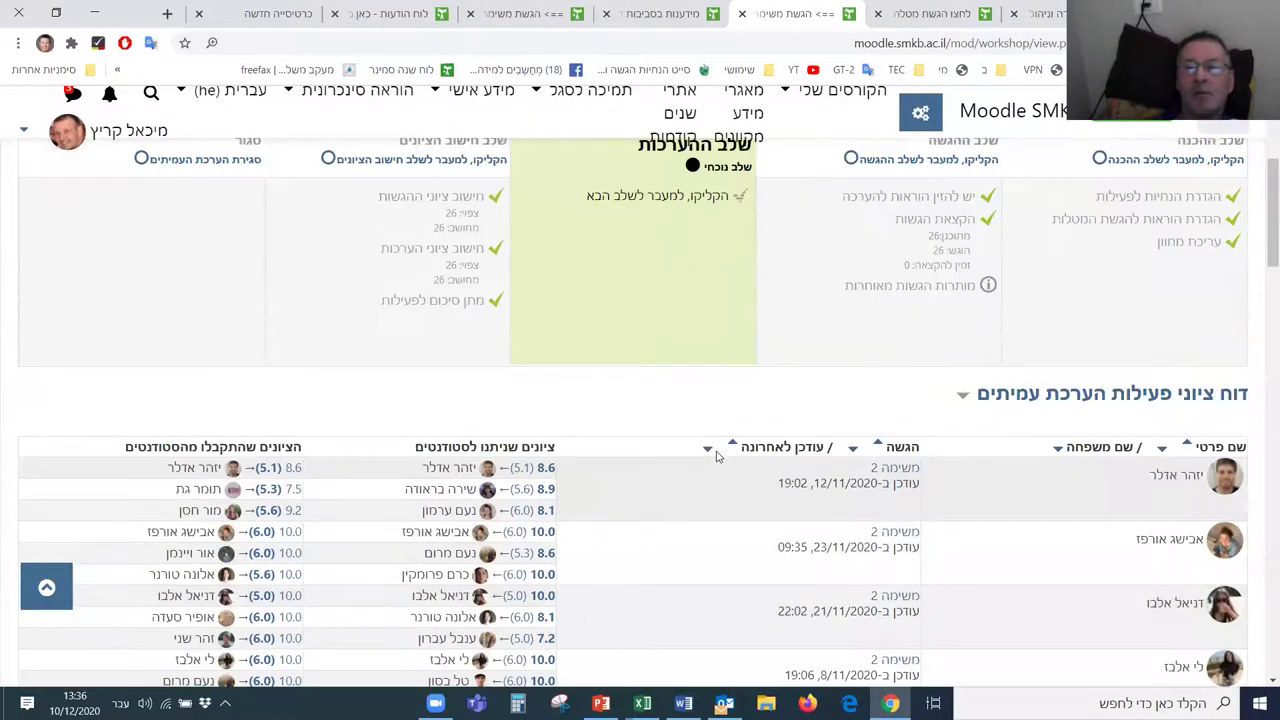
{"action": "scroll", "coordinate": [728, 464], "scroll_direction": "down", "scroll_amount": 3}
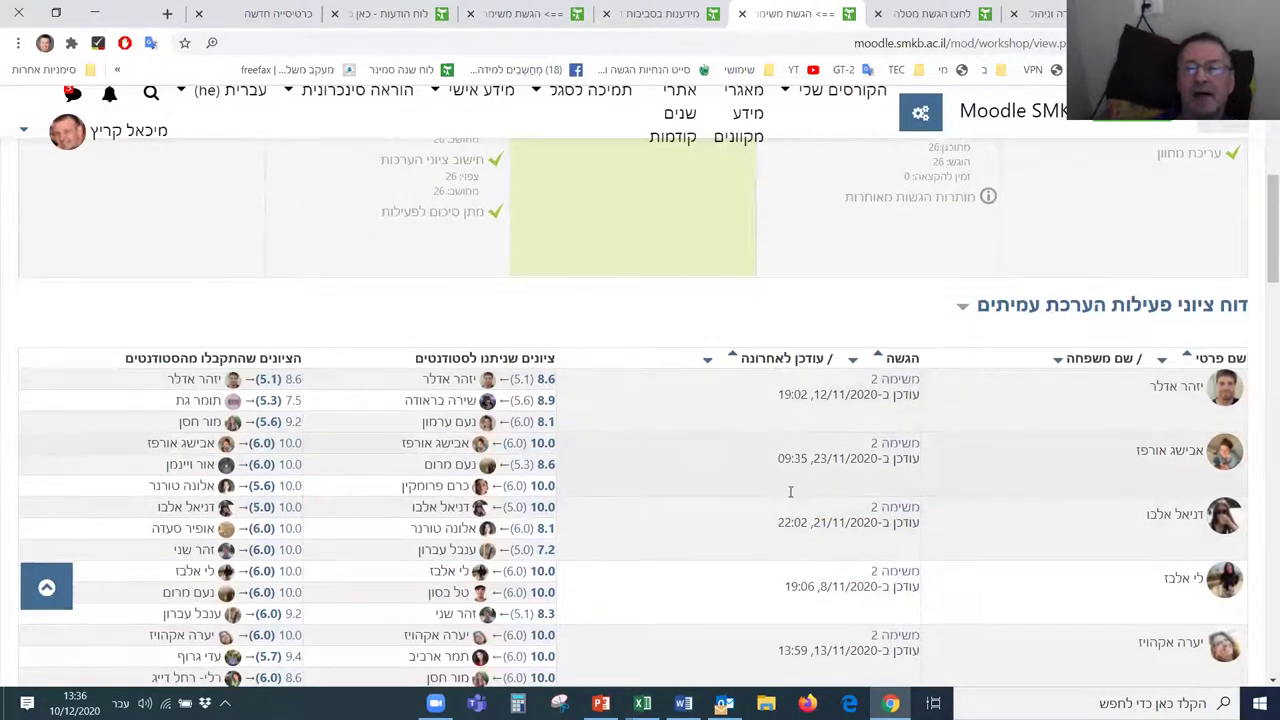
{"action": "scroll", "coordinate": [787, 494], "scroll_direction": "down", "scroll_amount": 2}
{"action": "scroll", "coordinate": [787, 496], "scroll_direction": "down", "scroll_amount": 1}
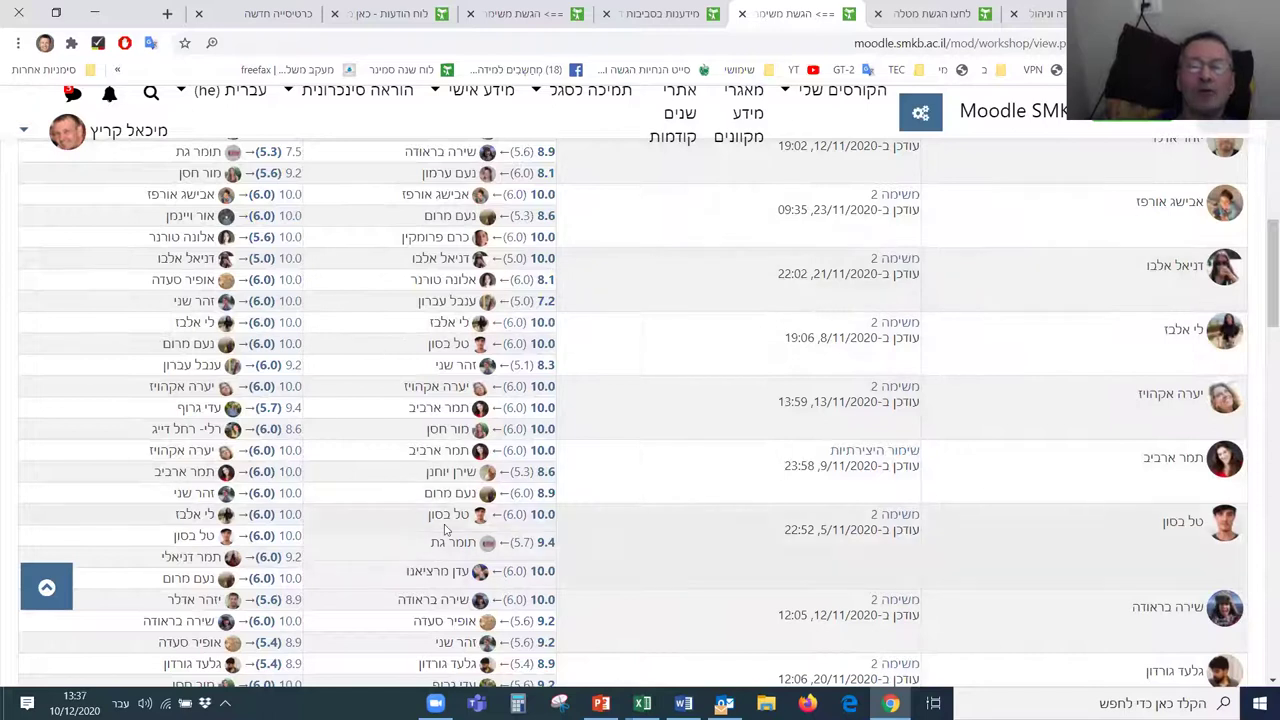
Step: Check individual given and received grades in the peer-assessment report, reload the workshop page and return to the report
{"action": "scroll", "coordinate": [455, 505], "scroll_direction": "up", "scroll_amount": 3}
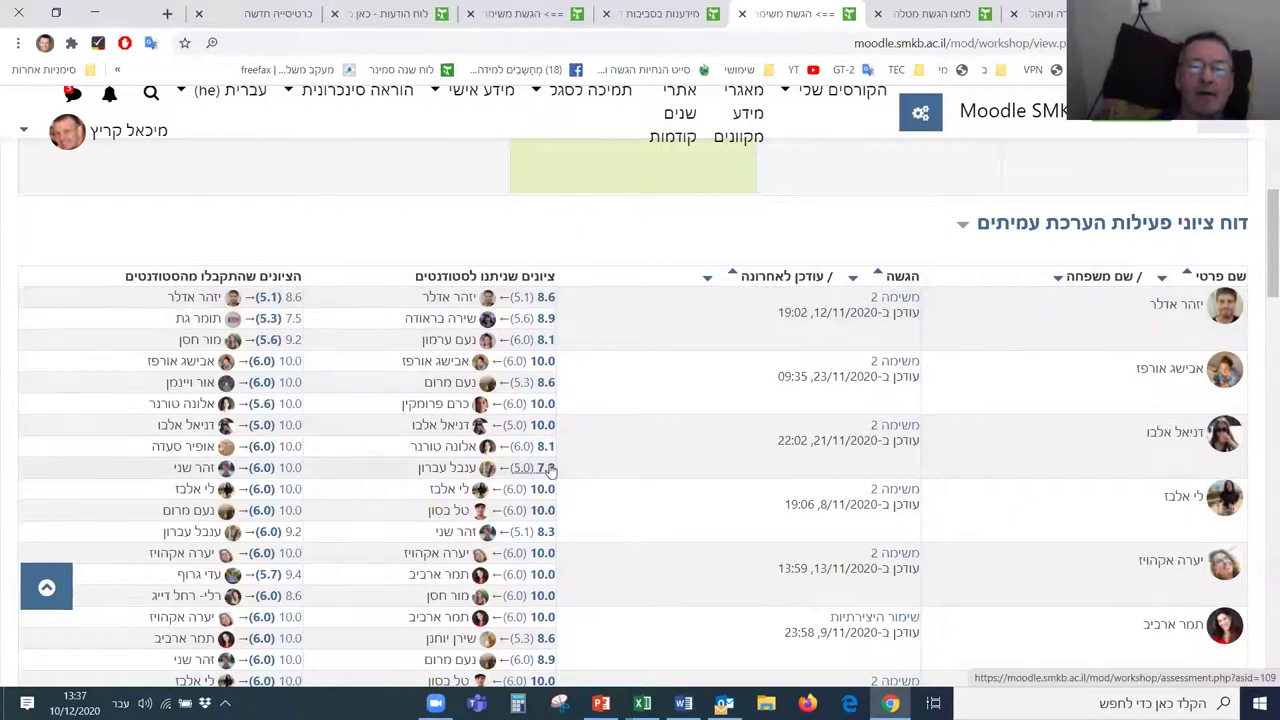
{"action": "scroll", "coordinate": [130, 433], "scroll_direction": "down", "scroll_amount": 3}
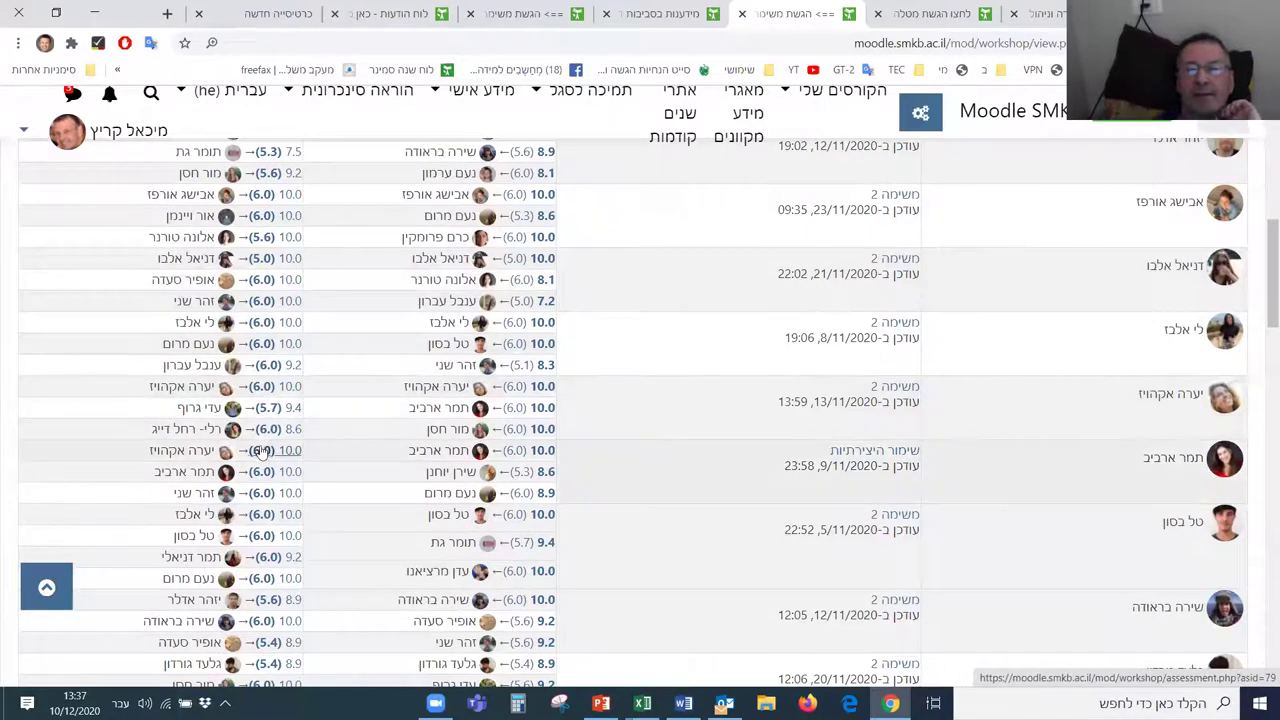
{"action": "scroll", "coordinate": [265, 450], "scroll_direction": "up", "scroll_amount": 5}
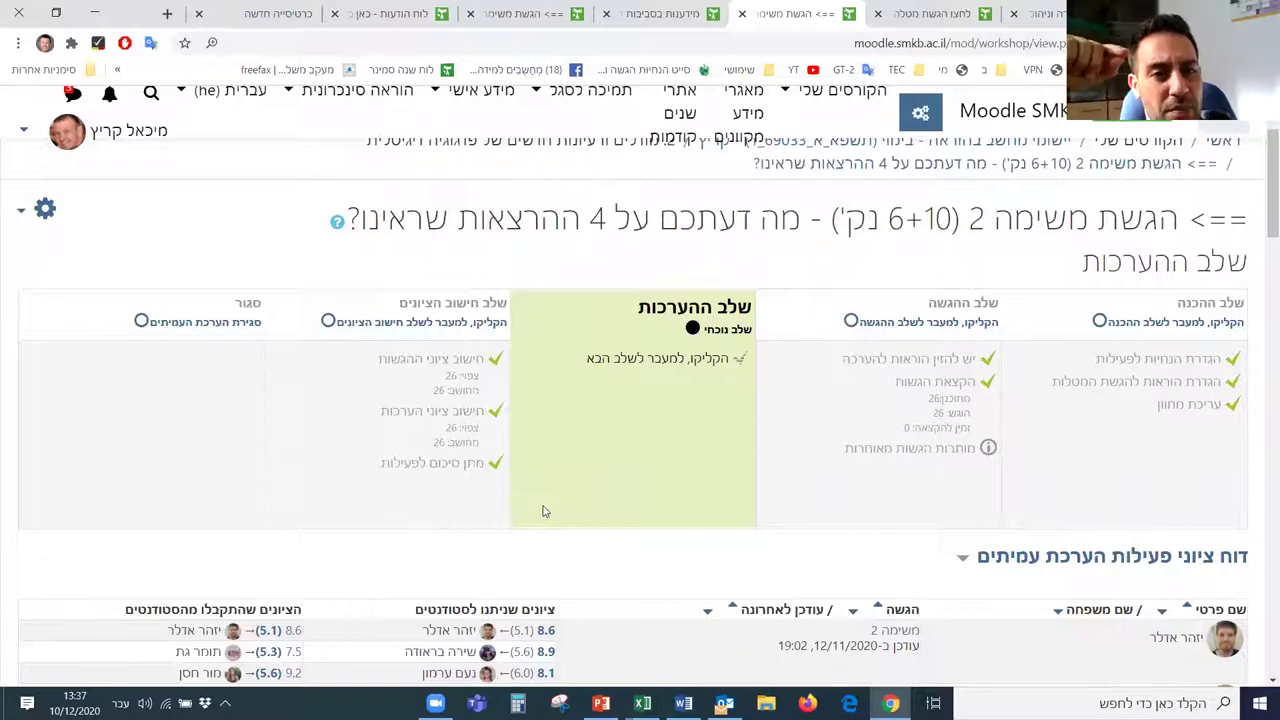
{"action": "scroll", "coordinate": [545, 511], "scroll_direction": "down", "scroll_amount": 4}
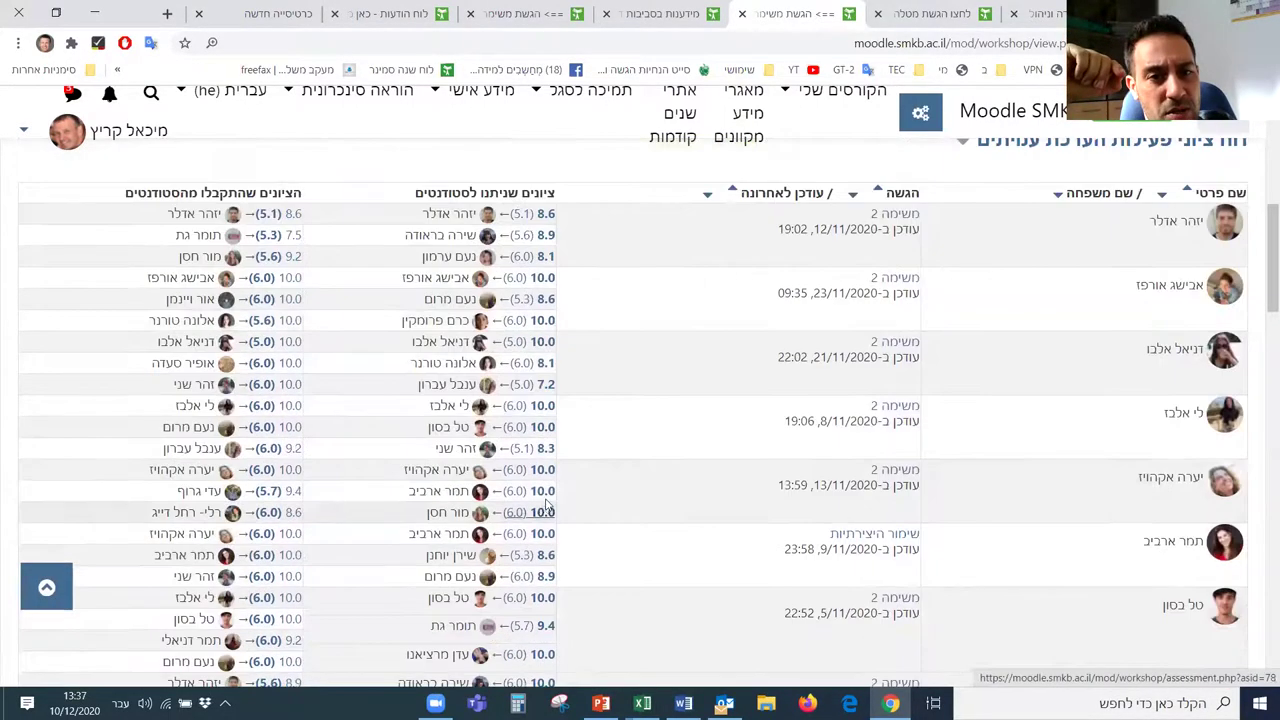
{"action": "scroll", "coordinate": [545, 505], "scroll_direction": "down", "scroll_amount": 3}
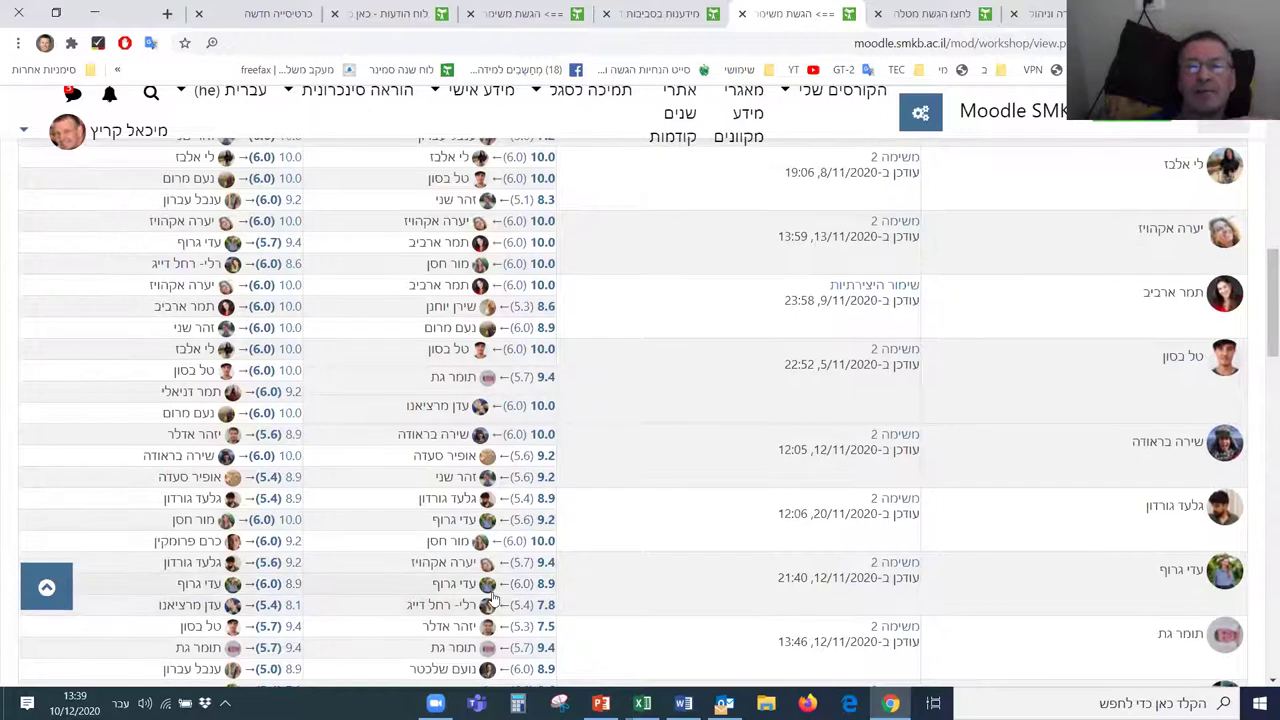
{"action": "key", "text": "F5"}
{"action": "scroll", "coordinate": [492, 597], "scroll_direction": "down", "scroll_amount": 3}
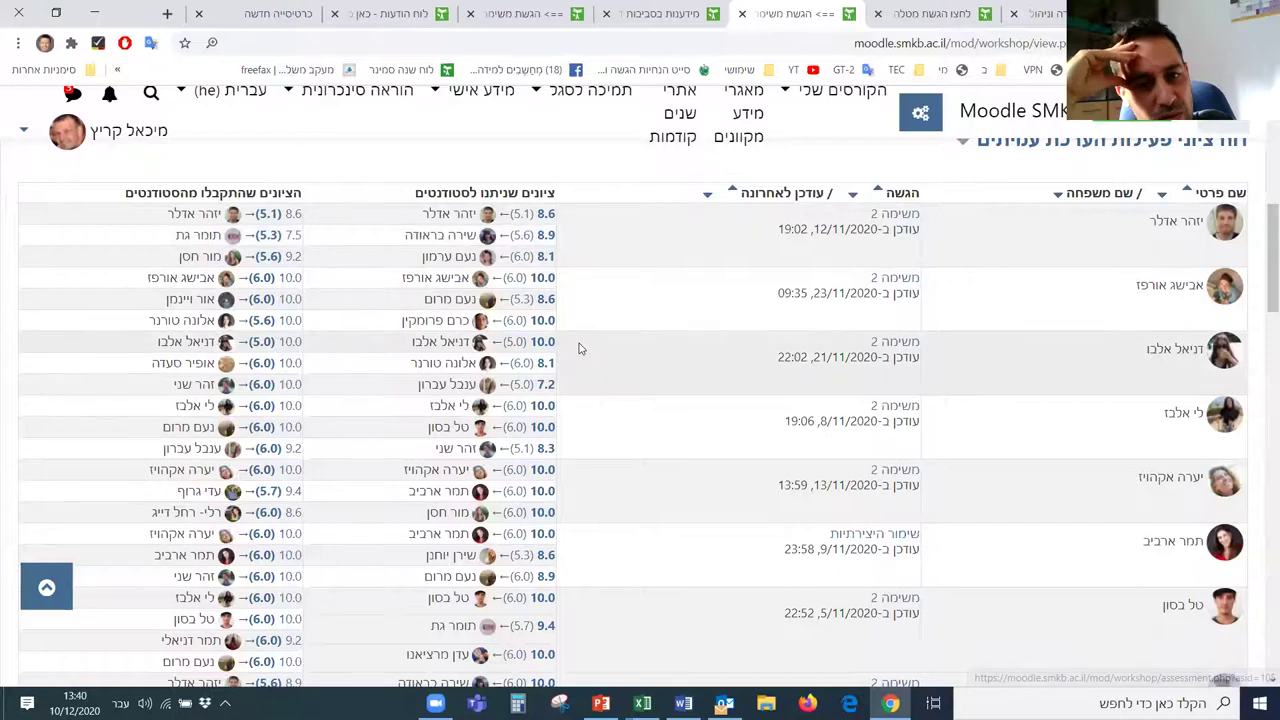
Step: Review the workshop's assessment phase overview and the grades report of submissions with given and received peer grades
{"action": "scroll", "coordinate": [577, 350], "scroll_direction": "up", "scroll_amount": 2}
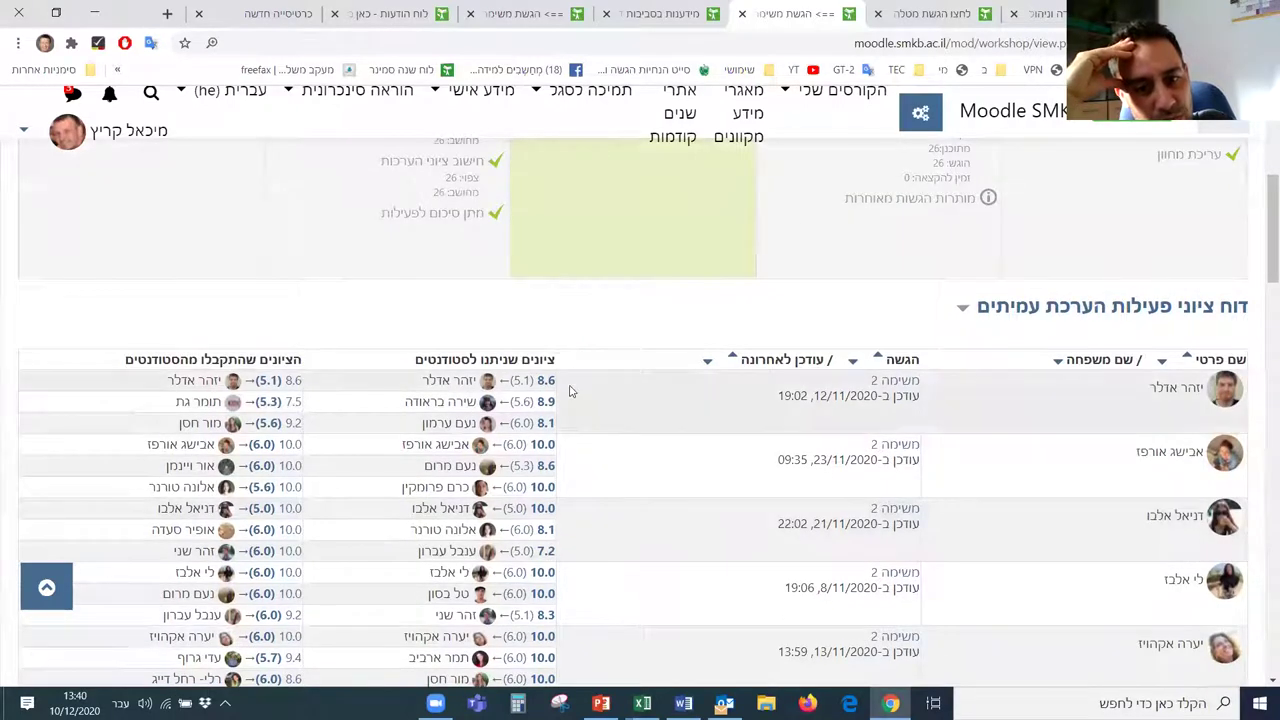
{"action": "scroll", "coordinate": [570, 412], "scroll_direction": "up", "scroll_amount": 3}
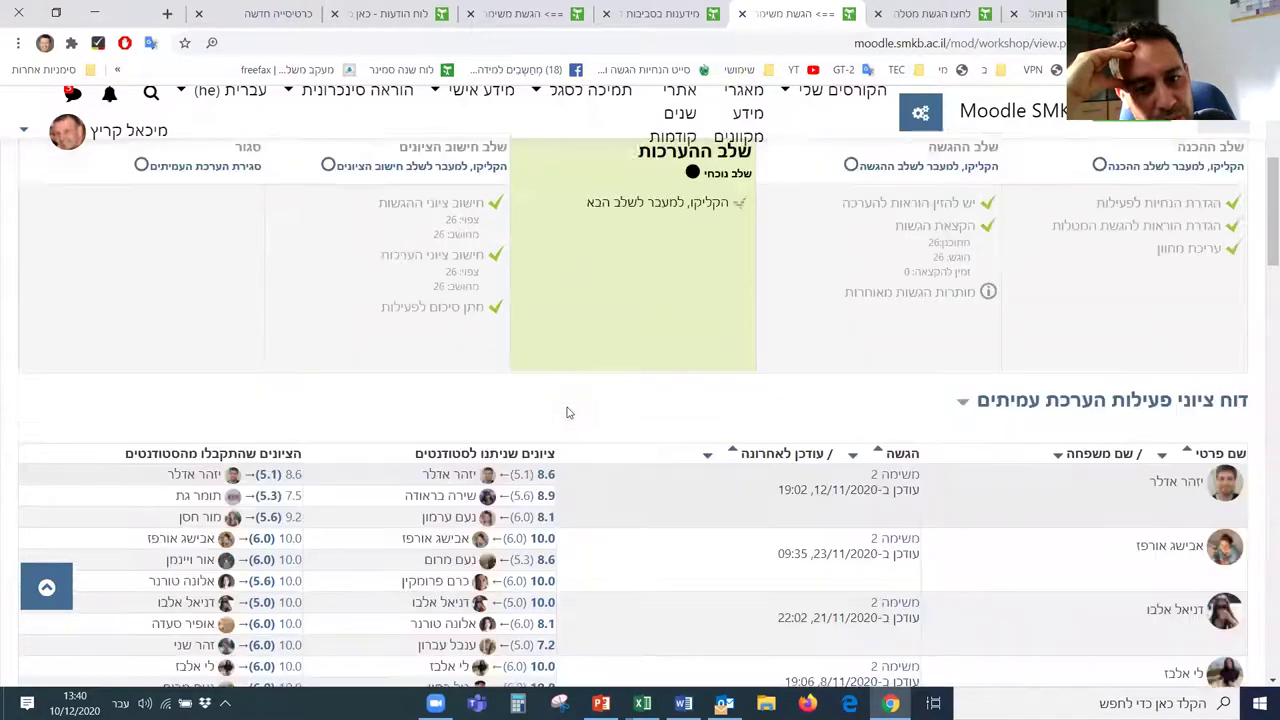
{"action": "scroll", "coordinate": [568, 412], "scroll_direction": "down", "scroll_amount": 3}
{"action": "scroll", "coordinate": [566, 412], "scroll_direction": "up", "scroll_amount": 4}
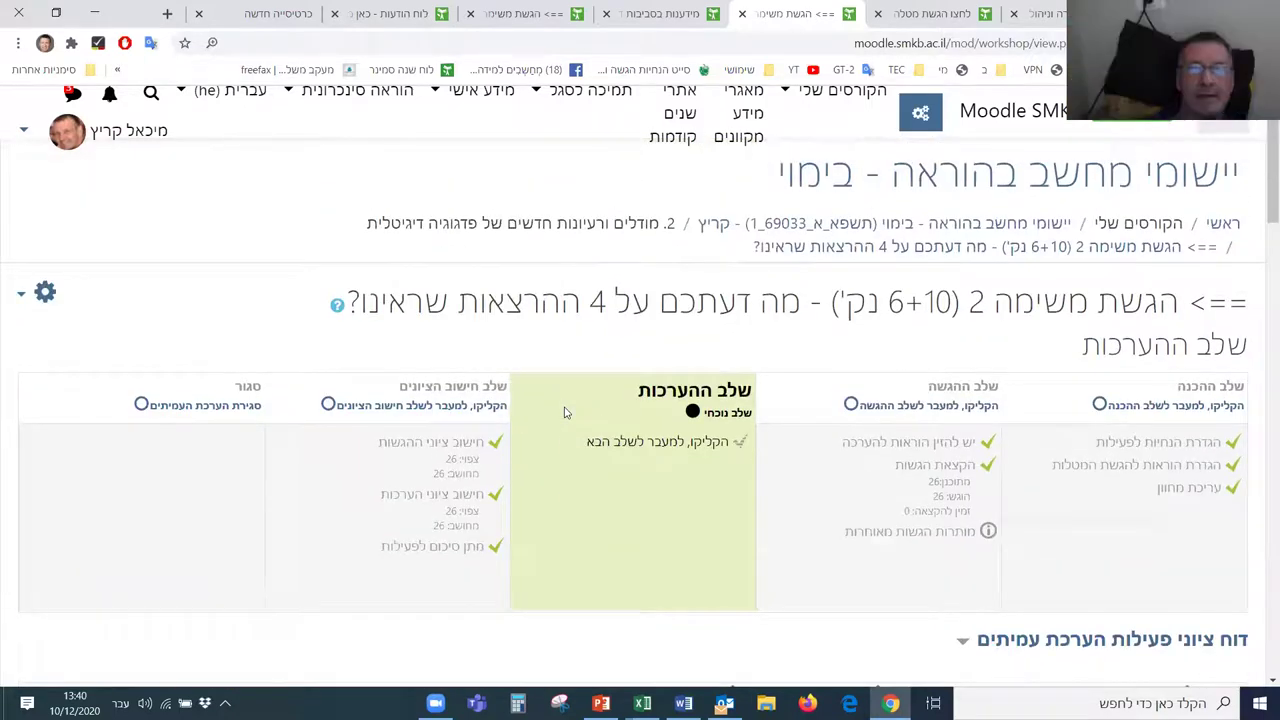
{"action": "scroll", "coordinate": [563, 411], "scroll_direction": "down", "scroll_amount": 2}
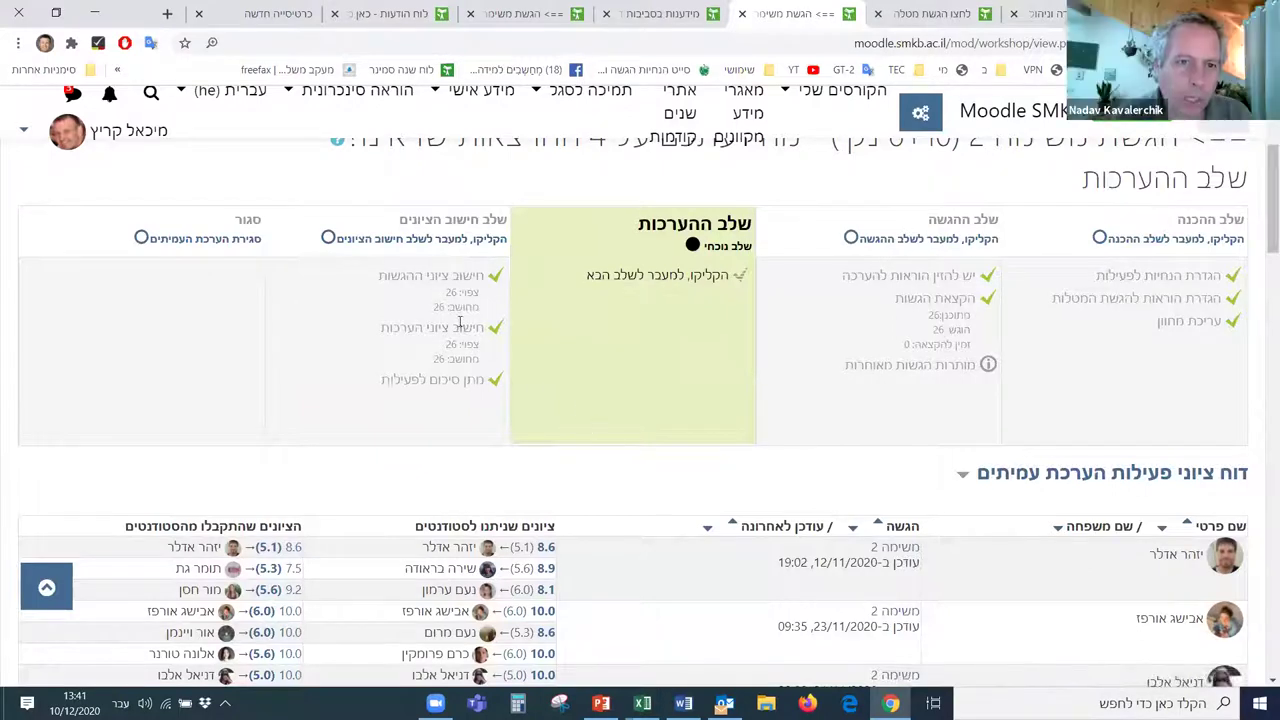
{"action": "scroll", "coordinate": [443, 300], "scroll_direction": "down", "scroll_amount": 2}
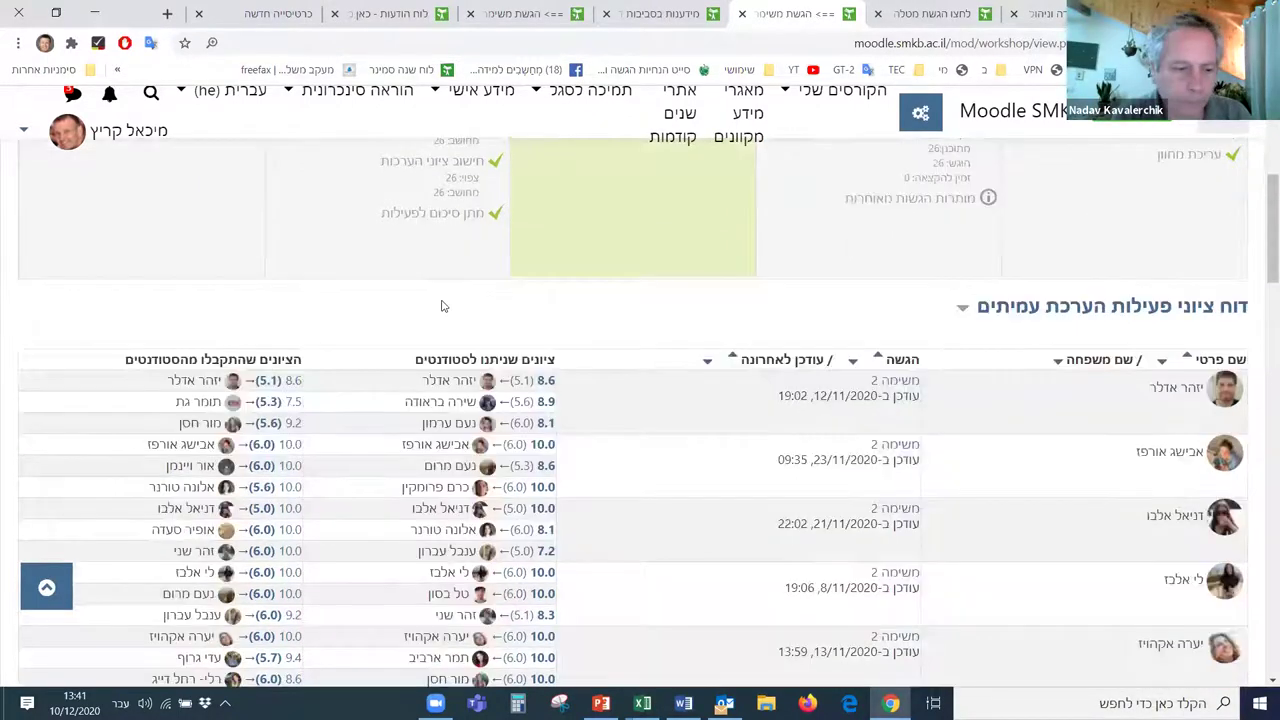
{"action": "scroll", "coordinate": [443, 300], "scroll_direction": "up", "scroll_amount": 2}
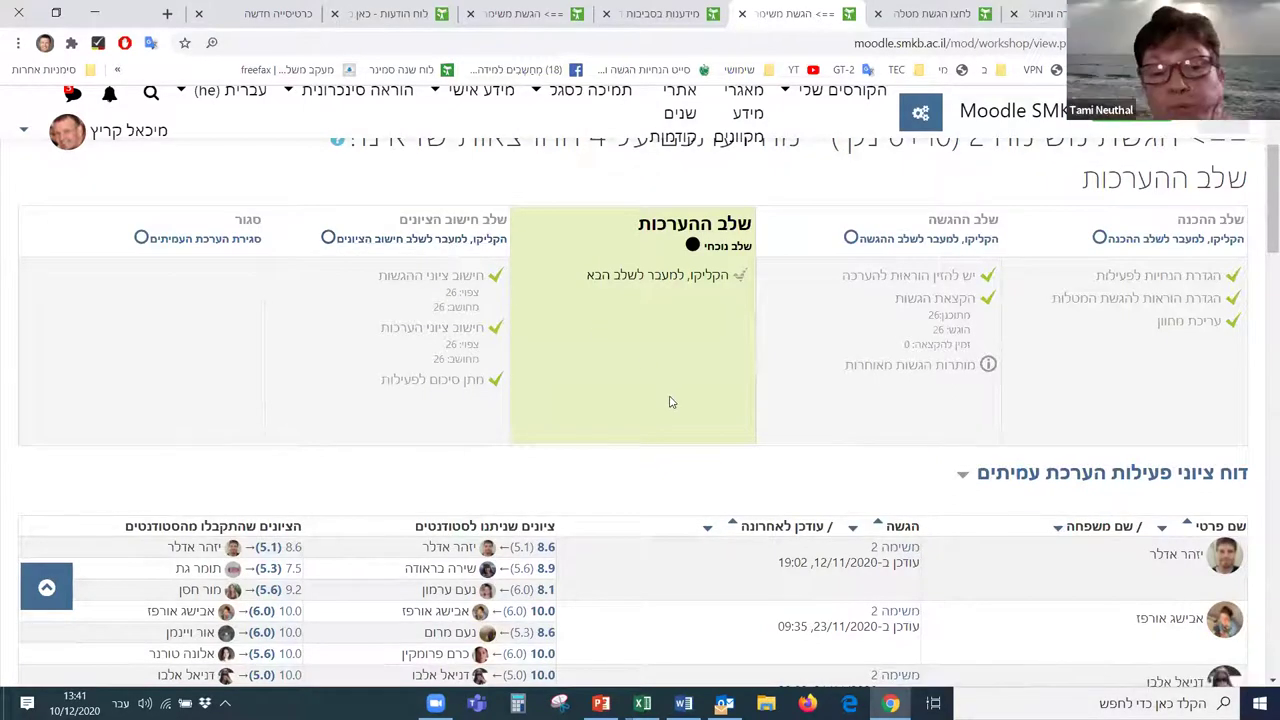
{"action": "scroll", "coordinate": [671, 402], "scroll_direction": "down", "scroll_amount": 3}
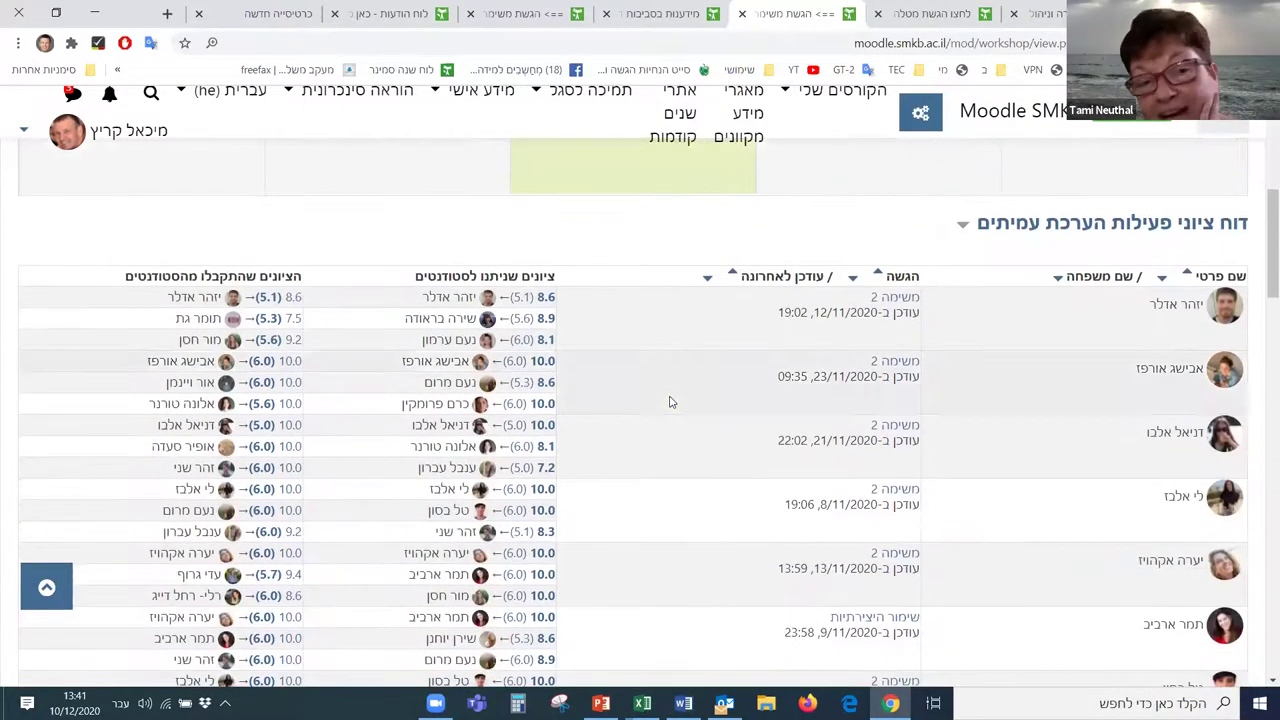
{"action": "scroll", "coordinate": [671, 402], "scroll_direction": "down", "scroll_amount": 2}
{"action": "scroll", "coordinate": [671, 402], "scroll_direction": "up", "scroll_amount": 1}
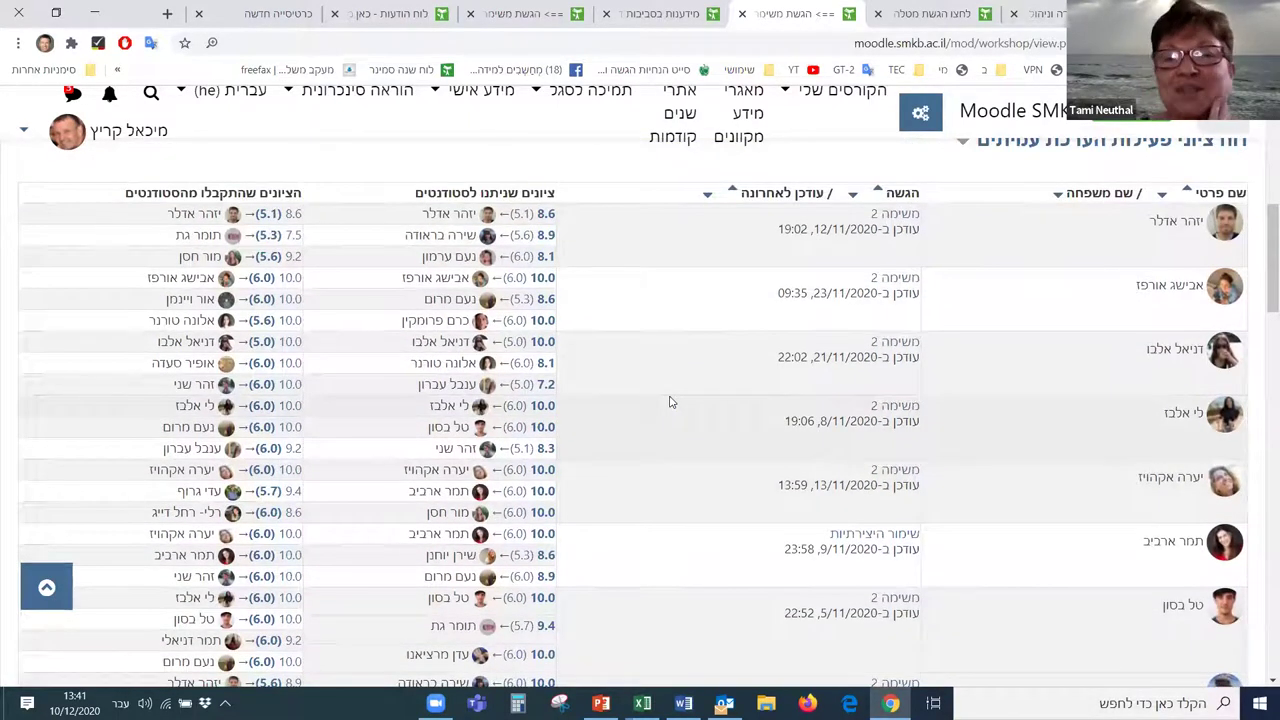
{"action": "scroll", "coordinate": [671, 402], "scroll_direction": "up", "scroll_amount": 4}
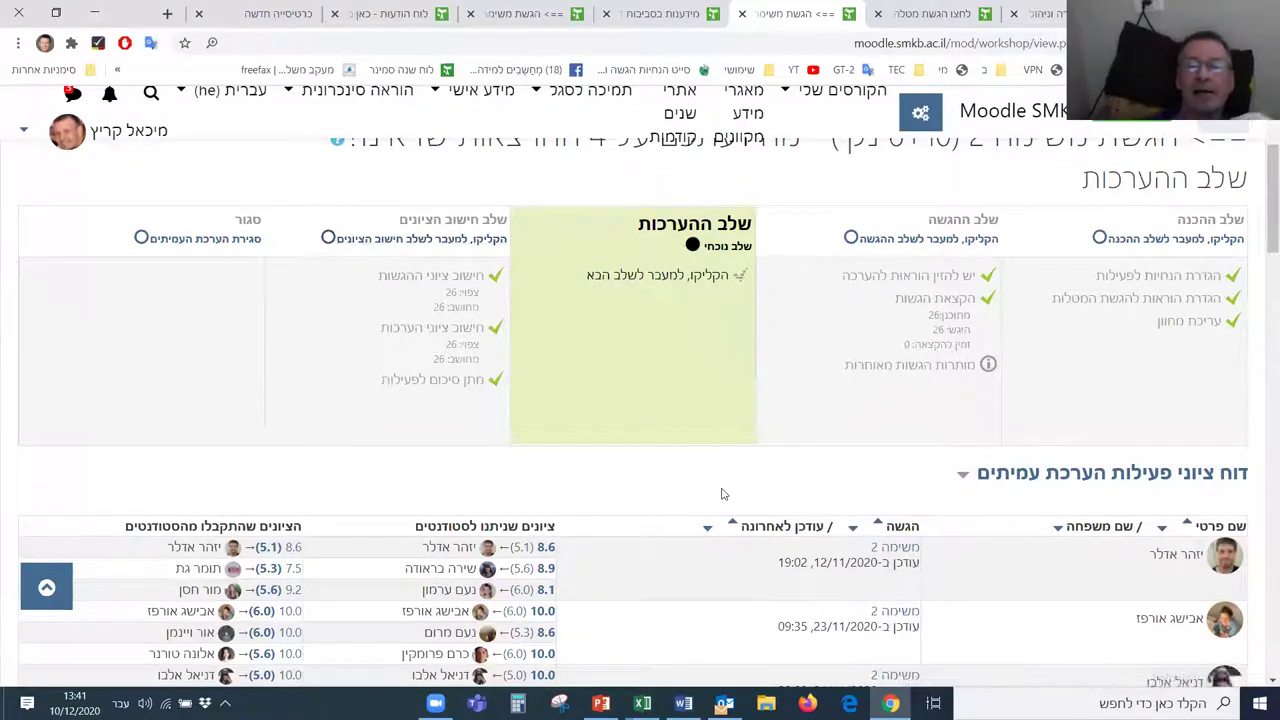
{"action": "scroll", "coordinate": [722, 493], "scroll_direction": "down", "scroll_amount": 2}
{"action": "scroll", "coordinate": [722, 493], "scroll_direction": "down", "scroll_amount": 2}
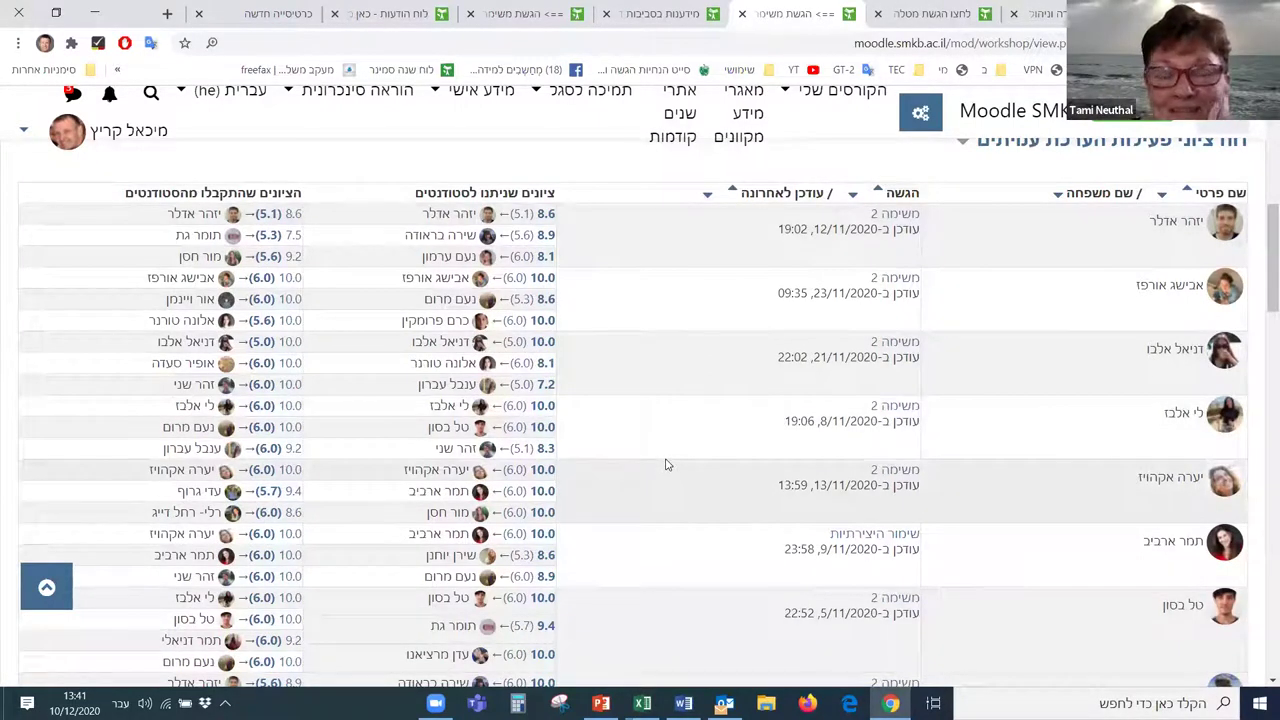
{"action": "scroll", "coordinate": [665, 464], "scroll_direction": "down", "scroll_amount": 2}
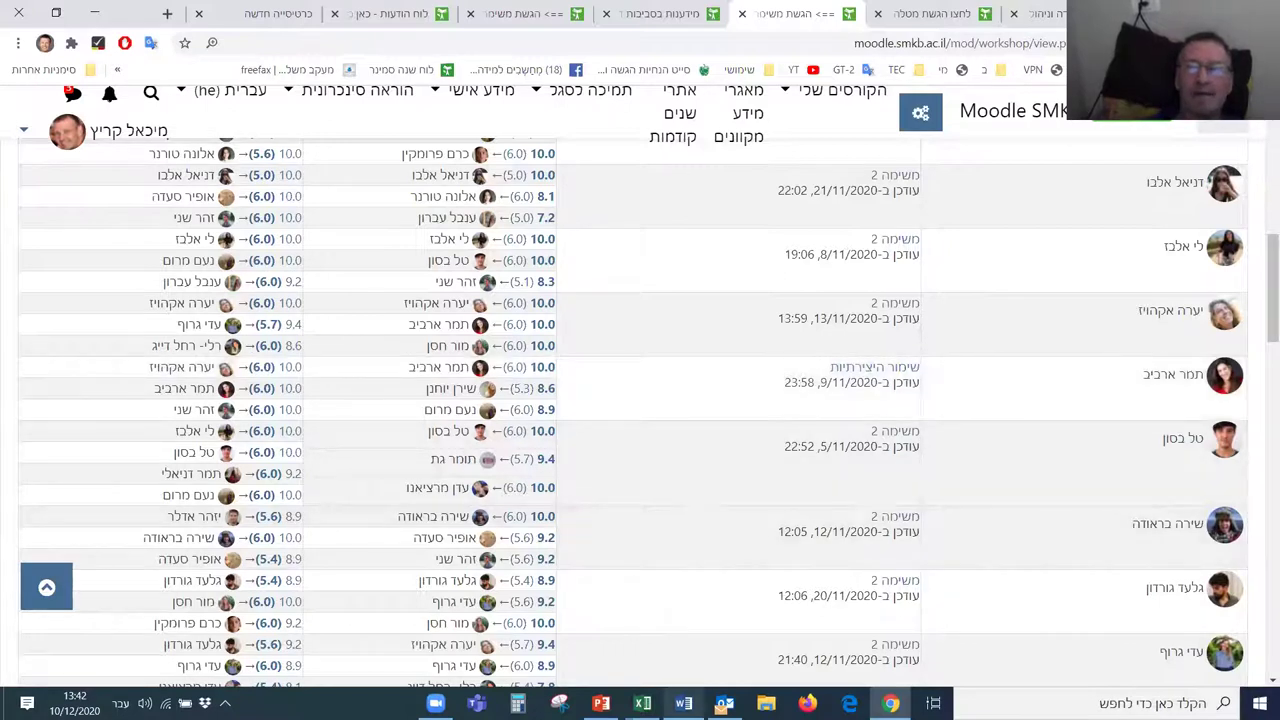
Step: Switch to the Word reminders document and highlight the message for students who have not completed the peer assessment of assignment 2
{"action": "mouse_move", "coordinate": [683, 703]}
{"action": "left_click", "coordinate": [692, 617]}
{"action": "scroll", "coordinate": [656, 524], "scroll_direction": "down", "scroll_amount": 2}
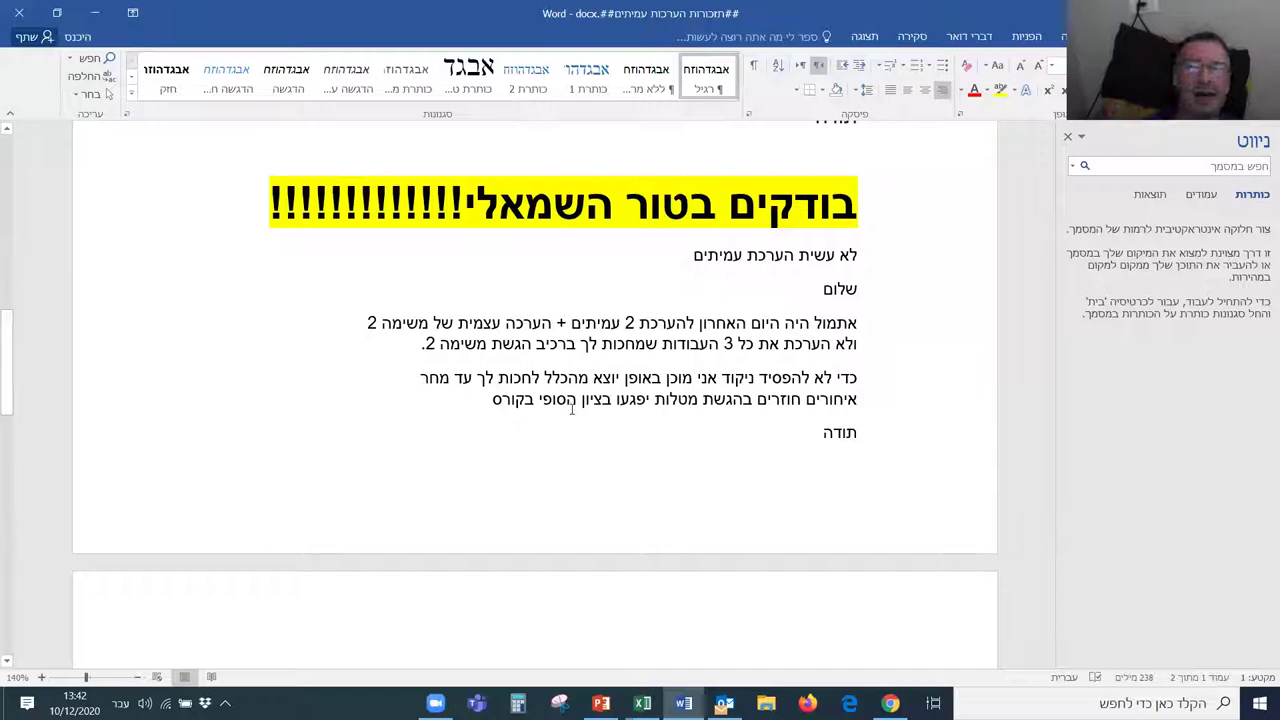
{"action": "left_click_drag", "start_coordinate": [895, 256], "coordinate": [891, 432]}
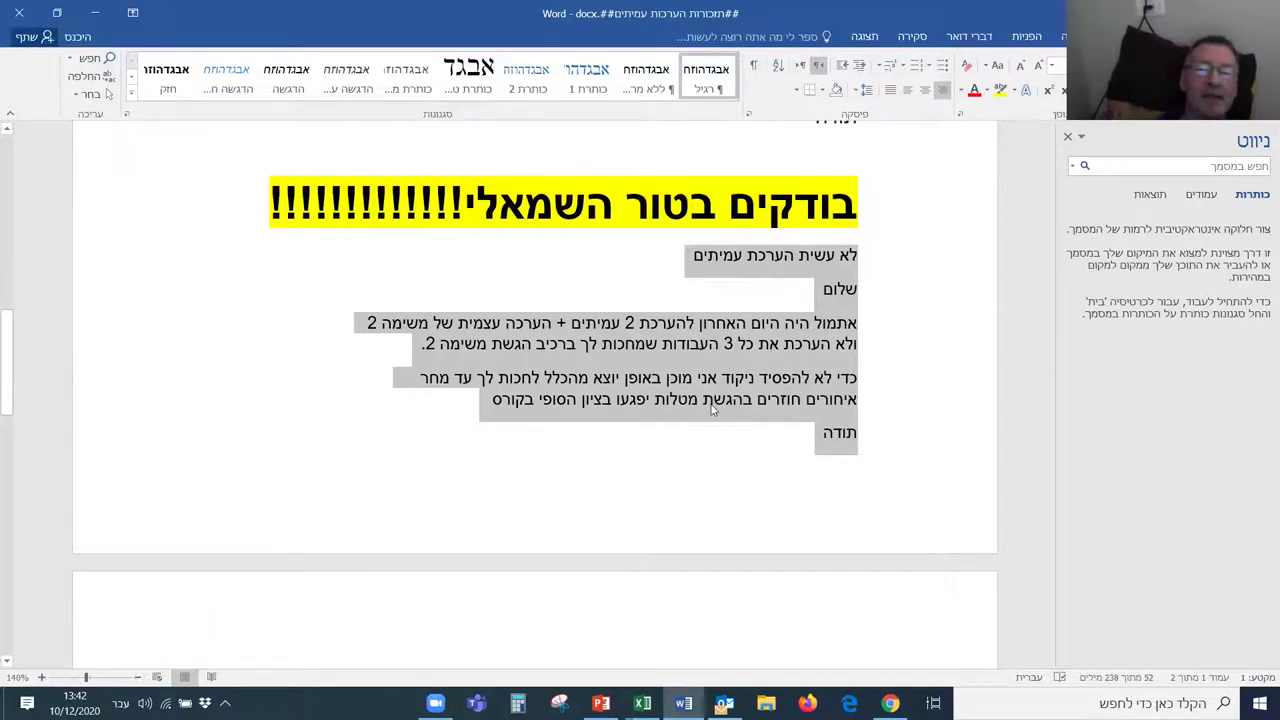
{"action": "scroll", "coordinate": [668, 446], "scroll_direction": "down", "scroll_amount": 1}
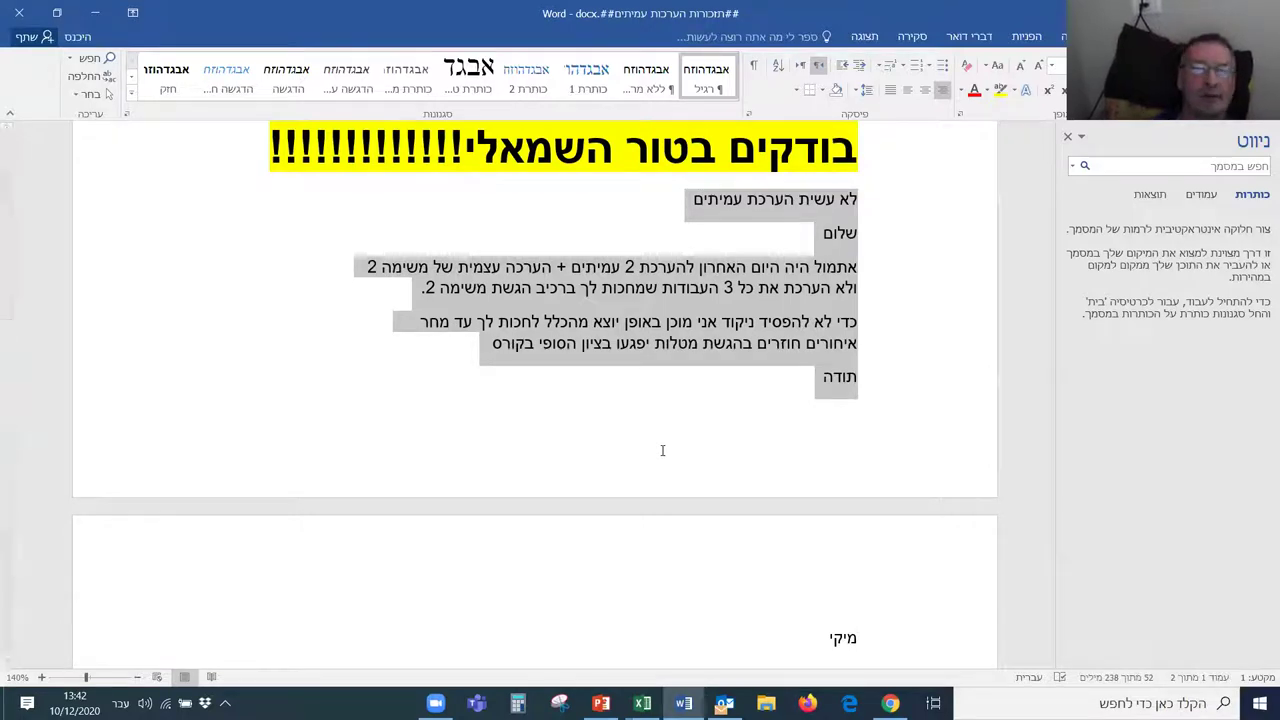
Step: Return to the Moodle workshop in Chrome and switch it to the grading evaluation phase (שלב חישוב הציונים), confirming the change
{"action": "key", "text": "alt+Tab"}
{"action": "scroll", "coordinate": [652, 455], "scroll_direction": "up", "scroll_amount": 5}
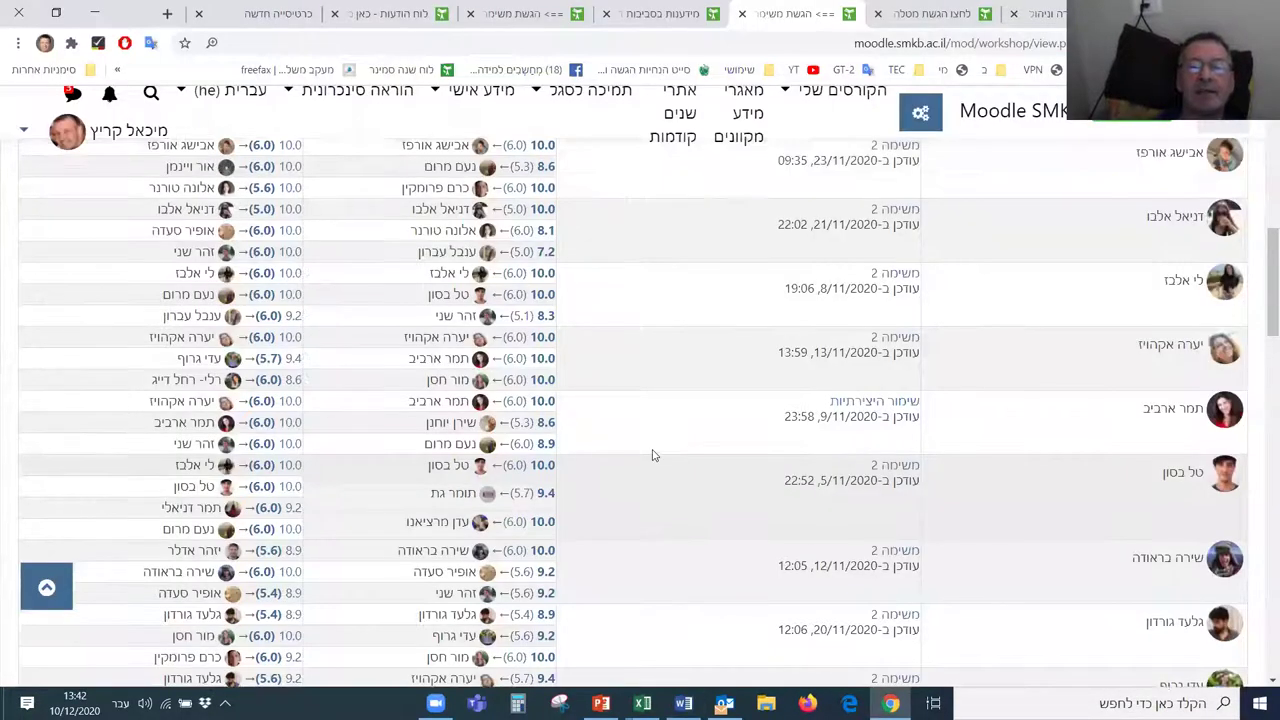
{"action": "scroll", "coordinate": [652, 455], "scroll_direction": "up", "scroll_amount": 3}
{"action": "scroll", "coordinate": [447, 272], "scroll_direction": "down", "scroll_amount": 2}
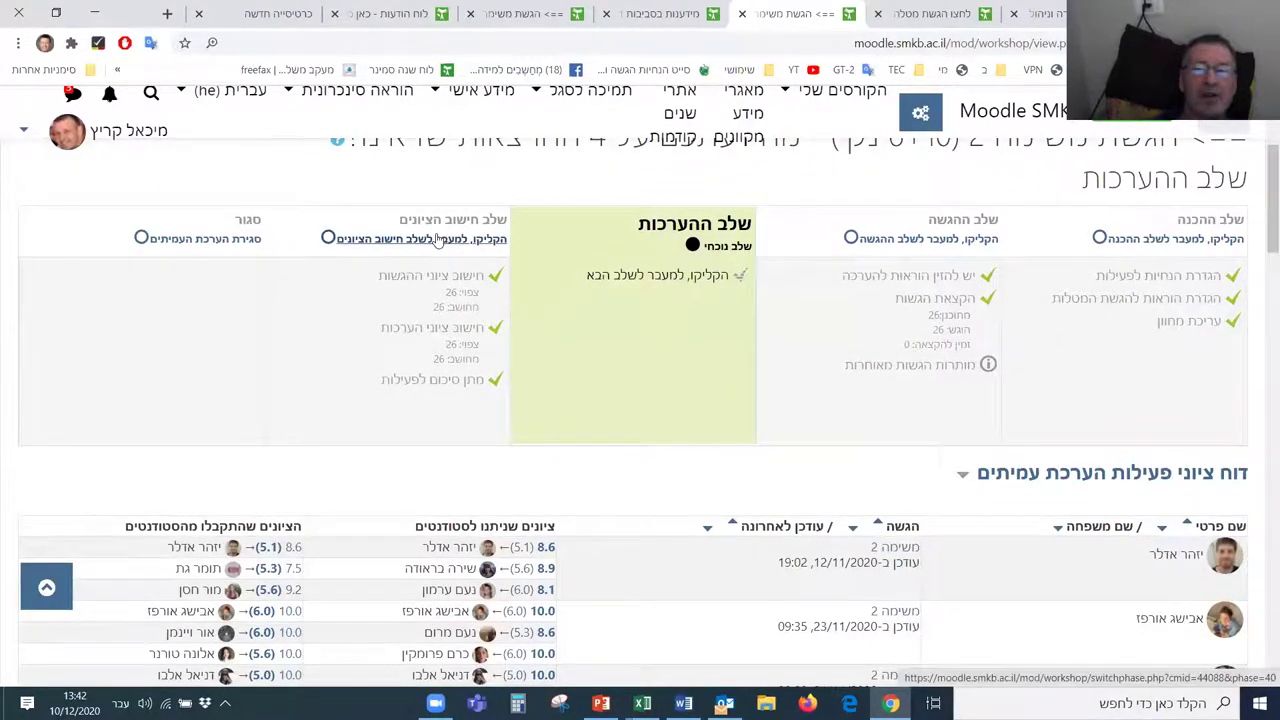
{"action": "left_click", "coordinate": [437, 238]}
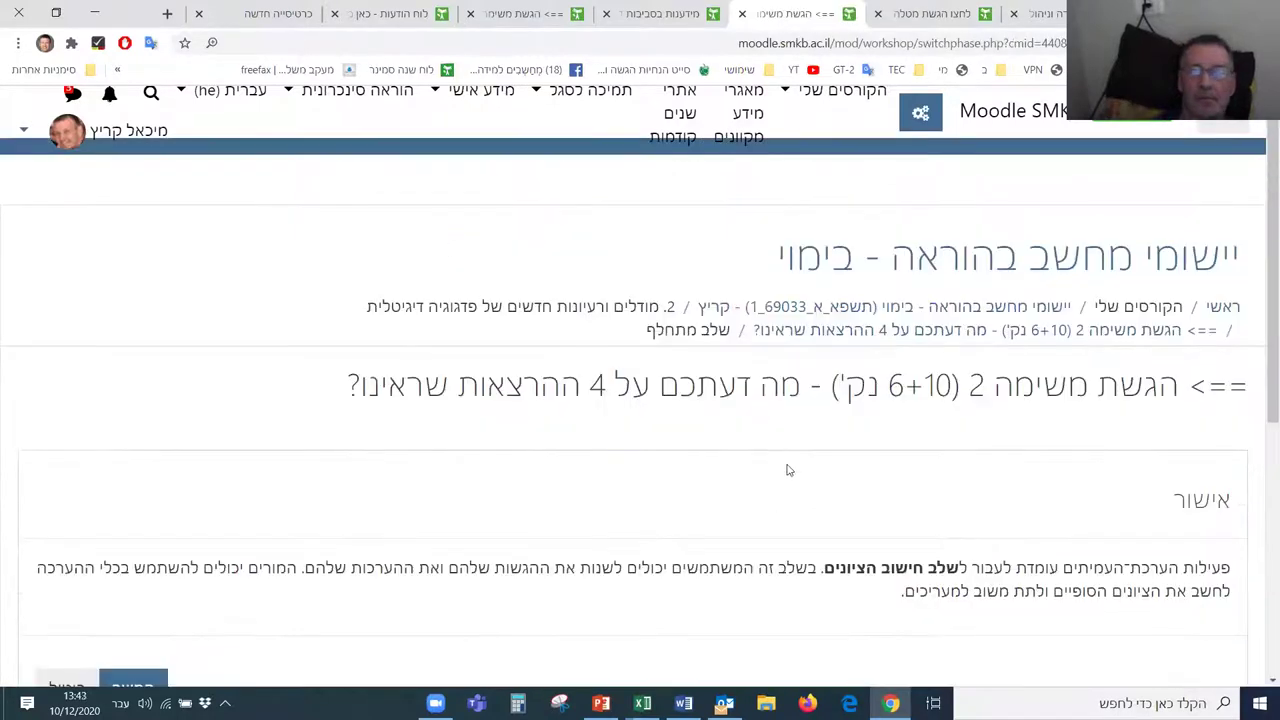
{"action": "scroll", "coordinate": [787, 471], "scroll_direction": "down", "scroll_amount": 3}
{"action": "left_click", "coordinate": [140, 358]}
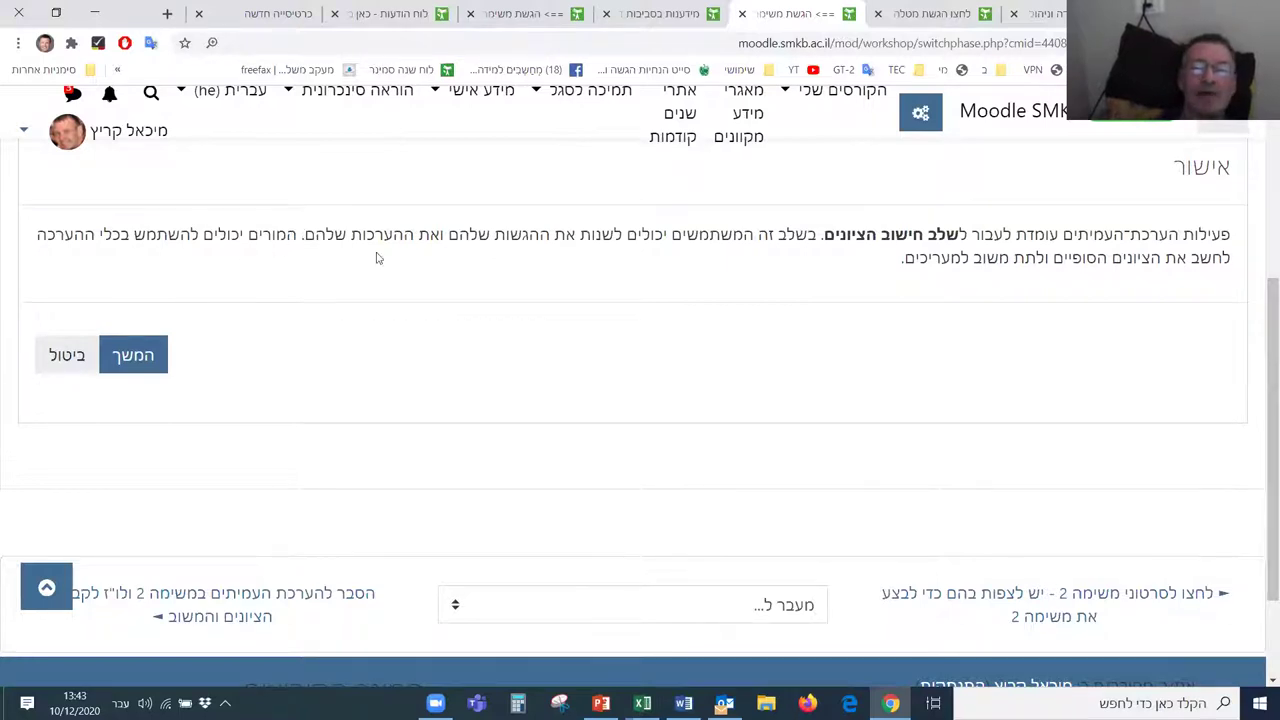
{"action": "left_click_drag", "start_coordinate": [297, 236], "coordinate": [890, 275]}
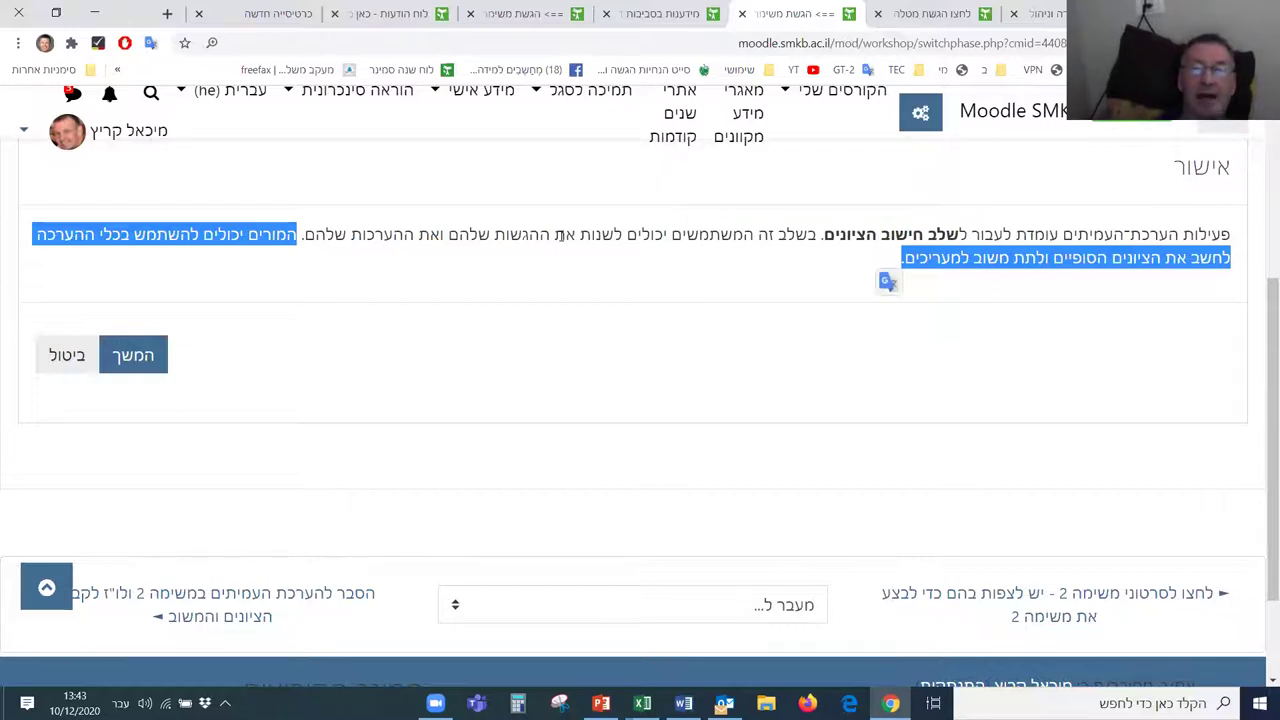
{"action": "left_click", "coordinate": [131, 358]}
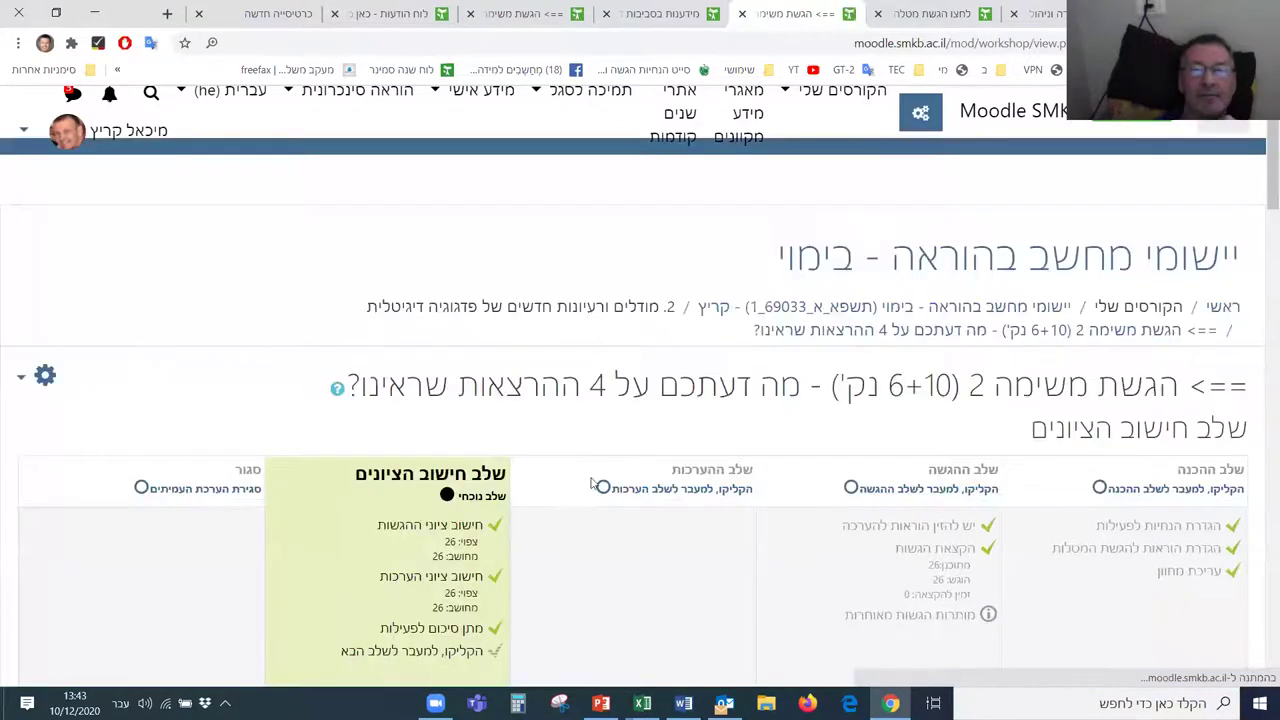
Step: Examine the grades report in the grading evaluation phase, comparing the submission grades, assessment grades and overridden grades of all students
{"action": "scroll", "coordinate": [663, 500], "scroll_direction": "down", "scroll_amount": 8}
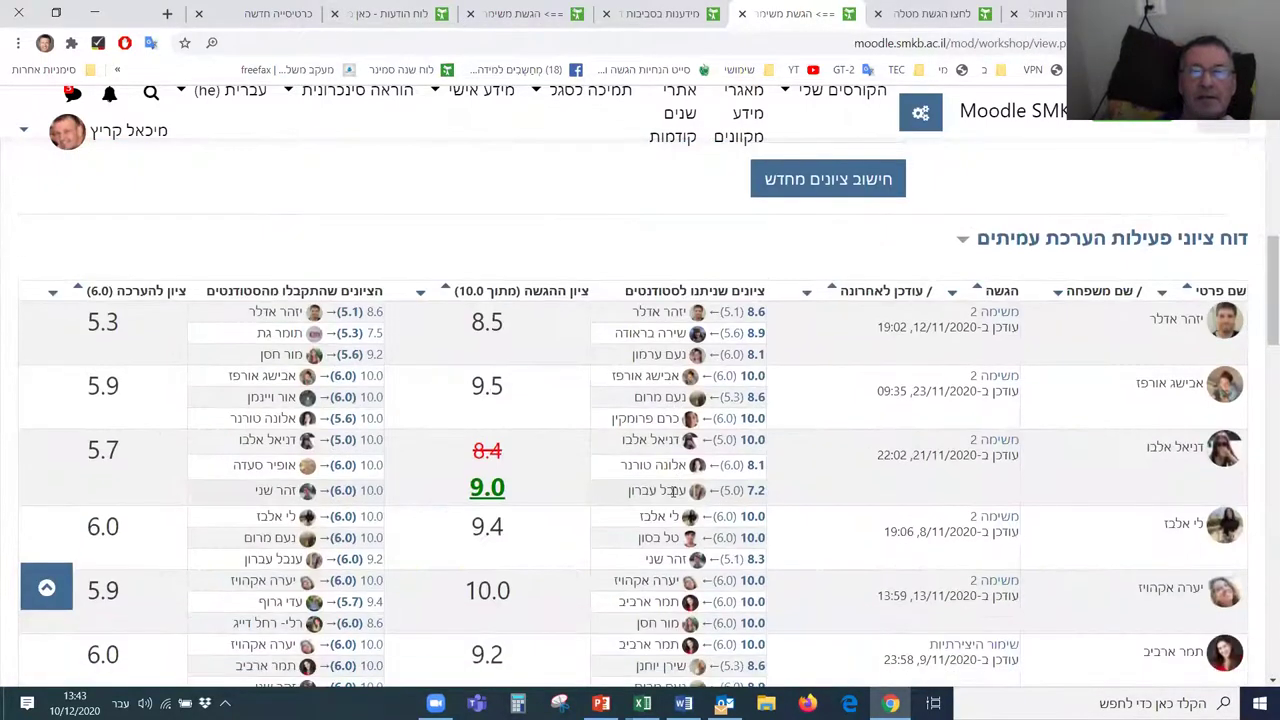
{"action": "scroll", "coordinate": [673, 490], "scroll_direction": "down", "scroll_amount": 1}
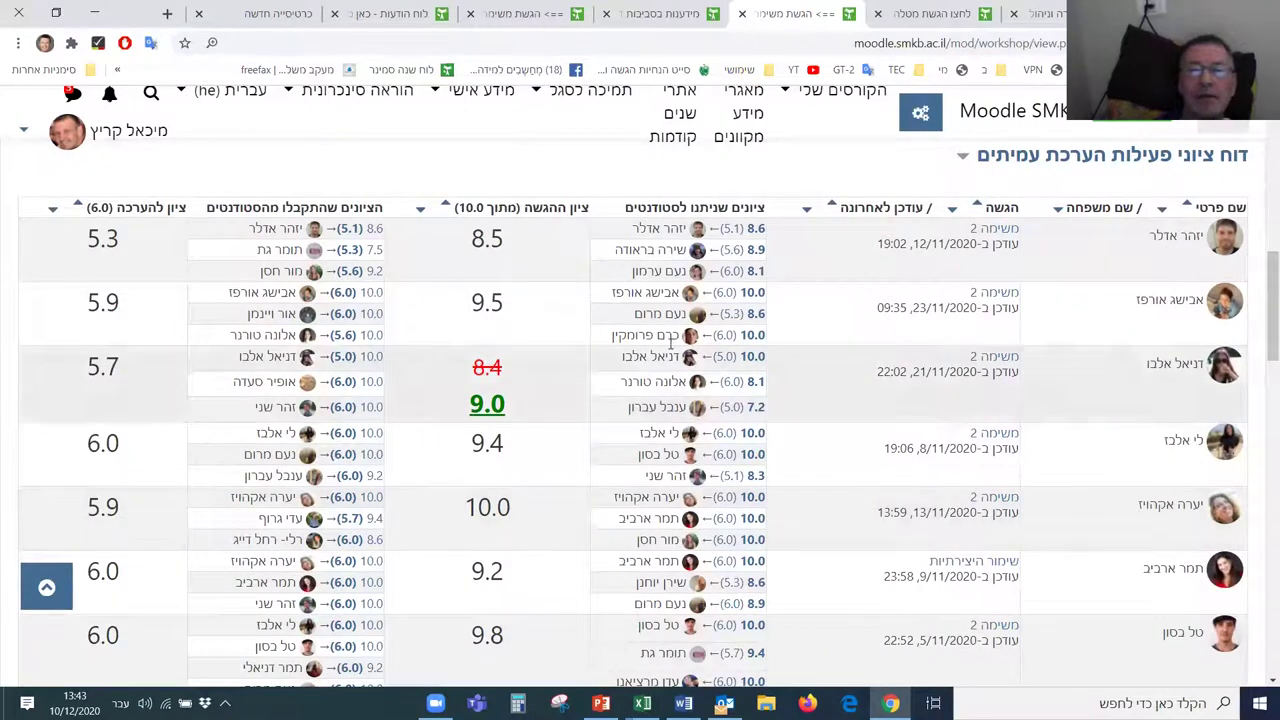
{"action": "scroll", "coordinate": [428, 598], "scroll_direction": "down", "scroll_amount": 1}
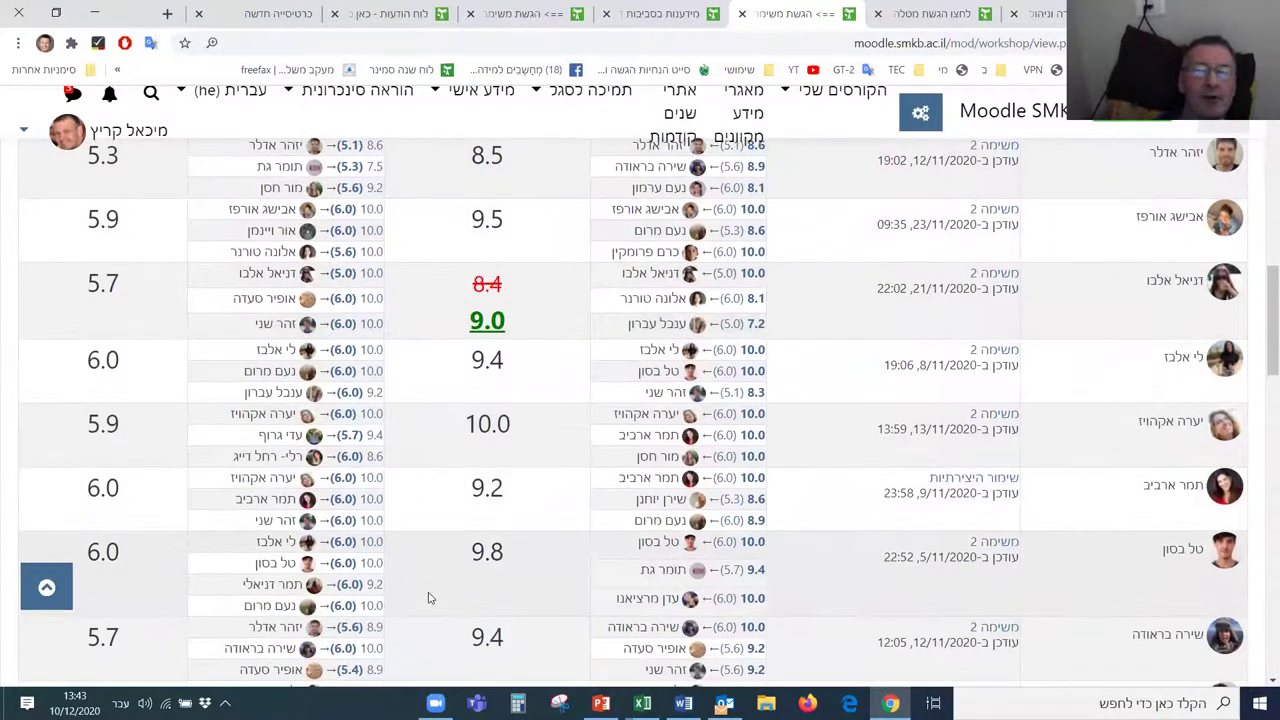
{"action": "scroll", "coordinate": [500, 450], "scroll_direction": "up", "scroll_amount": 2}
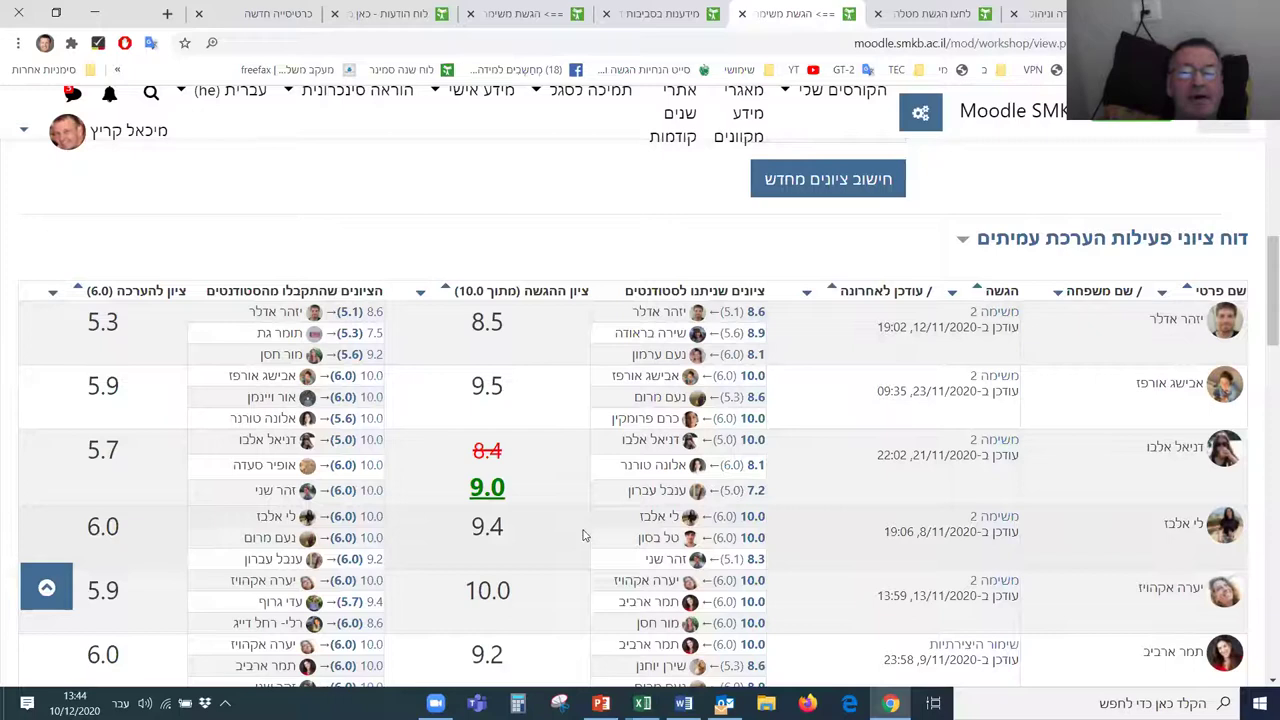
{"action": "scroll", "coordinate": [587, 528], "scroll_direction": "down", "scroll_amount": 1}
{"action": "scroll", "coordinate": [589, 525], "scroll_direction": "down", "scroll_amount": 3}
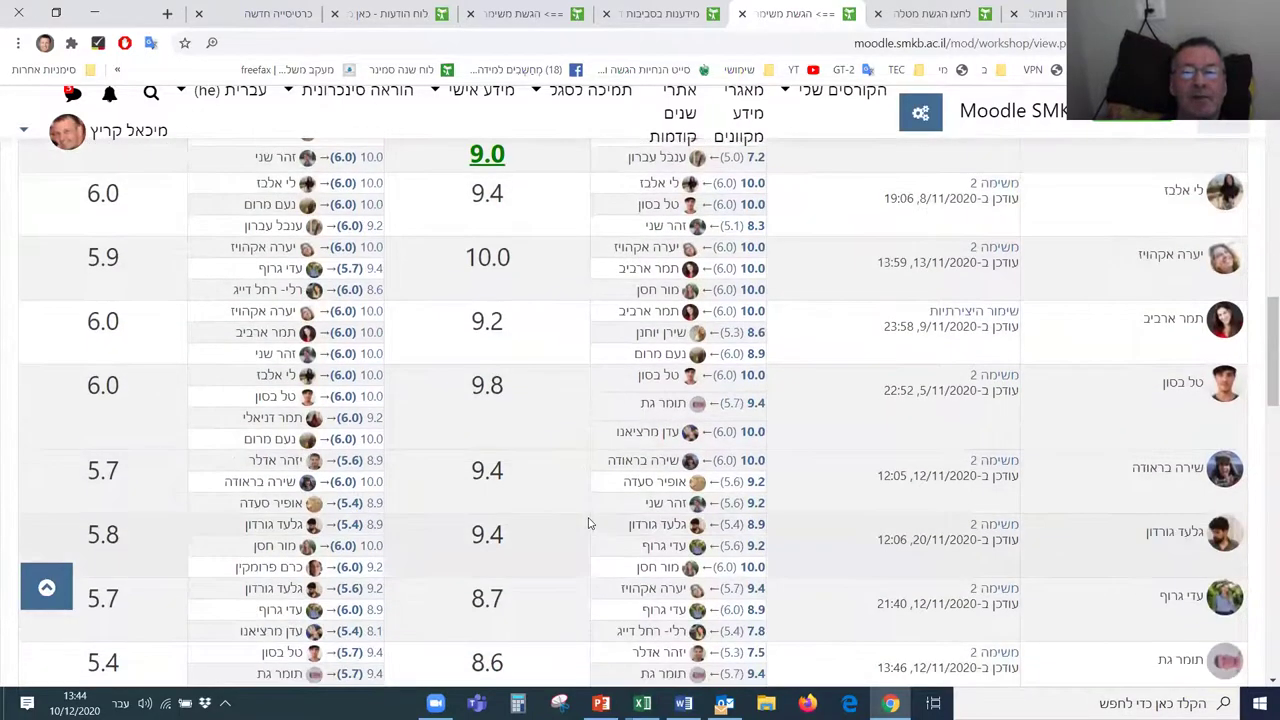
{"action": "scroll", "coordinate": [590, 523], "scroll_direction": "up", "scroll_amount": 3}
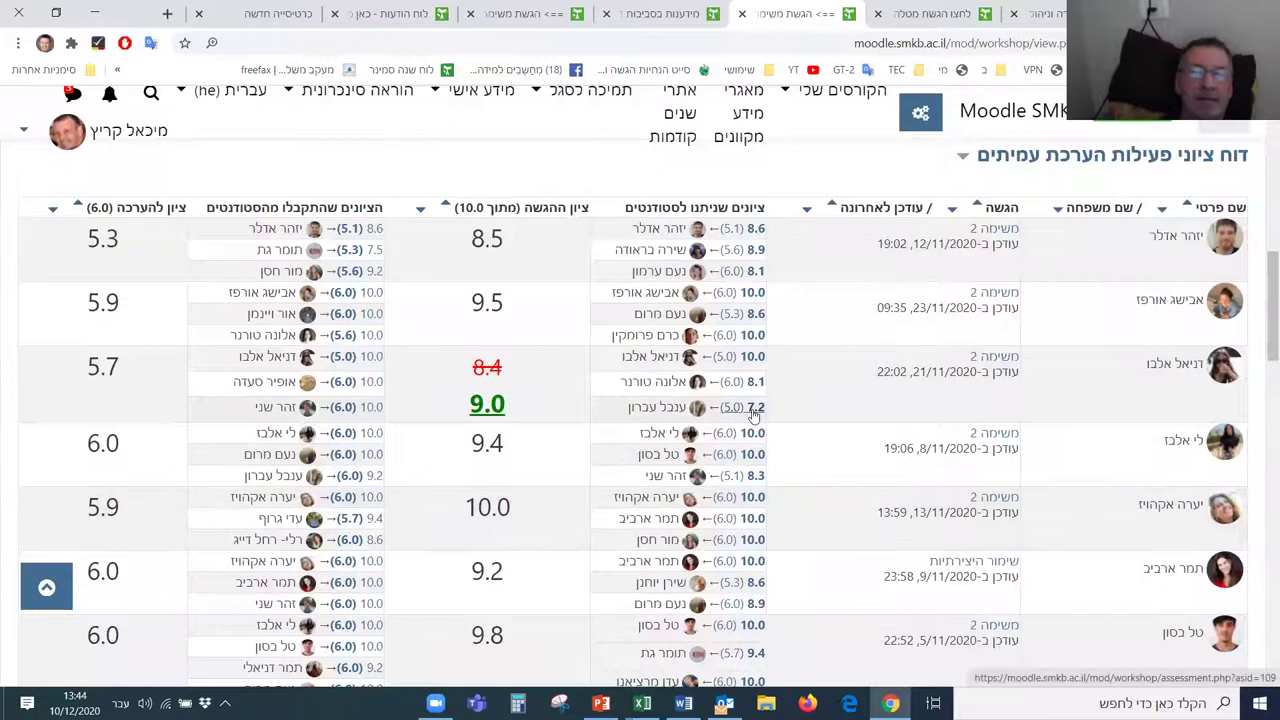
{"action": "scroll", "coordinate": [591, 521], "scroll_direction": "down", "scroll_amount": 5}
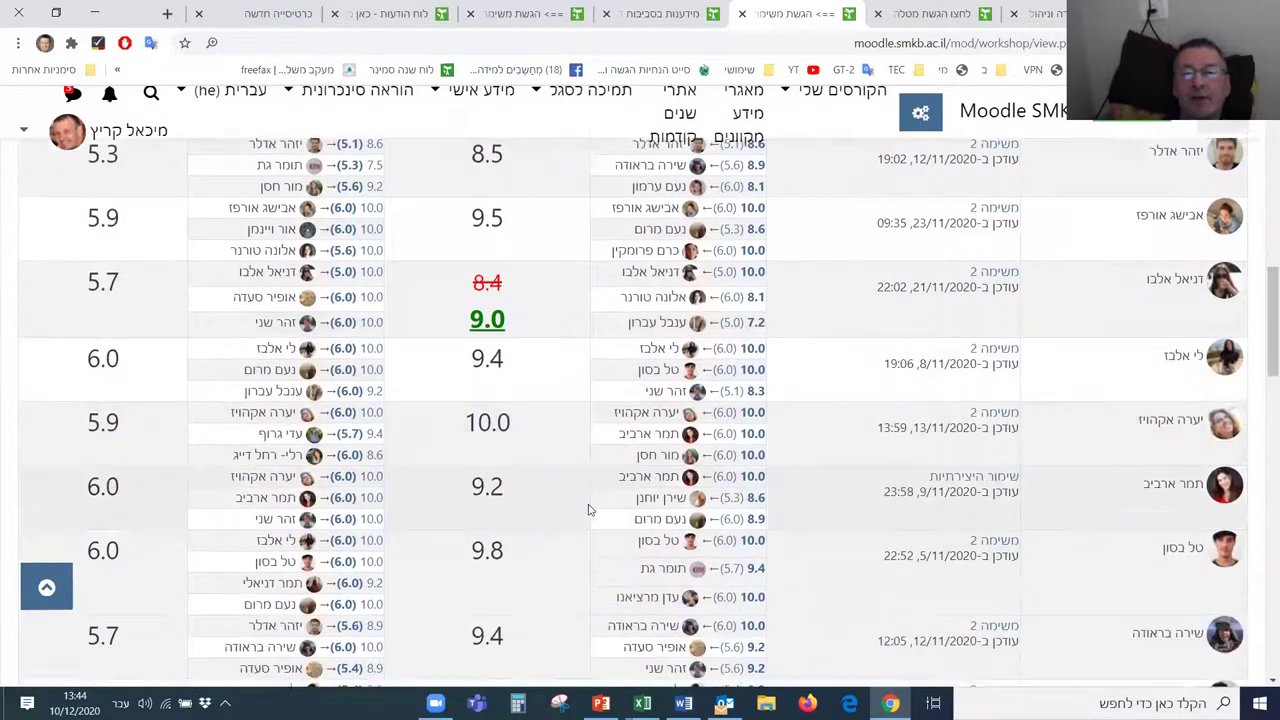
{"action": "scroll", "coordinate": [591, 503], "scroll_direction": "down", "scroll_amount": 15}
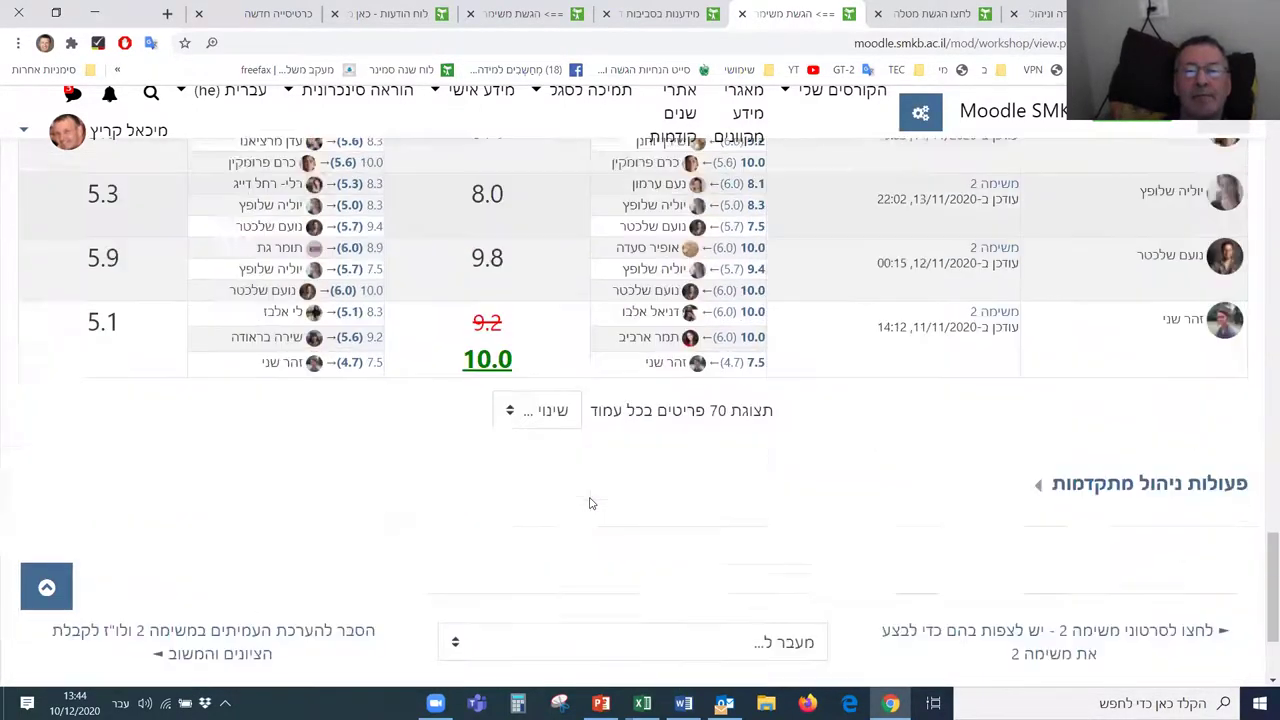
{"action": "scroll", "coordinate": [591, 503], "scroll_direction": "up", "scroll_amount": 20}
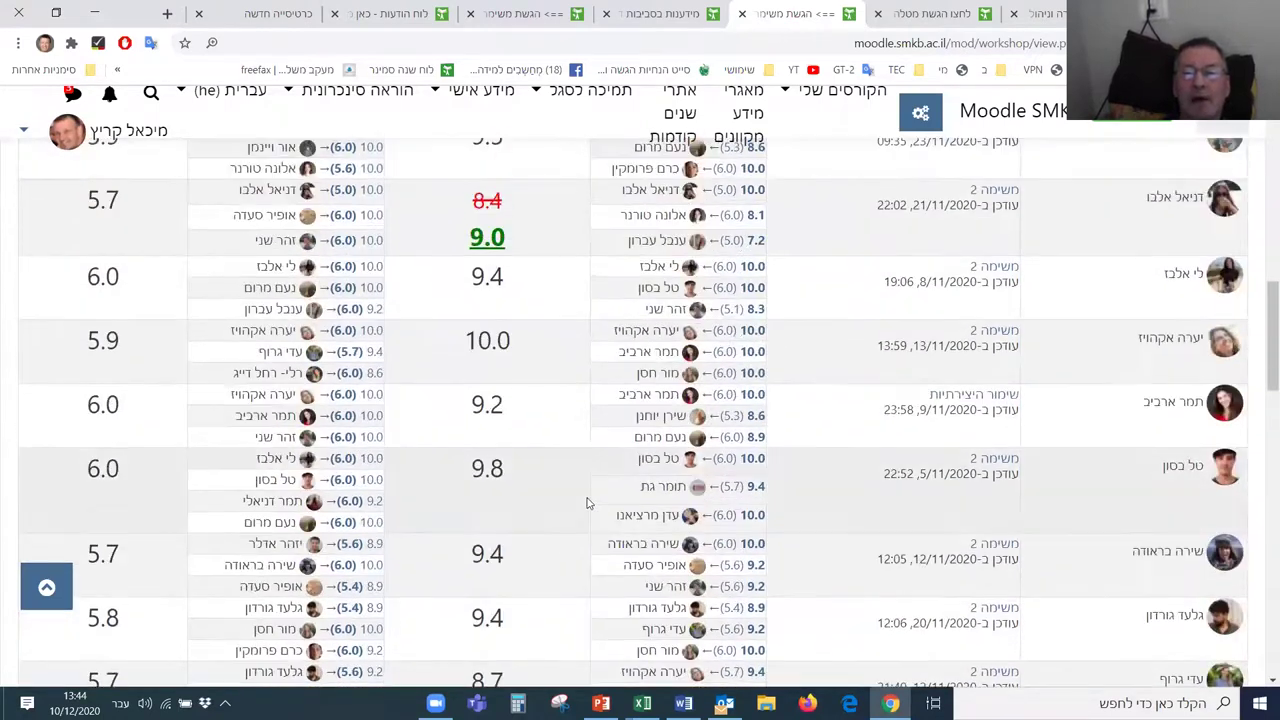
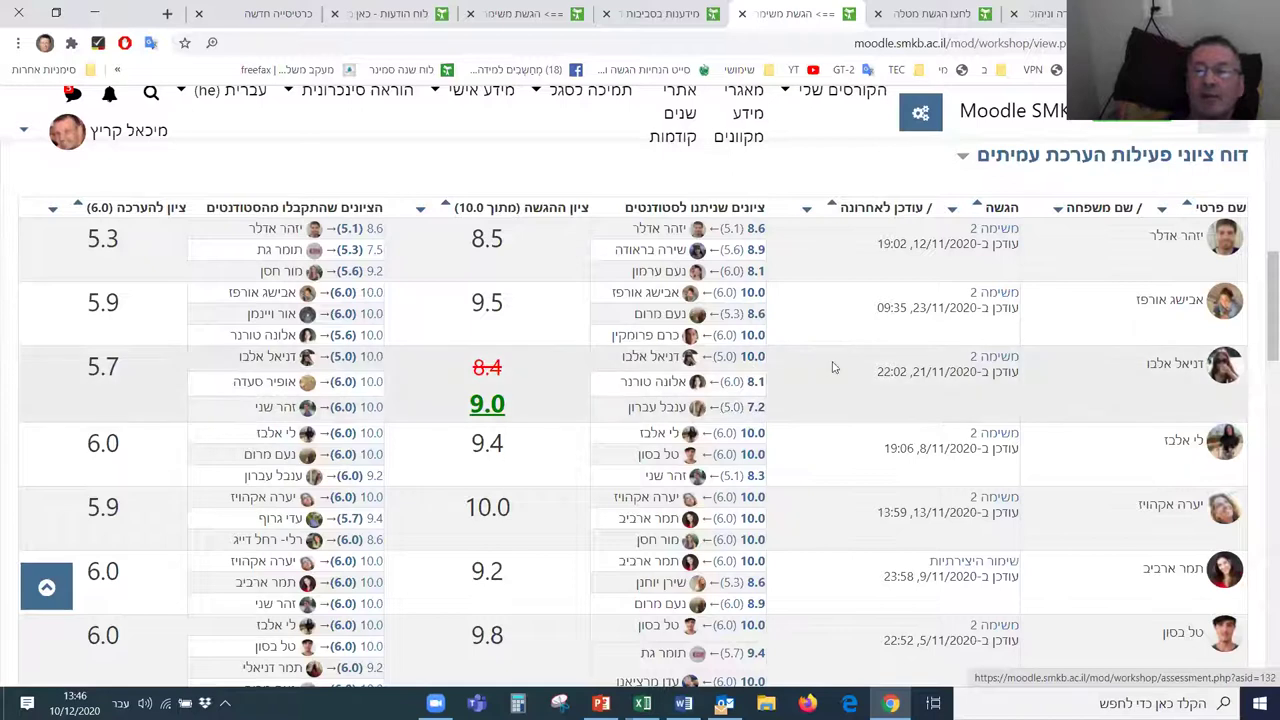
Step: Open the assignment 2 submission with the grade overridden to 9.0 and read through its answers down to the attached document
{"action": "left_click", "coordinate": [990, 358]}
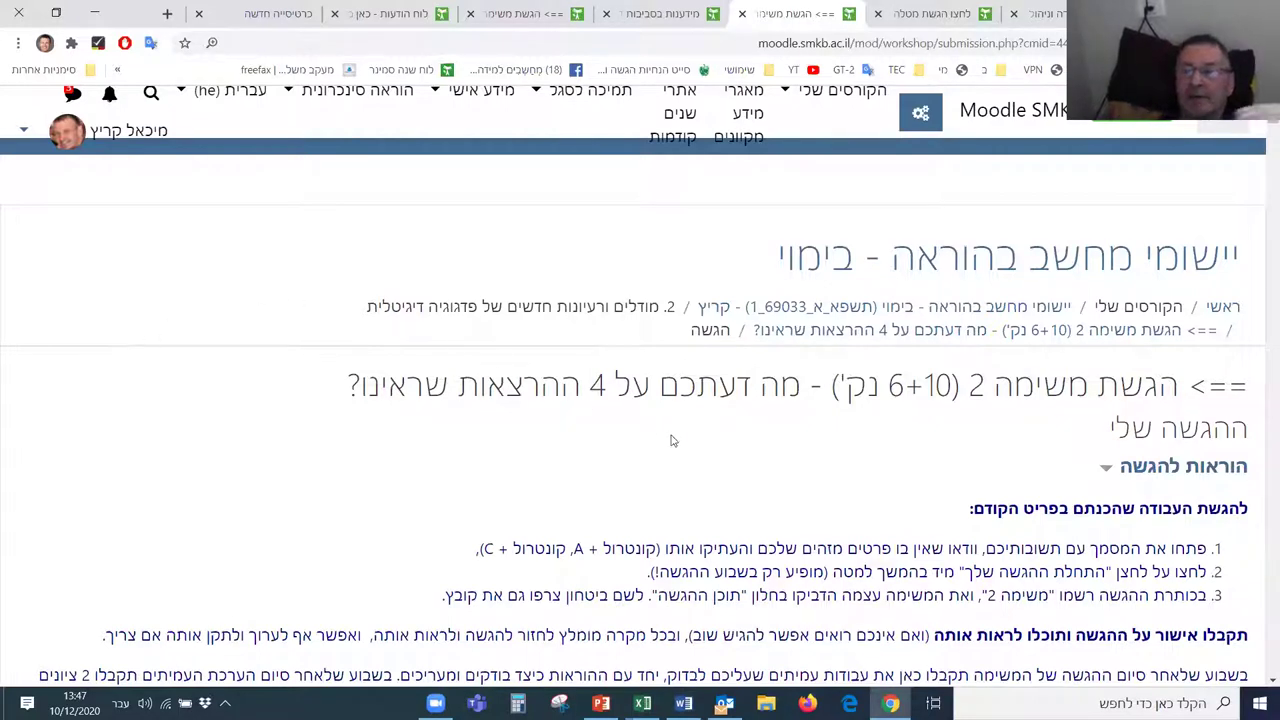
{"action": "scroll", "coordinate": [1080, 525], "scroll_direction": "down", "scroll_amount": 2}
{"action": "scroll", "coordinate": [1079, 524], "scroll_direction": "down", "scroll_amount": 4}
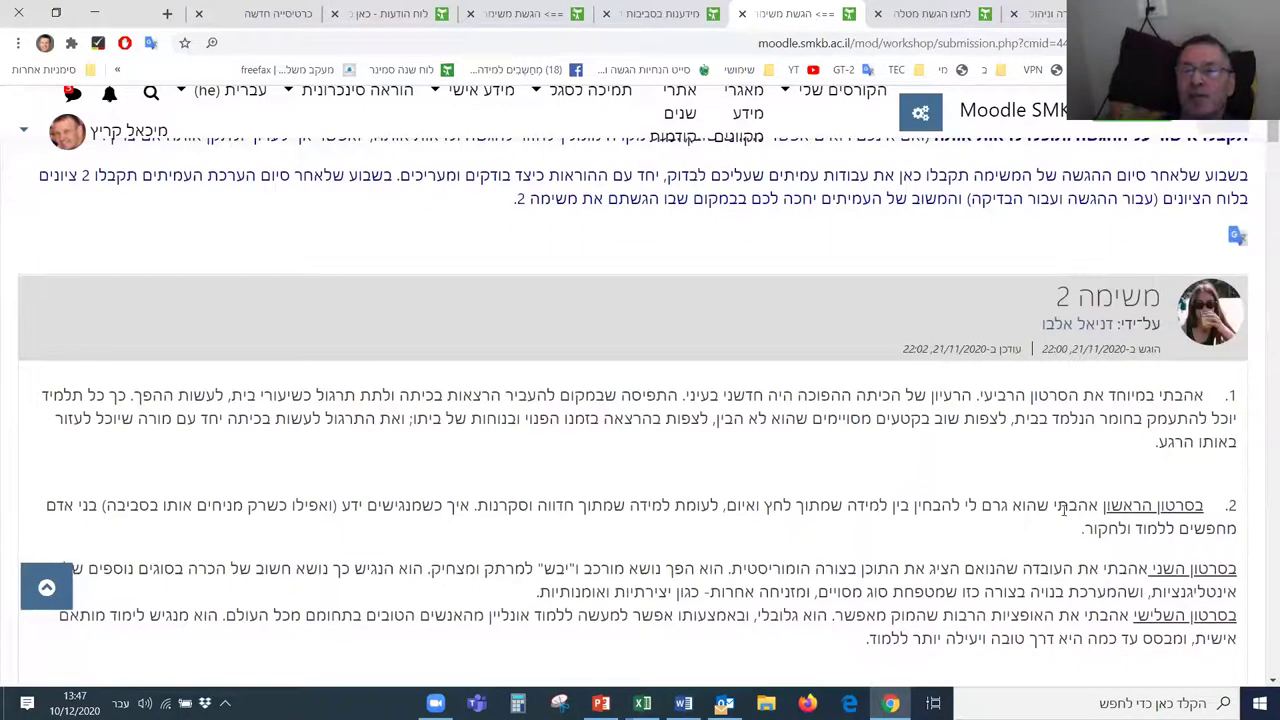
{"action": "scroll", "coordinate": [1048, 493], "scroll_direction": "down", "scroll_amount": 3}
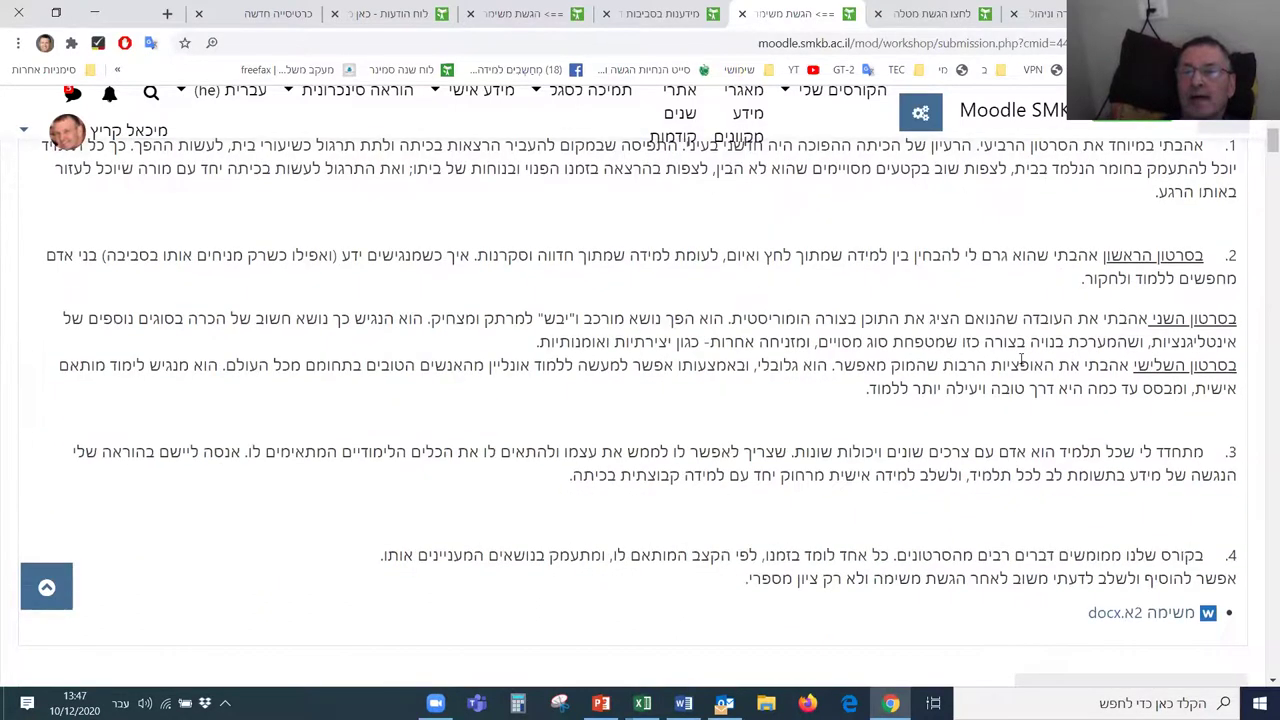
{"action": "scroll", "coordinate": [1030, 300], "scroll_direction": "up", "scroll_amount": 2}
{"action": "scroll", "coordinate": [1050, 250], "scroll_direction": "down", "scroll_amount": 2}
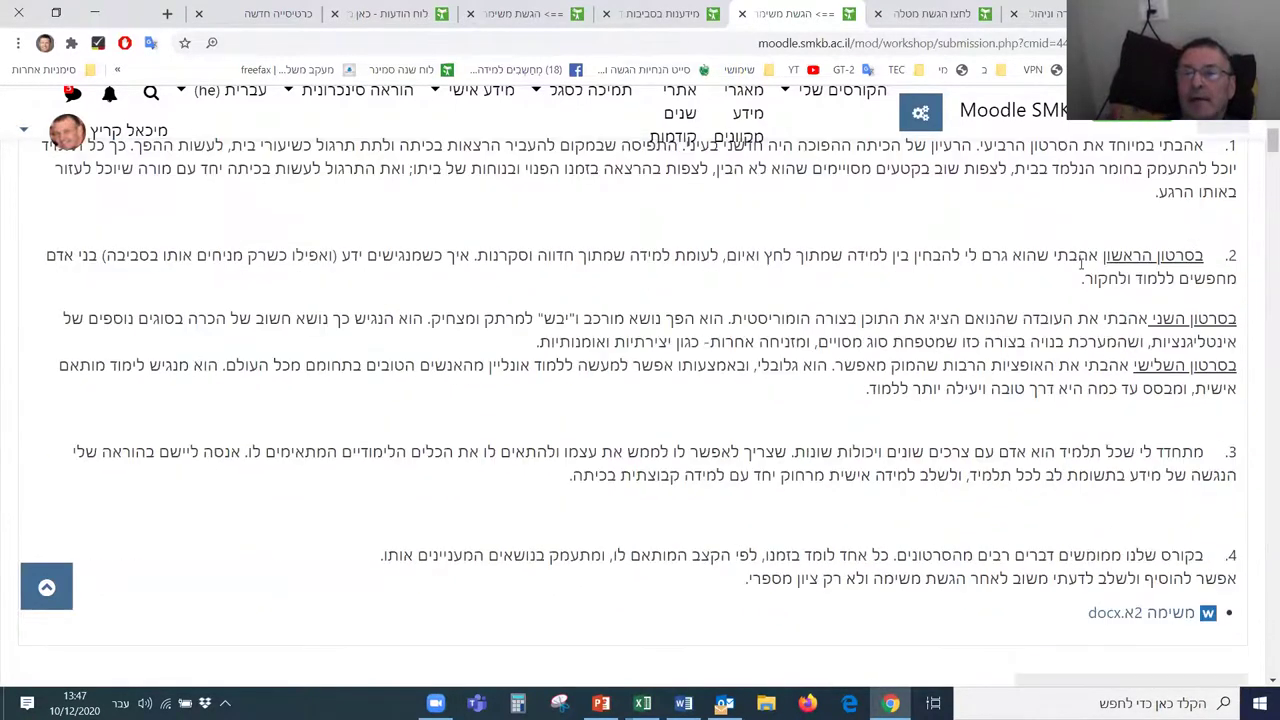
{"action": "scroll", "coordinate": [1077, 505], "scroll_direction": "down", "scroll_amount": 3}
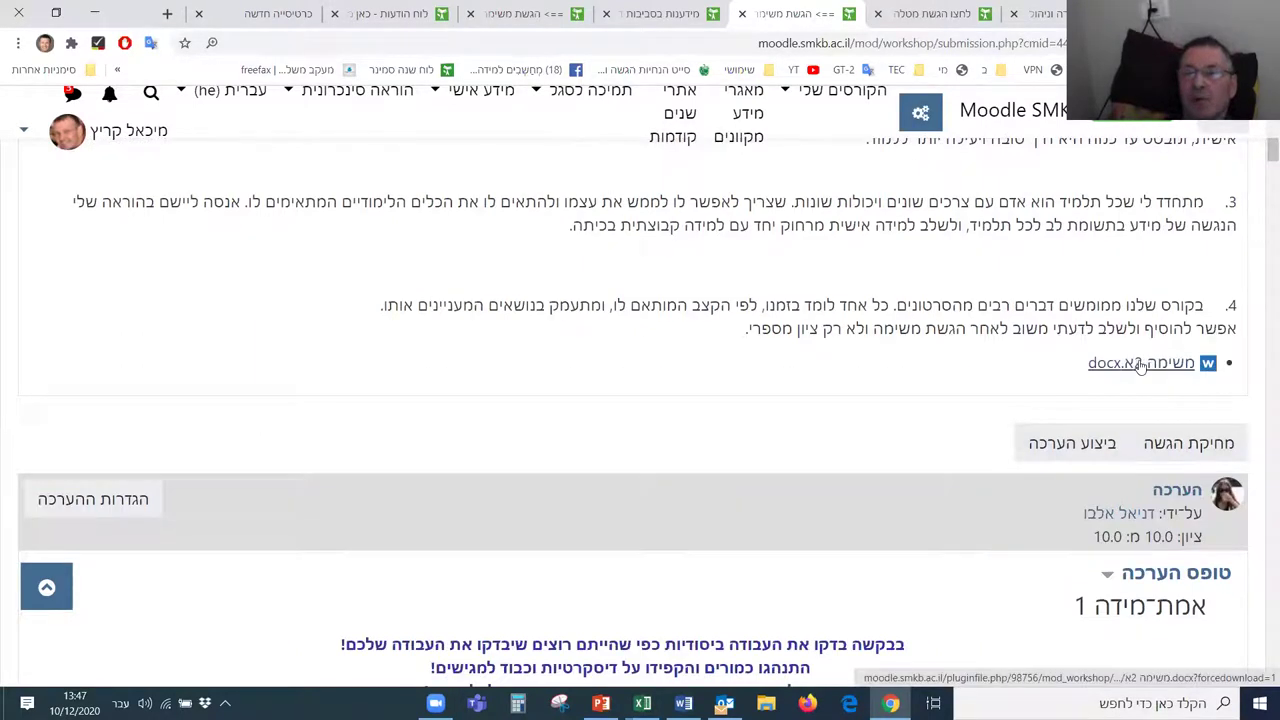
Step: Review the submitter's self-assessment below the attached document, checking the grade and comment for each criterion
{"action": "scroll", "coordinate": [1136, 365], "scroll_direction": "down", "scroll_amount": 3}
{"action": "scroll", "coordinate": [1136, 364], "scroll_direction": "down", "scroll_amount": 1}
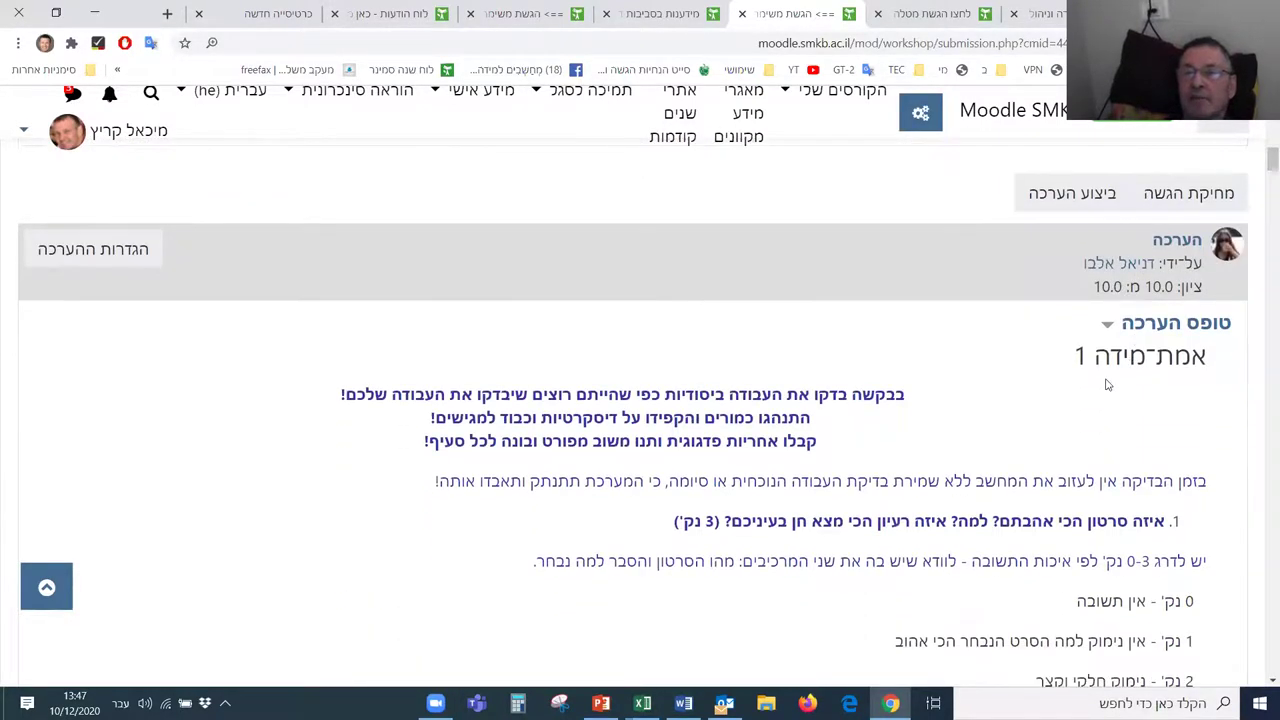
{"action": "scroll", "coordinate": [1107, 384], "scroll_direction": "up", "scroll_amount": 10}
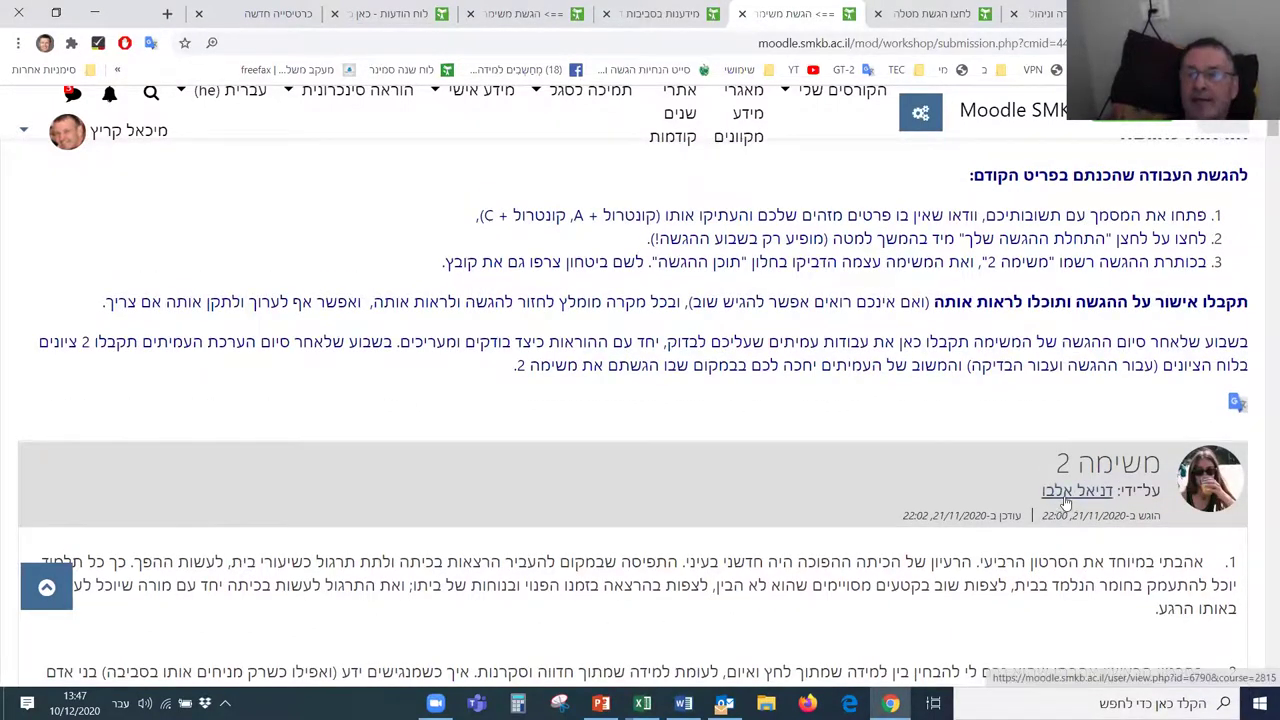
{"action": "scroll", "coordinate": [1055, 500], "scroll_direction": "down", "scroll_amount": 10}
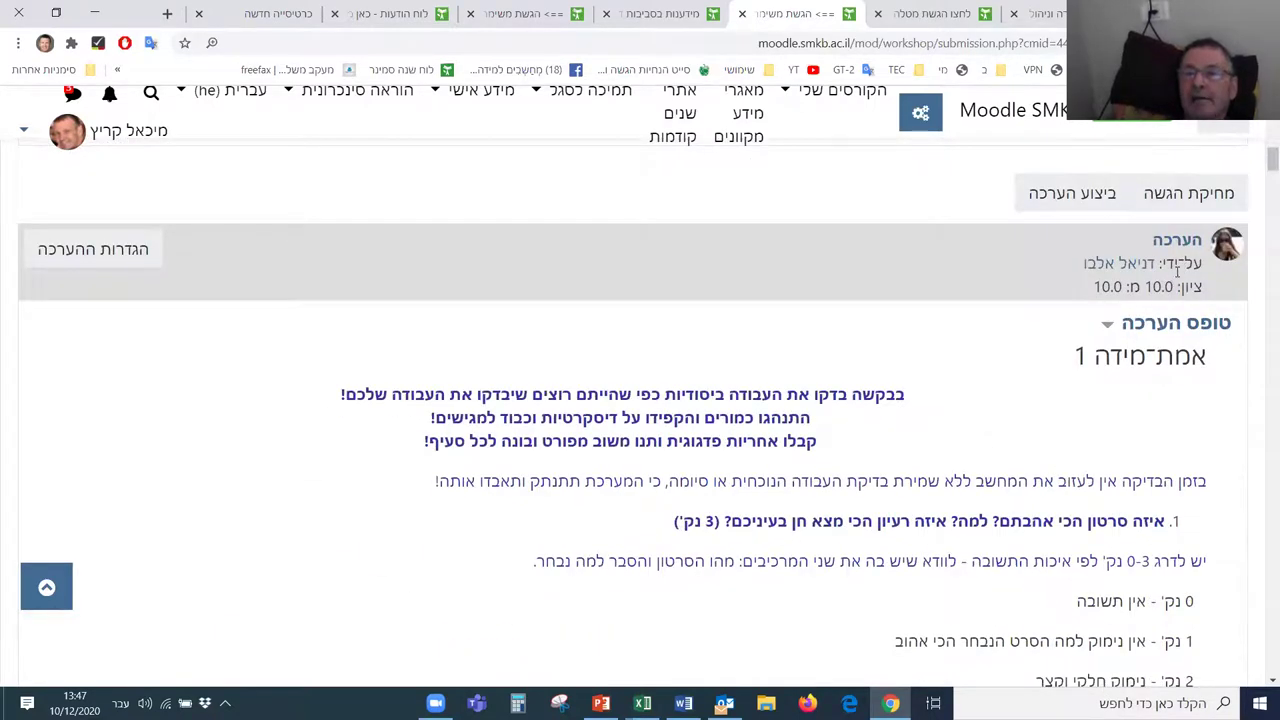
{"action": "scroll", "coordinate": [1104, 309], "scroll_direction": "down", "scroll_amount": 8}
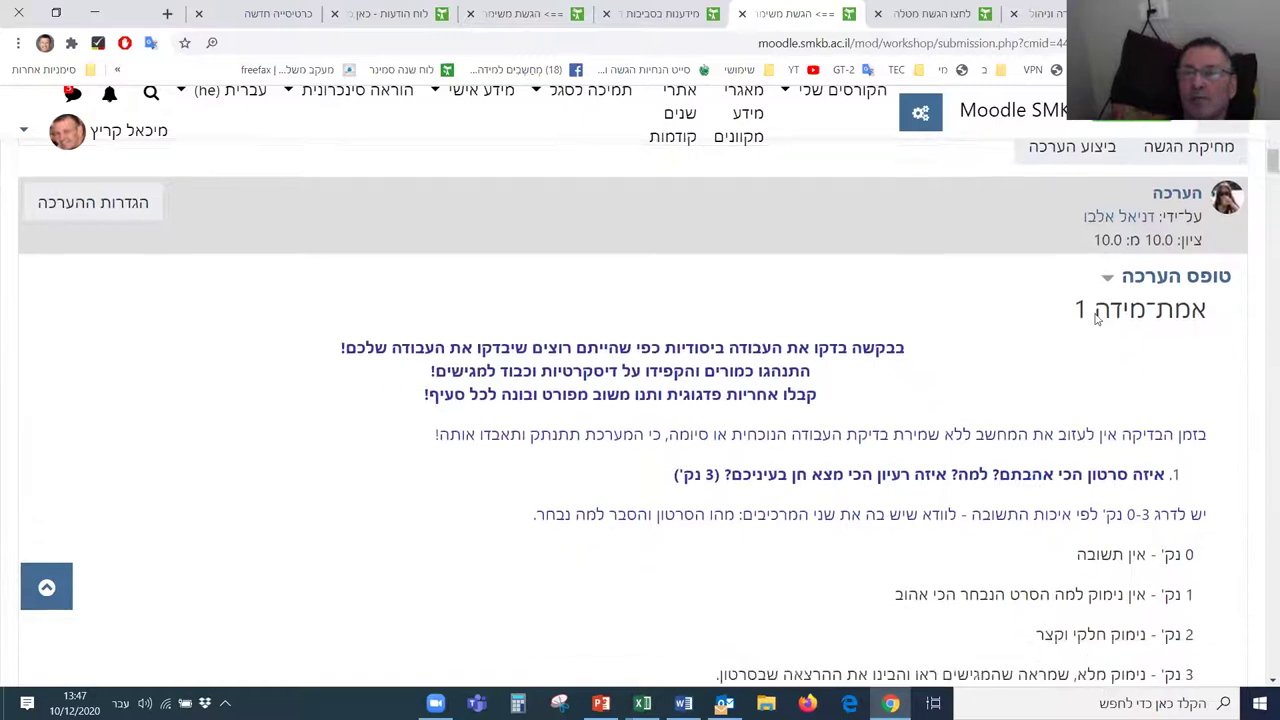
{"action": "scroll", "coordinate": [1082, 323], "scroll_direction": "down", "scroll_amount": 15}
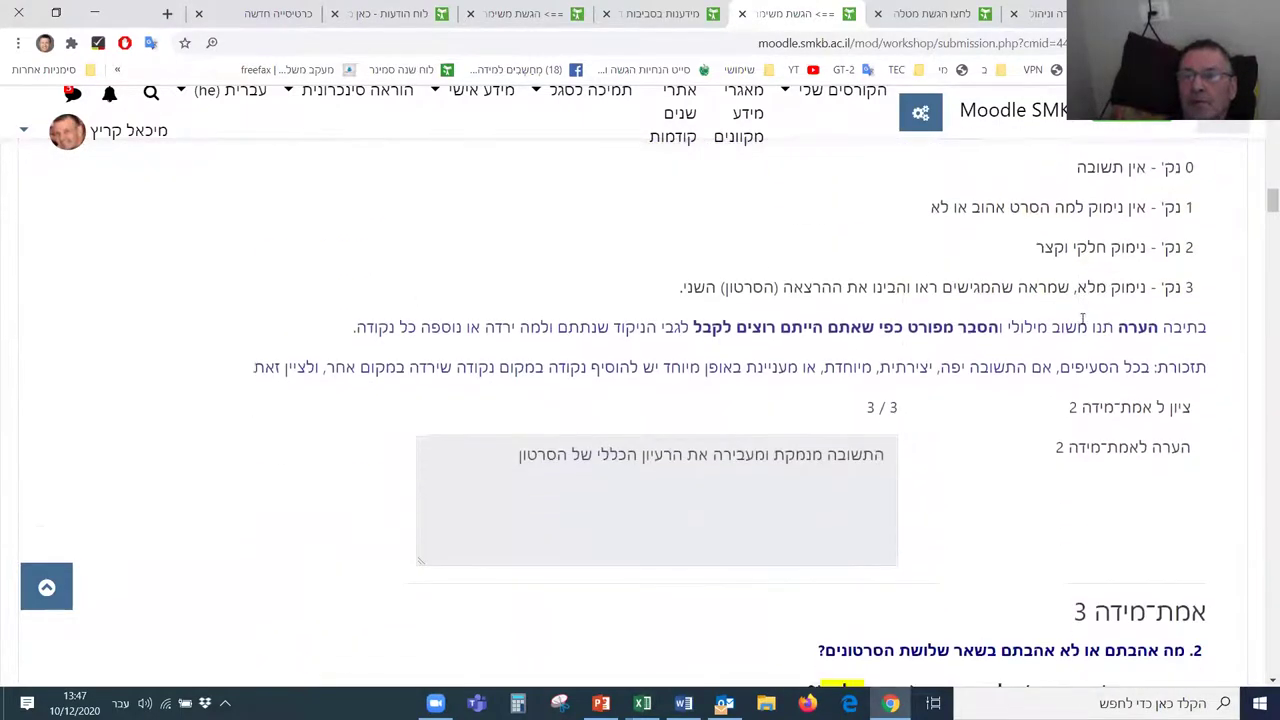
{"action": "scroll", "coordinate": [1078, 327], "scroll_direction": "down", "scroll_amount": 15}
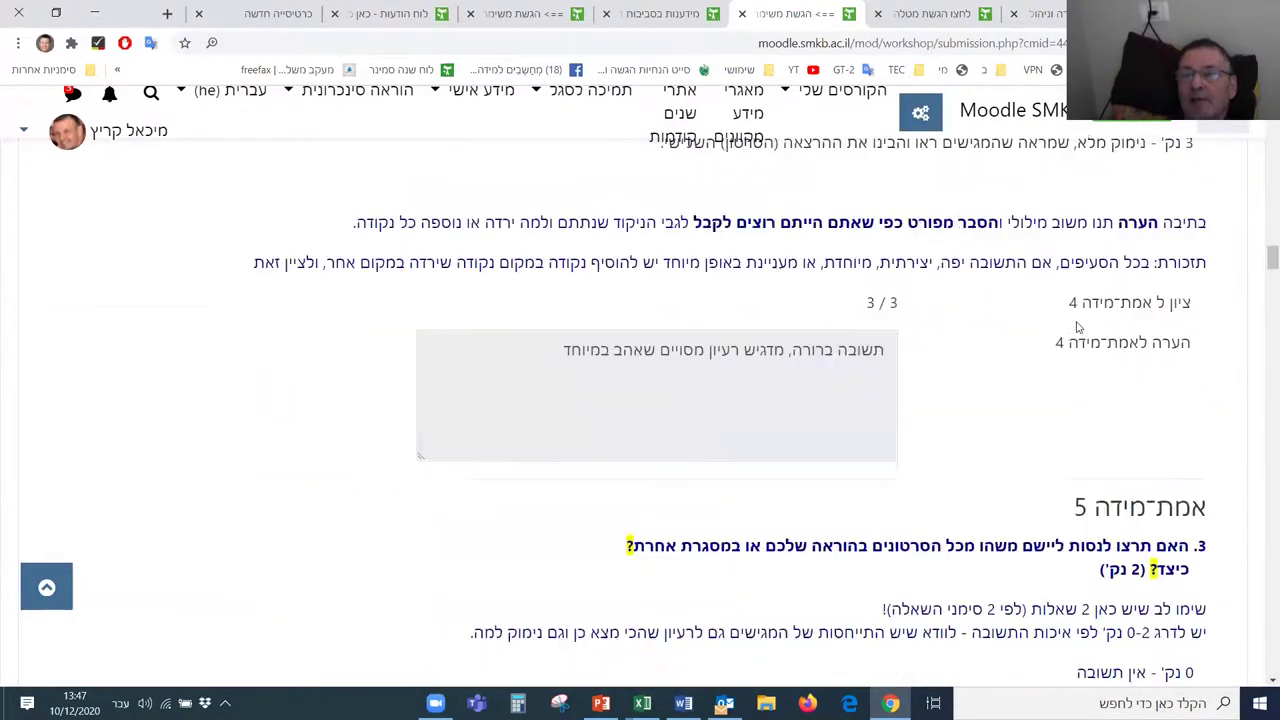
{"action": "scroll", "coordinate": [1068, 333], "scroll_direction": "down", "scroll_amount": 10}
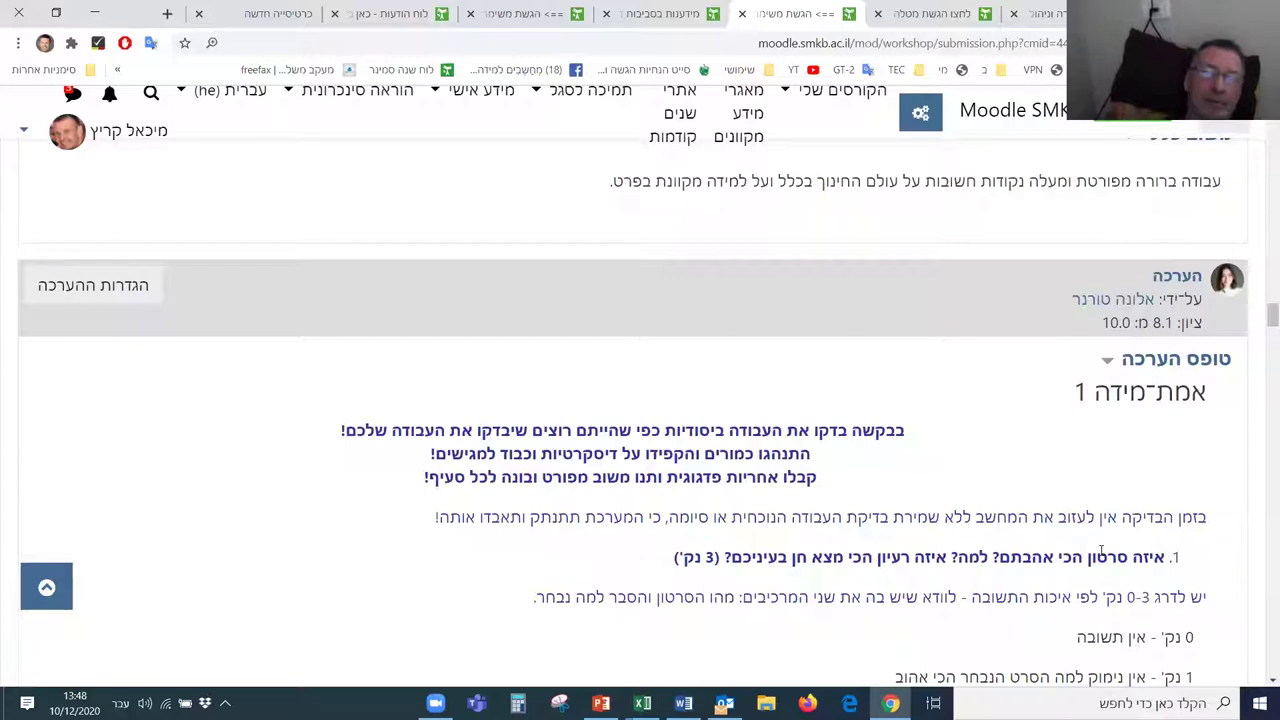
Step: Read through the second assessment of the submission, graded 8.1, examining the points and written comment for each criterion
{"action": "scroll", "coordinate": [1085, 555], "scroll_direction": "down", "scroll_amount": 2}
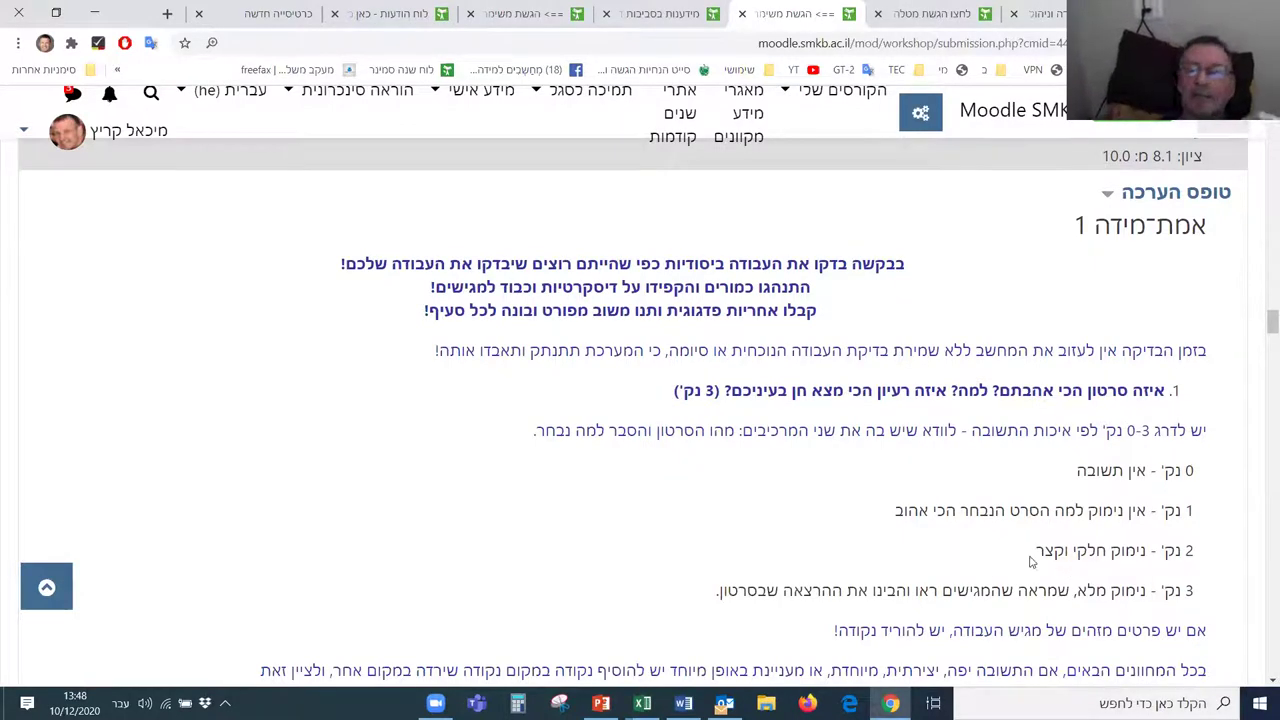
{"action": "scroll", "coordinate": [1040, 524], "scroll_direction": "down", "scroll_amount": 4}
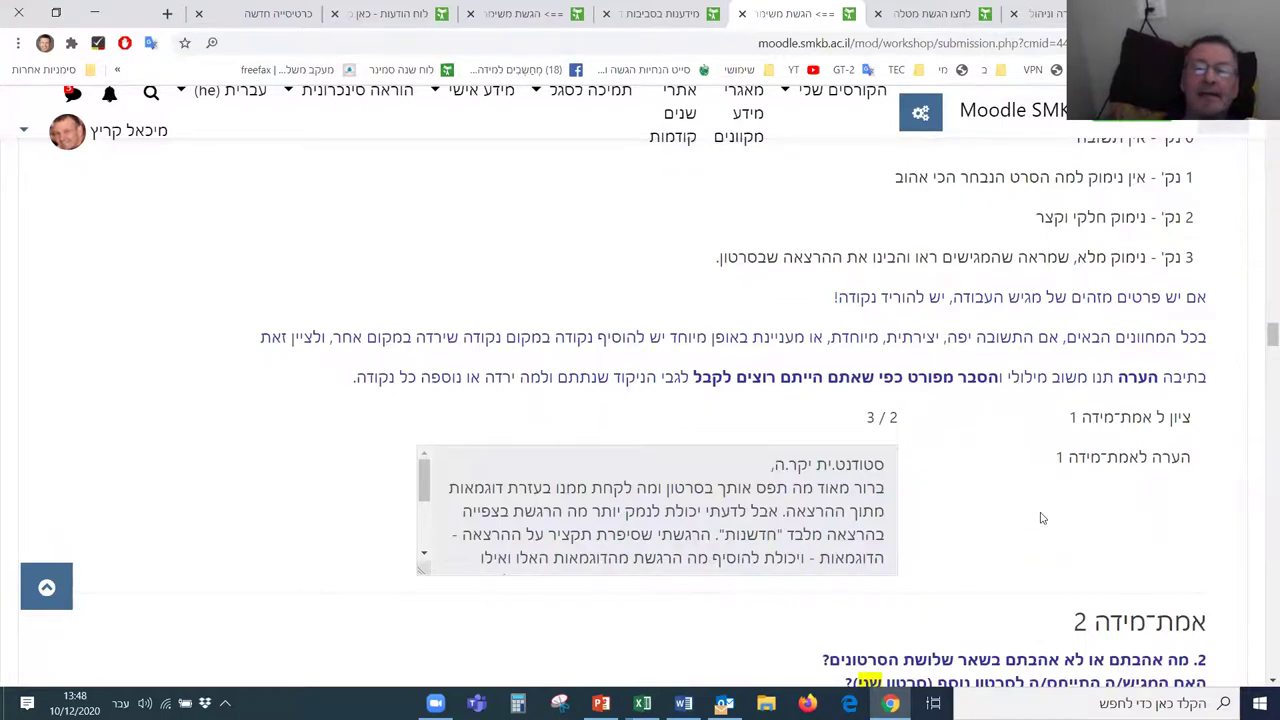
{"action": "scroll", "coordinate": [1040, 518], "scroll_direction": "up", "scroll_amount": 5}
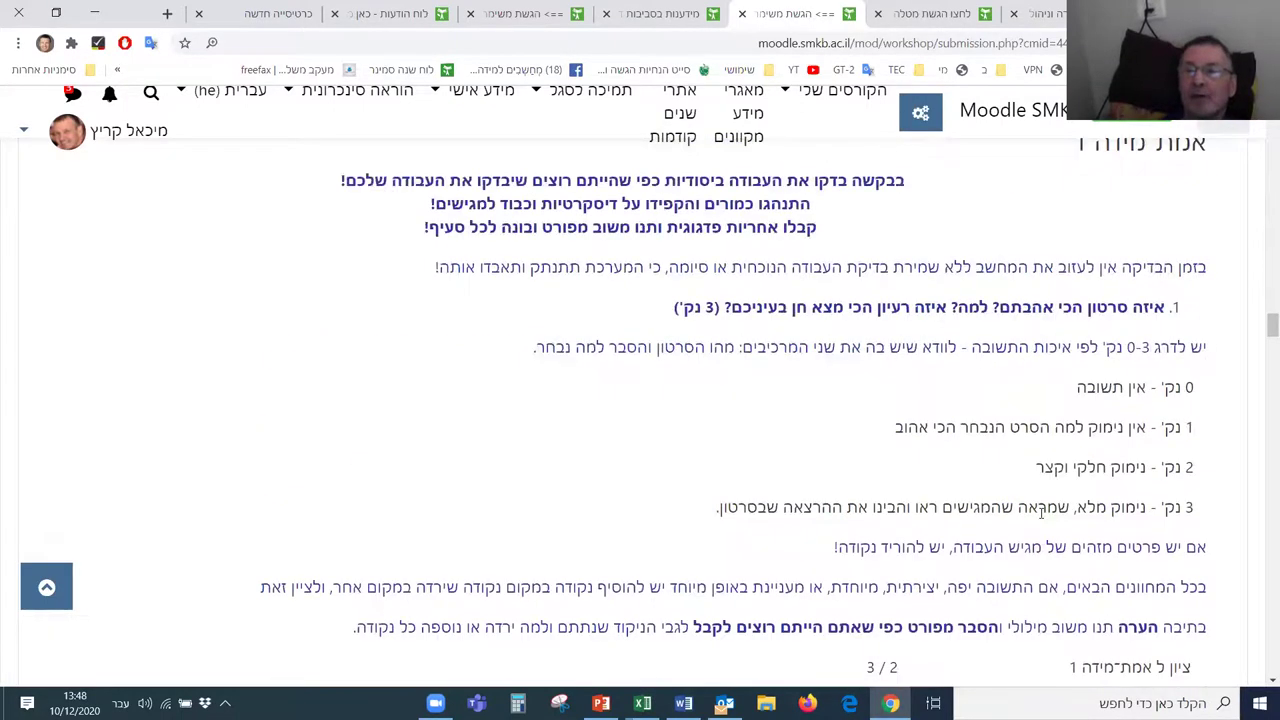
{"action": "scroll", "coordinate": [1100, 518], "scroll_direction": "down", "scroll_amount": 10}
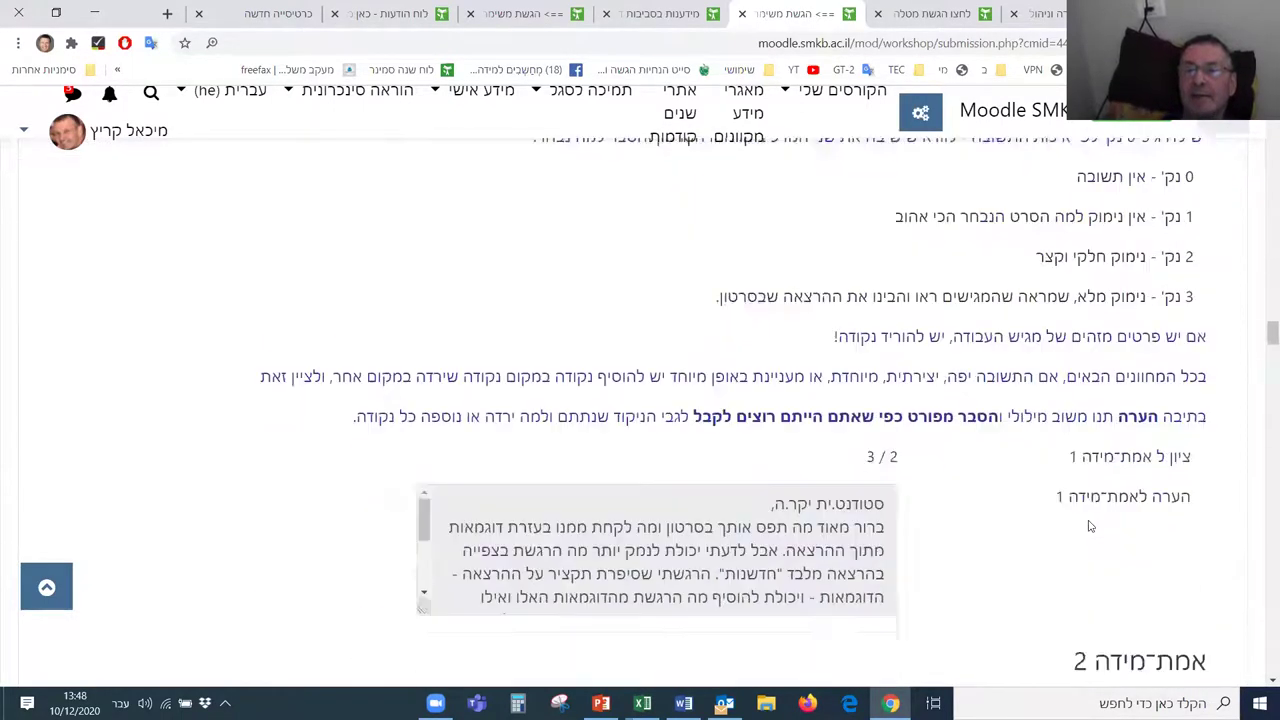
{"action": "scroll", "coordinate": [1045, 487], "scroll_direction": "up", "scroll_amount": 3}
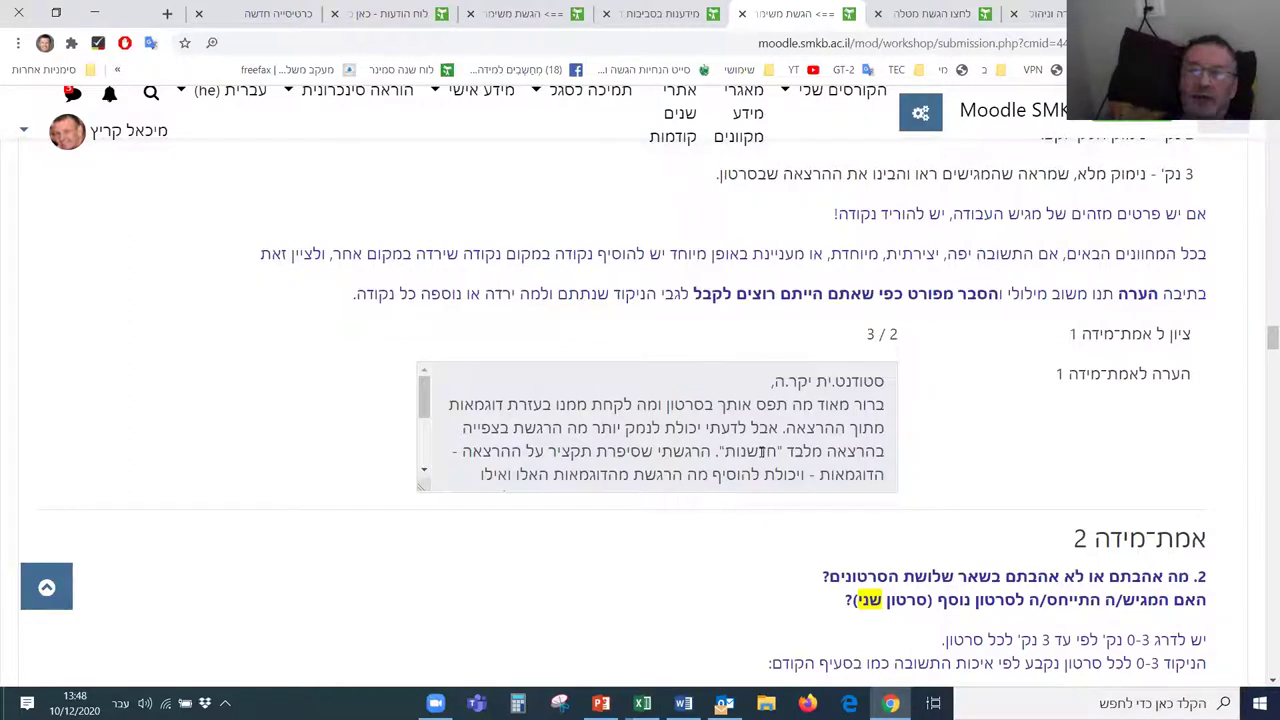
{"action": "scroll", "coordinate": [925, 547], "scroll_direction": "down", "scroll_amount": 4}
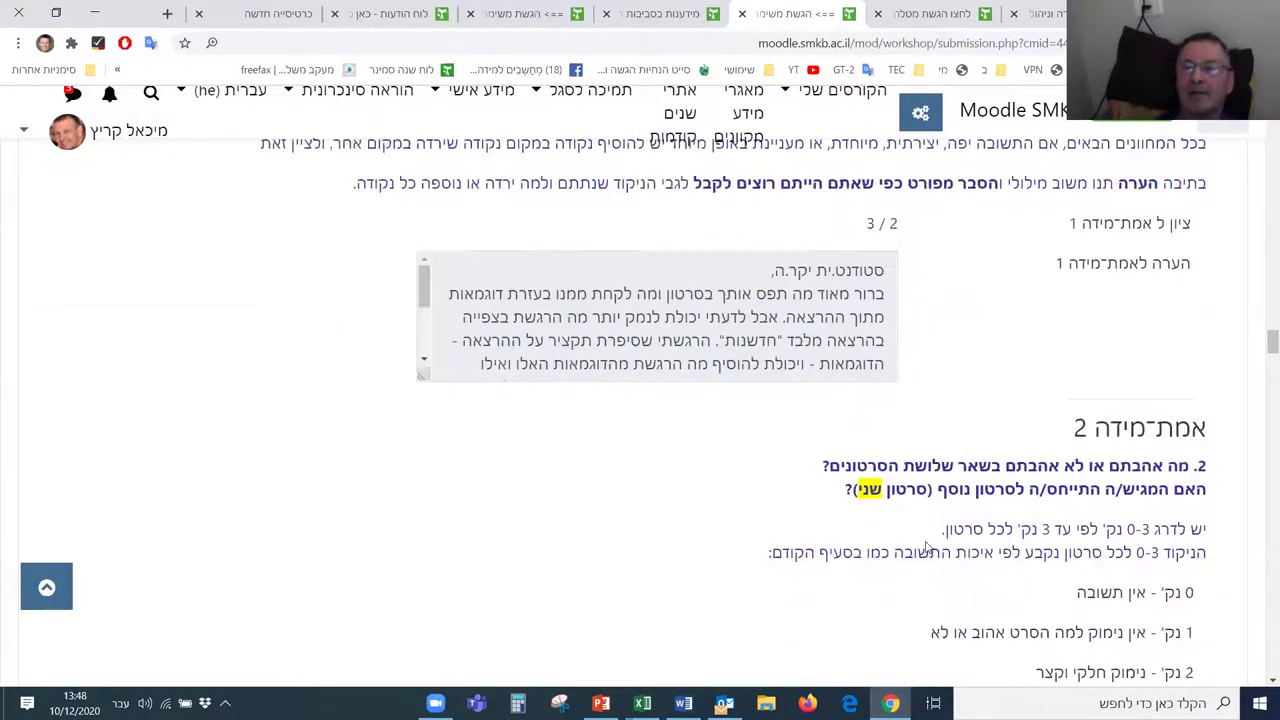
{"action": "scroll", "coordinate": [925, 547], "scroll_direction": "down", "scroll_amount": 6}
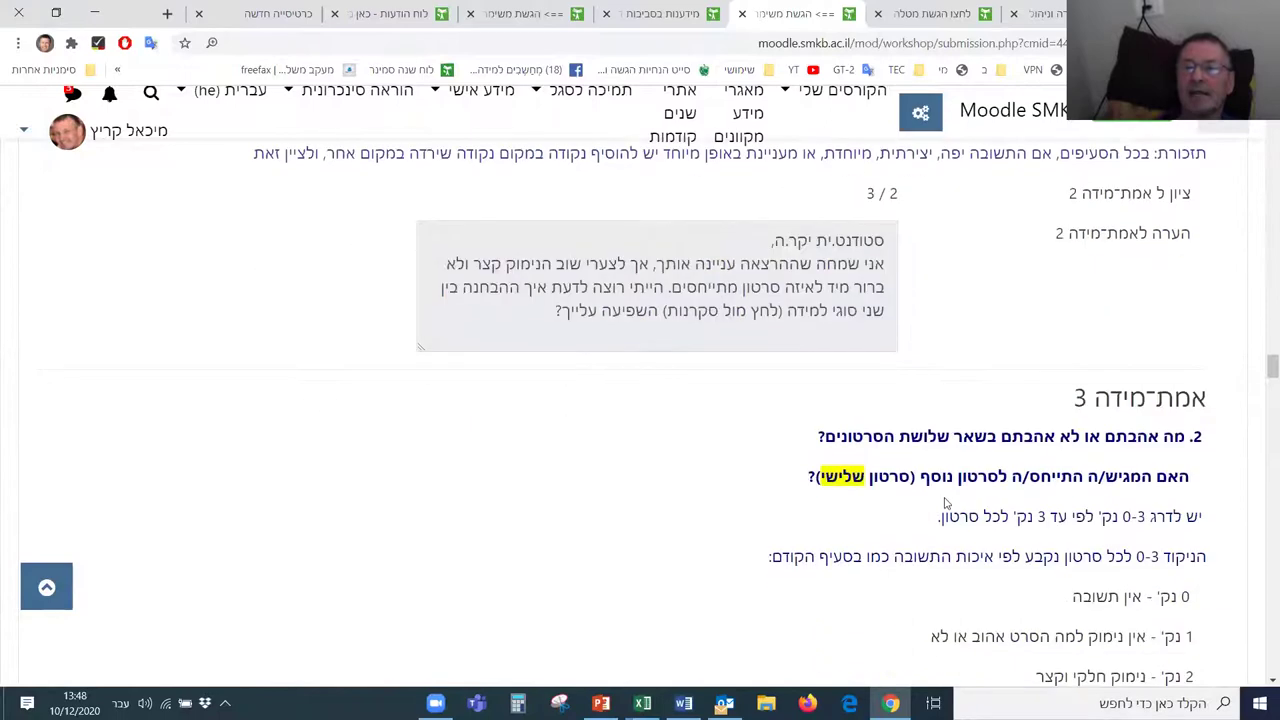
{"action": "scroll", "coordinate": [943, 497], "scroll_direction": "down", "scroll_amount": 7}
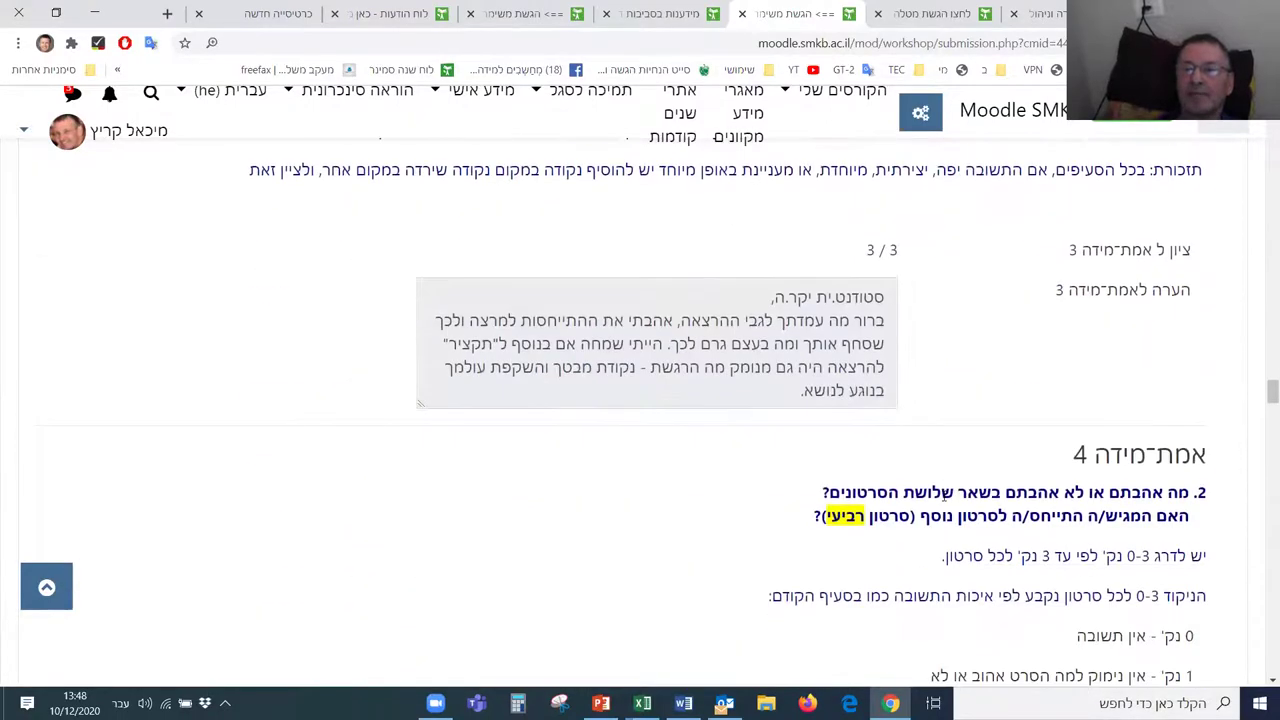
{"action": "scroll", "coordinate": [931, 494], "scroll_direction": "down", "scroll_amount": 9}
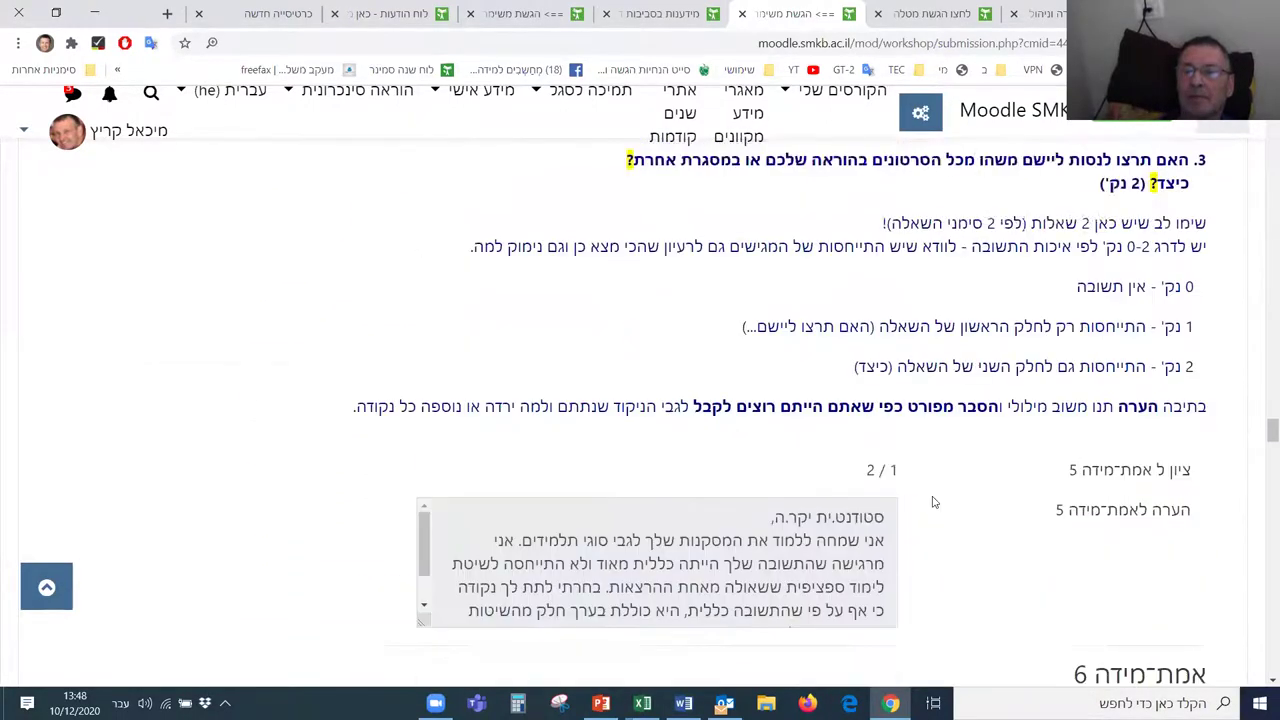
{"action": "scroll", "coordinate": [931, 494], "scroll_direction": "down", "scroll_amount": 10}
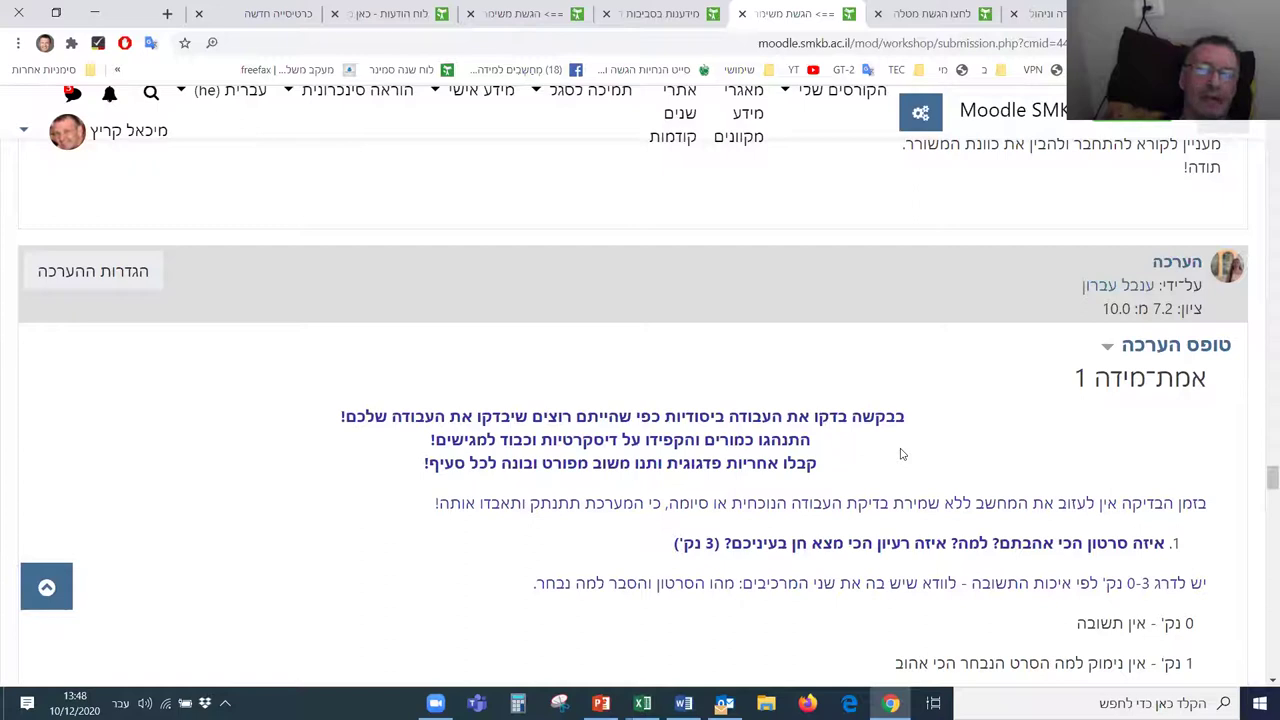
Step: Read through the third assessment, graded 7.2, from criterion 1 to its general feedback (משוב כללי)
{"action": "scroll", "coordinate": [900, 455], "scroll_direction": "down", "scroll_amount": 3}
{"action": "scroll", "coordinate": [902, 455], "scroll_direction": "up", "scroll_amount": 3}
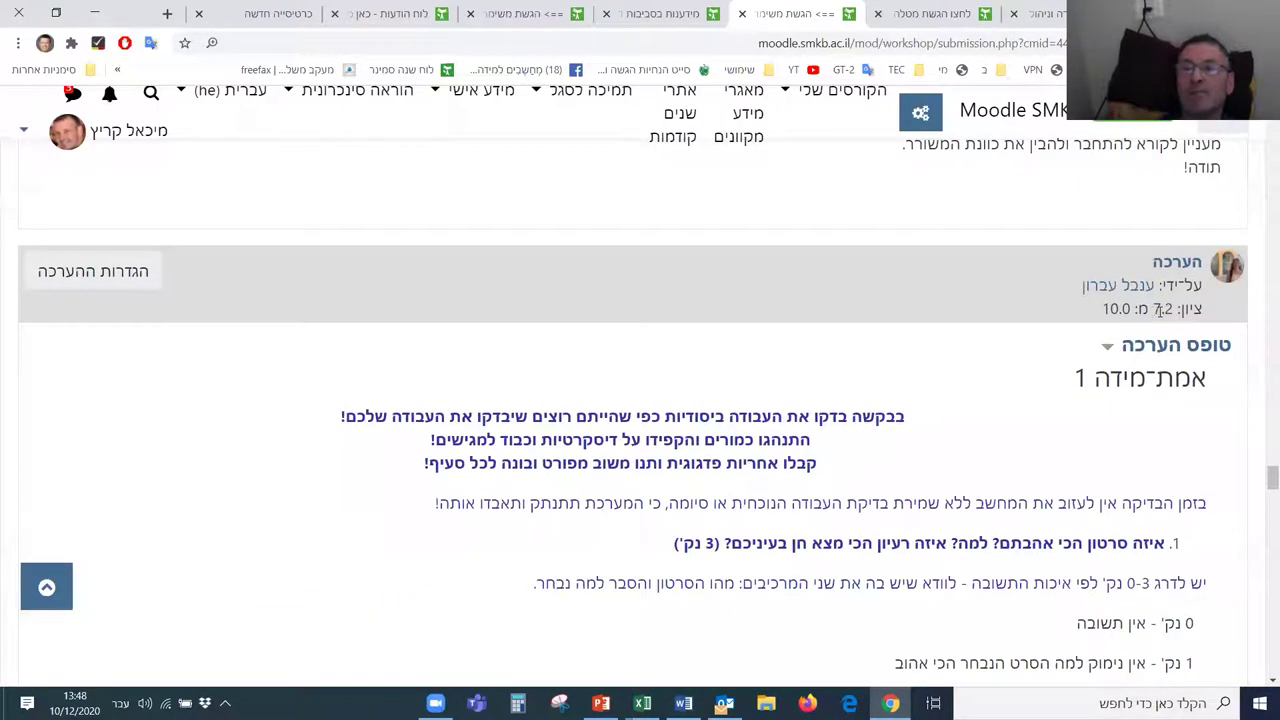
{"action": "scroll", "coordinate": [1068, 477], "scroll_direction": "down", "scroll_amount": 8}
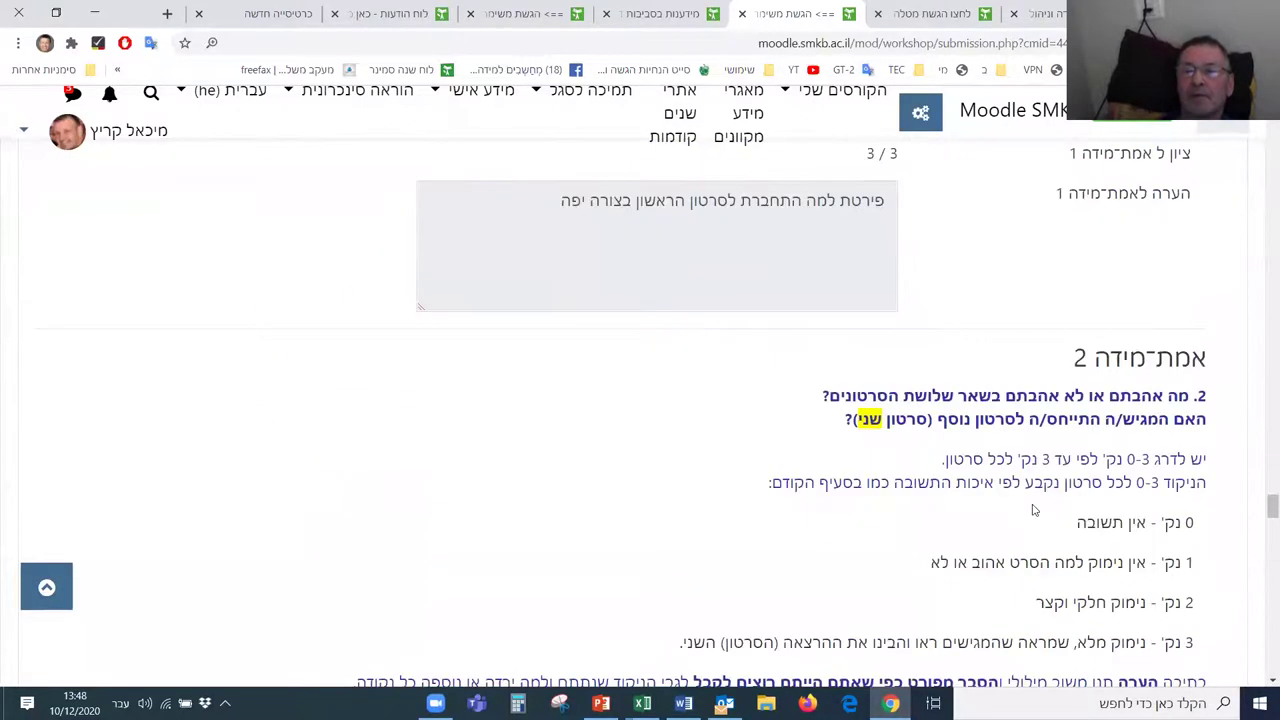
{"action": "scroll", "coordinate": [967, 485], "scroll_direction": "up", "scroll_amount": 2}
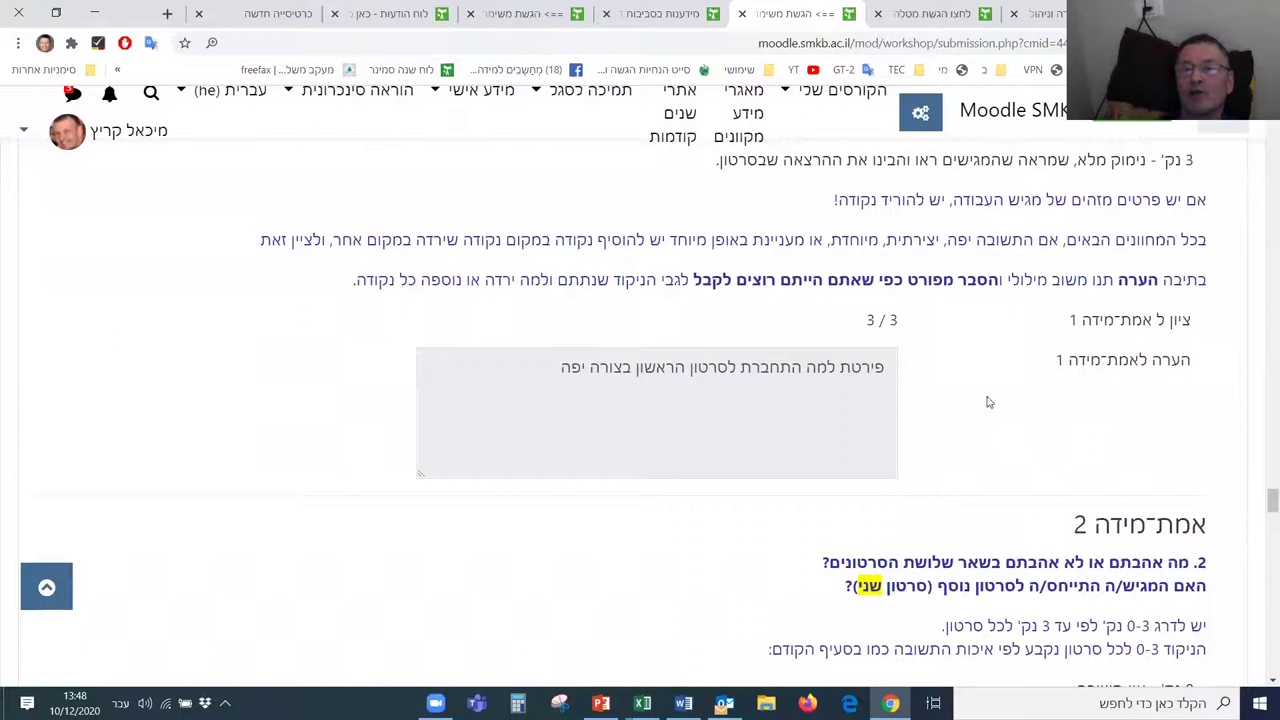
{"action": "scroll", "coordinate": [1024, 450], "scroll_direction": "down", "scroll_amount": 3}
{"action": "scroll", "coordinate": [1020, 457], "scroll_direction": "down", "scroll_amount": 3}
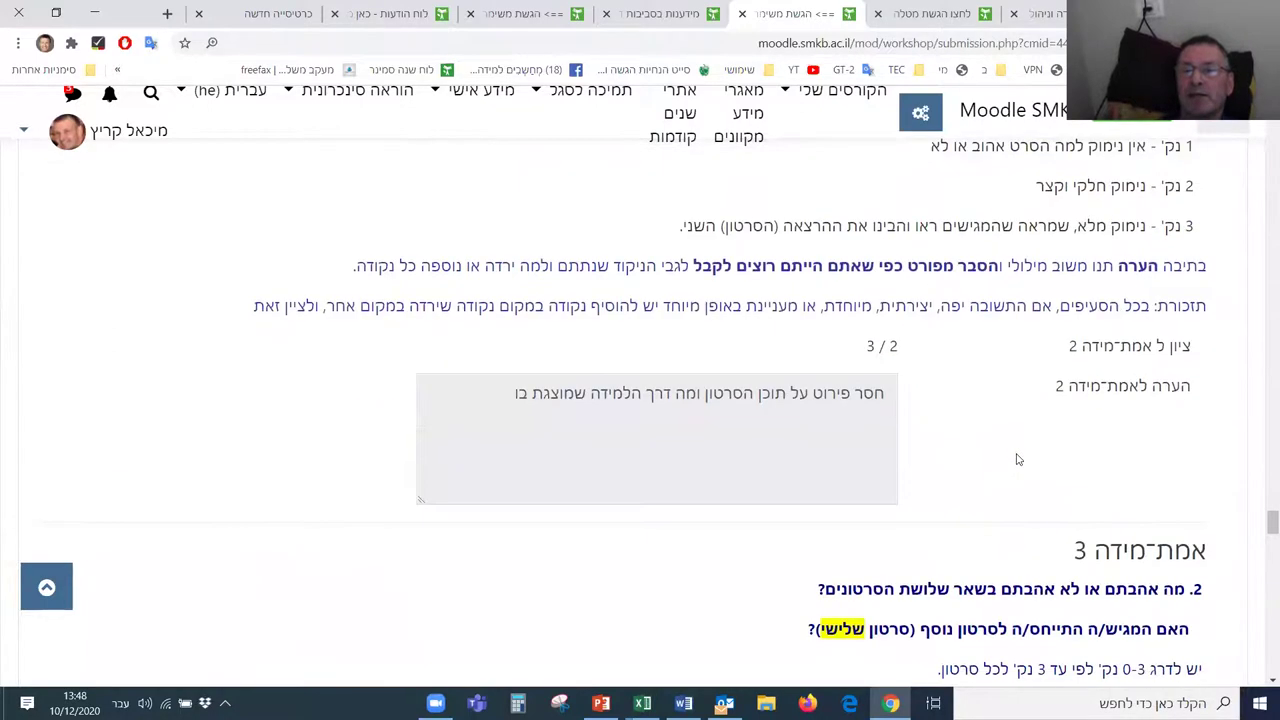
{"action": "scroll", "coordinate": [1018, 454], "scroll_direction": "down", "scroll_amount": 7}
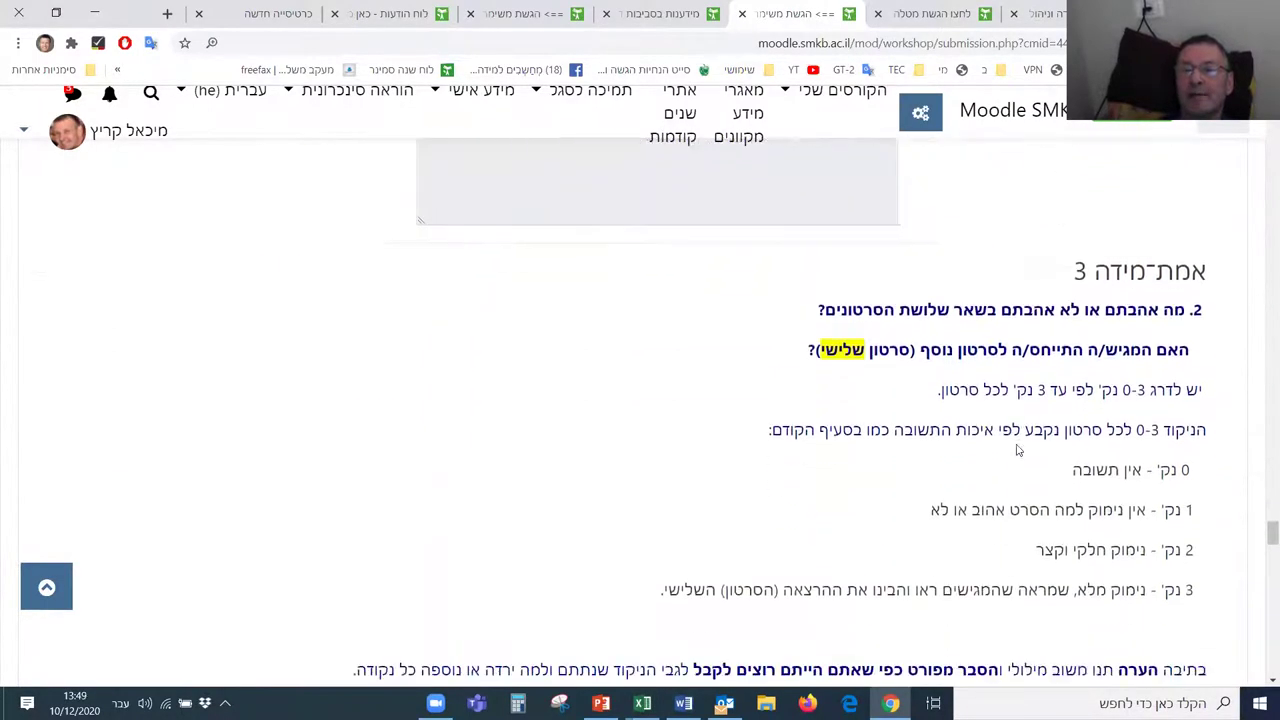
{"action": "scroll", "coordinate": [1011, 447], "scroll_direction": "down", "scroll_amount": 6}
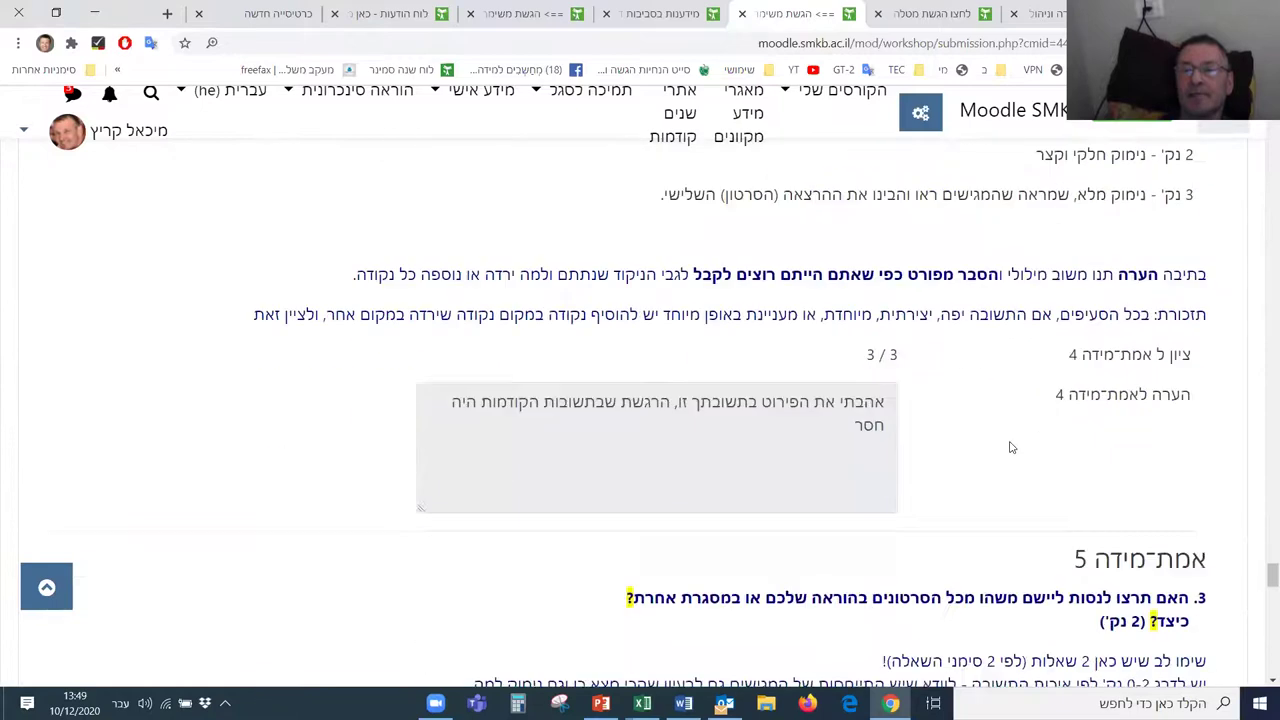
{"action": "scroll", "coordinate": [1011, 447], "scroll_direction": "down", "scroll_amount": 4}
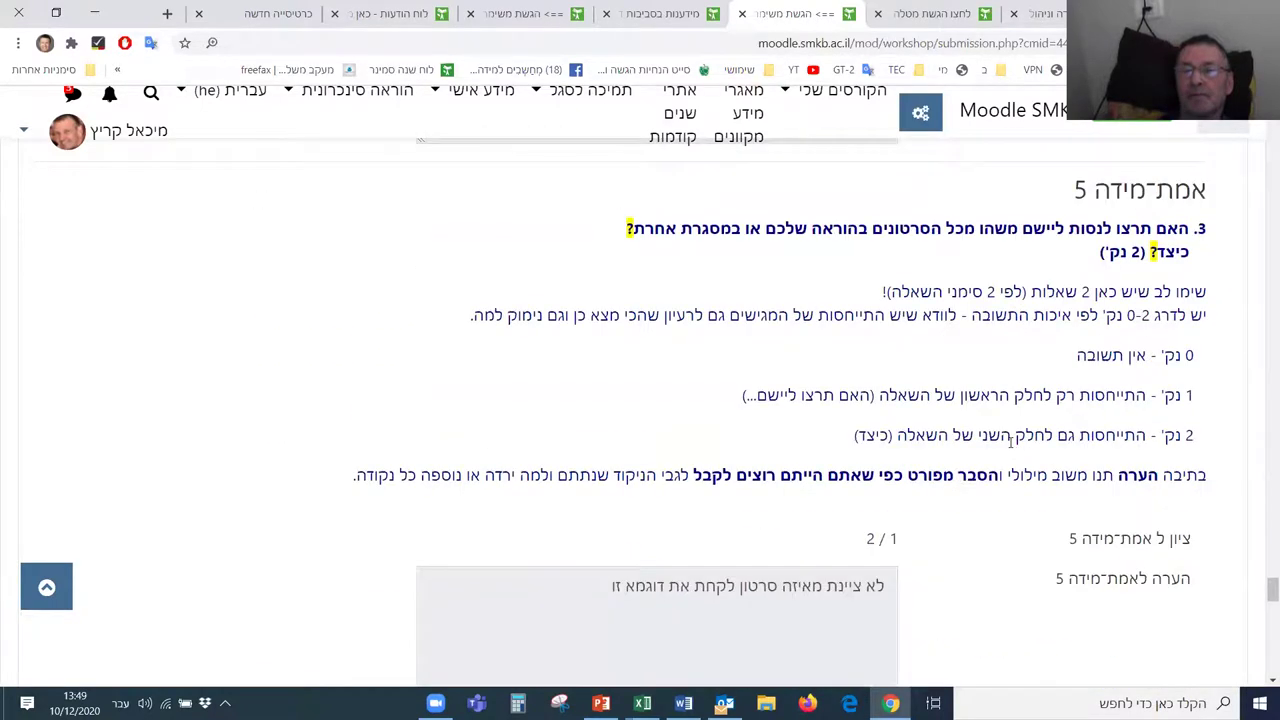
{"action": "scroll", "coordinate": [1011, 447], "scroll_direction": "down", "scroll_amount": 6}
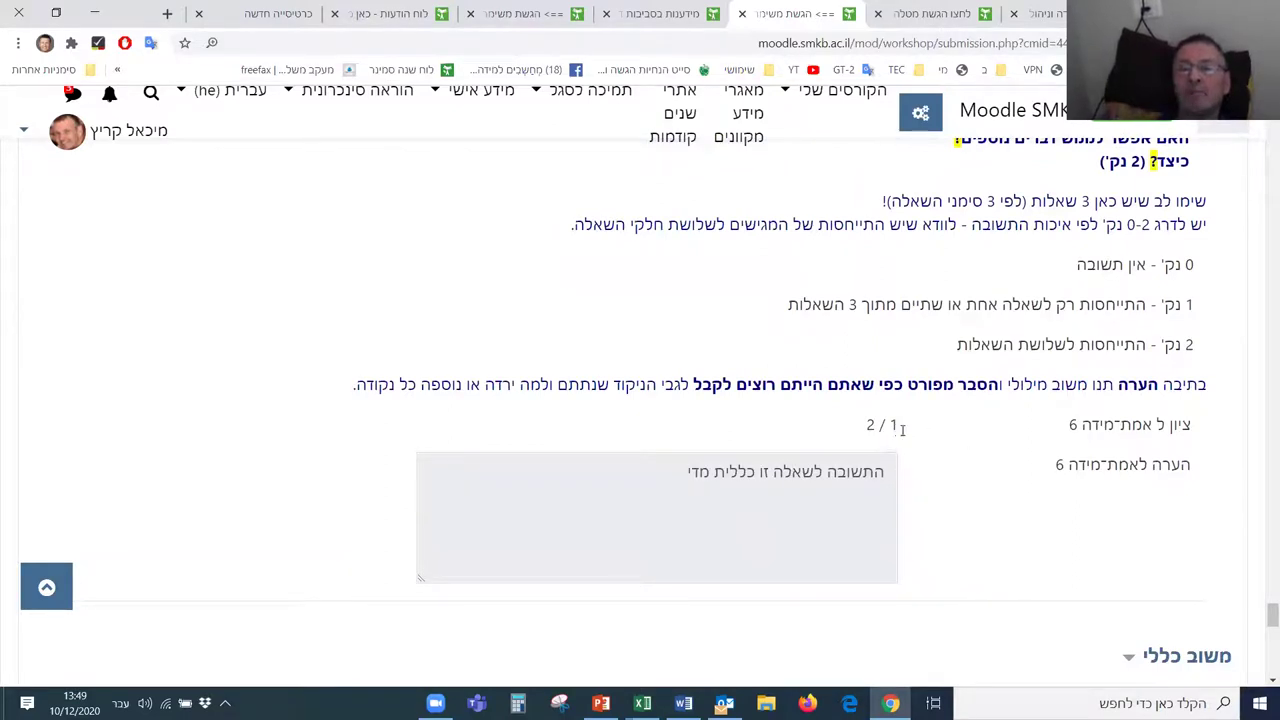
{"action": "scroll", "coordinate": [930, 462], "scroll_direction": "down", "scroll_amount": 7}
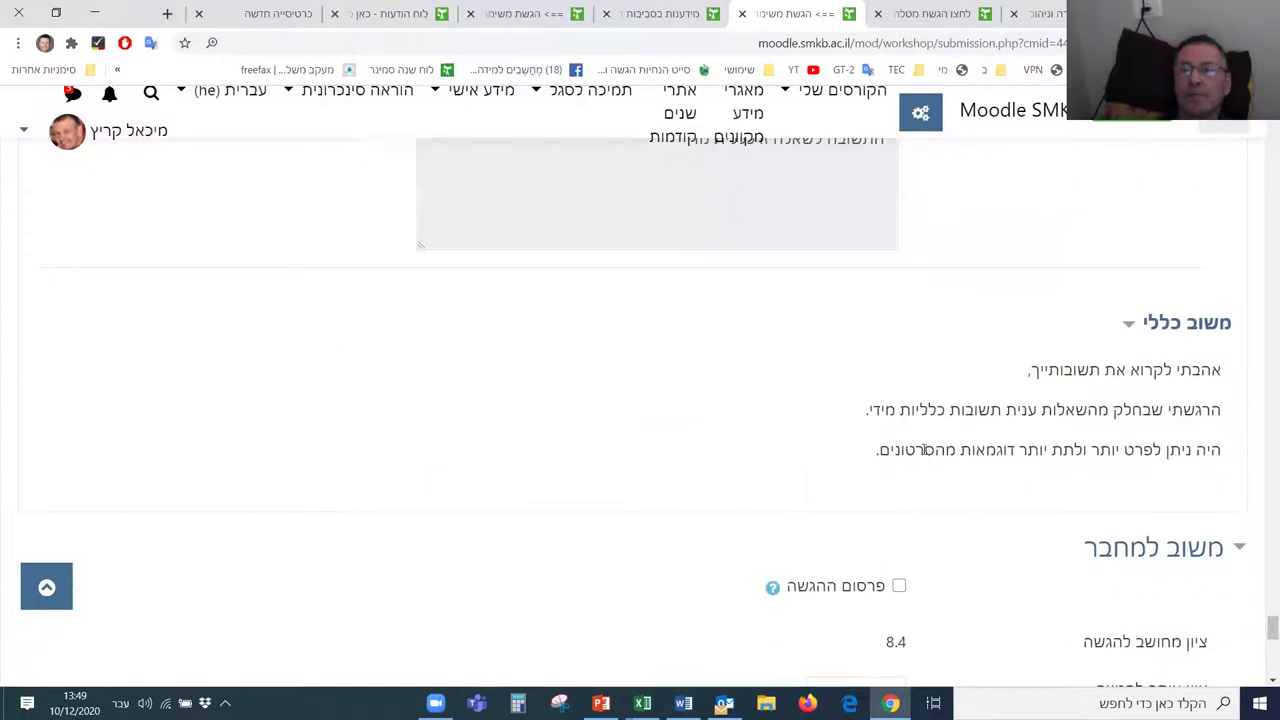
Step: Examine the calculated and overriding grades under the feedback for the author, highlighting the ציון עוקף להגשה label
{"action": "scroll", "coordinate": [925, 455], "scroll_direction": "up", "scroll_amount": 3}
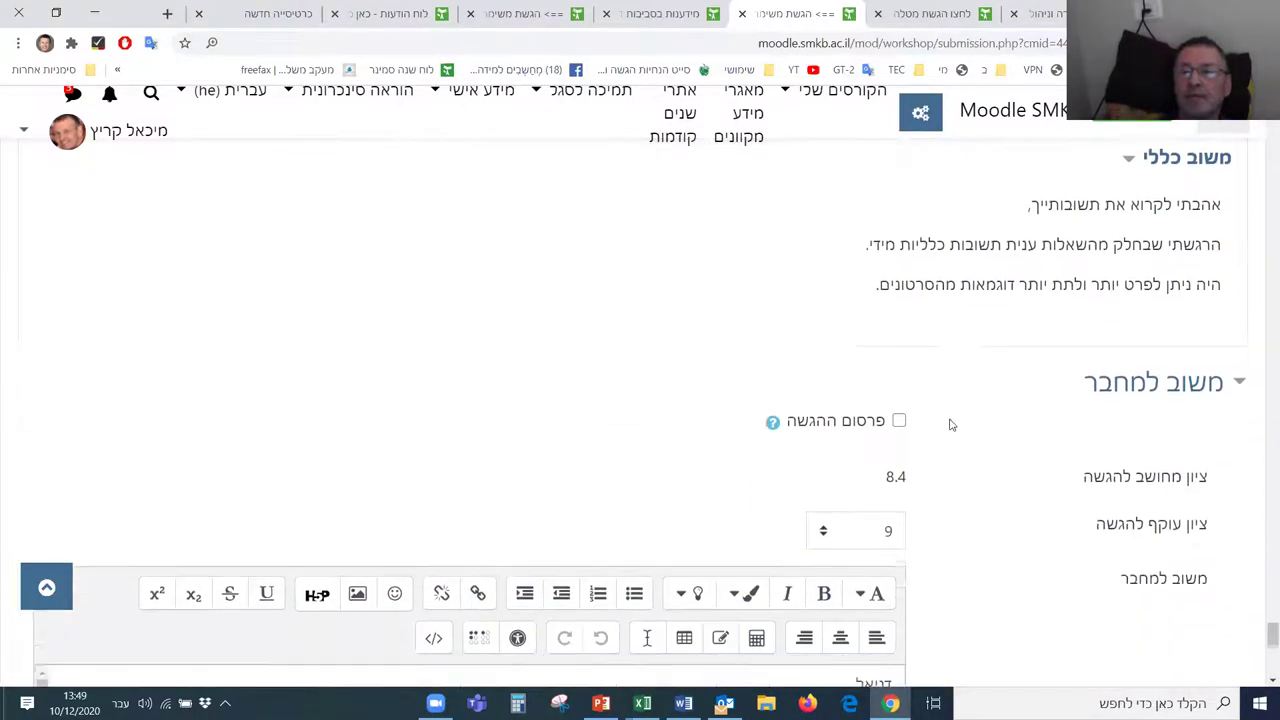
{"action": "scroll", "coordinate": [951, 423], "scroll_direction": "down", "scroll_amount": 2}
{"action": "scroll", "coordinate": [535, 455], "scroll_direction": "down", "scroll_amount": 2}
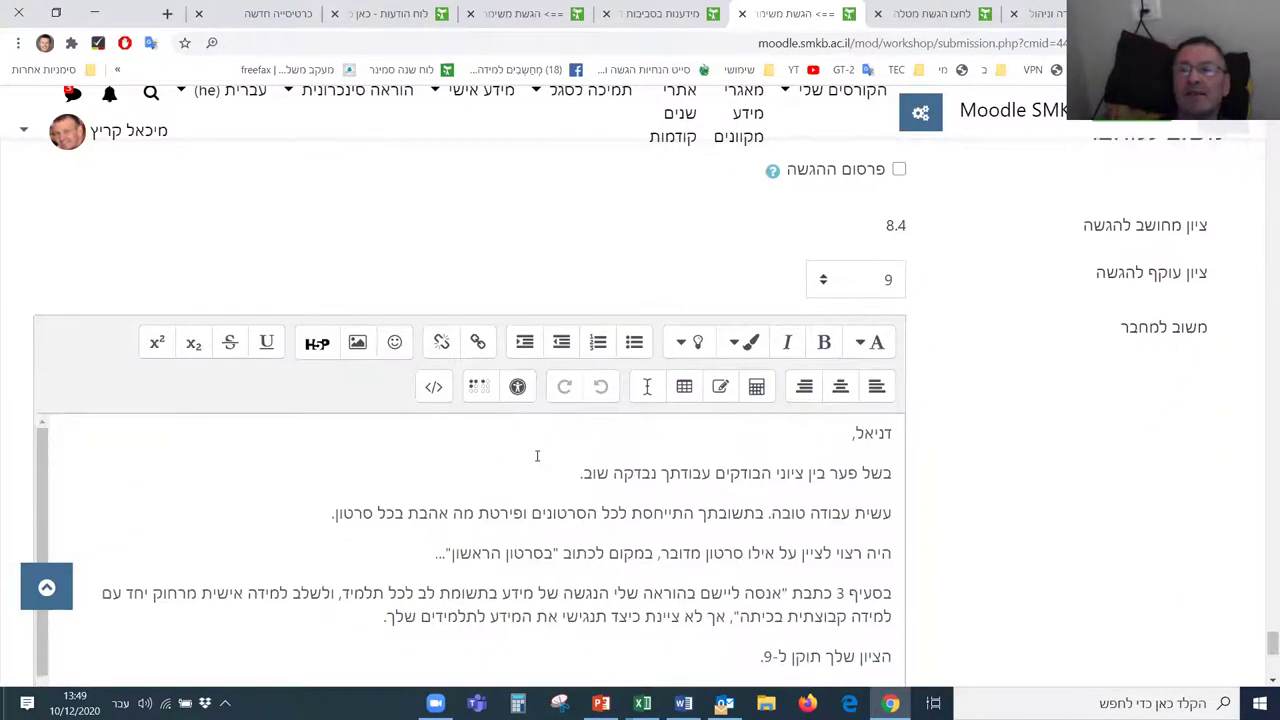
{"action": "scroll", "coordinate": [520, 462], "scroll_direction": "up", "scroll_amount": 1}
{"action": "scroll", "coordinate": [520, 462], "scroll_direction": "down", "scroll_amount": 2}
{"action": "scroll", "coordinate": [537, 455], "scroll_direction": "up", "scroll_amount": 1}
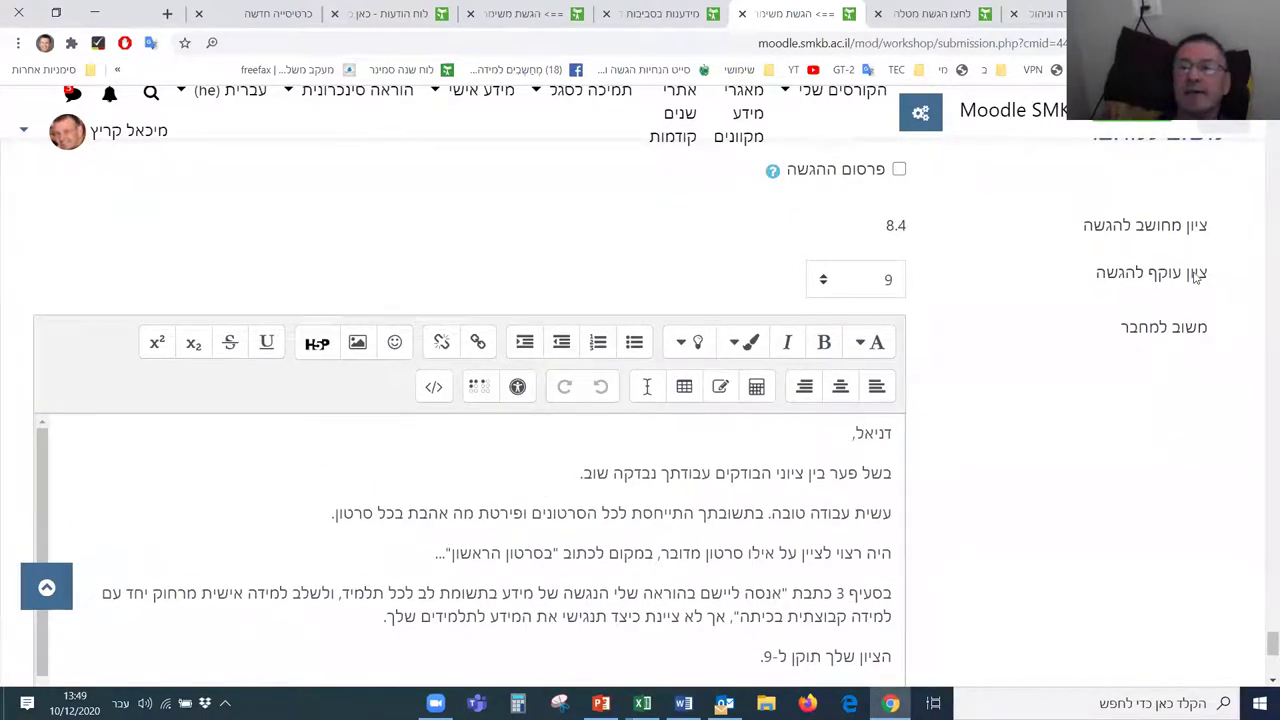
{"action": "left_click_drag", "start_coordinate": [1096, 277], "coordinate": [1232, 277]}
{"action": "left_click", "coordinate": [1243, 276]}
{"action": "triple_click", "coordinate": [1247, 281]}
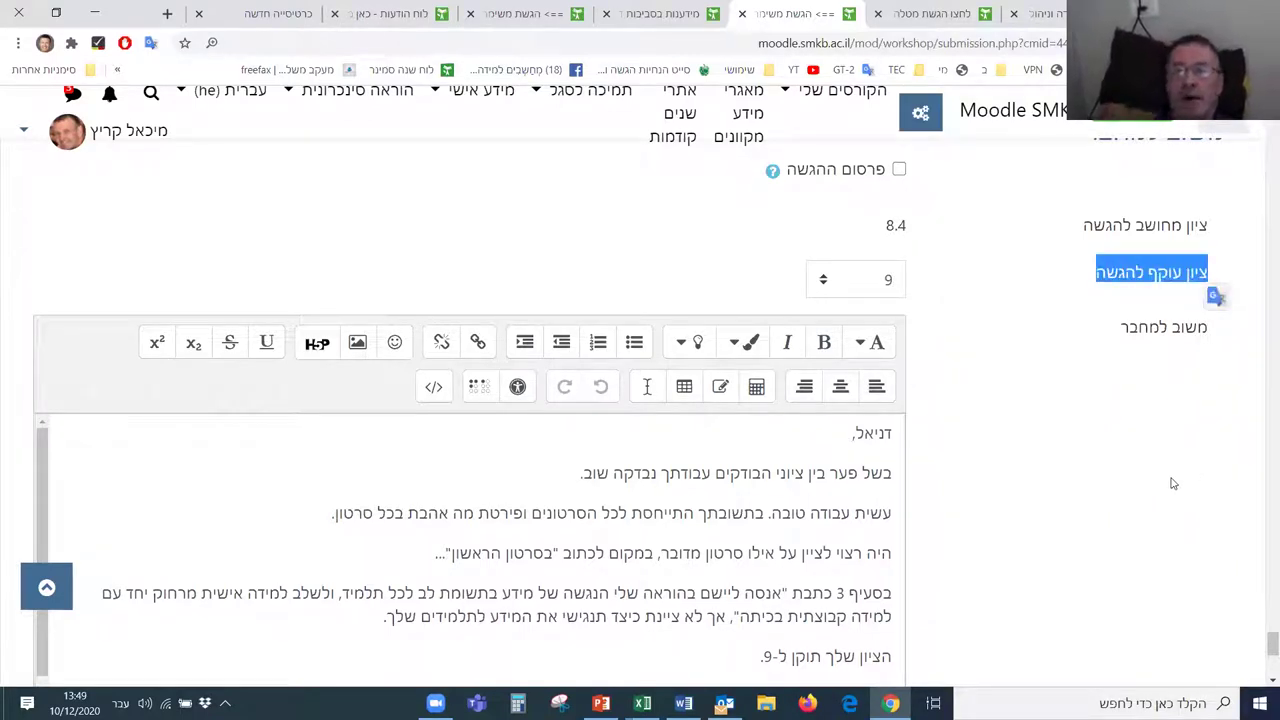
Step: Read the teacher's written feedback to the author (משוב למחבר) explaining the correction of the submission grade
{"action": "scroll", "coordinate": [1104, 505], "scroll_direction": "down", "scroll_amount": 1}
{"action": "scroll", "coordinate": [1100, 500], "scroll_direction": "down", "scroll_amount": 2}
{"action": "scroll", "coordinate": [1083, 489], "scroll_direction": "down", "scroll_amount": 1}
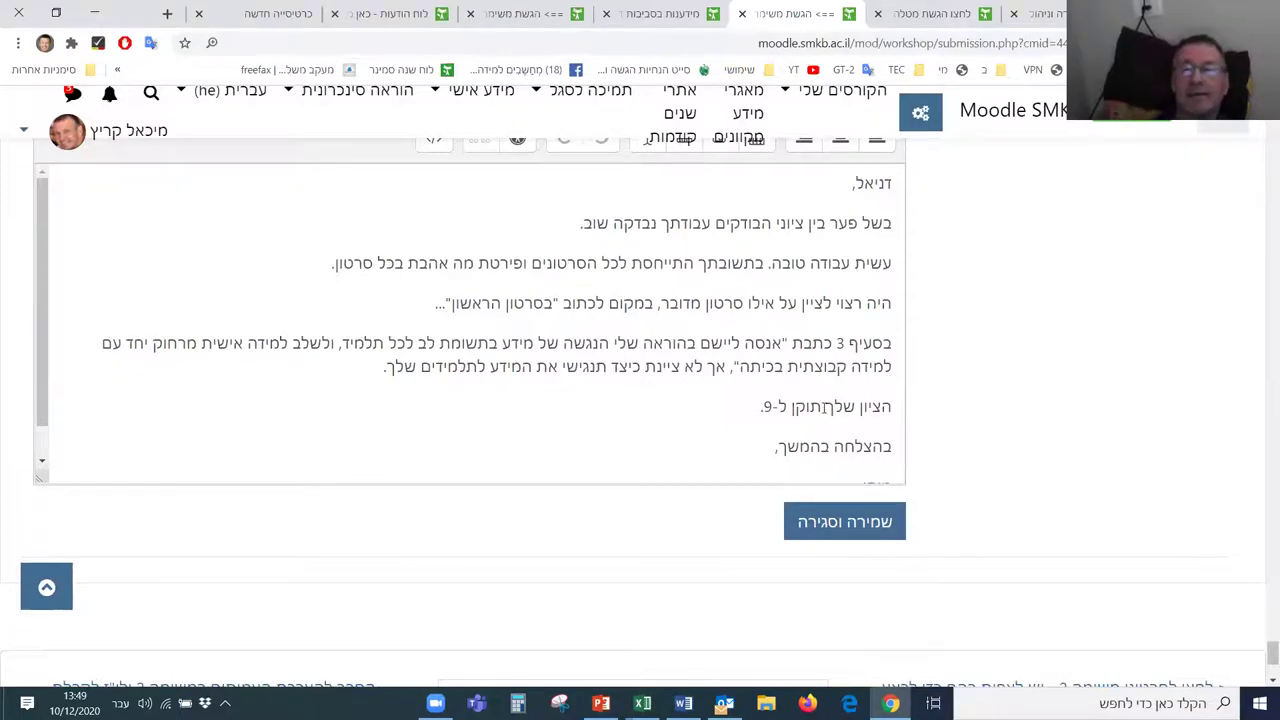
{"action": "scroll", "coordinate": [980, 490], "scroll_direction": "up", "scroll_amount": 2}
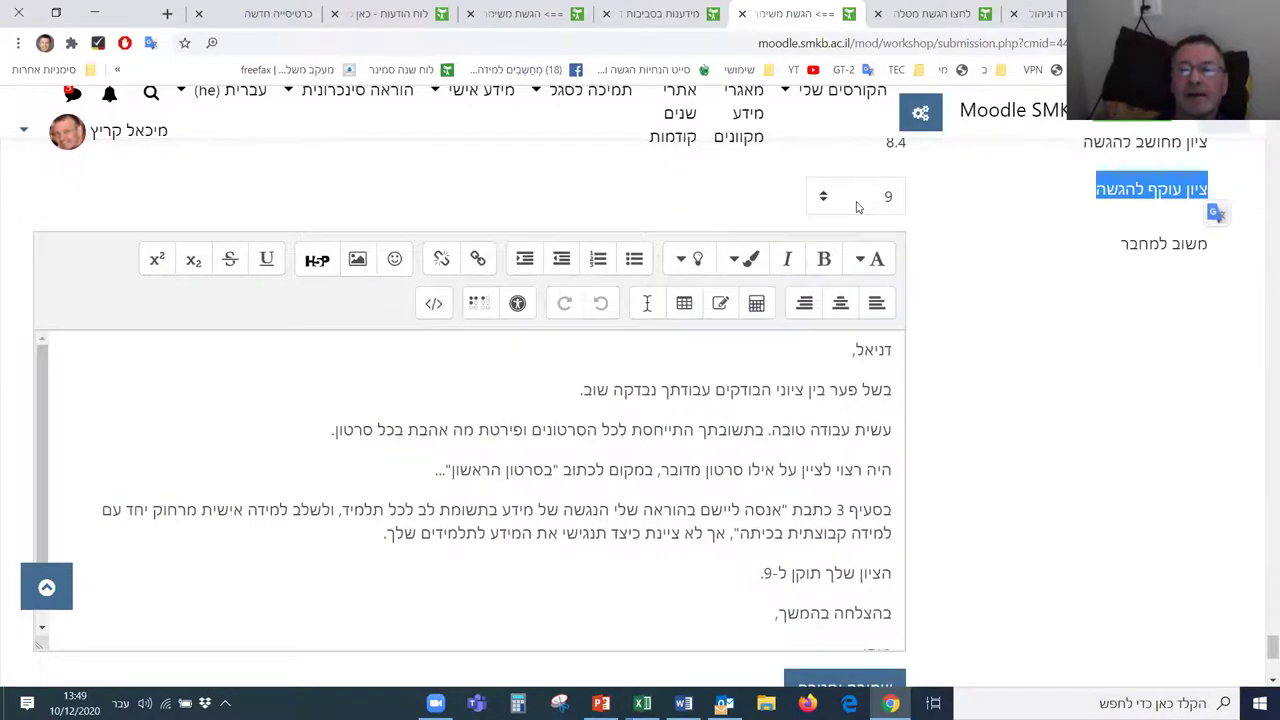
{"action": "scroll", "coordinate": [1000, 405], "scroll_direction": "down", "scroll_amount": 1}
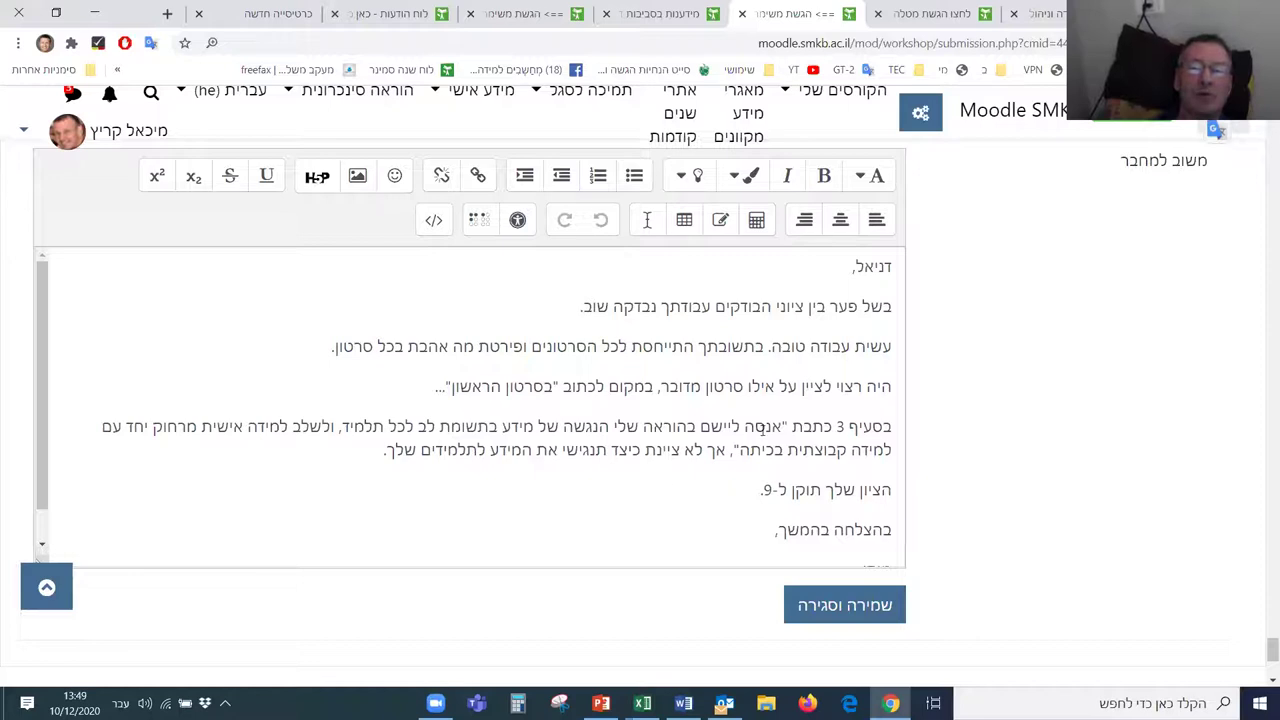
Step: Leave the submission without saving changes and examine the calculated and overriding submission grades in the peer assessment grades report
{"action": "scroll", "coordinate": [620, 500], "scroll_direction": "up", "scroll_amount": 10}
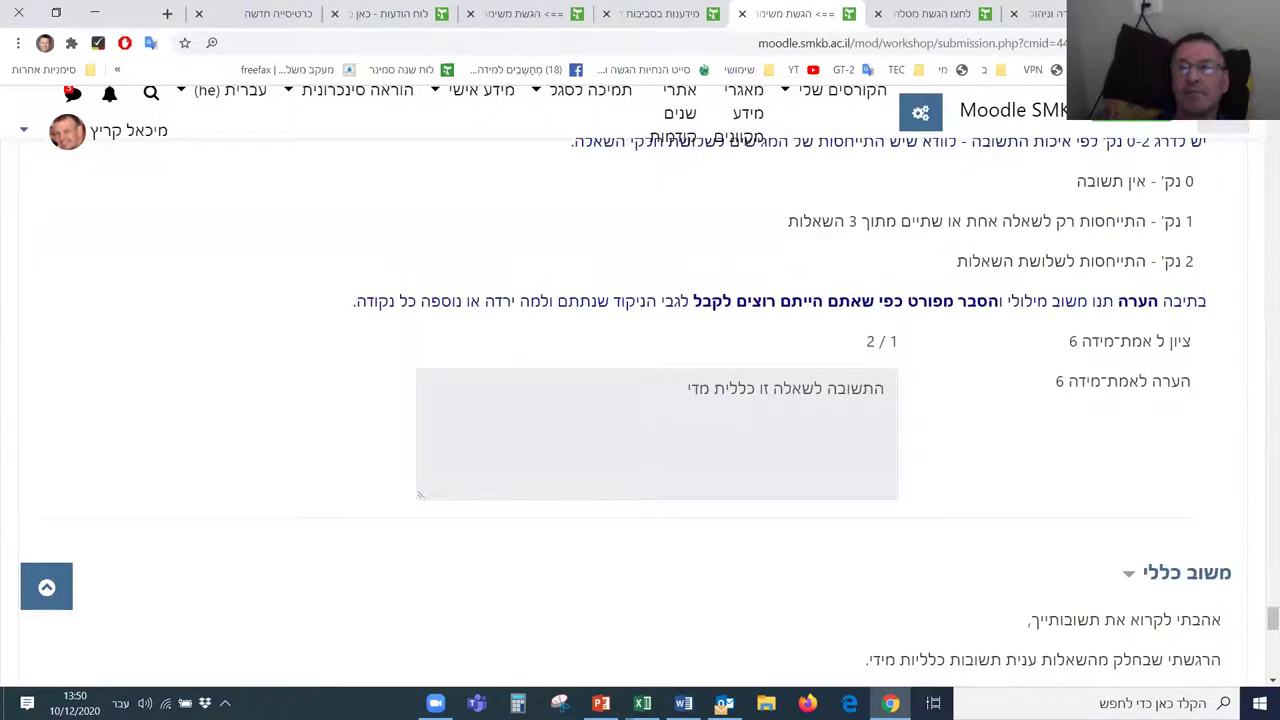
{"action": "key", "text": "alt+Left"}
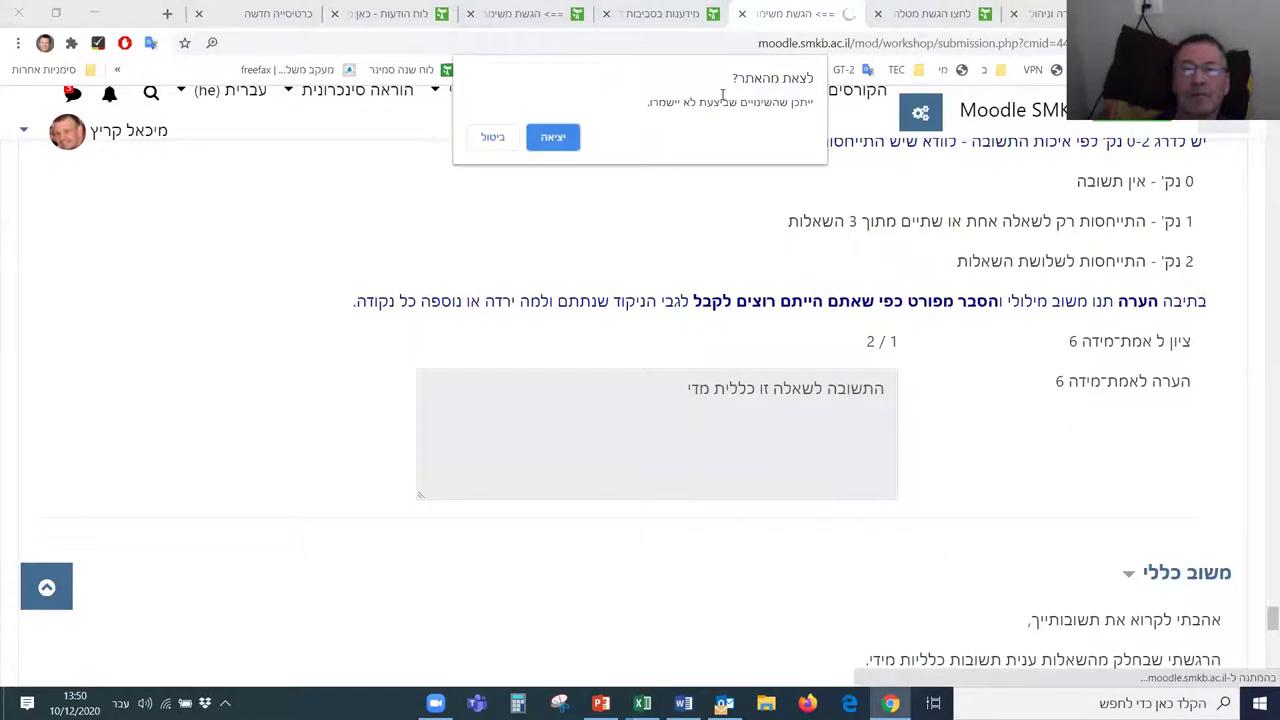
{"action": "left_click", "coordinate": [558, 138]}
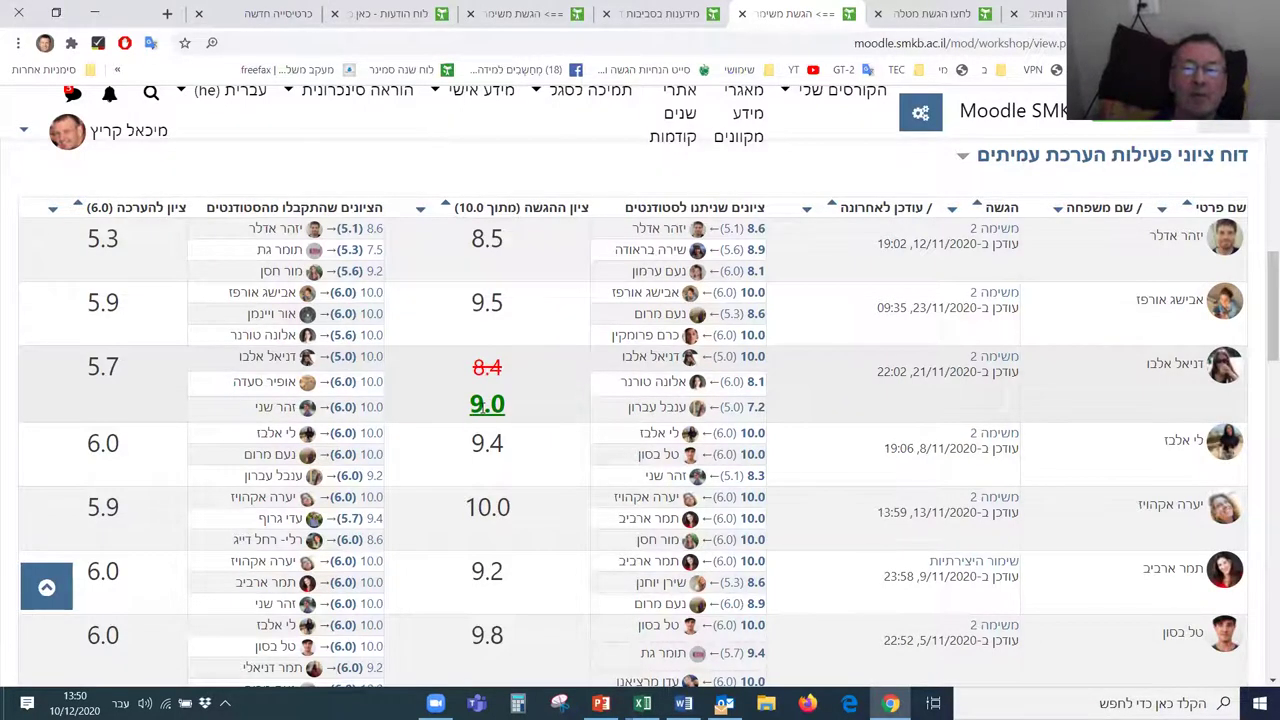
{"action": "scroll", "coordinate": [482, 408], "scroll_direction": "down", "scroll_amount": 1}
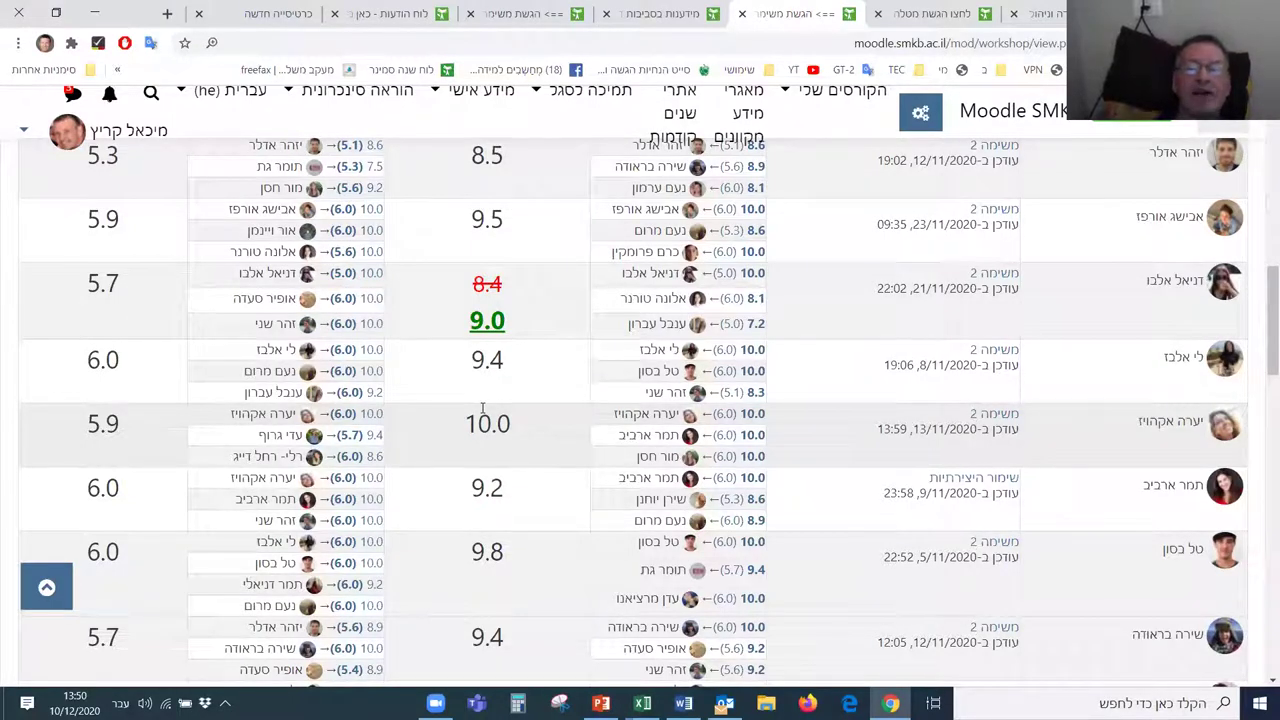
{"action": "scroll", "coordinate": [482, 408], "scroll_direction": "up", "scroll_amount": 1}
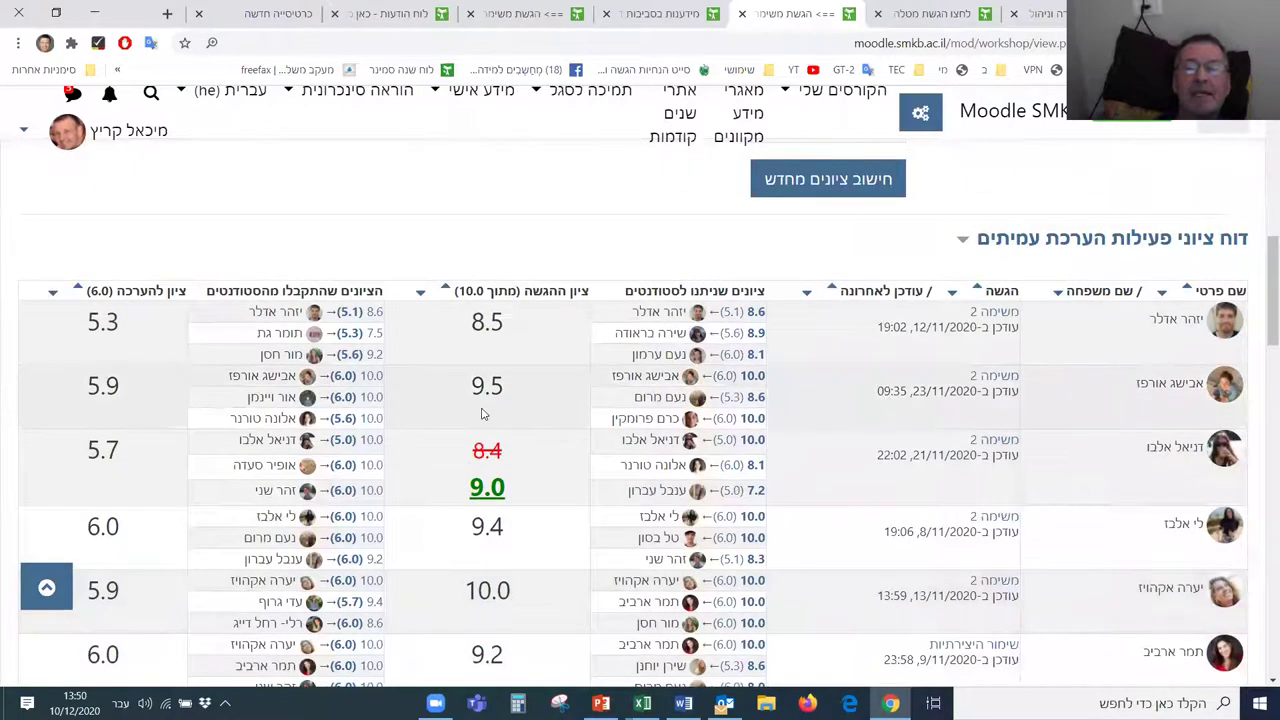
{"action": "scroll", "coordinate": [492, 370], "scroll_direction": "down", "scroll_amount": 1}
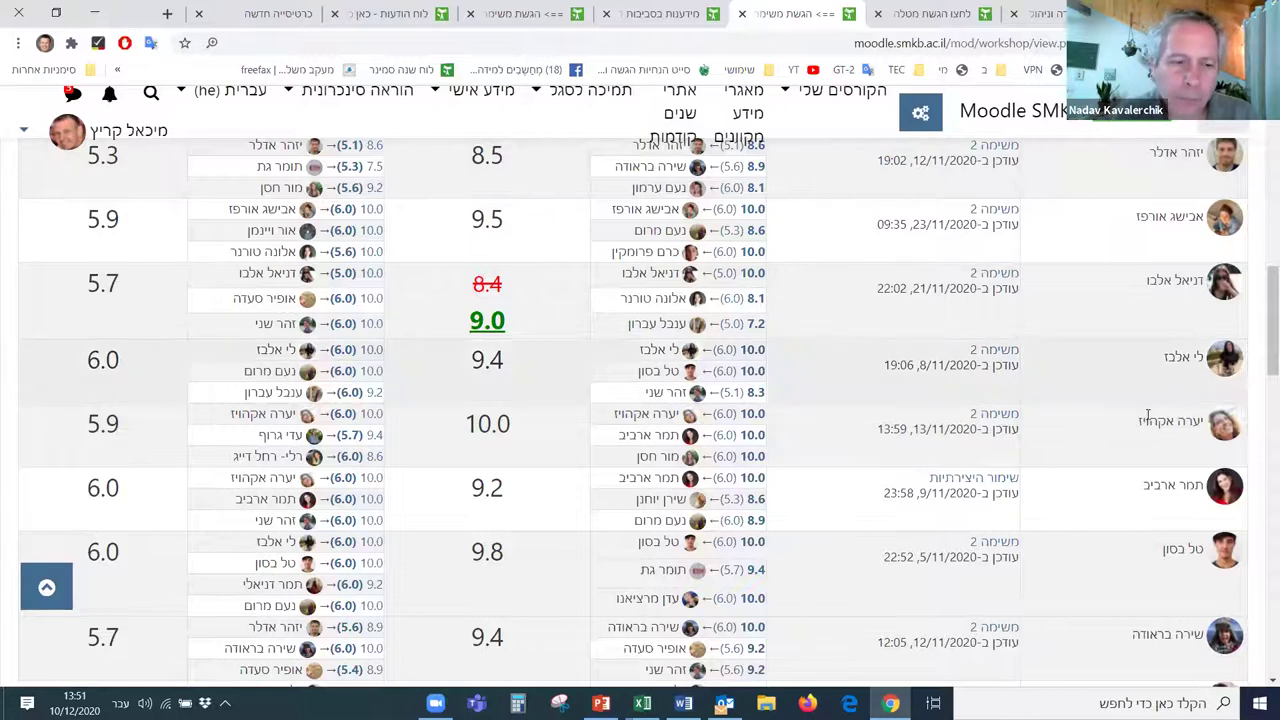
Step: Show the navigation sidebar beside the workshop, and look through the open course pages for the other course's closed assignment 2 workshop
{"action": "scroll", "coordinate": [1137, 423], "scroll_direction": "up", "scroll_amount": 4}
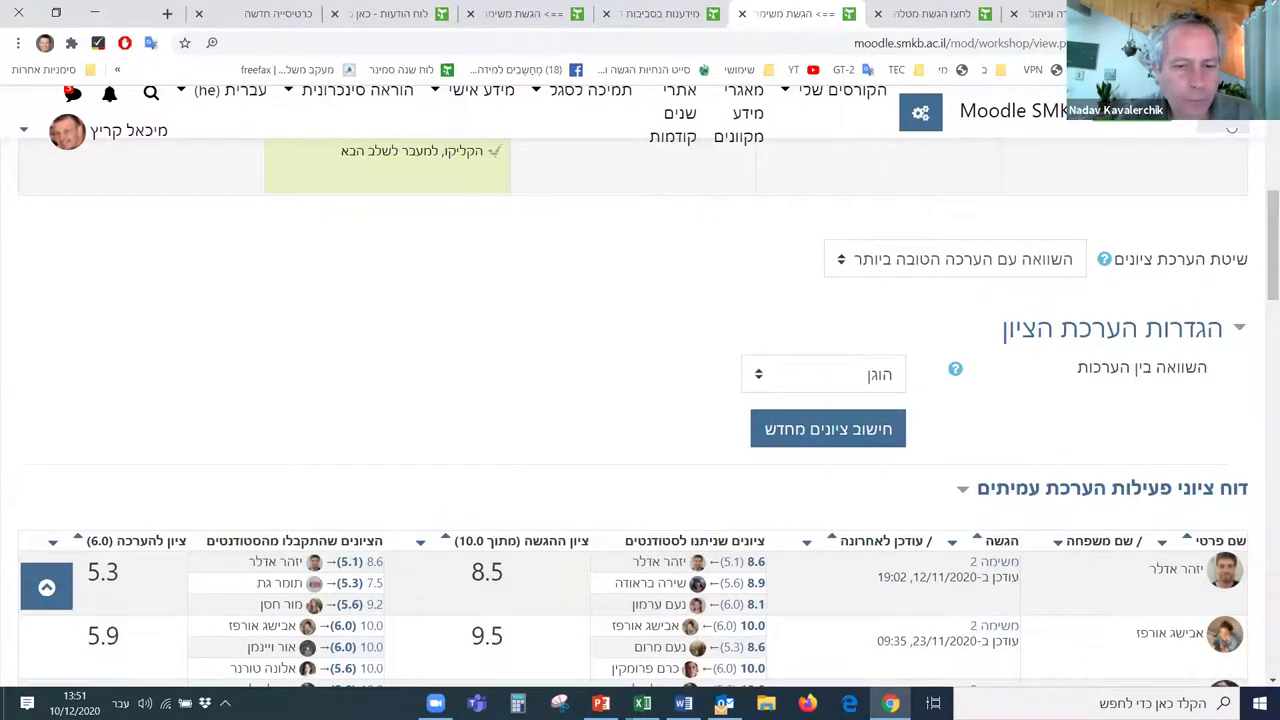
{"action": "left_click", "coordinate": [1222, 128]}
{"action": "scroll", "coordinate": [1205, 343], "scroll_direction": "down", "scroll_amount": 4}
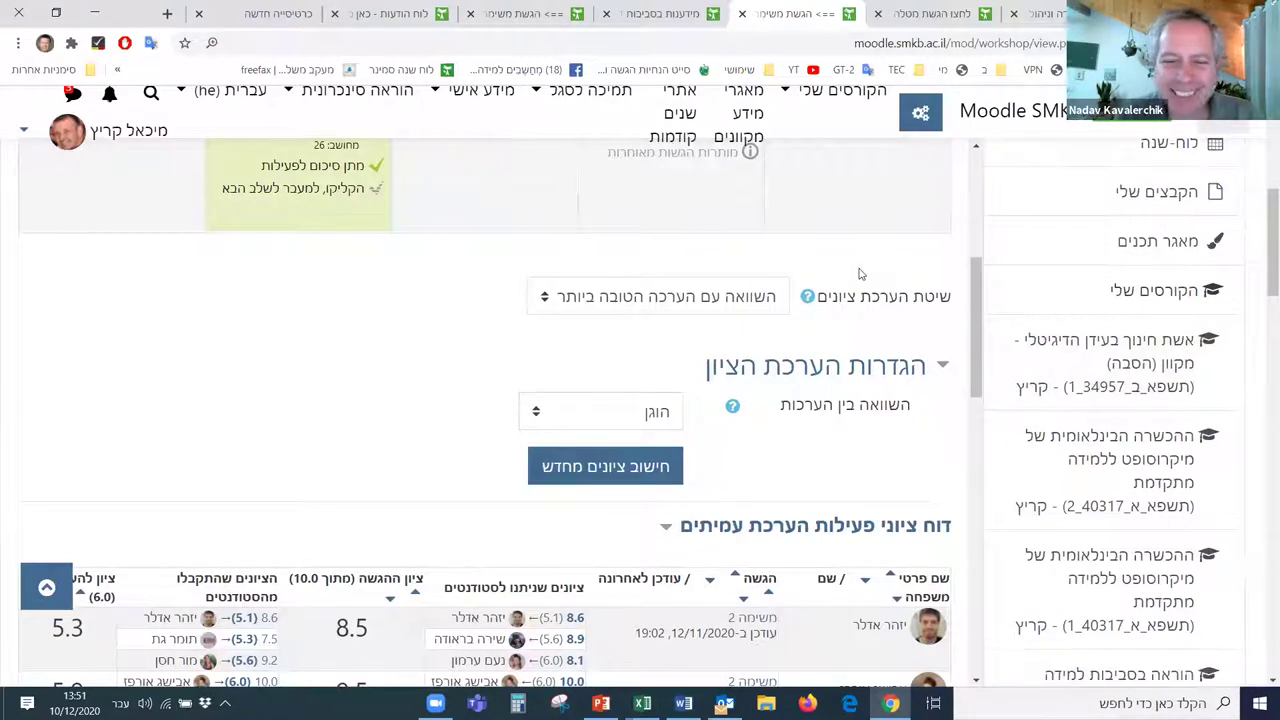
{"action": "left_click", "coordinate": [379, 18]}
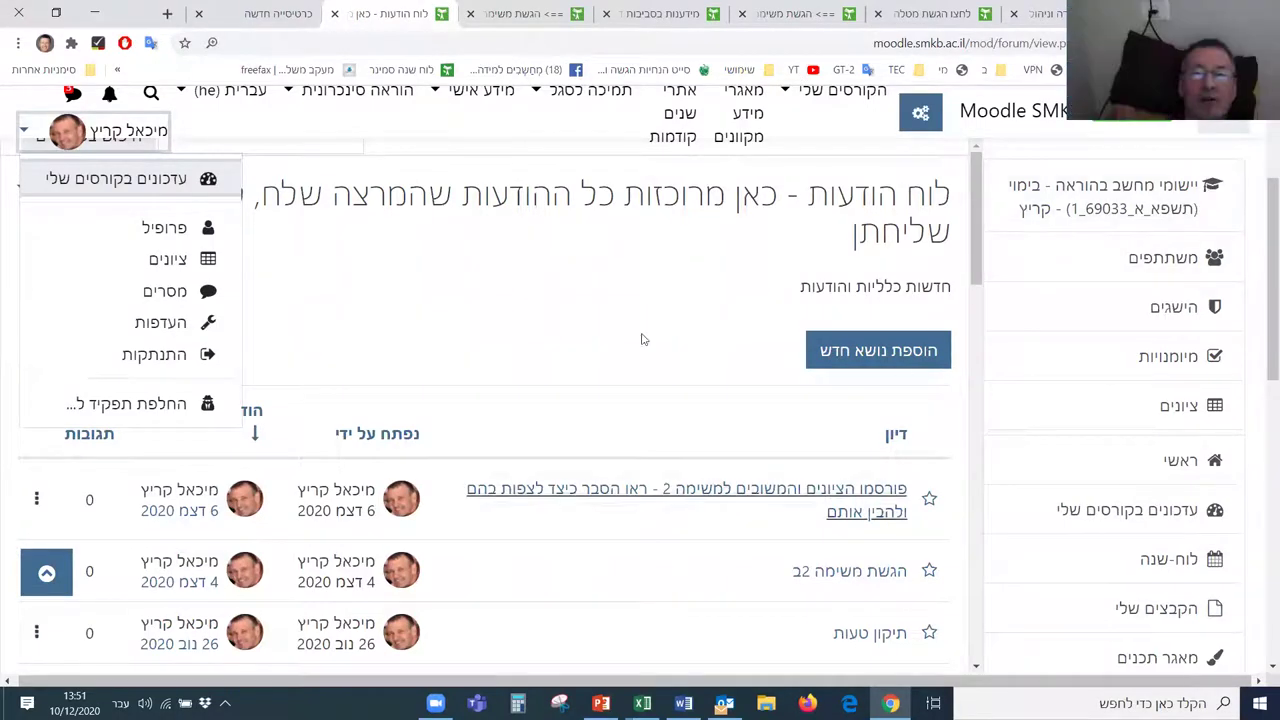
{"action": "left_click", "coordinate": [655, 15]}
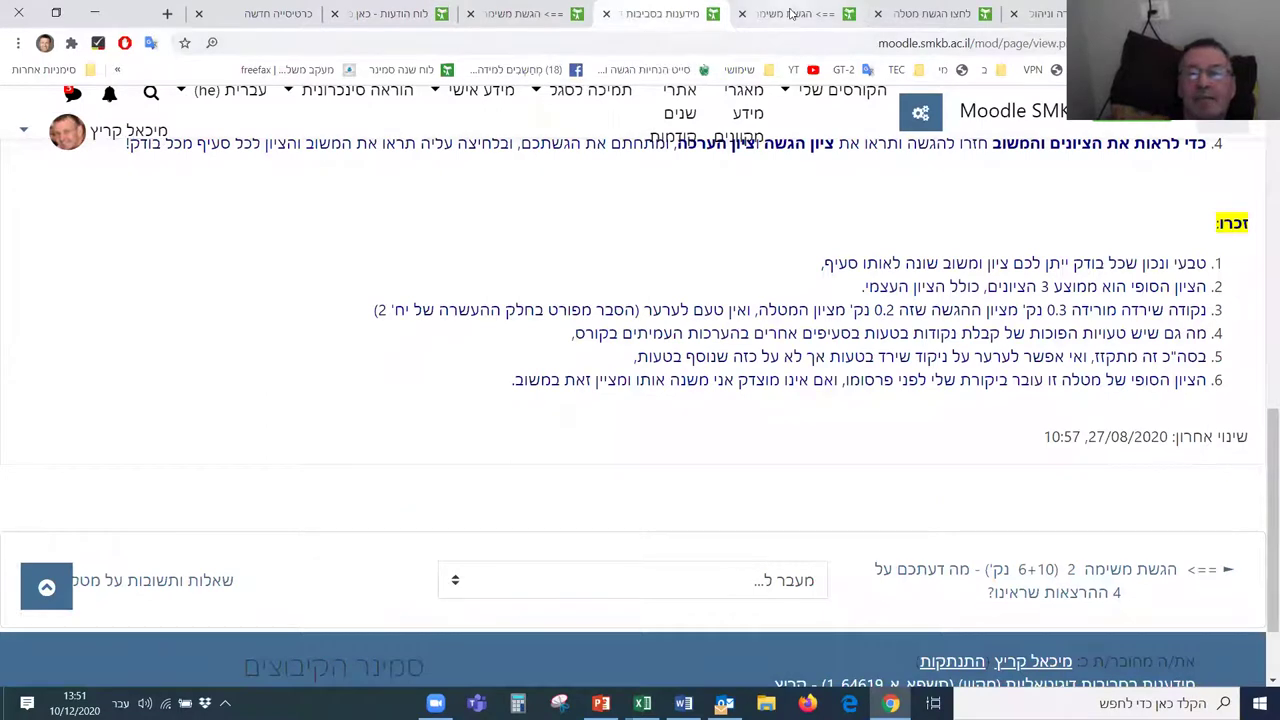
{"action": "left_click", "coordinate": [790, 13]}
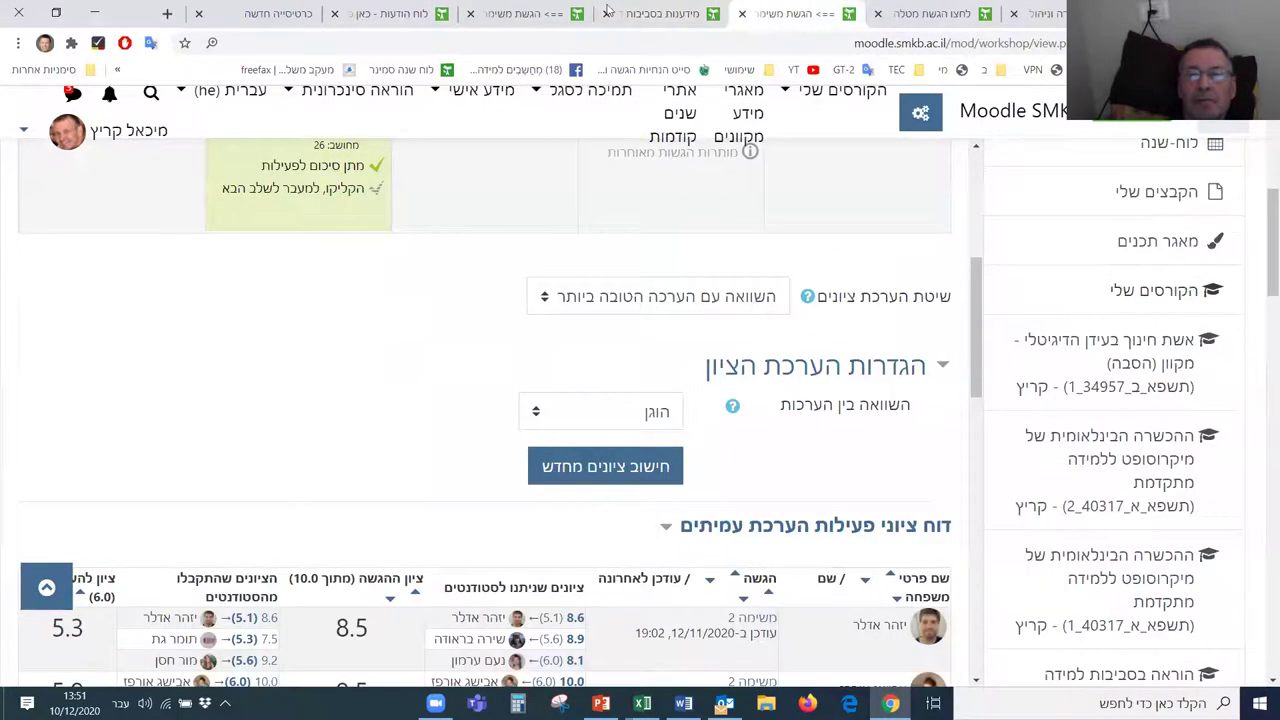
{"action": "left_click", "coordinate": [533, 14]}
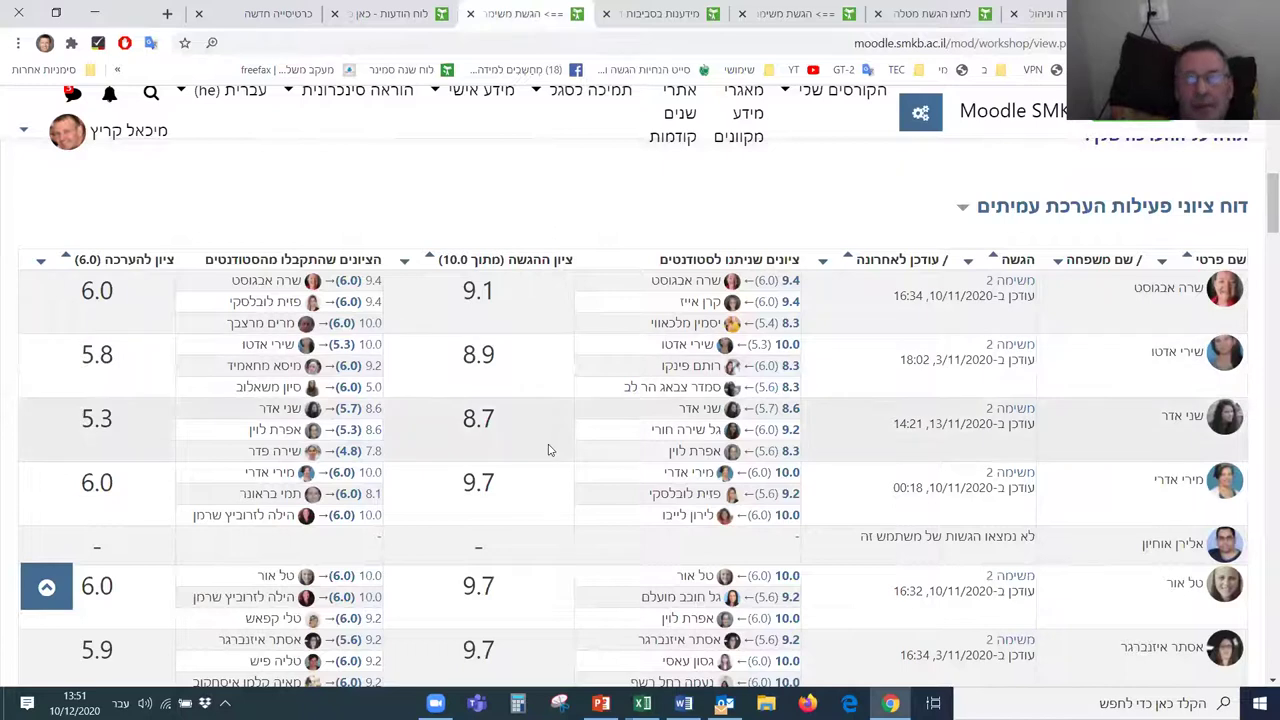
Step: Examine the overridden submission and assessment grades throughout the closed workshop's grades report, finishing at its phase overview
{"action": "scroll", "coordinate": [546, 438], "scroll_direction": "down", "scroll_amount": 1}
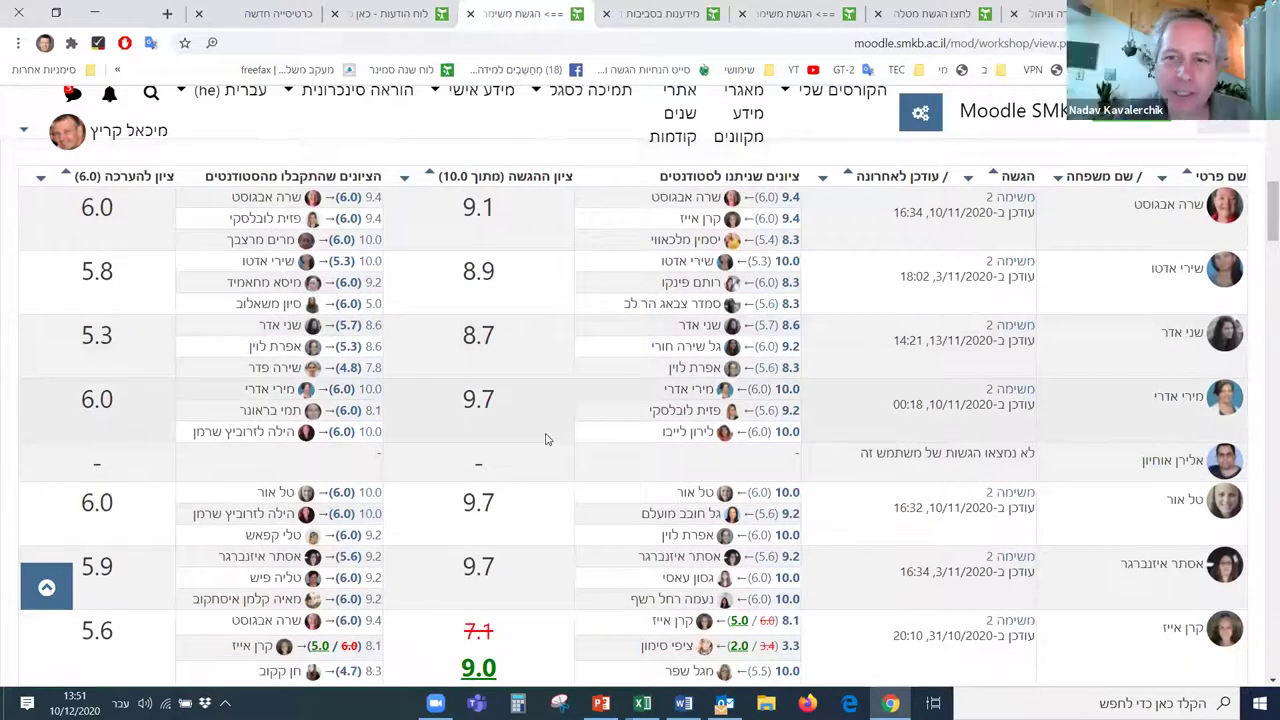
{"action": "scroll", "coordinate": [546, 438], "scroll_direction": "down", "scroll_amount": 5}
{"action": "scroll", "coordinate": [546, 430], "scroll_direction": "up", "scroll_amount": 4}
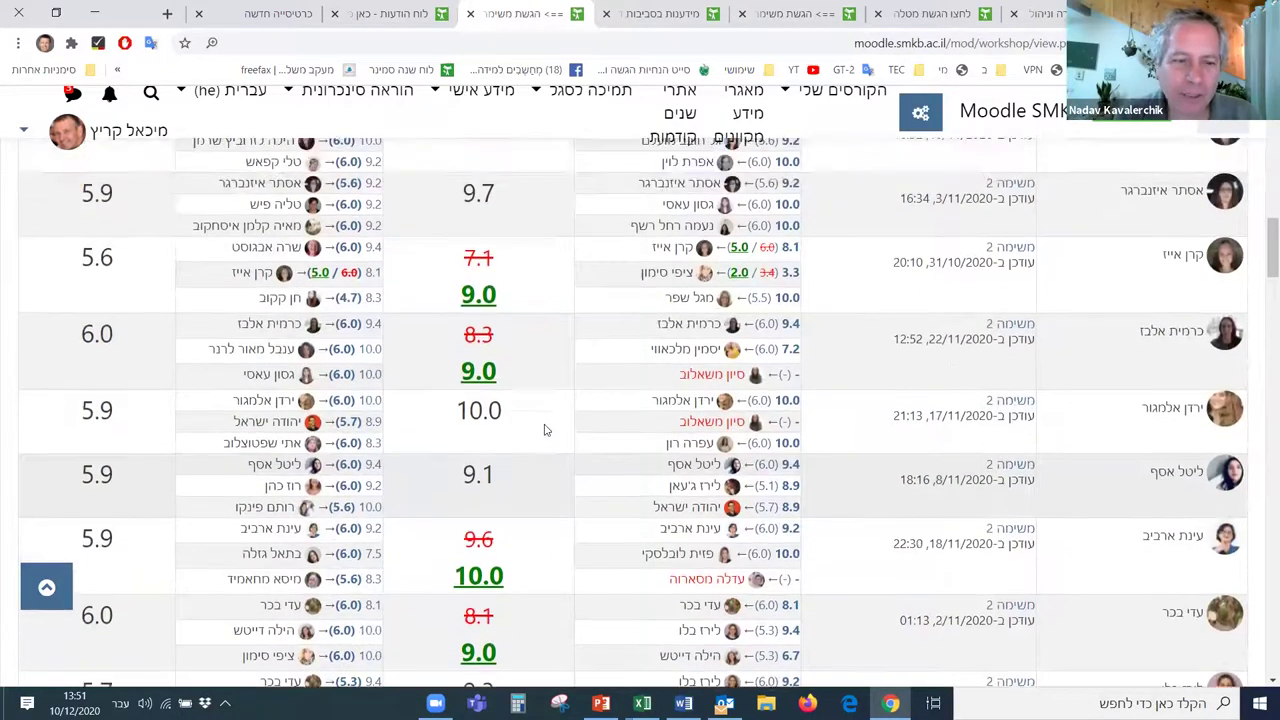
{"action": "scroll", "coordinate": [546, 430], "scroll_direction": "up", "scroll_amount": 2}
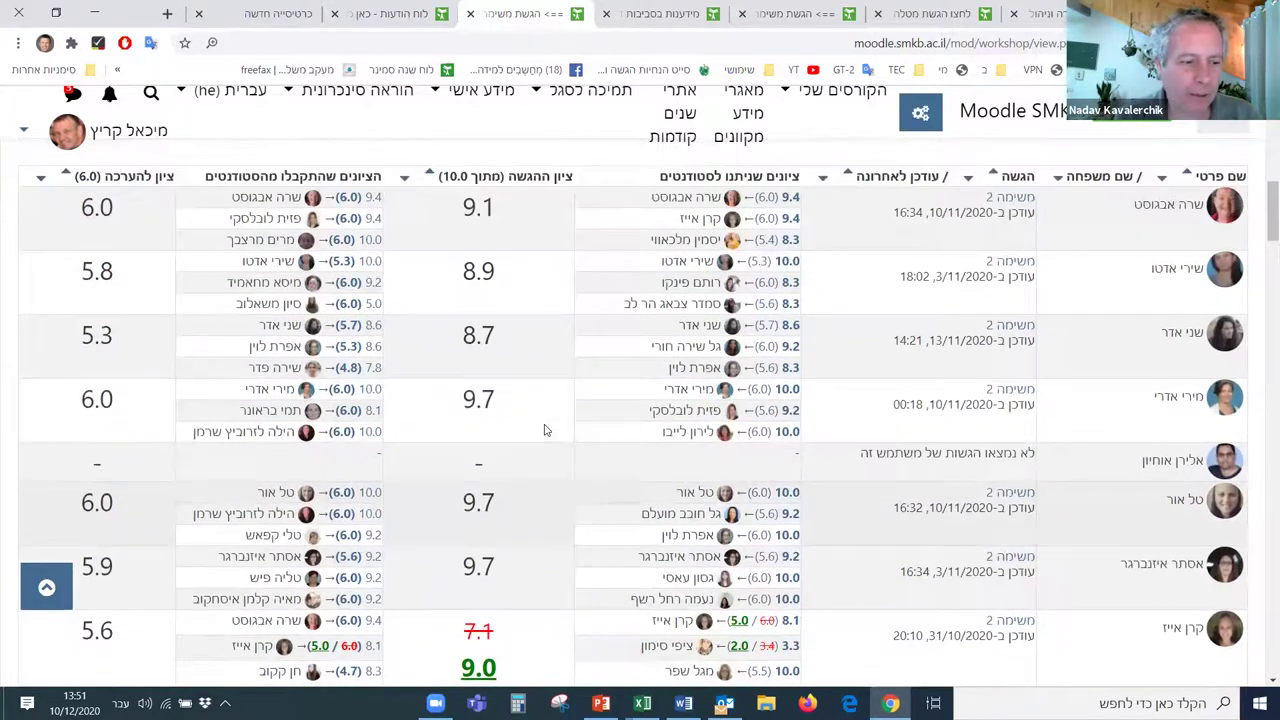
{"action": "scroll", "coordinate": [545, 430], "scroll_direction": "down", "scroll_amount": 2}
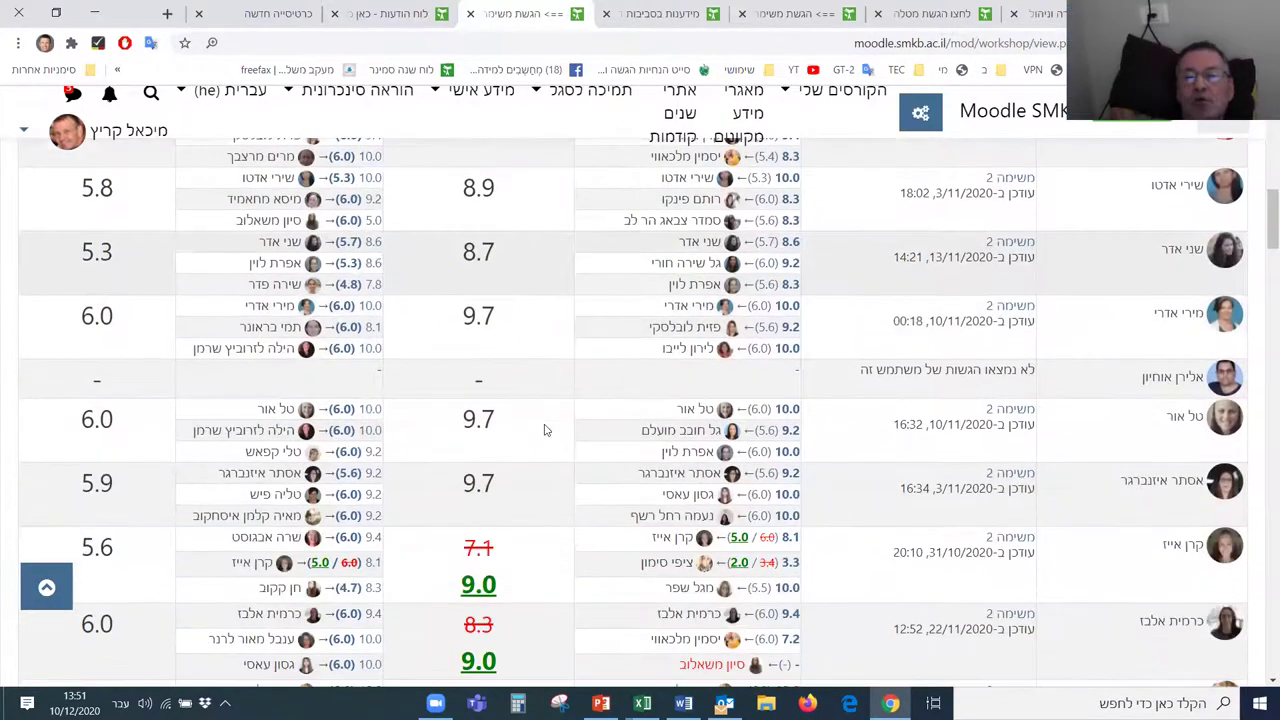
{"action": "scroll", "coordinate": [545, 430], "scroll_direction": "down", "scroll_amount": 3}
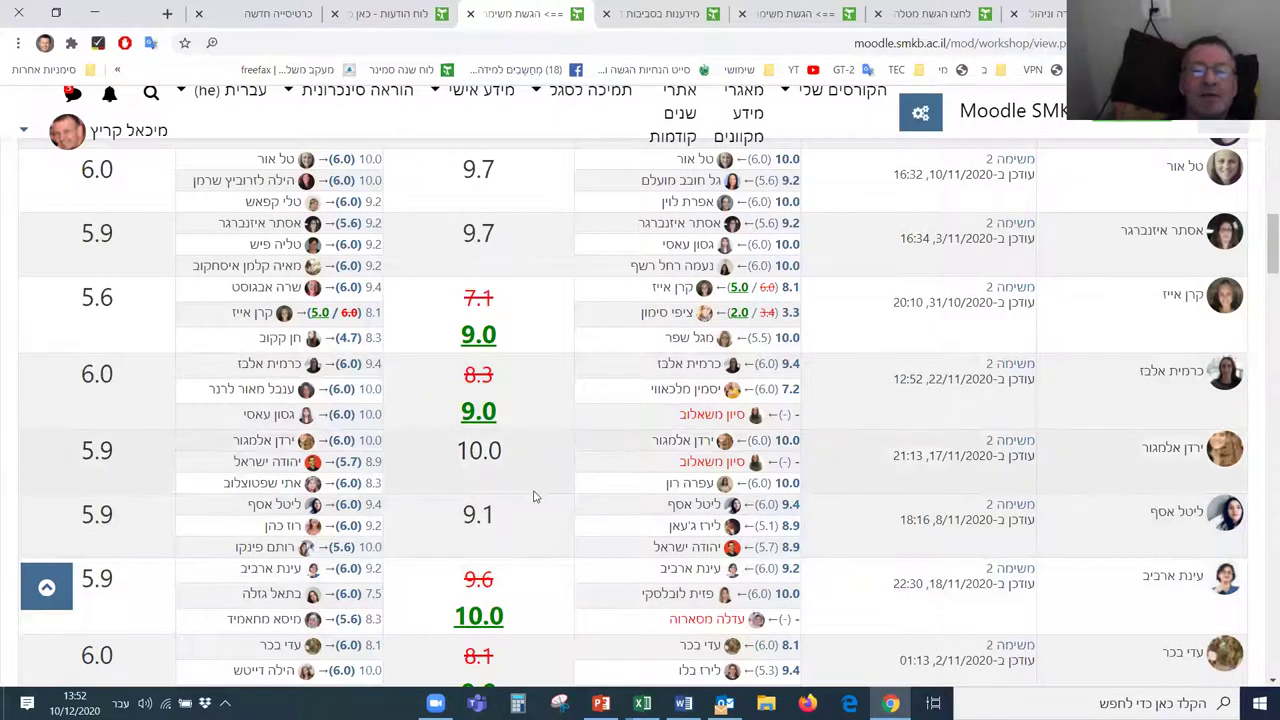
{"action": "scroll", "coordinate": [535, 497], "scroll_direction": "up", "scroll_amount": 5}
{"action": "scroll", "coordinate": [490, 322], "scroll_direction": "down", "scroll_amount": 5}
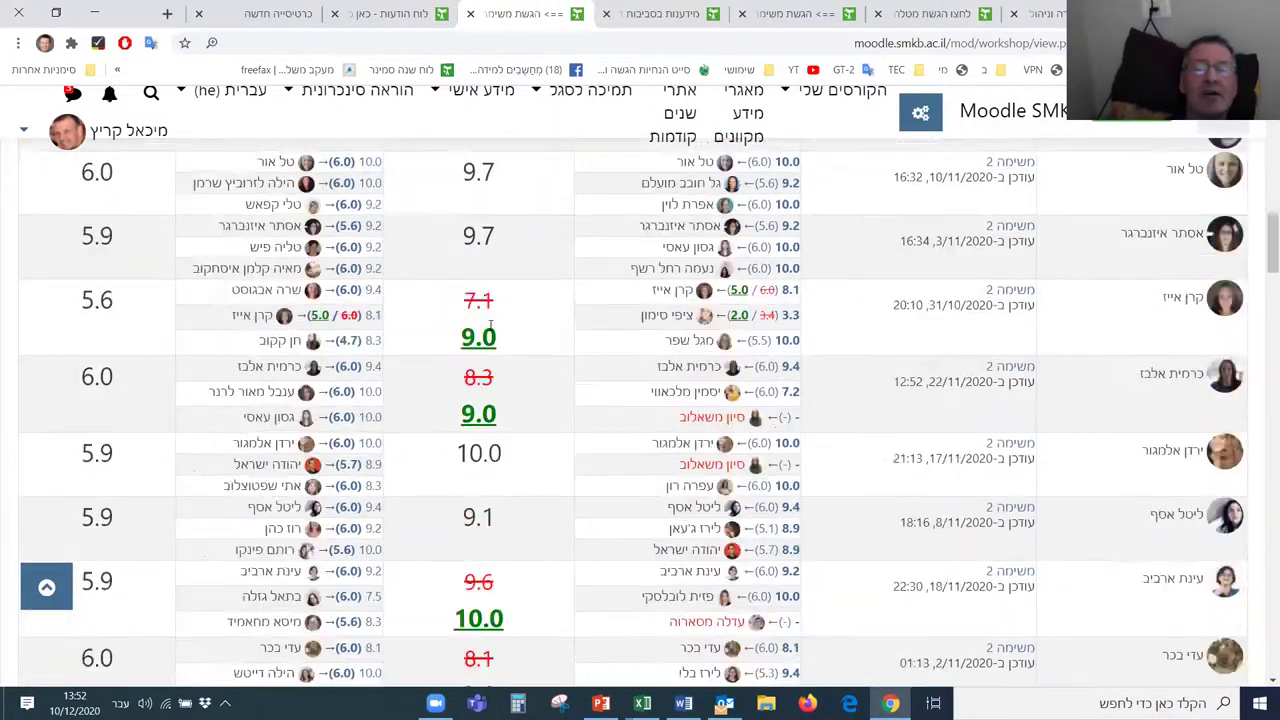
{"action": "scroll", "coordinate": [490, 322], "scroll_direction": "down", "scroll_amount": 10}
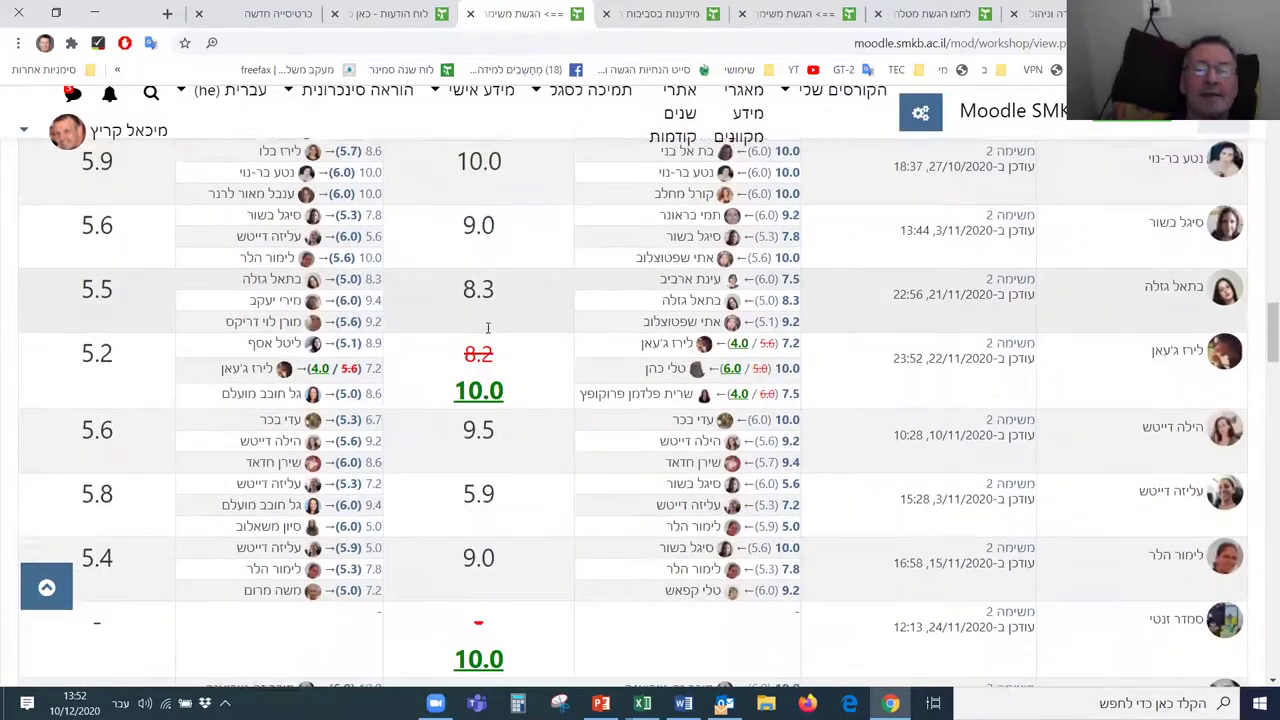
{"action": "scroll", "coordinate": [488, 327], "scroll_direction": "up", "scroll_amount": 10}
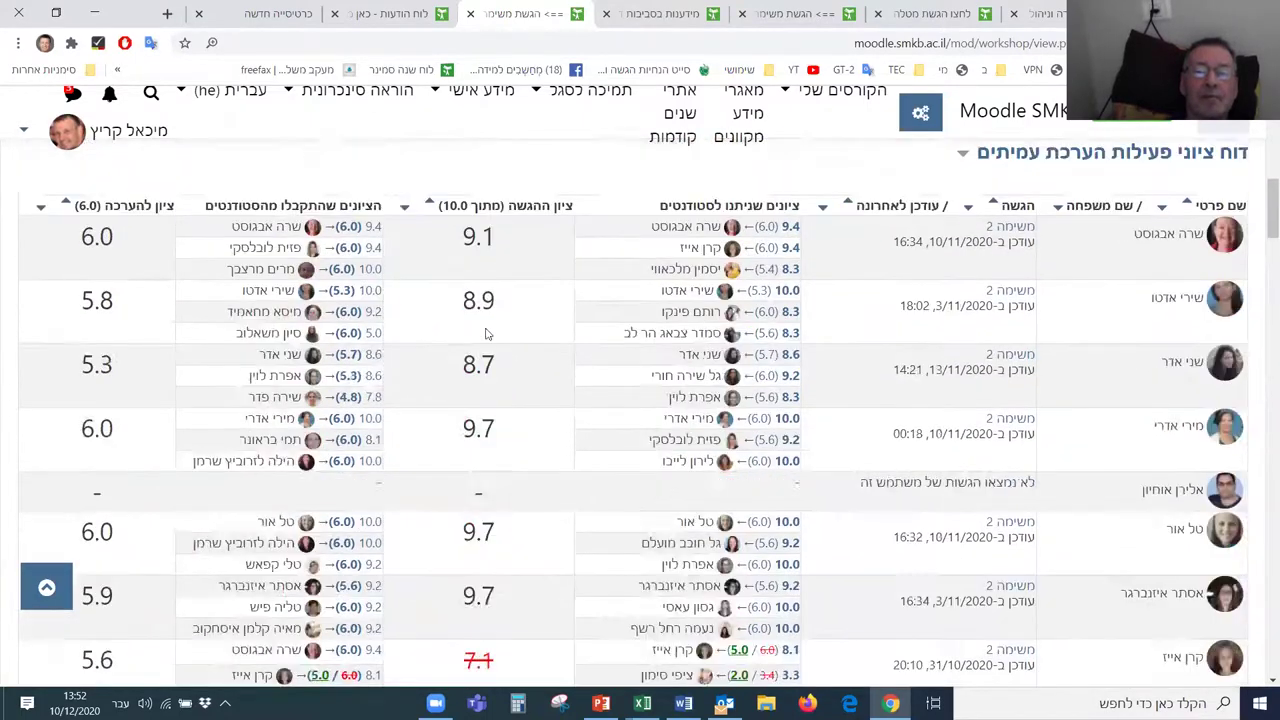
{"action": "scroll", "coordinate": [487, 333], "scroll_direction": "up", "scroll_amount": 5}
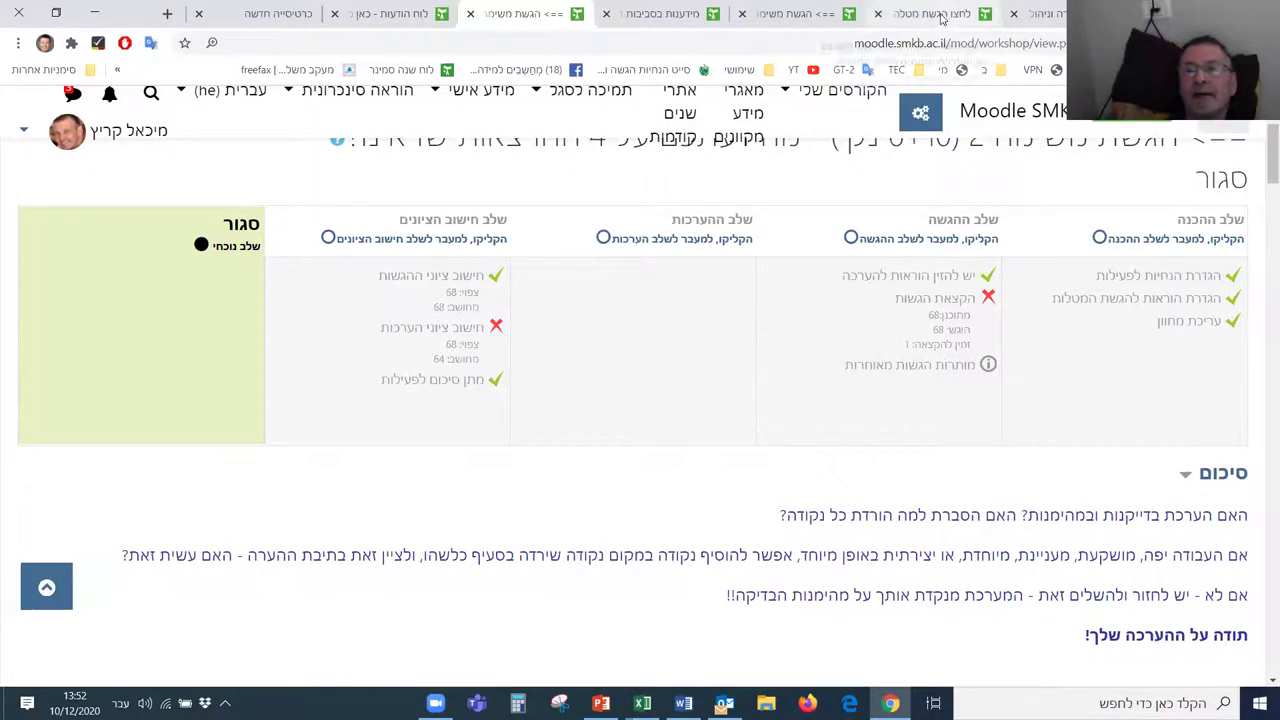
Step: Close the assignment 2 peer assessment (סגירת הערכת העמיתים) in the יישומי מחשב בהוראה - בימוי course and confirm the phase change
{"action": "left_click", "coordinate": [890, 16]}
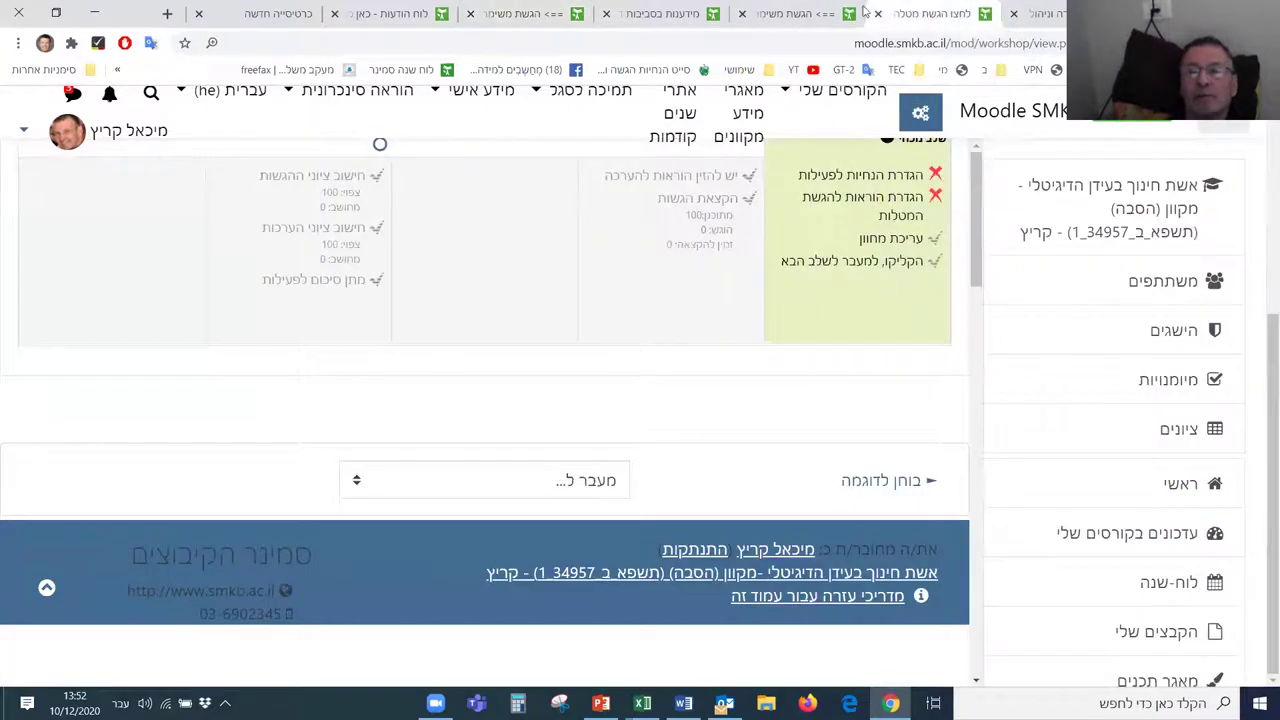
{"action": "left_click", "coordinate": [800, 14]}
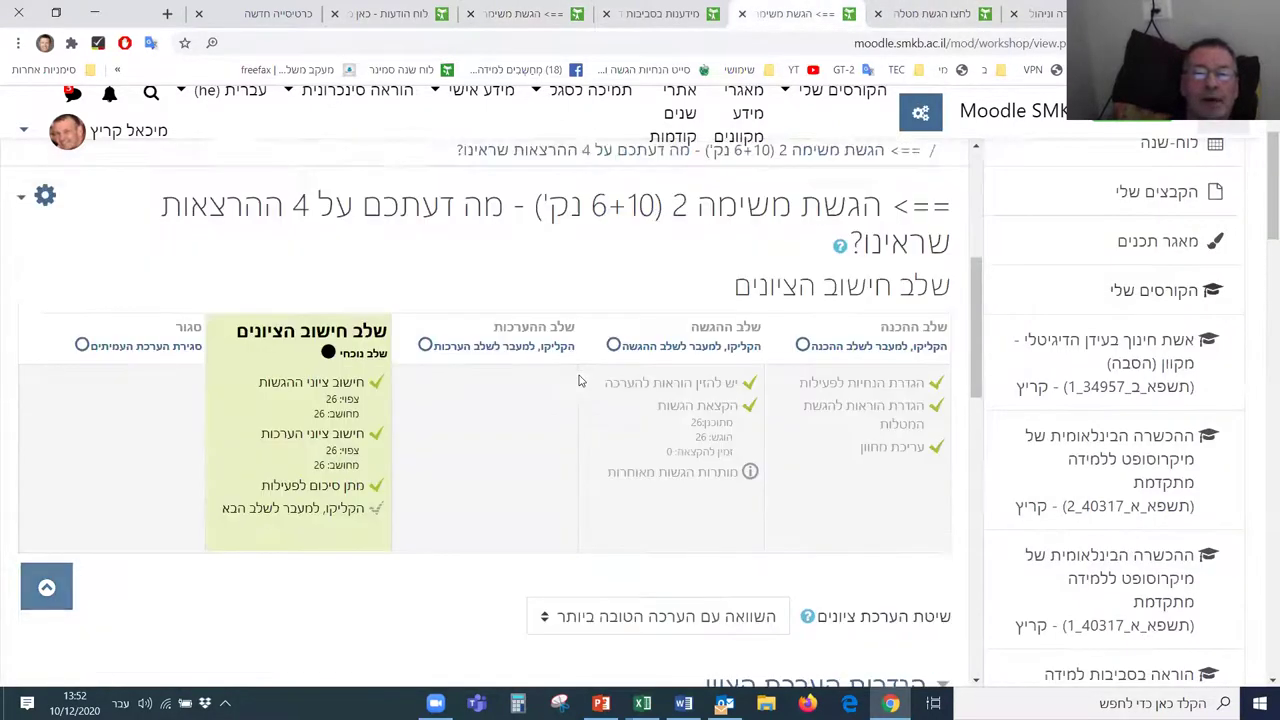
{"action": "scroll", "coordinate": [575, 387], "scroll_direction": "down", "scroll_amount": 4}
{"action": "scroll", "coordinate": [139, 413], "scroll_direction": "up", "scroll_amount": 10}
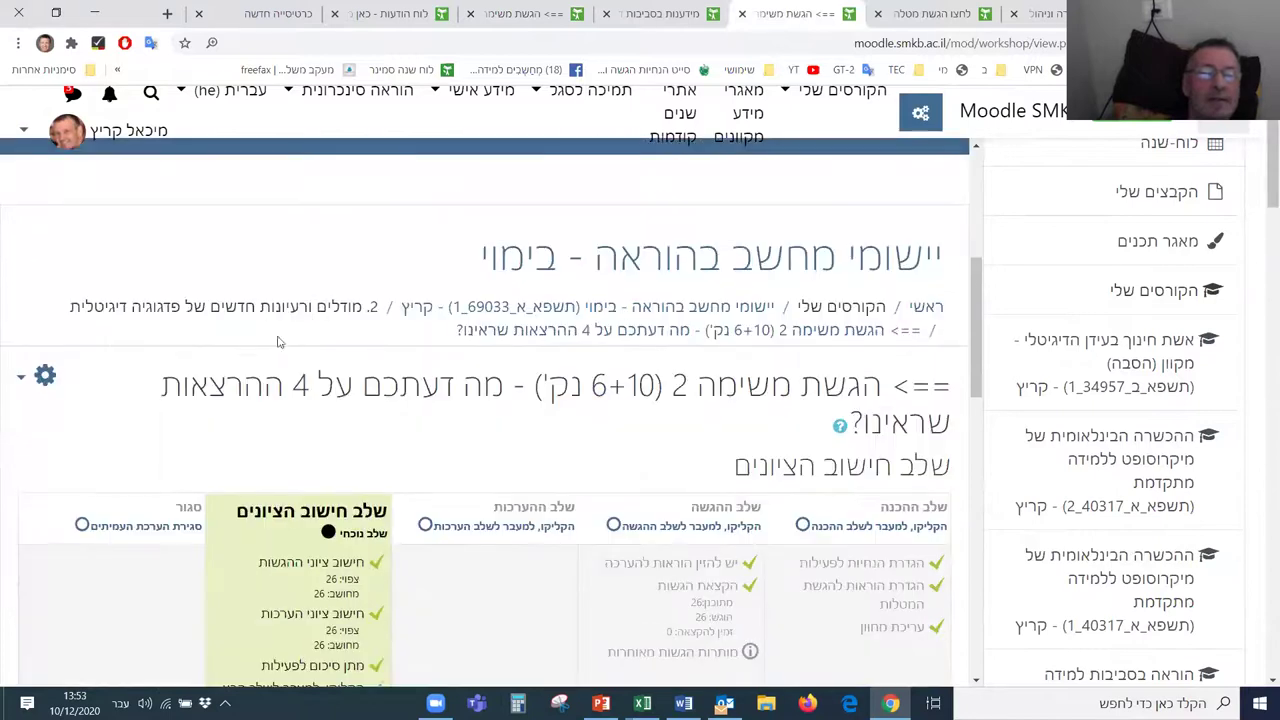
{"action": "scroll", "coordinate": [140, 410], "scroll_direction": "down", "scroll_amount": 3}
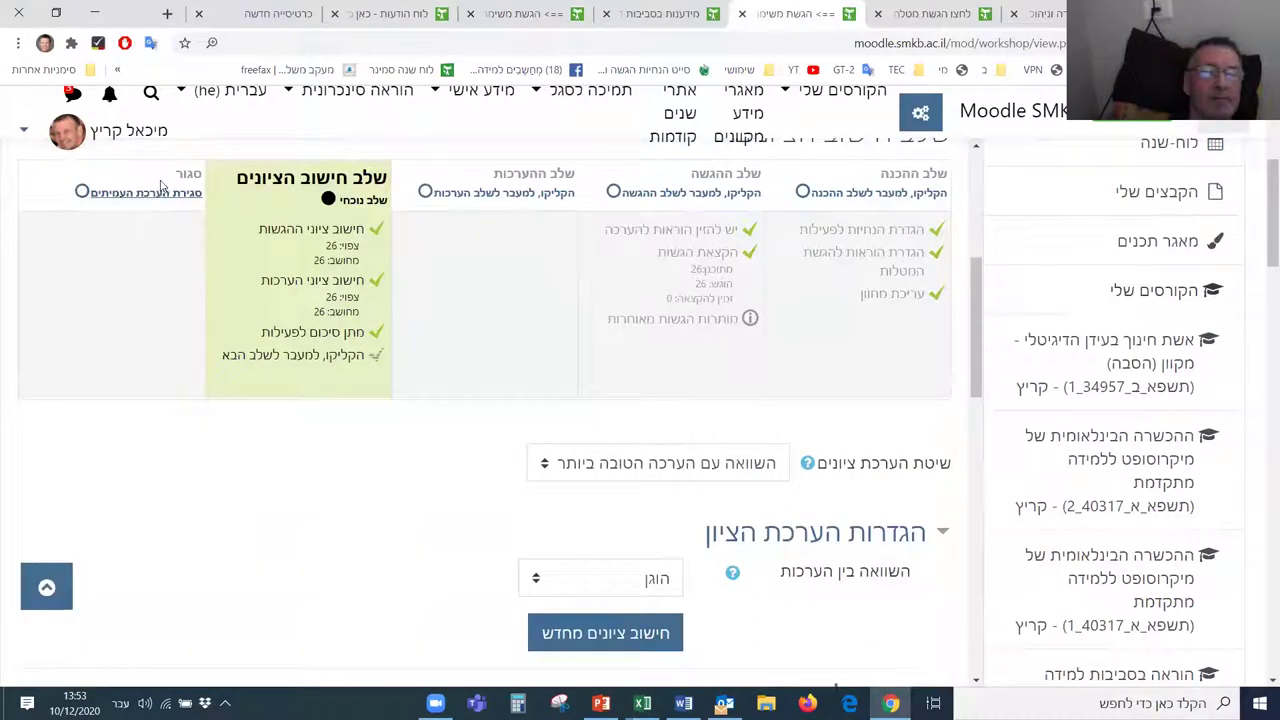
{"action": "left_click", "coordinate": [130, 194]}
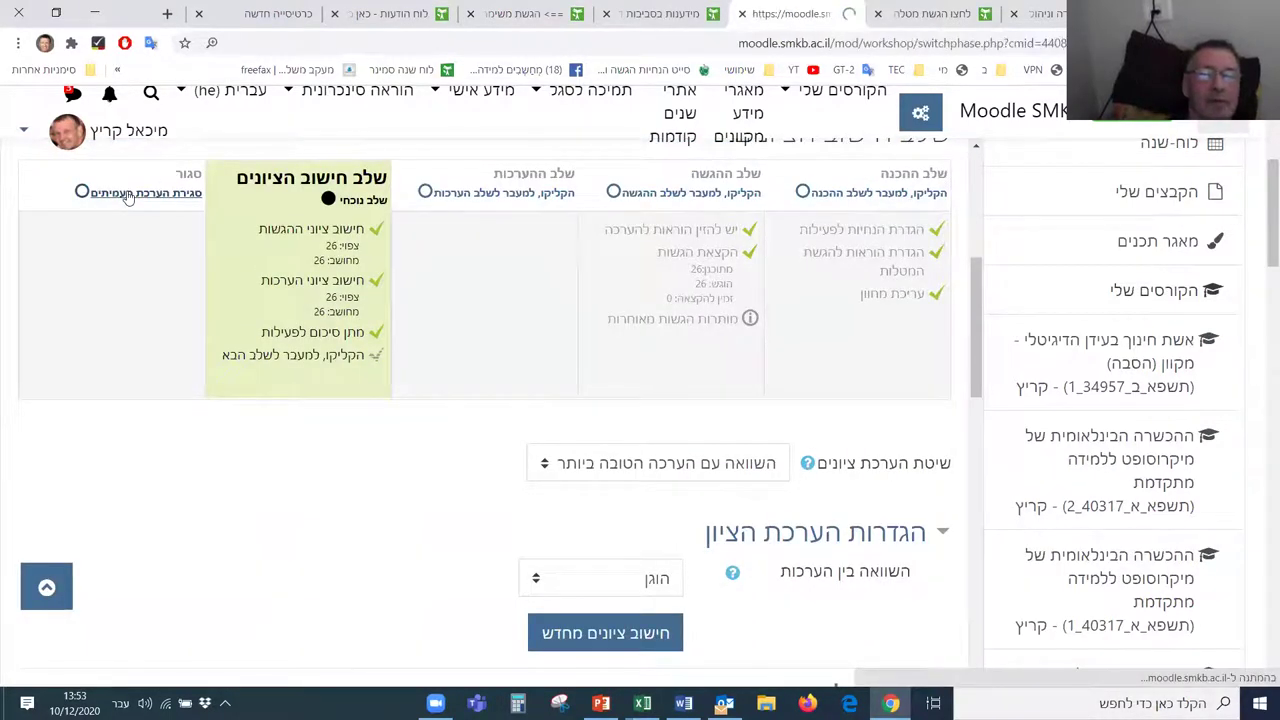
{"action": "scroll", "coordinate": [720, 523], "scroll_direction": "down", "scroll_amount": 3}
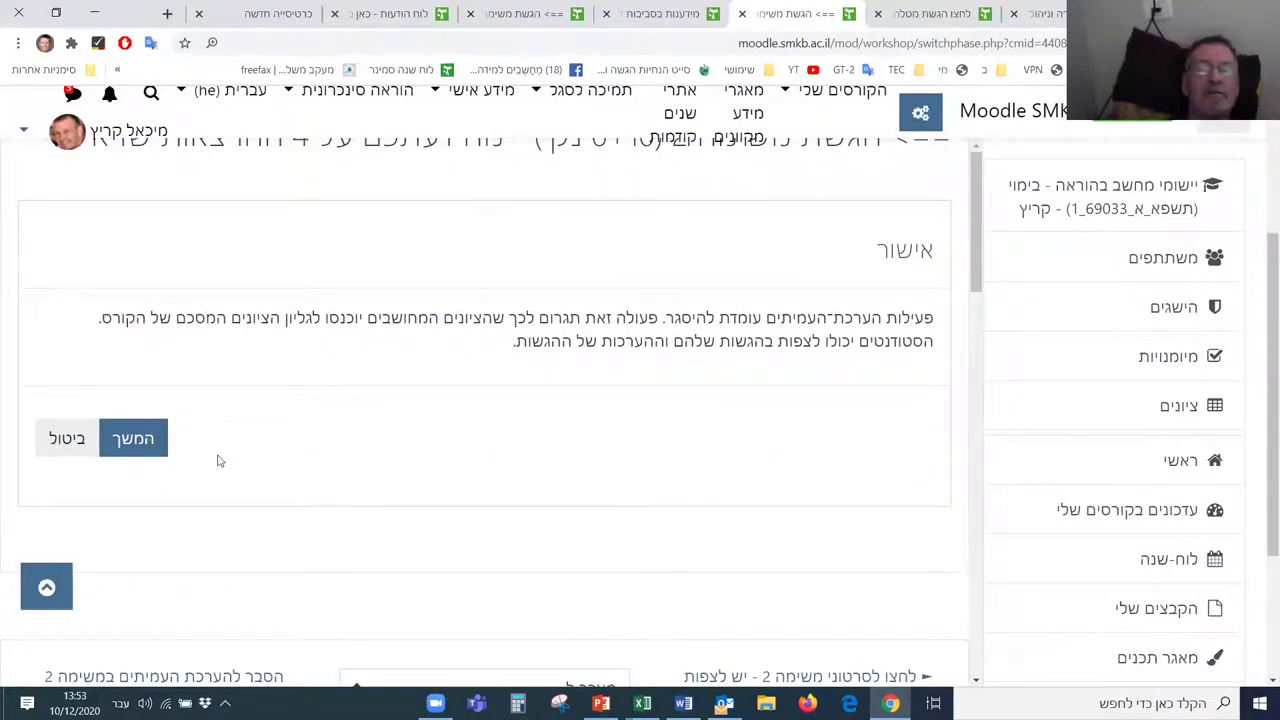
{"action": "left_click", "coordinate": [133, 440]}
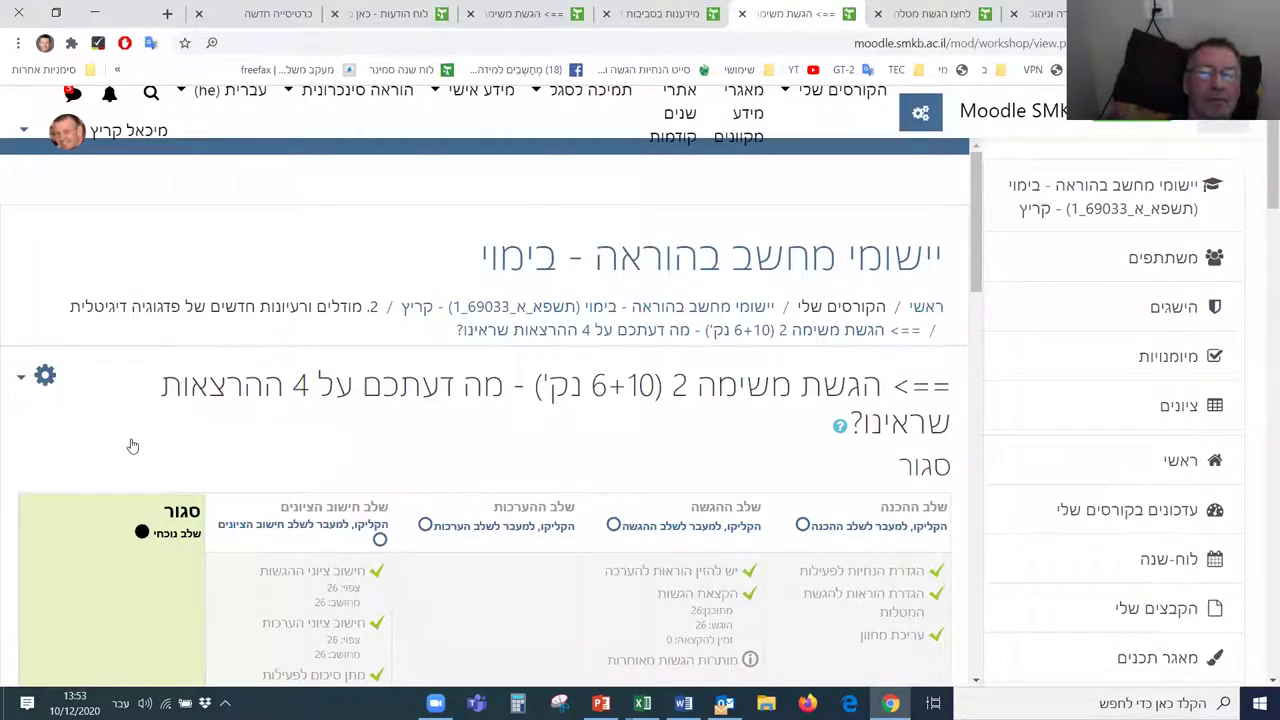
{"action": "scroll", "coordinate": [408, 505], "scroll_direction": "down", "scroll_amount": 1}
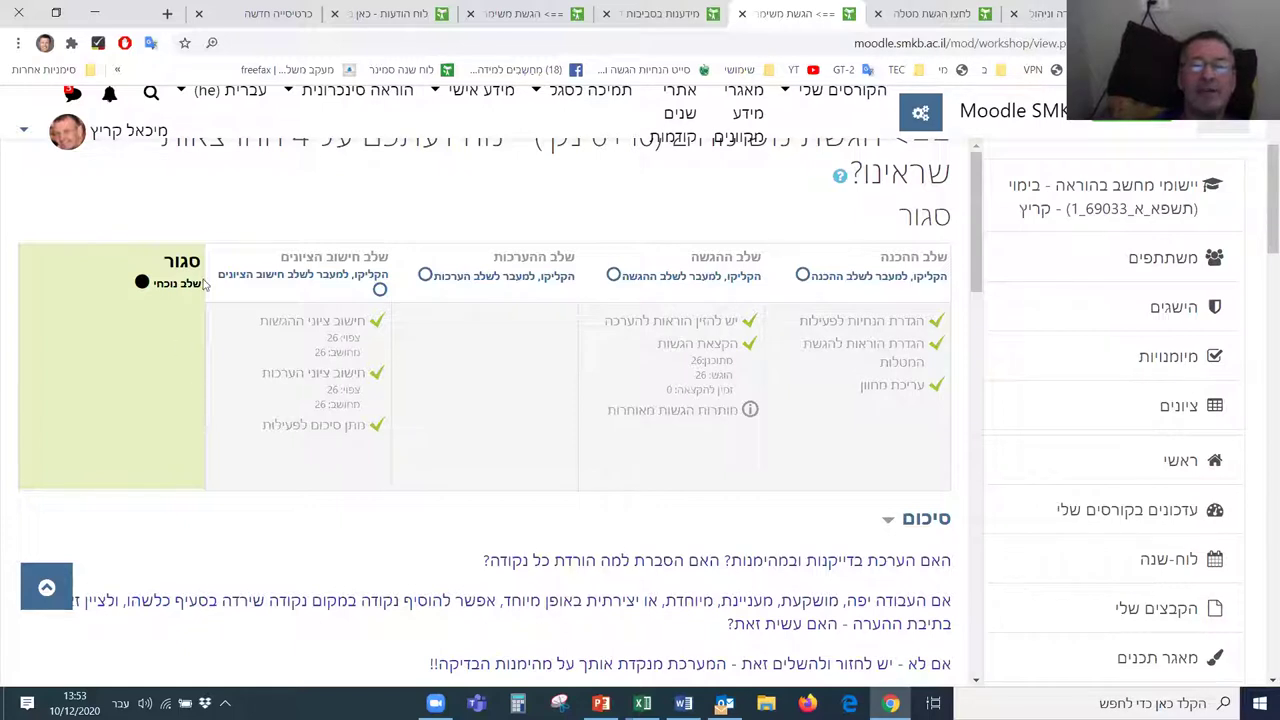
Step: Open the announcement about the published assignment 2 grades and feedback (פורסמו הציונים והמשובים למשימה 2) from the announcements board and read its text
{"action": "left_click", "coordinate": [372, 15]}
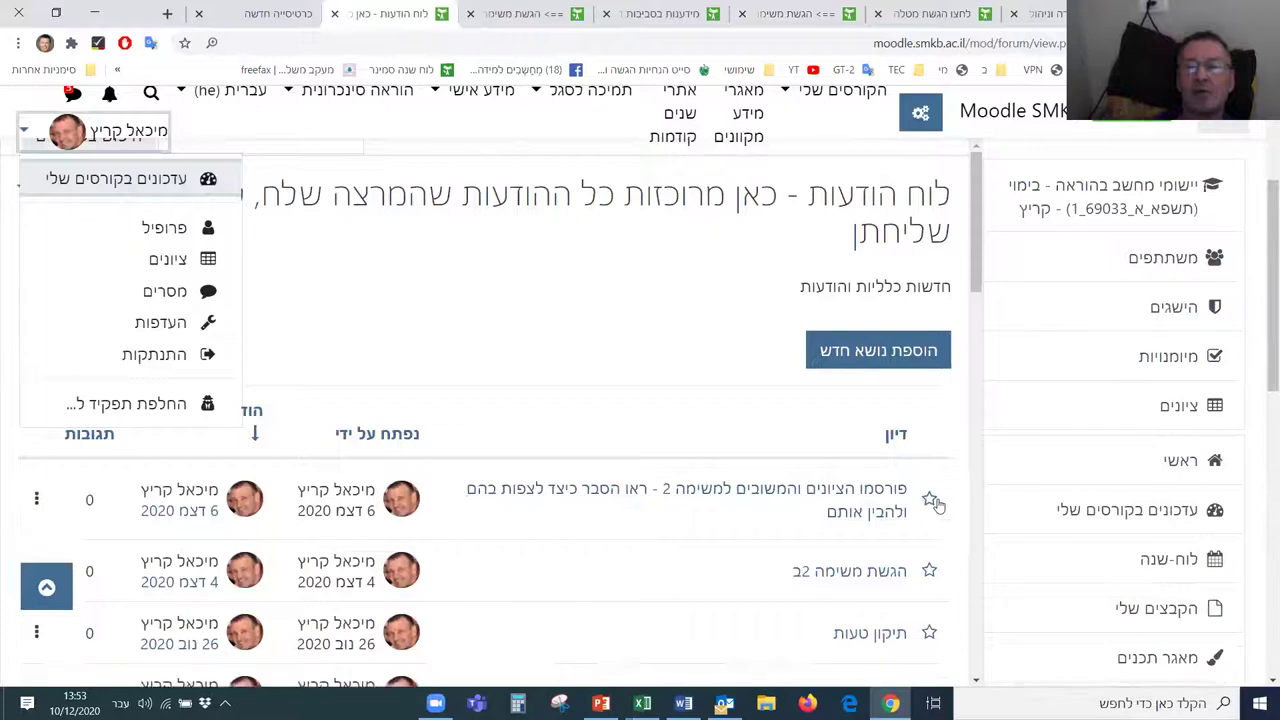
{"action": "scroll", "coordinate": [918, 490], "scroll_direction": "down", "scroll_amount": 3}
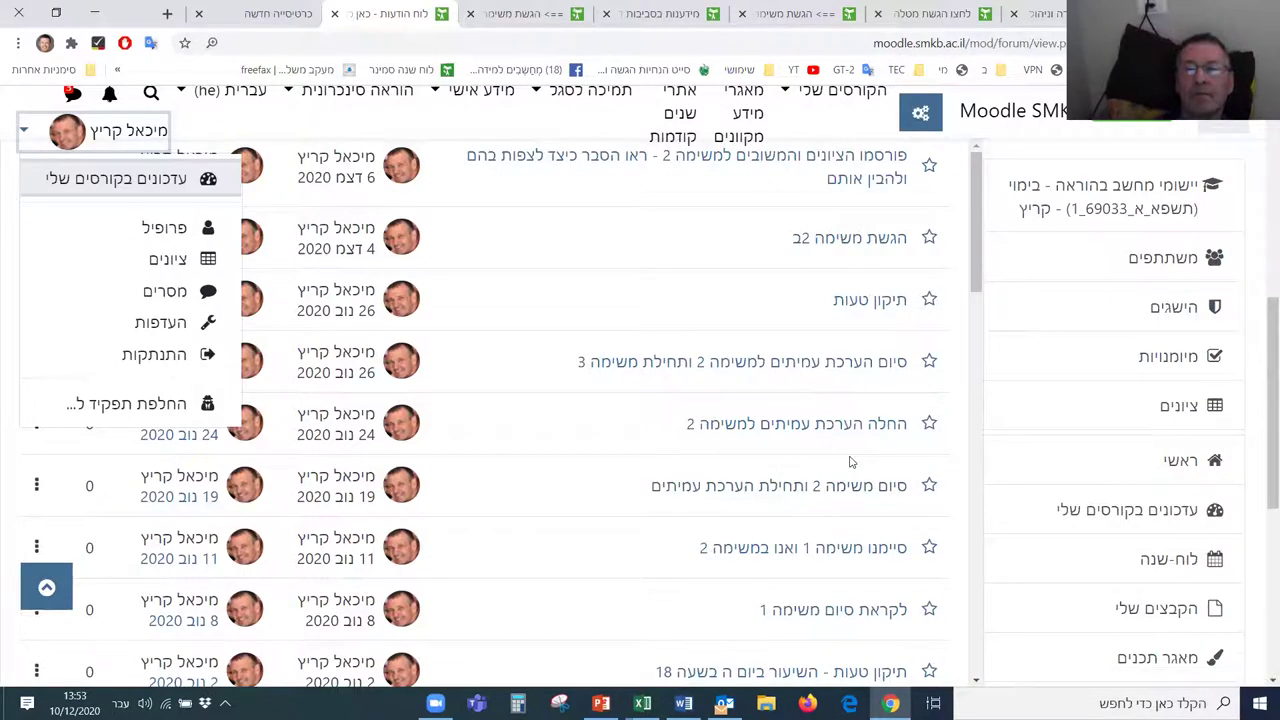
{"action": "scroll", "coordinate": [850, 462], "scroll_direction": "up", "scroll_amount": 2}
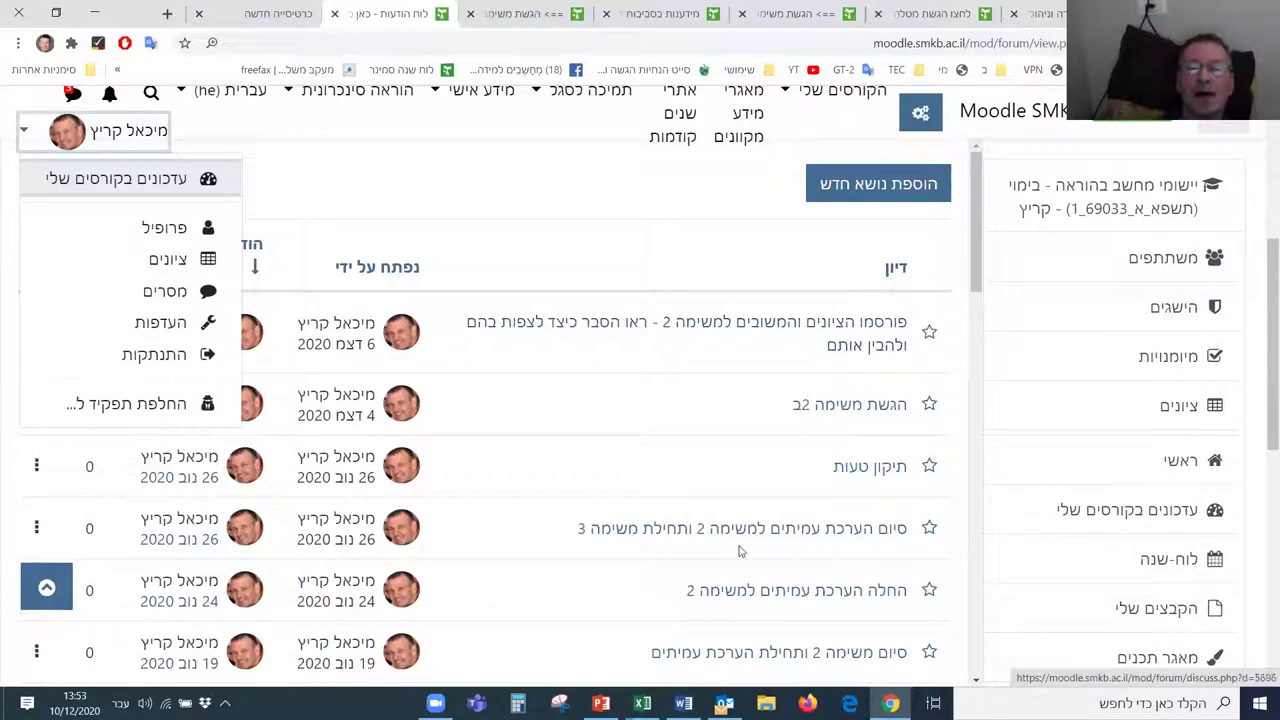
{"action": "left_click", "coordinate": [630, 330]}
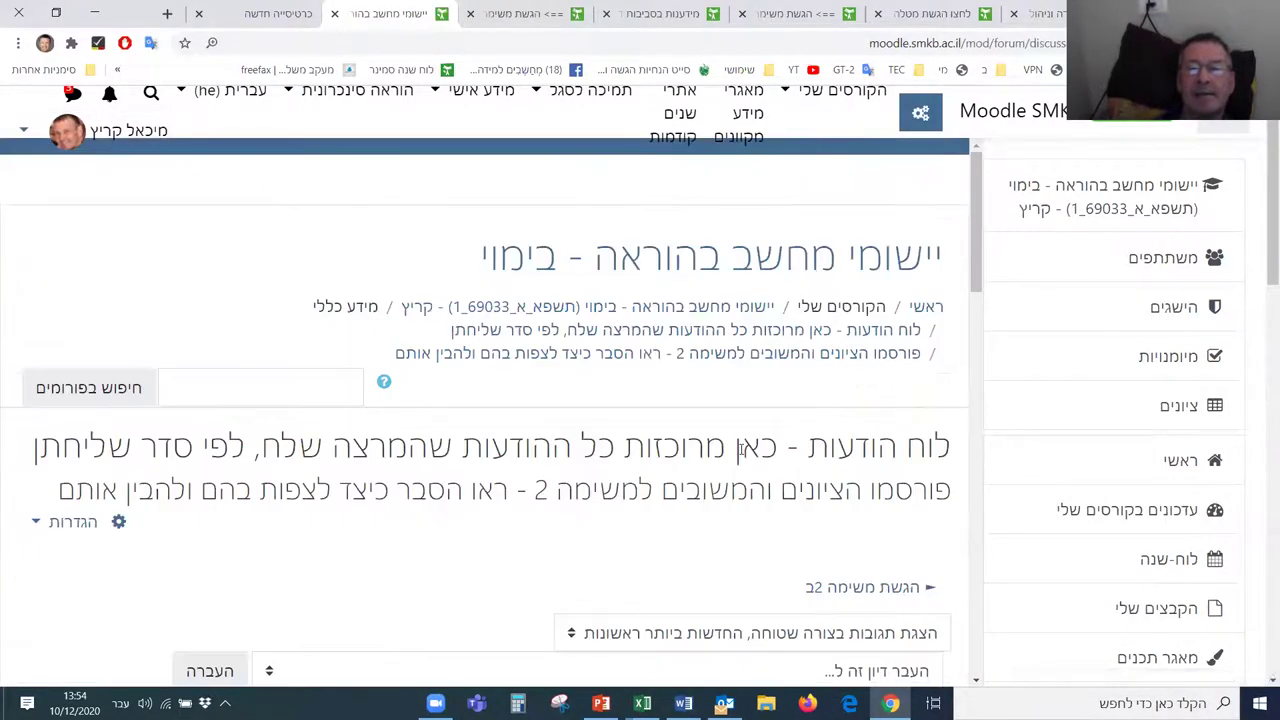
{"action": "scroll", "coordinate": [736, 447], "scroll_direction": "down", "scroll_amount": 3}
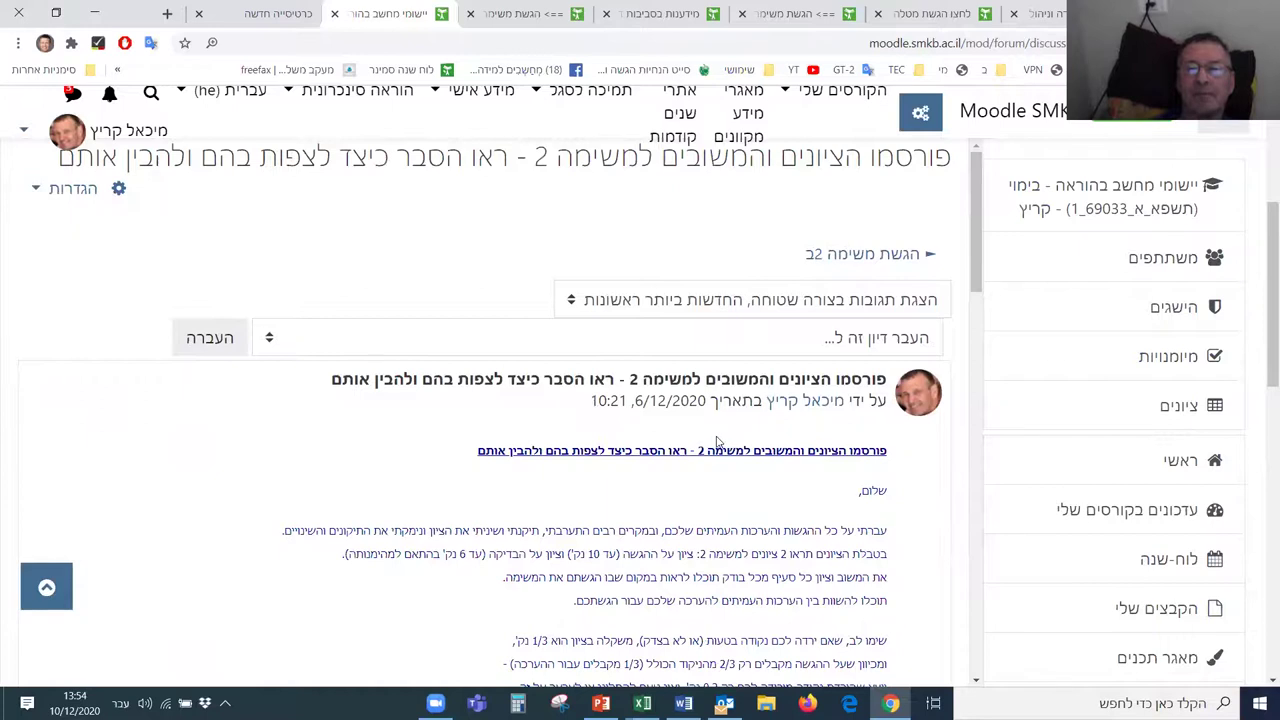
{"action": "scroll", "coordinate": [716, 440], "scroll_direction": "down", "scroll_amount": 3}
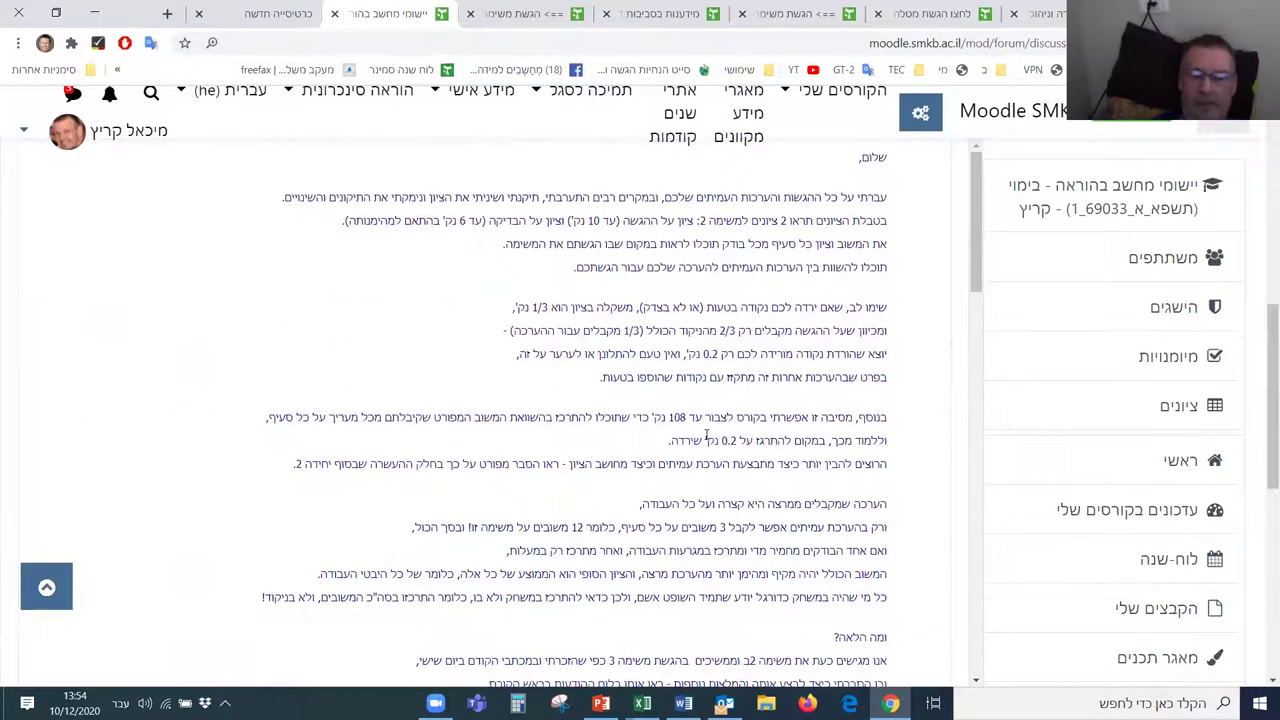